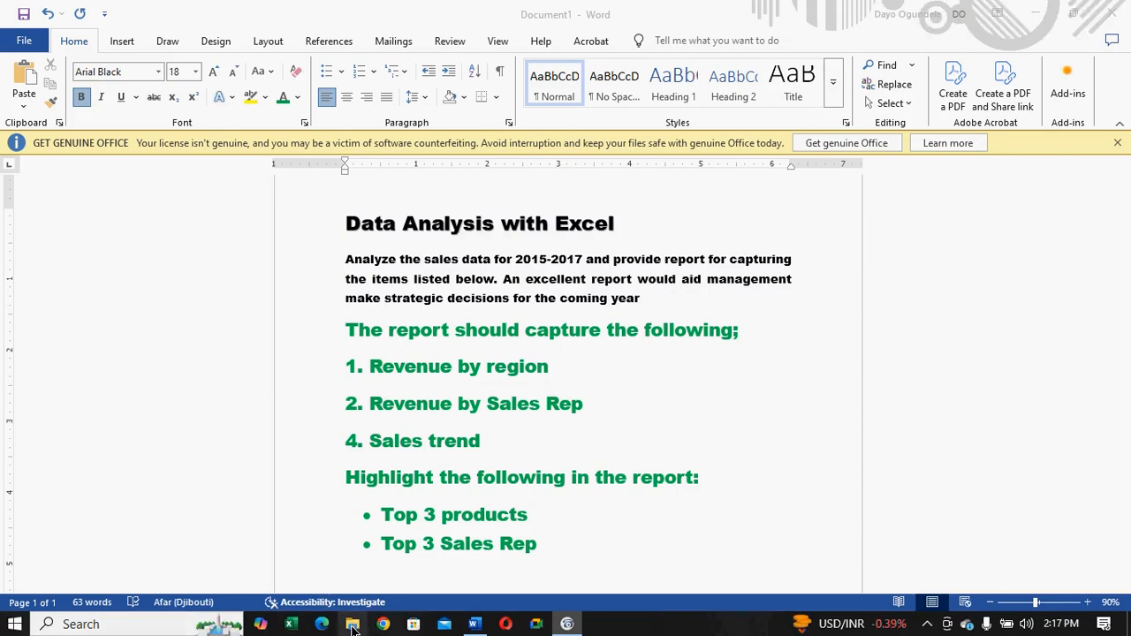
pyautogui.click(352, 626)
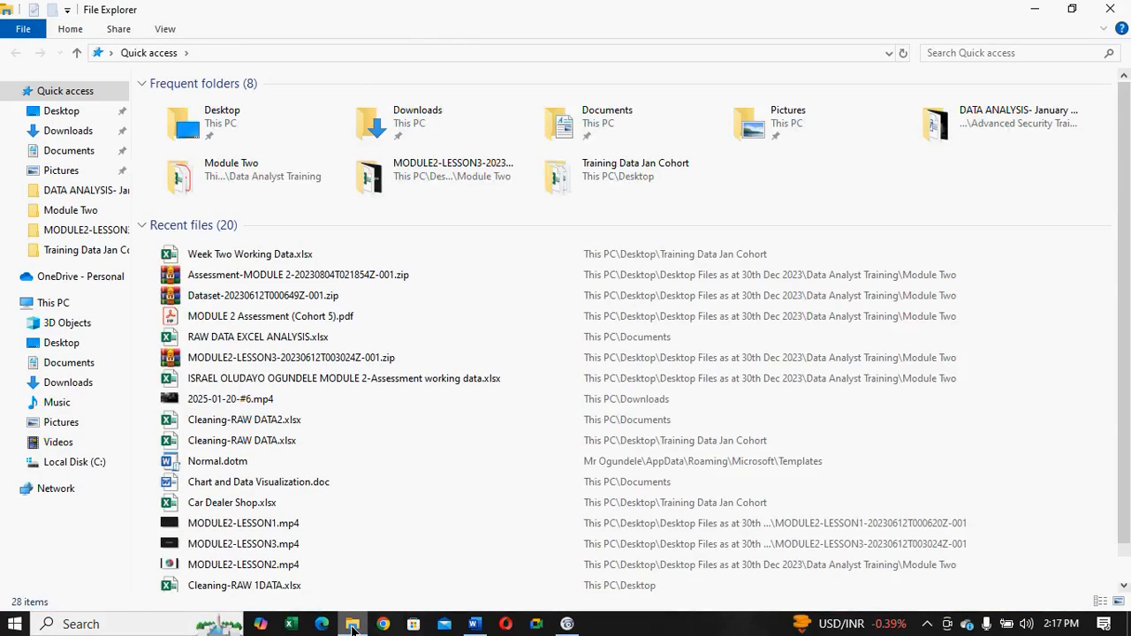
pyautogui.click(352, 626)
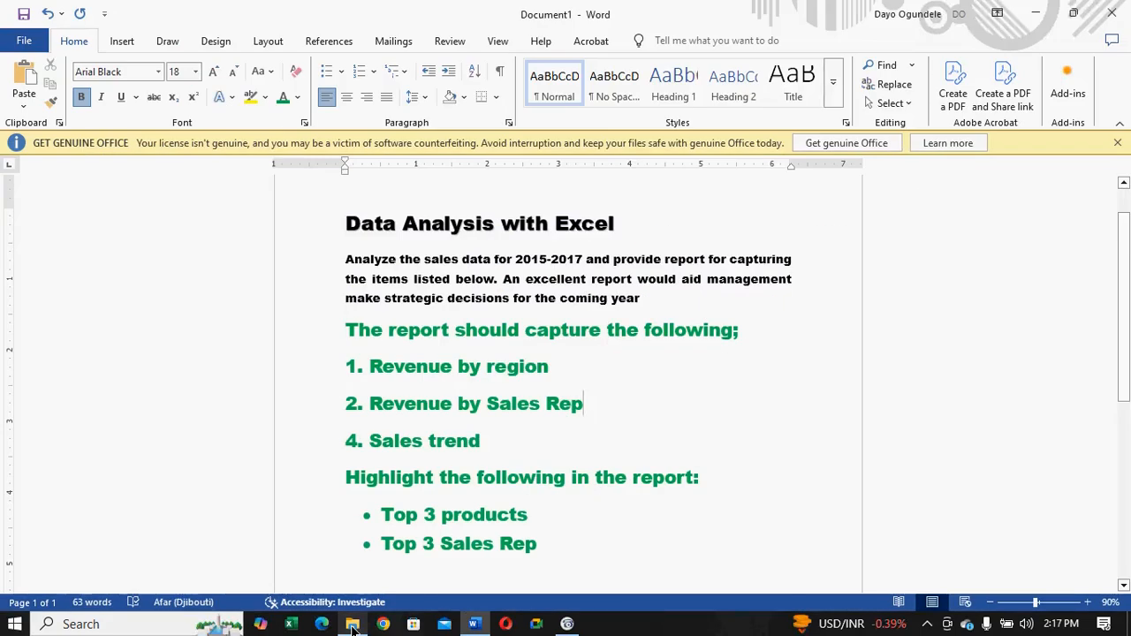
pyautogui.click(352, 625)
pyautogui.click(352, 626)
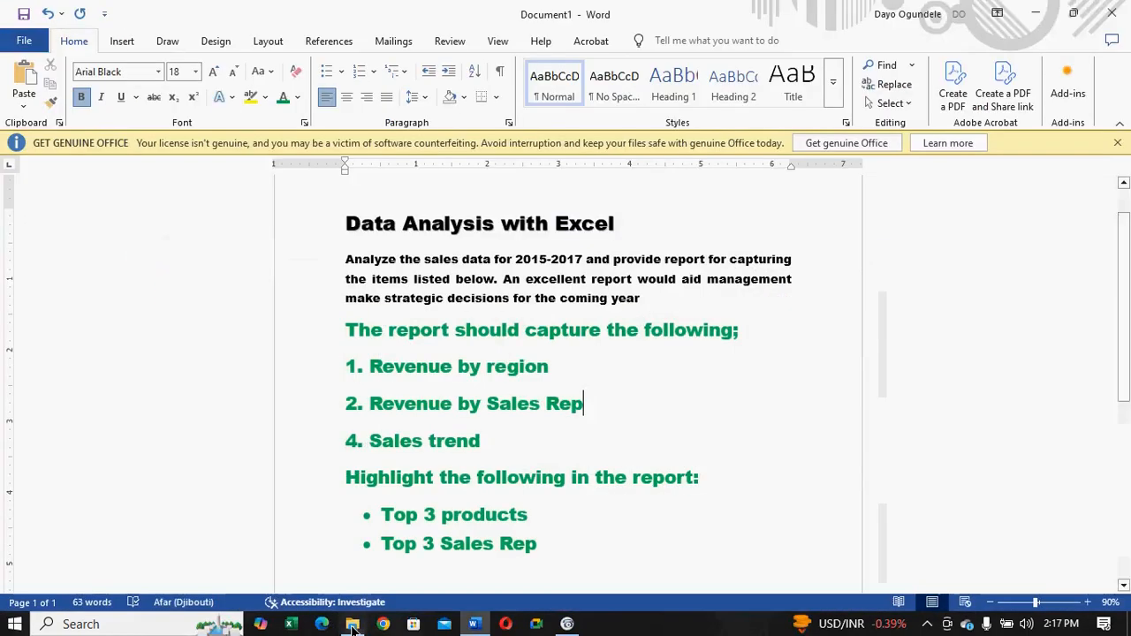
# - Open Week Two Working Data.xlsx from the Training Data Jan Cohort folder on the desktop and dismiss the license notice
pyautogui.click(1033, 13)
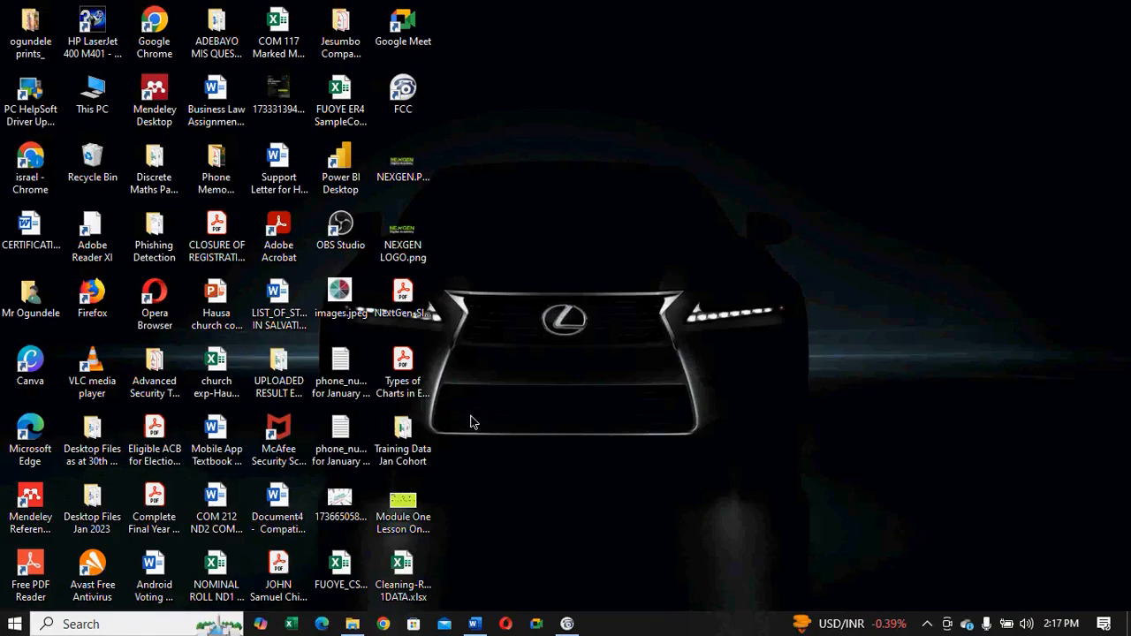
pyautogui.doubleClick(403, 441)
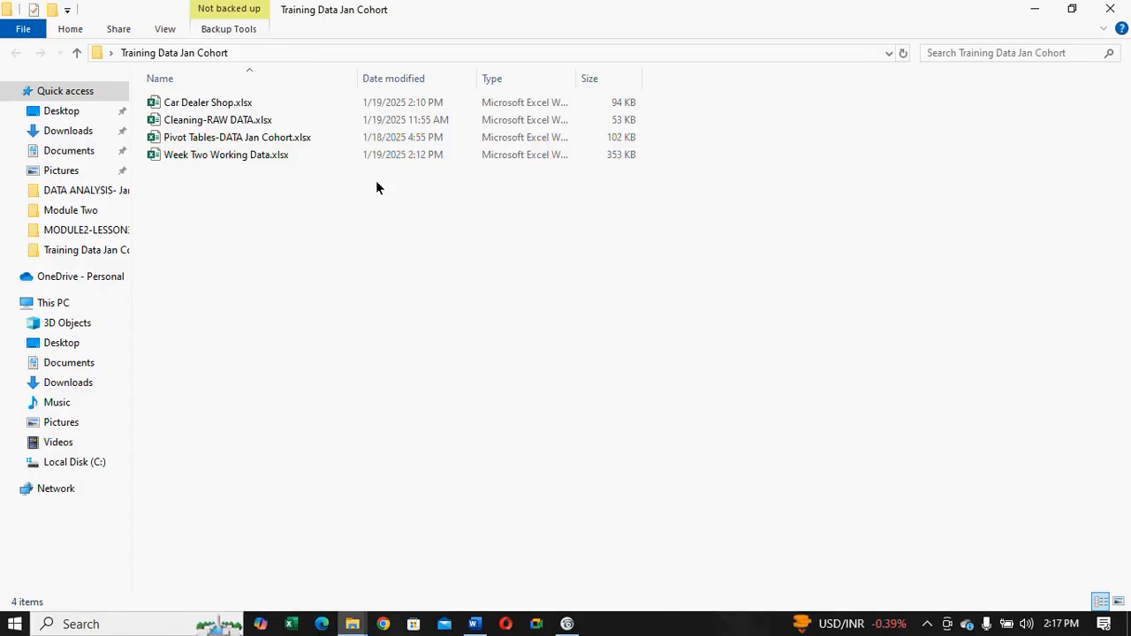
pyautogui.click(1072, 11)
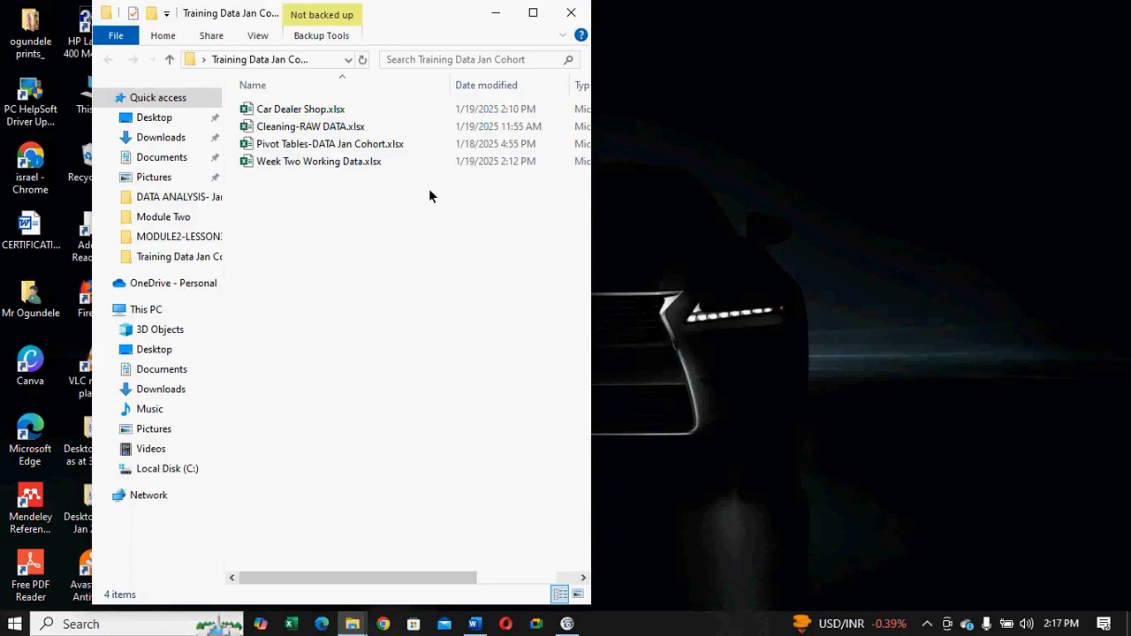
pyautogui.click(356, 168)
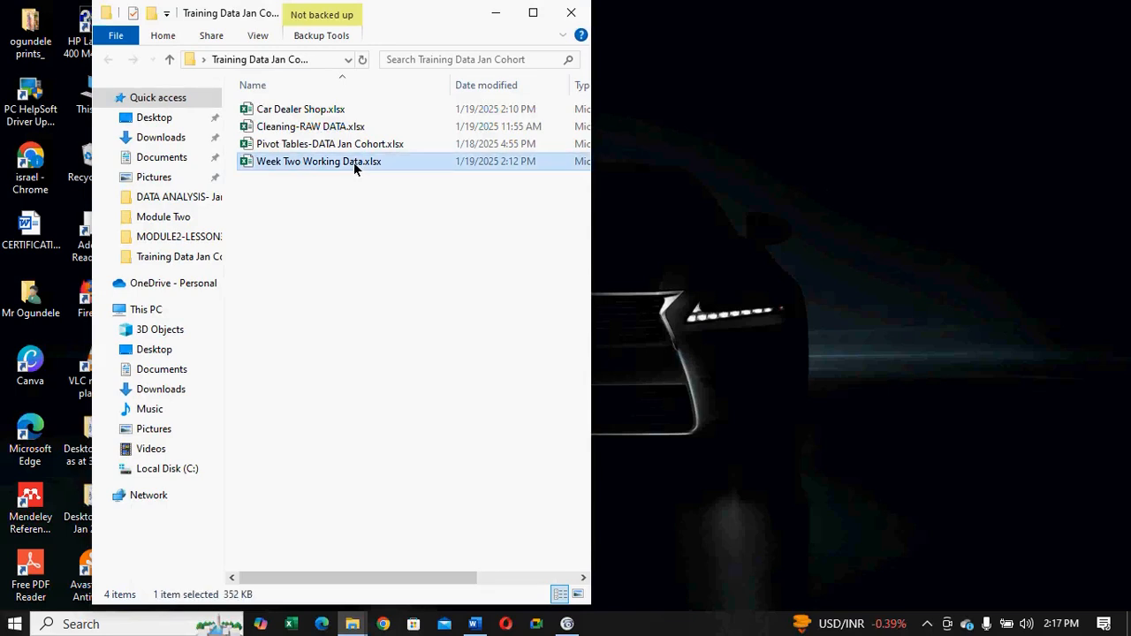
pyautogui.doubleClick(354, 166)
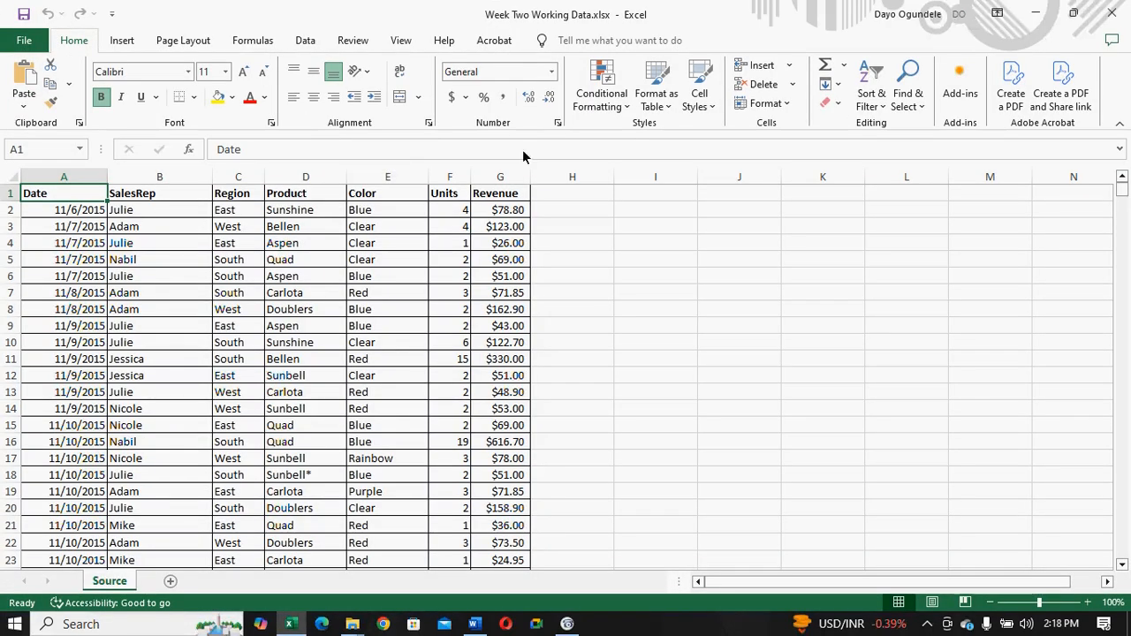
pyautogui.click(1121, 193)
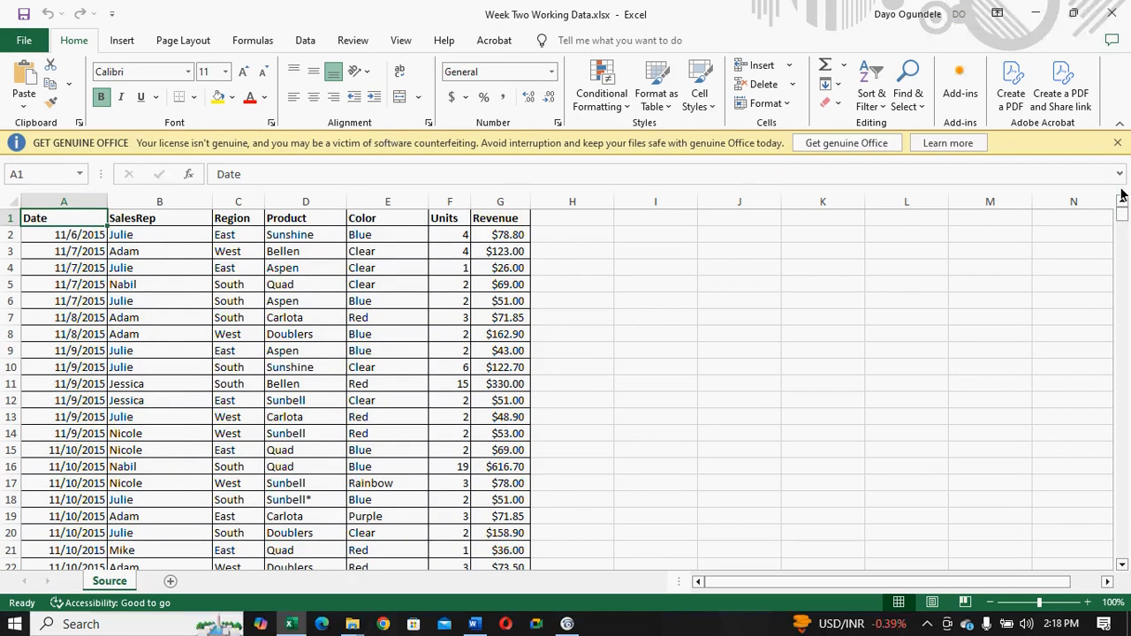
pyautogui.click(1118, 144)
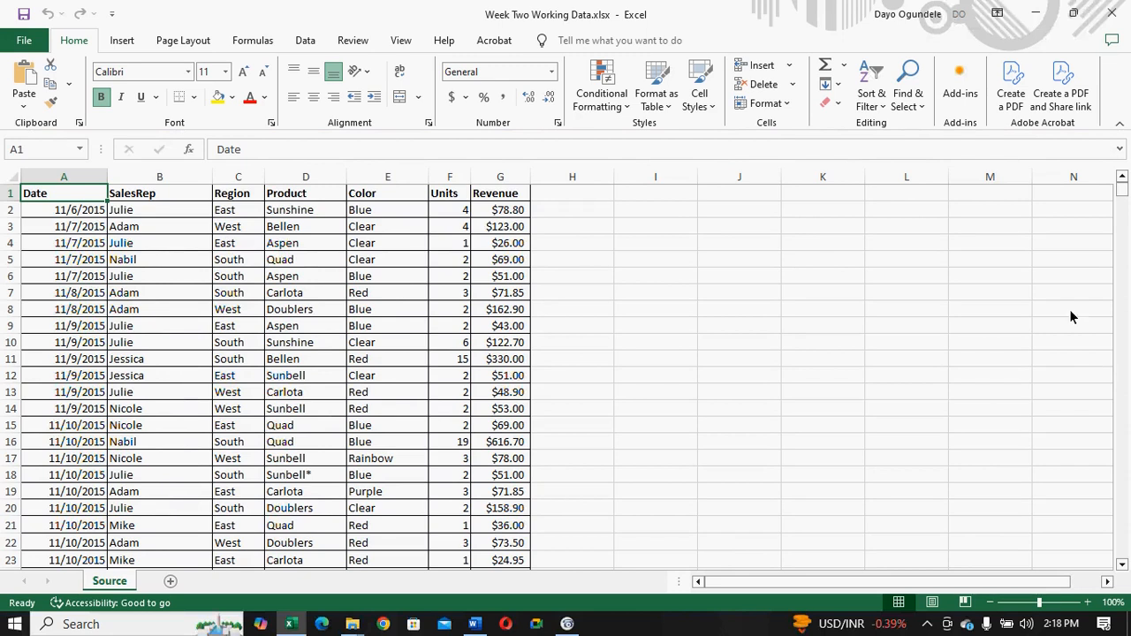
# - Set the font size of the header row A1:G1 to 14 and widen the Revenue column to fit its heading
pyautogui.moveTo(1120, 192); pyautogui.dragTo(1082, 176)
pyautogui.hotkey('shift', 'Right')
pyautogui.hotkey('shift', 'Right')
pyautogui.hotkey('shift', 'Right')
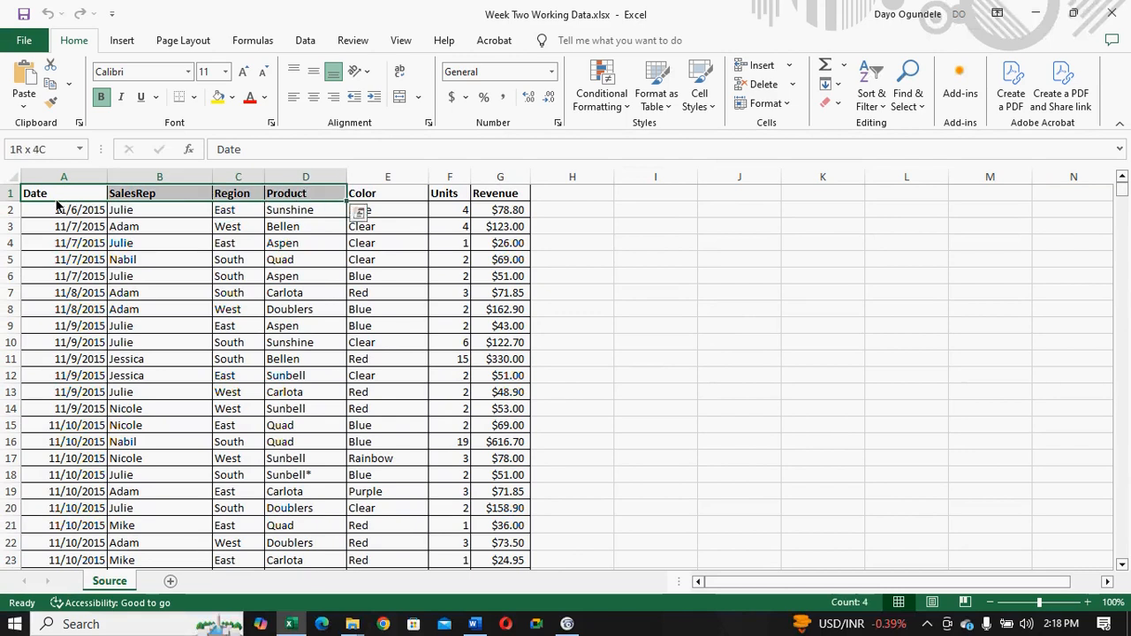
pyautogui.hotkey('shift', 'Right')
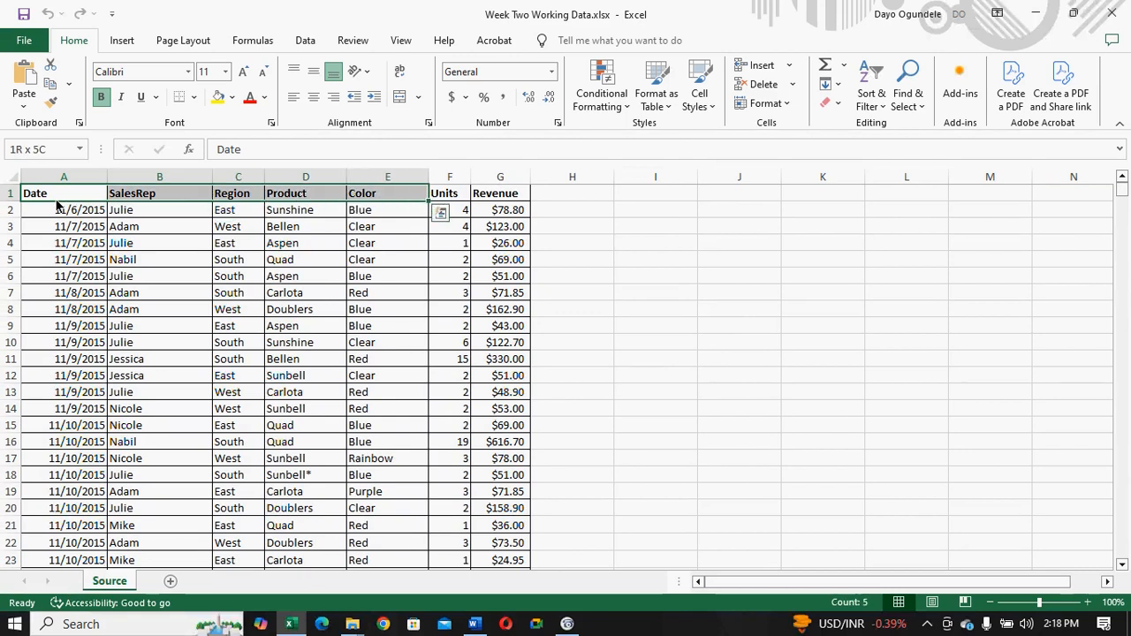
pyautogui.hotkey('shift', 'Right')
pyautogui.hotkey('shift', 'Right')
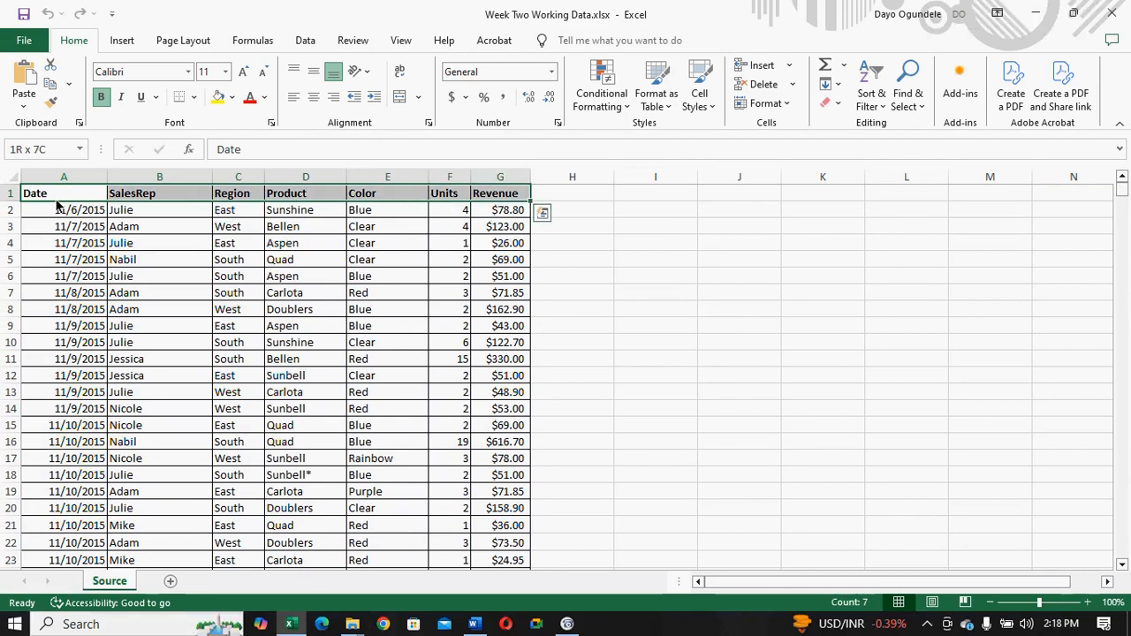
pyautogui.click(75, 9)
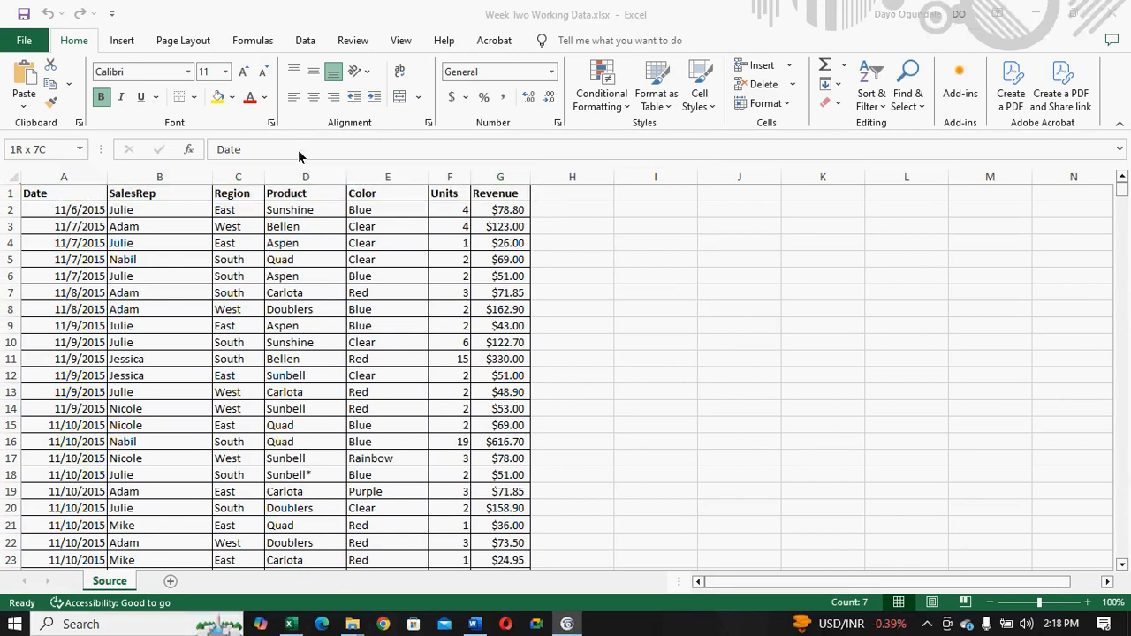
pyautogui.click(226, 77)
pyautogui.click(227, 71)
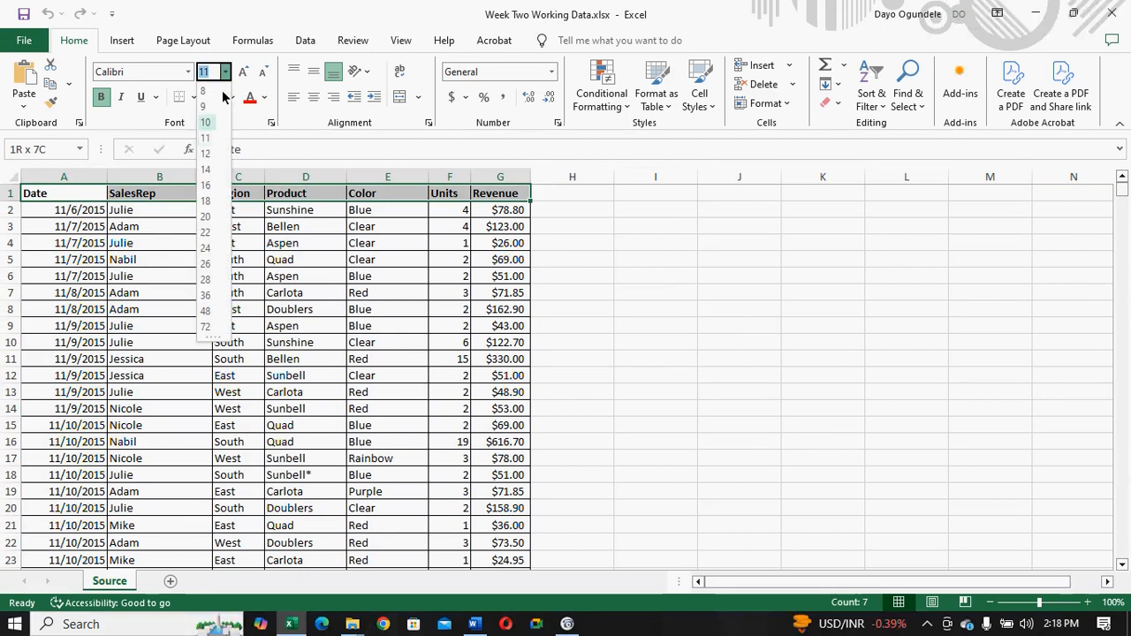
pyautogui.click(206, 154)
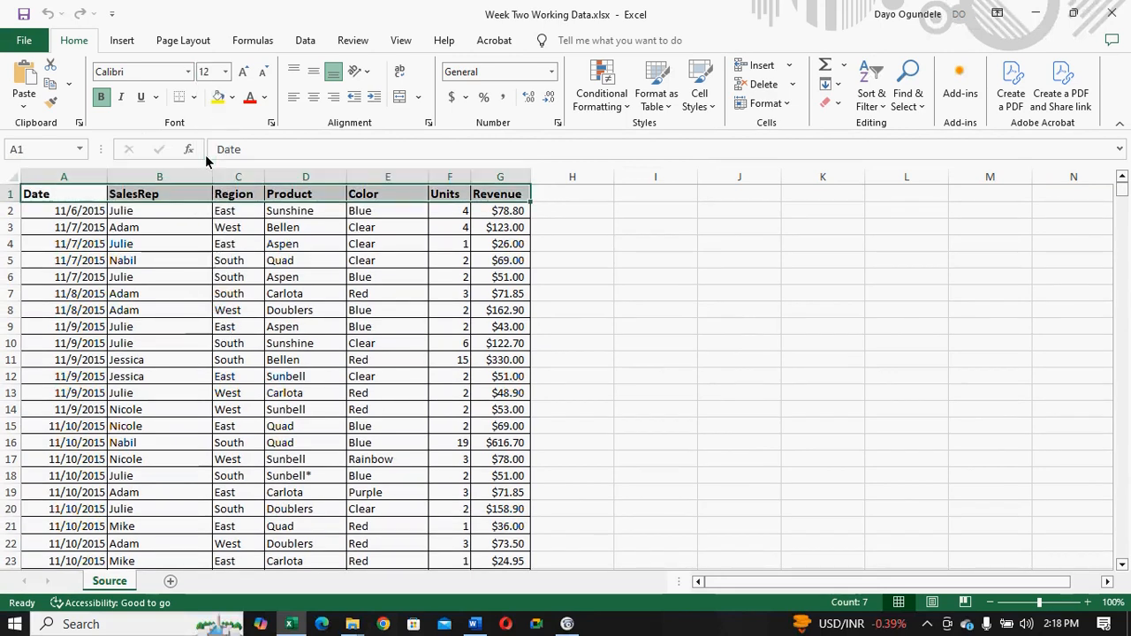
pyautogui.click(226, 71)
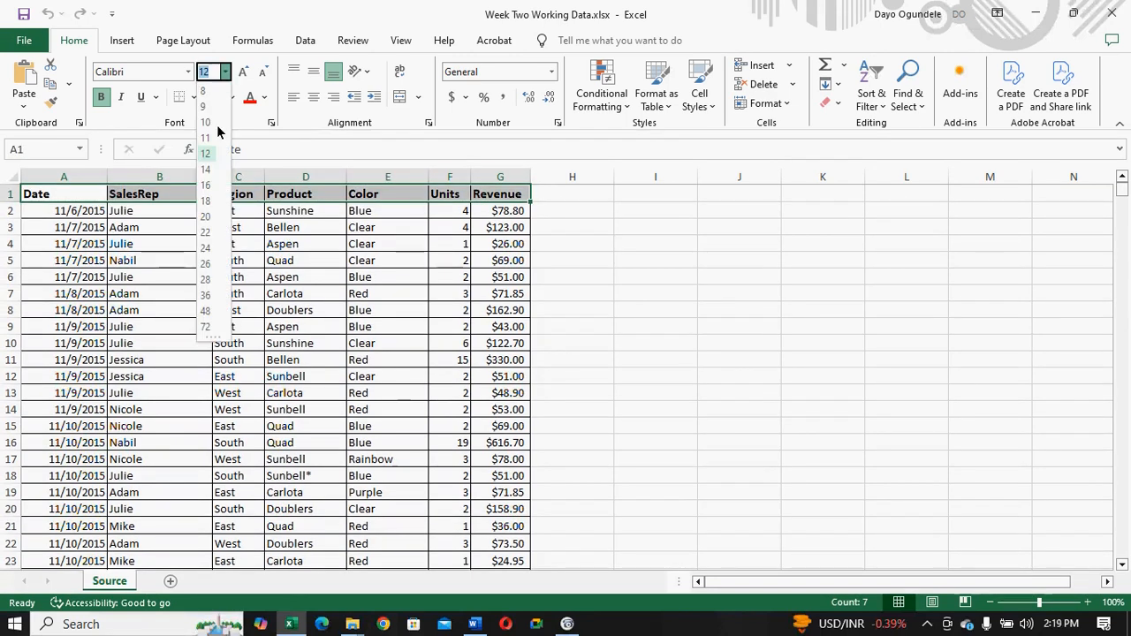
pyautogui.click(208, 169)
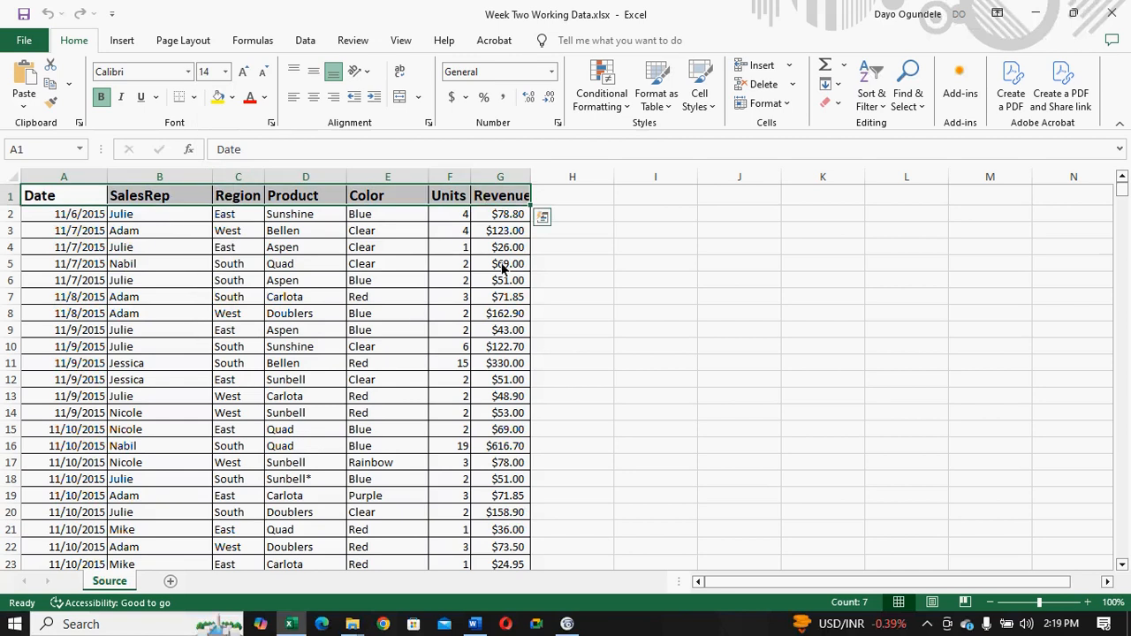
pyautogui.moveTo(531, 177); pyautogui.dragTo(540, 177)
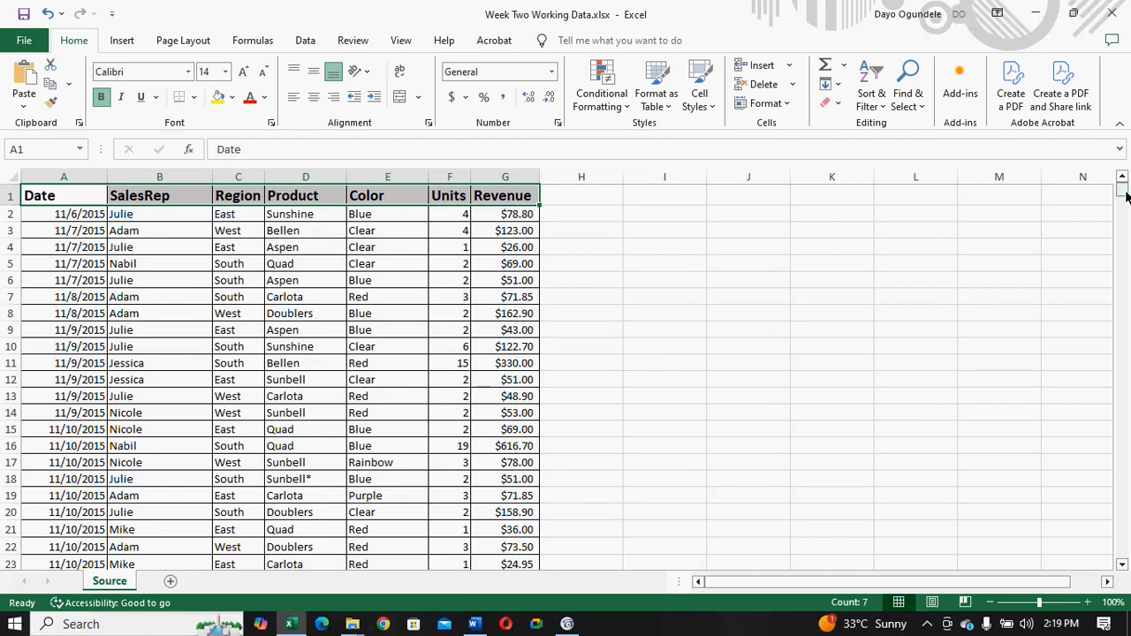
# - Examine the sales records in columns A to G from the first row down to the end of the data
pyautogui.moveTo(1126, 197); pyautogui.dragTo(1125, 555)
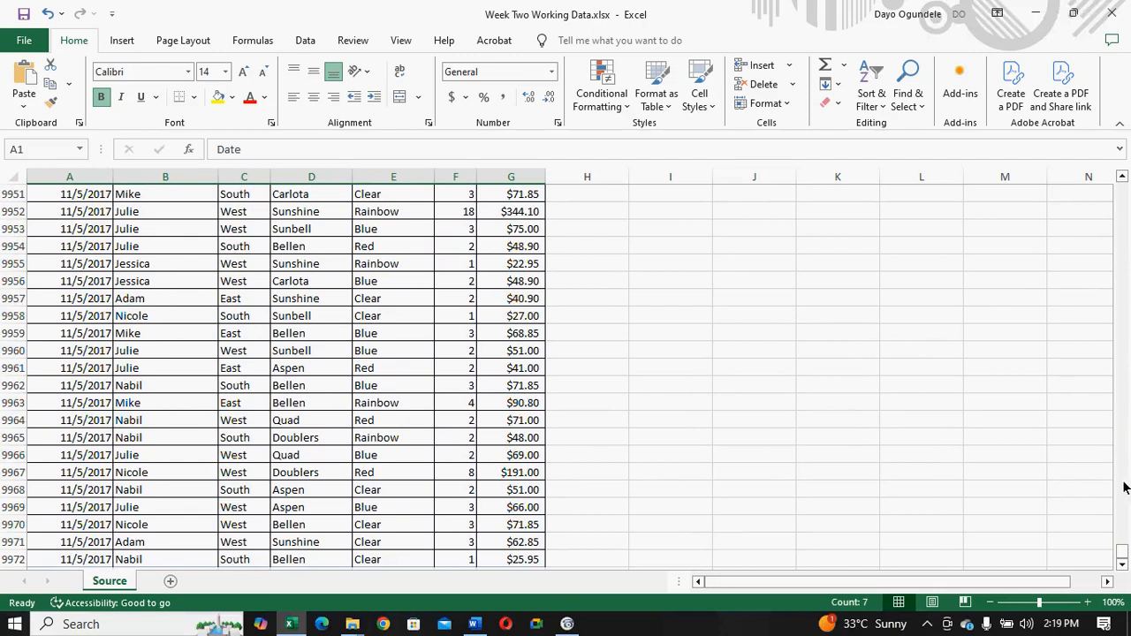
pyautogui.moveTo(1123, 555); pyautogui.dragTo(1113, 195)
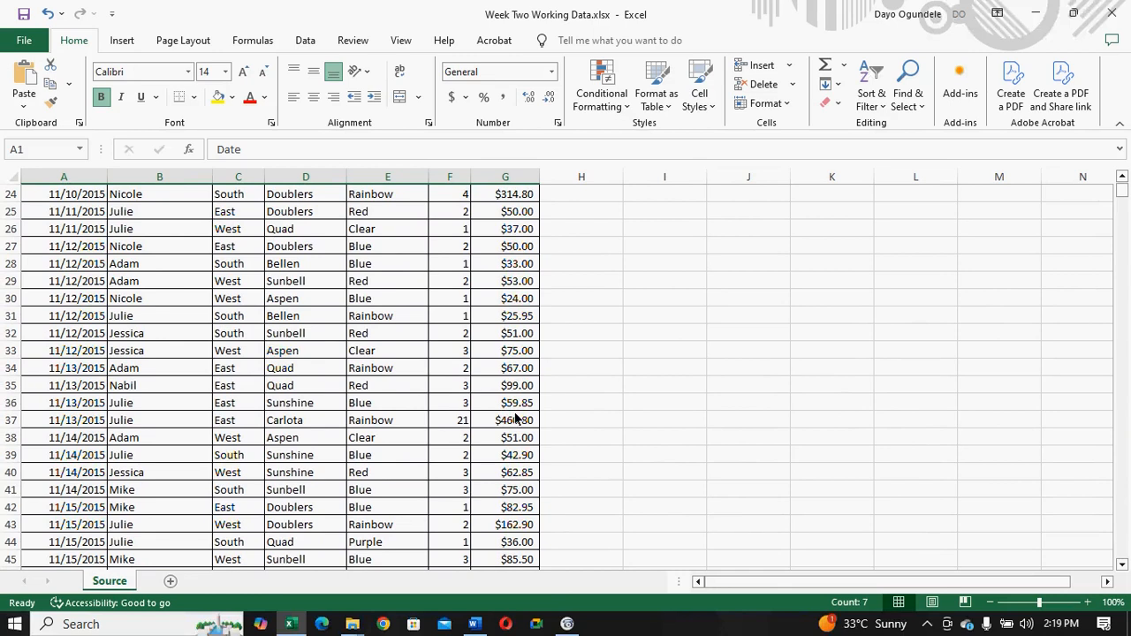
pyautogui.moveTo(1123, 180); pyautogui.dragTo(1123, 180)
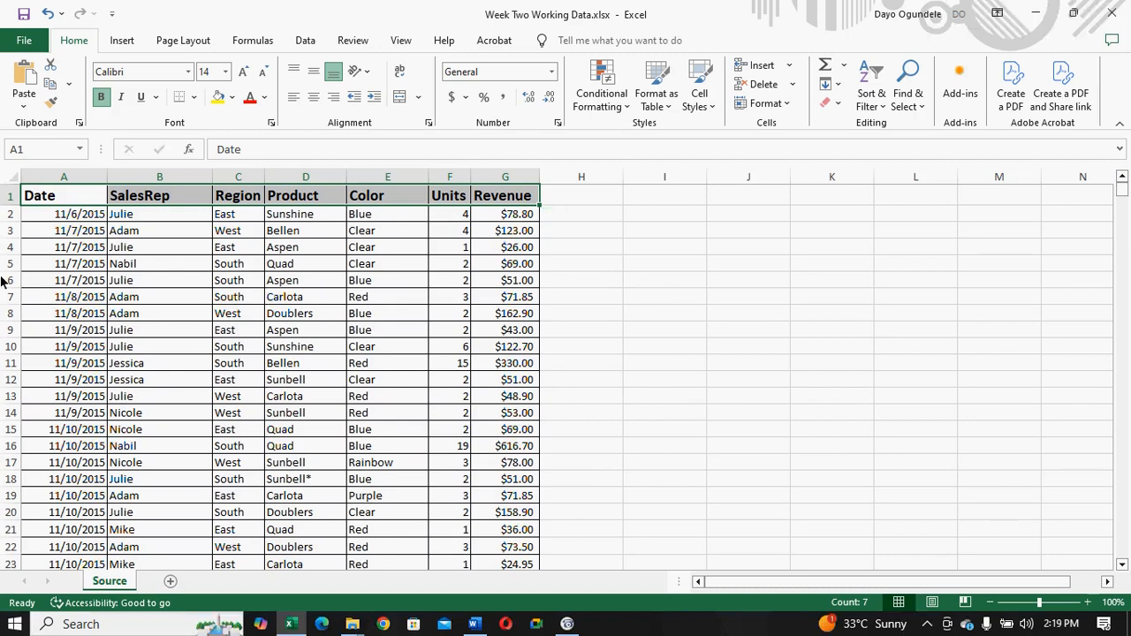
pyautogui.click(60, 200)
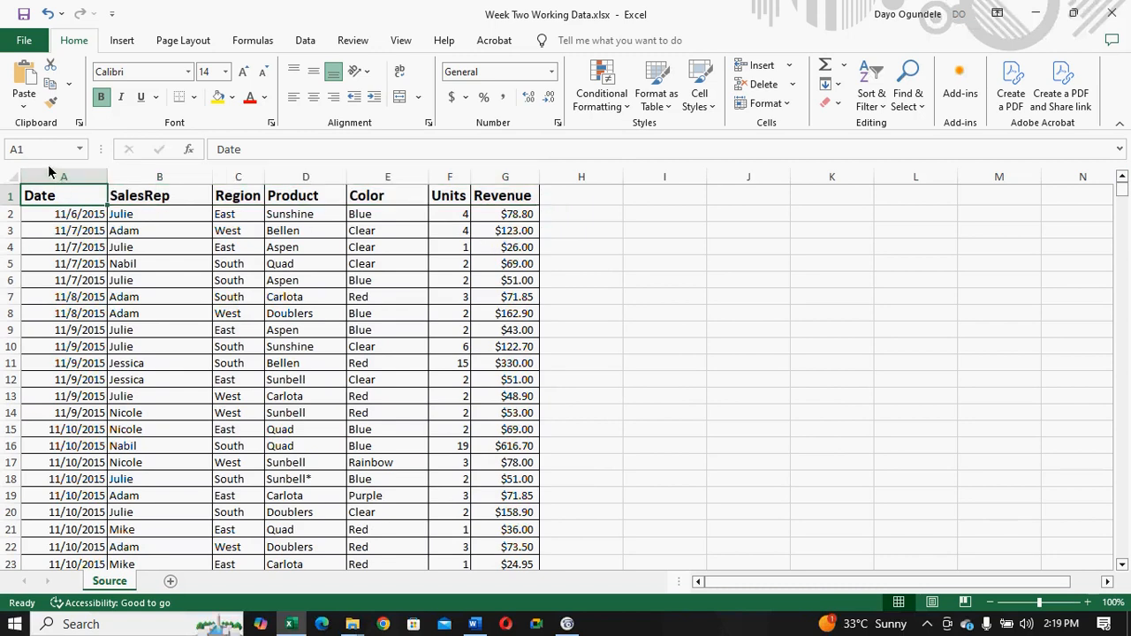
pyautogui.moveTo(51, 177); pyautogui.dragTo(480, 228)
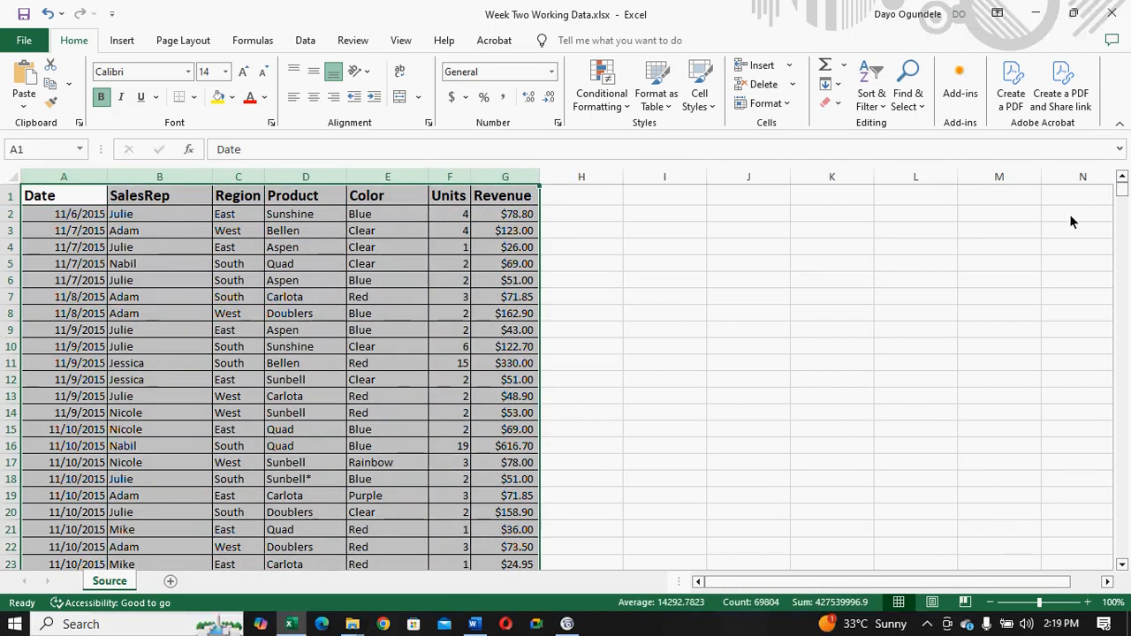
pyautogui.moveTo(1121, 189); pyautogui.dragTo(1122, 569)
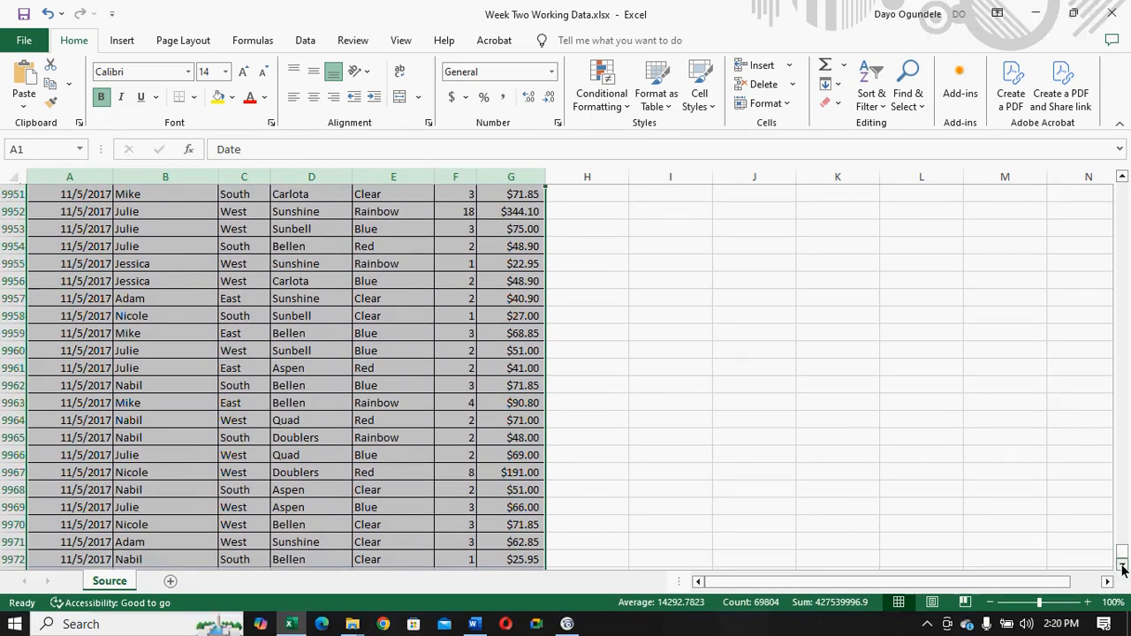
pyautogui.click(1121, 566)
pyautogui.click(1122, 565)
pyautogui.click(1122, 566)
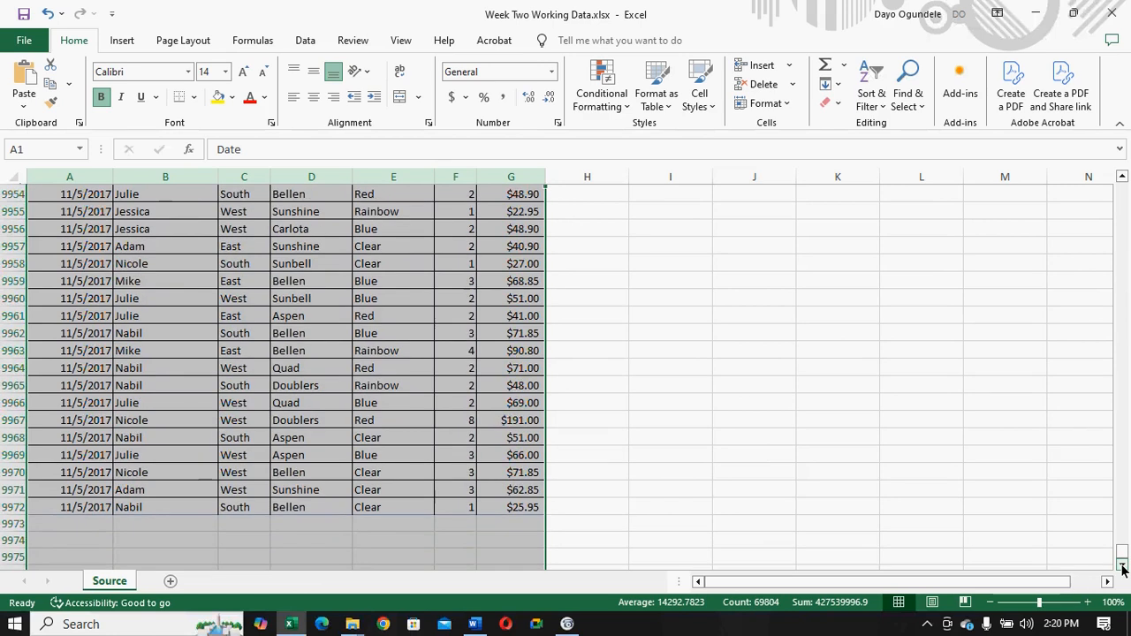
pyautogui.click(1122, 180)
pyautogui.click(1121, 180)
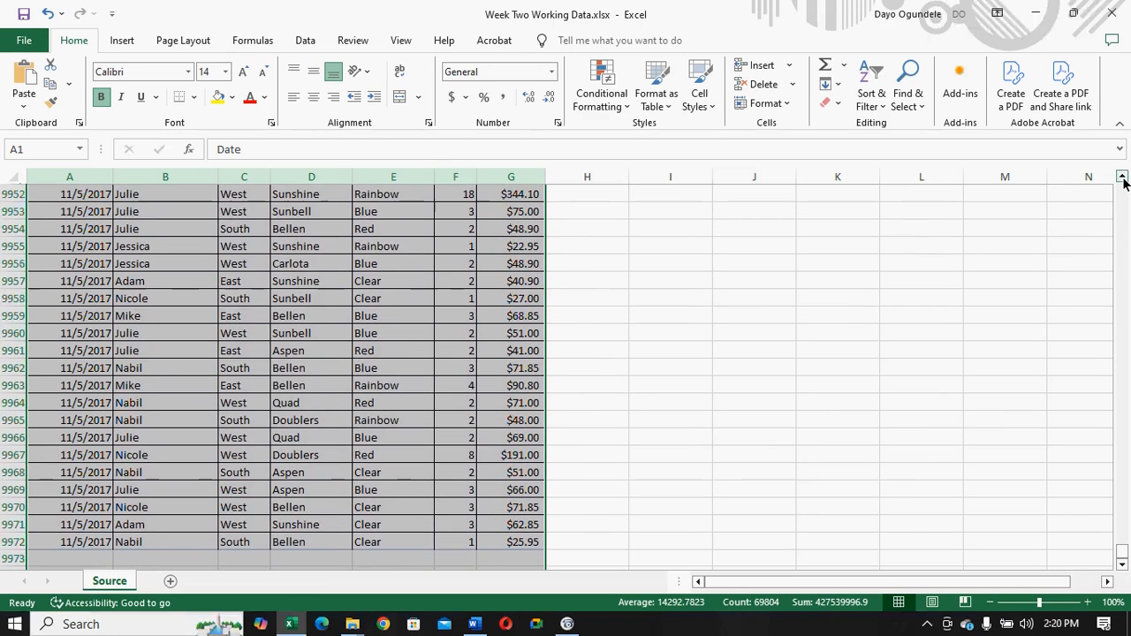
pyautogui.click(1122, 180)
pyautogui.moveTo(1122, 552); pyautogui.dragTo(1110, 181)
# - Remove duplicate records from the sales data in A1:G9972, comparing all columns from Date to Revenue and treating the first row as headers
pyautogui.click(60, 197)
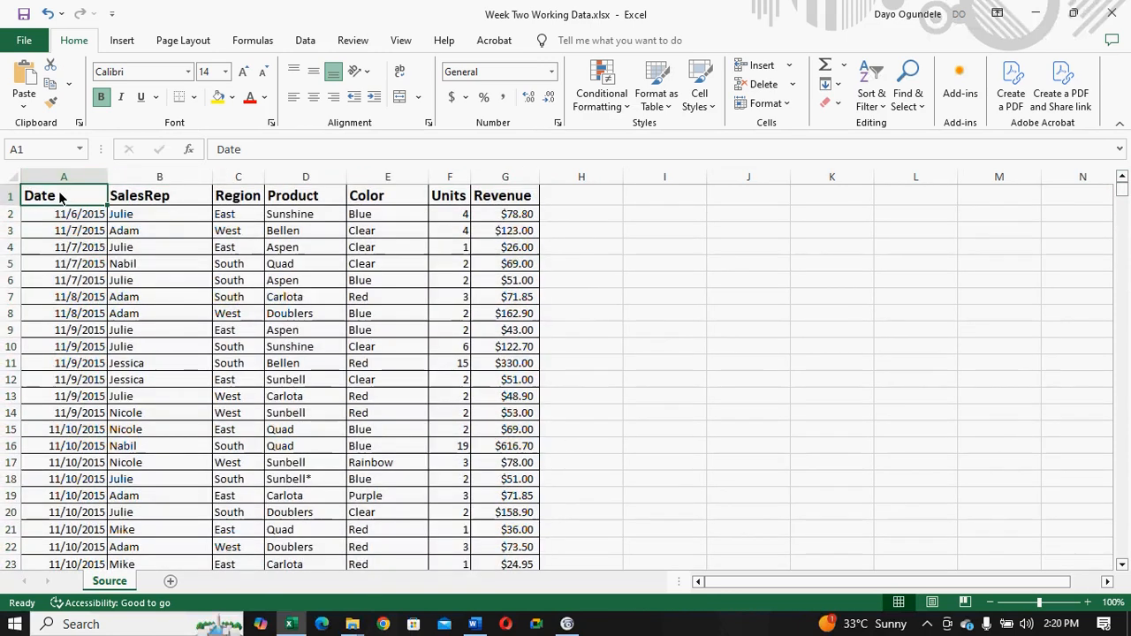
pyautogui.moveTo(60, 197); pyautogui.dragTo(501, 632)
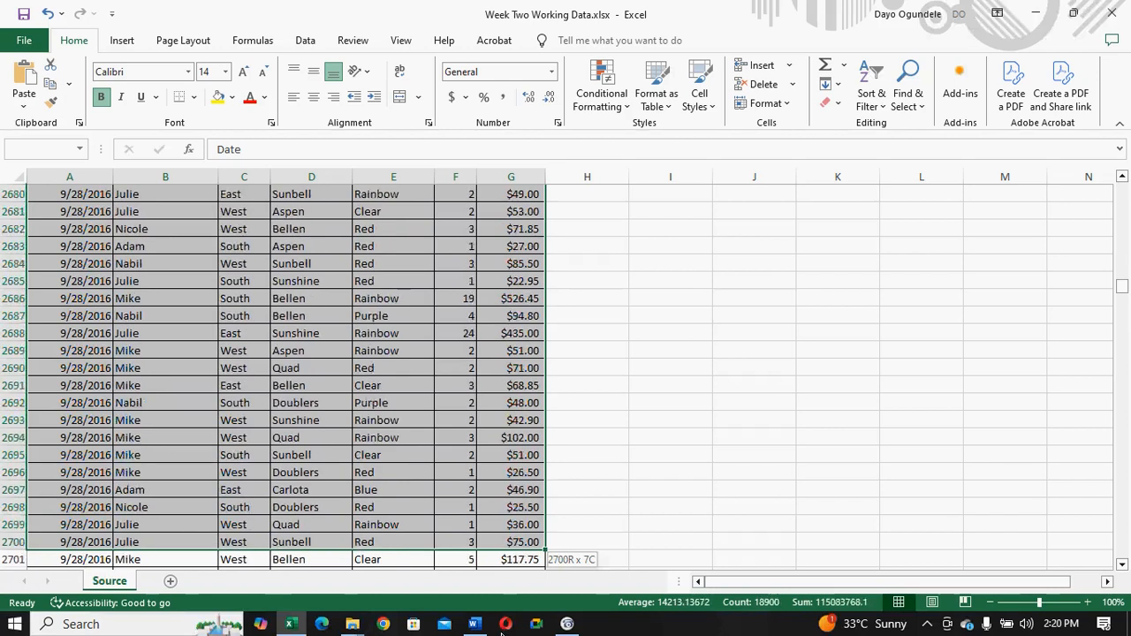
pyautogui.moveTo(500, 633); pyautogui.dragTo(510, 632)
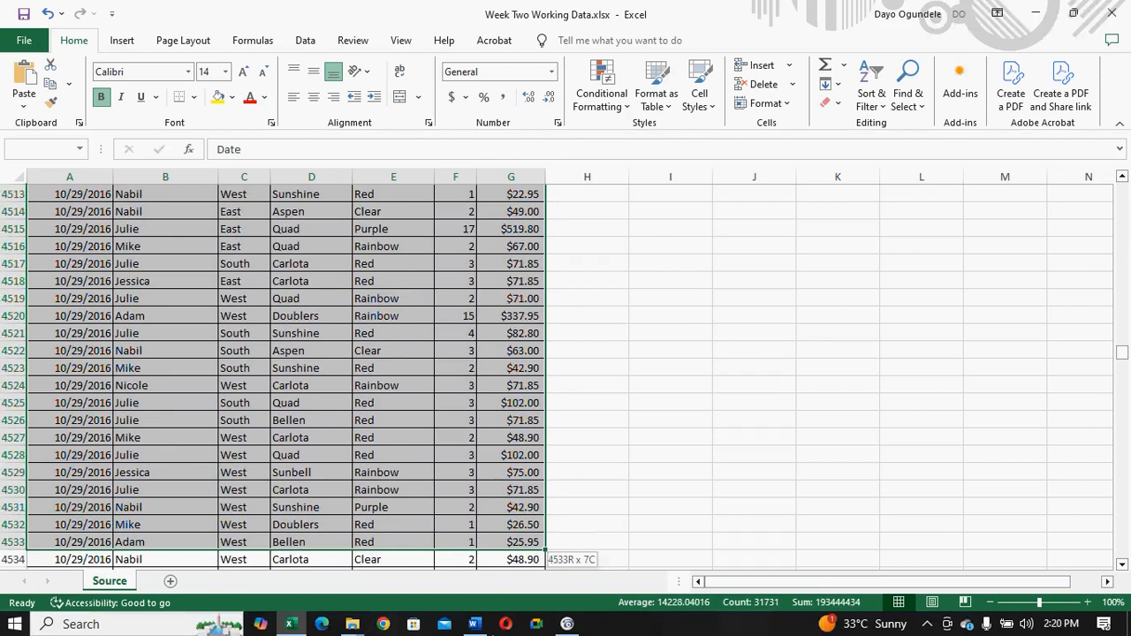
pyautogui.moveTo(499, 612); pyautogui.dragTo(555, 616)
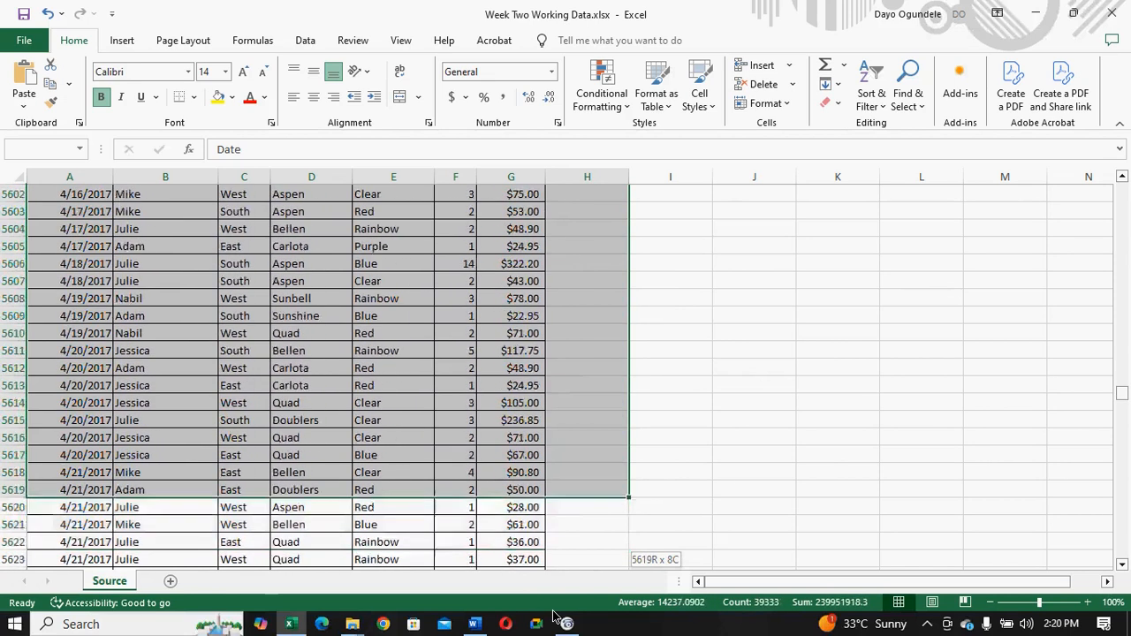
pyautogui.moveTo(555, 616); pyautogui.dragTo(494, 613)
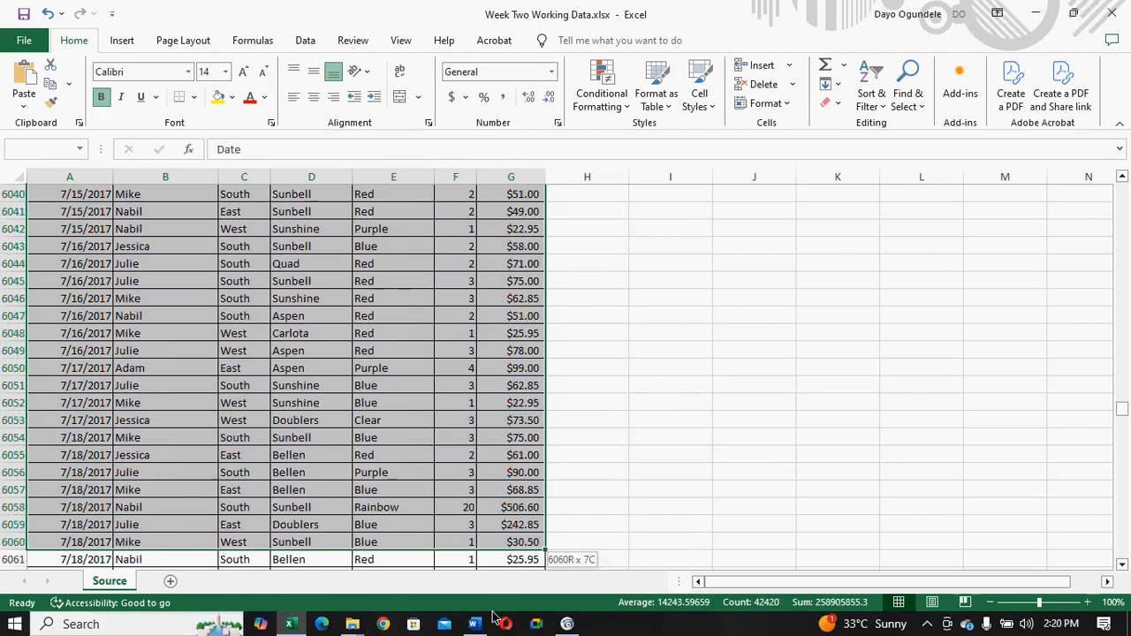
pyautogui.moveTo(494, 616); pyautogui.dragTo(494, 632)
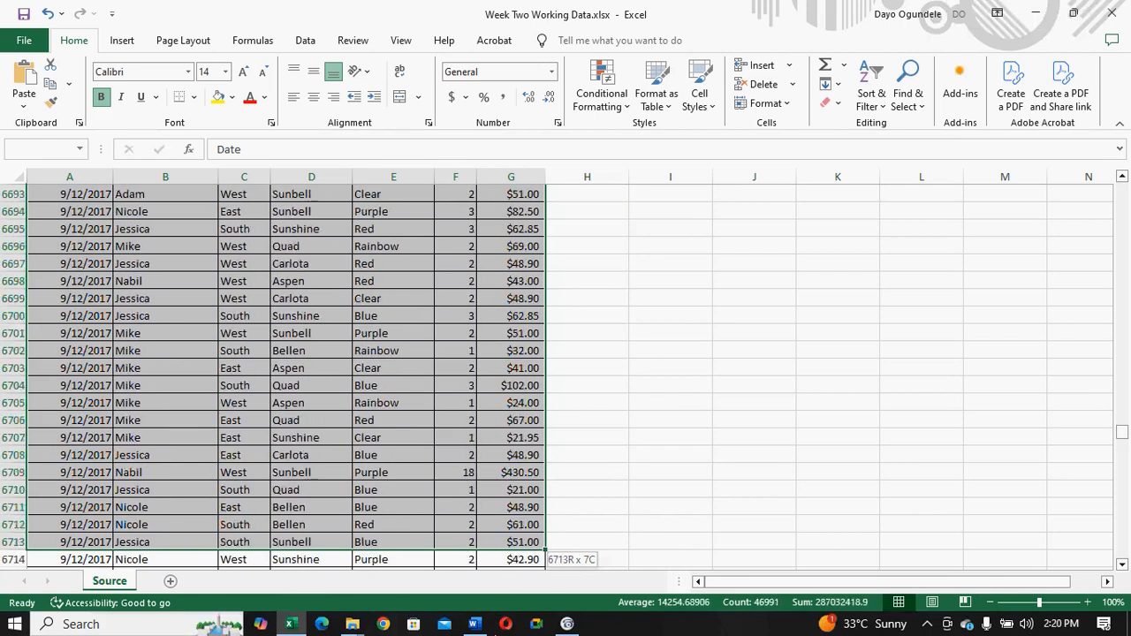
pyautogui.moveTo(494, 632); pyautogui.dragTo(498, 526)
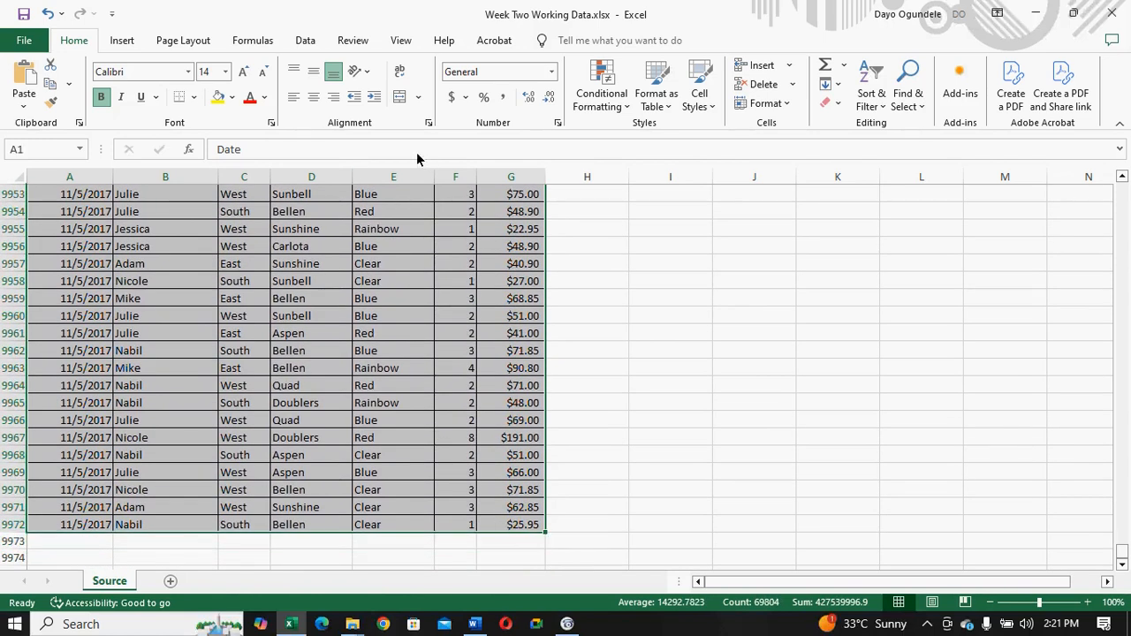
pyautogui.click(303, 43)
pyautogui.click(731, 86)
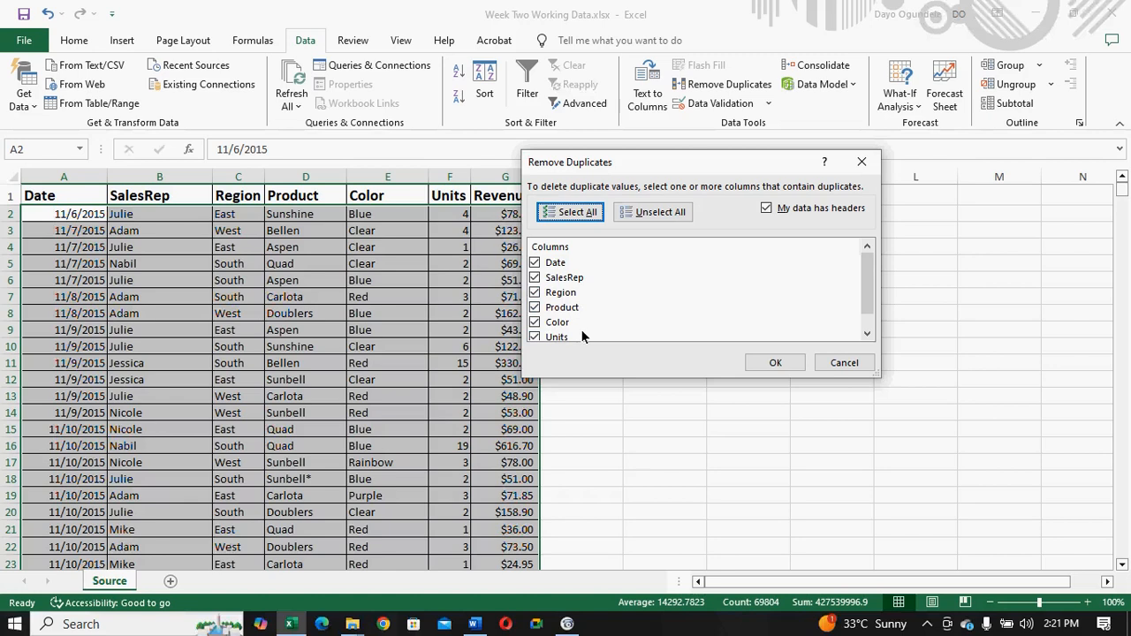
pyautogui.moveTo(868, 280); pyautogui.dragTo(868, 297)
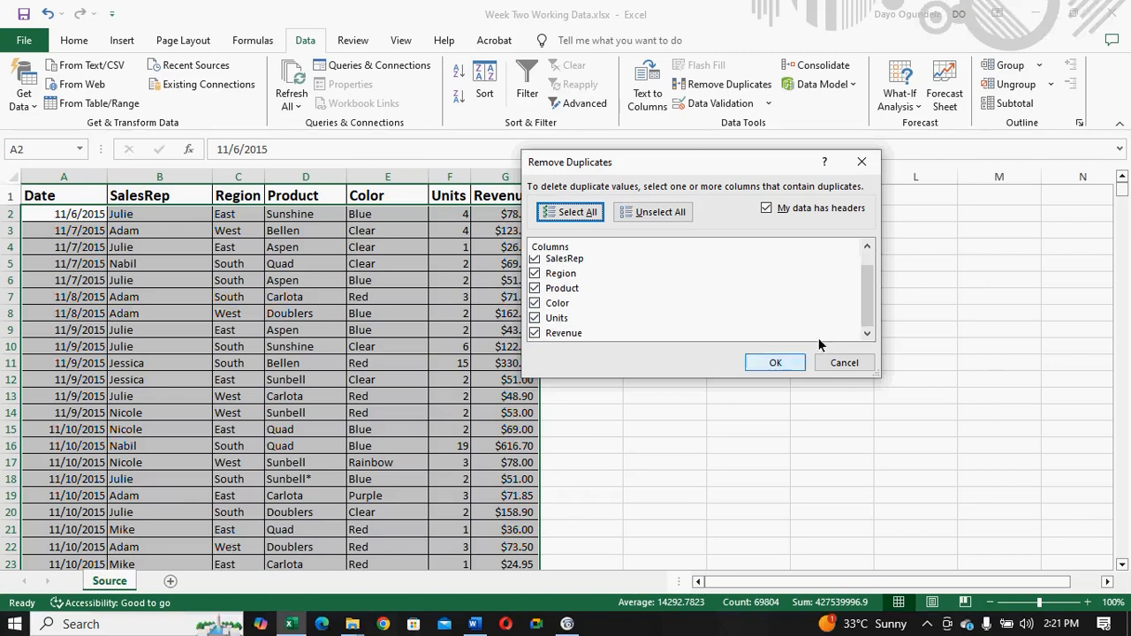
pyautogui.click(765, 363)
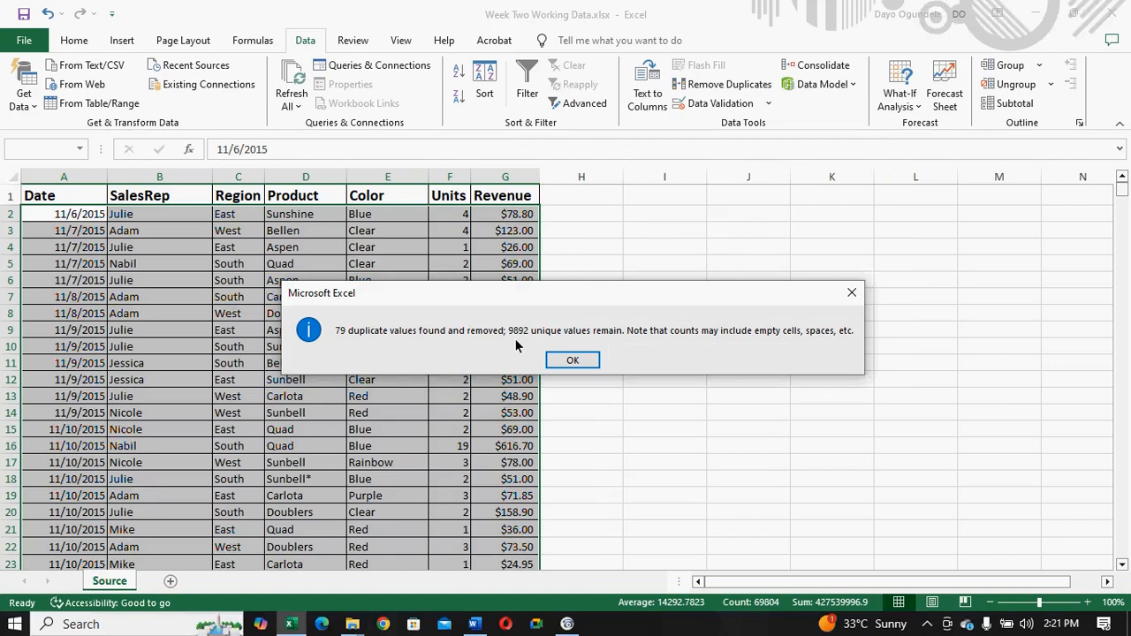
pyautogui.click(571, 361)
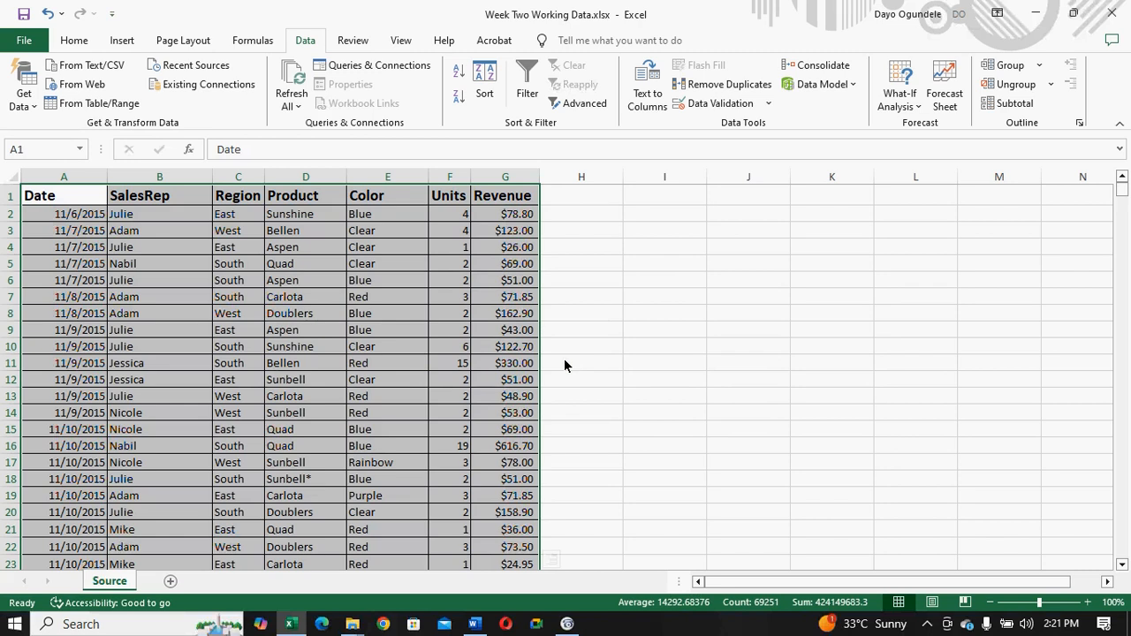
pyautogui.moveTo(1123, 190); pyautogui.dragTo(1098, 196)
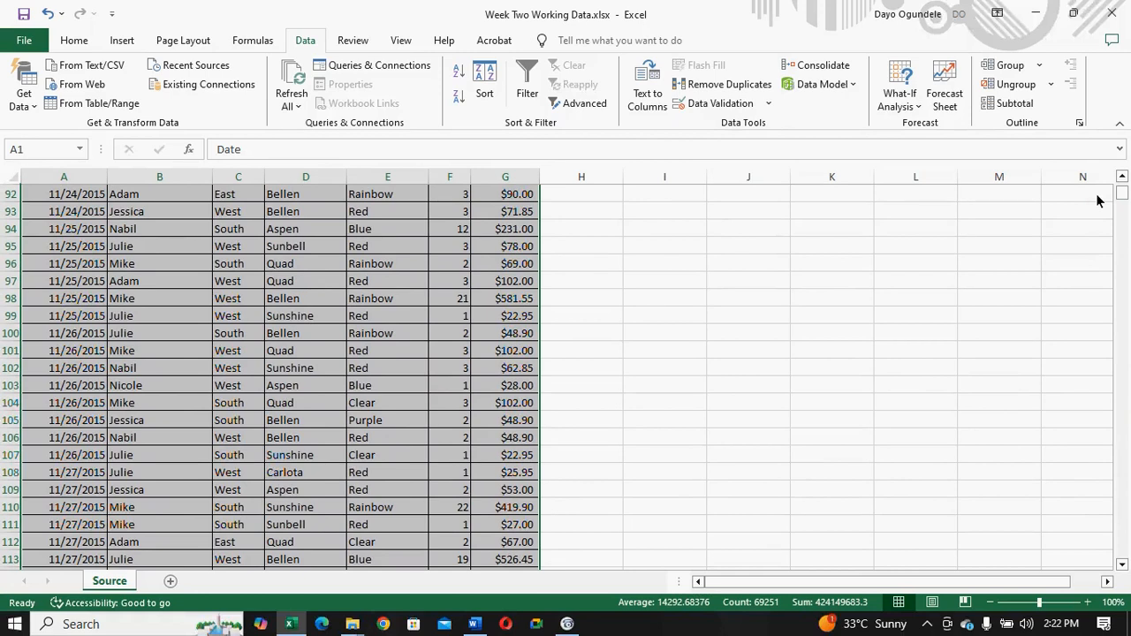
pyautogui.moveTo(1123, 196); pyautogui.dragTo(1122, 183)
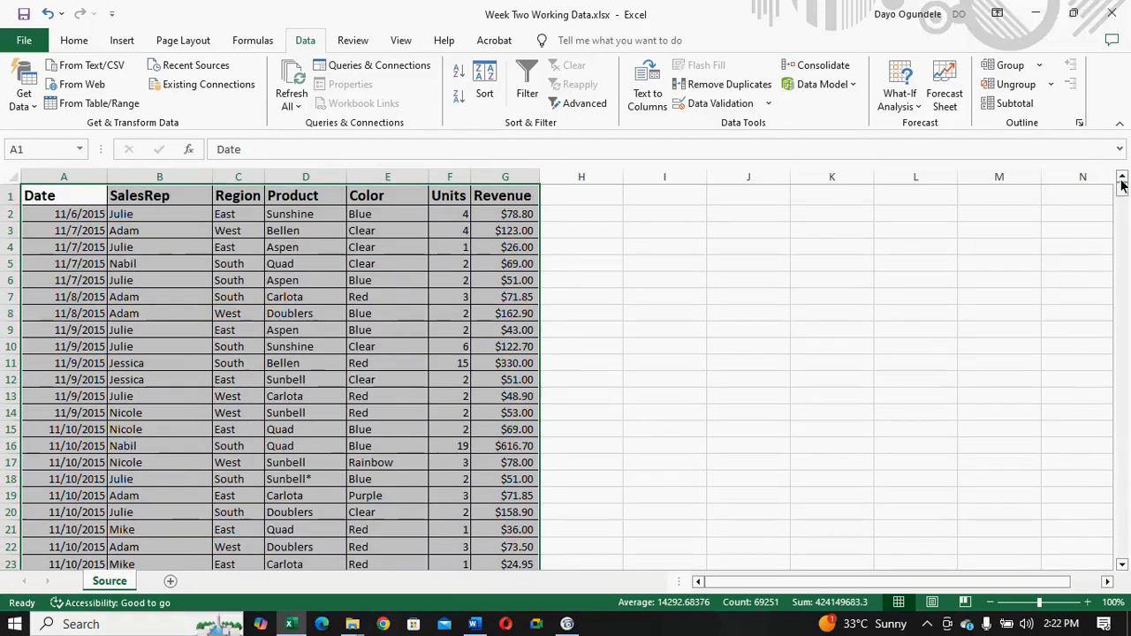
pyautogui.click(62, 199)
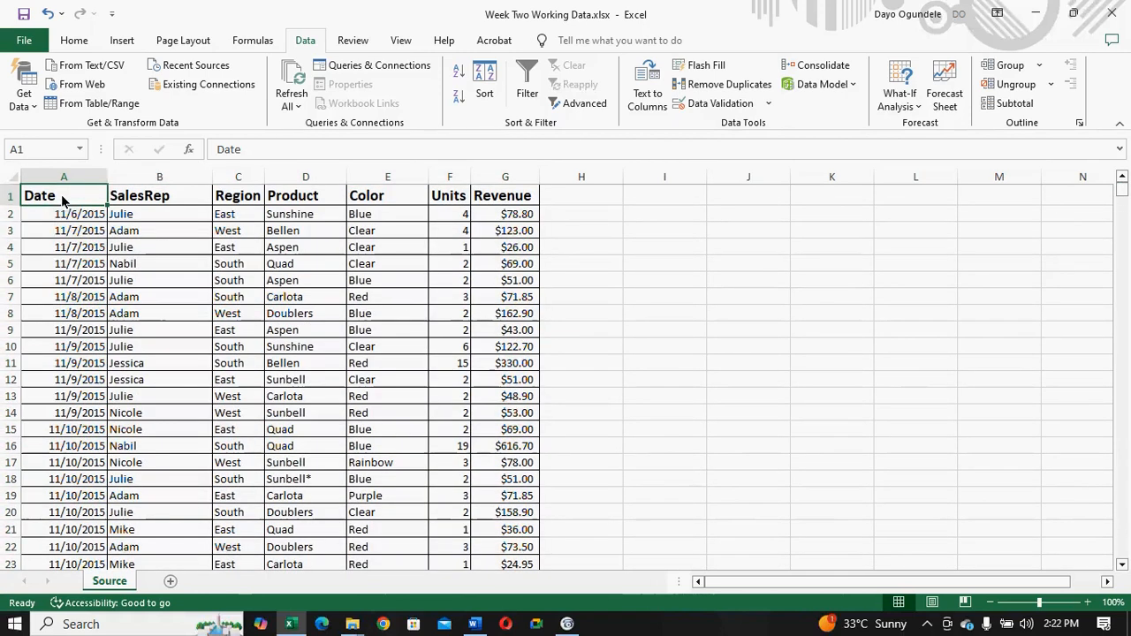
# - Reduce the currency values in the Revenue column, G2:G9893, to no decimal places
pyautogui.click(507, 181)
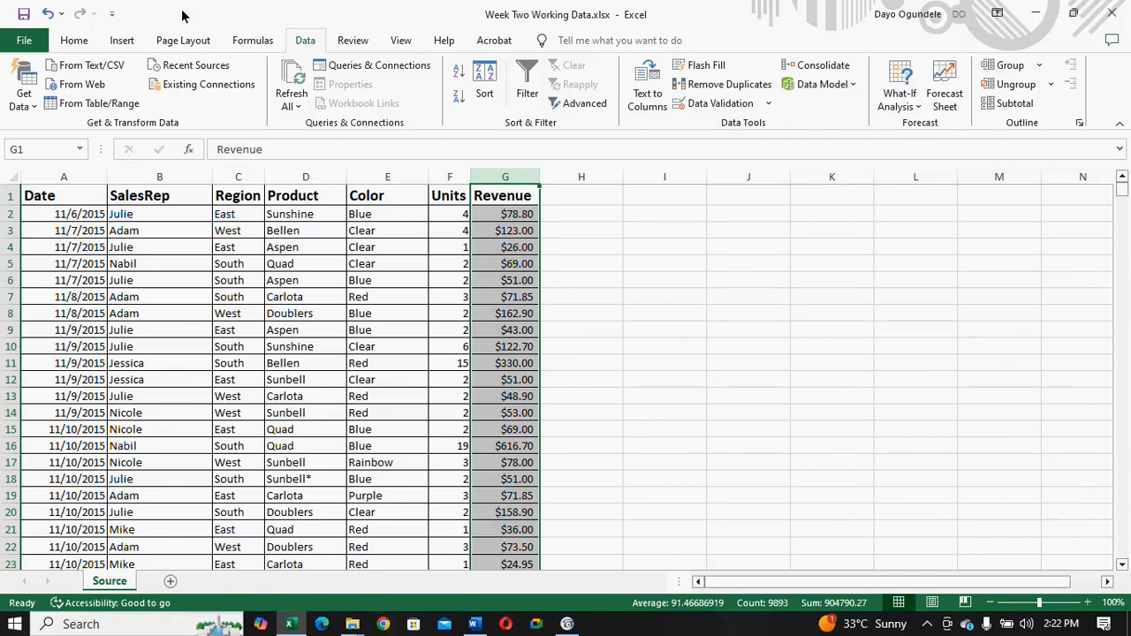
pyautogui.click(75, 41)
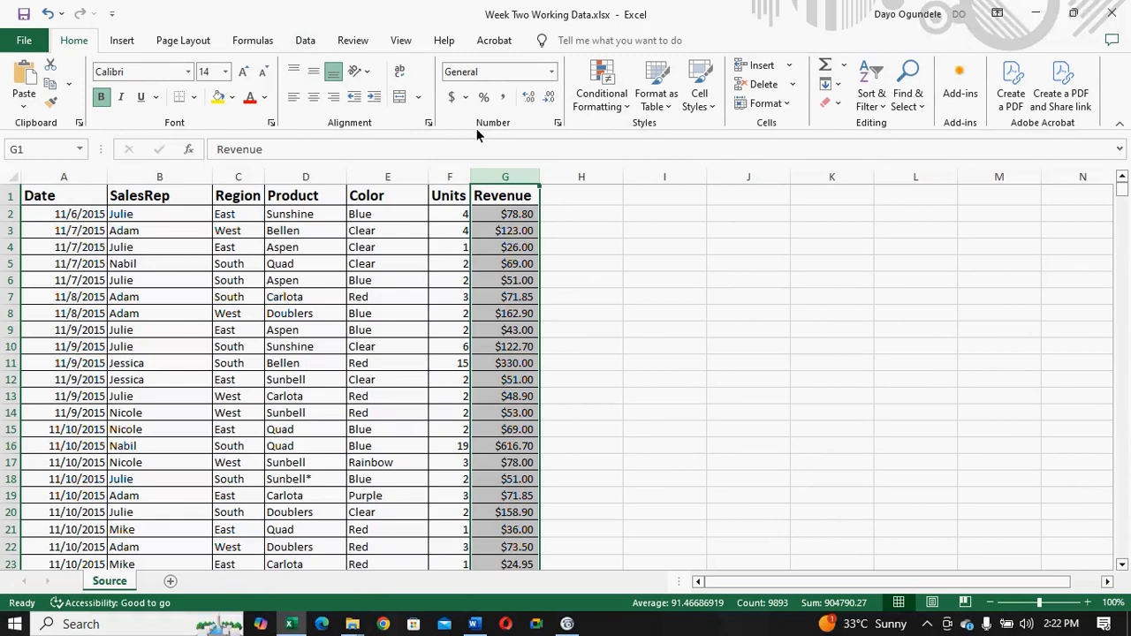
pyautogui.click(488, 219)
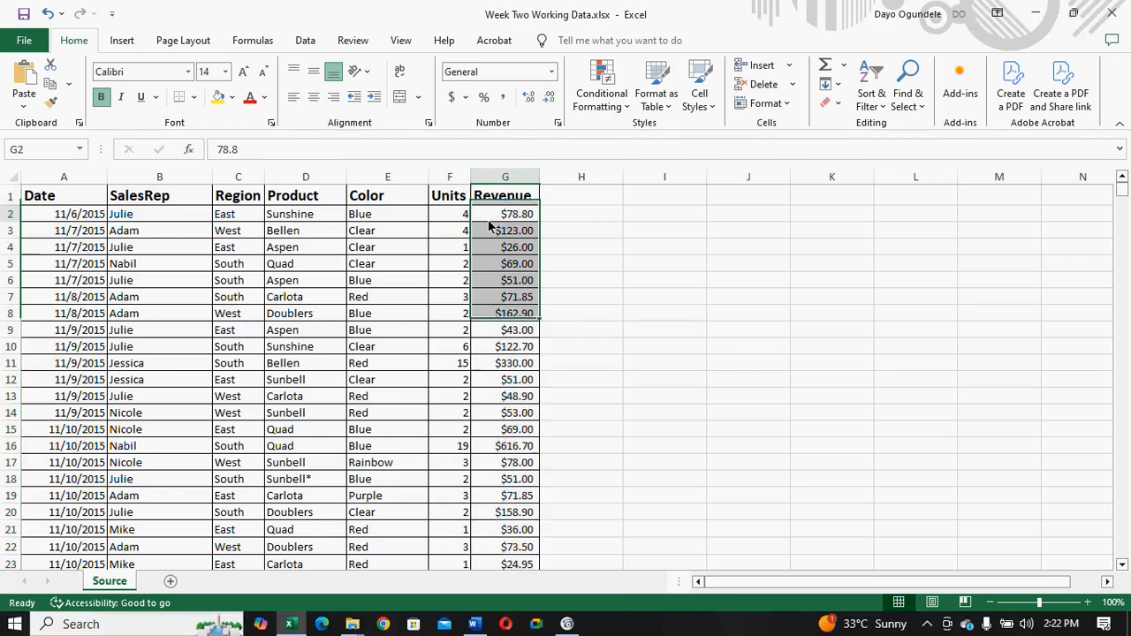
pyautogui.click(548, 99)
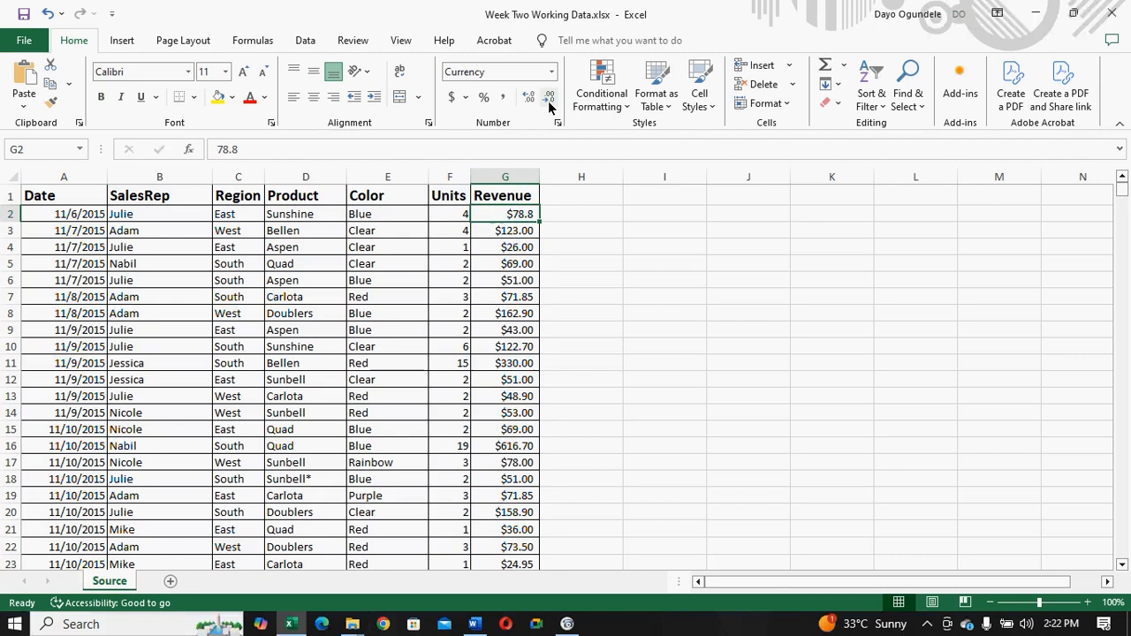
pyautogui.hotkey('ctrl', 'z')
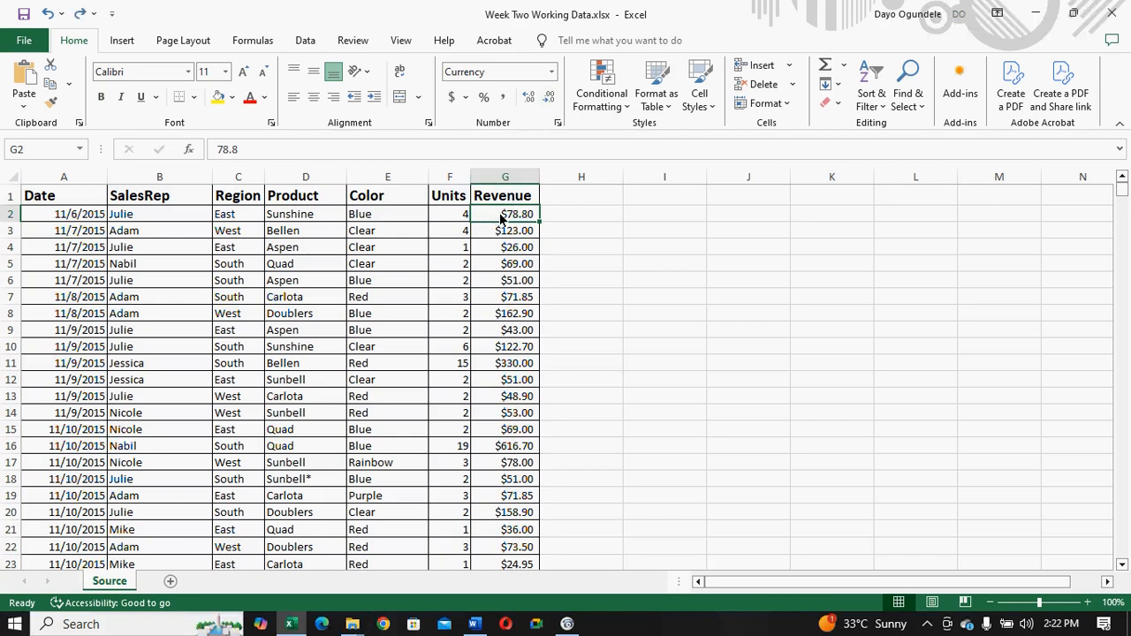
pyautogui.moveTo(504, 221); pyautogui.dragTo(536, 545)
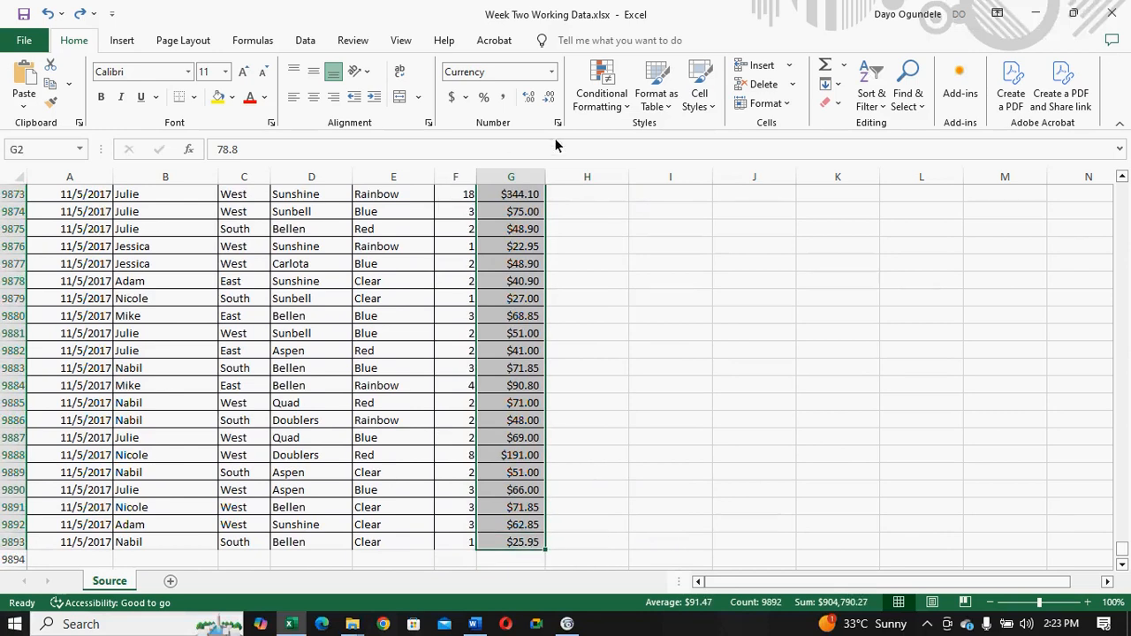
pyautogui.click(548, 100)
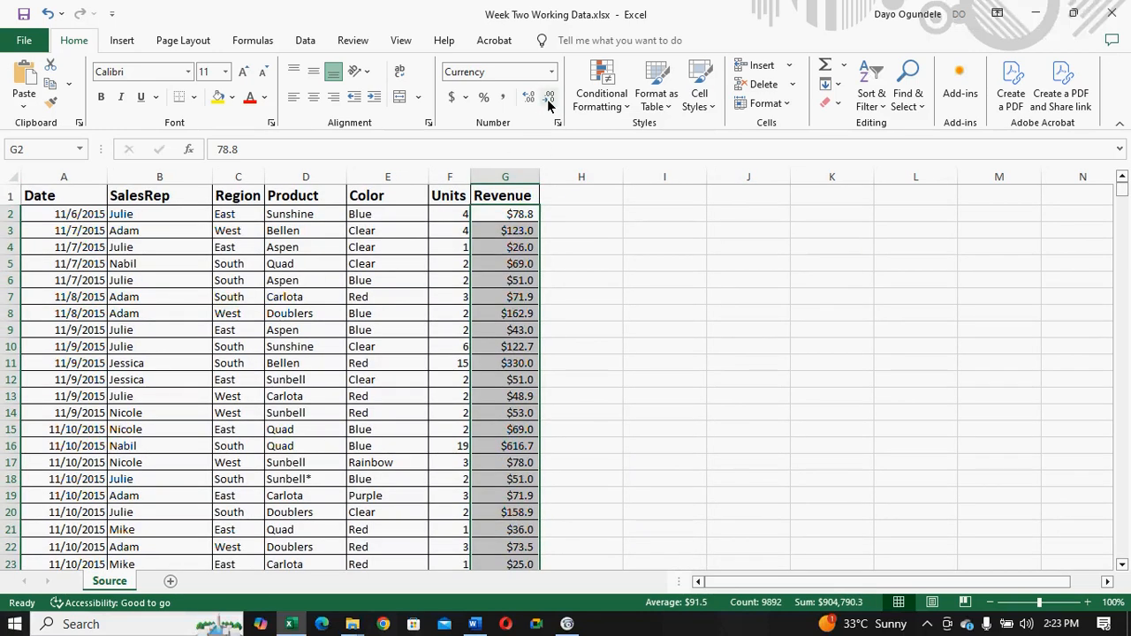
pyautogui.click(548, 100)
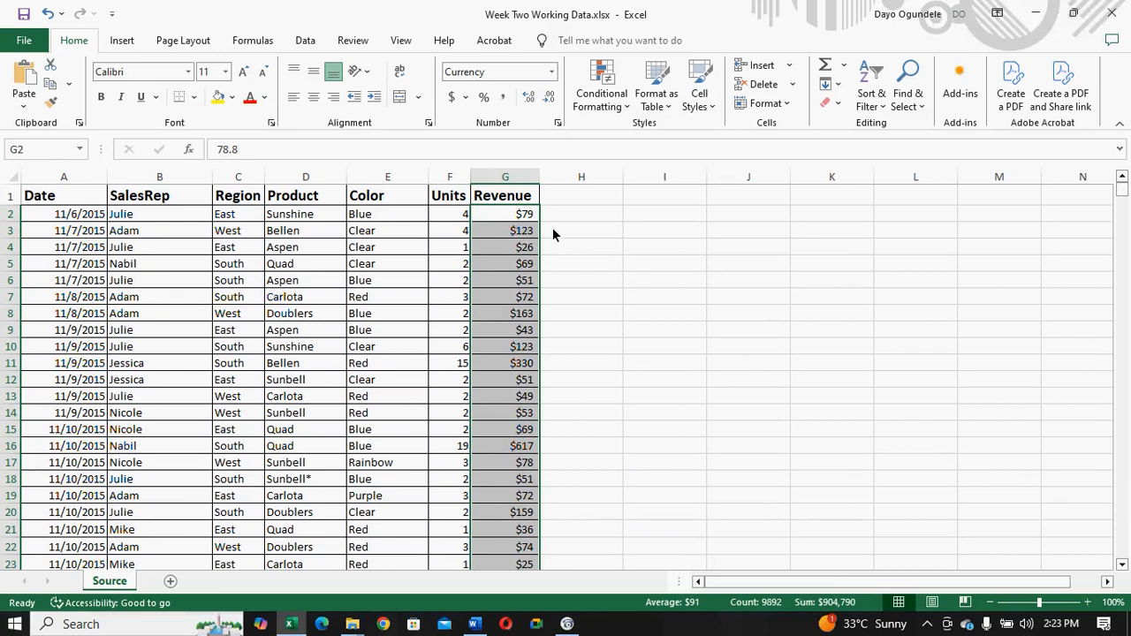
# - Convert the sales data in A1:G9893 into an Excel table with headers
pyautogui.click(51, 179)
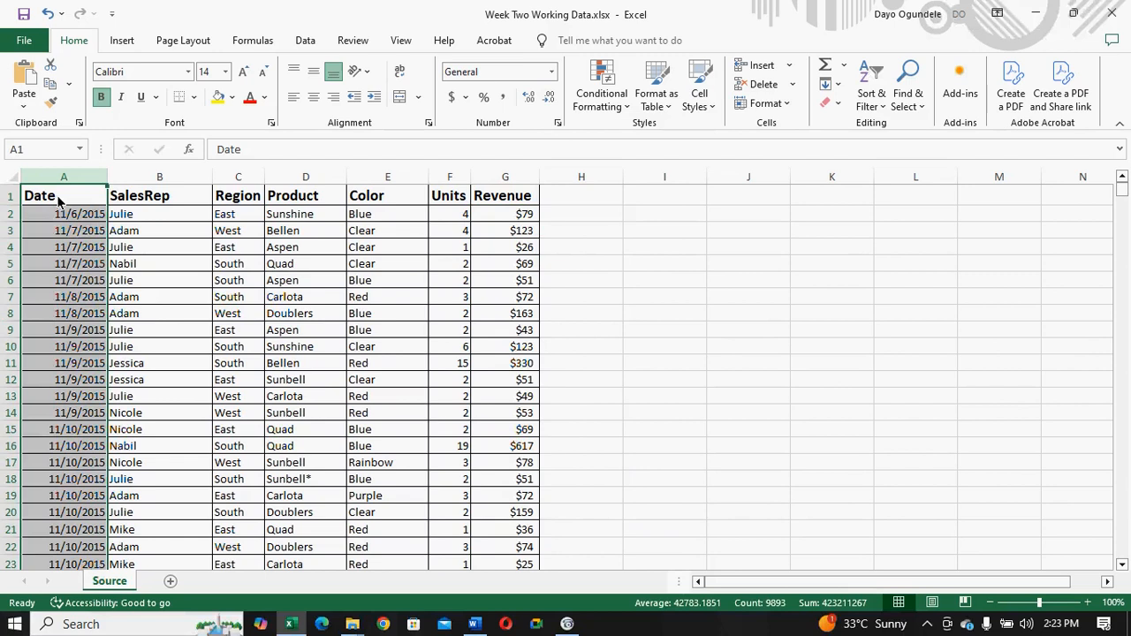
pyautogui.click(58, 202)
pyautogui.moveTo(59, 201); pyautogui.dragTo(535, 566)
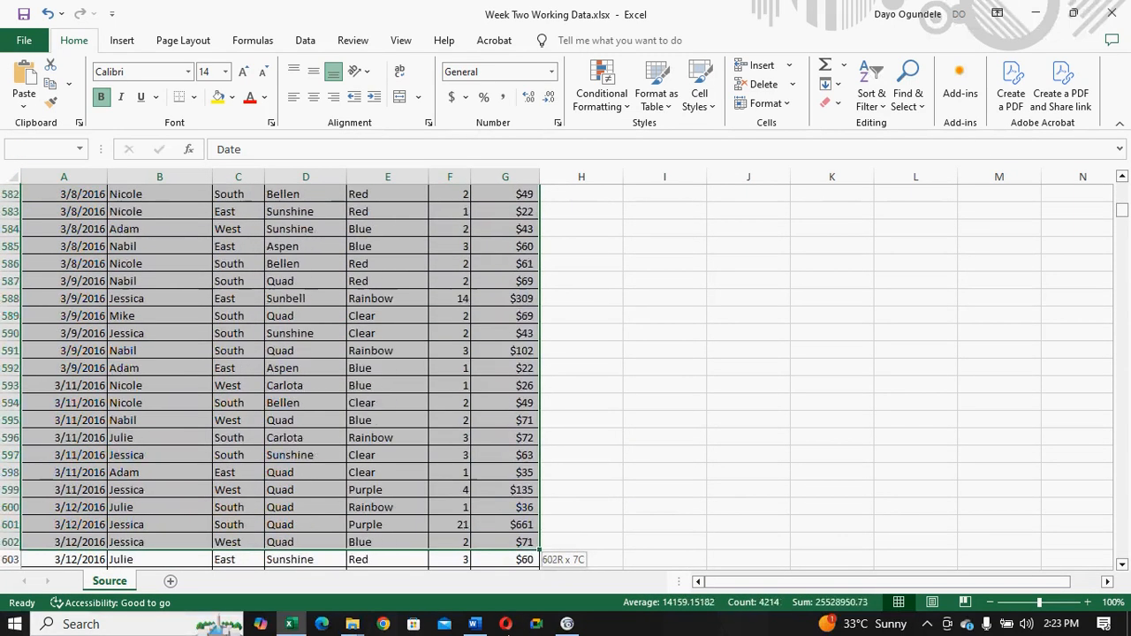
pyautogui.moveTo(535, 566); pyautogui.dragTo(541, 565)
pyautogui.moveTo(534, 630); pyautogui.dragTo(586, 614)
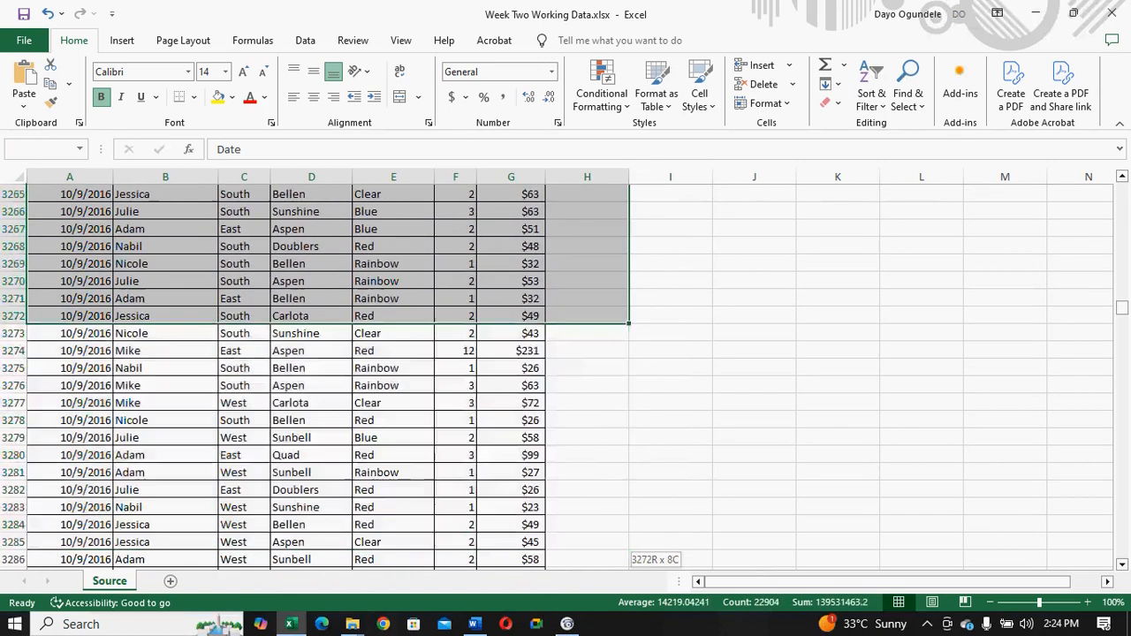
pyautogui.moveTo(587, 616); pyautogui.dragTo(535, 478)
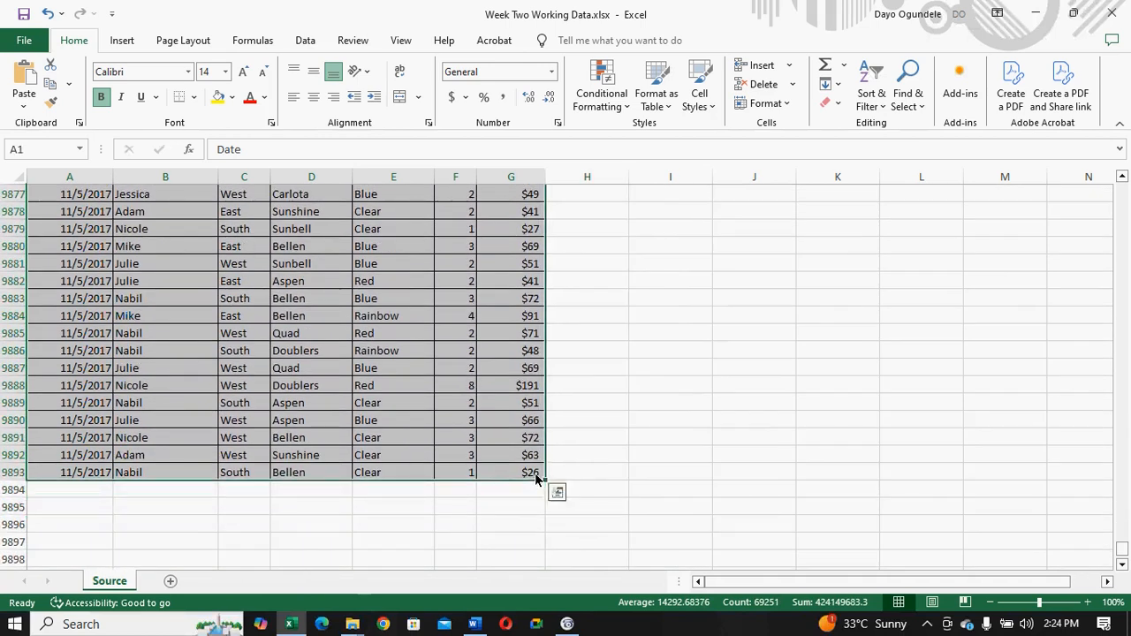
pyautogui.click(120, 42)
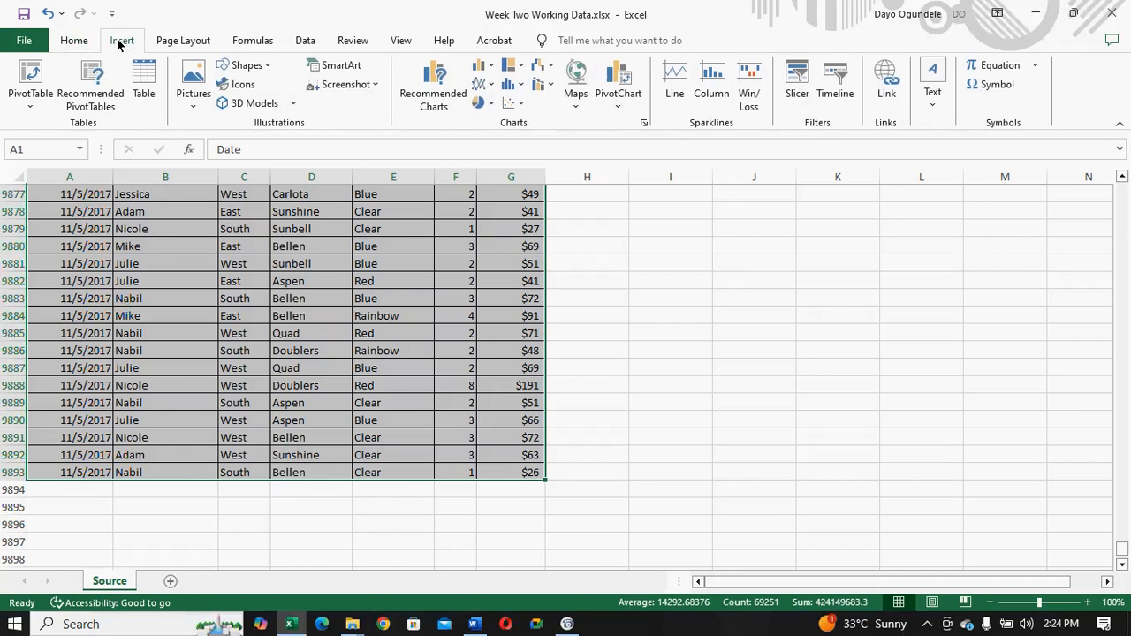
pyautogui.click(144, 99)
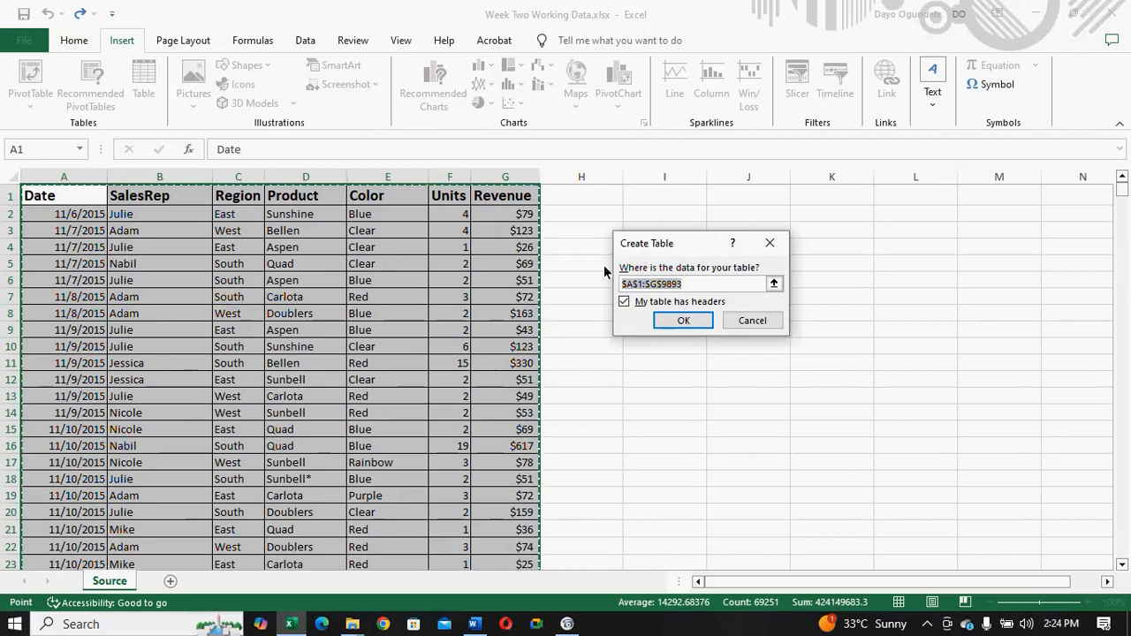
pyautogui.click(682, 321)
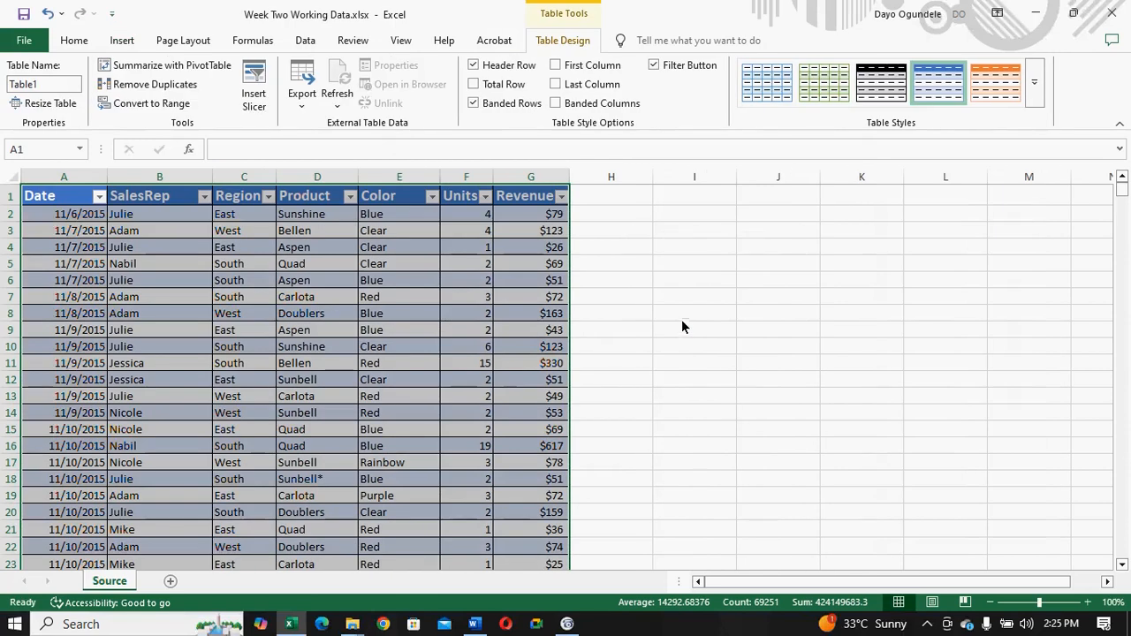
# - Try a yellow banded medium style and a blue banded medium style on the sales table
pyautogui.click(928, 16)
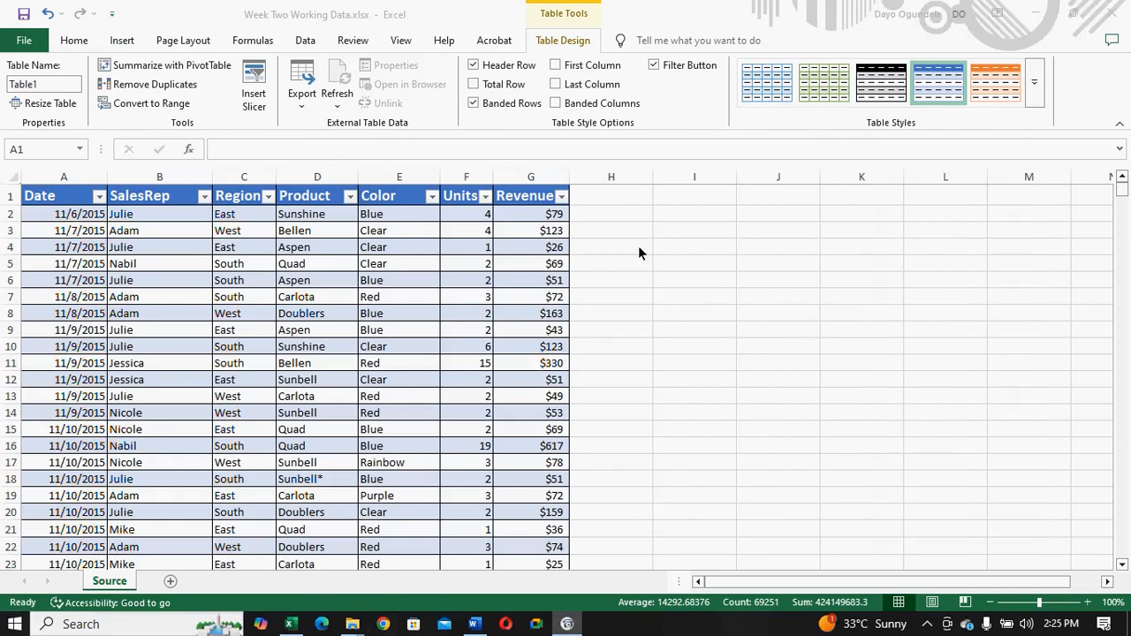
pyautogui.click(1035, 88)
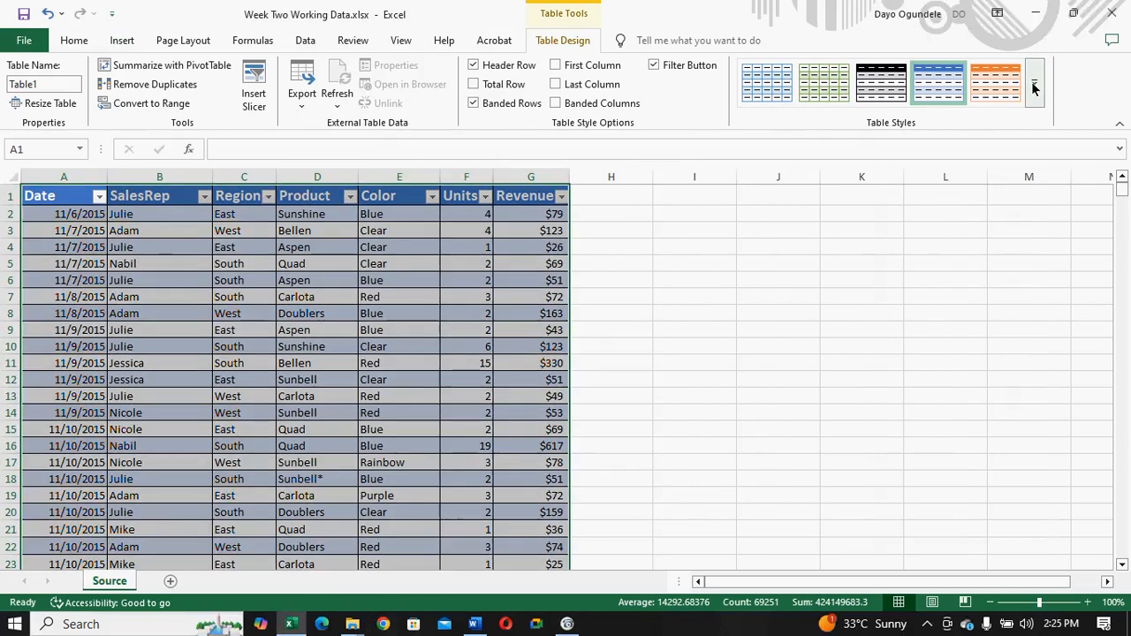
pyautogui.click(1034, 87)
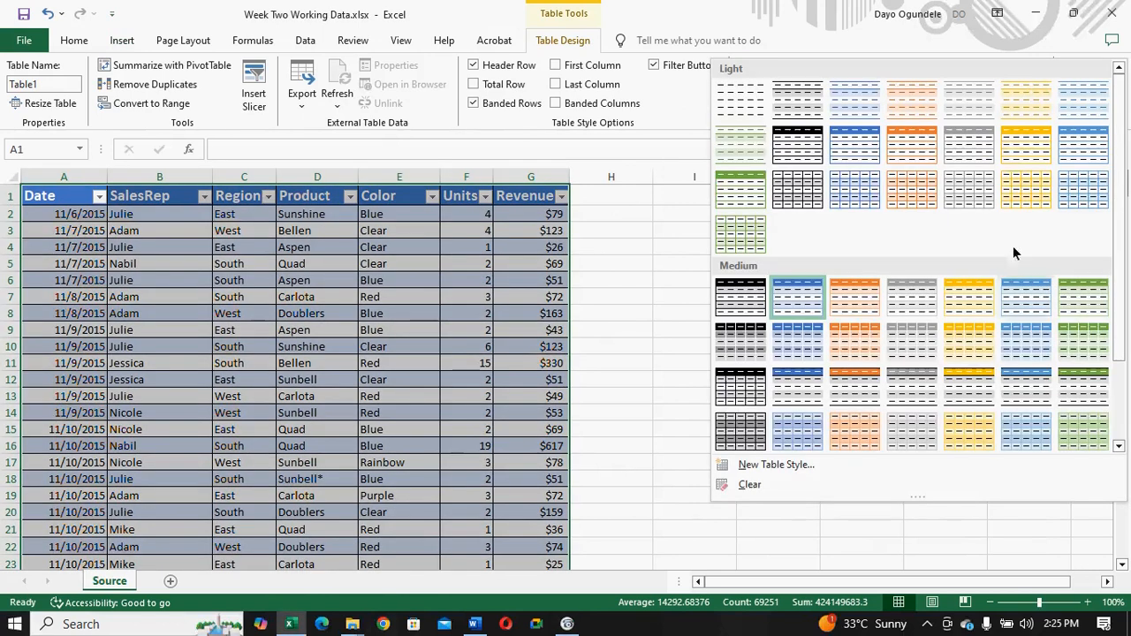
pyautogui.click(959, 435)
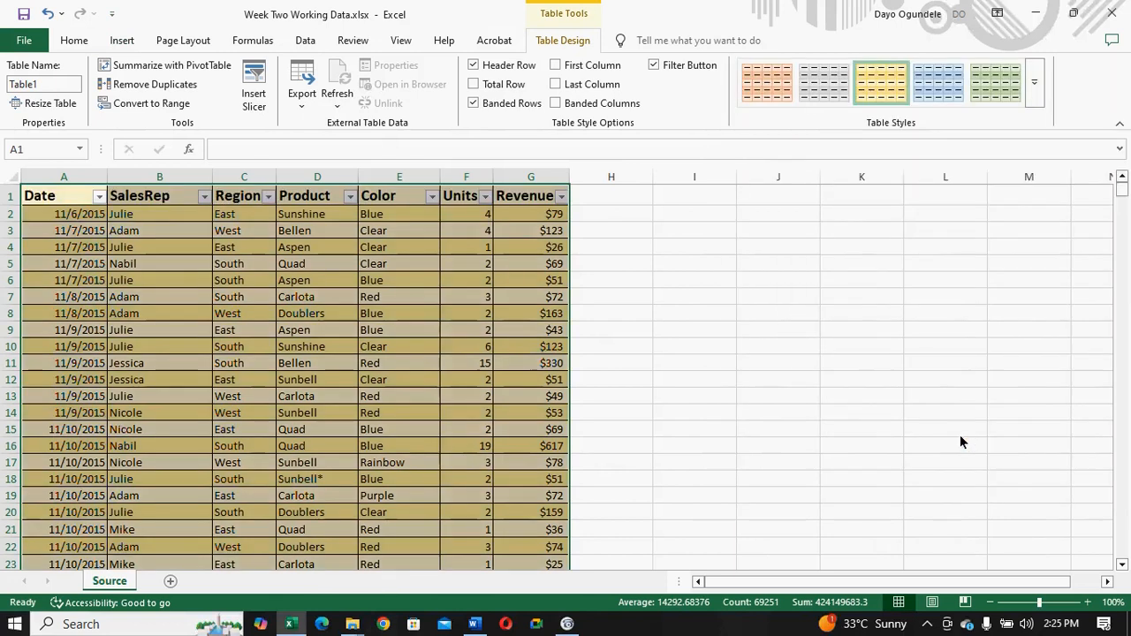
pyautogui.click(1033, 81)
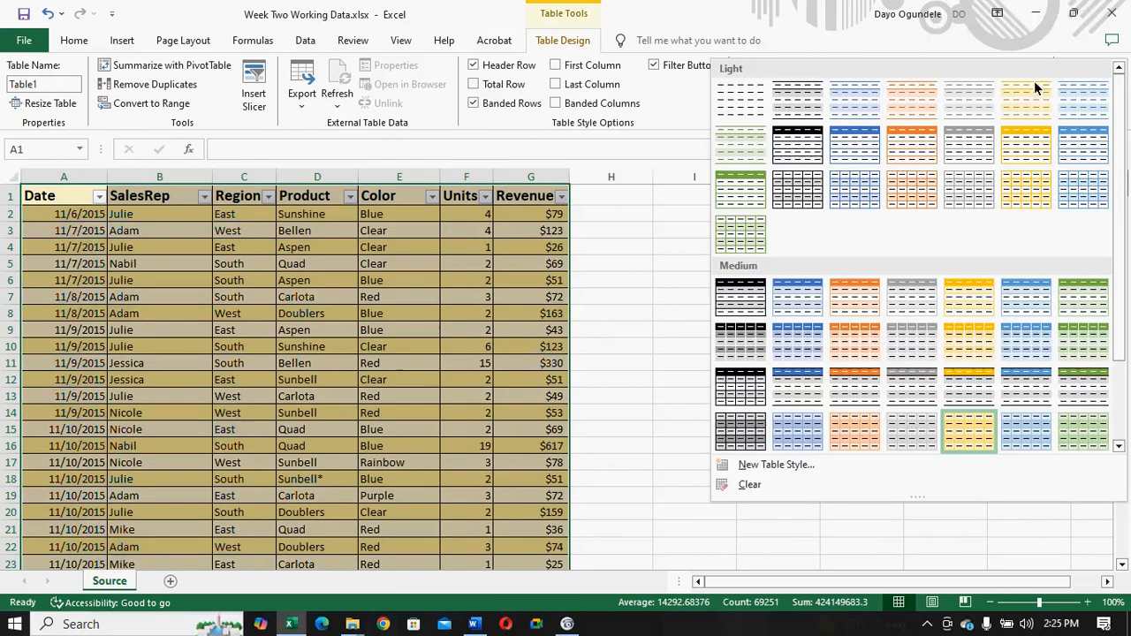
pyautogui.click(794, 358)
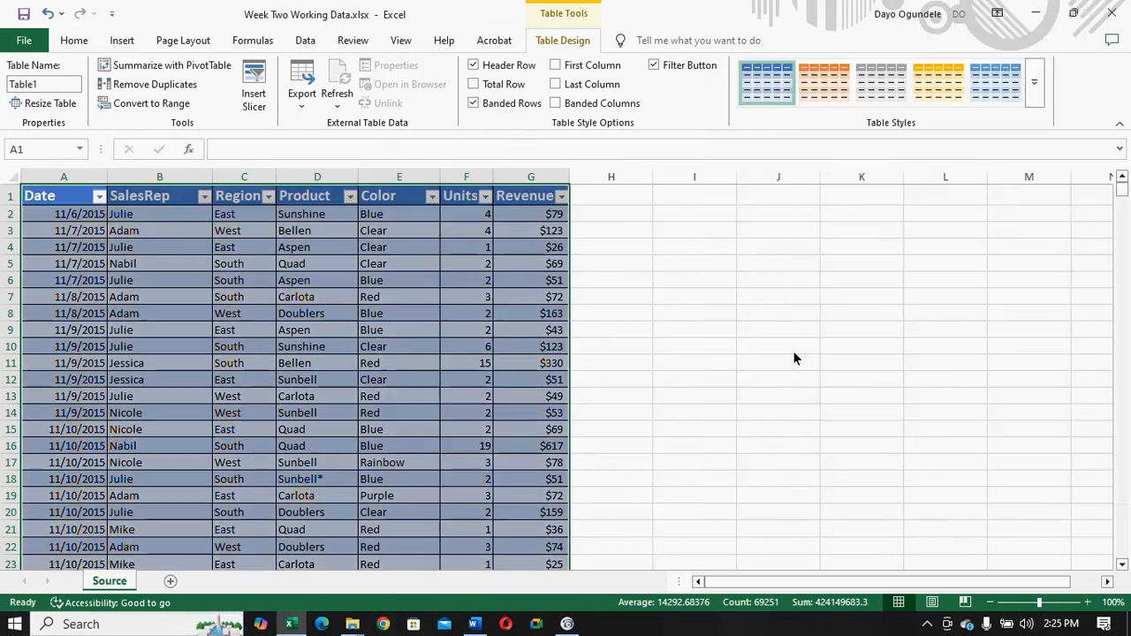
# - Apply the medium table style with a green header row and grey banded rows to the sales table
pyautogui.click(1034, 83)
pyautogui.moveTo(1120, 254); pyautogui.dragTo(1120, 321)
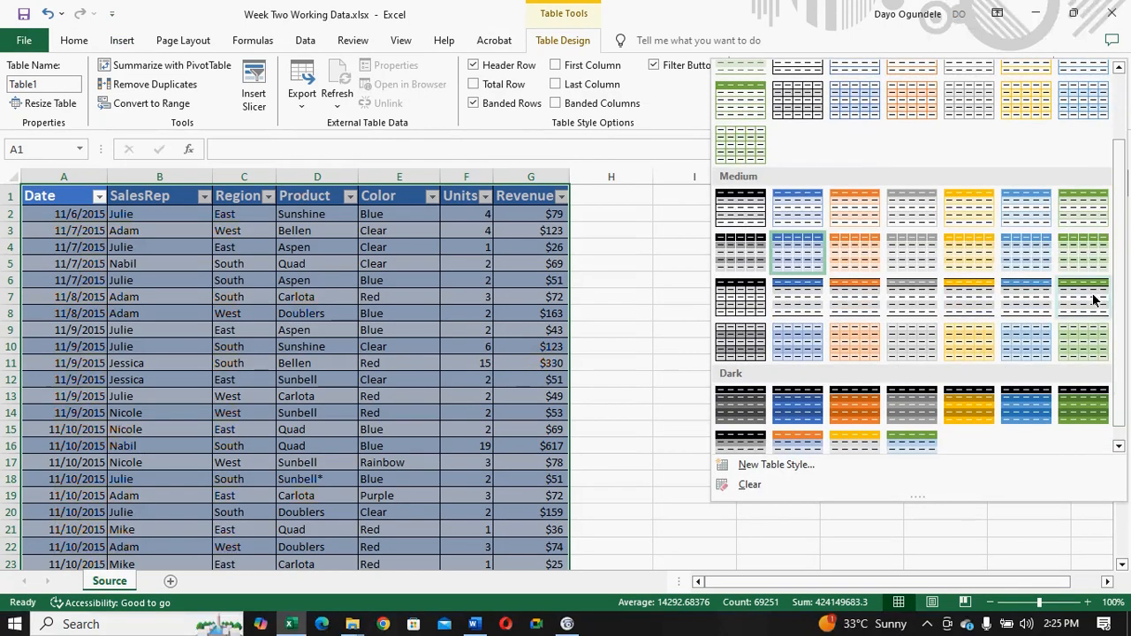
pyautogui.click(1092, 306)
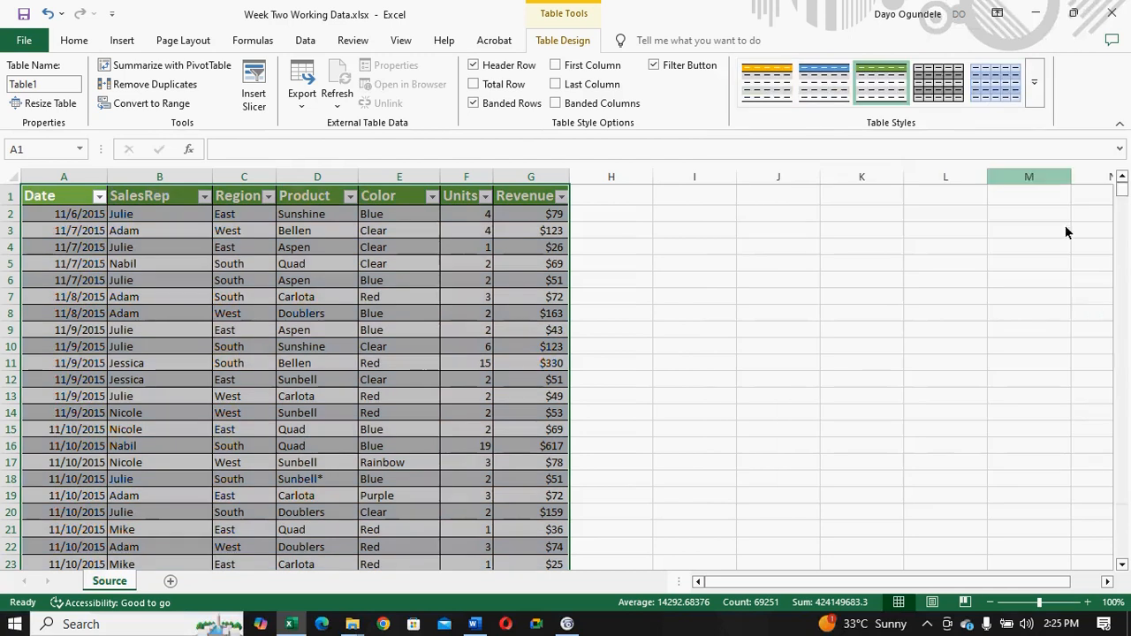
# - Try the medium table style with light green bands and full gridlines on the sales table
pyautogui.click(1032, 83)
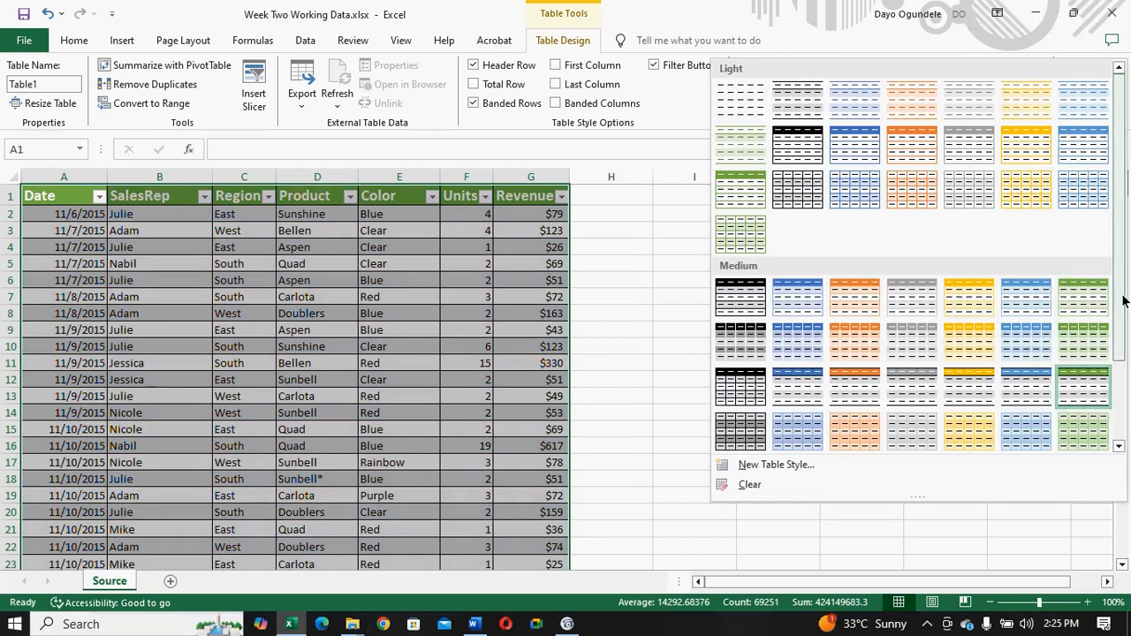
pyautogui.moveTo(1124, 297); pyautogui.dragTo(1118, 333)
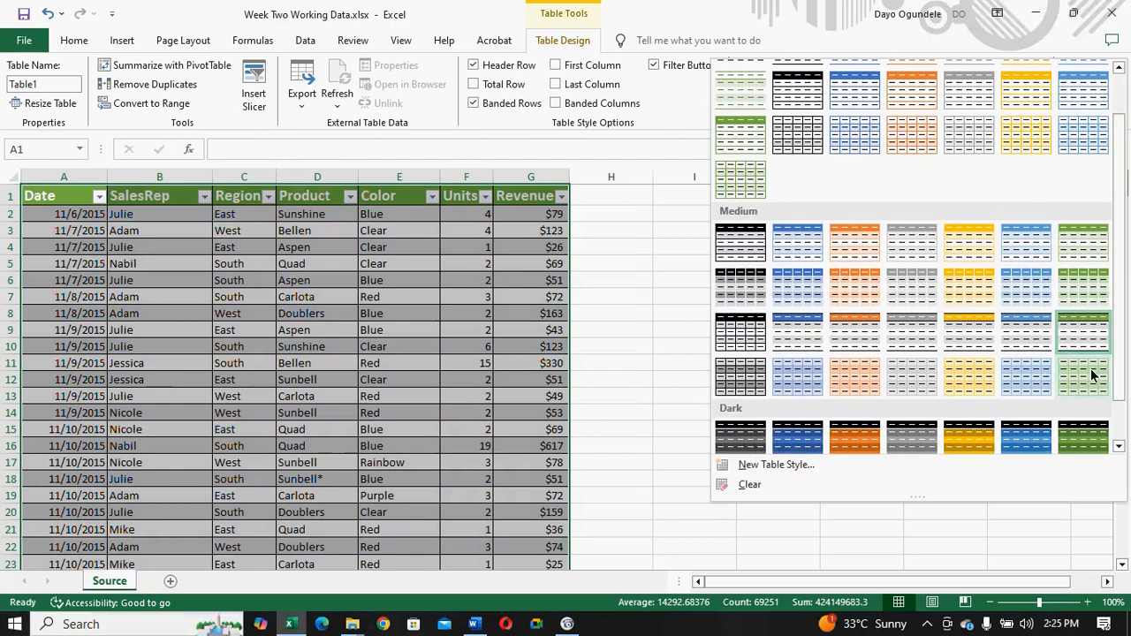
pyautogui.click(1090, 371)
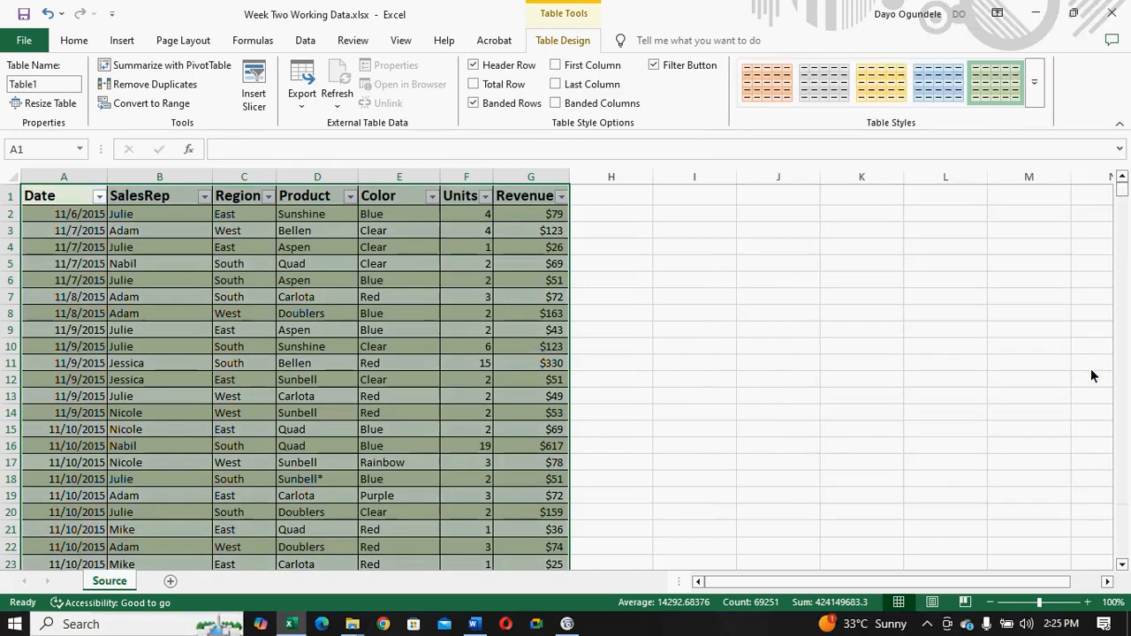
# - Apply the dark table style with a black header row and green banded rows to the sales table
pyautogui.click(1031, 87)
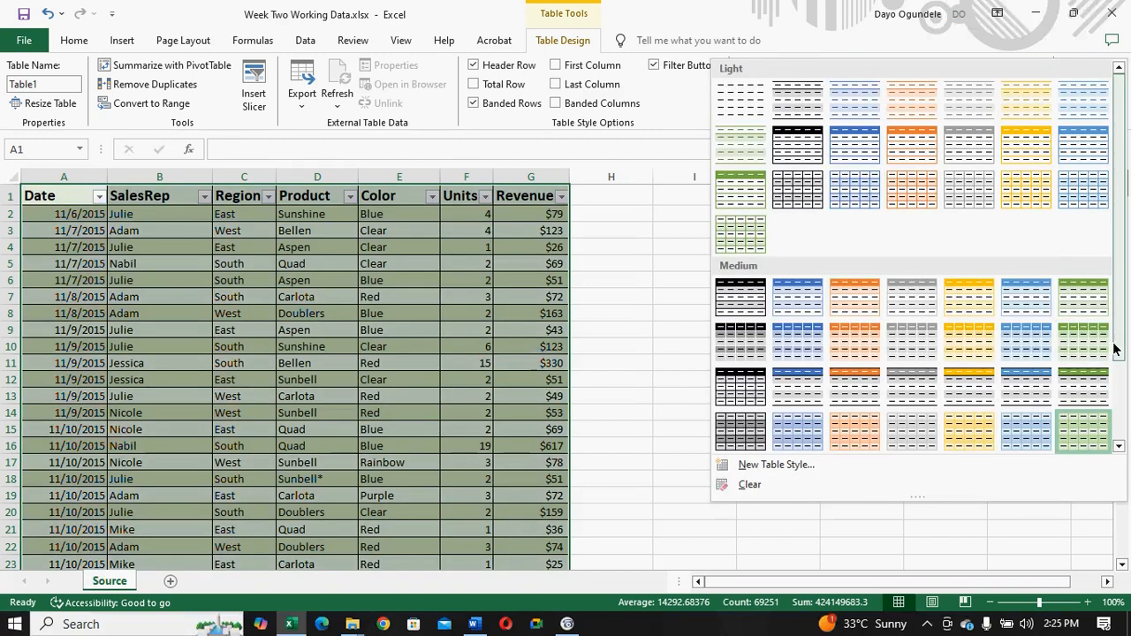
pyautogui.moveTo(1120, 349); pyautogui.dragTo(1116, 420)
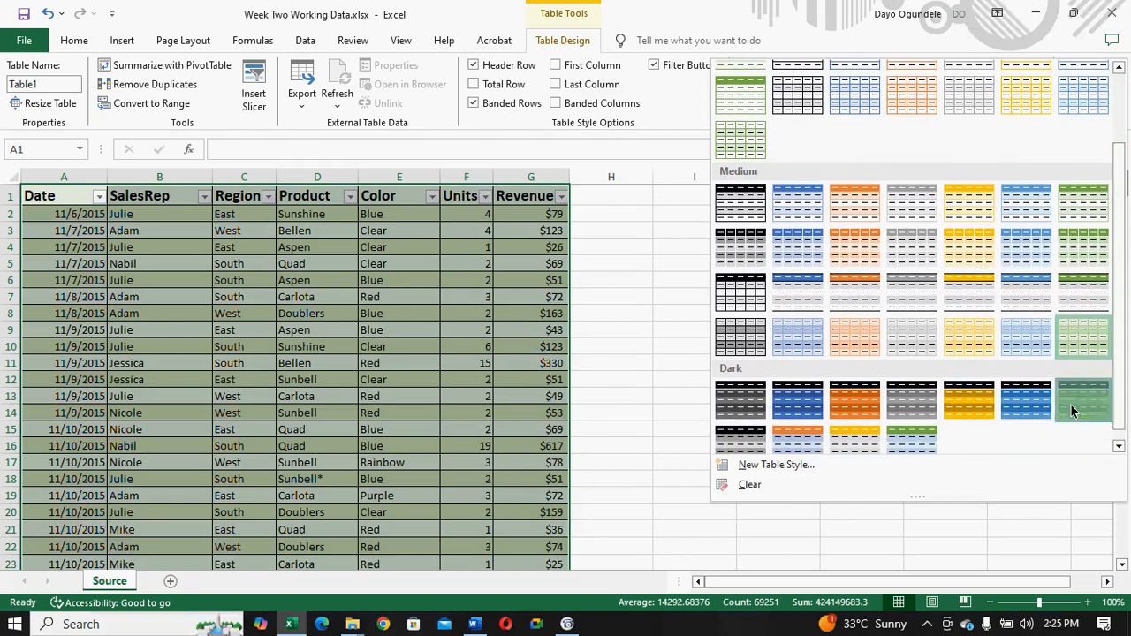
pyautogui.click(1070, 404)
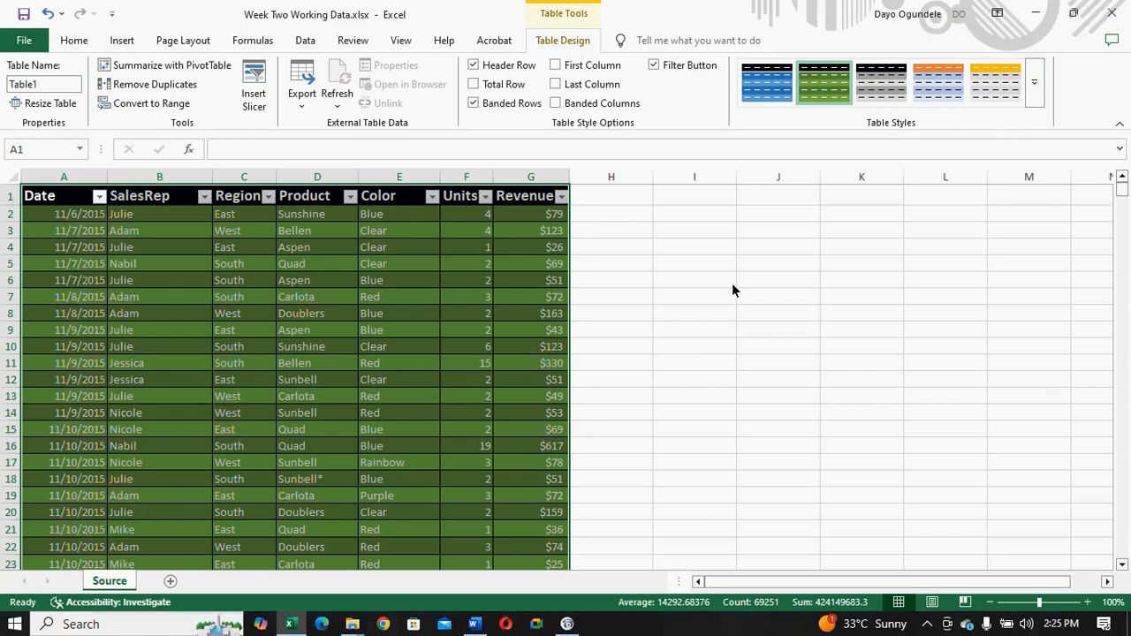
pyautogui.click(682, 260)
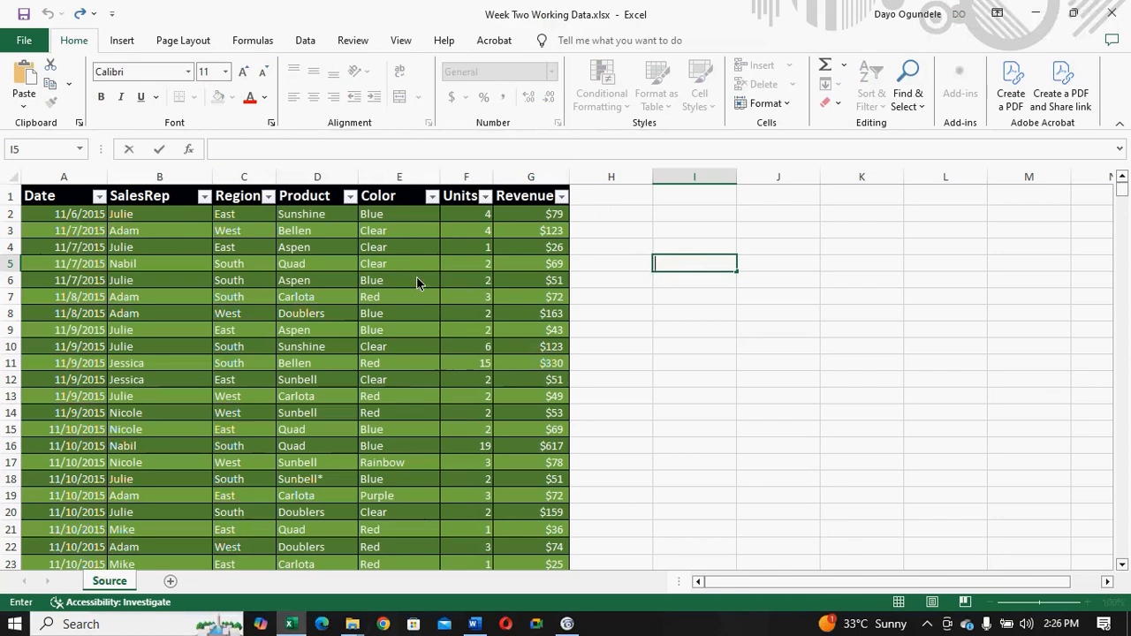
# - Filter the Region column to show only East, and clear that filter after viewing the rows
pyautogui.click(269, 199)
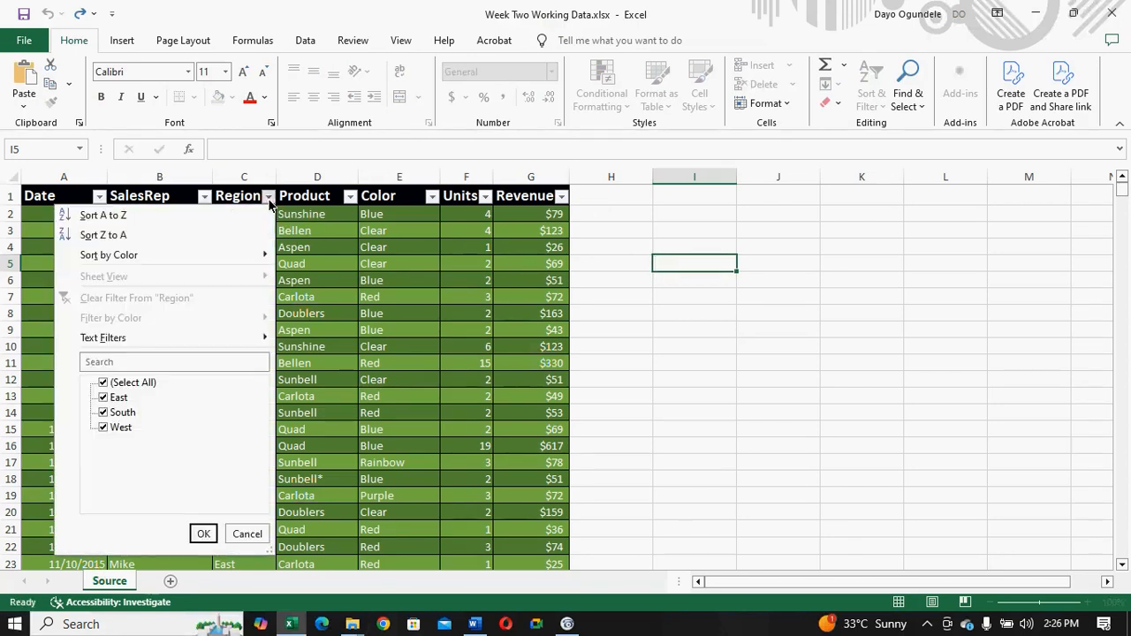
pyautogui.click(103, 384)
pyautogui.click(104, 398)
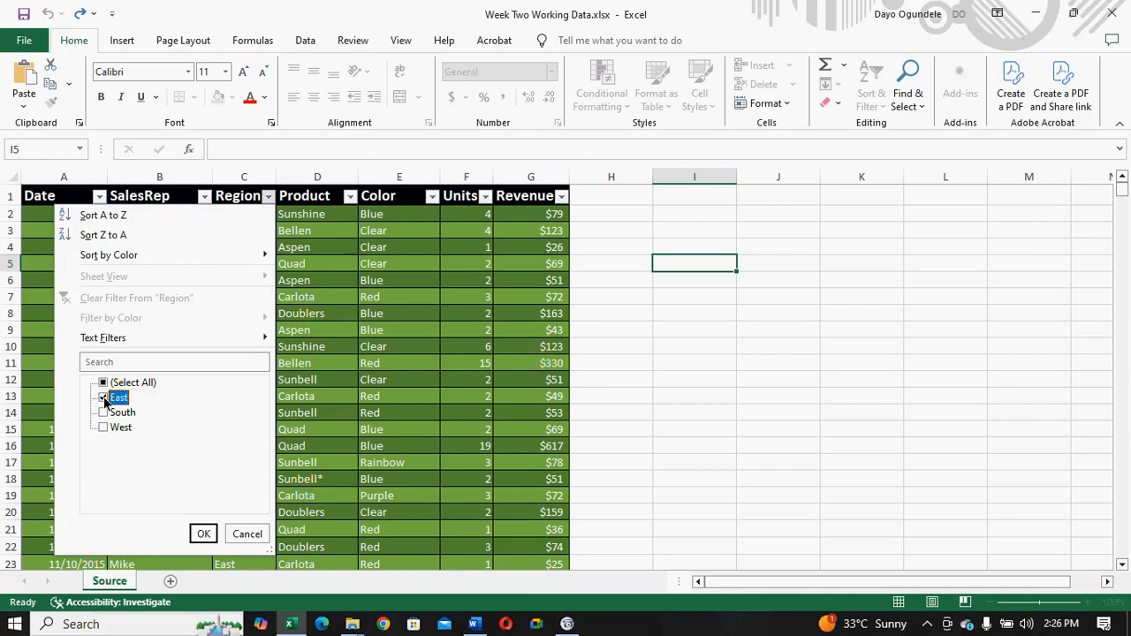
pyautogui.click(202, 535)
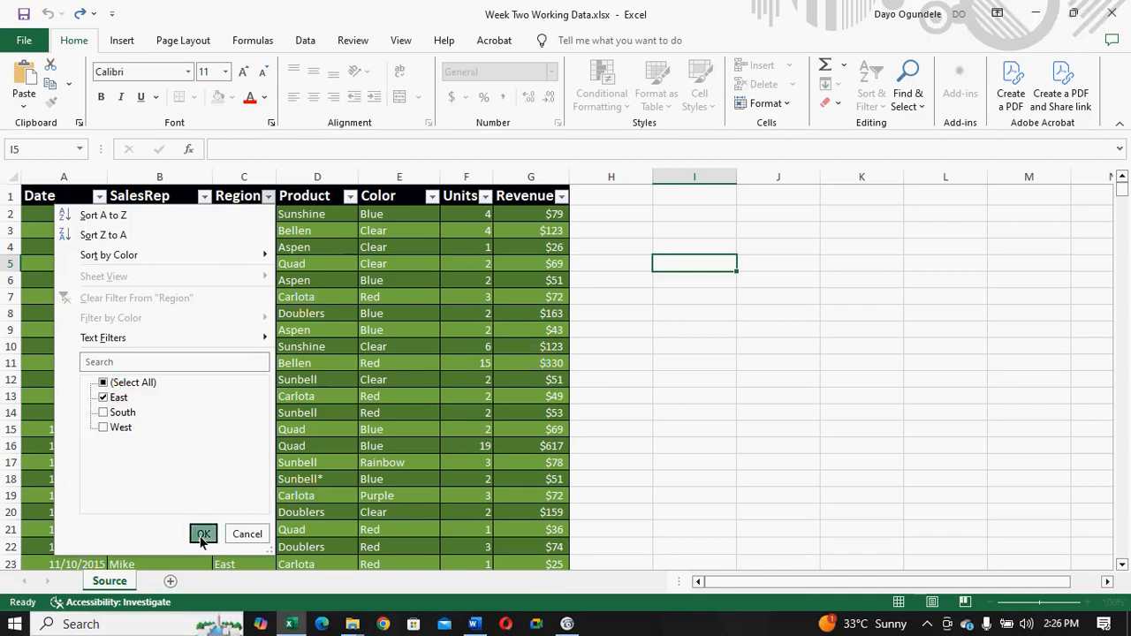
pyautogui.moveTo(1122, 189)
pyautogui.mouseDown()
pyautogui.moveTo(1120, 554)
pyautogui.moveTo(1120, 187)
pyautogui.mouseUp()
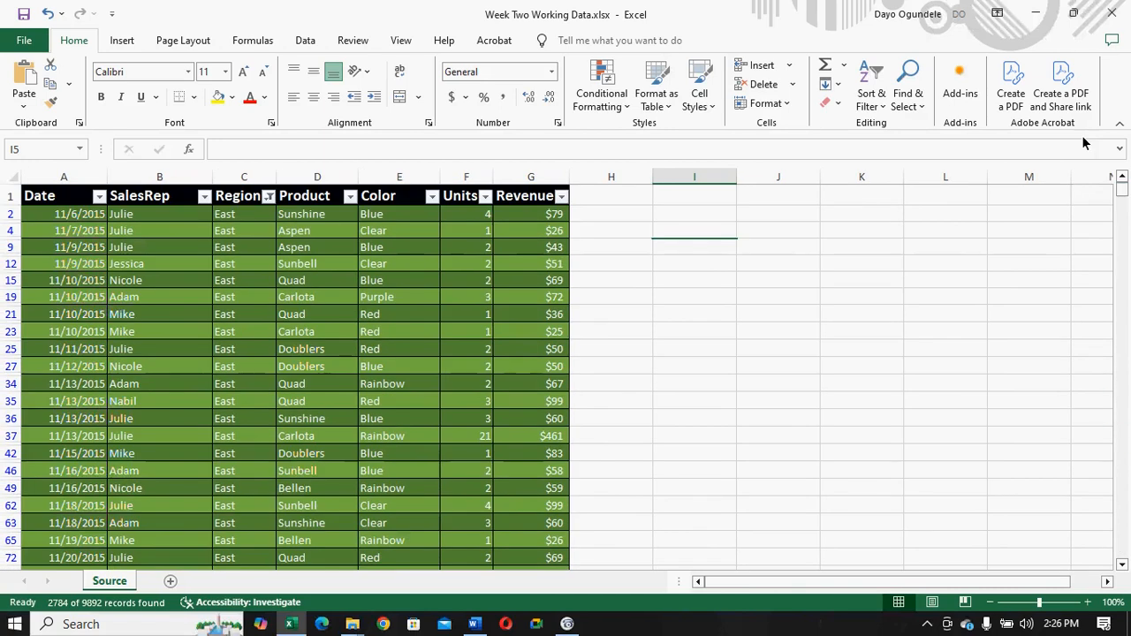
pyautogui.click(268, 196)
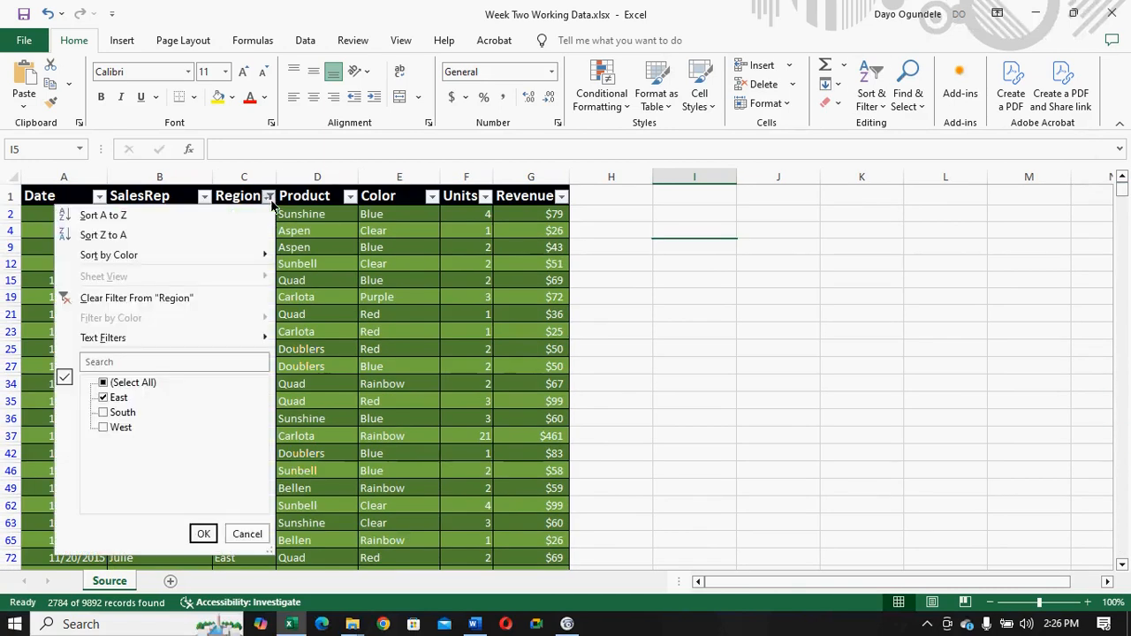
pyautogui.click(70, 302)
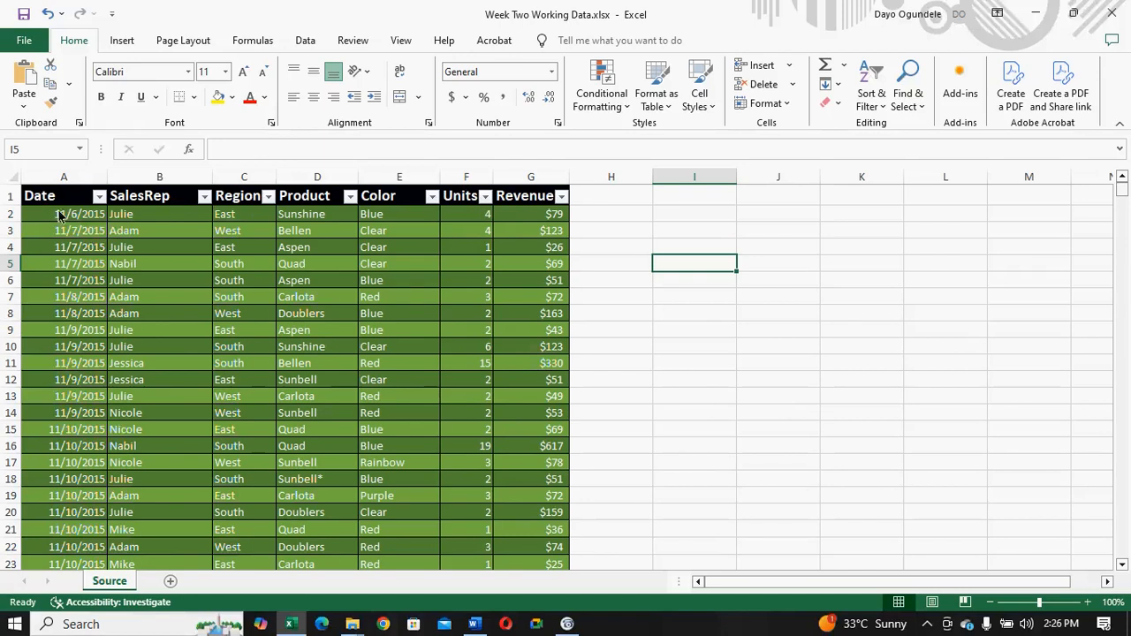
# - Filter the Date column to show only the 2015 records
pyautogui.click(99, 196)
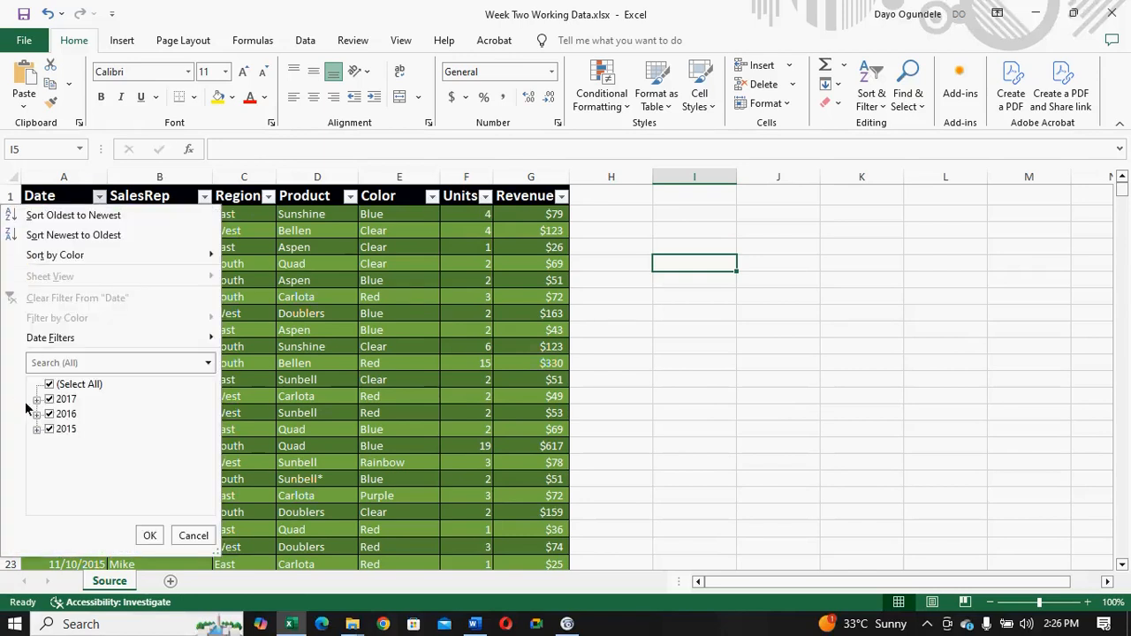
pyautogui.click(50, 385)
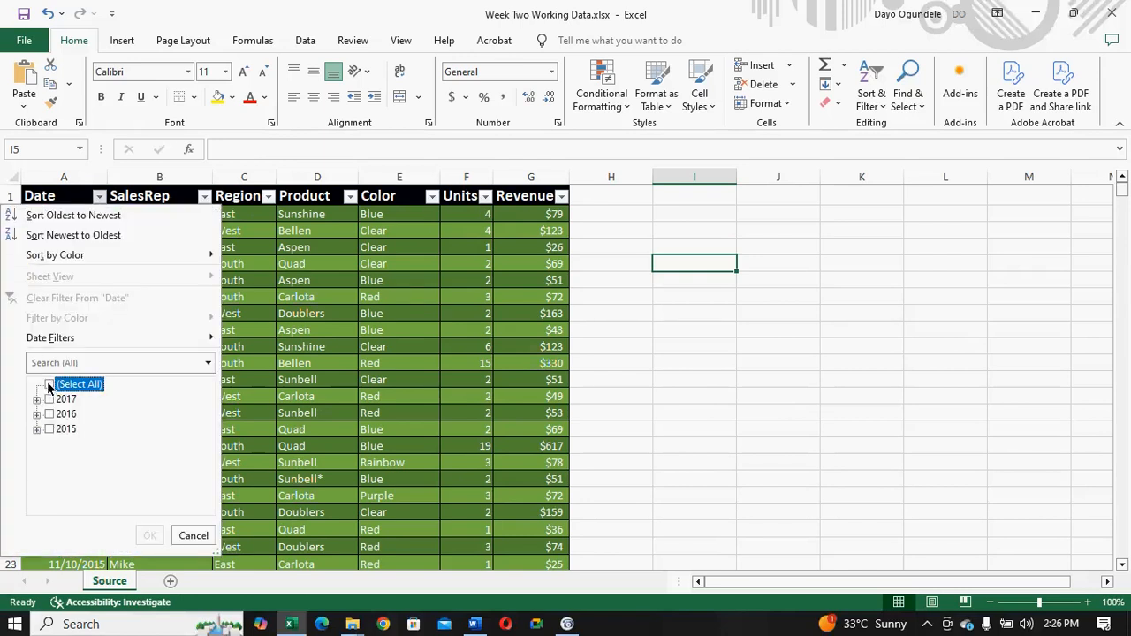
pyautogui.click(48, 430)
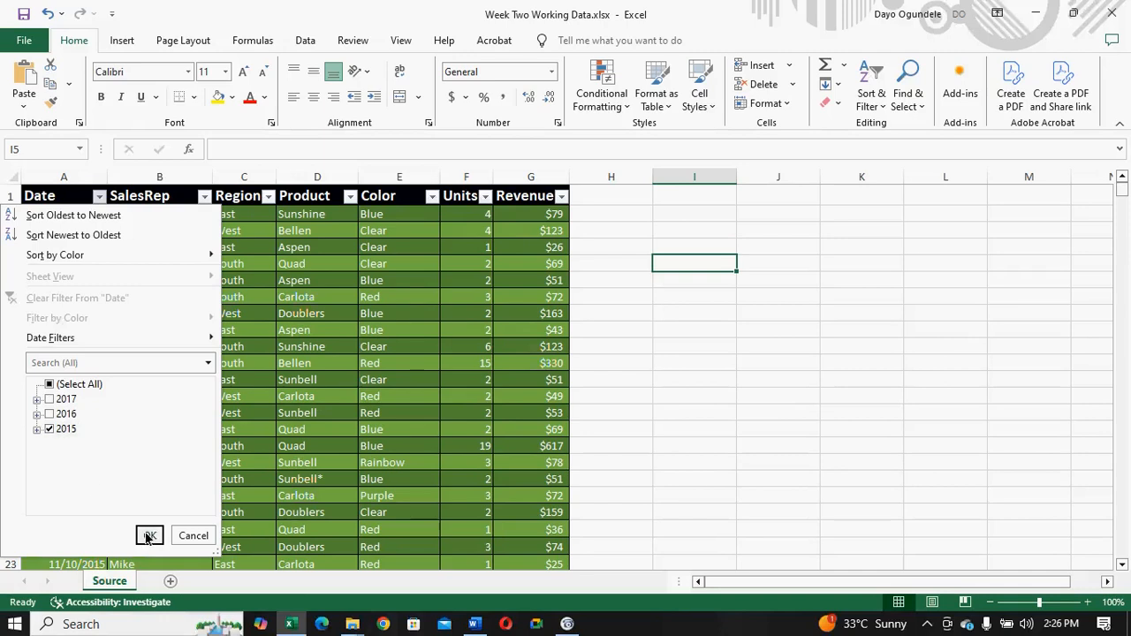
pyautogui.click(148, 534)
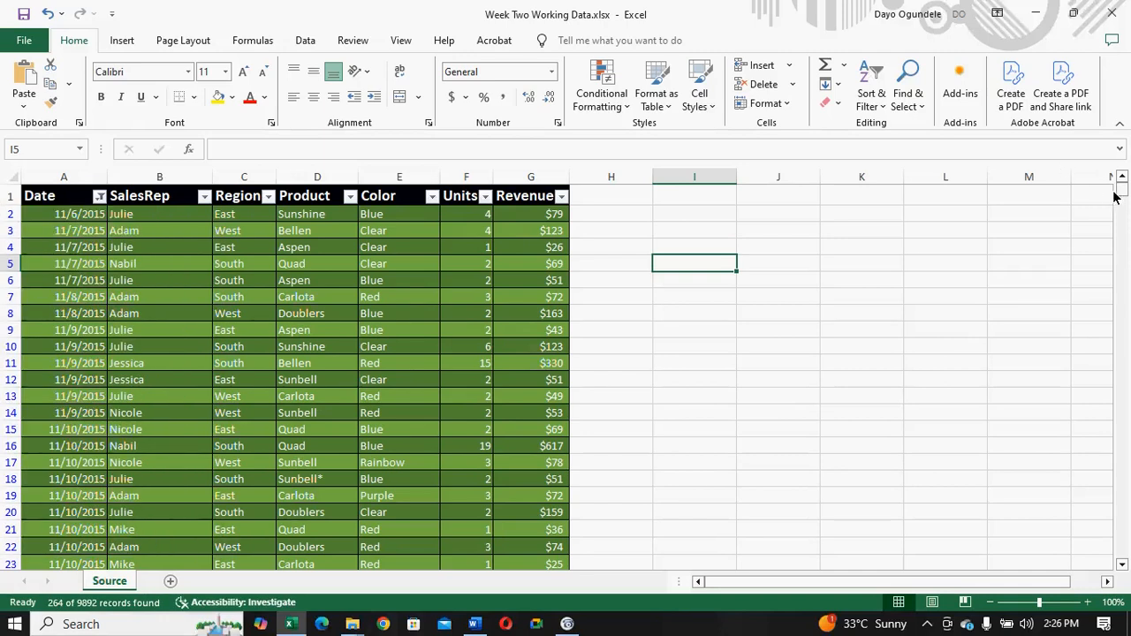
# - Review the 2015 records through the end of the table and clear the Date filter
pyautogui.moveTo(1122, 196)
pyautogui.mouseDown()
pyautogui.moveTo(1122, 284)
pyautogui.moveTo(1118, 187)
pyautogui.moveTo(1121, 207)
pyautogui.mouseUp()
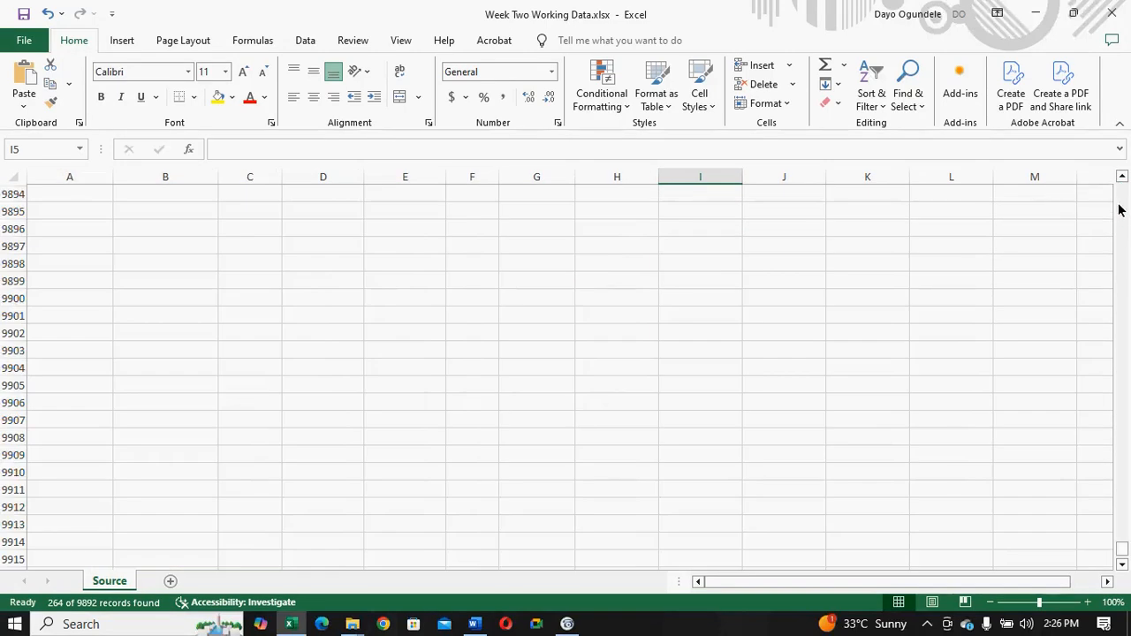
pyautogui.click(1122, 181)
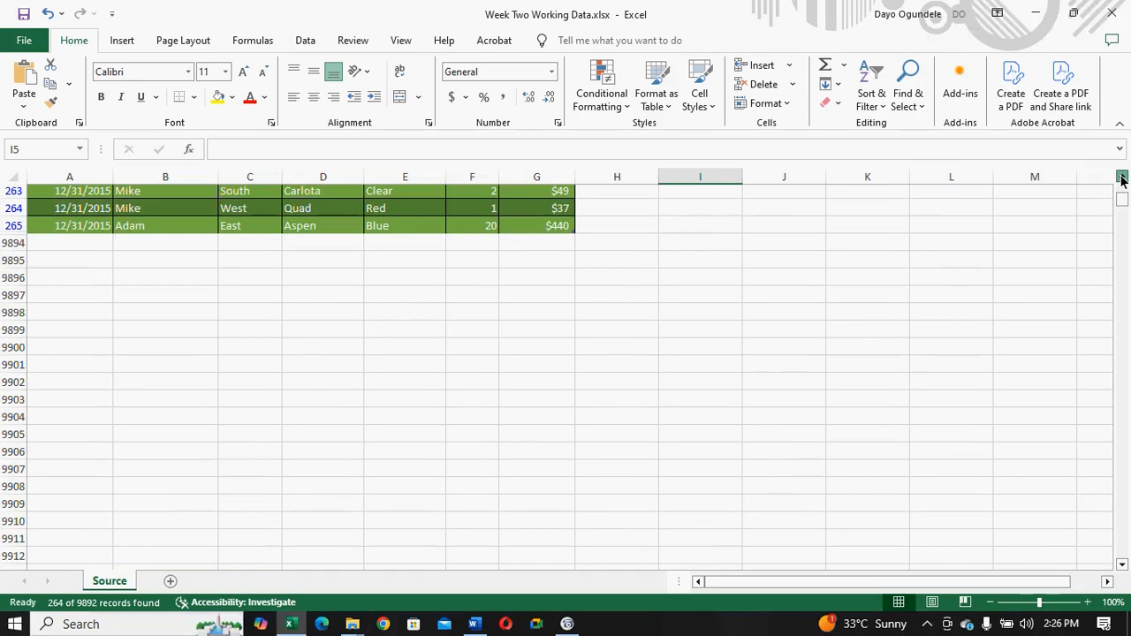
pyautogui.click(1122, 180)
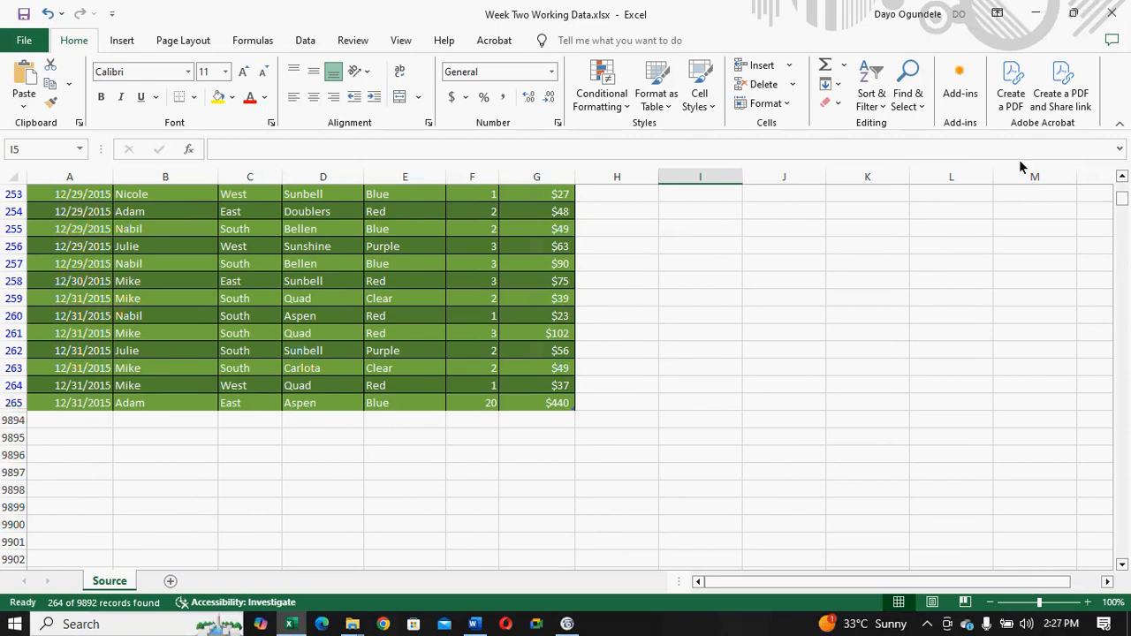
pyautogui.moveTo(1124, 204); pyautogui.dragTo(1119, 159)
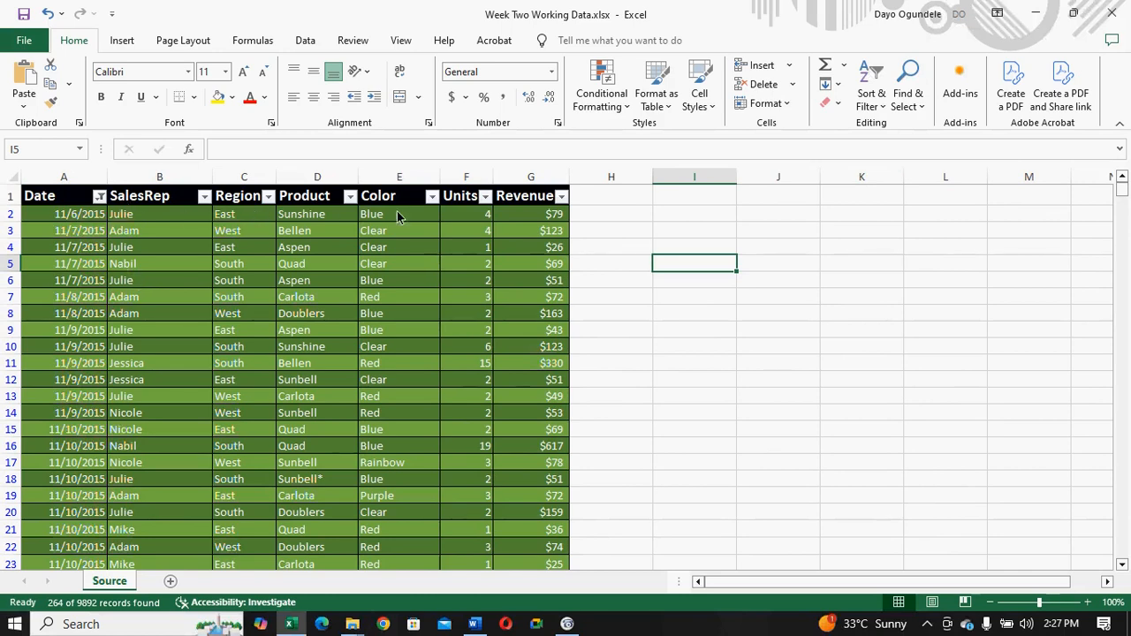
pyautogui.click(99, 196)
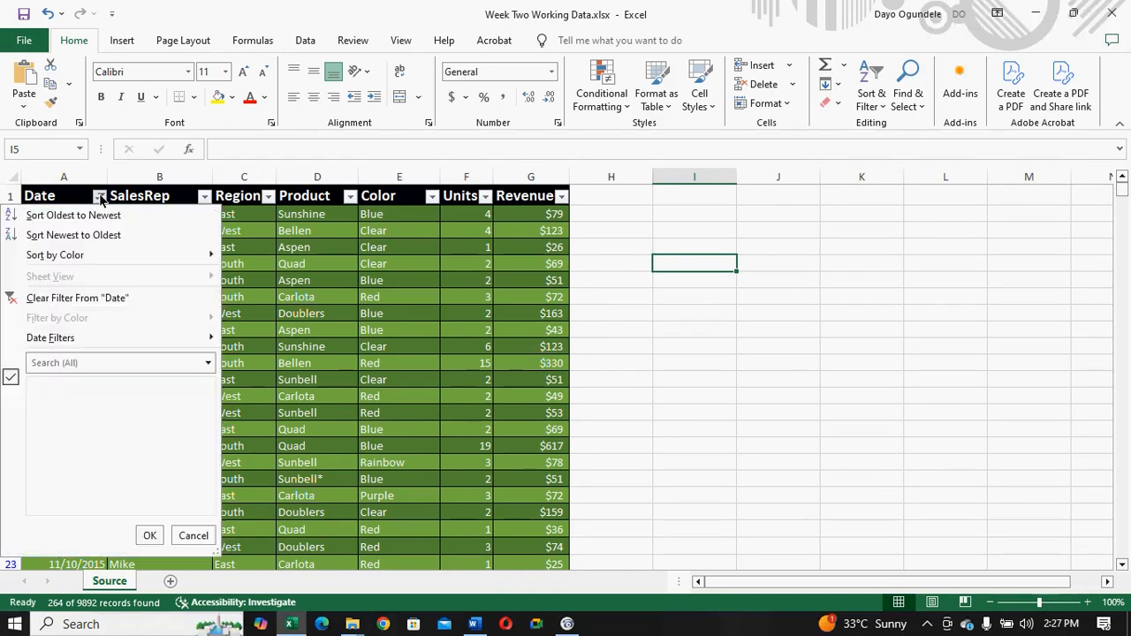
pyautogui.click(19, 300)
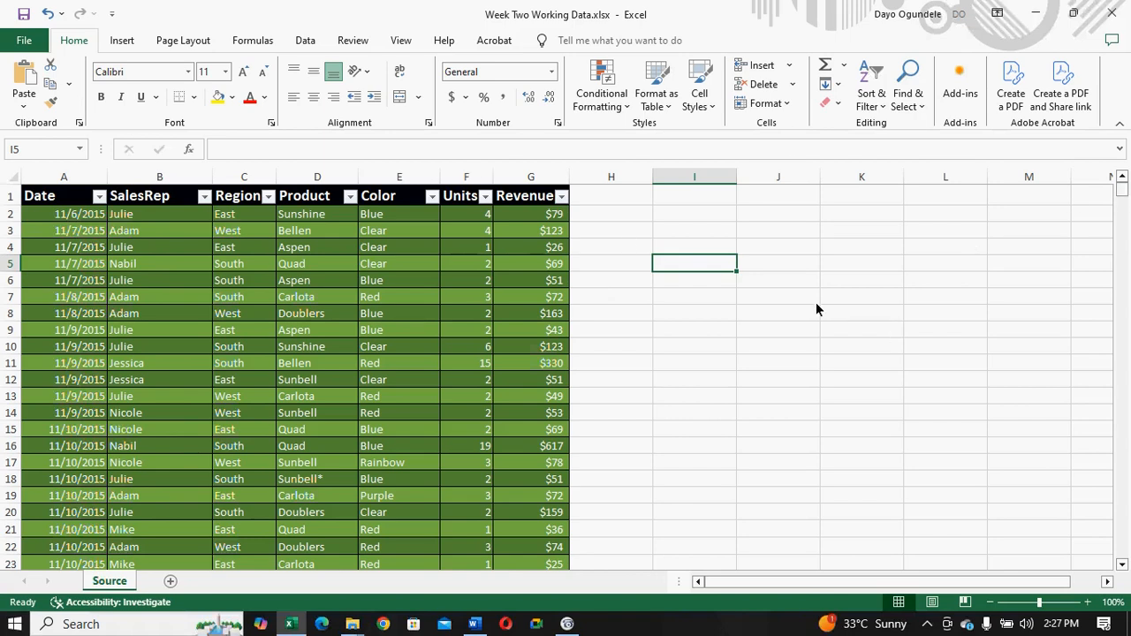
pyautogui.click(128, 50)
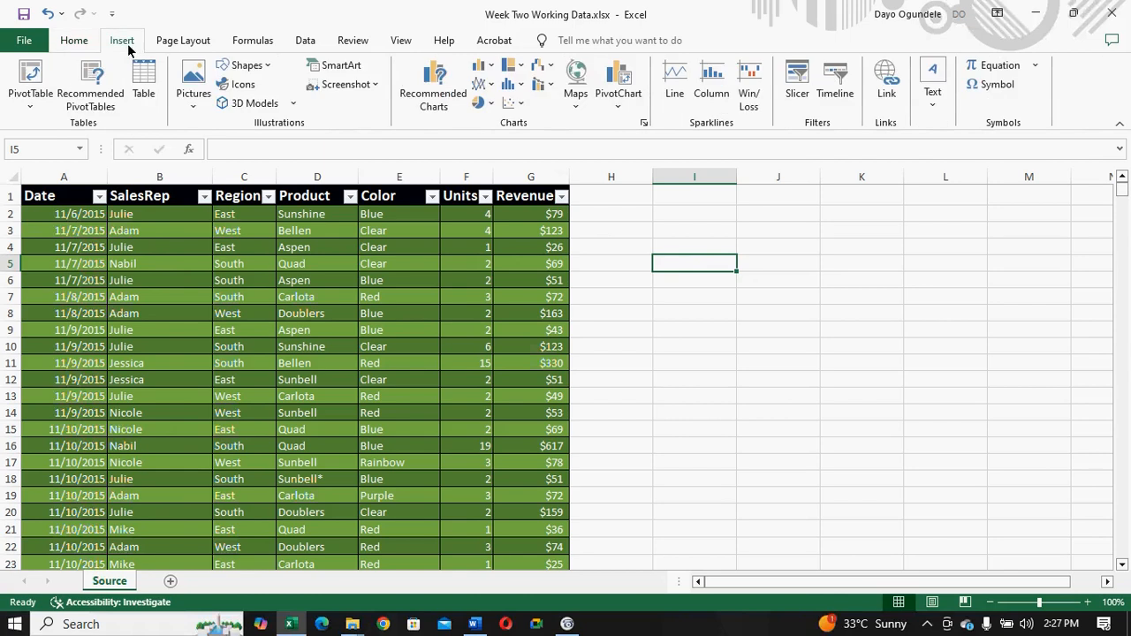
pyautogui.click(24, 90)
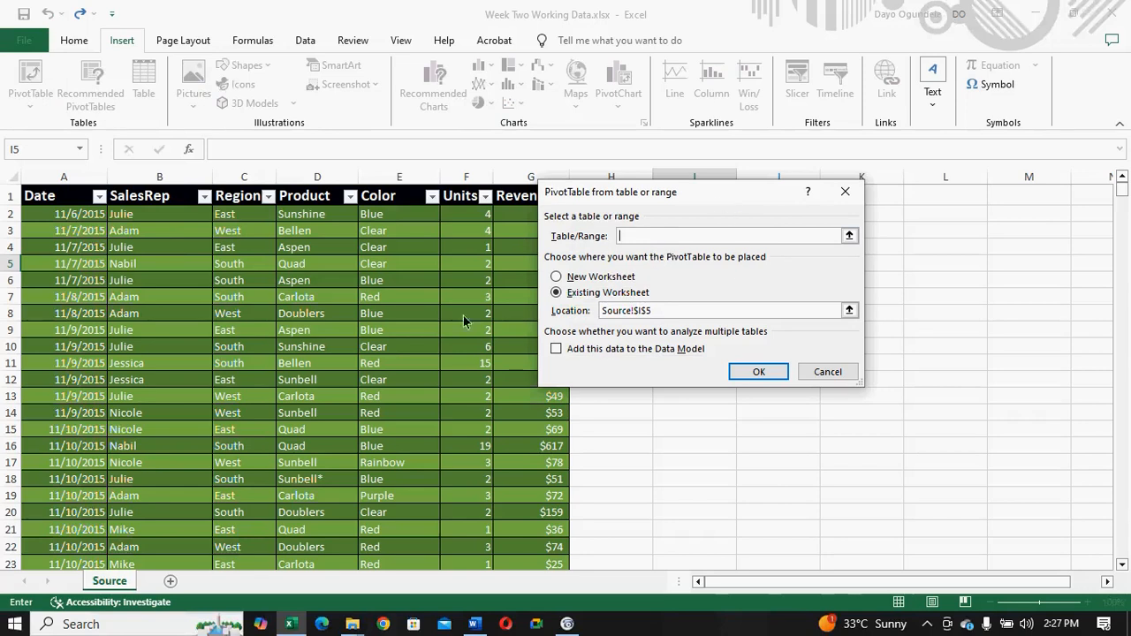
pyautogui.click(843, 193)
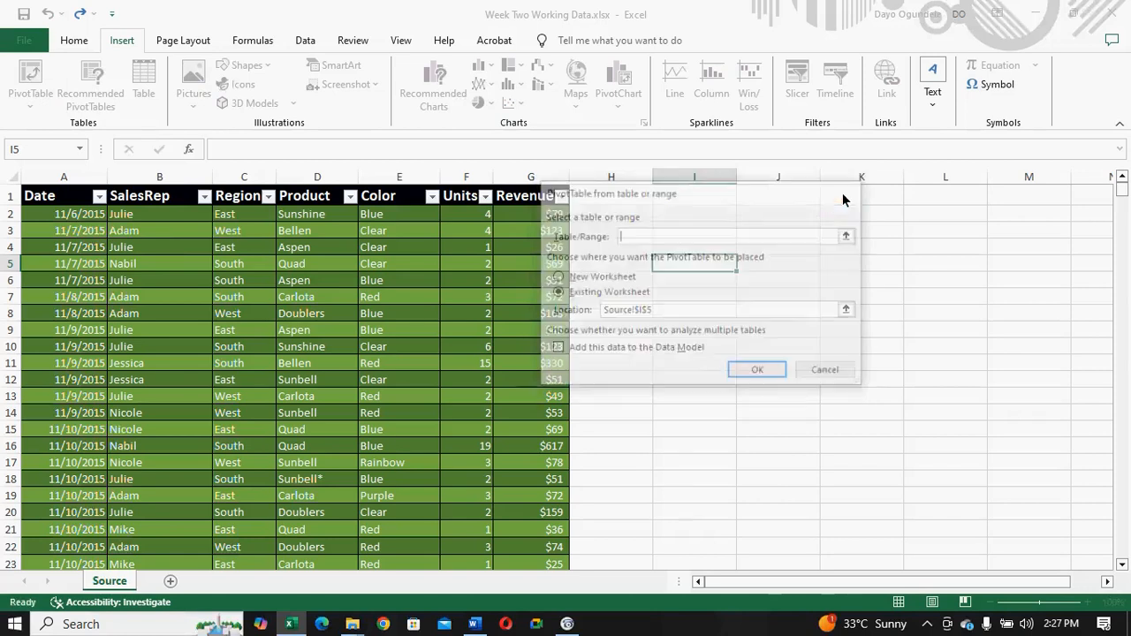
# - Select the whole sales table, A1:G9893, and create a PivotTable from Table1 on a new worksheet
pyautogui.click(44, 197)
pyautogui.moveTo(53, 202); pyautogui.dragTo(574, 565)
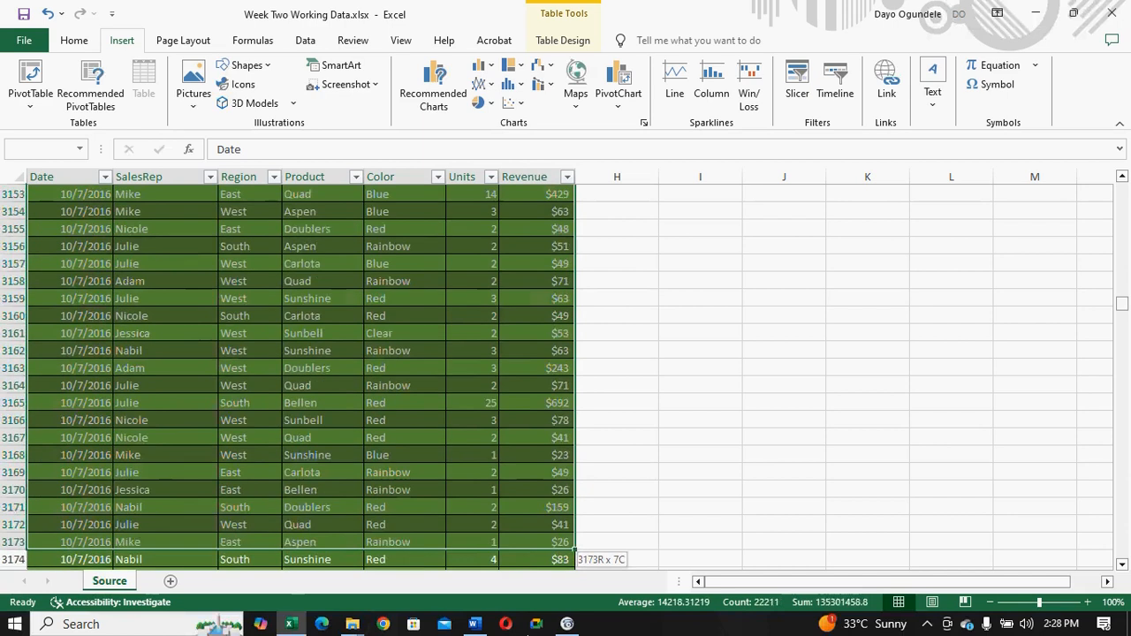
pyautogui.moveTo(574, 566); pyautogui.dragTo(562, 525)
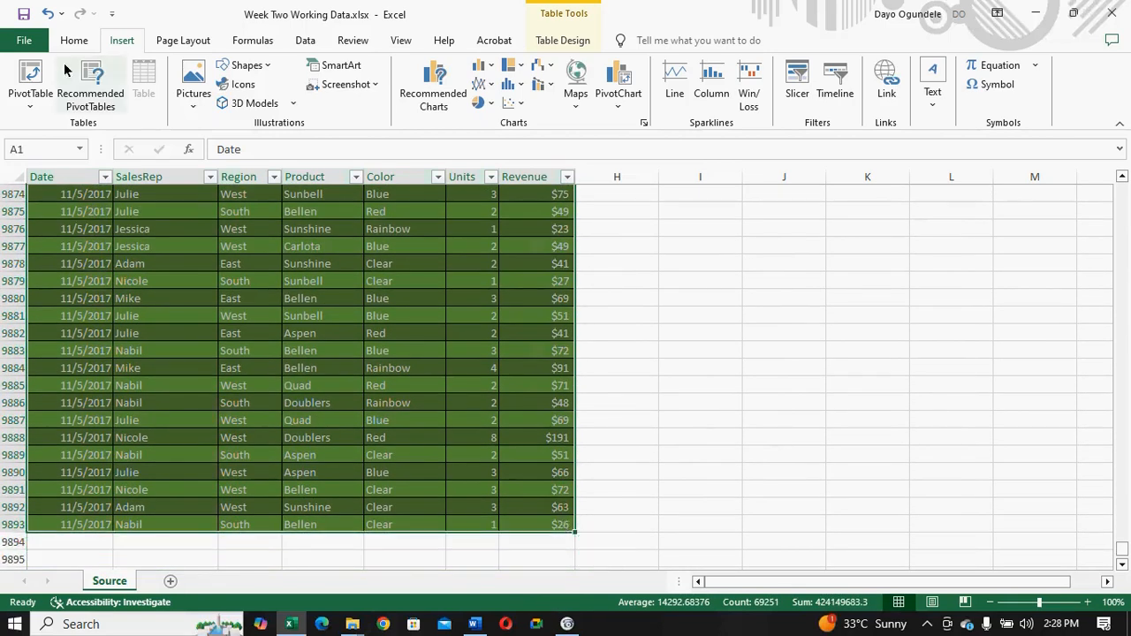
pyautogui.click(29, 86)
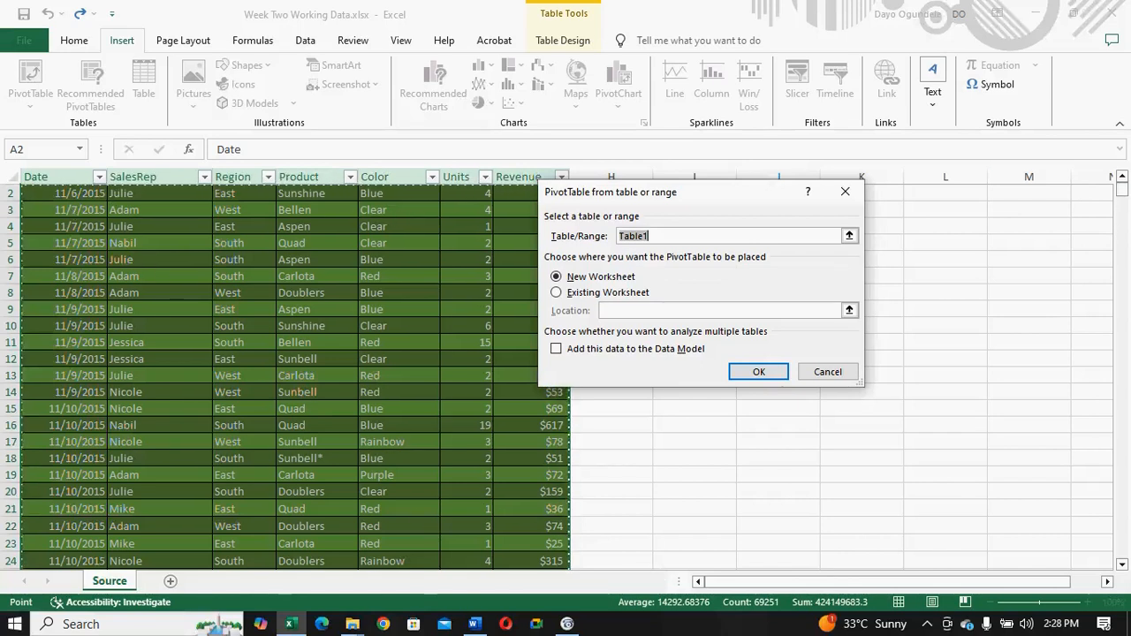
pyautogui.moveTo(1118, 188); pyautogui.dragTo(1123, 550)
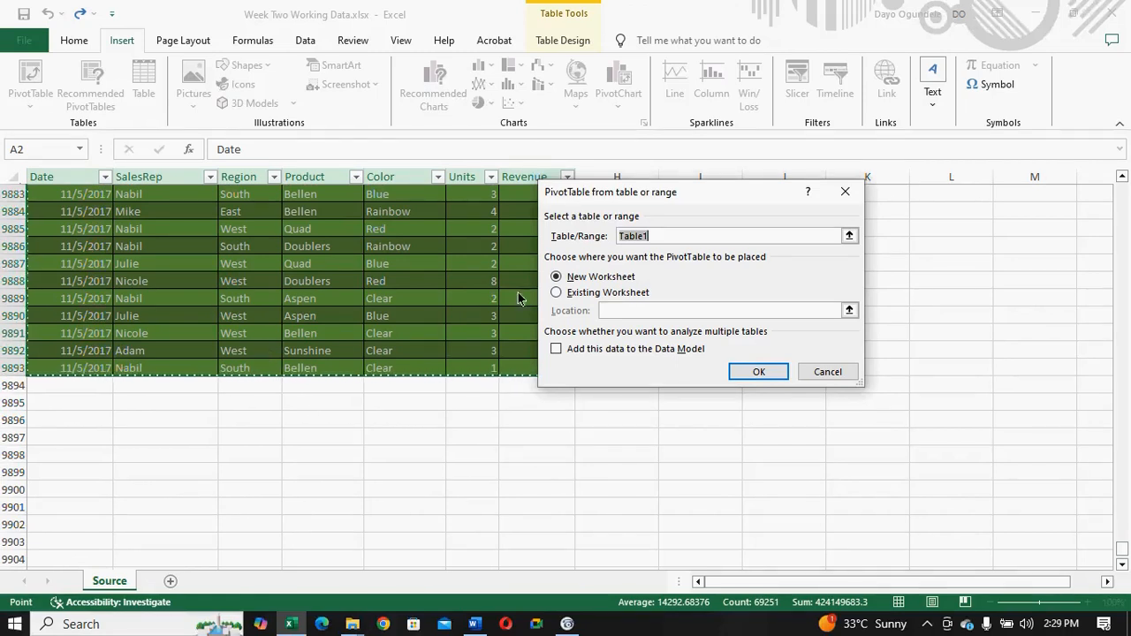
pyautogui.click(751, 371)
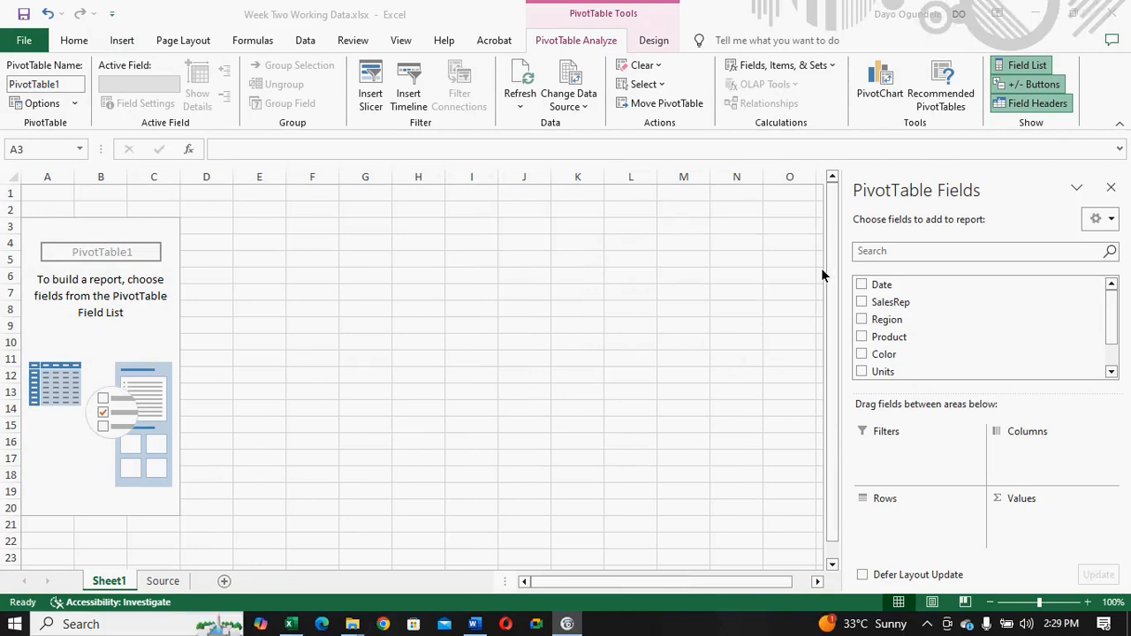
# - Switch to the Word brief to review the required report items, and return to the PivotTable field list in Excel
pyautogui.click(473, 629)
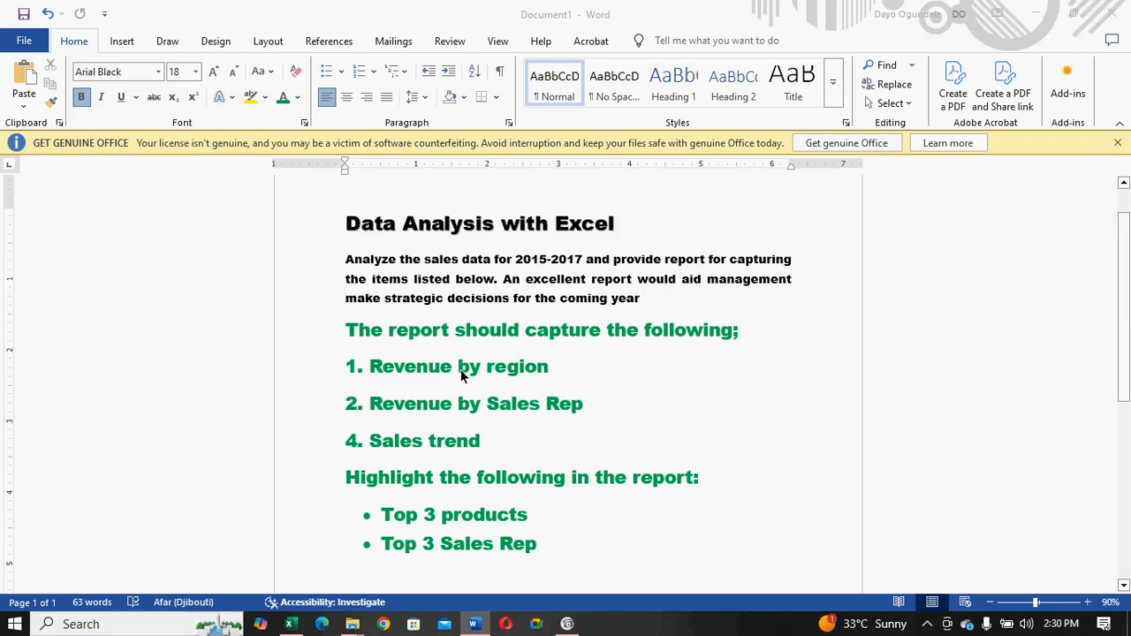
pyautogui.moveTo(291, 628)
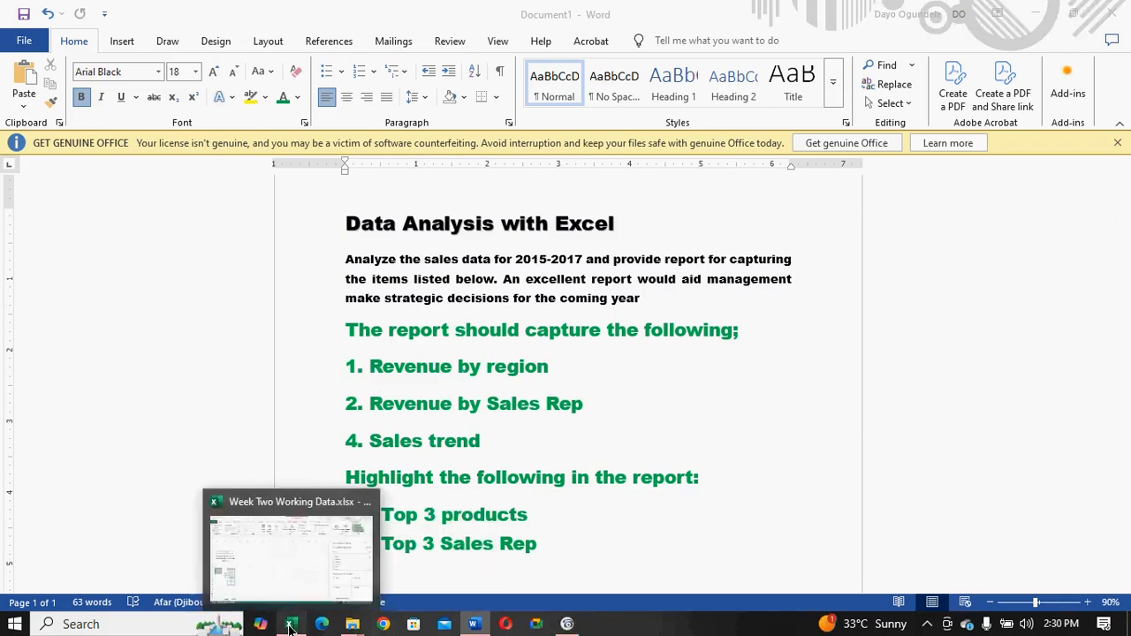
pyautogui.click(286, 563)
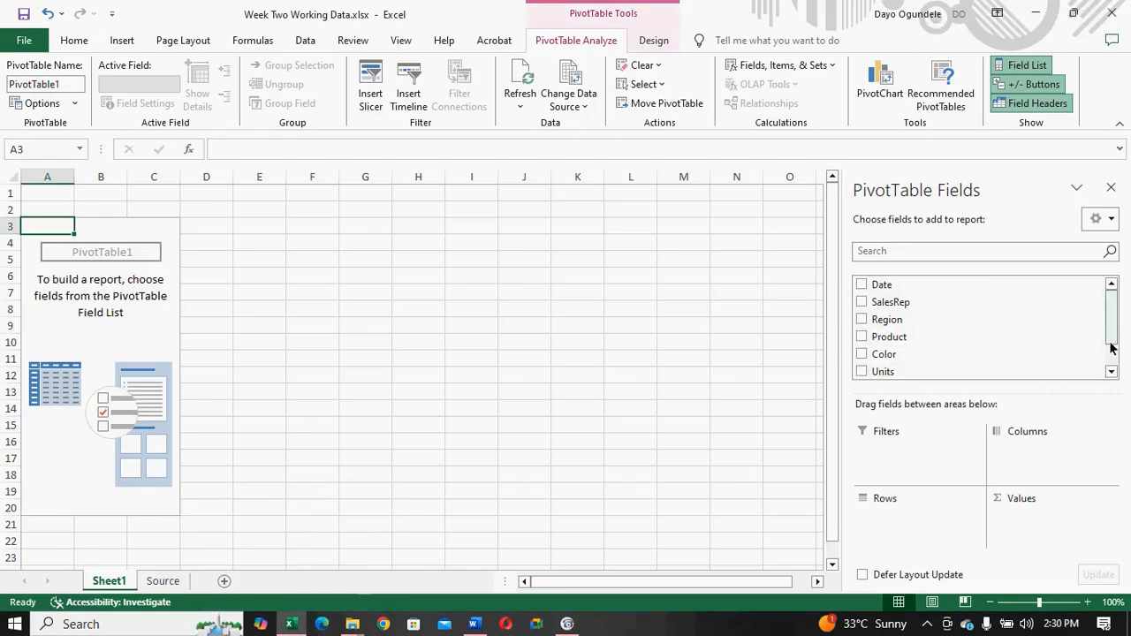
pyautogui.moveTo(1111, 339)
pyautogui.mouseDown()
pyautogui.moveTo(1111, 348)
pyautogui.moveTo(1109, 338)
pyautogui.mouseUp()
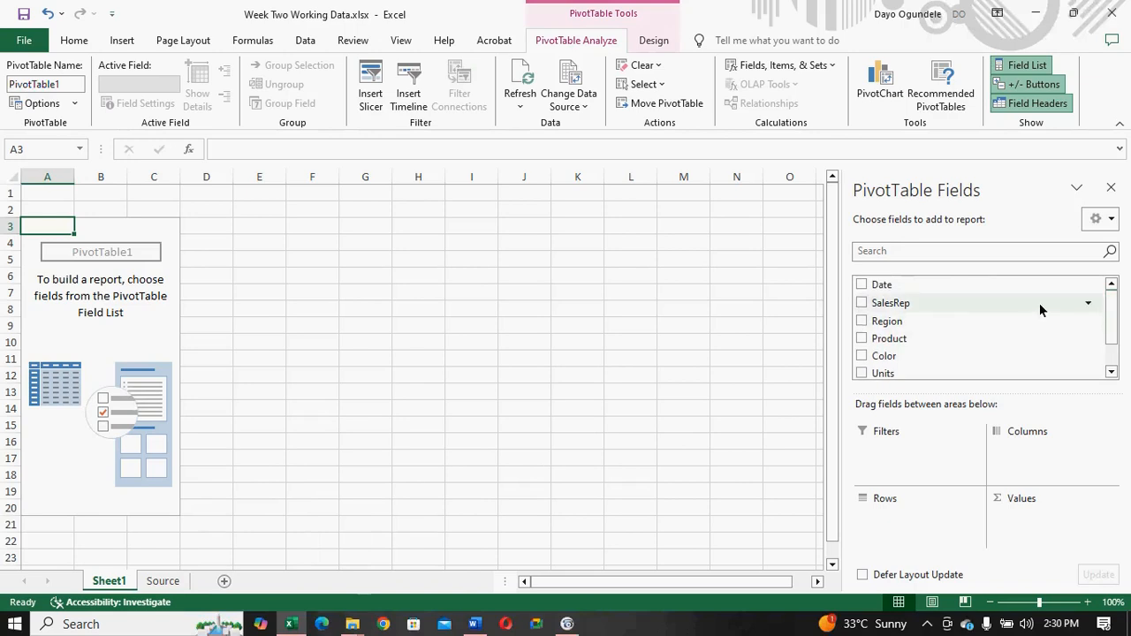
# - Build the PivotTable with Region as rows and the sum of Revenue as values
pyautogui.click(862, 323)
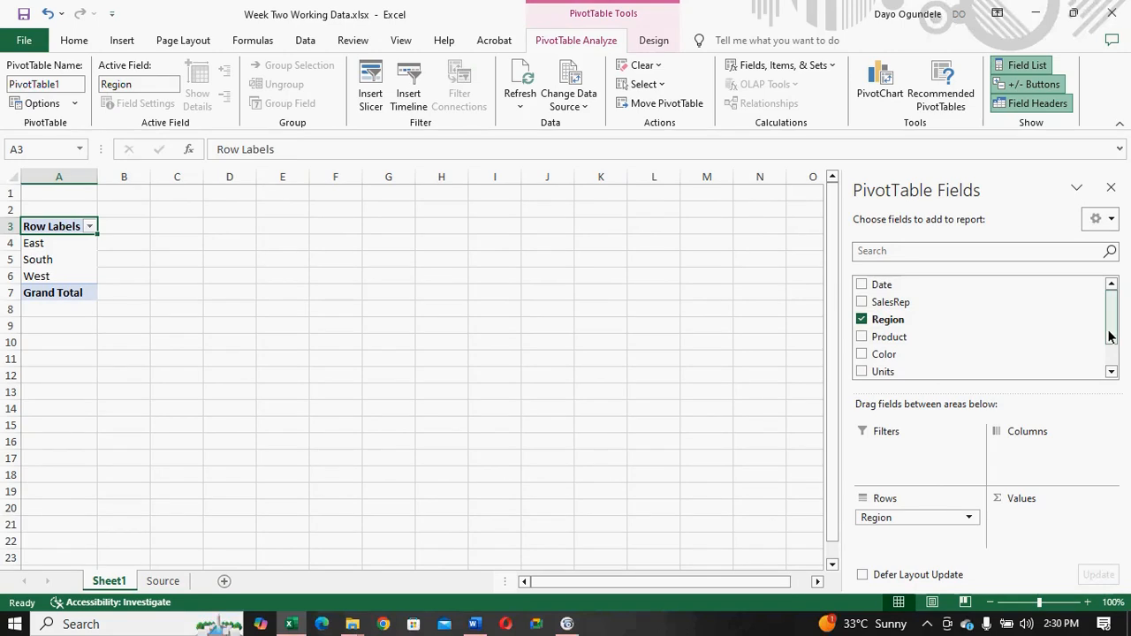
pyautogui.moveTo(1110, 336); pyautogui.dragTo(1111, 359)
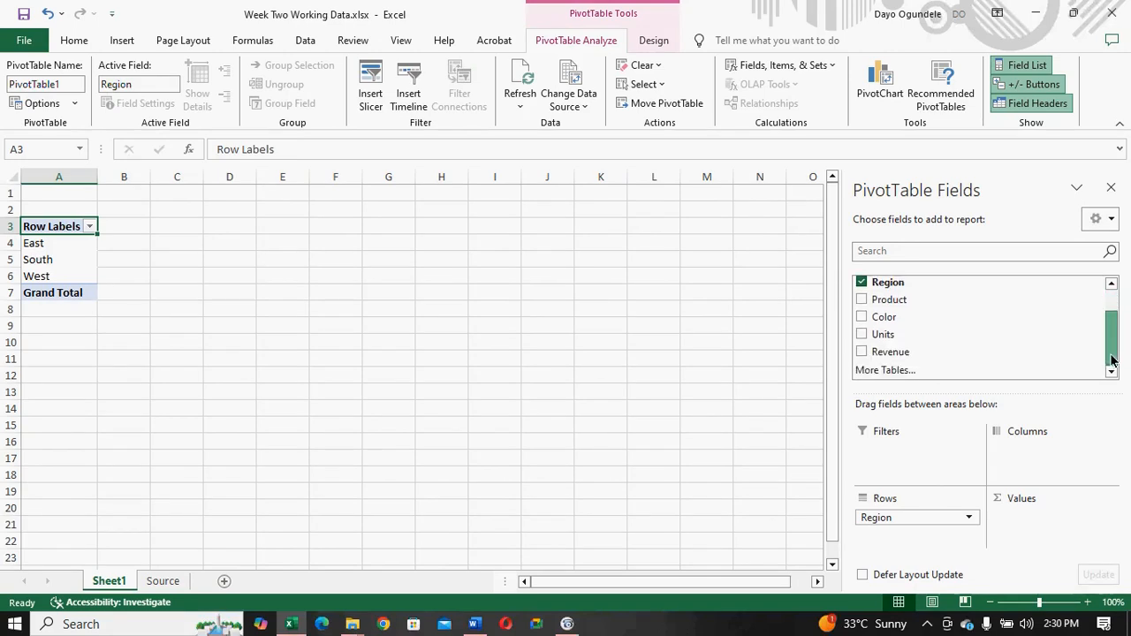
pyautogui.click(861, 353)
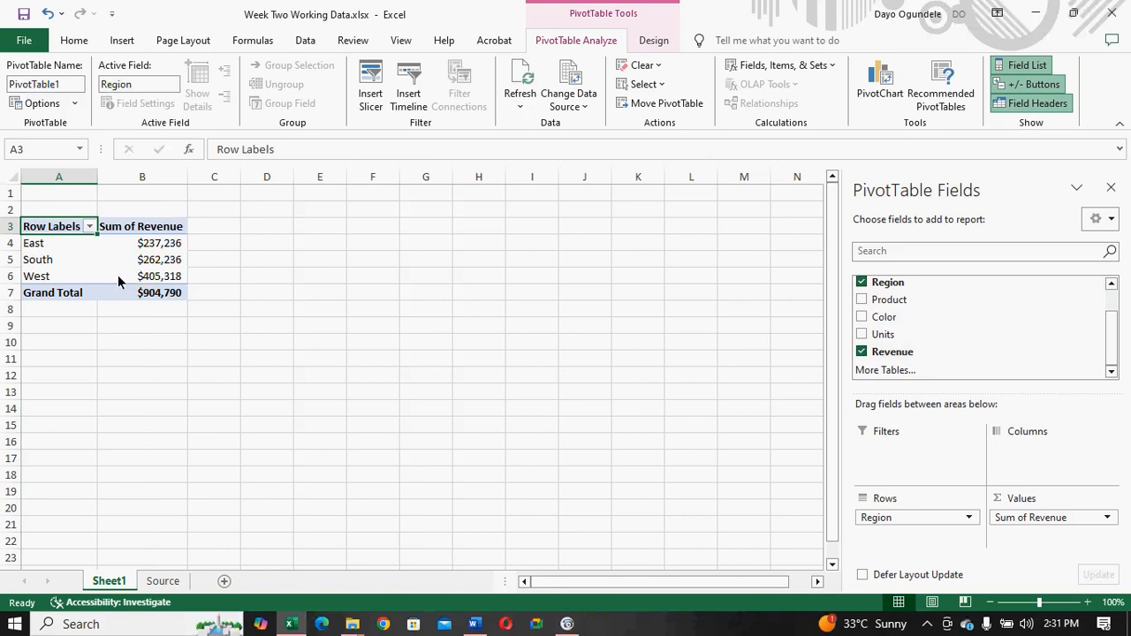
pyautogui.moveTo(168, 250)
# - Look over the sales table on the Source sheet from its top rows and return to the PivotTable on Sheet1
pyautogui.moveTo(291, 621)
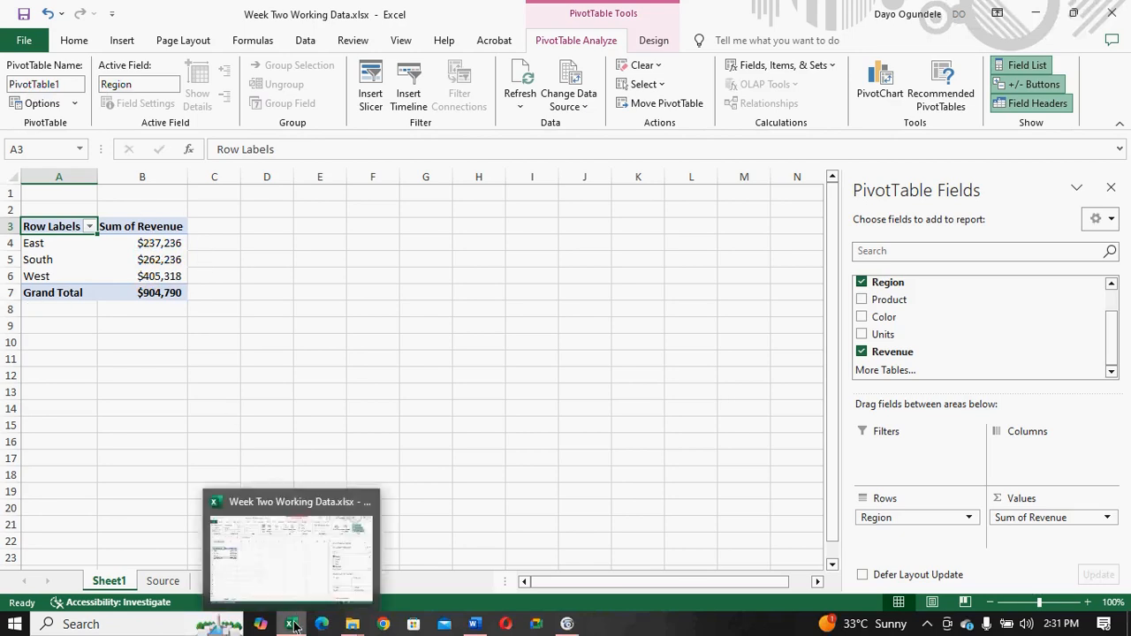
pyautogui.click(288, 571)
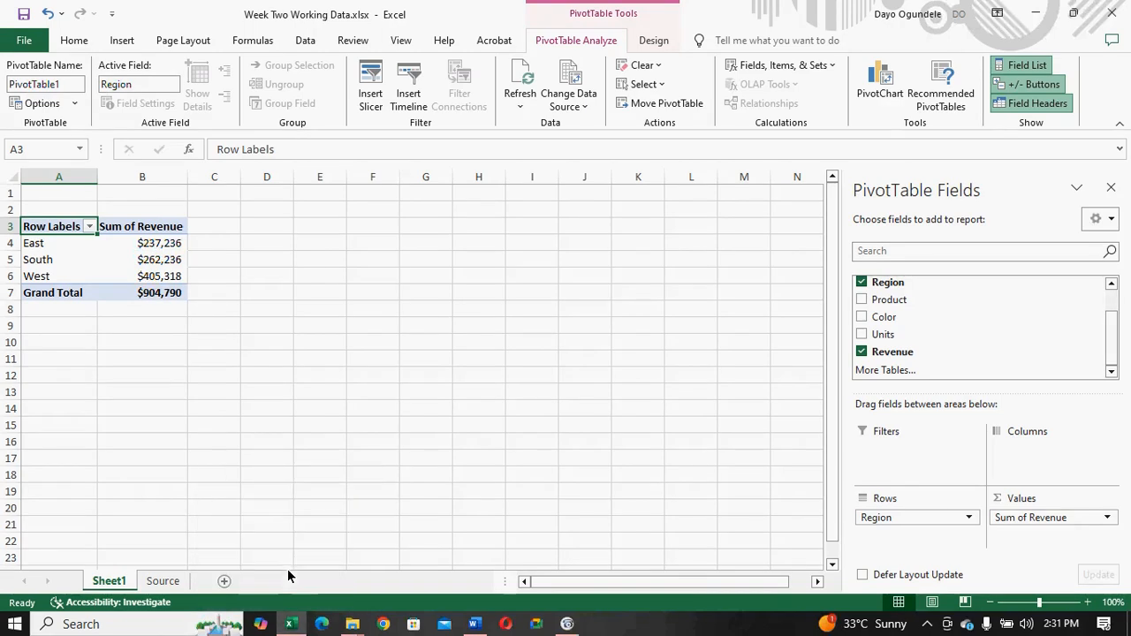
pyautogui.click(163, 580)
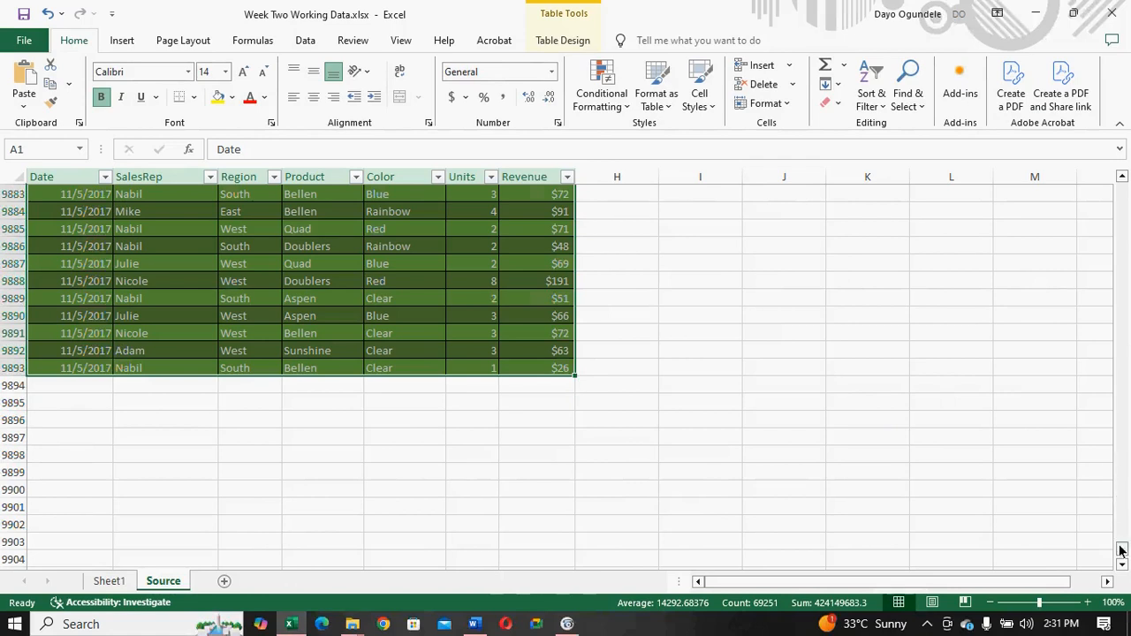
pyautogui.moveTo(1120, 549); pyautogui.dragTo(1126, 179)
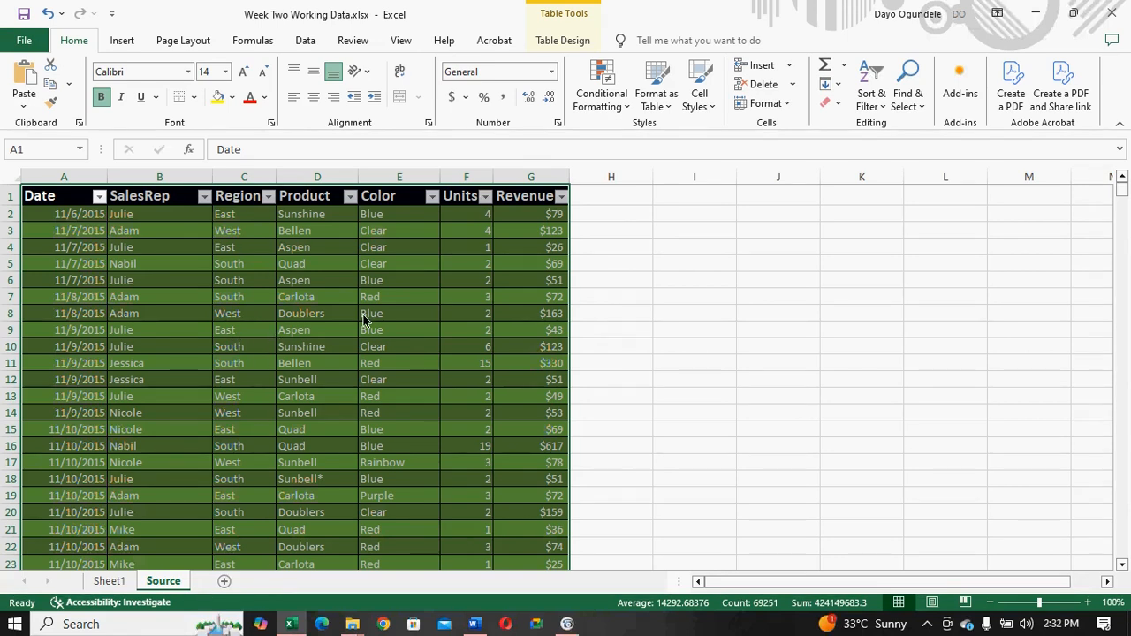
pyautogui.click(109, 580)
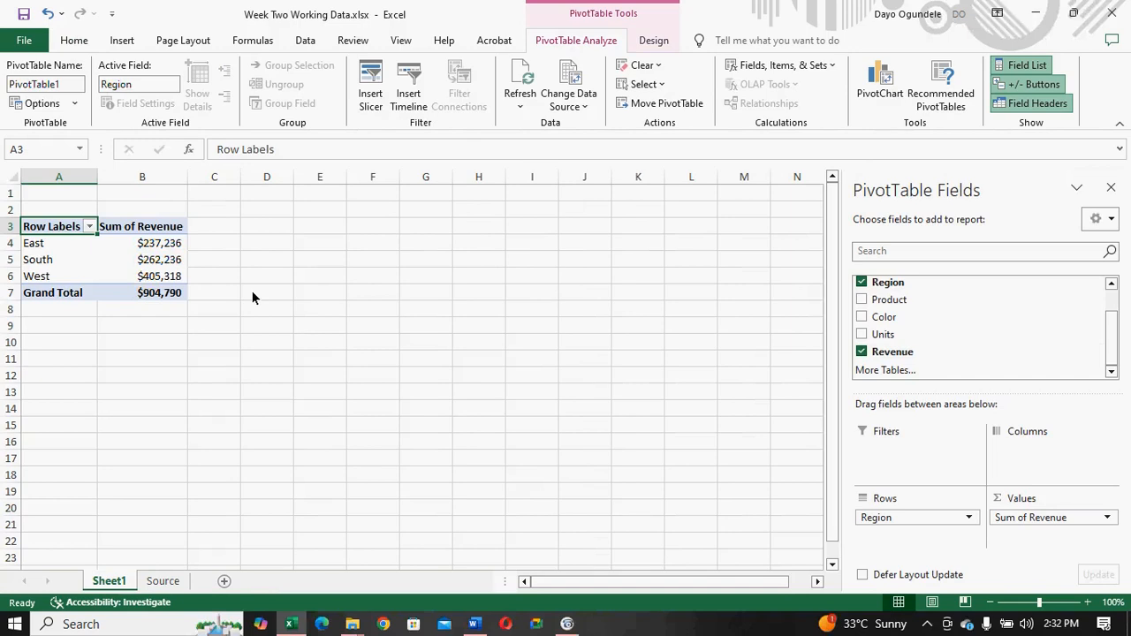
# - Enter the label TOTAL in cell F9894, directly below the last record on the Source sheet
pyautogui.click(161, 580)
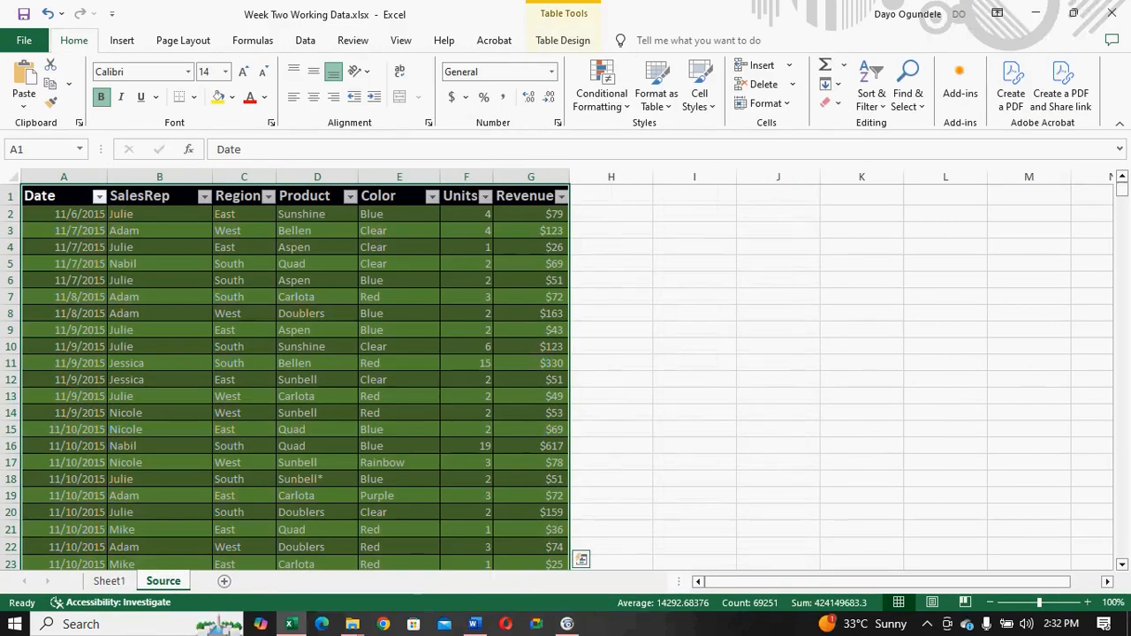
pyautogui.moveTo(1121, 191); pyautogui.dragTo(1117, 565)
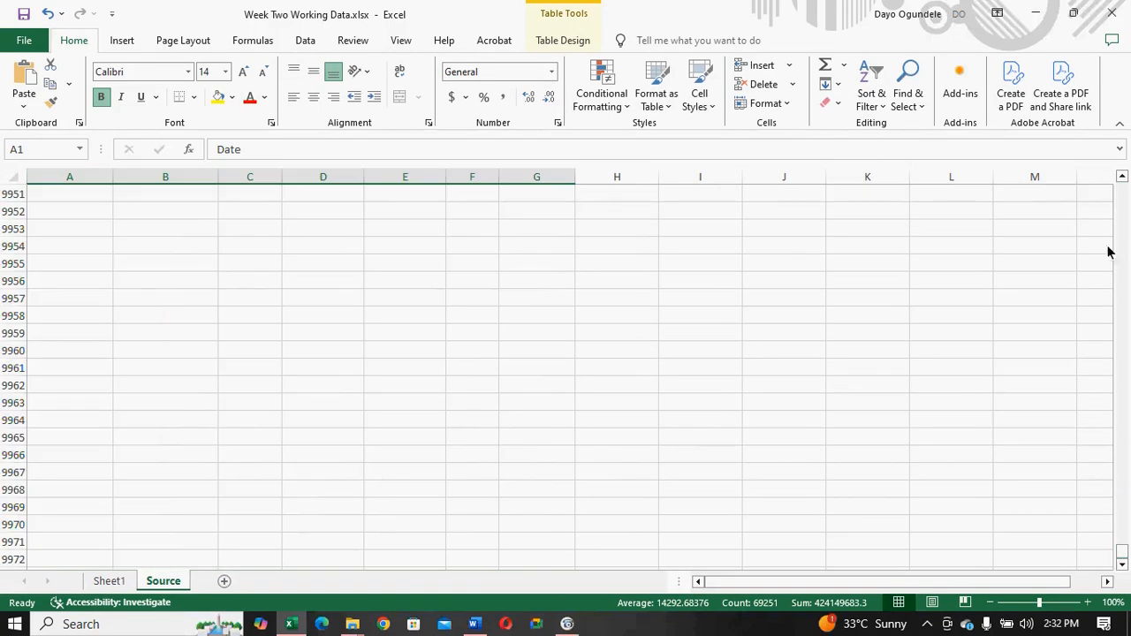
pyautogui.click(1122, 178)
pyautogui.click(1122, 178)
pyautogui.click(1122, 178)
pyautogui.click(1122, 178)
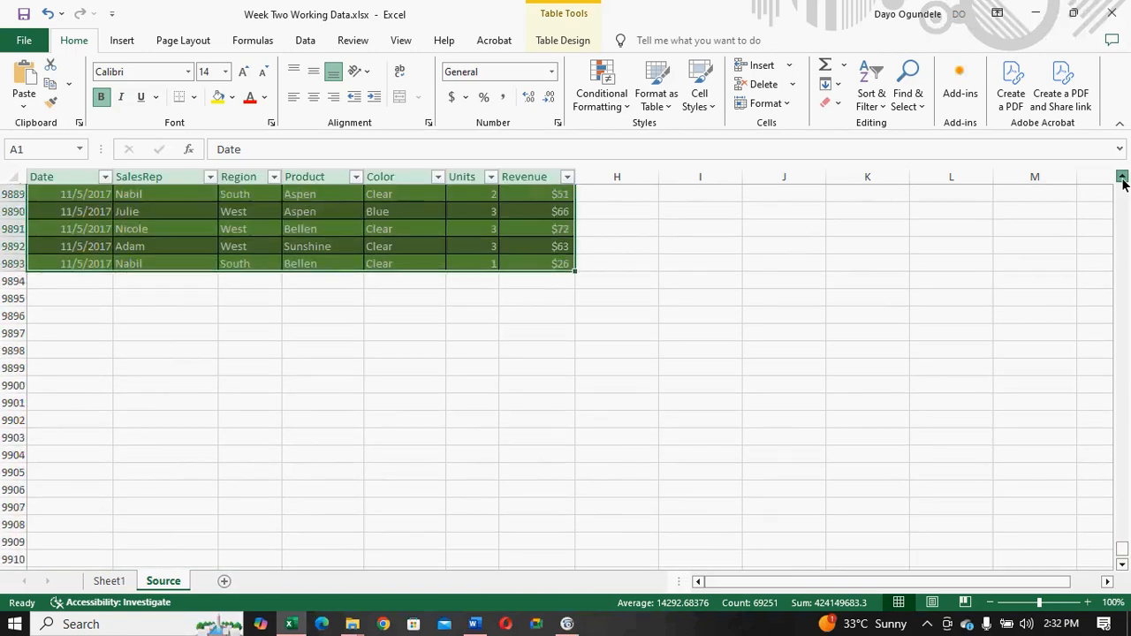
pyautogui.click(1122, 177)
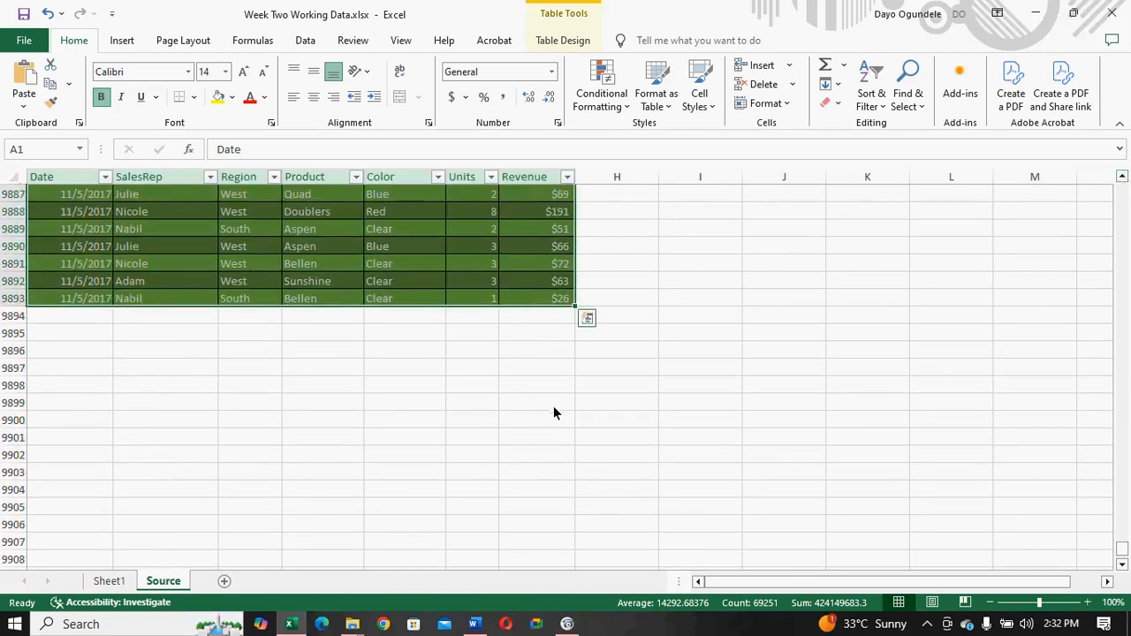
pyautogui.click(472, 321)
pyautogui.write('tot')
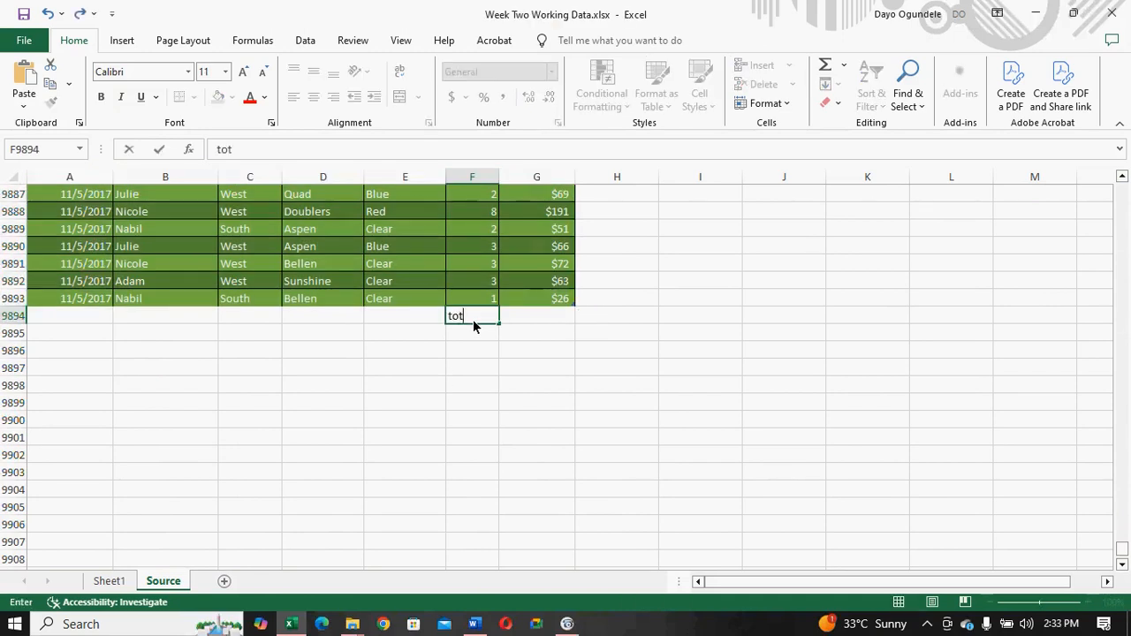
pyautogui.press('BackSpace')
pyautogui.press('BackSpace')
pyautogui.press('BackSpace')
pyautogui.write('TOTAL')
# - Sum the Revenue column in cell G9894 with the formula =SUM(G2:G9893)
pyautogui.click(530, 324)
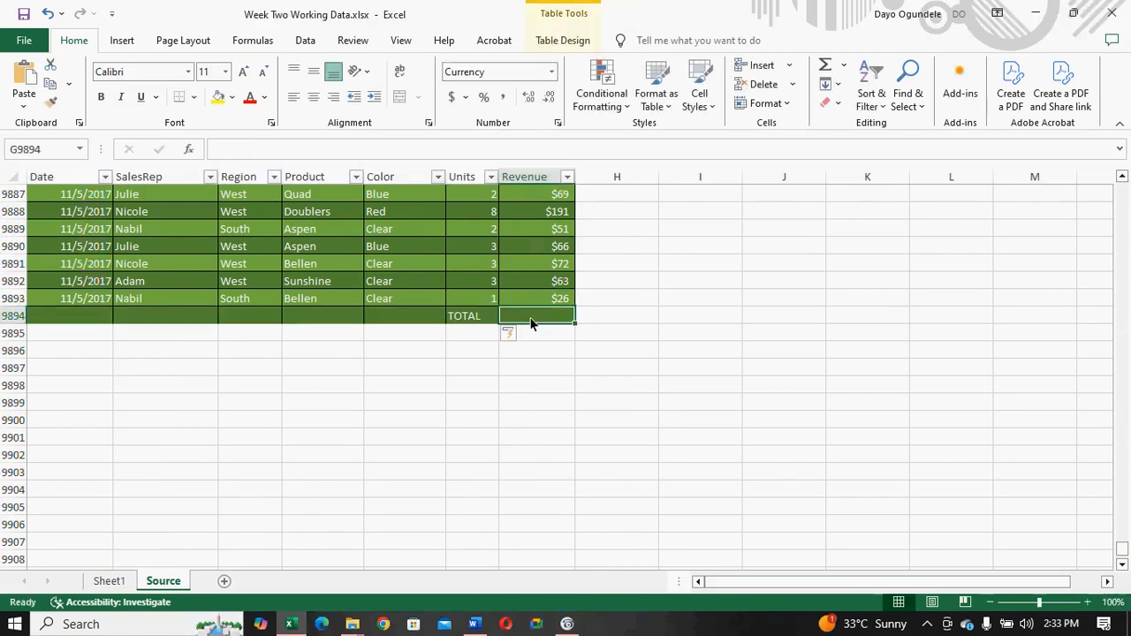
pyautogui.write('=')
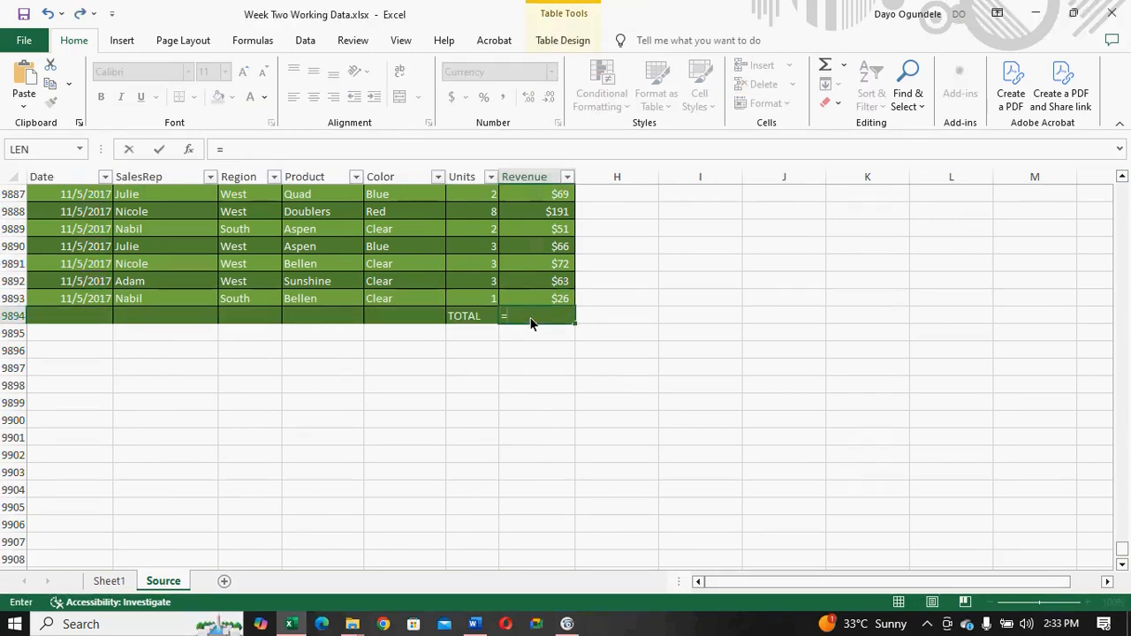
pyautogui.write('SU')
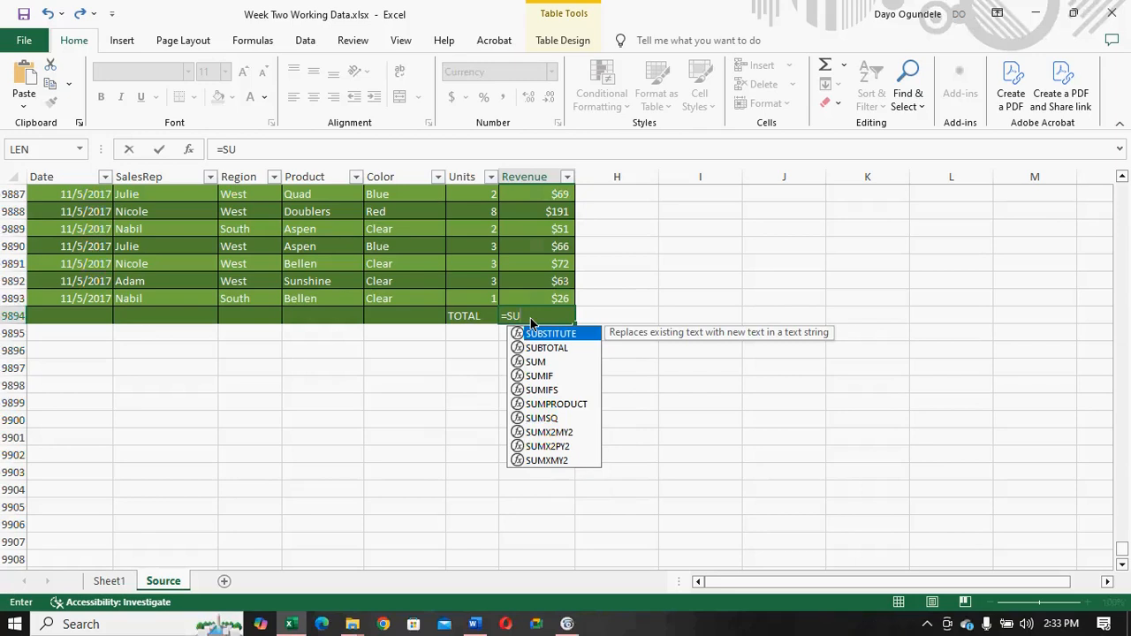
pyautogui.write('M')
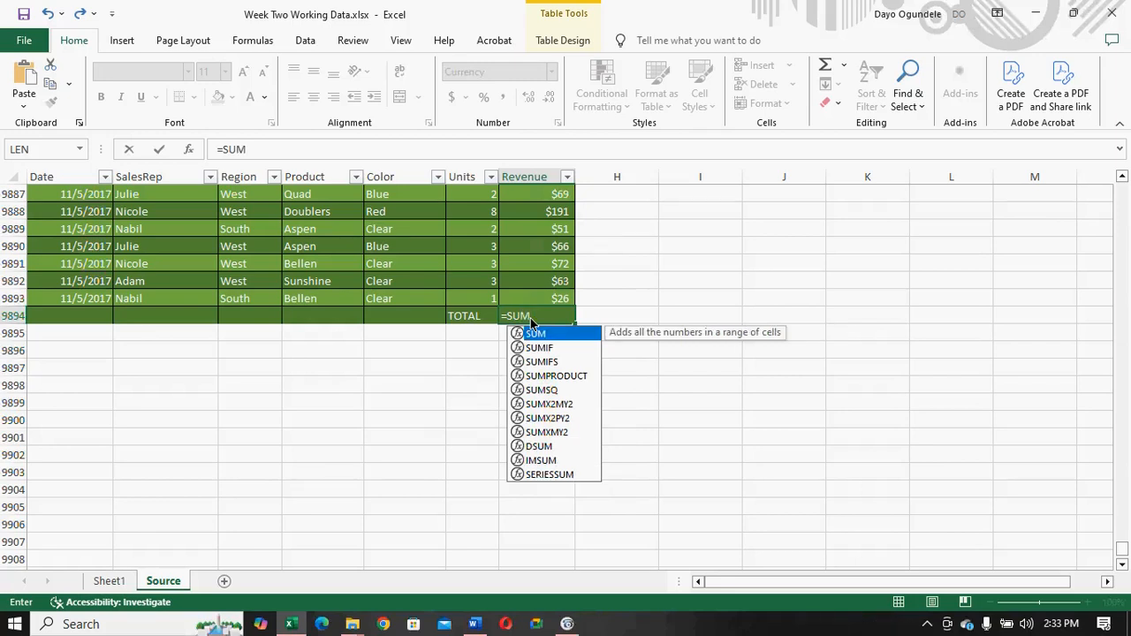
pyautogui.write('(')
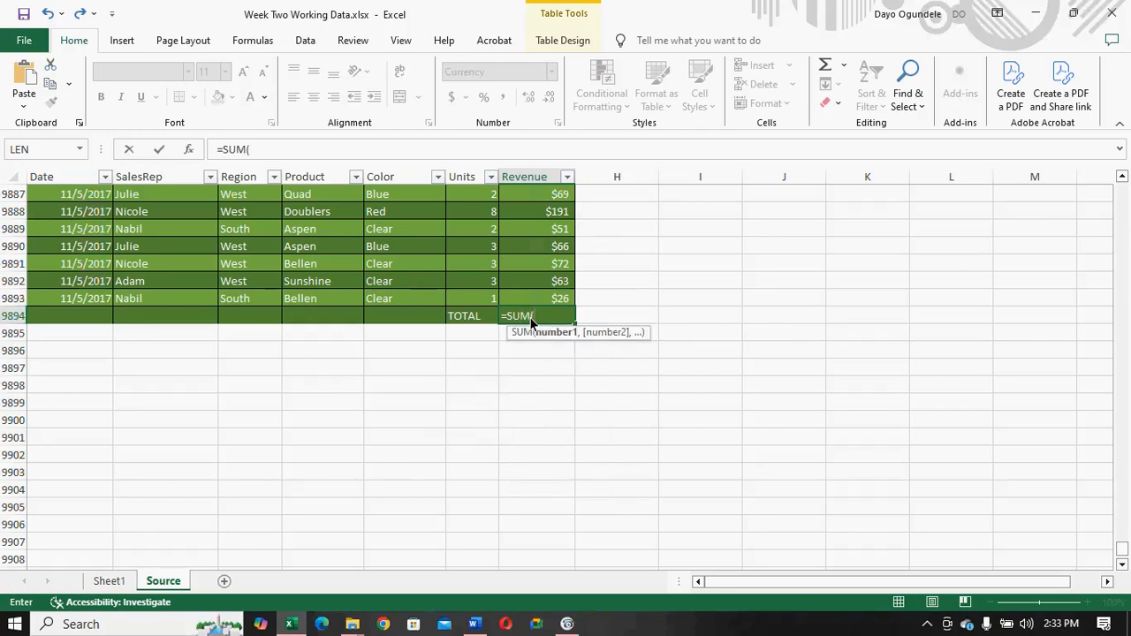
pyautogui.write('G')
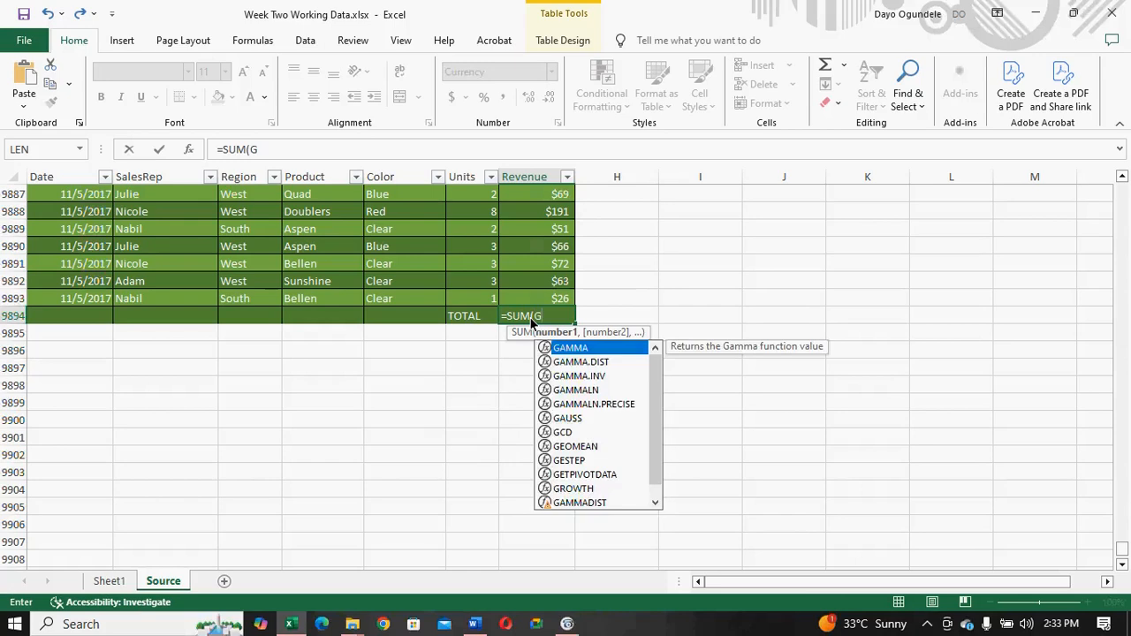
pyautogui.write('2')
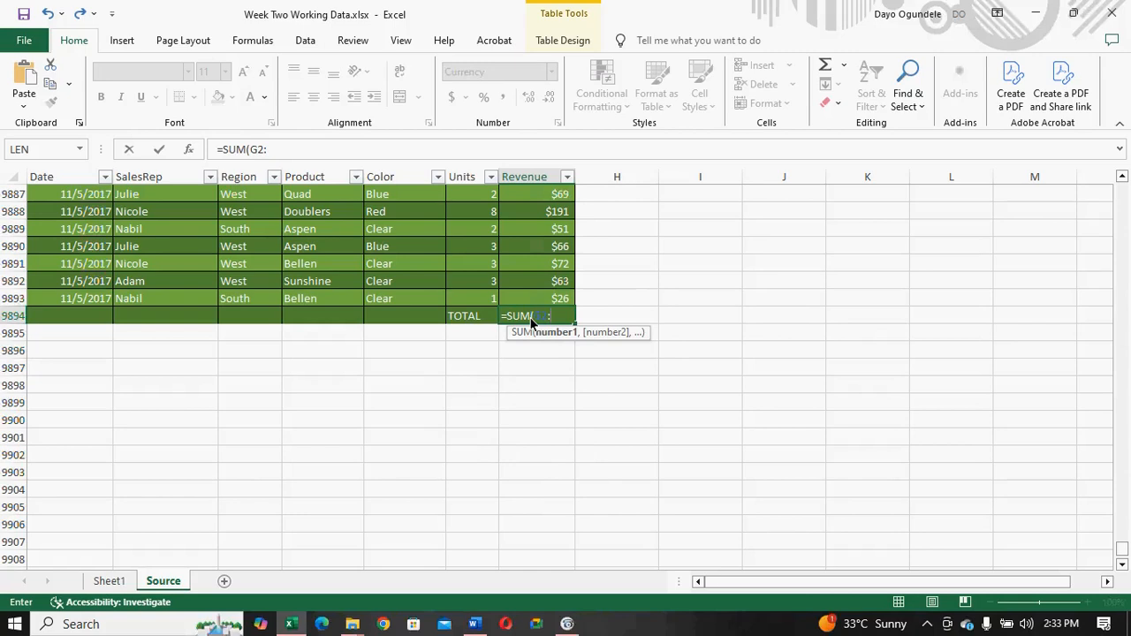
pyautogui.write(':G')
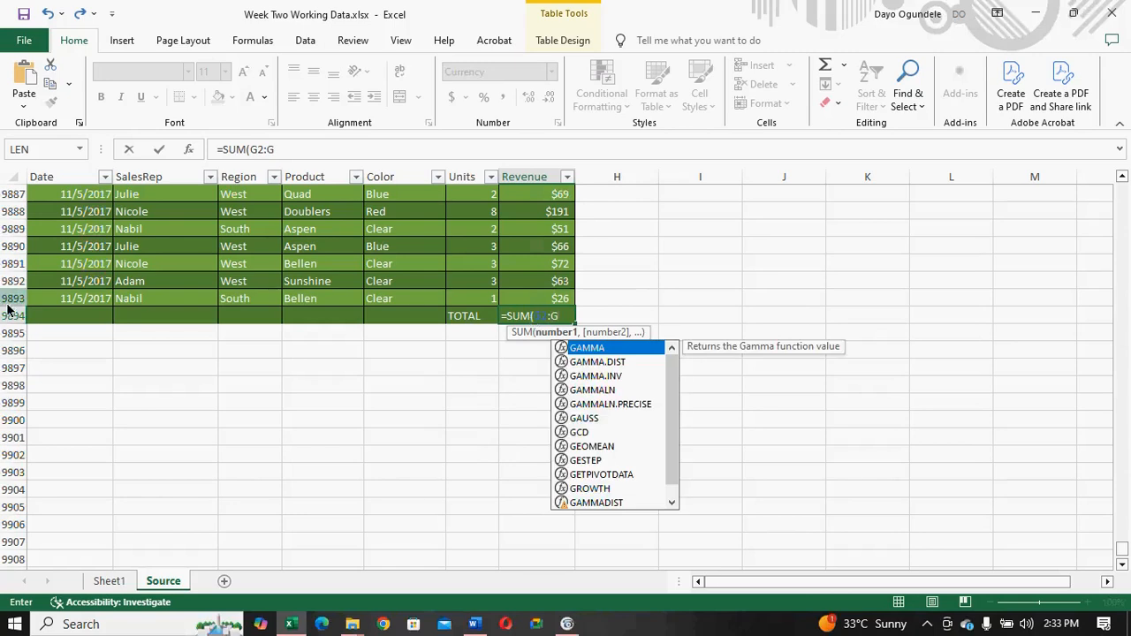
pyautogui.write('9')
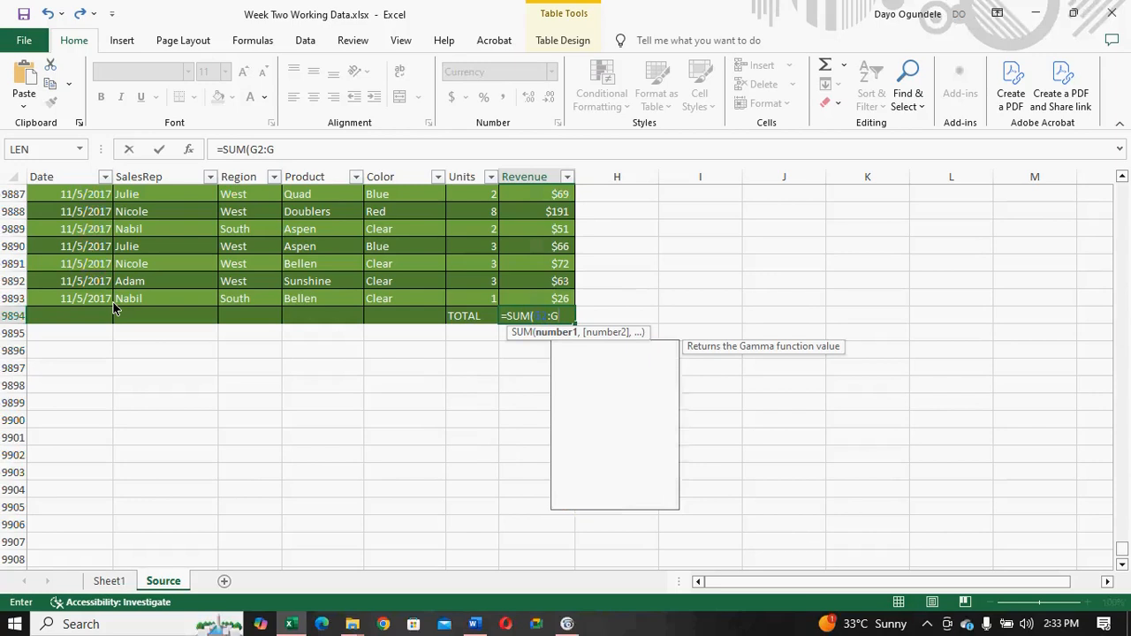
pyautogui.write('89')
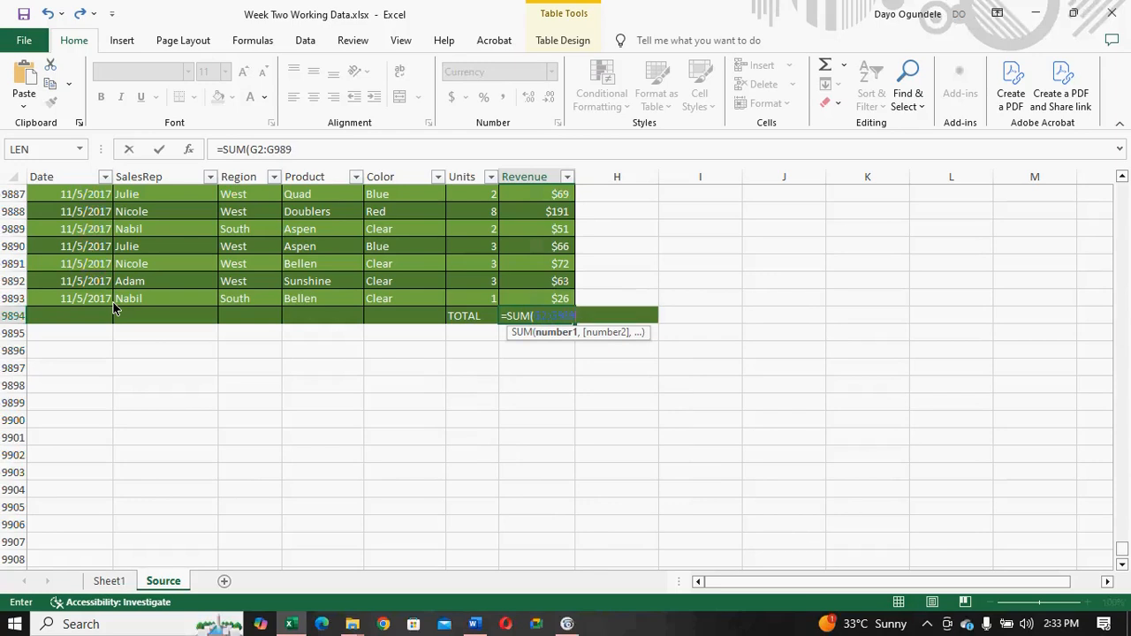
pyautogui.write('3')
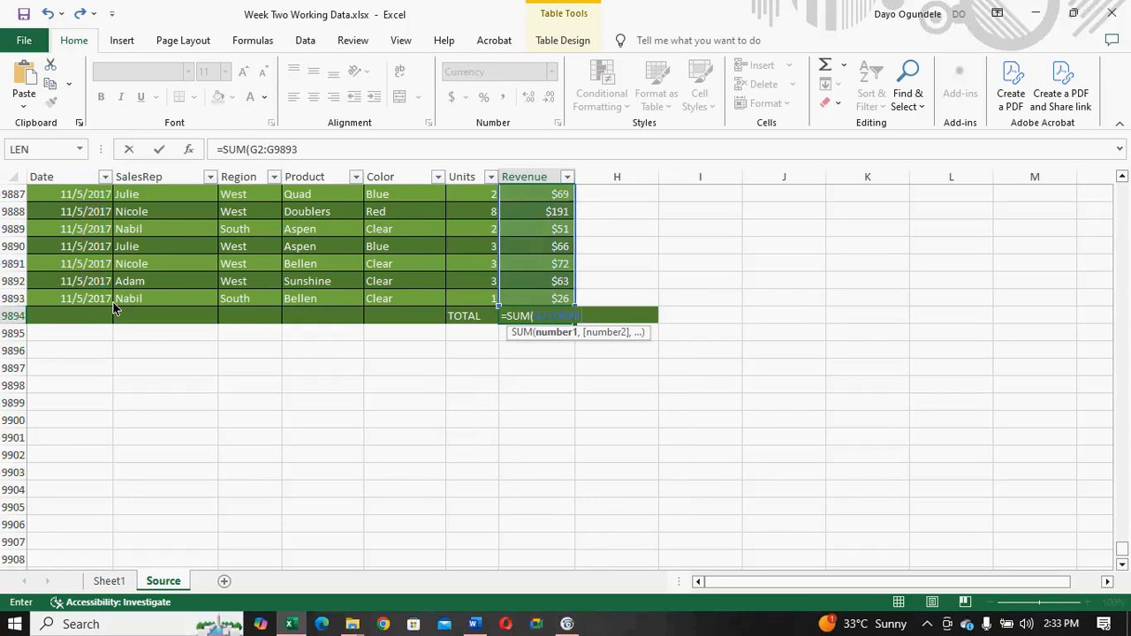
pyautogui.write(')')
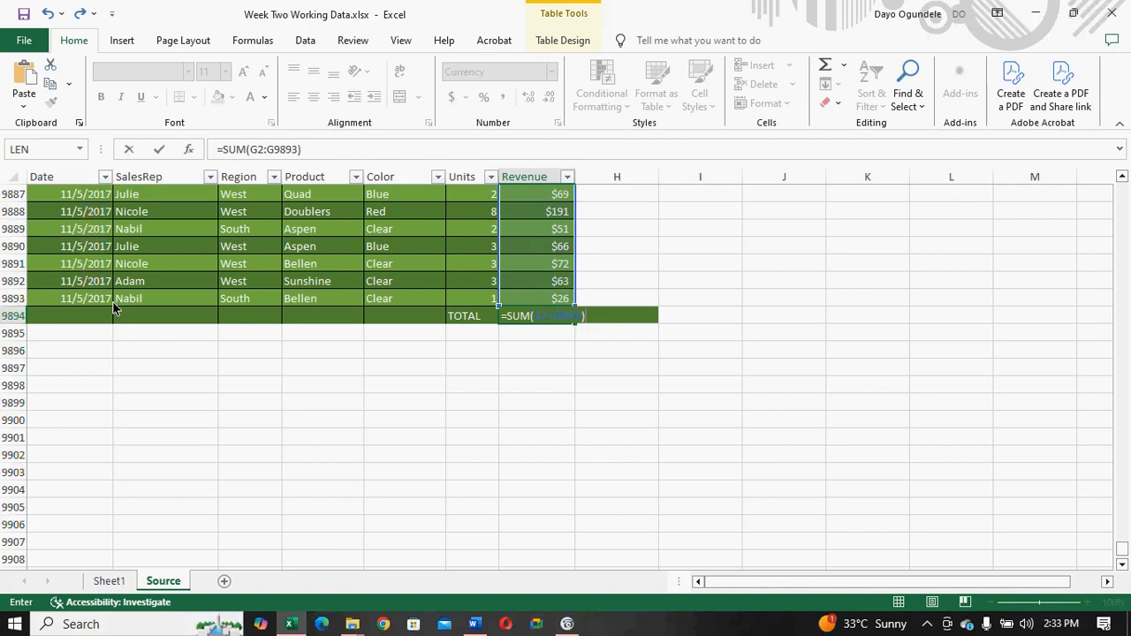
pyautogui.press('Return')
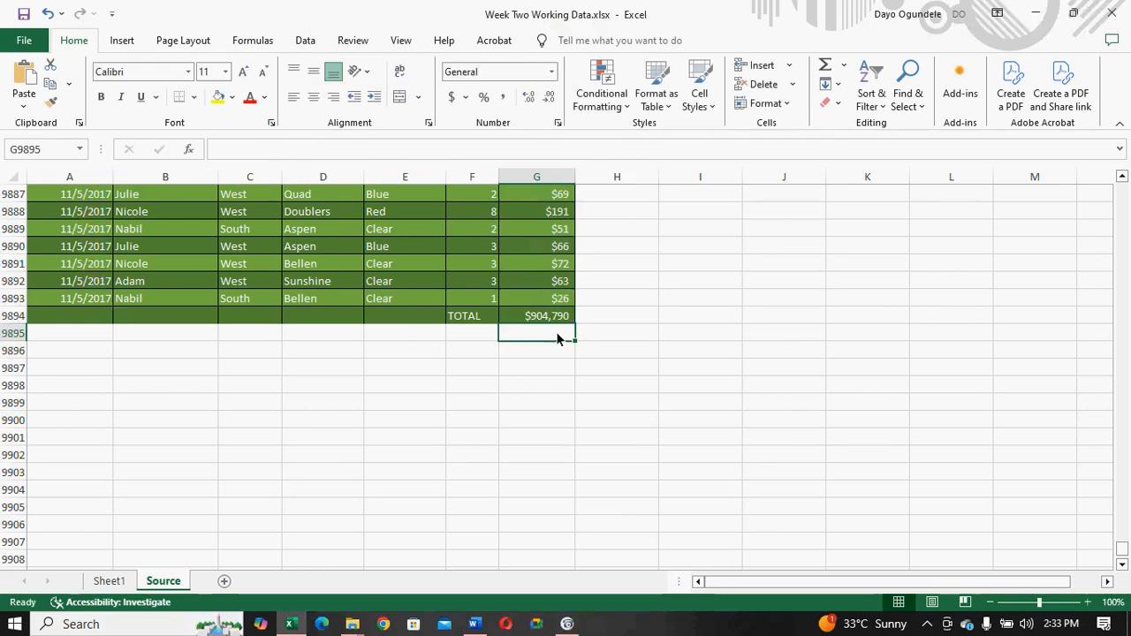
# - Compare the Source revenue total with the PivotTable's grand total on Sheet1, and undo the added TOTAL row
pyautogui.click(110, 582)
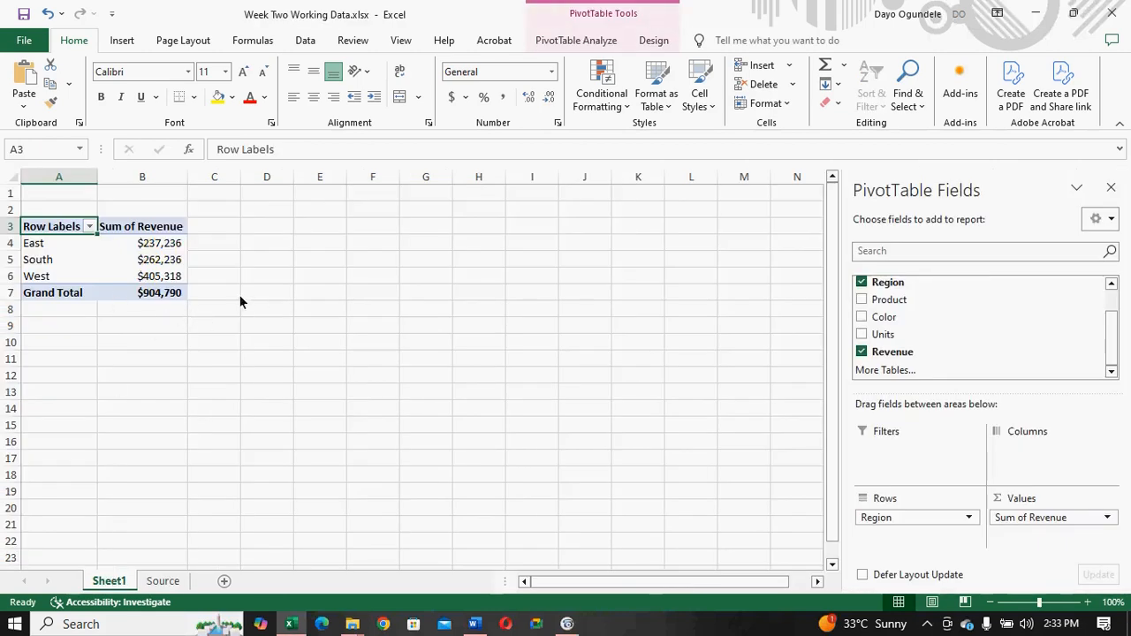
pyautogui.click(168, 585)
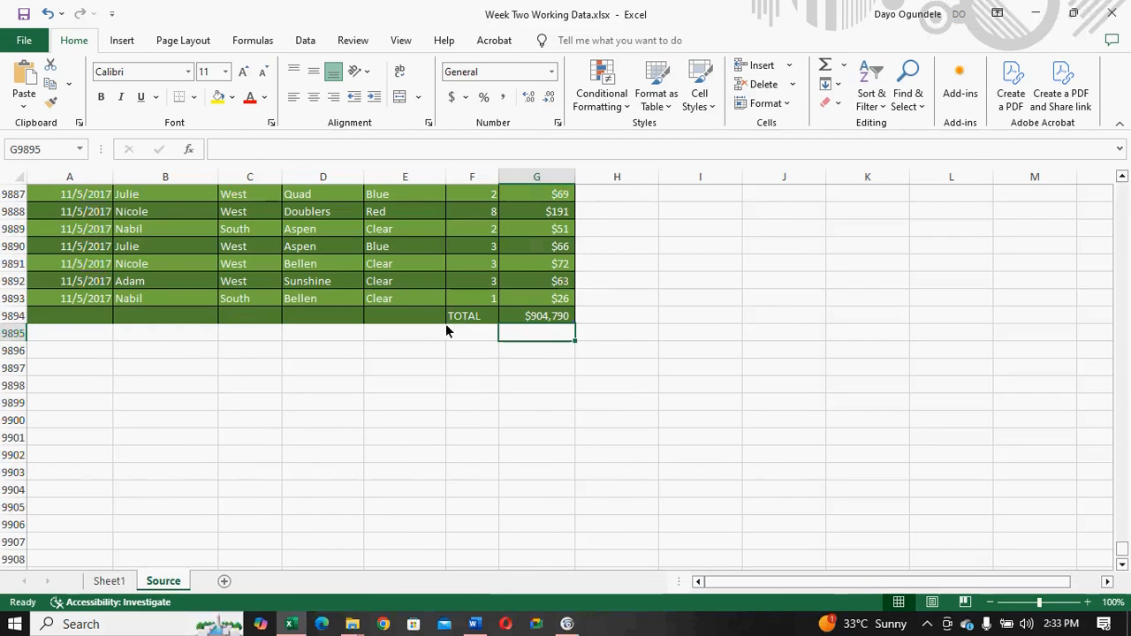
pyautogui.click(478, 322)
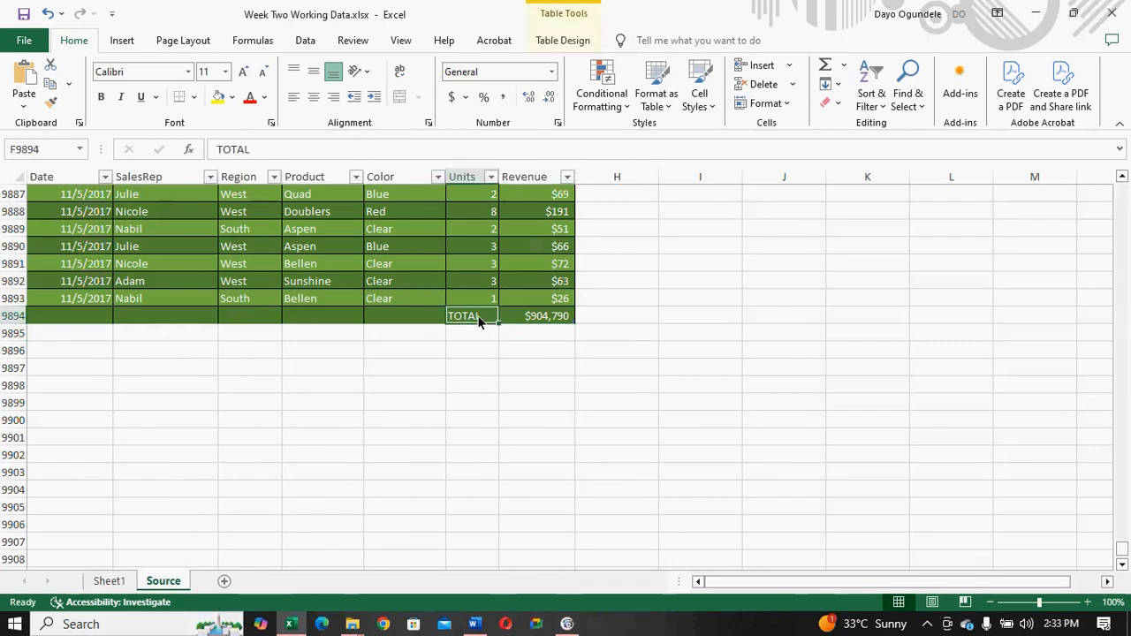
pyautogui.hotkey('ctrl', 'z')
pyautogui.hotkey('ctrl', 'z')
pyautogui.hotkey('ctrl', 'z')
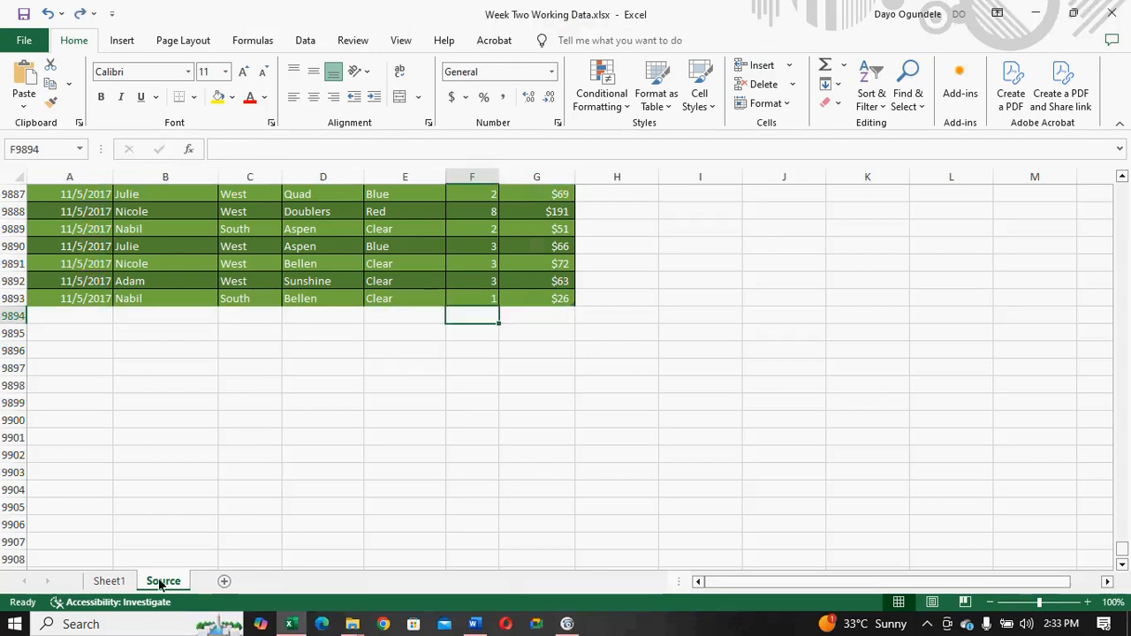
# - Insert a pie PivotChart on Sheet1 from the PivotTable of revenue by region
pyautogui.click(108, 581)
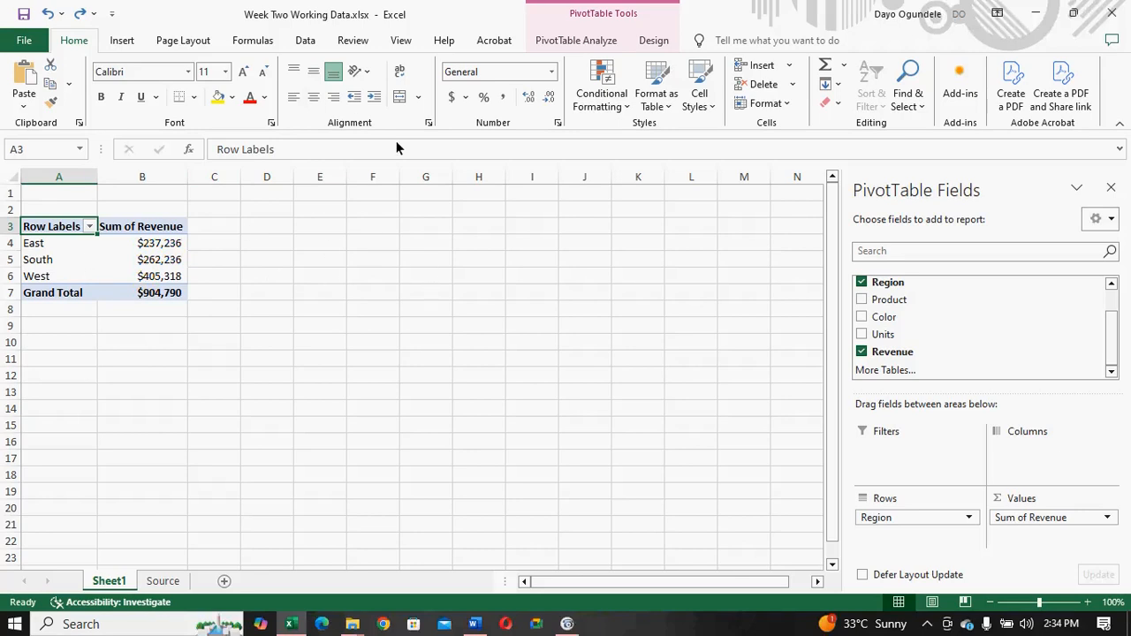
pyautogui.click(304, 43)
pyautogui.click(132, 44)
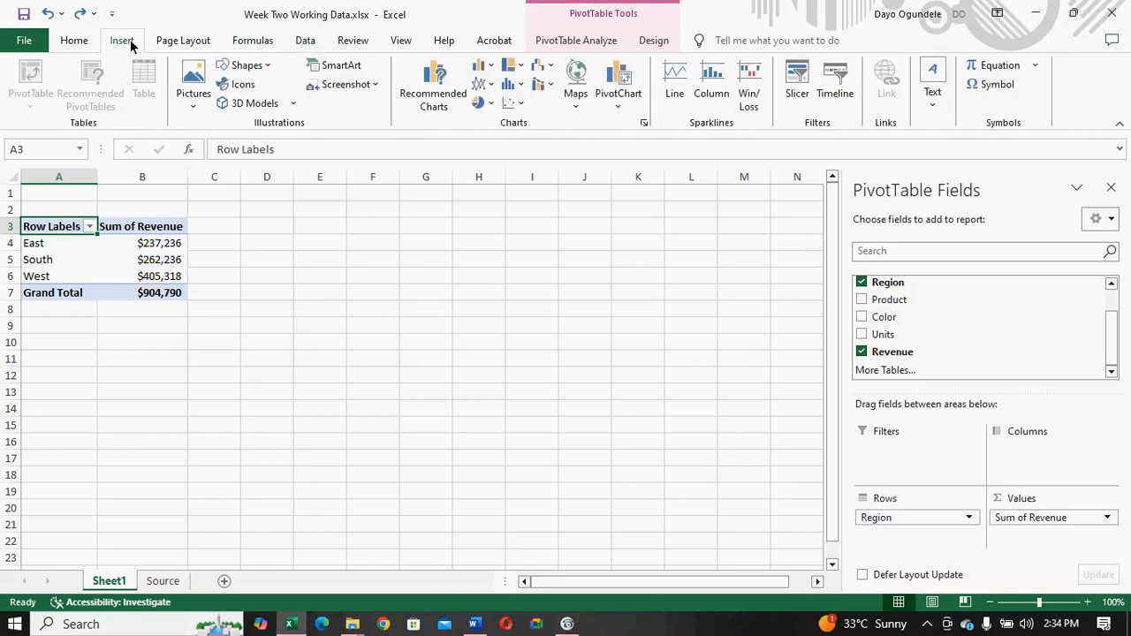
pyautogui.click(433, 99)
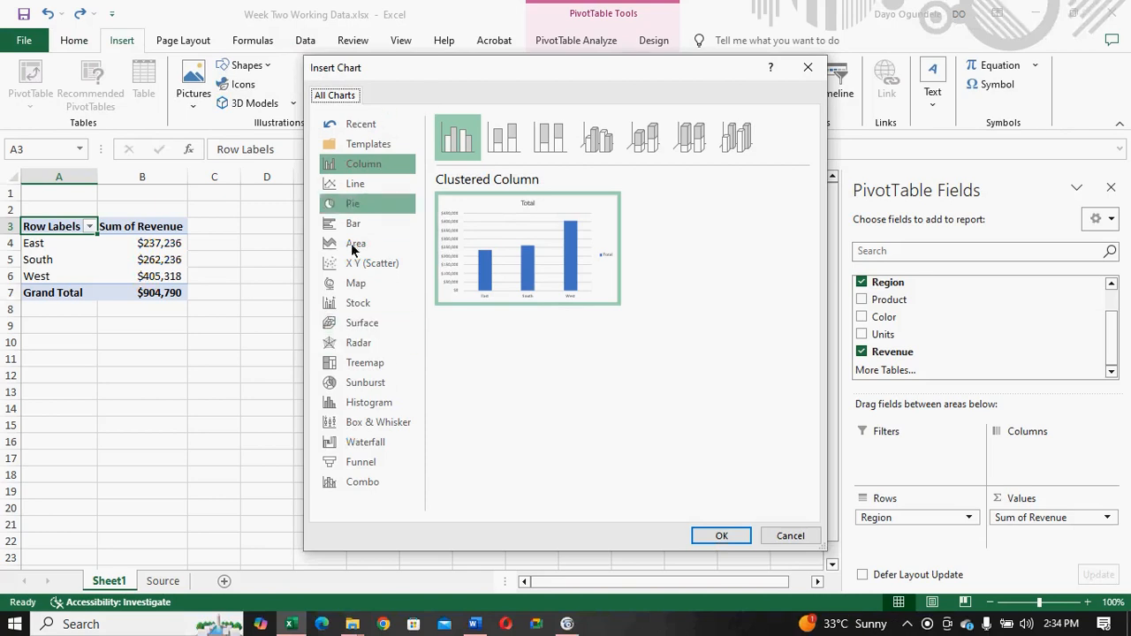
pyautogui.click(350, 206)
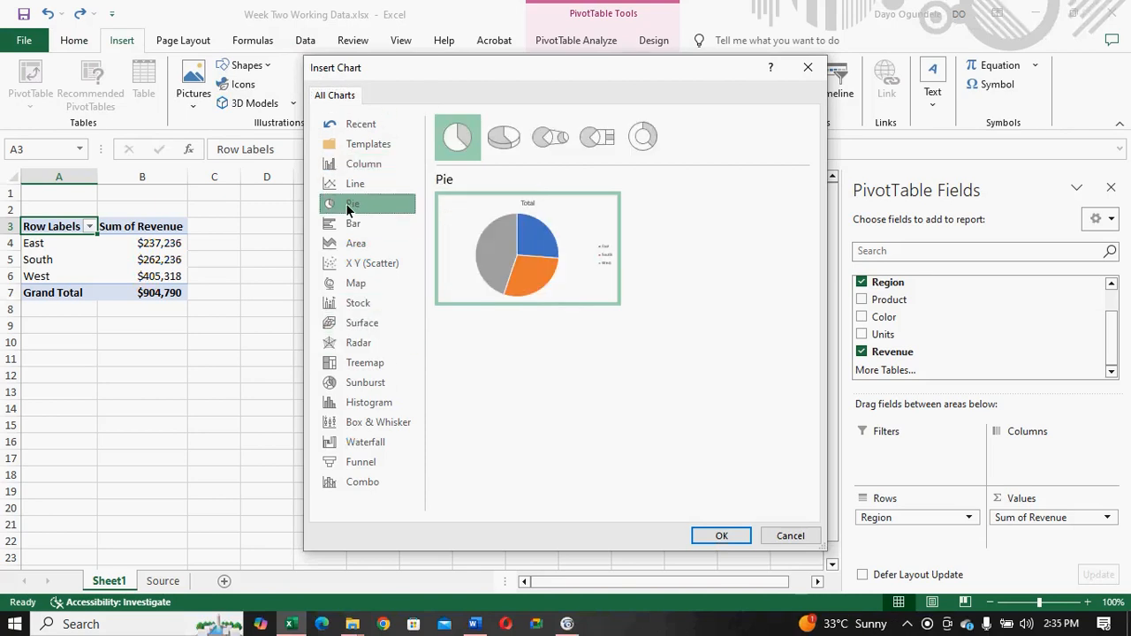
pyautogui.click(720, 537)
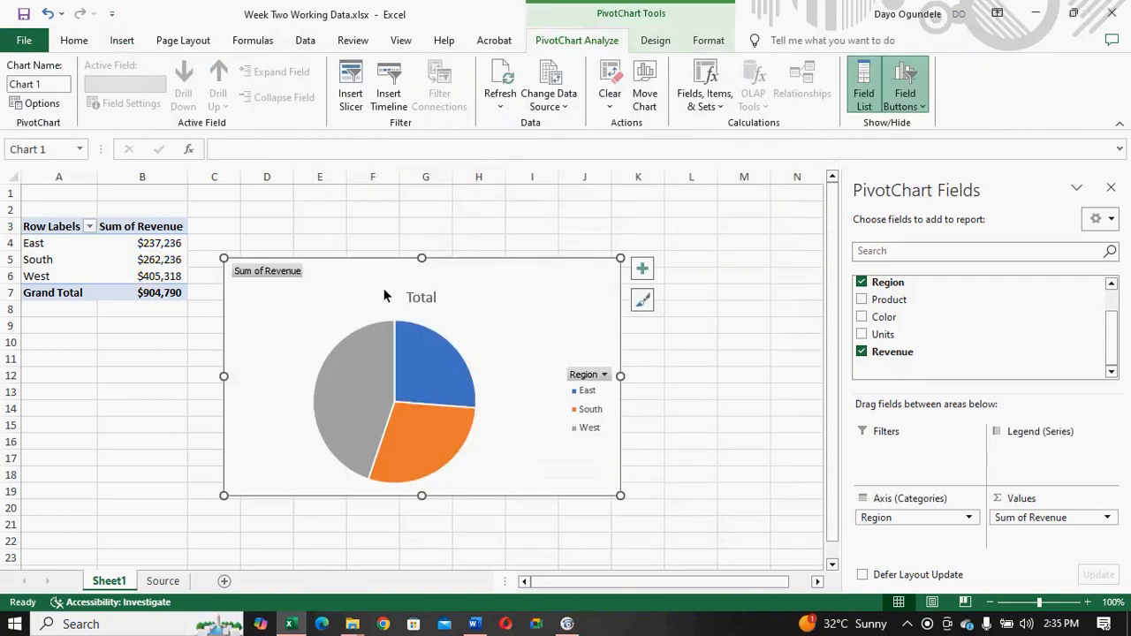
# - Move the pie chart farther from the PivotTable and check the task brief in the Word document
pyautogui.moveTo(377, 284); pyautogui.dragTo(420, 272)
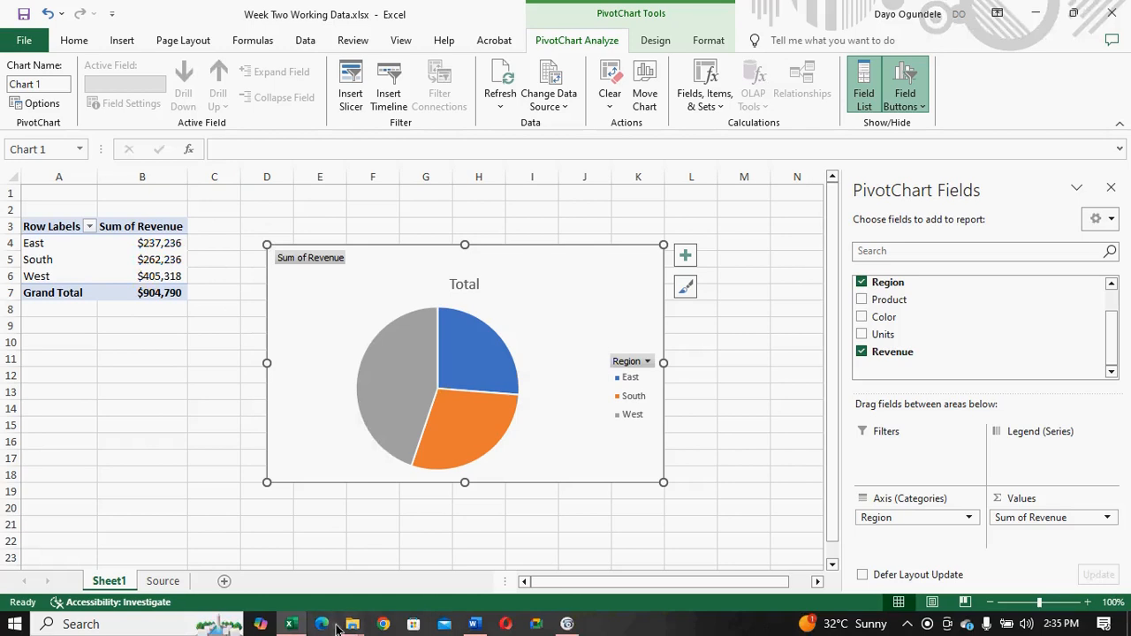
pyautogui.click(474, 624)
pyautogui.click(474, 623)
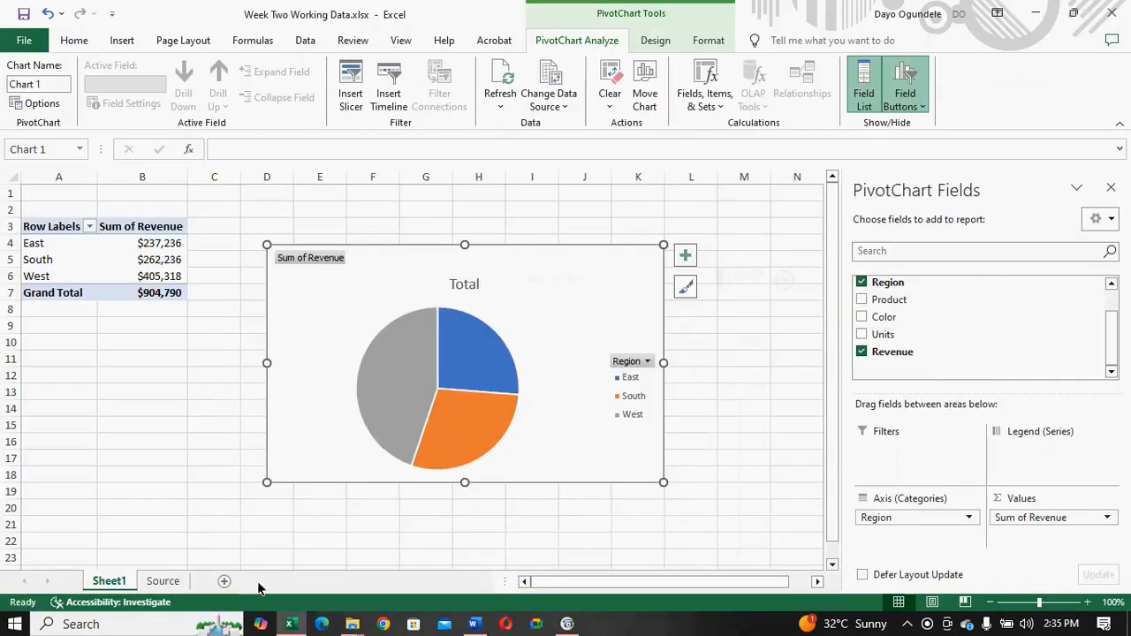
# - Rename Sheet1 as RevByRegion
pyautogui.rightClick(109, 581)
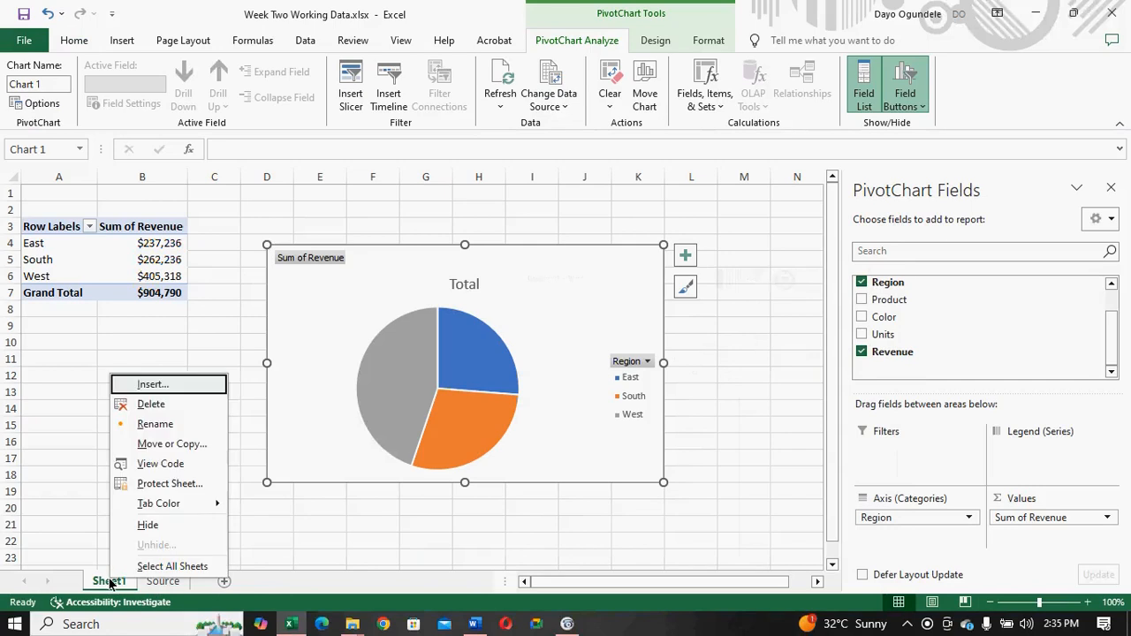
pyautogui.click(159, 424)
pyautogui.write('rEG')
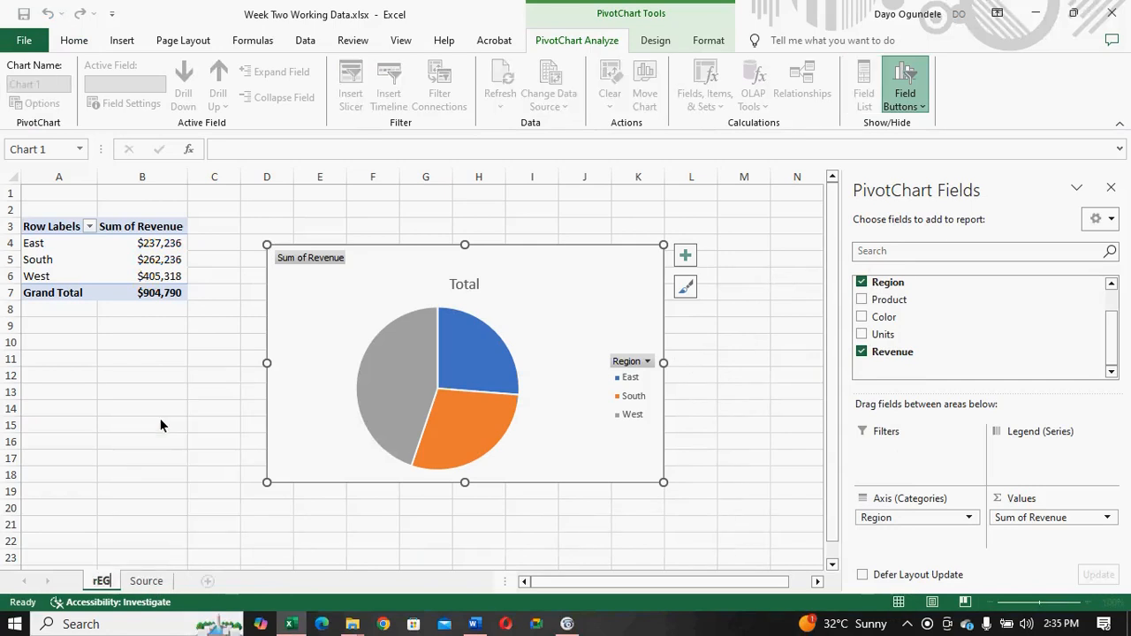
pyautogui.press('BackSpace')
pyautogui.press('BackSpace')
pyautogui.press('BackSpace')
pyautogui.write('RevByRe')
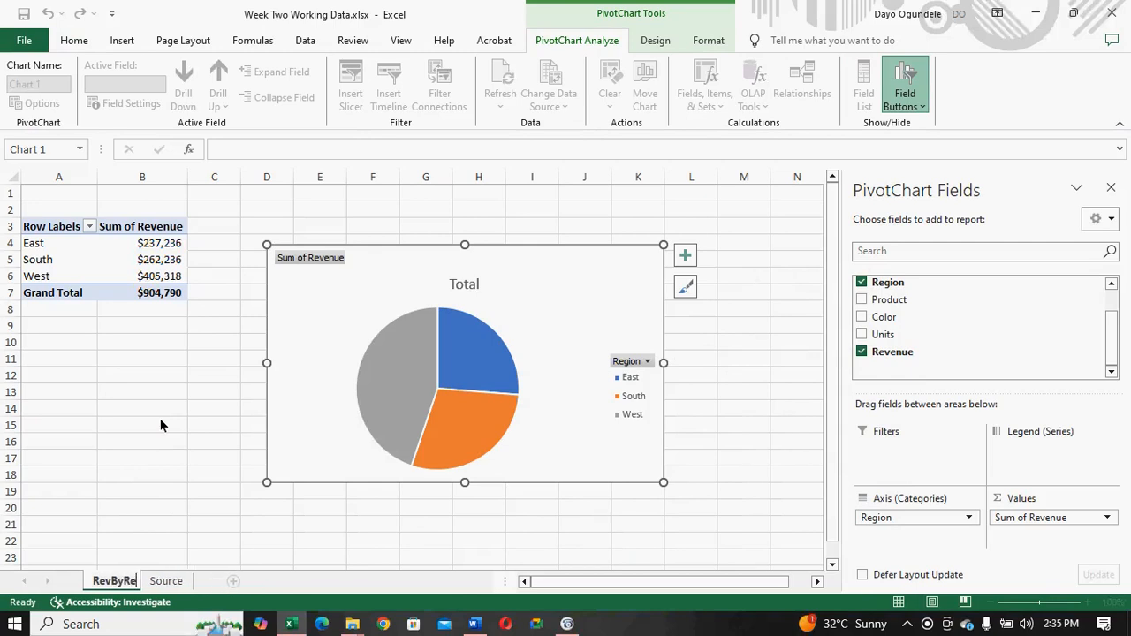
pyautogui.write('gion')
pyautogui.press('Return')
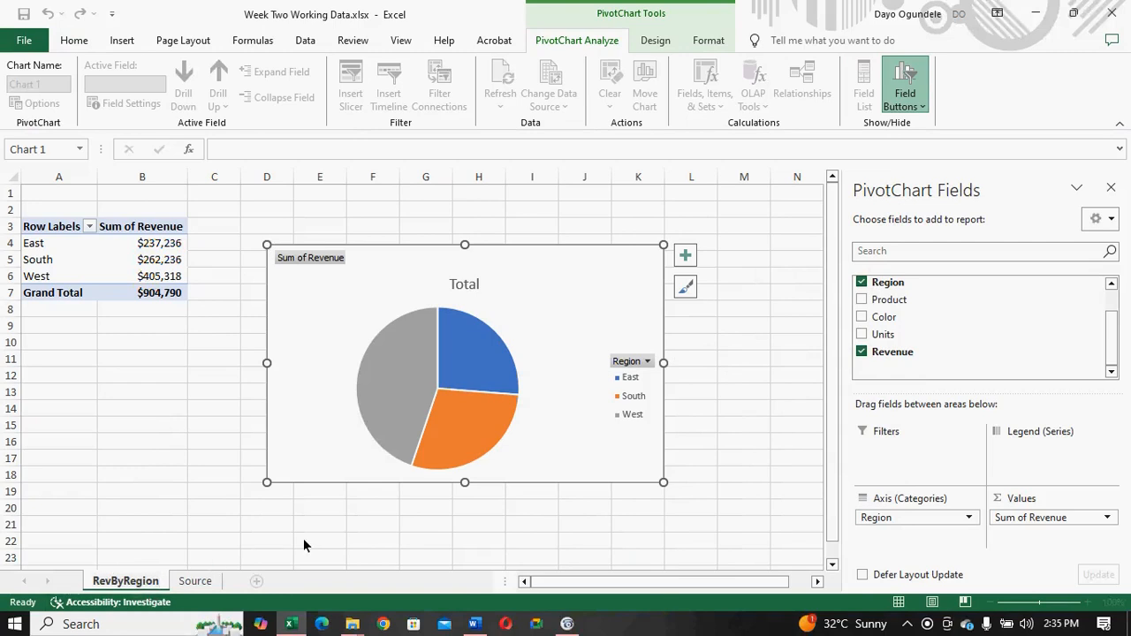
# - Change the pie chart's title to "Revenue by Region"
pyautogui.click(466, 287)
pyautogui.write('Re')
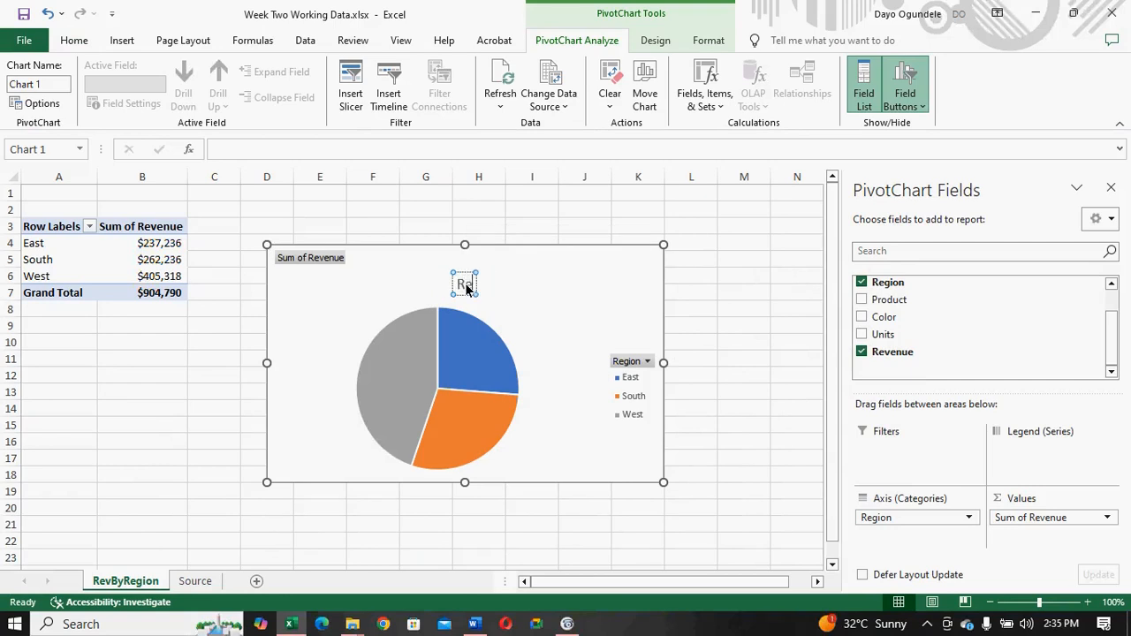
pyautogui.write('venue')
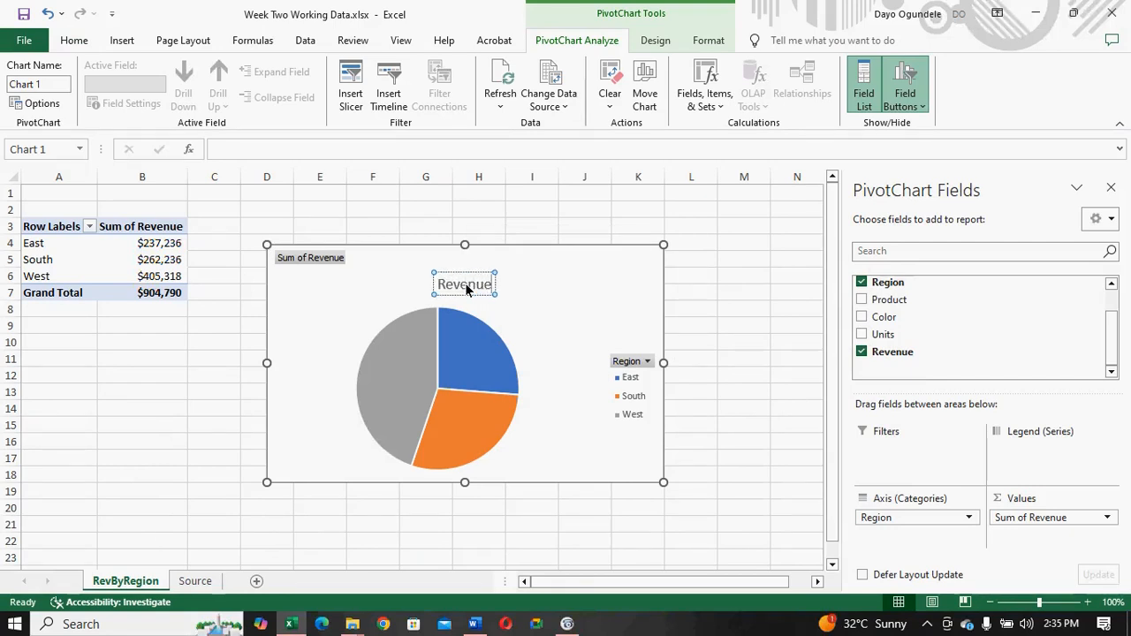
pyautogui.write(' by Region')
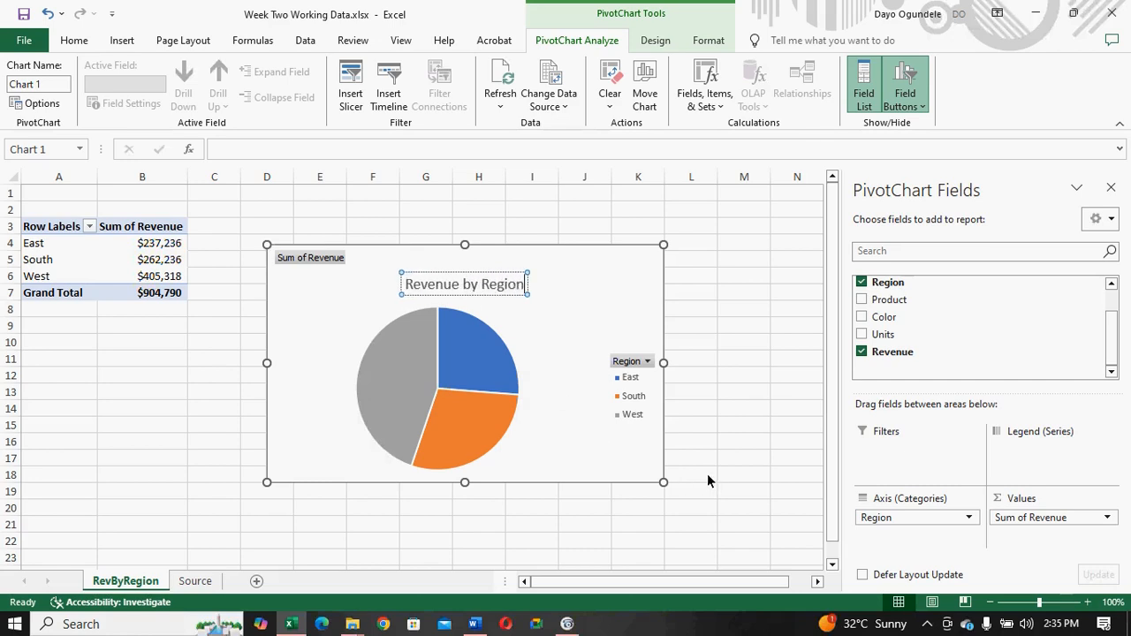
pyautogui.click(730, 458)
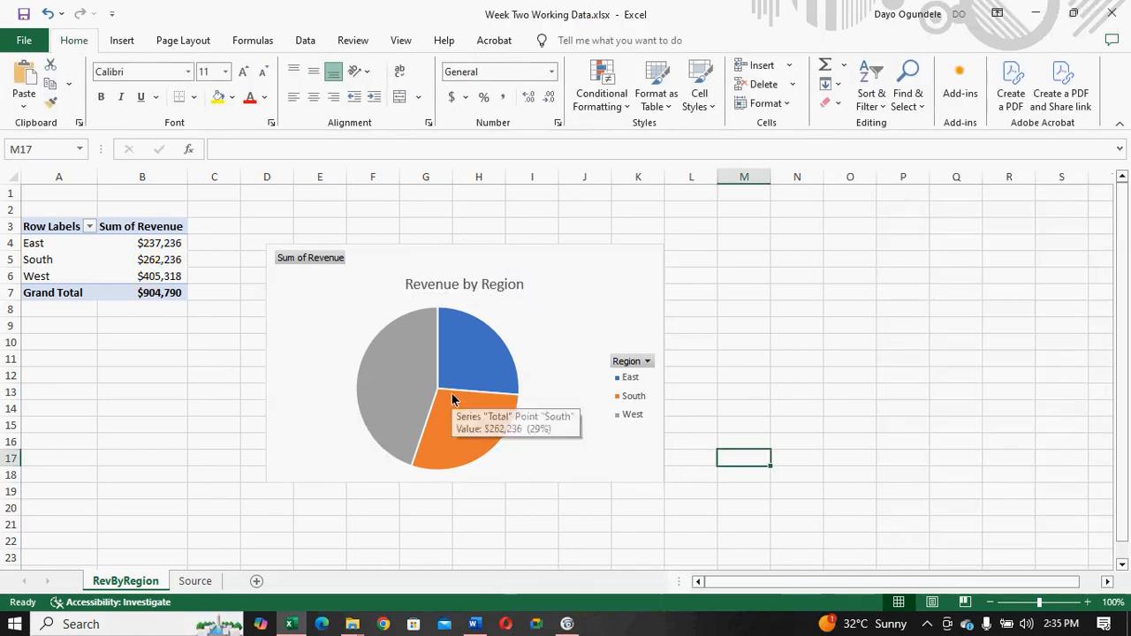
# - Add data labels to the slices of the Revenue by Region pie chart
pyautogui.click(451, 393)
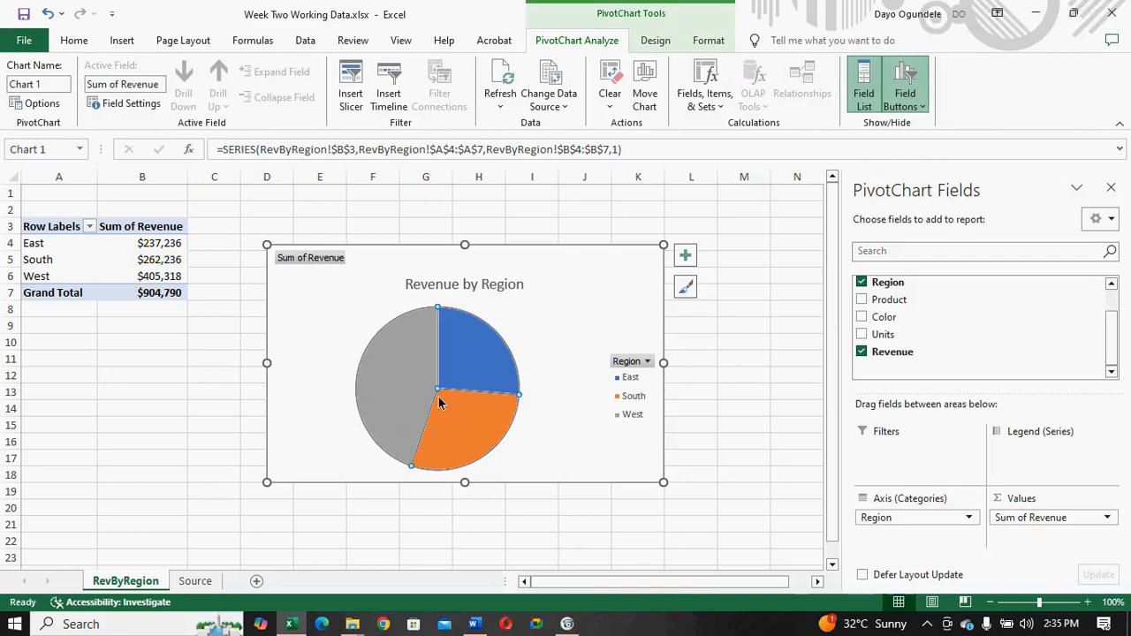
pyautogui.click(684, 256)
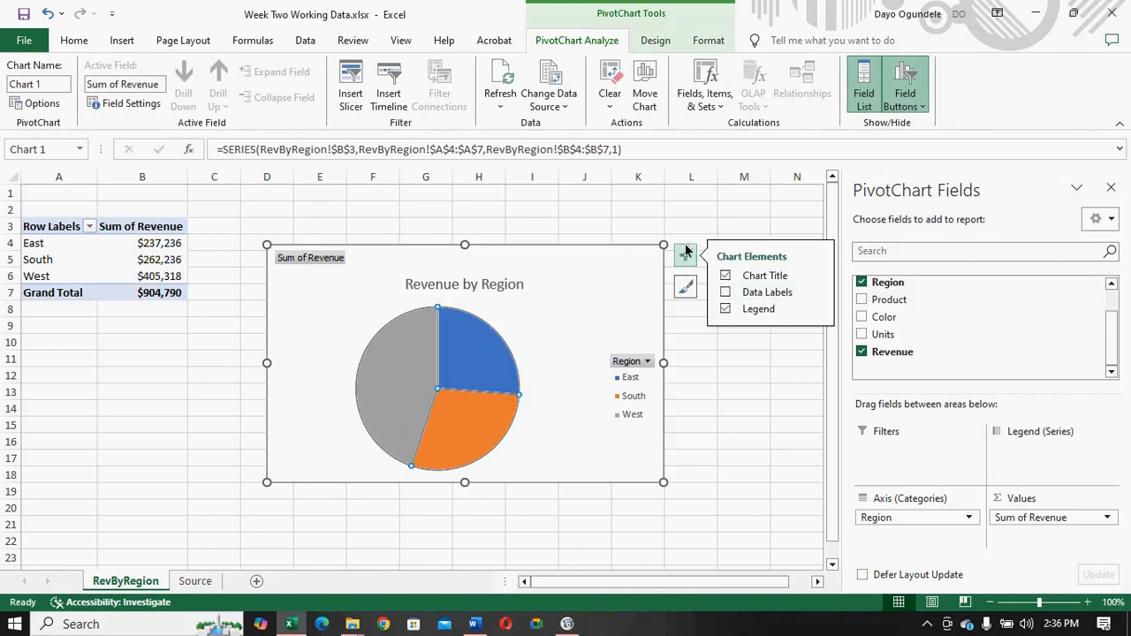
pyautogui.click(725, 292)
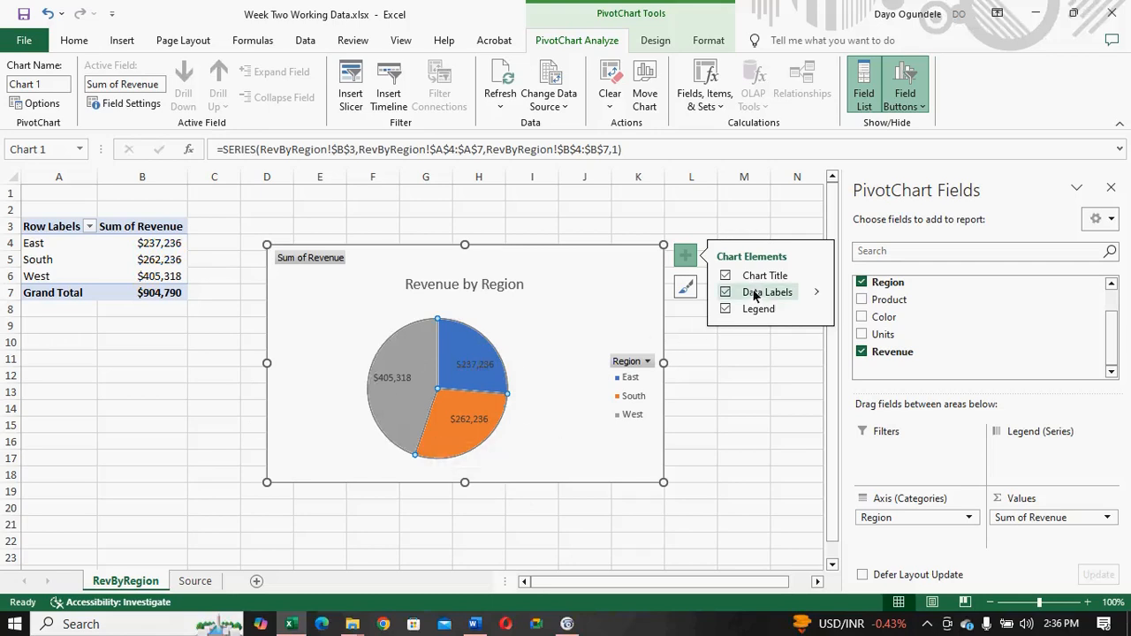
# - Try the Center, Inside End and Outside End positions for the pie's data labels, and return them to Best Fit
pyautogui.click(817, 295)
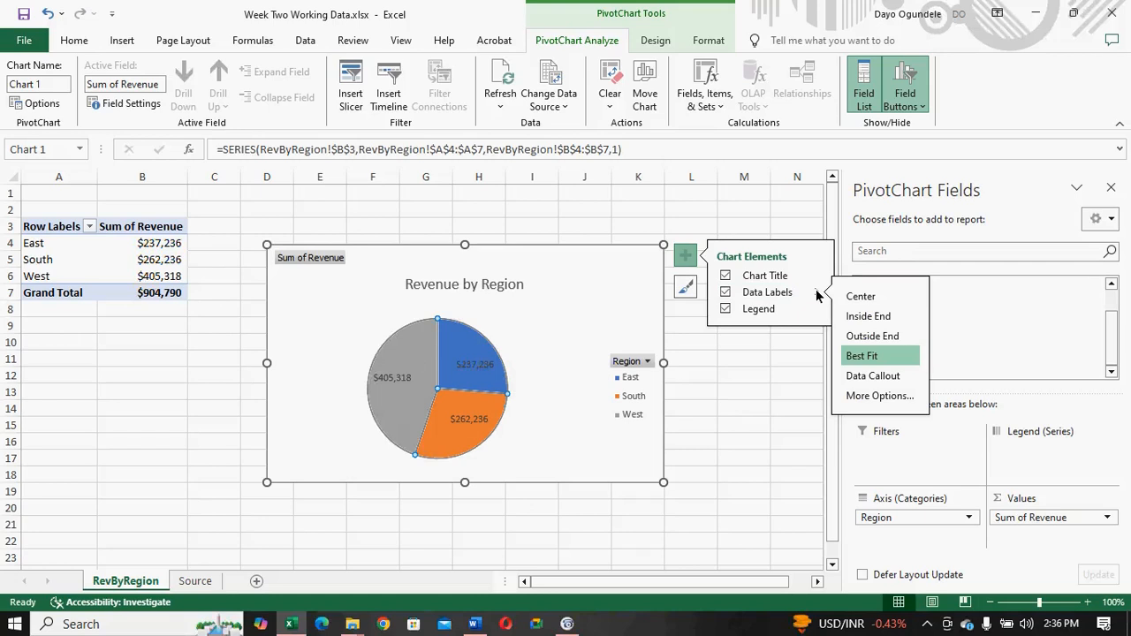
pyautogui.click(856, 297)
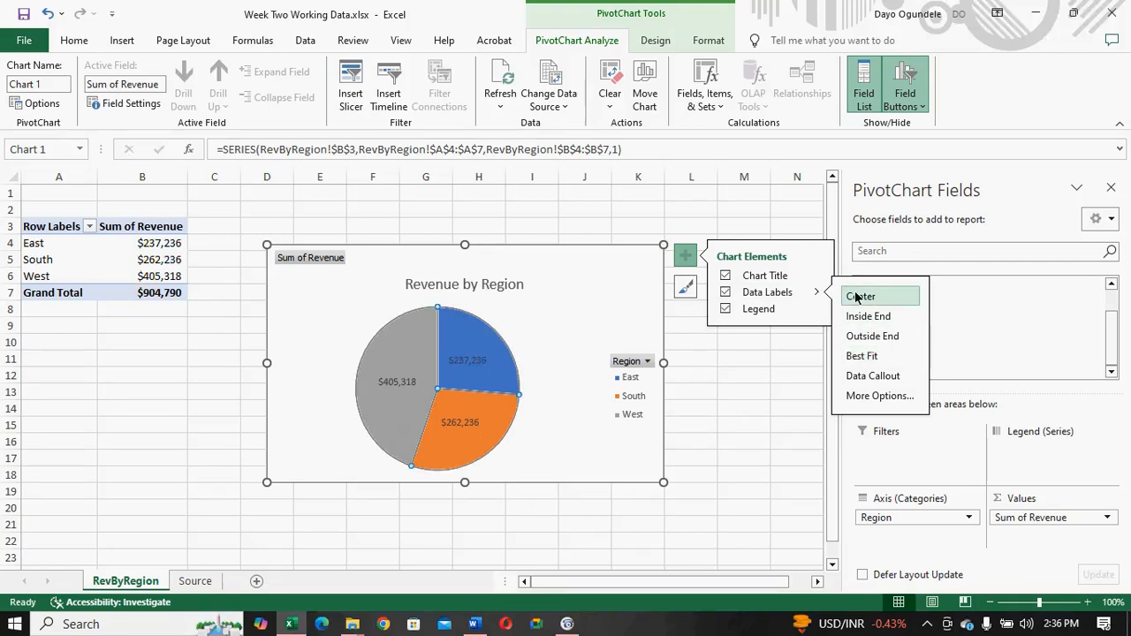
pyautogui.click(857, 356)
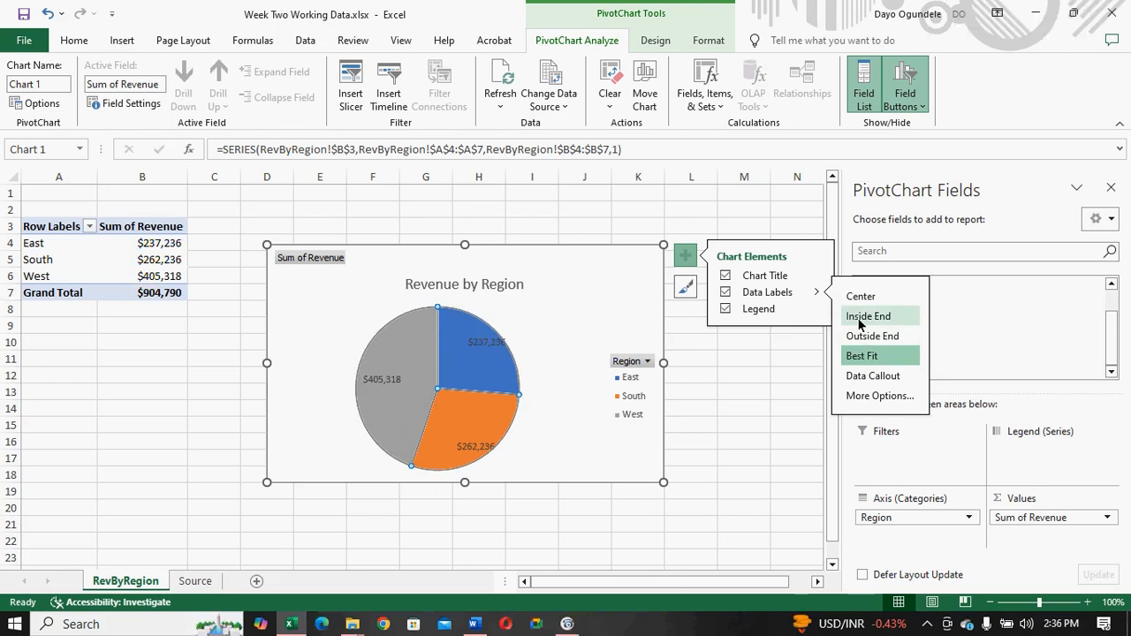
pyautogui.click(859, 316)
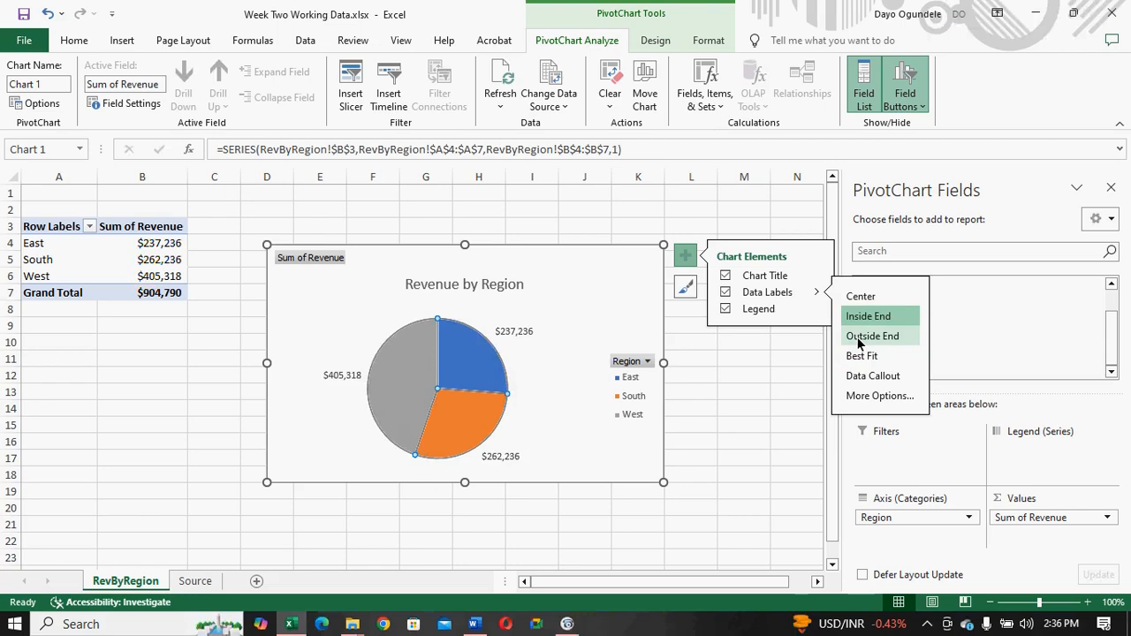
pyautogui.click(858, 341)
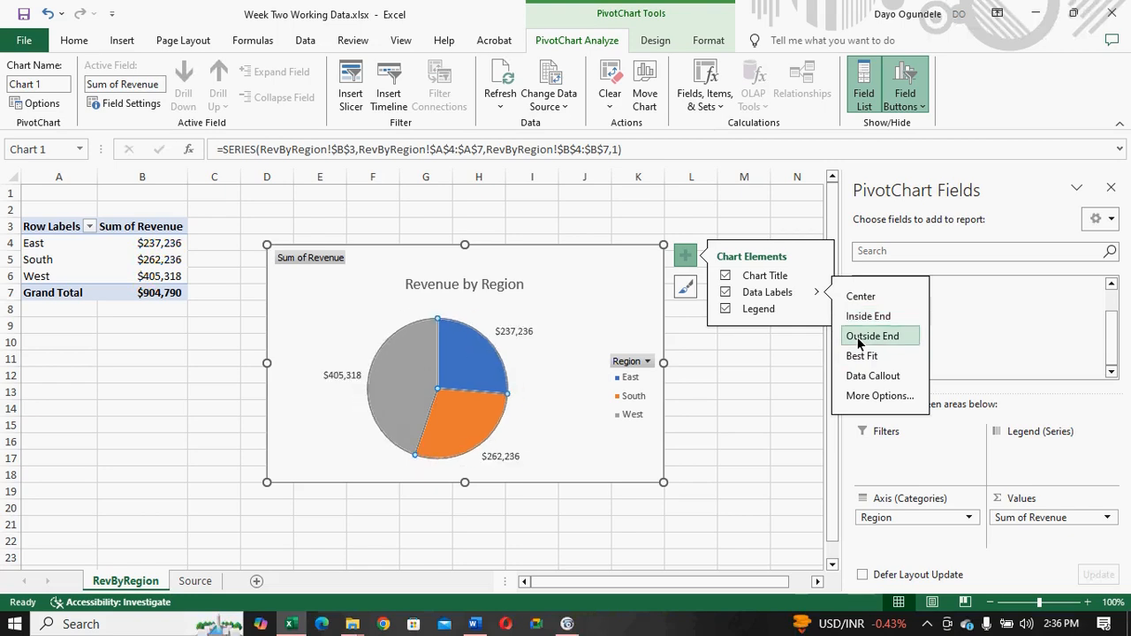
pyautogui.click(857, 358)
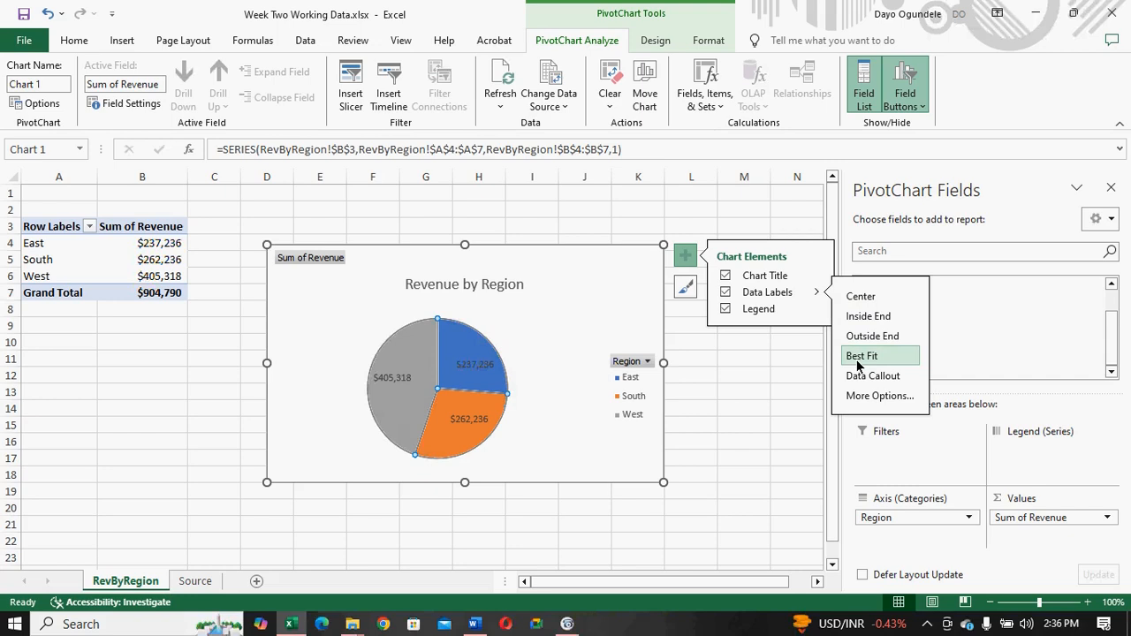
# - Hide and show the pie chart's legend to compare both looks, leaving it shown
pyautogui.click(725, 312)
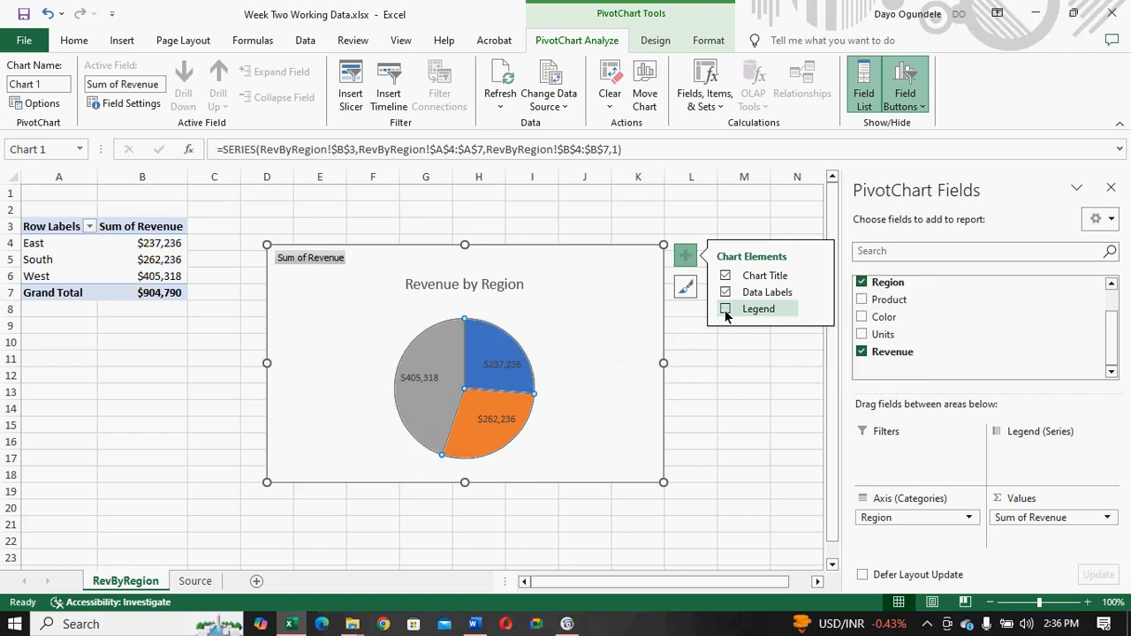
pyautogui.click(725, 311)
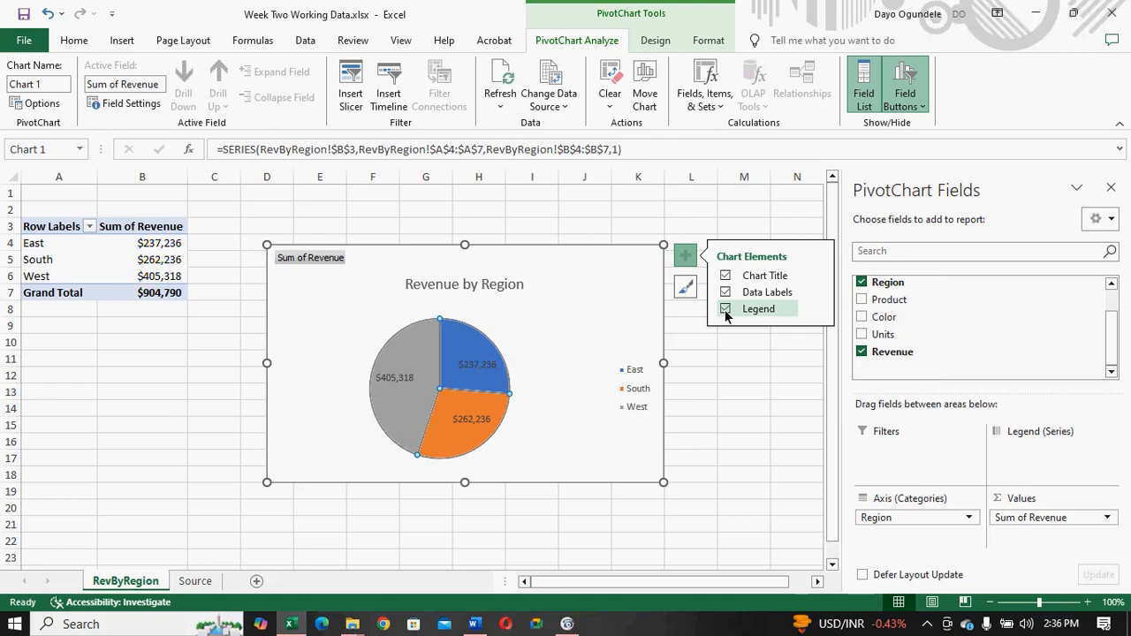
pyautogui.click(725, 309)
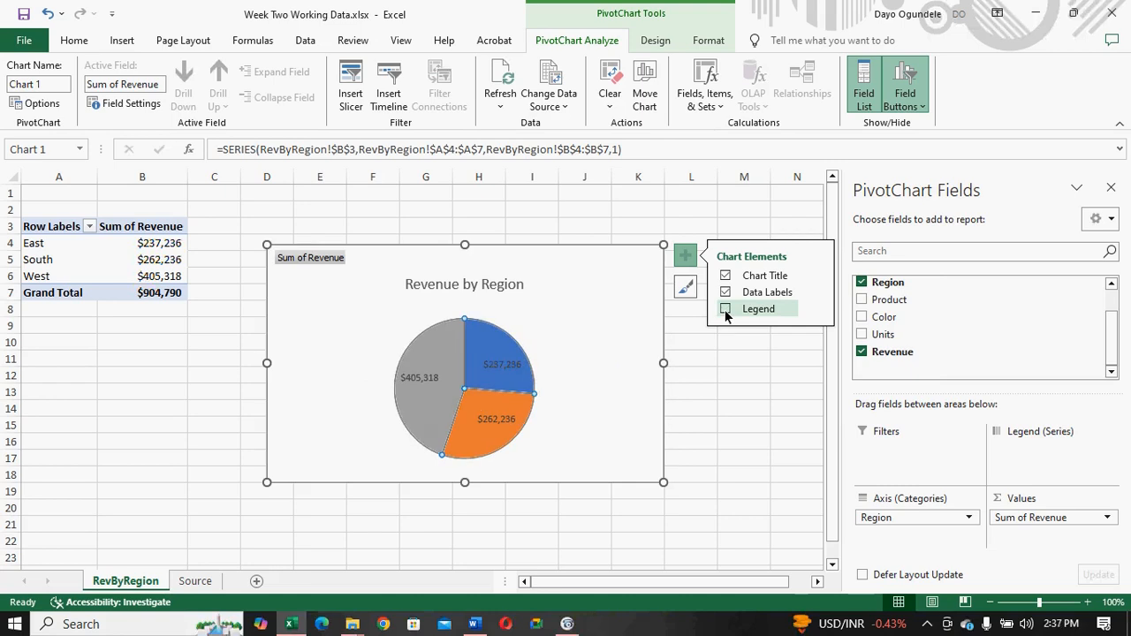
pyautogui.click(725, 313)
pyautogui.click(725, 309)
pyautogui.click(725, 311)
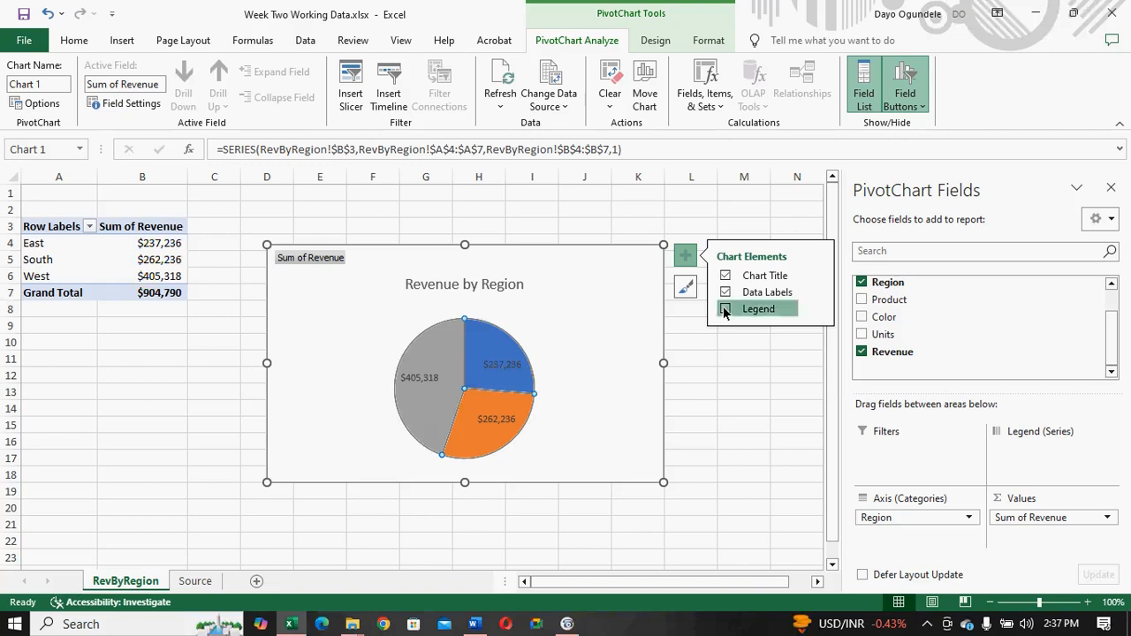
# - Try the legend at the Top and Left of the pie chart, and set it back to Right
pyautogui.click(815, 311)
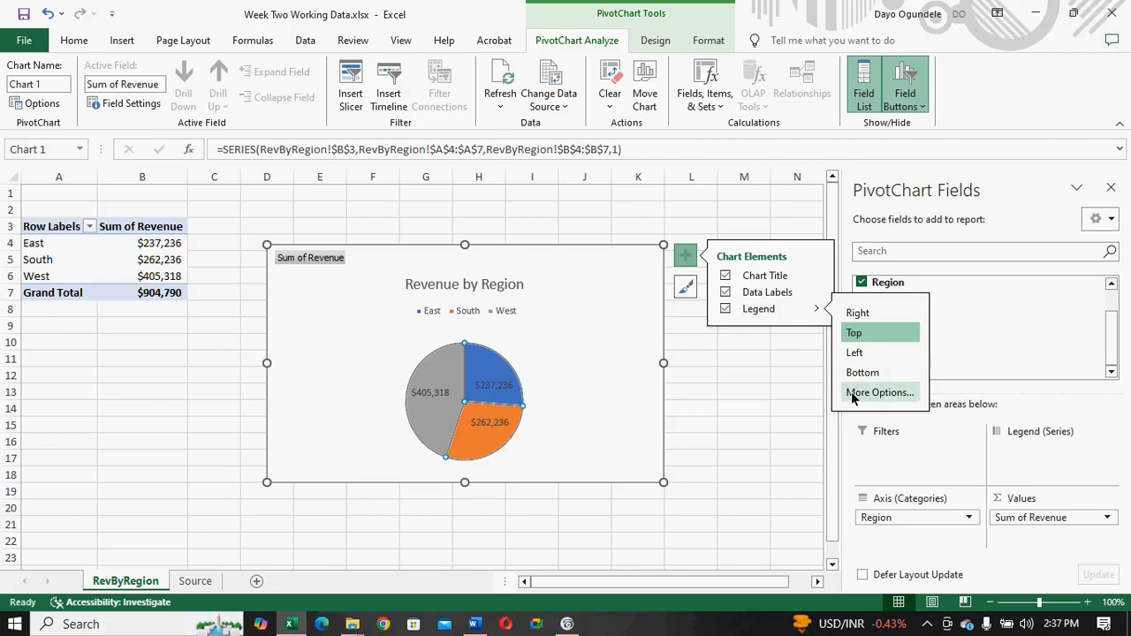
pyautogui.click(851, 333)
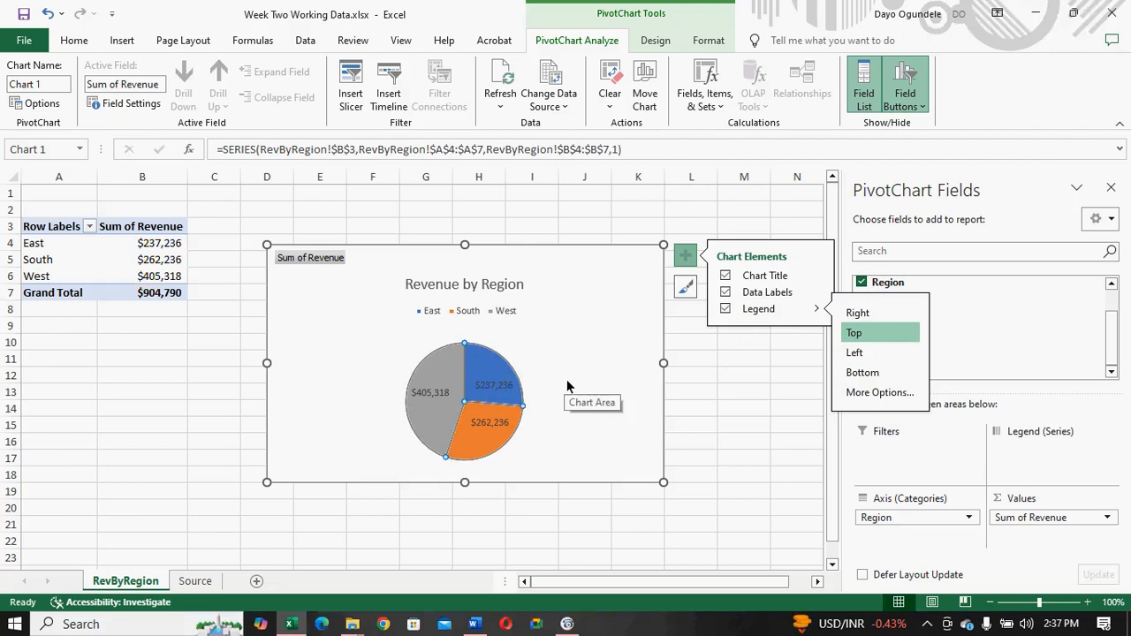
pyautogui.click(861, 352)
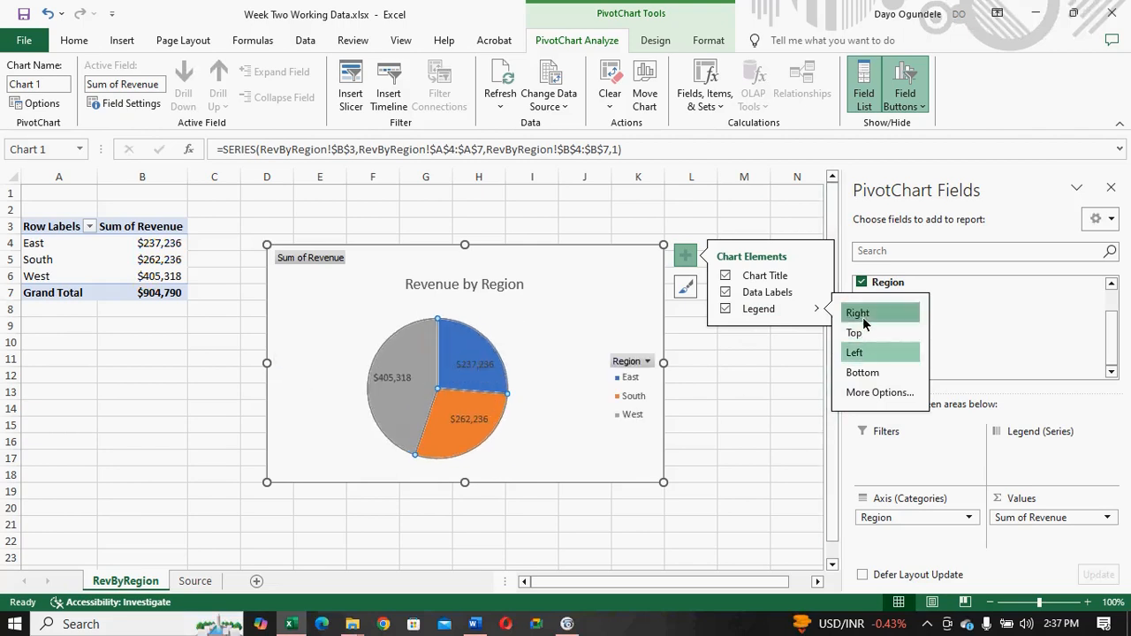
pyautogui.click(856, 318)
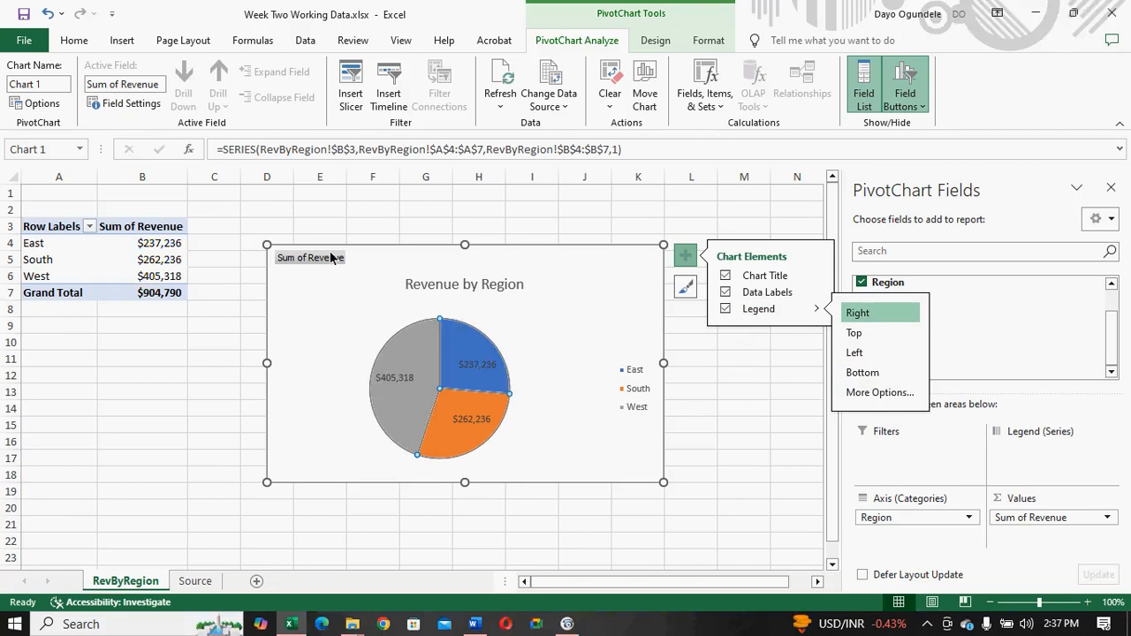
# - Try removing the Sum of Revenue field from the pie chart, and undo the removal
pyautogui.click(294, 258)
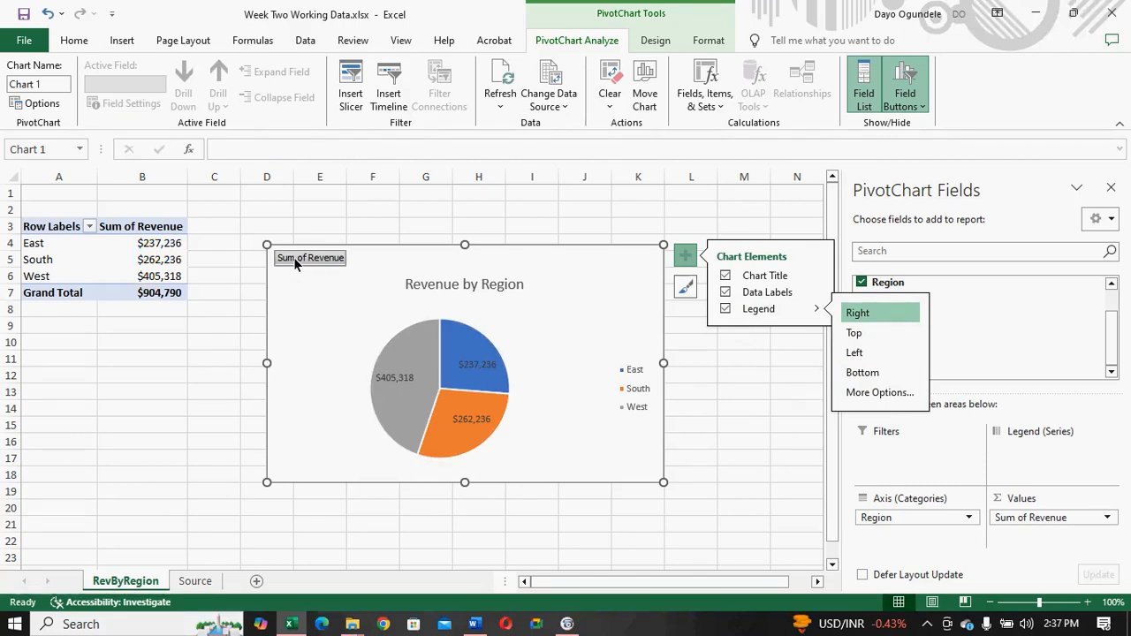
pyautogui.rightClick(294, 259)
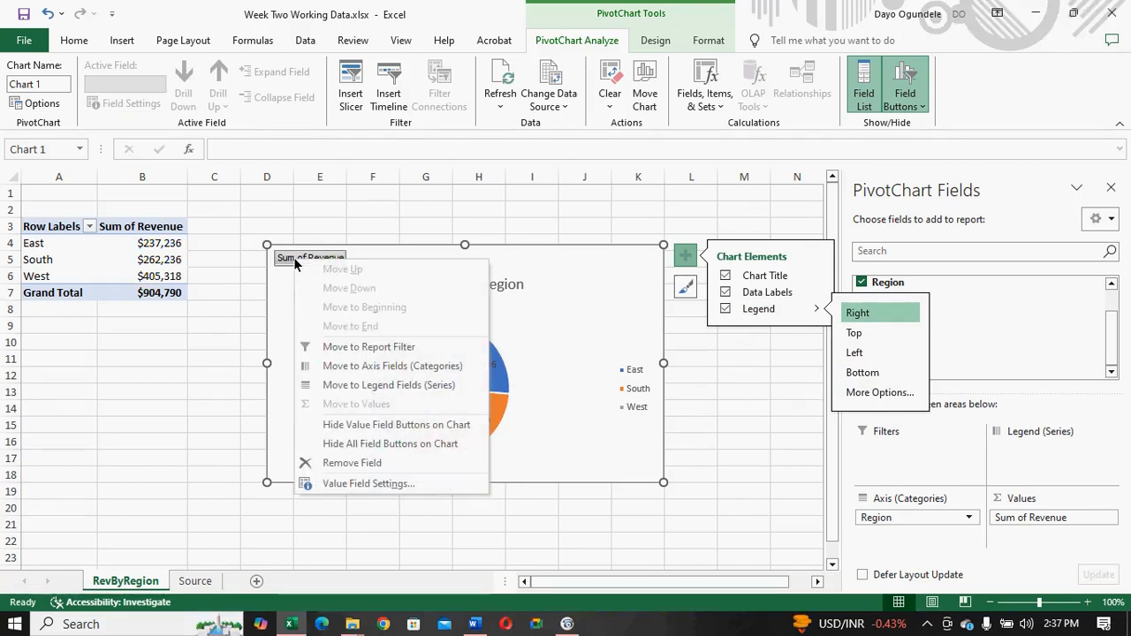
pyautogui.click(351, 463)
pyautogui.hotkey('ctrl', 'z')
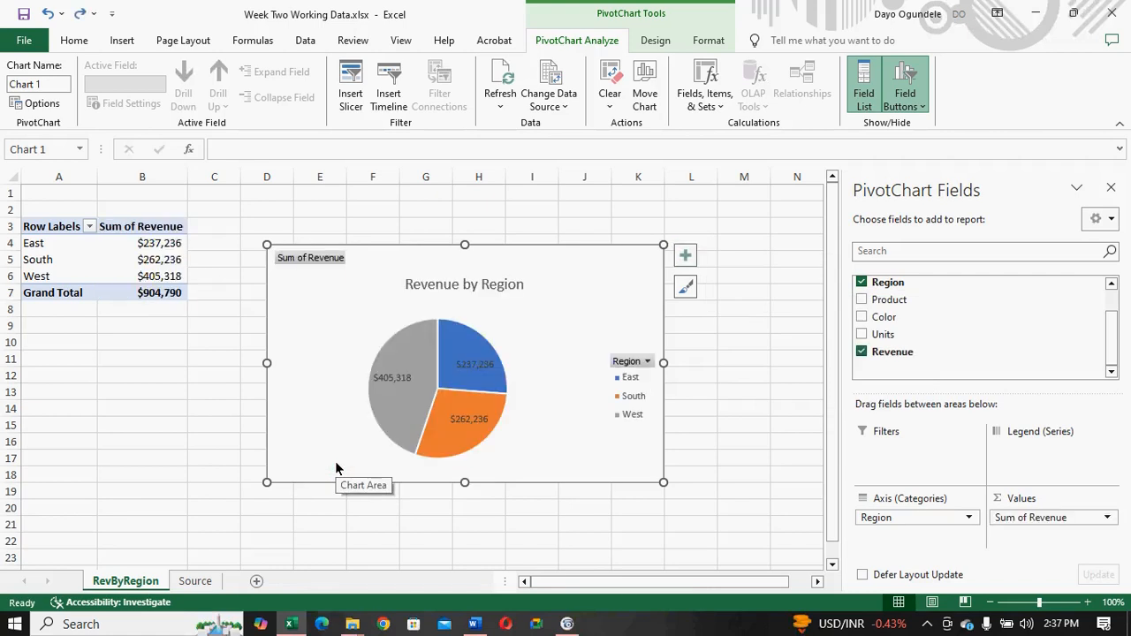
# - Look through the chart elements and the style and color options for the Revenue by Region pie chart
pyautogui.click(687, 256)
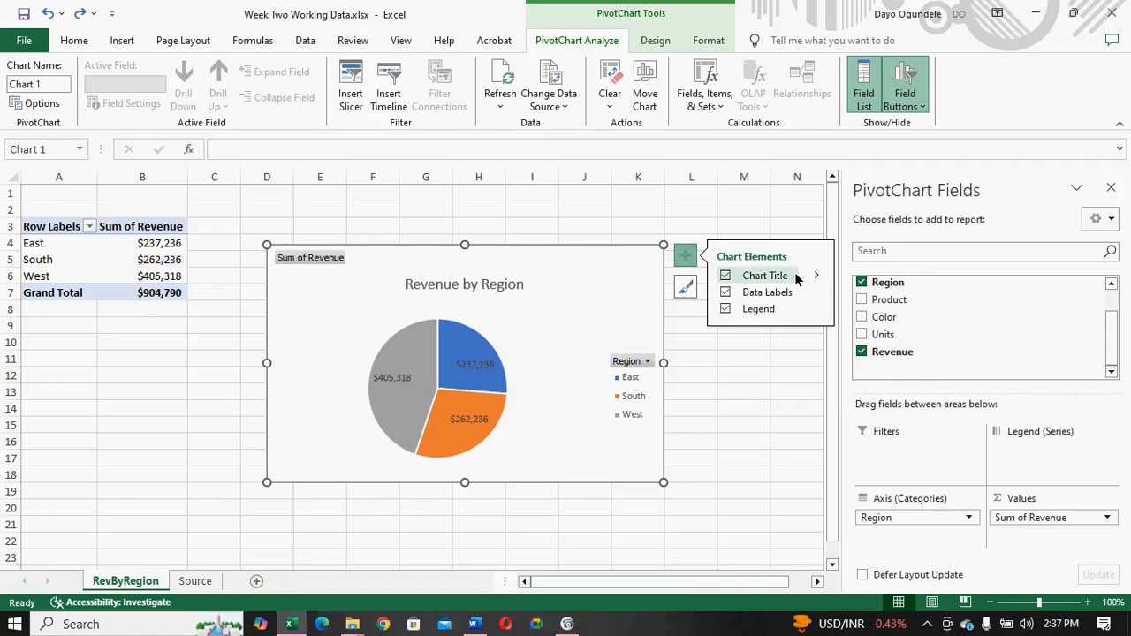
pyautogui.click(682, 291)
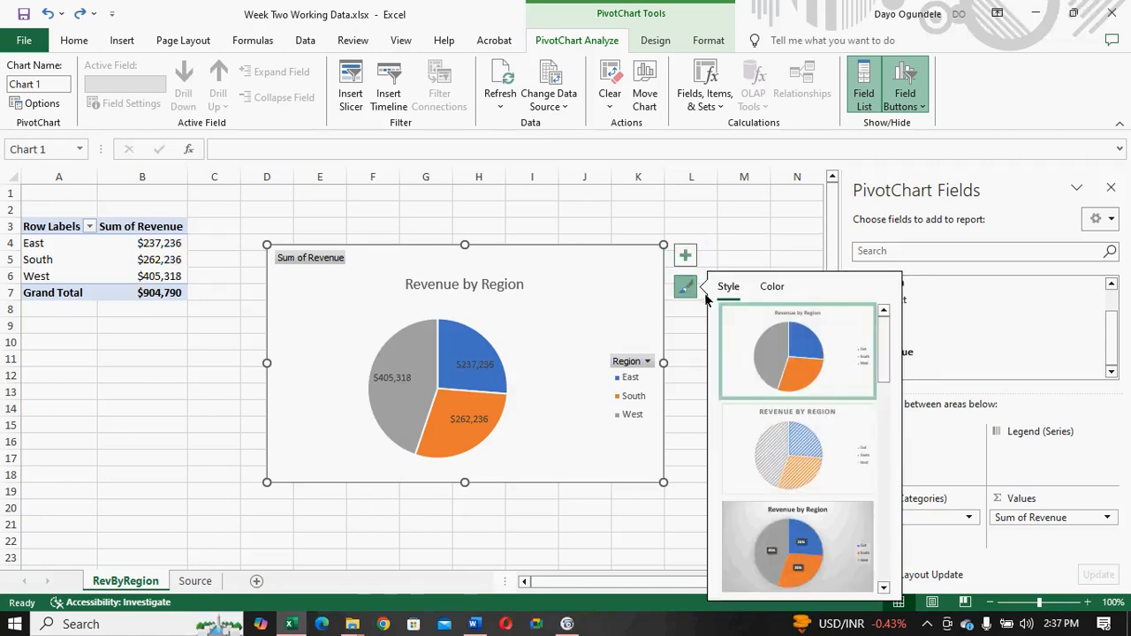
pyautogui.click(773, 287)
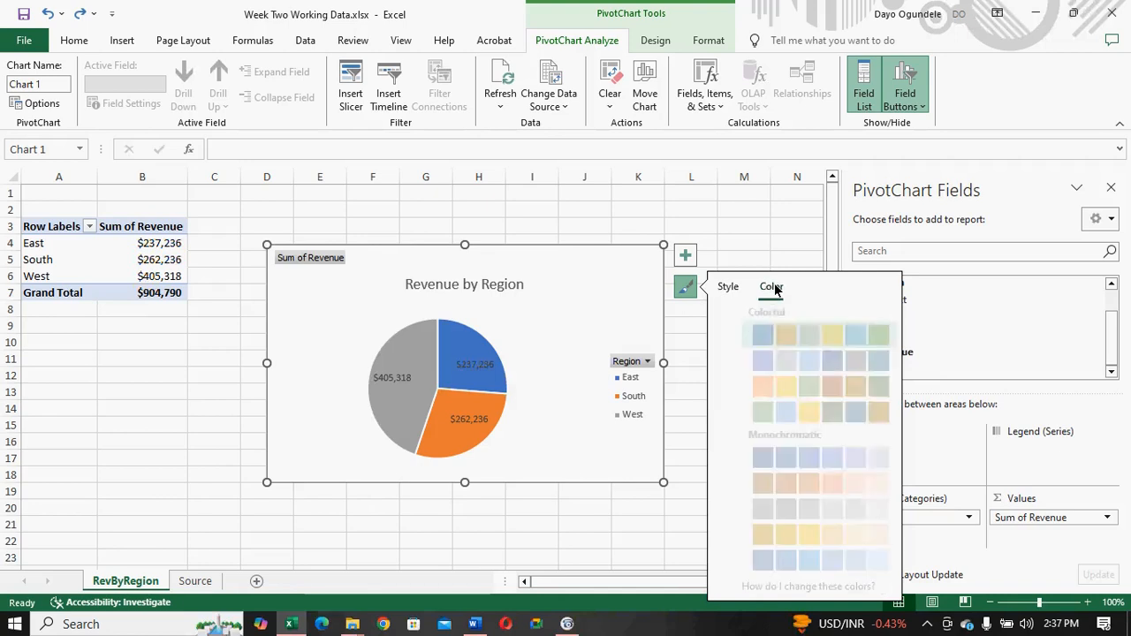
pyautogui.click(727, 288)
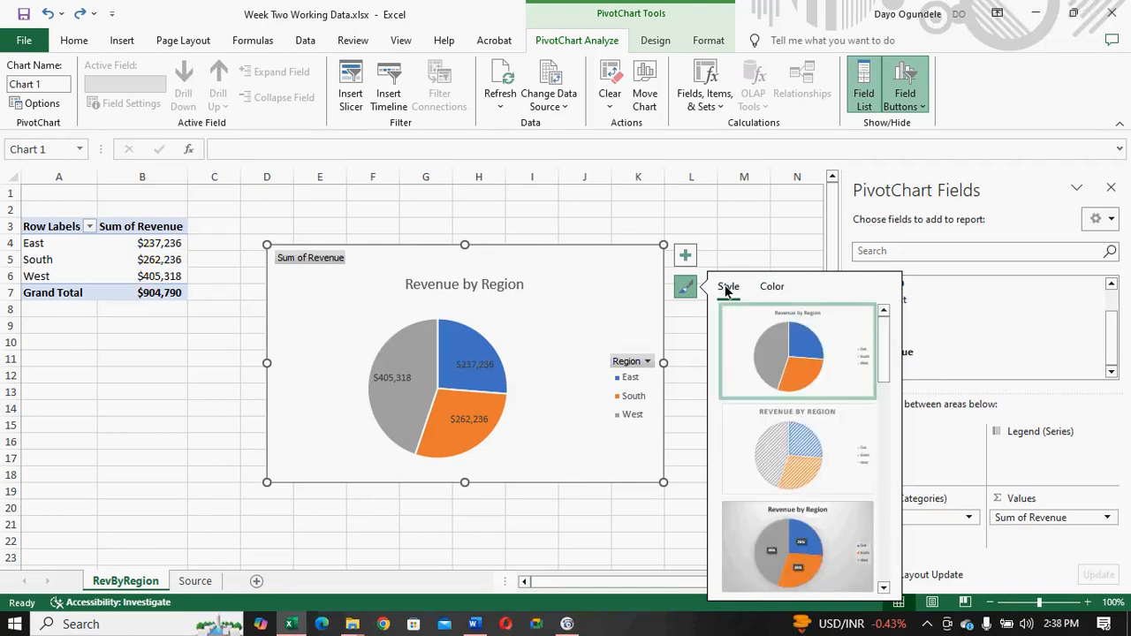
pyautogui.click(423, 355)
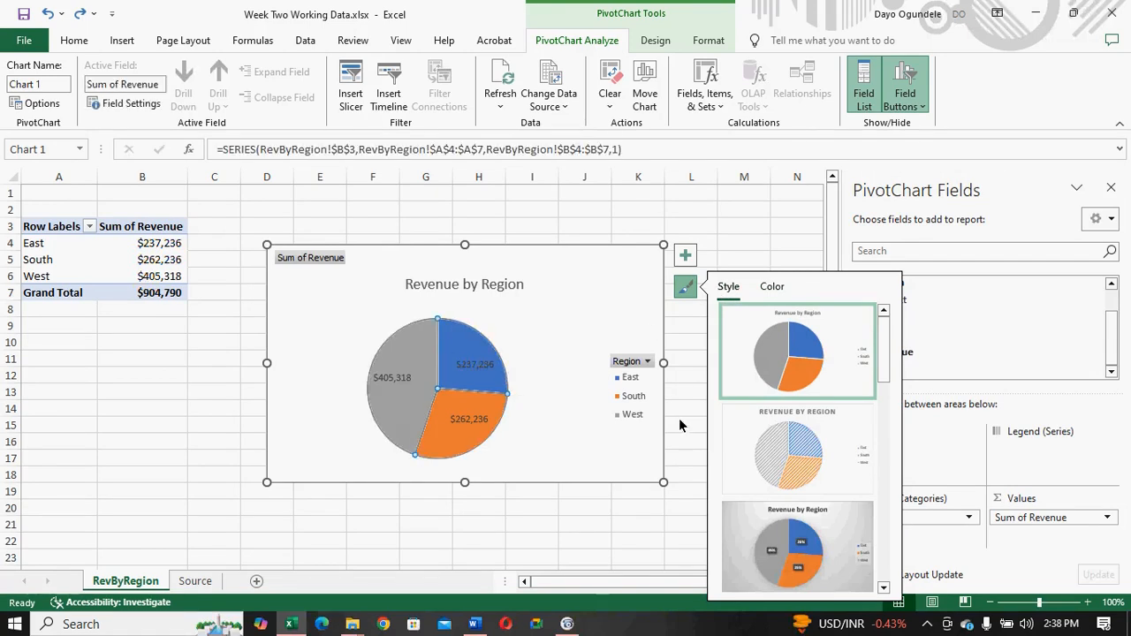
# - Fill the East slice of the Revenue by Region pie chart with the darkest orange theme shade
pyautogui.click(466, 360)
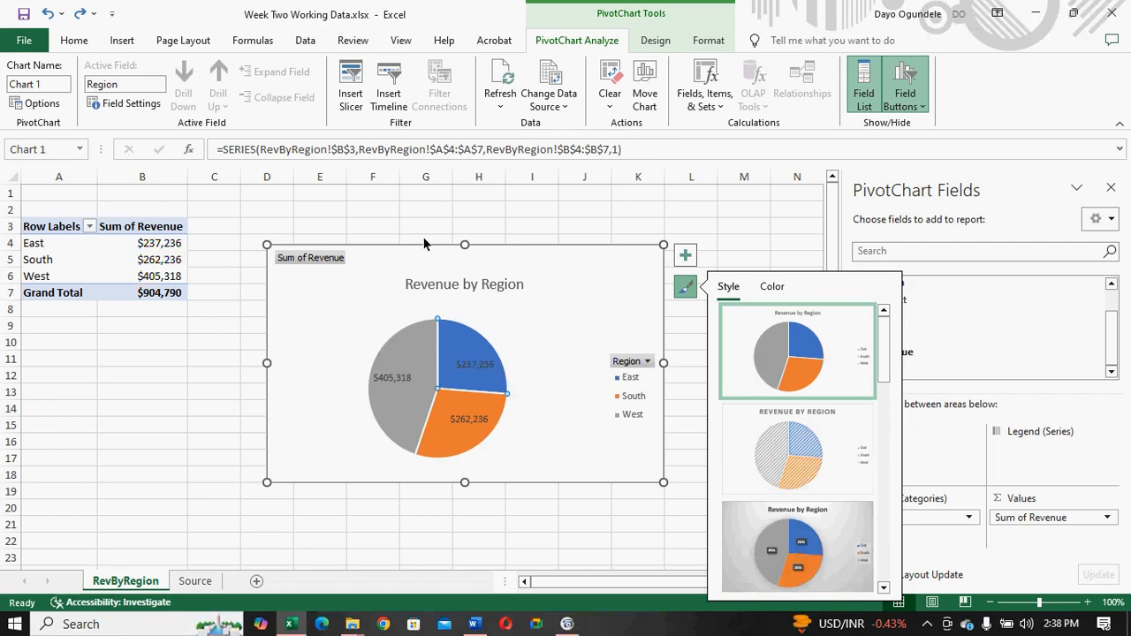
pyautogui.click(73, 43)
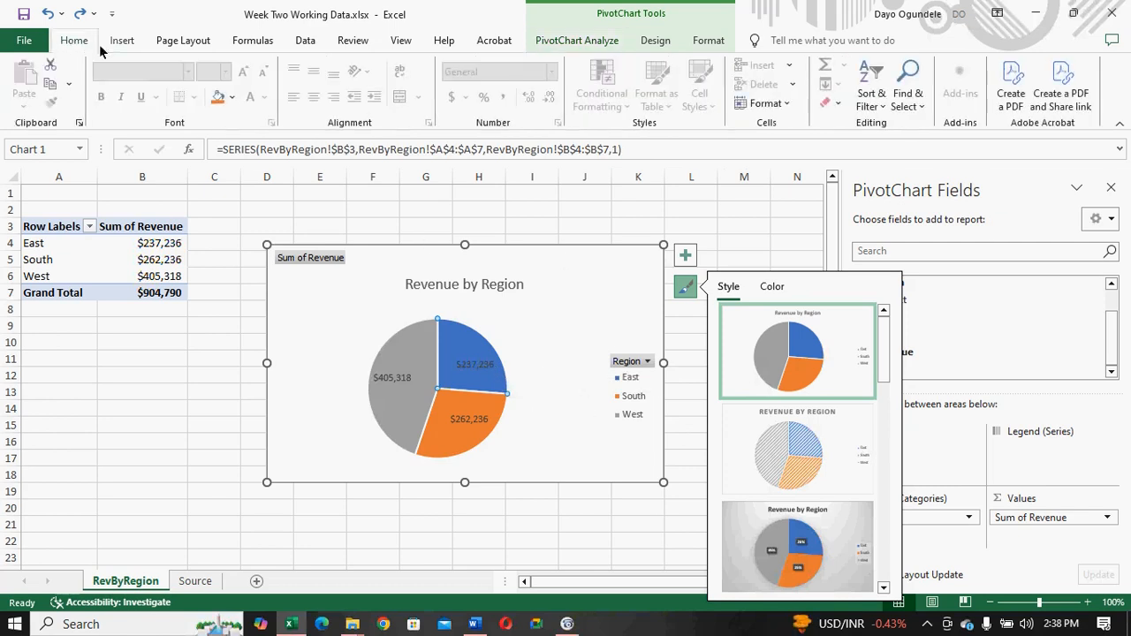
pyautogui.click(232, 99)
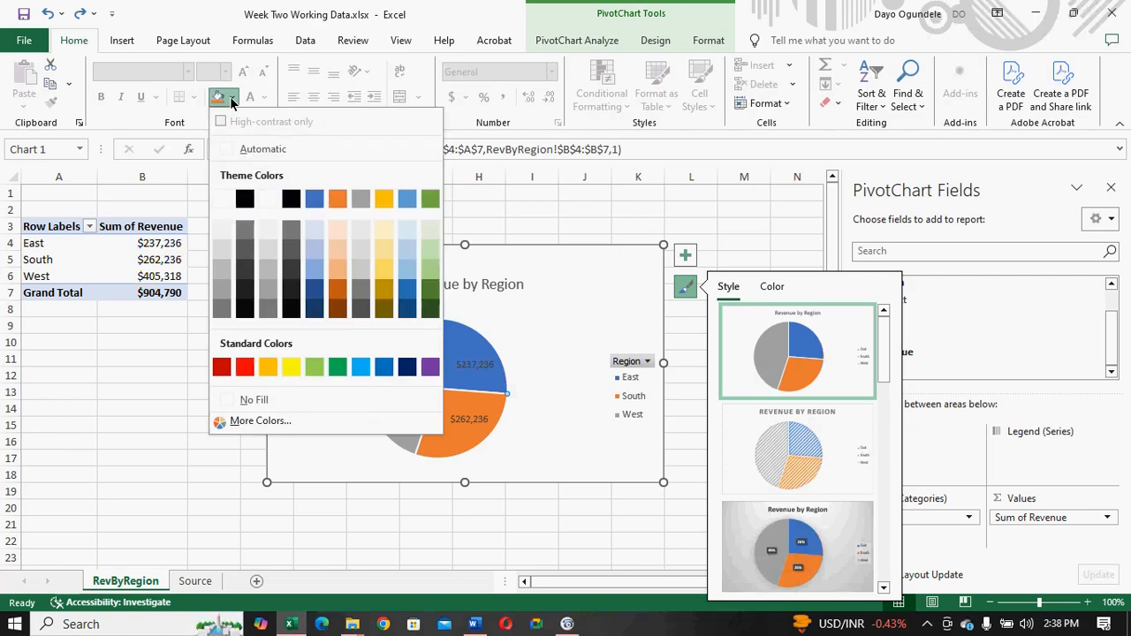
pyautogui.click(339, 307)
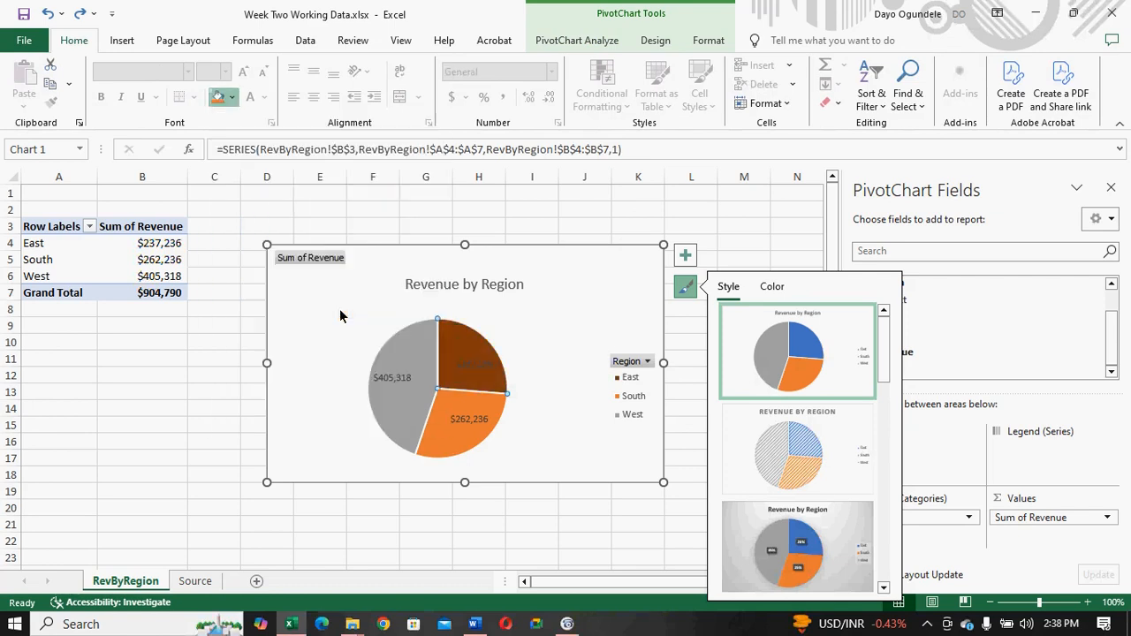
# - Fill the South slice of the pie chart with Orange, Accent 2, Darker 25%
pyautogui.click(465, 415)
pyautogui.click(450, 403)
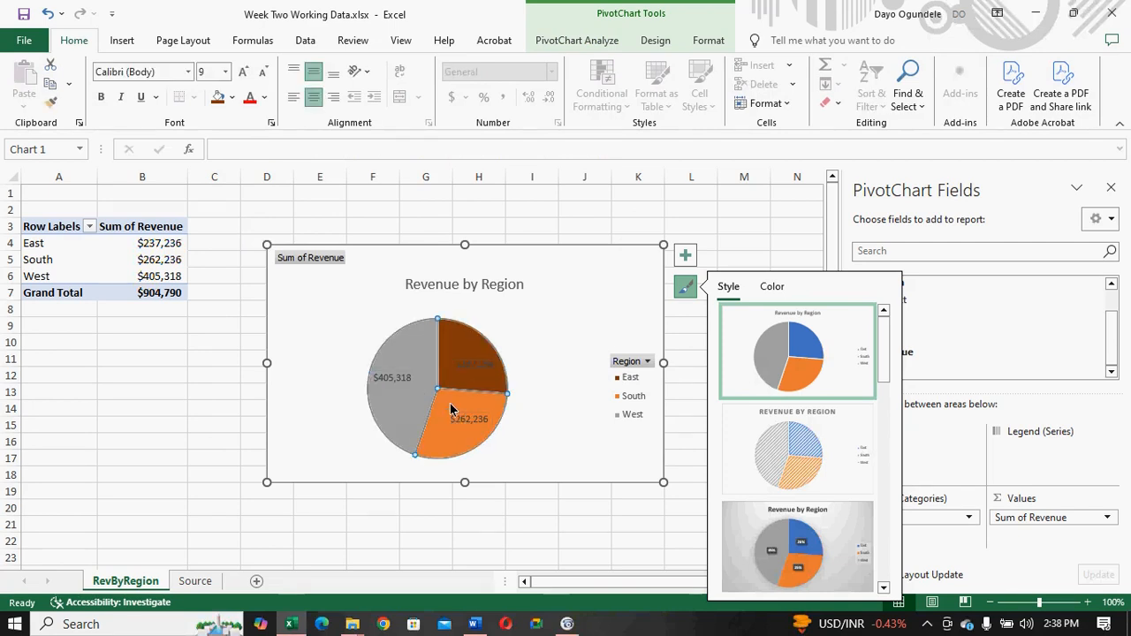
pyautogui.click(233, 98)
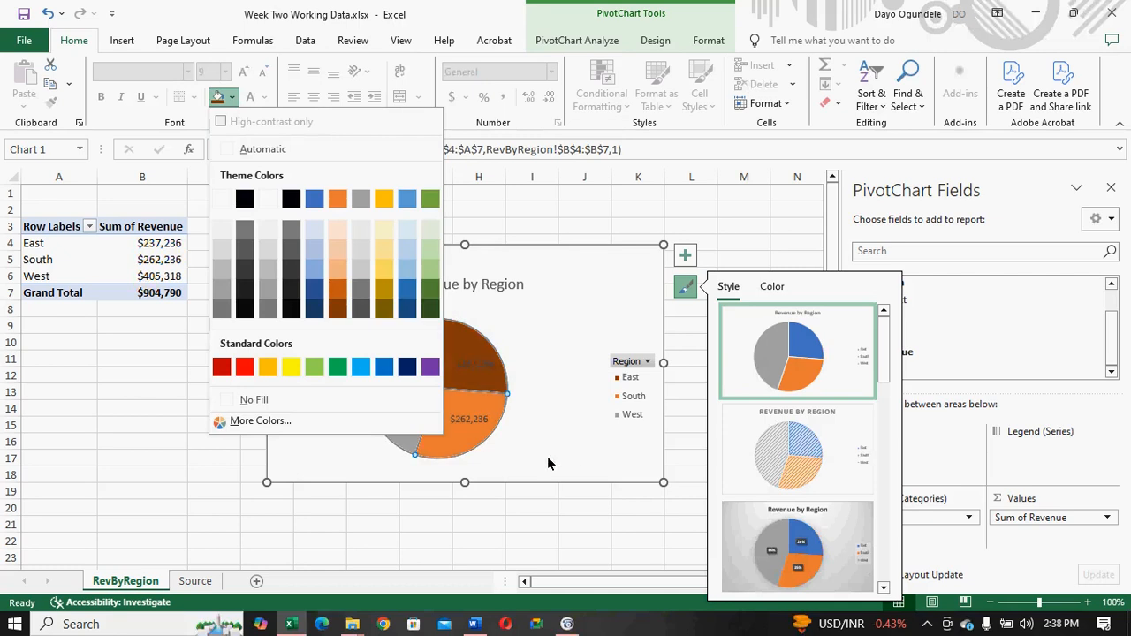
pyautogui.press('Escape')
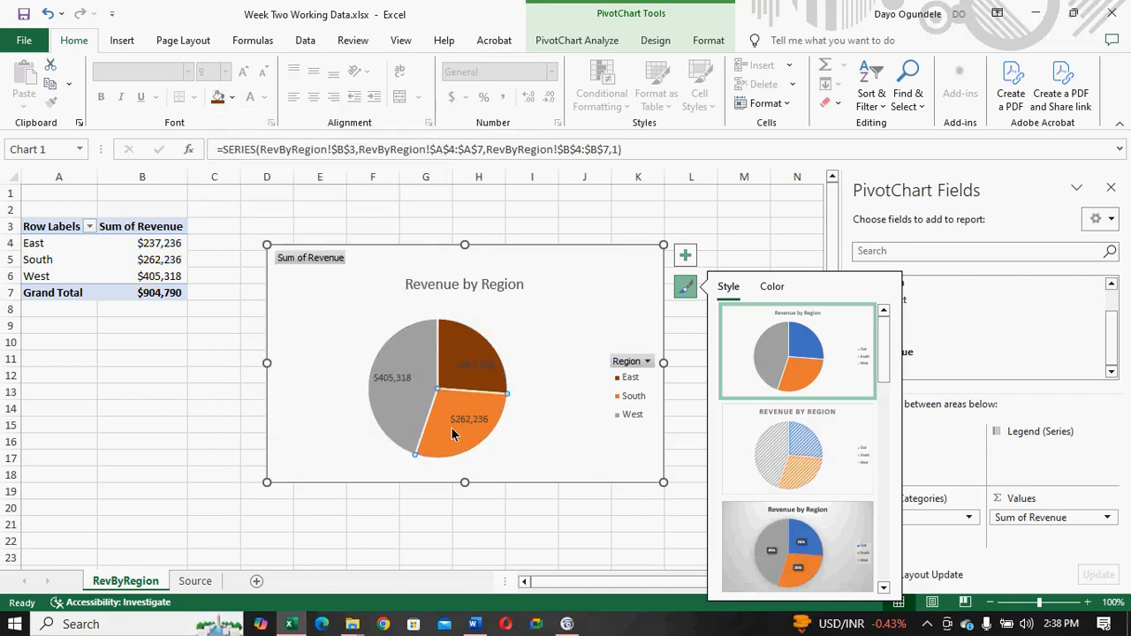
pyautogui.click(232, 97)
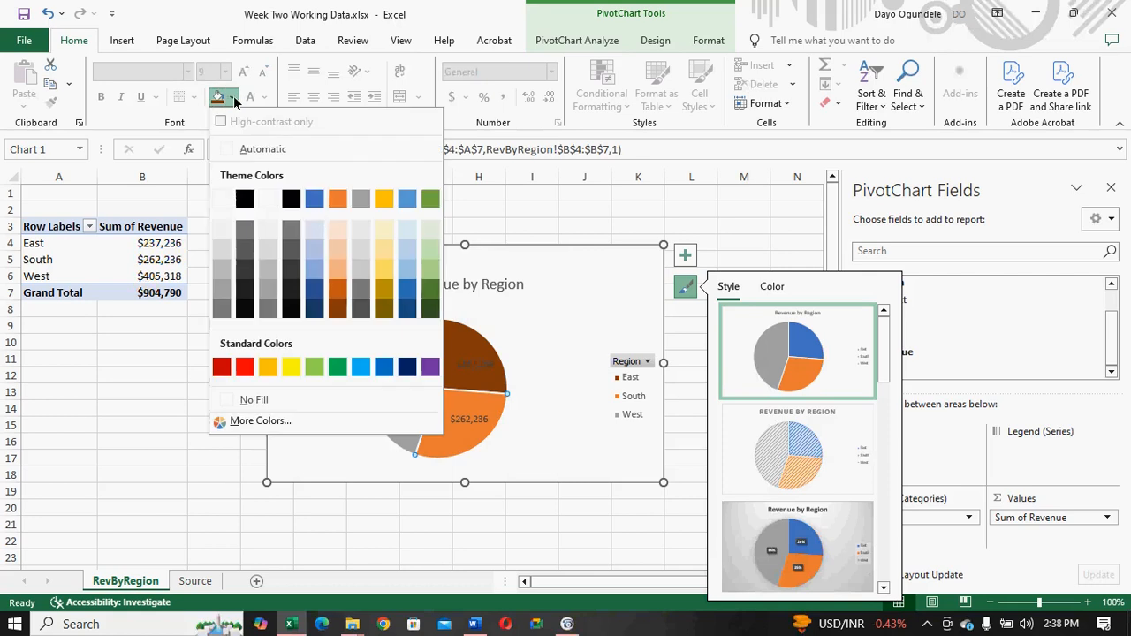
pyautogui.click(336, 290)
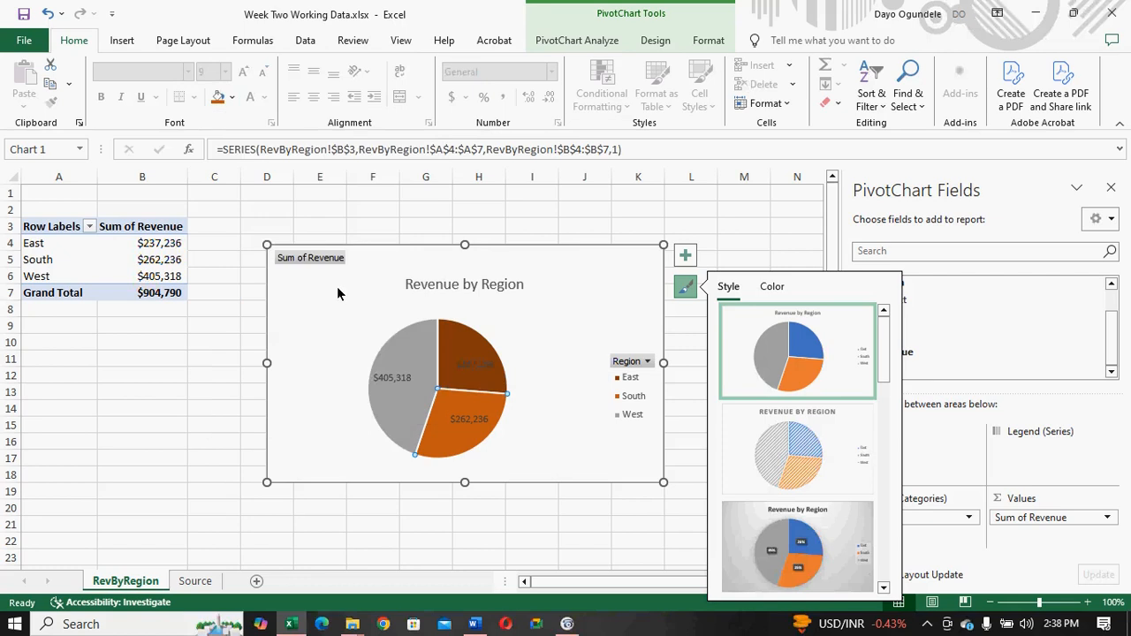
# - Fill only the West slice of the pie chart with Orange, Accent 2, Lighter 40%
pyautogui.click(412, 378)
pyautogui.click(409, 354)
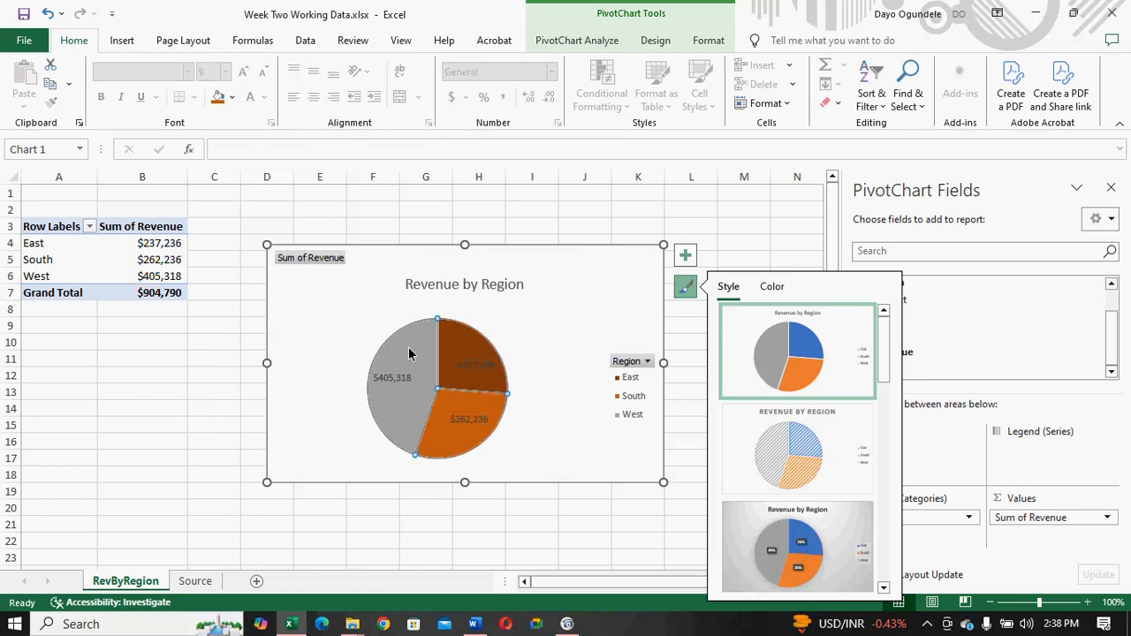
pyautogui.click(232, 97)
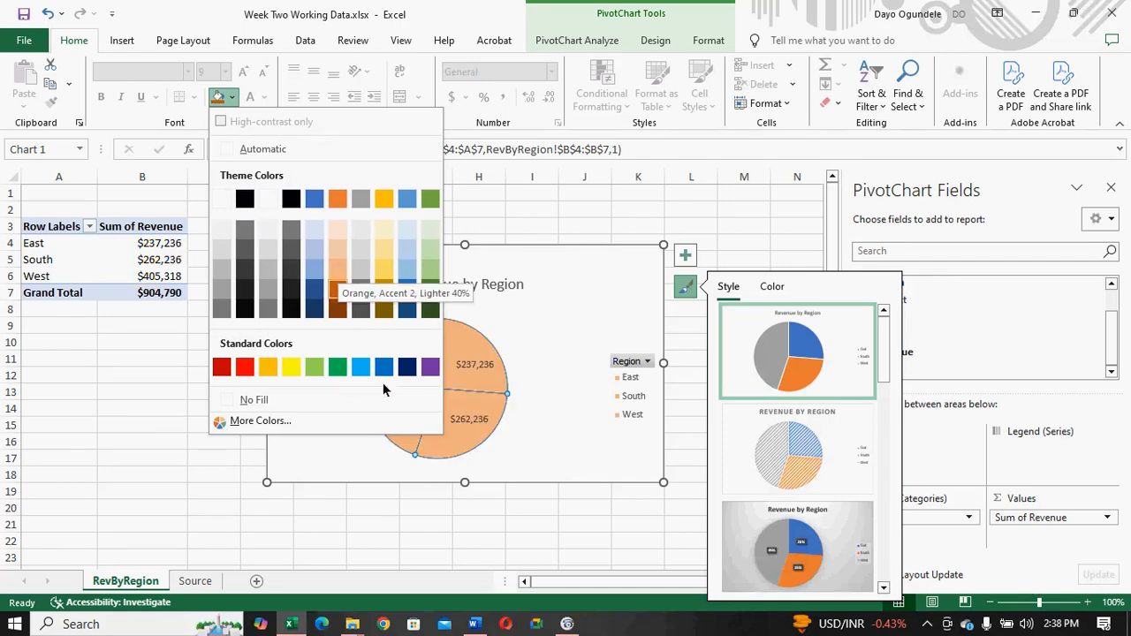
pyautogui.click(517, 435)
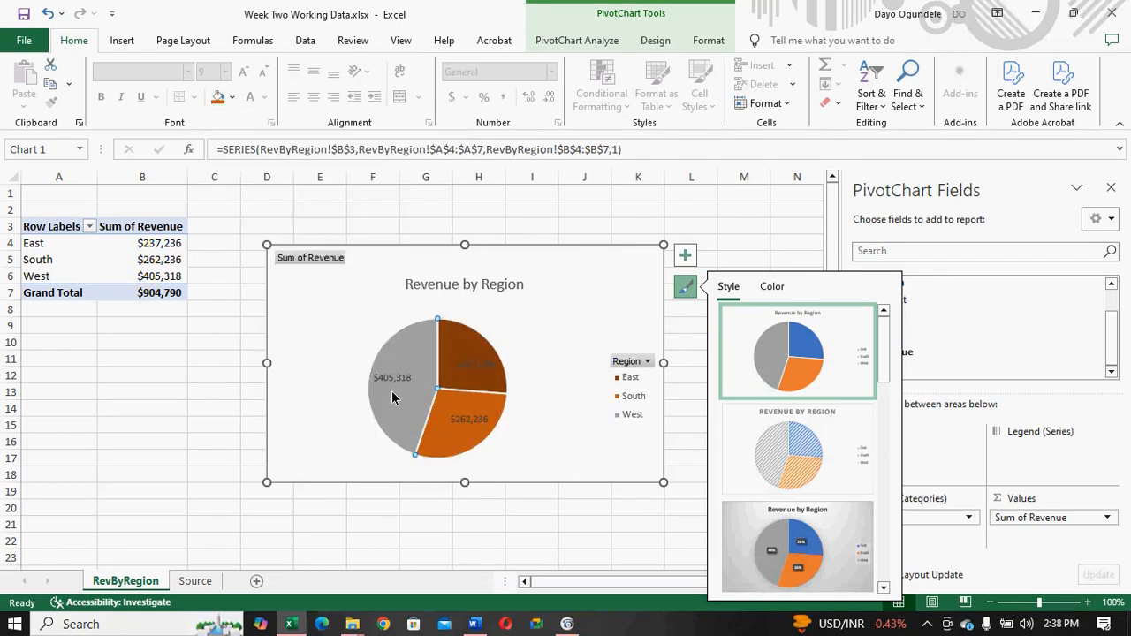
pyautogui.click(231, 97)
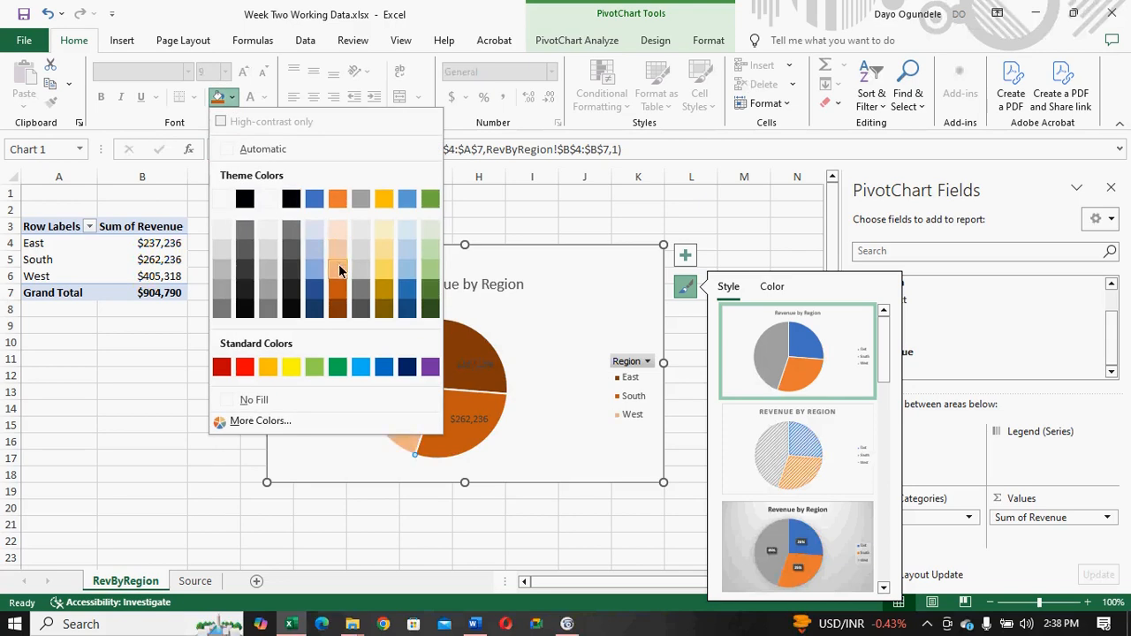
pyautogui.click(338, 264)
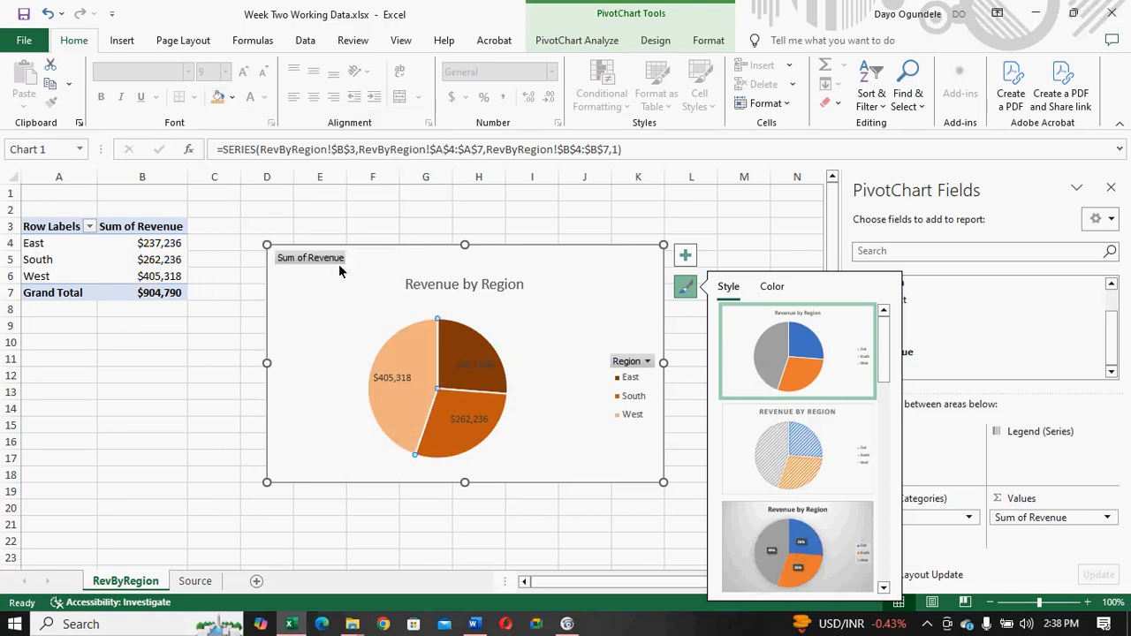
# - Make the pie chart's data labels white and bold
pyautogui.click(483, 372)
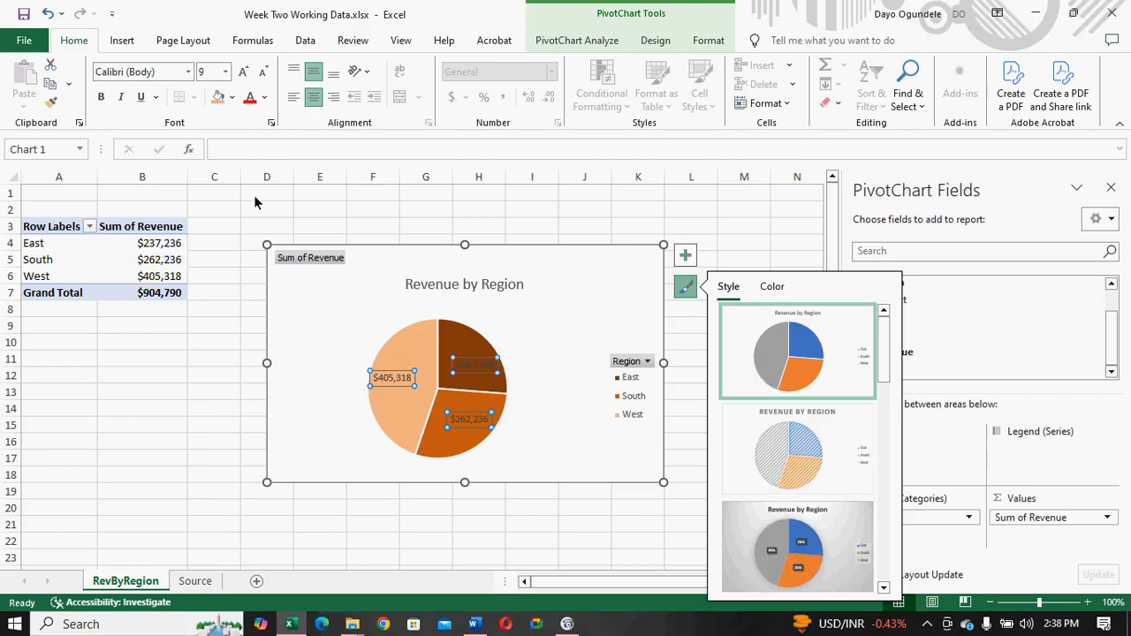
pyautogui.click(265, 100)
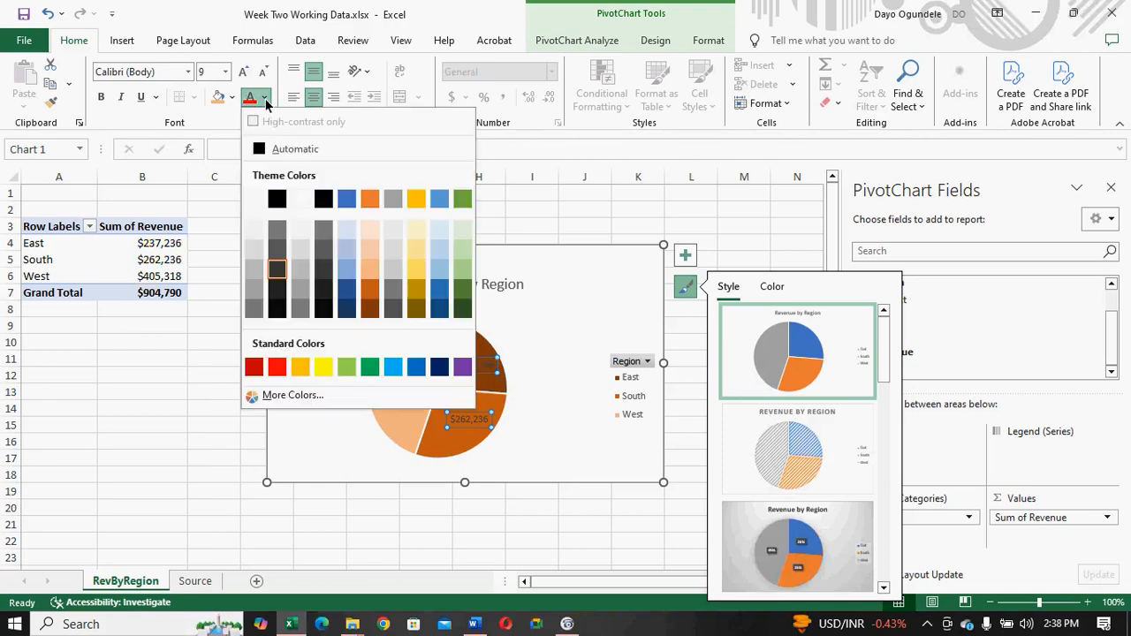
pyautogui.click(254, 199)
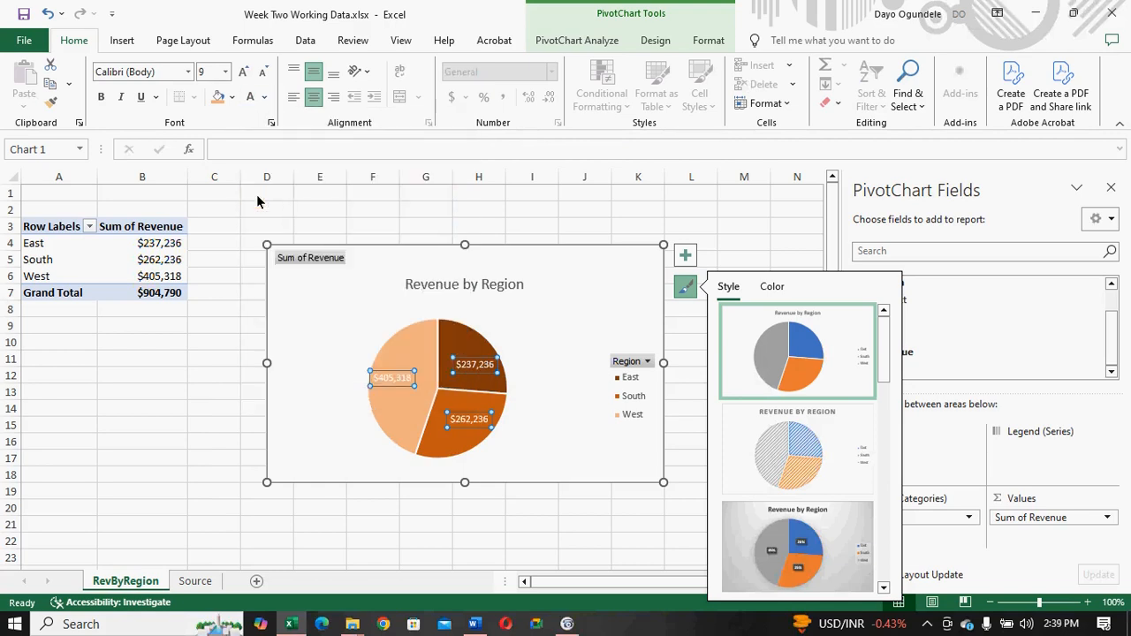
pyautogui.hotkey('ctrl', 'b')
pyautogui.click(546, 339)
# - Format the chart title "Revenue by Region" in the darkest green theme color and bold
pyautogui.click(477, 290)
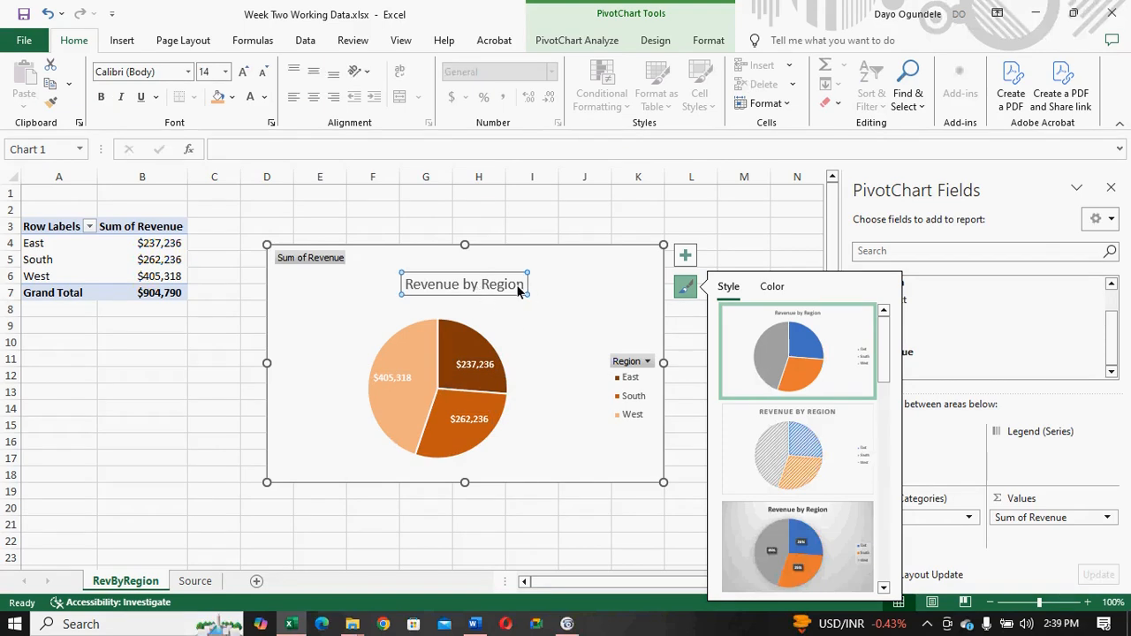
pyautogui.doubleClick(520, 292)
pyautogui.hotkey('ctrl', 'a')
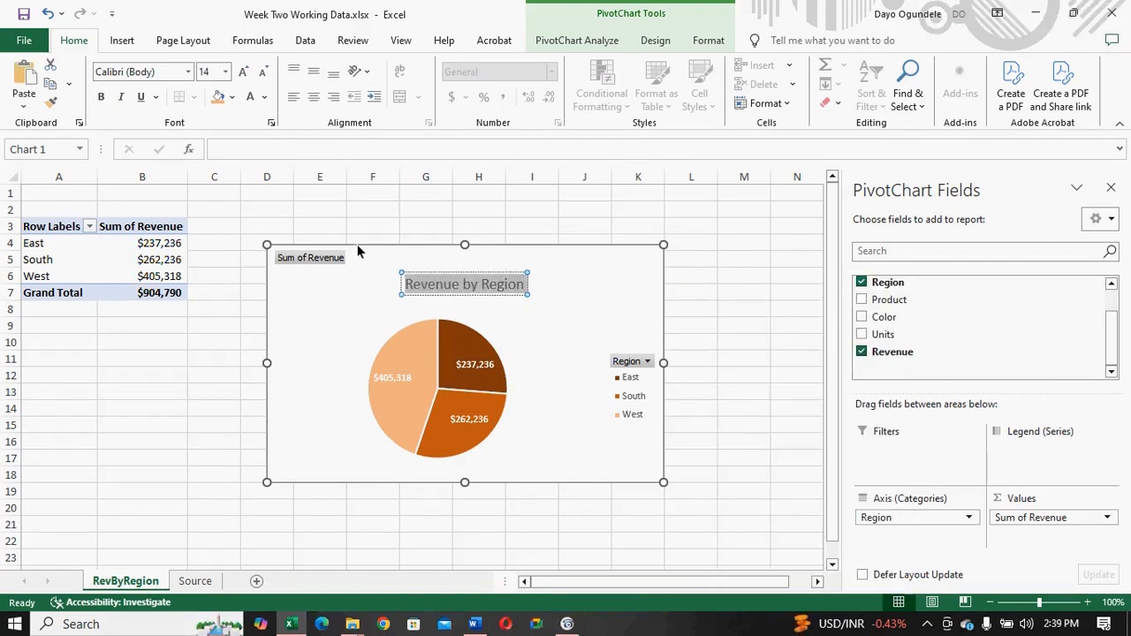
pyautogui.click(233, 99)
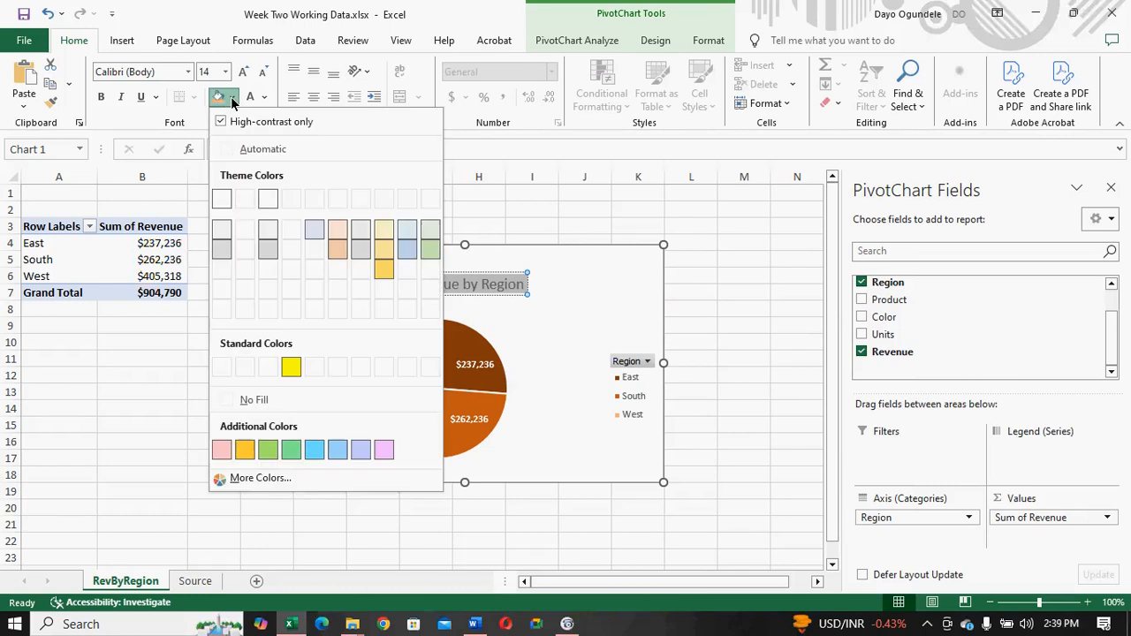
pyautogui.click(233, 100)
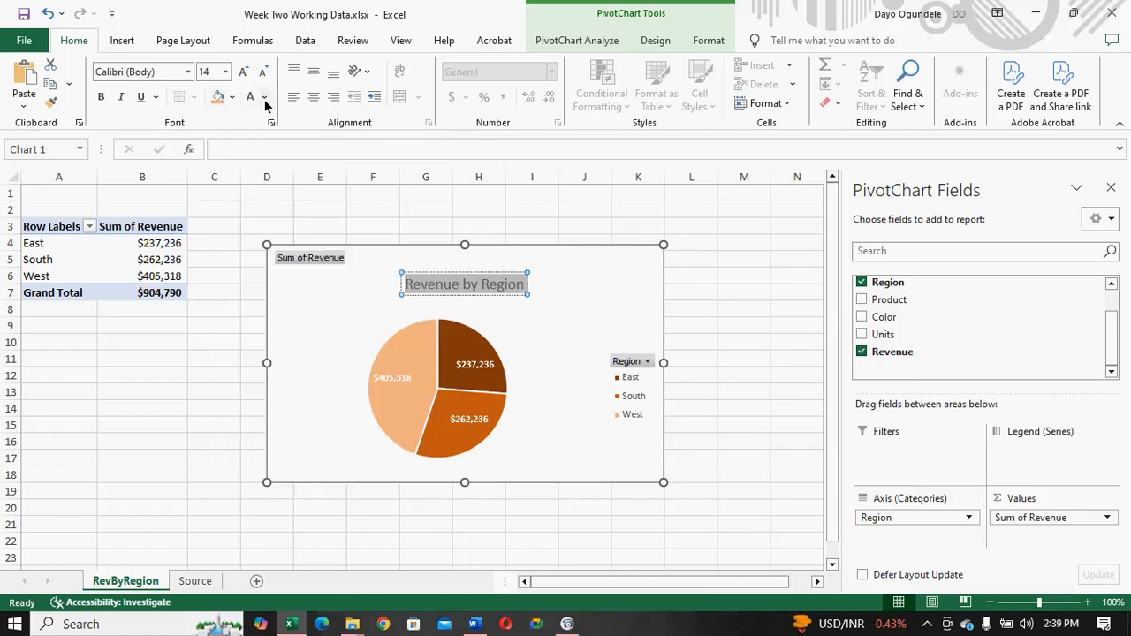
pyautogui.click(264, 99)
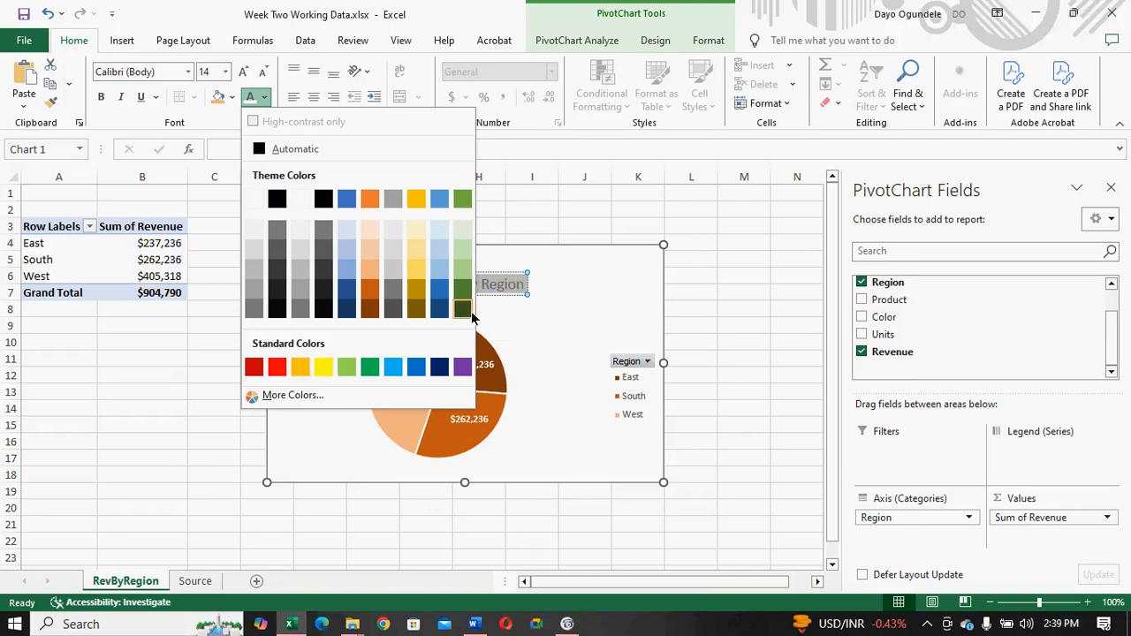
pyautogui.press('Escape')
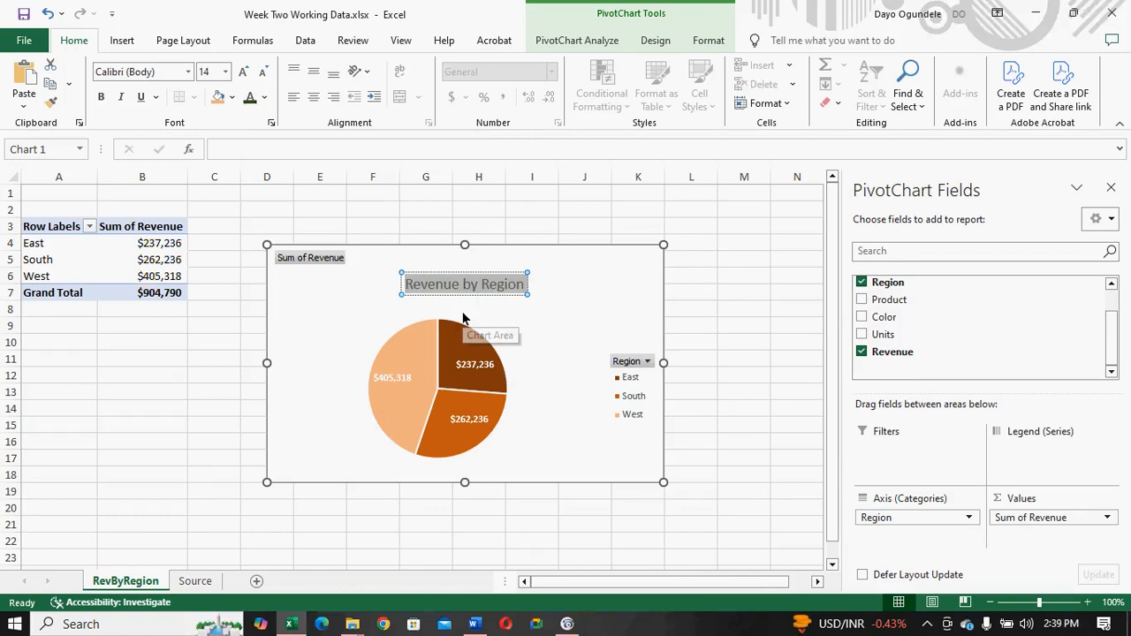
pyautogui.click(263, 103)
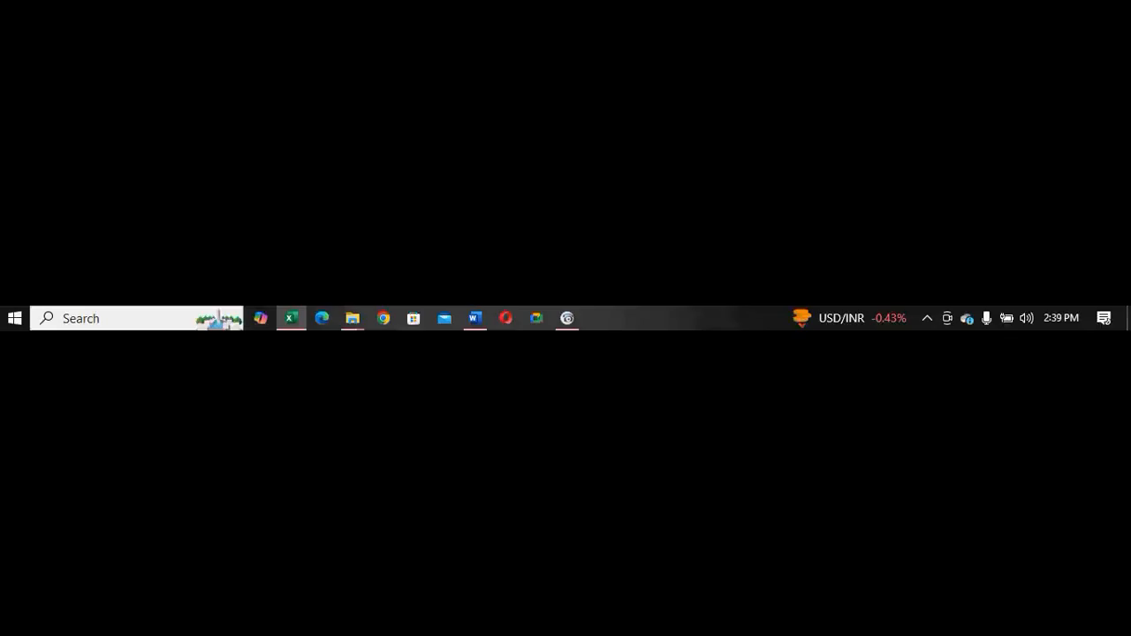
pyautogui.press('Escape')
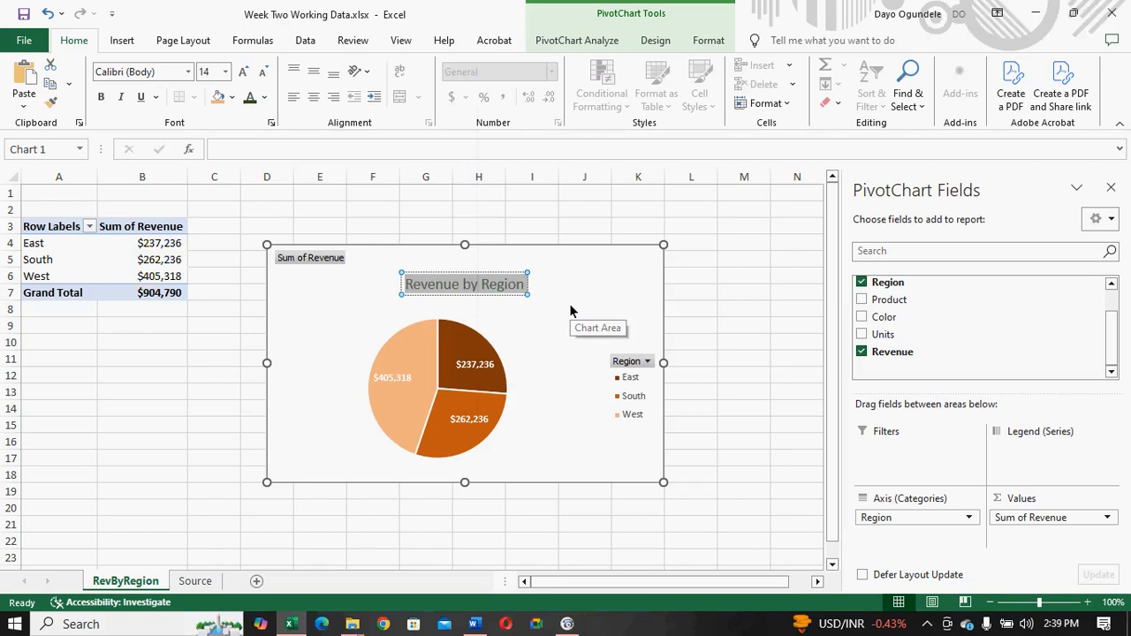
pyautogui.hotkey('ctrl', 'b')
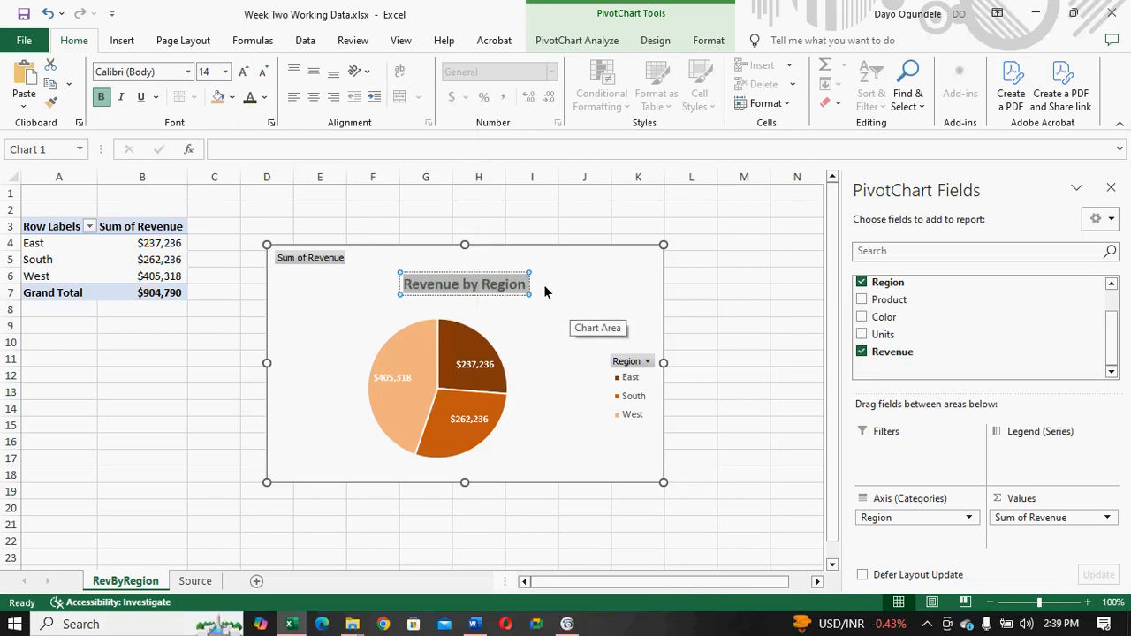
pyautogui.click(544, 290)
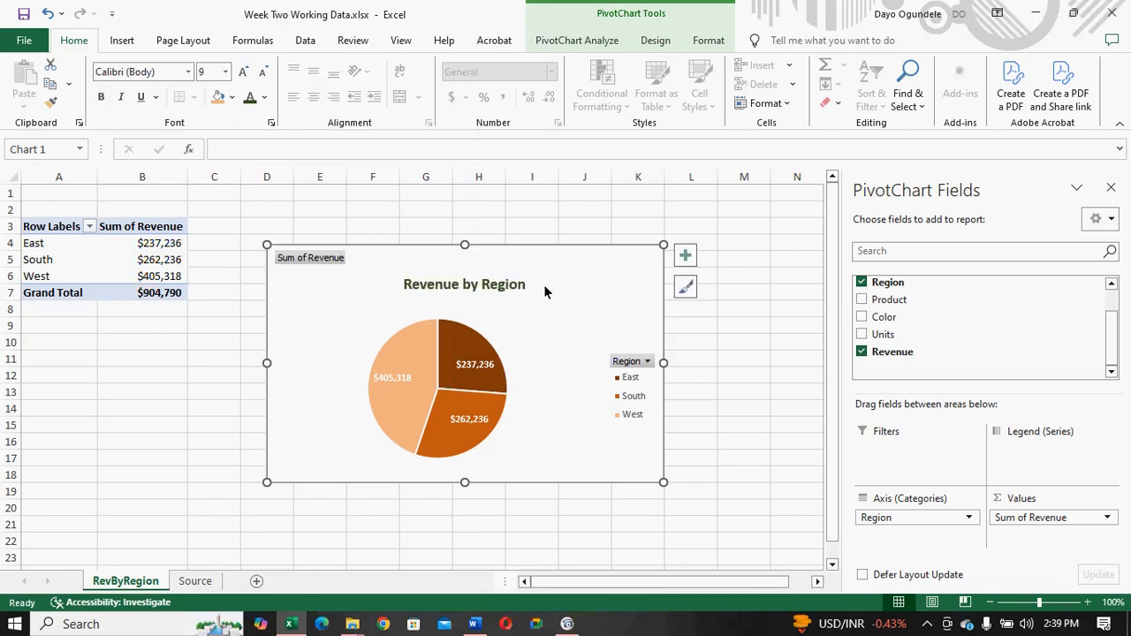
# - Review the options of the Sum of Revenue field button and the styles and color schemes available for the pie chart
pyautogui.click(300, 258)
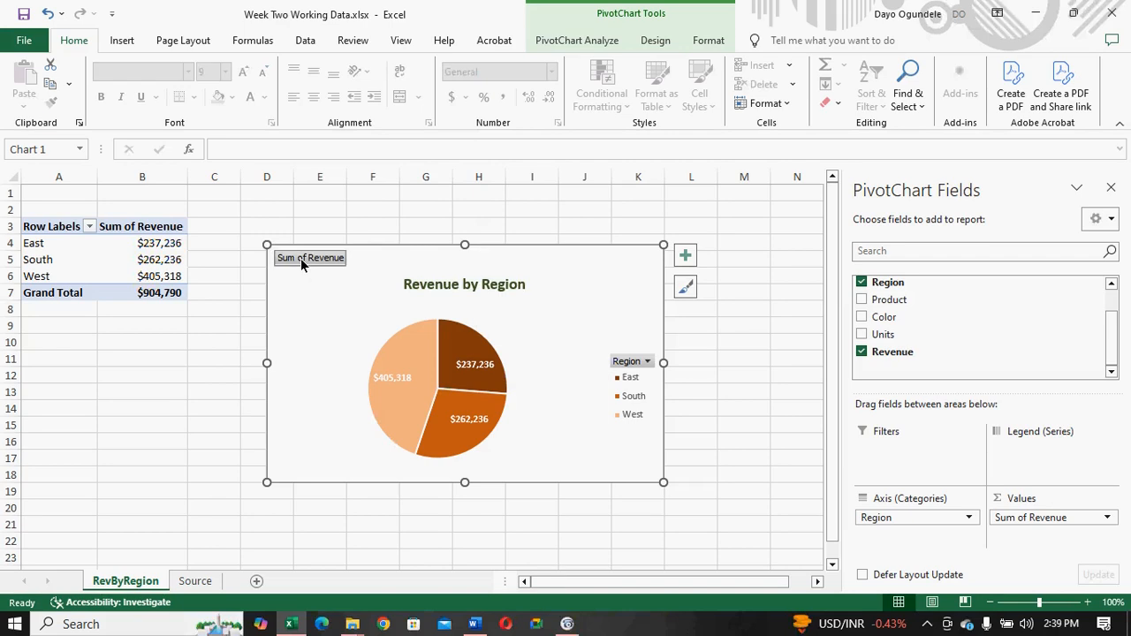
pyautogui.rightClick(300, 258)
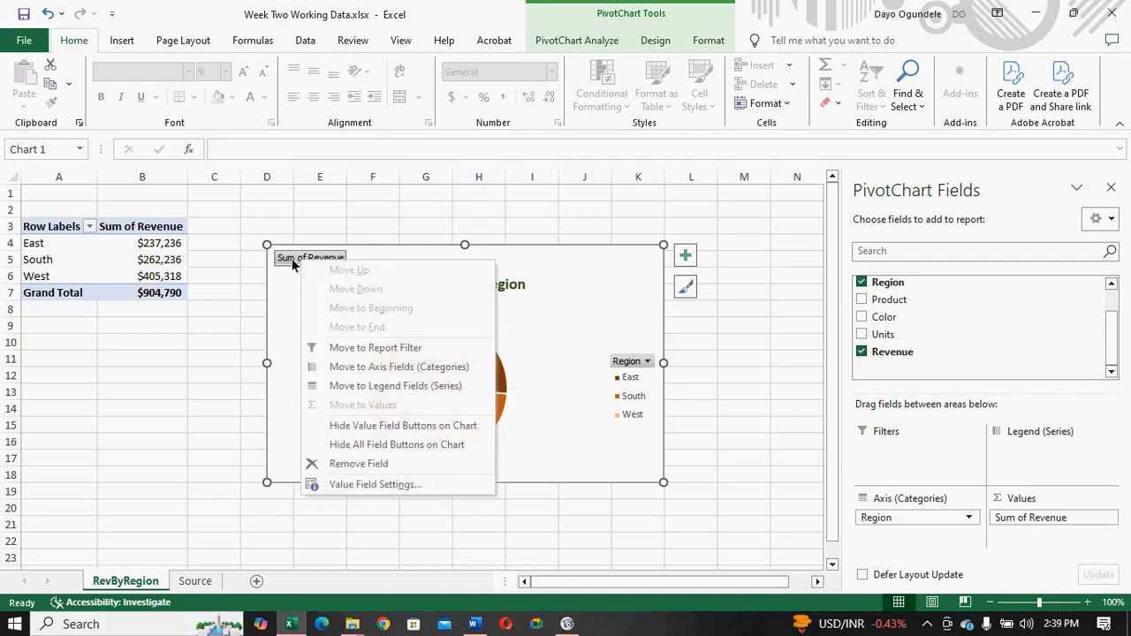
pyautogui.press('Escape')
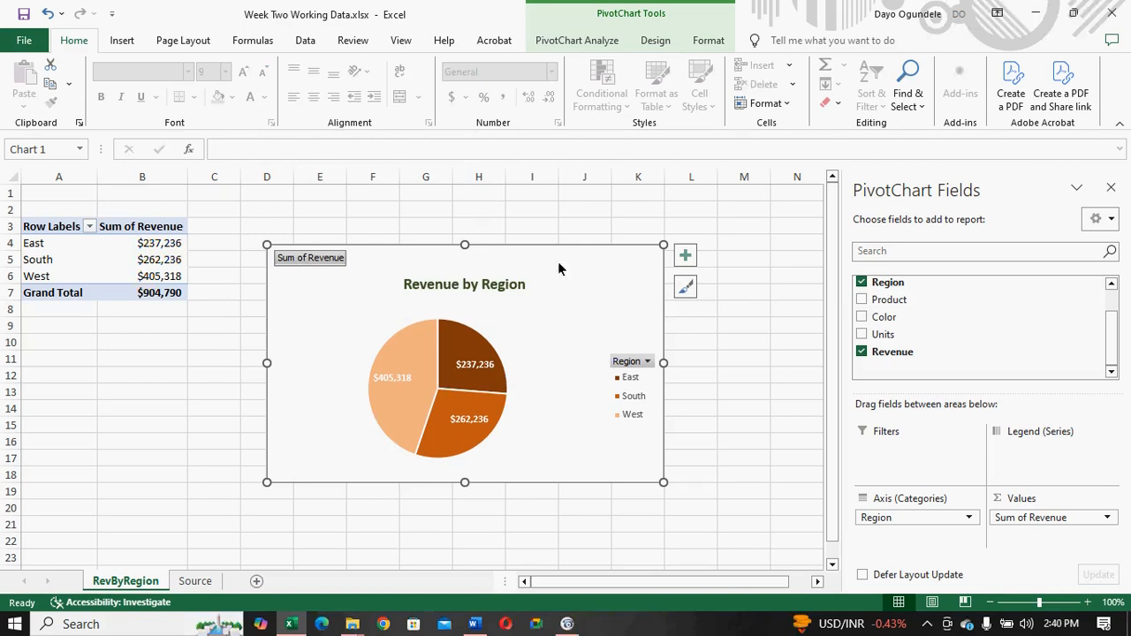
pyautogui.click(687, 290)
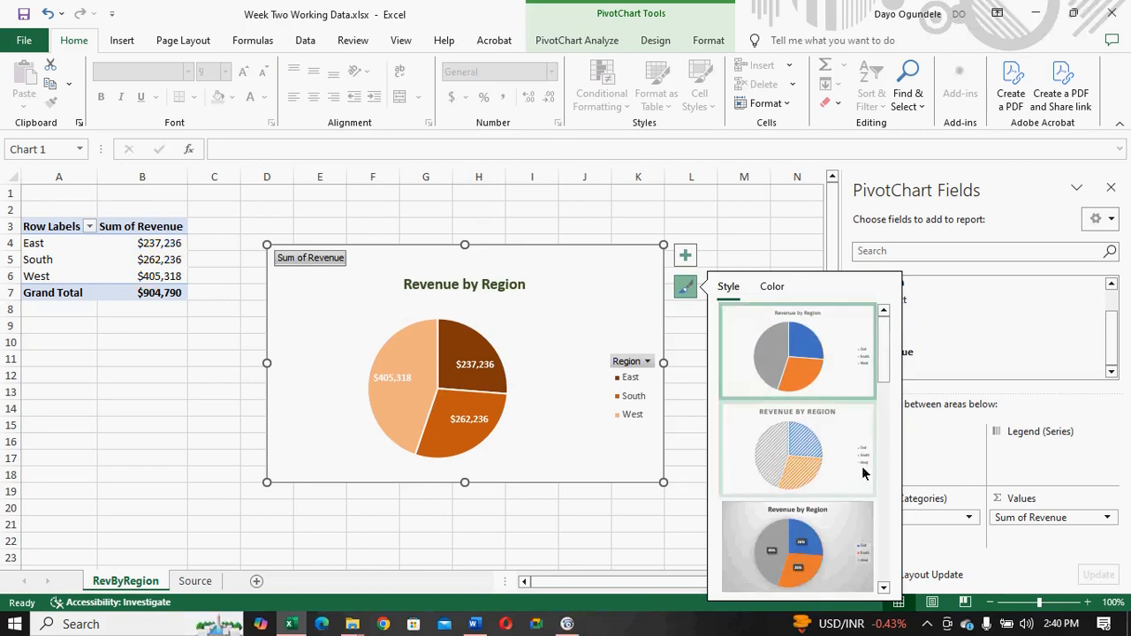
pyautogui.moveTo(887, 357); pyautogui.dragTo(882, 314)
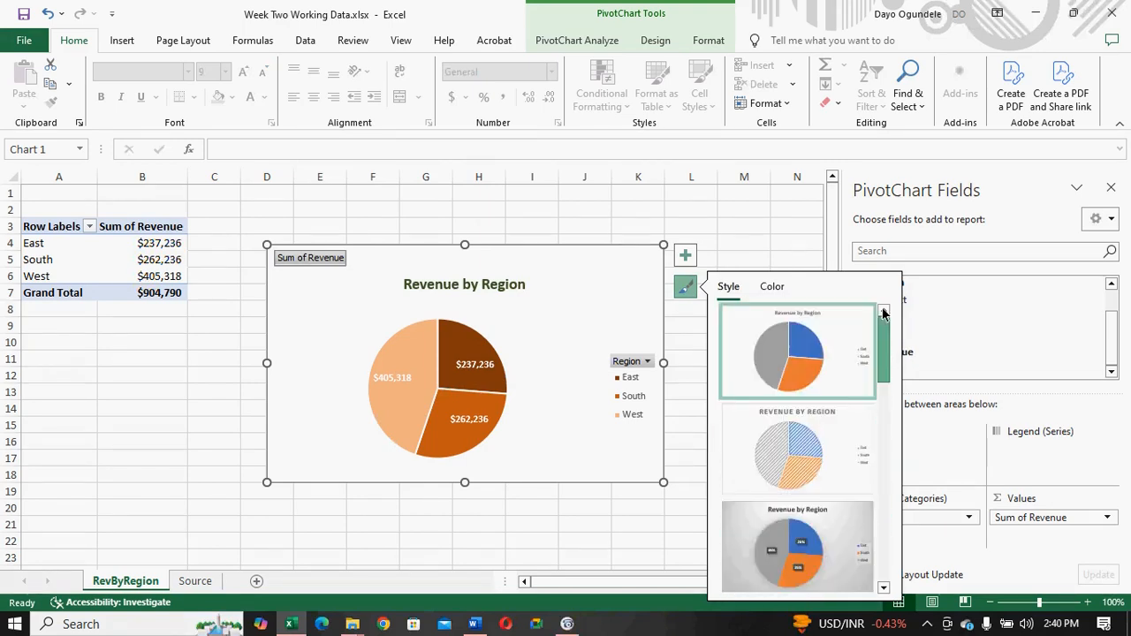
pyautogui.click(772, 288)
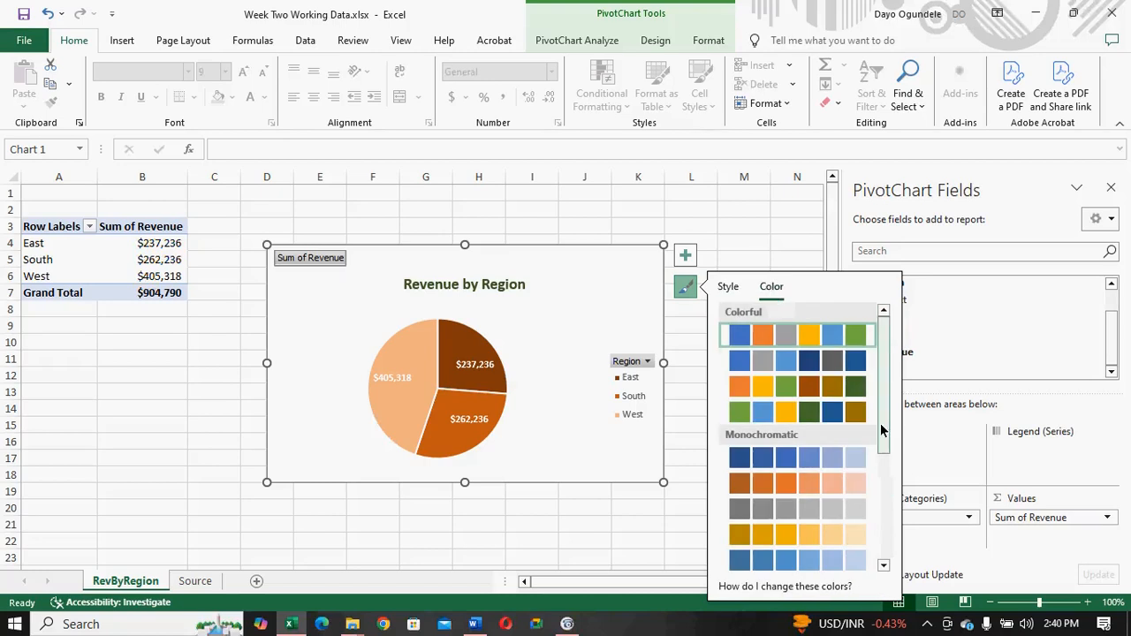
pyautogui.moveTo(880, 423)
pyautogui.mouseDown()
pyautogui.moveTo(872, 538)
pyautogui.moveTo(880, 415)
pyautogui.mouseUp()
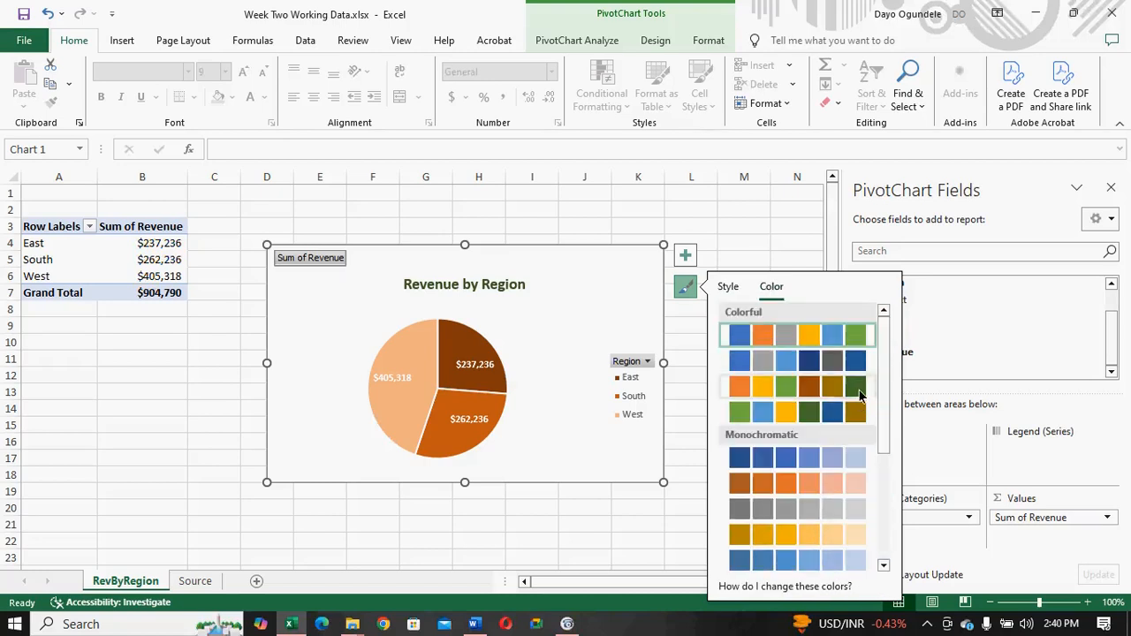
# - Review the placement options for the pie chart's title and data labels
pyautogui.click(685, 256)
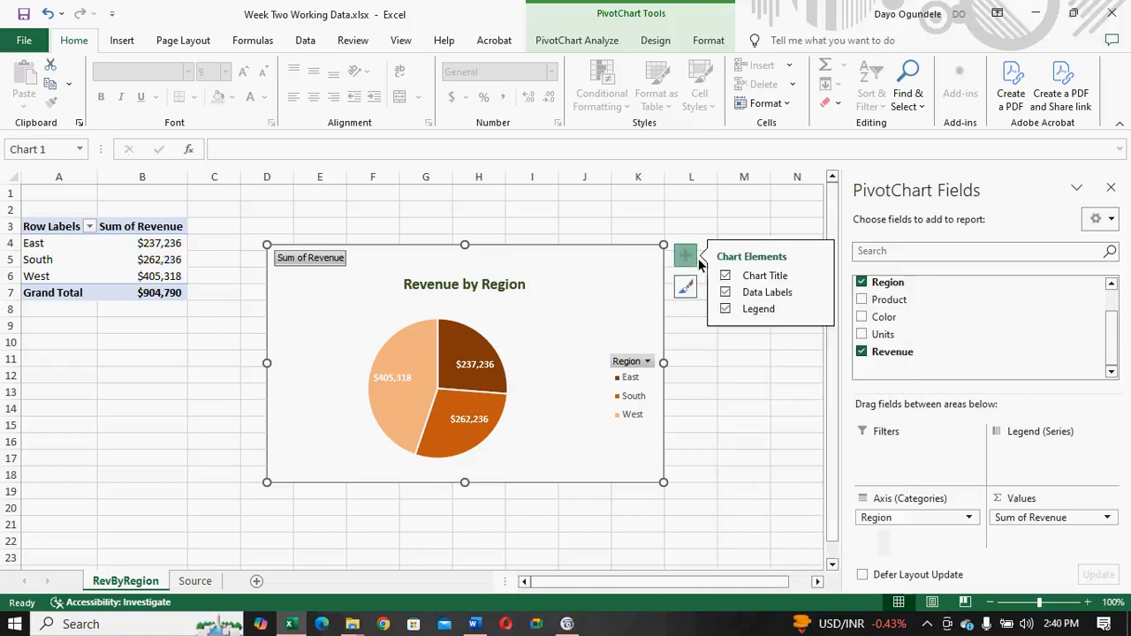
pyautogui.click(816, 276)
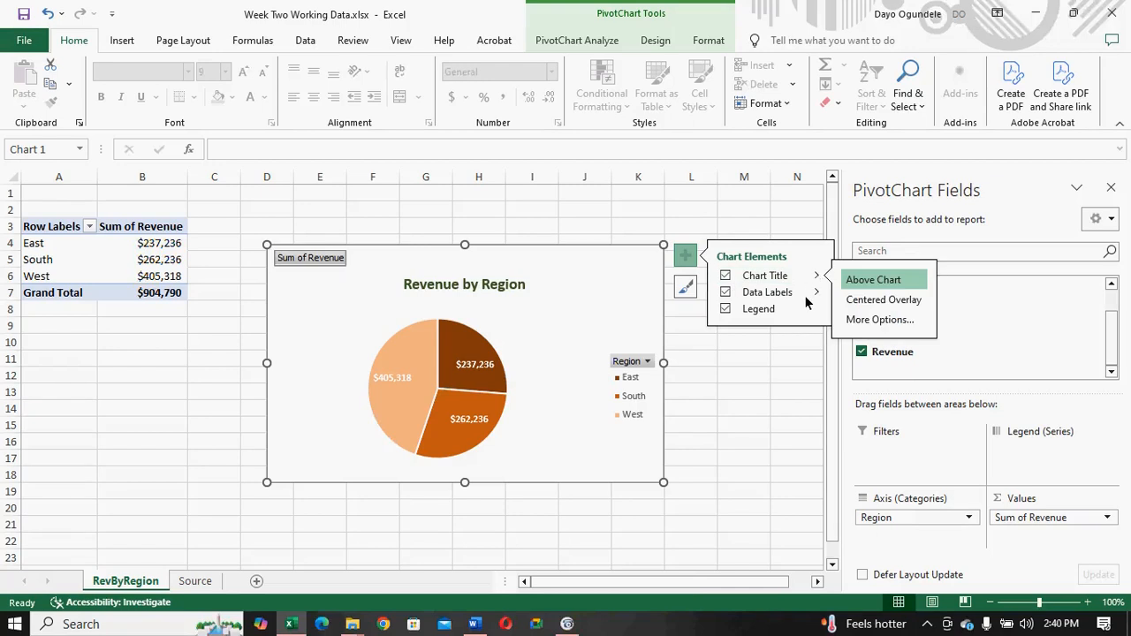
pyautogui.click(816, 293)
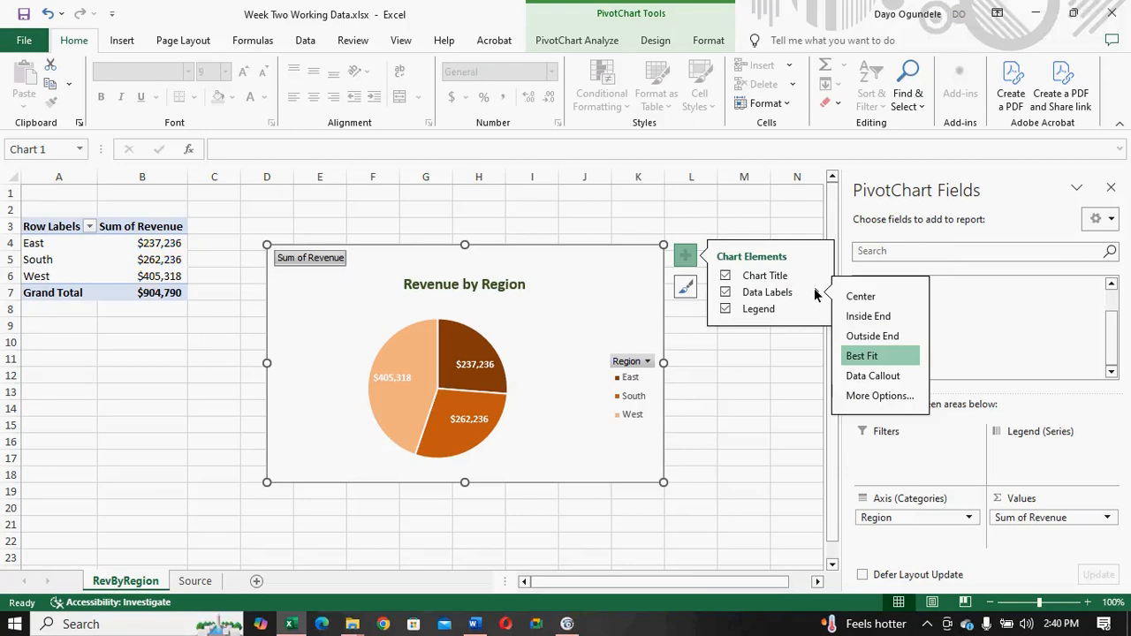
pyautogui.click(814, 289)
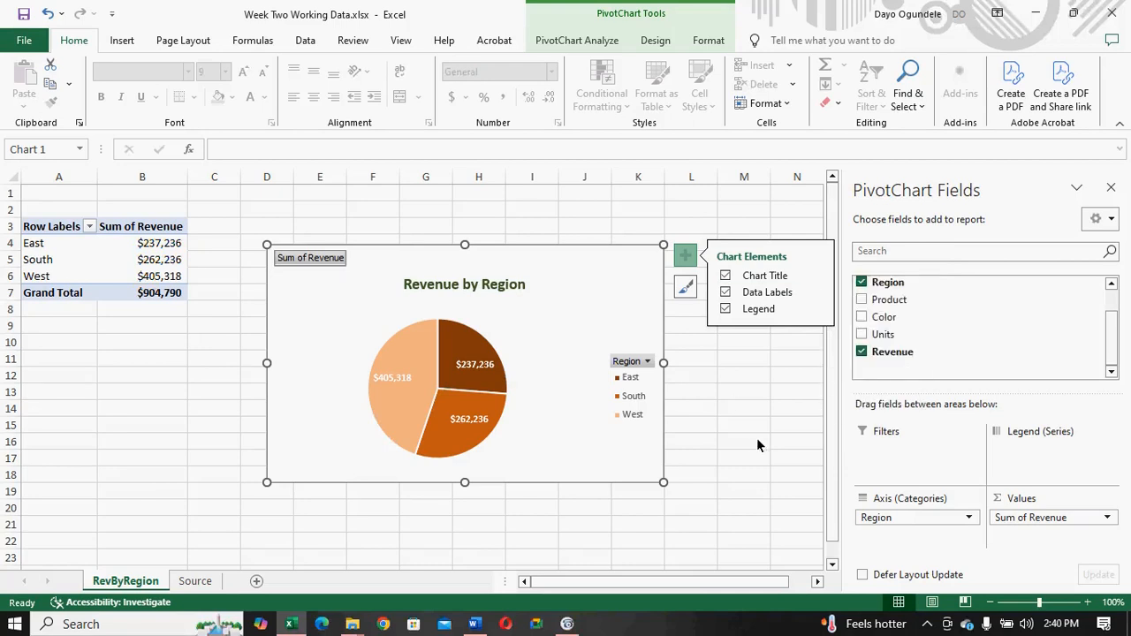
# - Try hiding the value field buttons on the pie chart, and undo the change
pyautogui.click(379, 351)
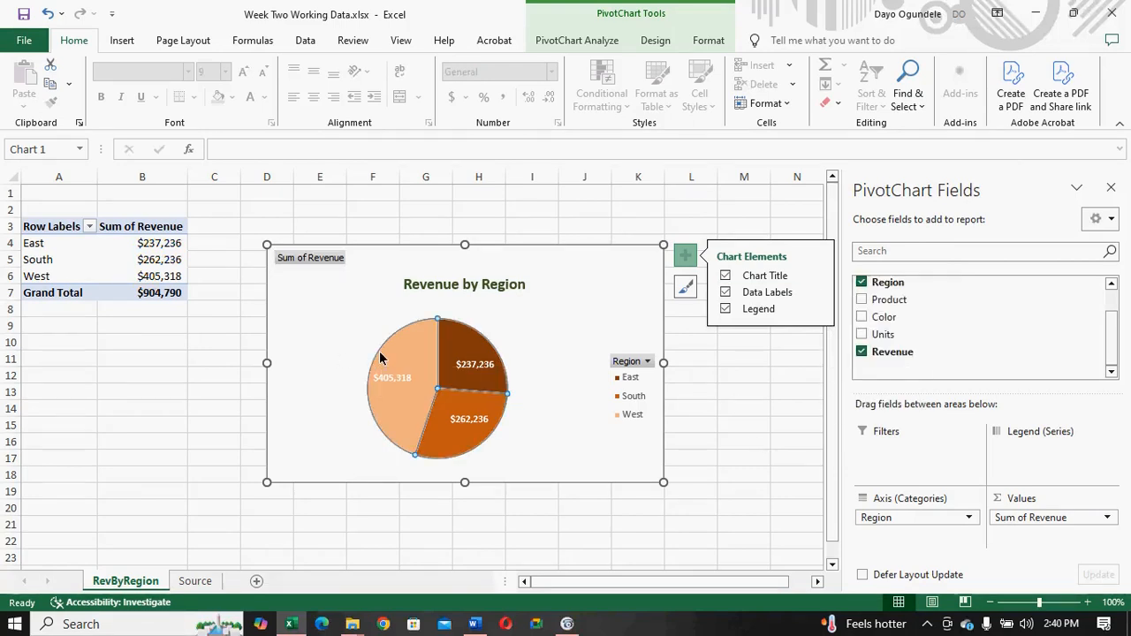
pyautogui.click(309, 258)
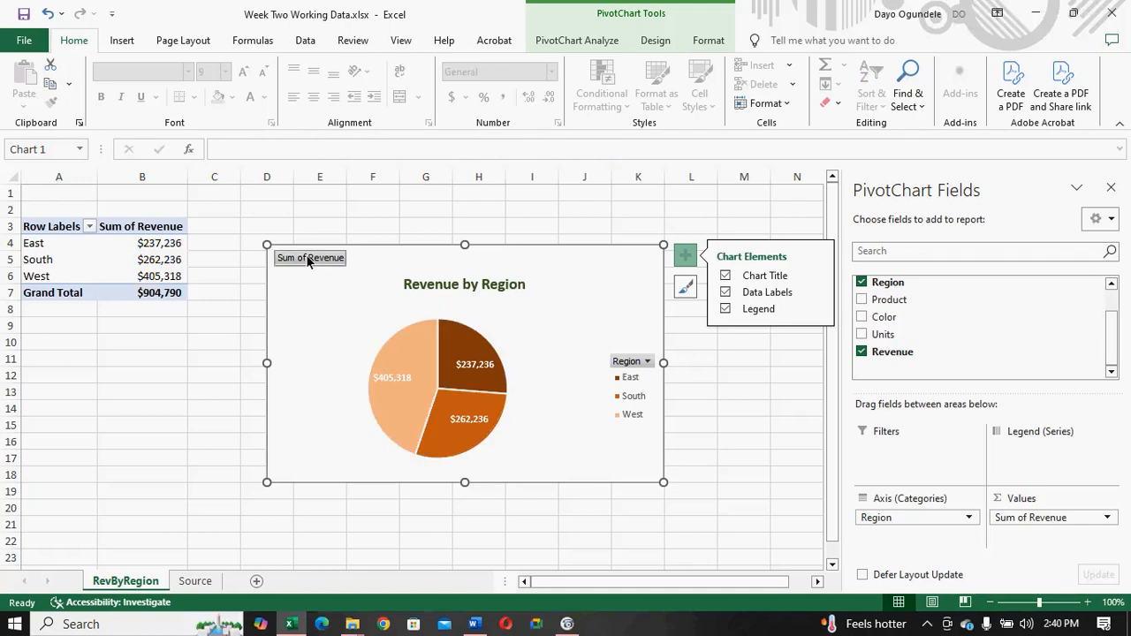
pyautogui.click(308, 258)
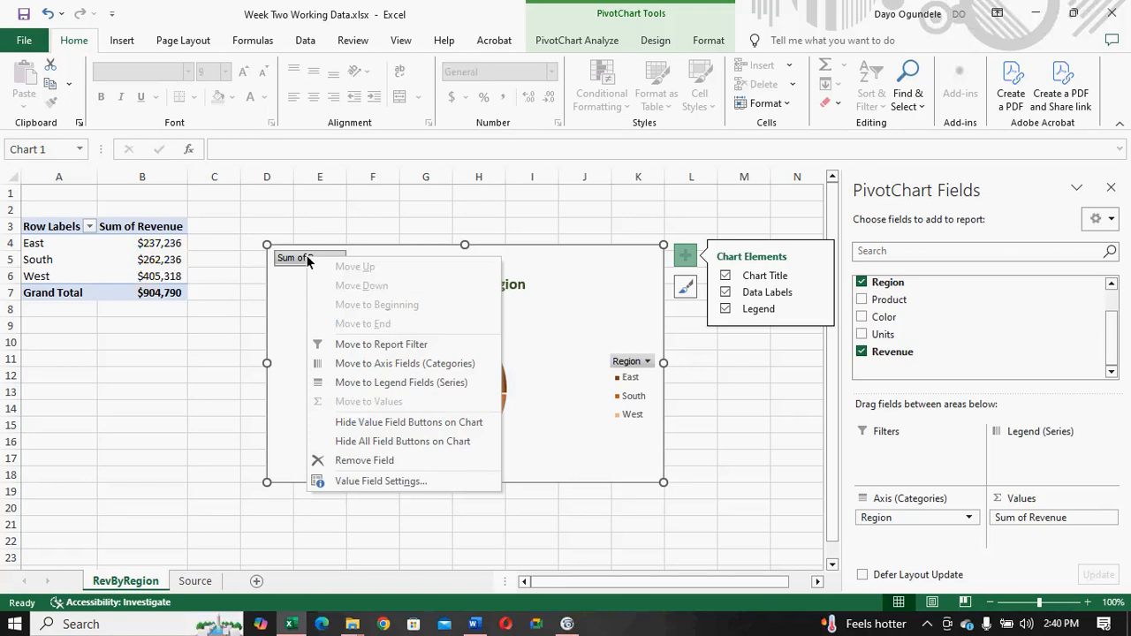
pyautogui.click(356, 422)
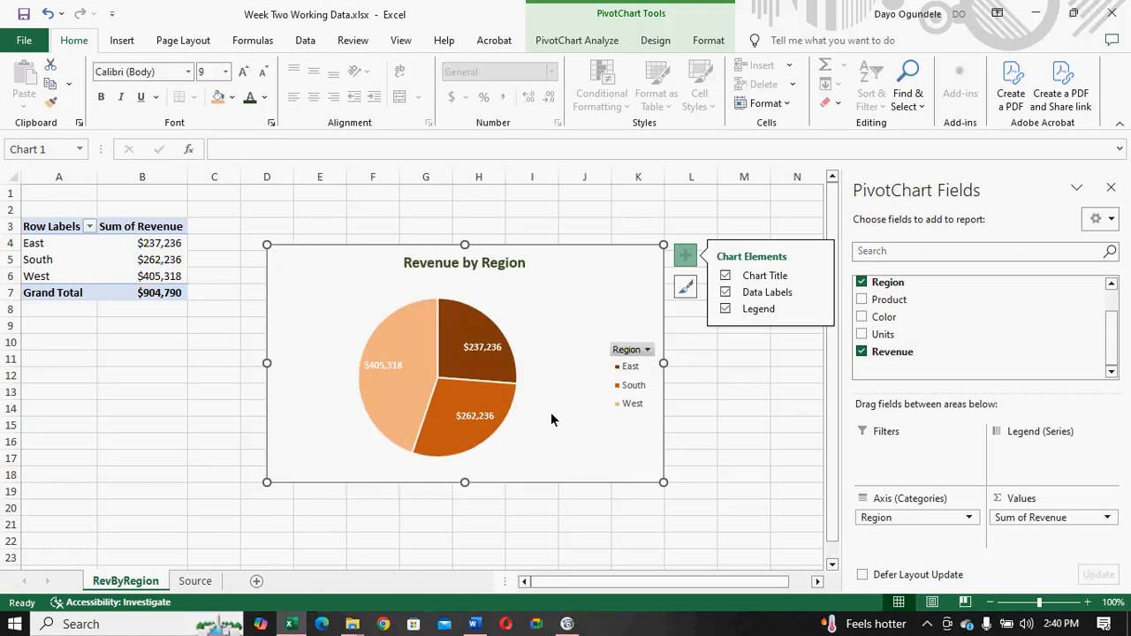
pyautogui.moveTo(489, 386)
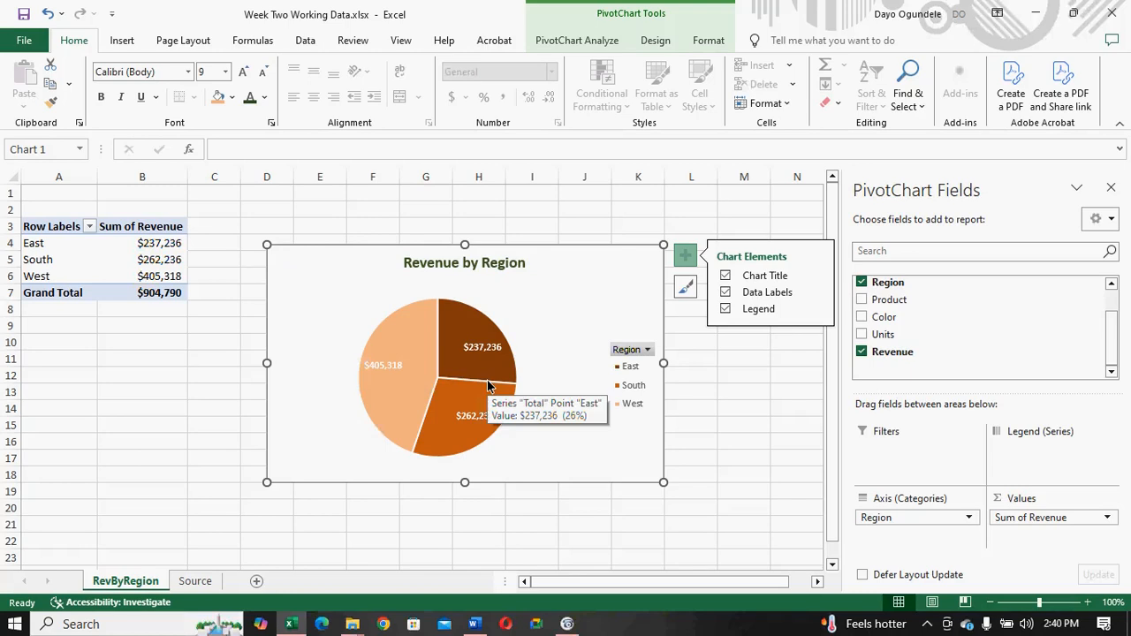
pyautogui.hotkey('ctrl', 'z')
# - Hide the Sum of Revenue value field button on the pie chart
pyautogui.rightClick(315, 259)
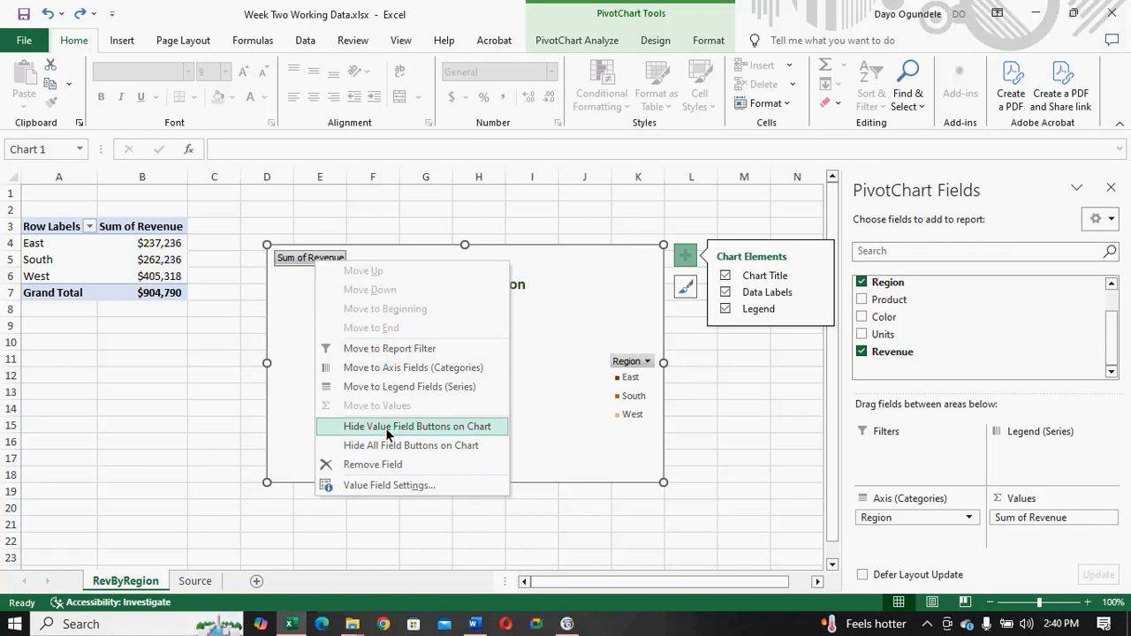
pyautogui.click(387, 431)
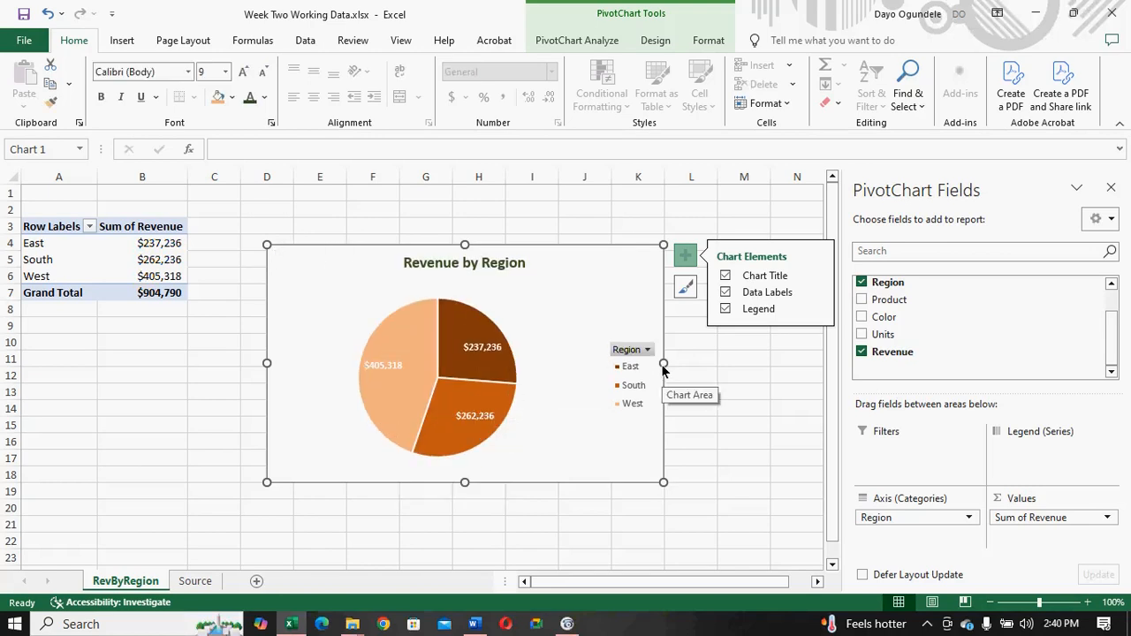
# - Resize the Revenue by Region pie chart so it extends across to column L and down to row 21
pyautogui.moveTo(662, 366); pyautogui.dragTo(612, 368)
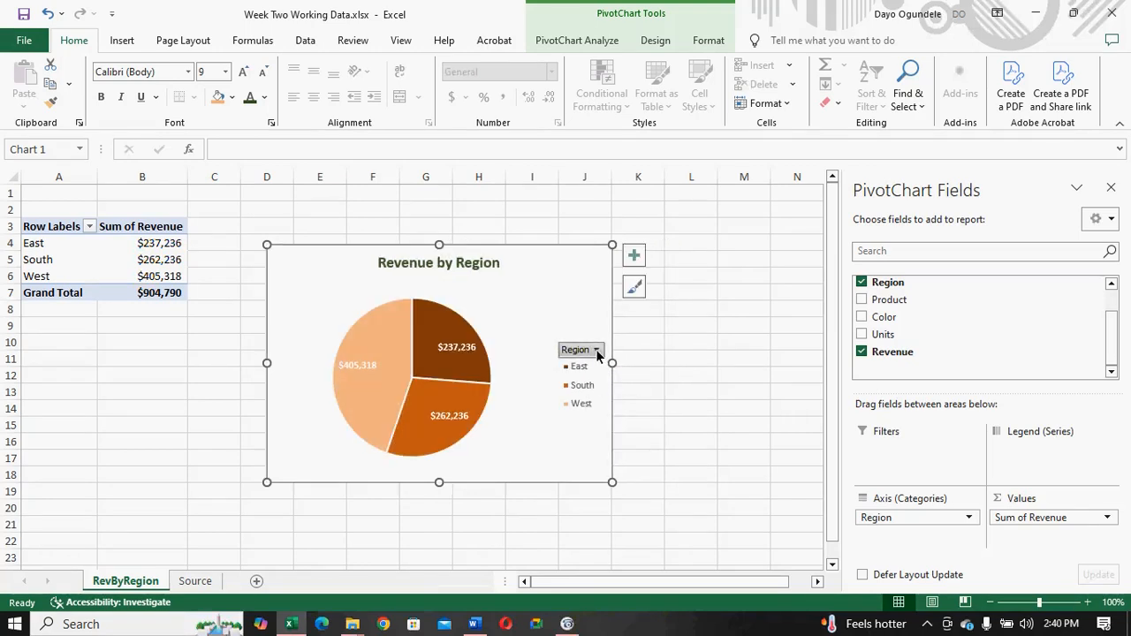
pyautogui.click(596, 349)
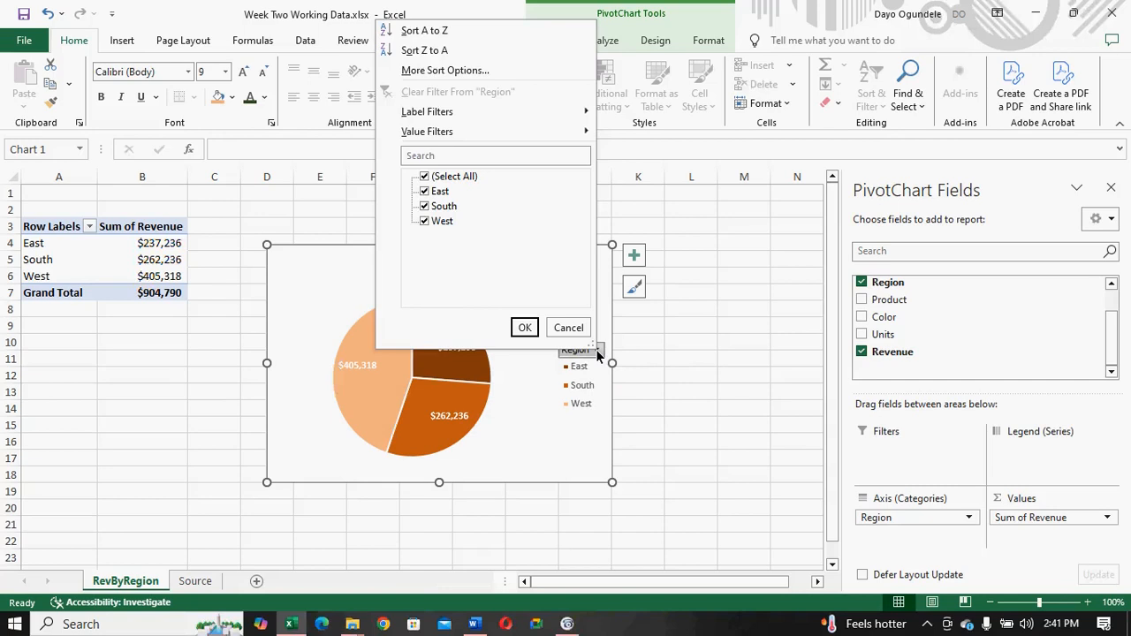
pyautogui.click(595, 349)
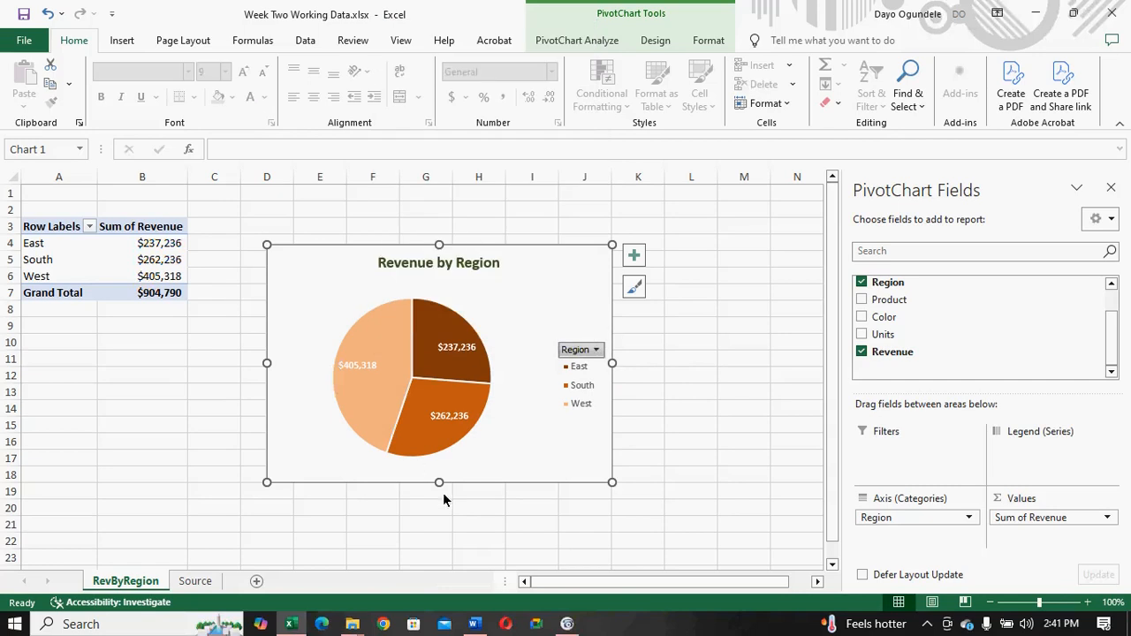
pyautogui.moveTo(439, 483); pyautogui.dragTo(441, 520)
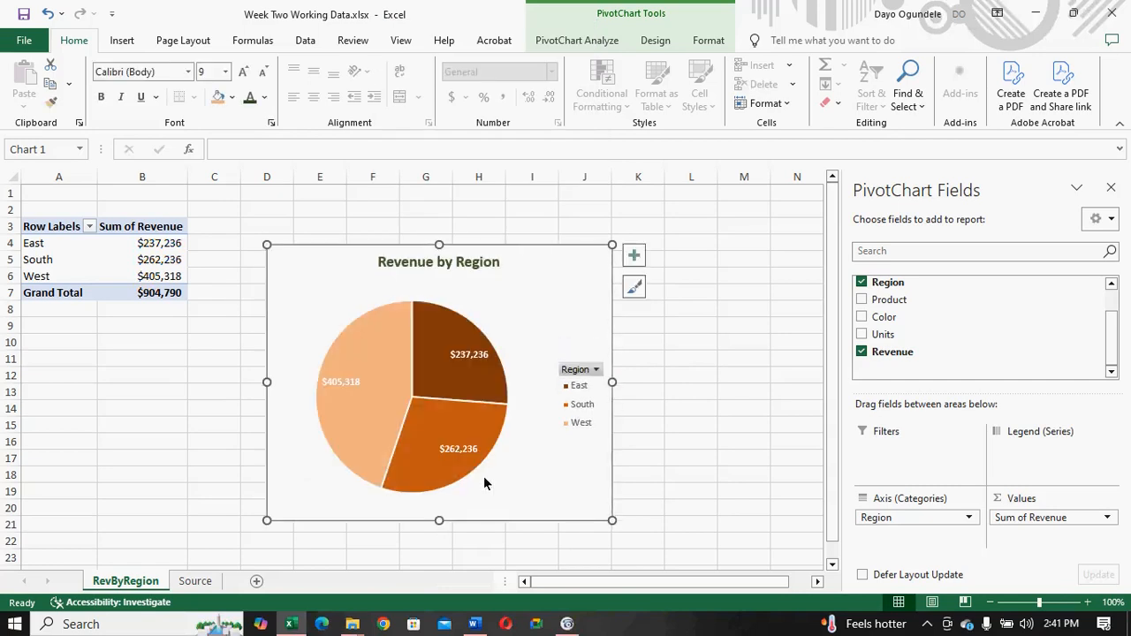
pyautogui.moveTo(613, 384); pyautogui.dragTo(689, 378)
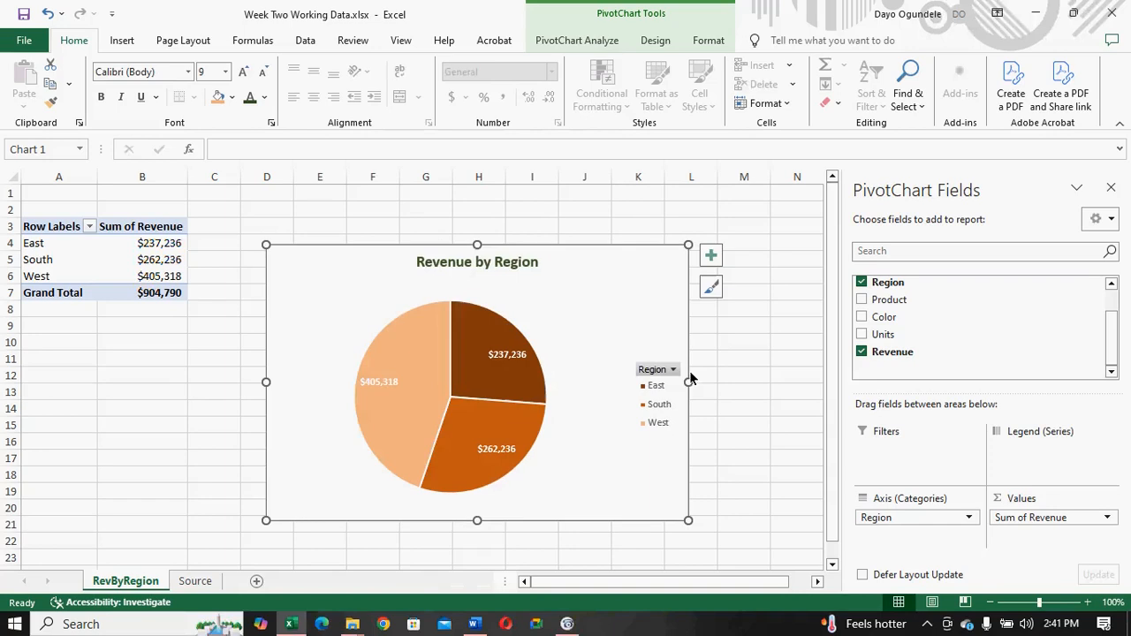
# - Open the fill color choices for the pie chart's chart area
pyautogui.rightClick(328, 295)
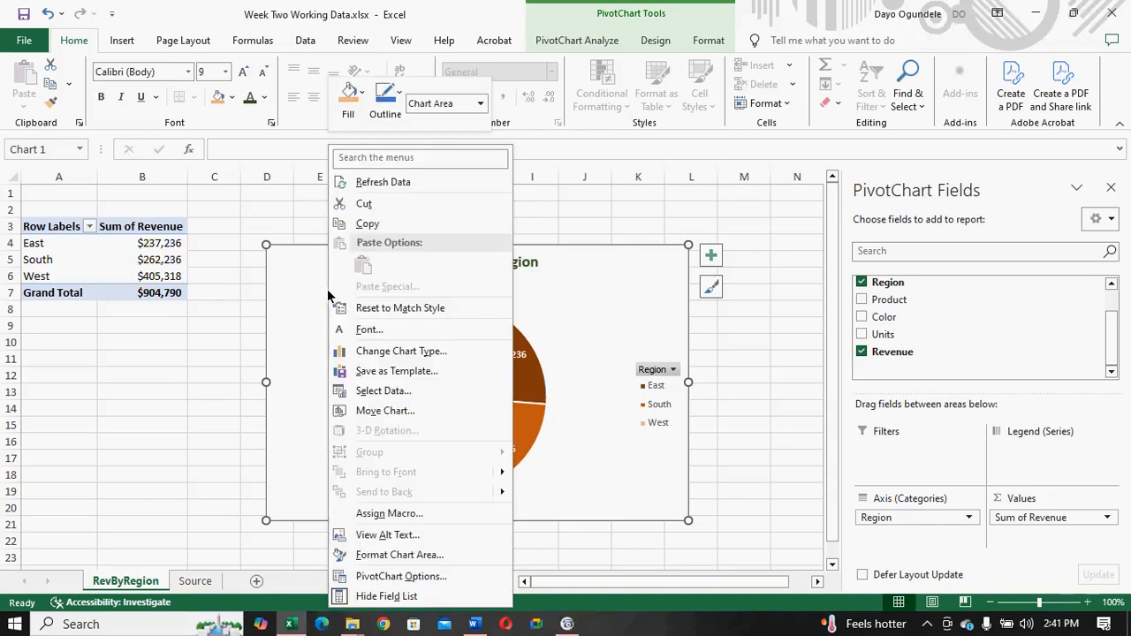
pyautogui.click(308, 292)
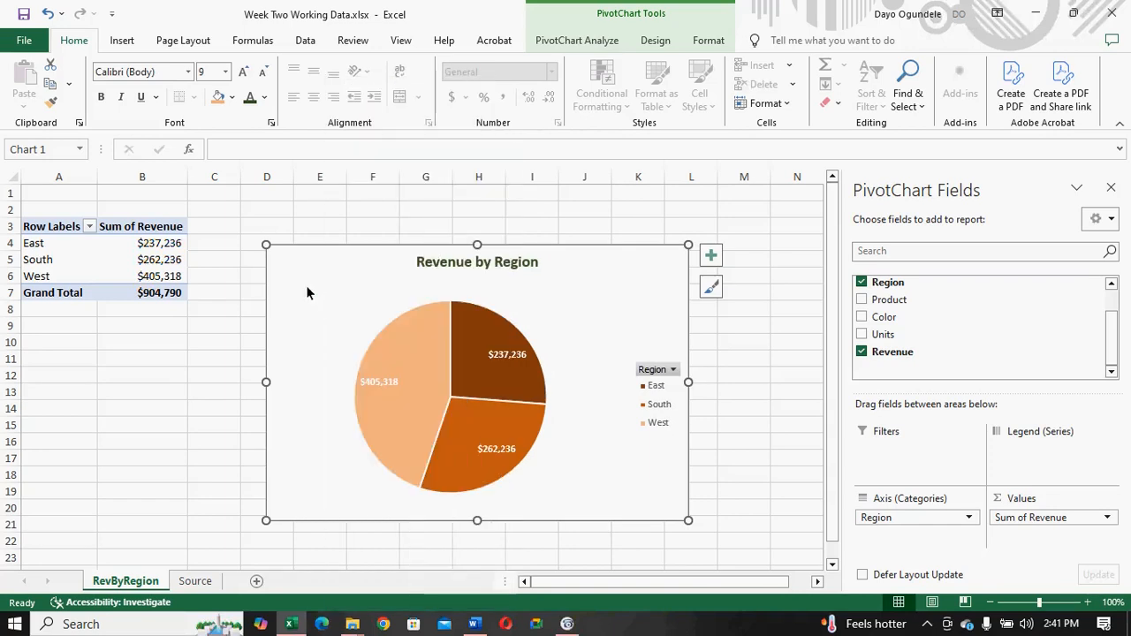
pyautogui.click(231, 98)
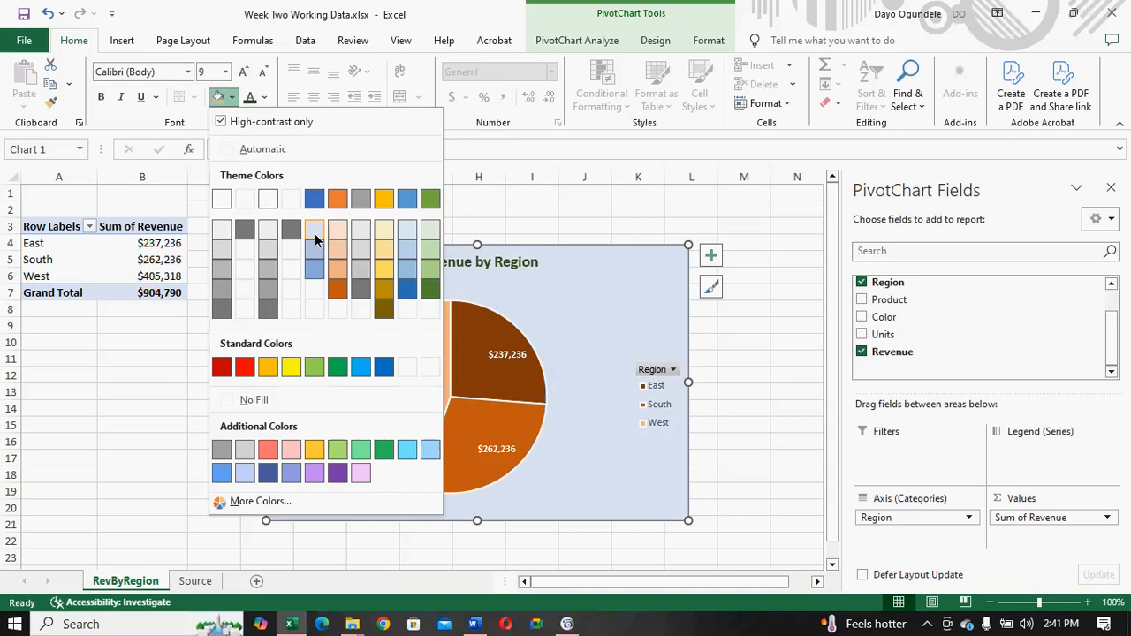
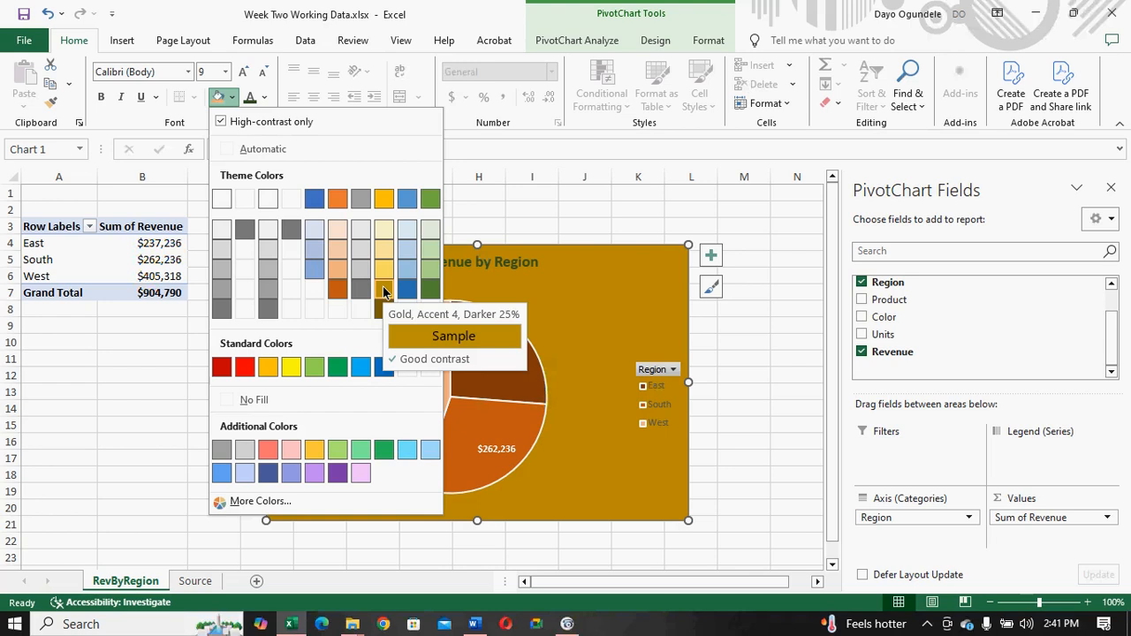
# - Fill the Revenue by Region pie chart's chart area with the additional color Gold
pyautogui.click(315, 451)
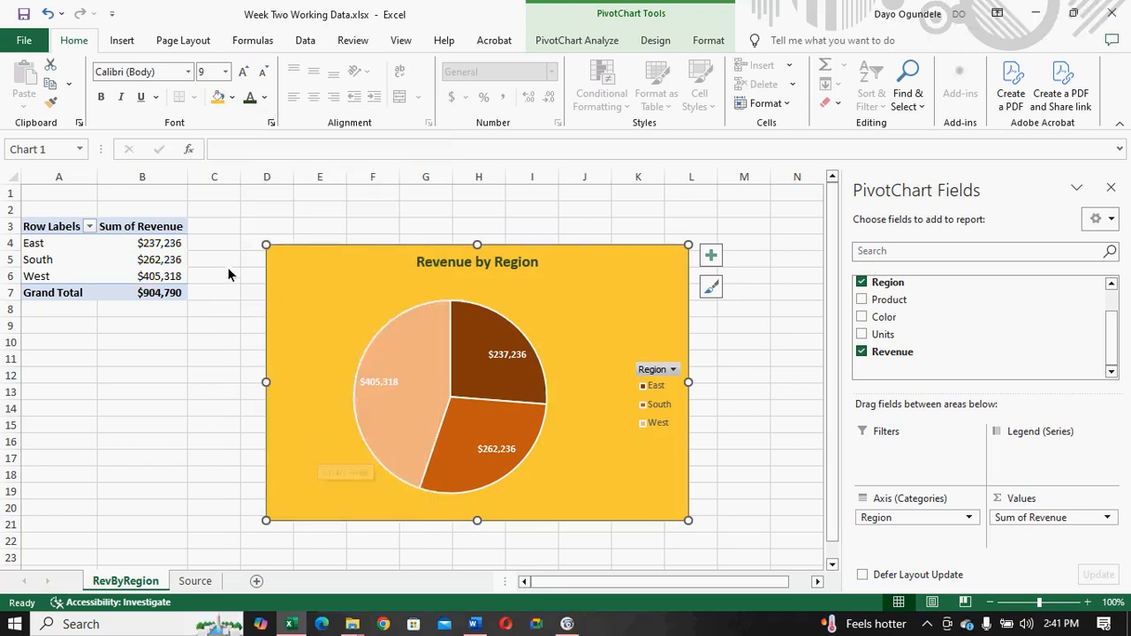
pyautogui.click(234, 98)
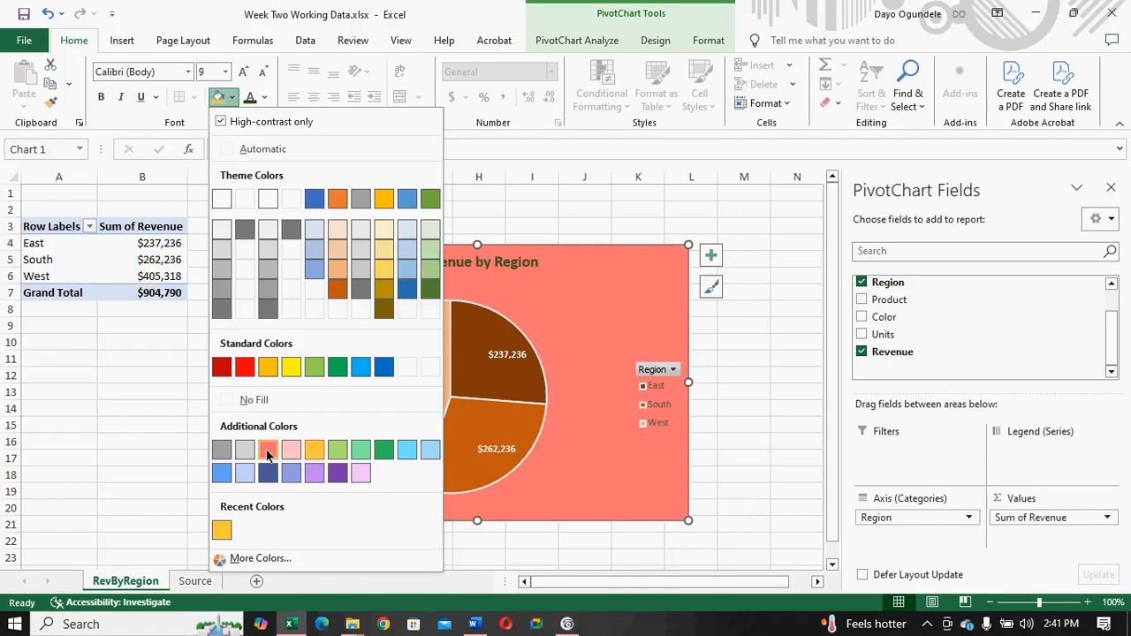
pyautogui.click(313, 451)
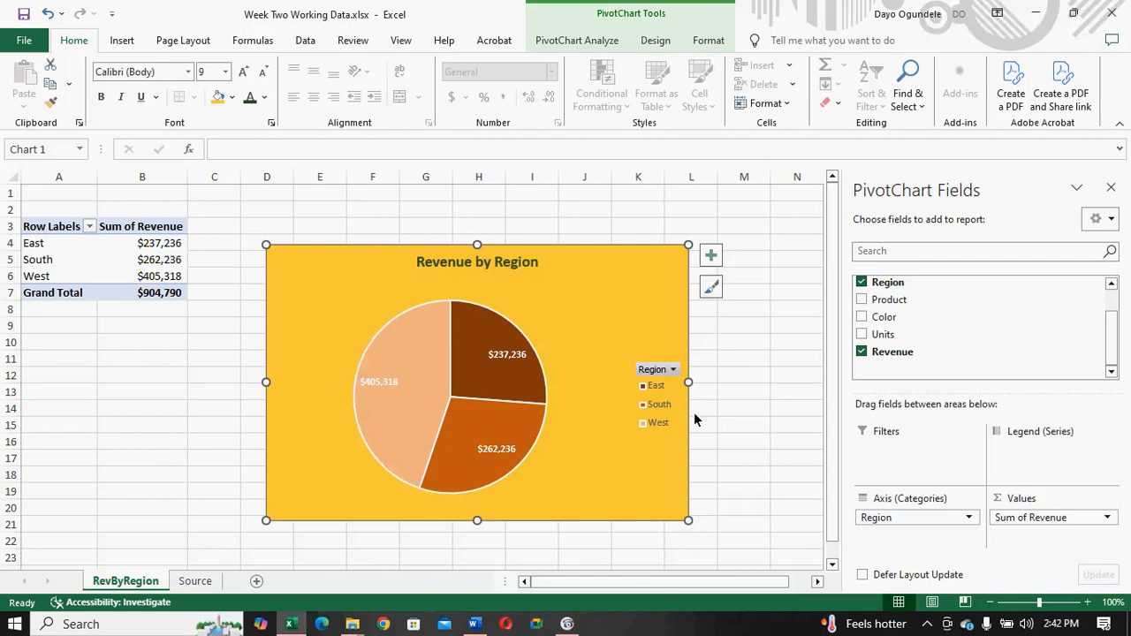
# - Try hiding the legend of the Revenue by Region pie chart, and restore it
pyautogui.click(712, 260)
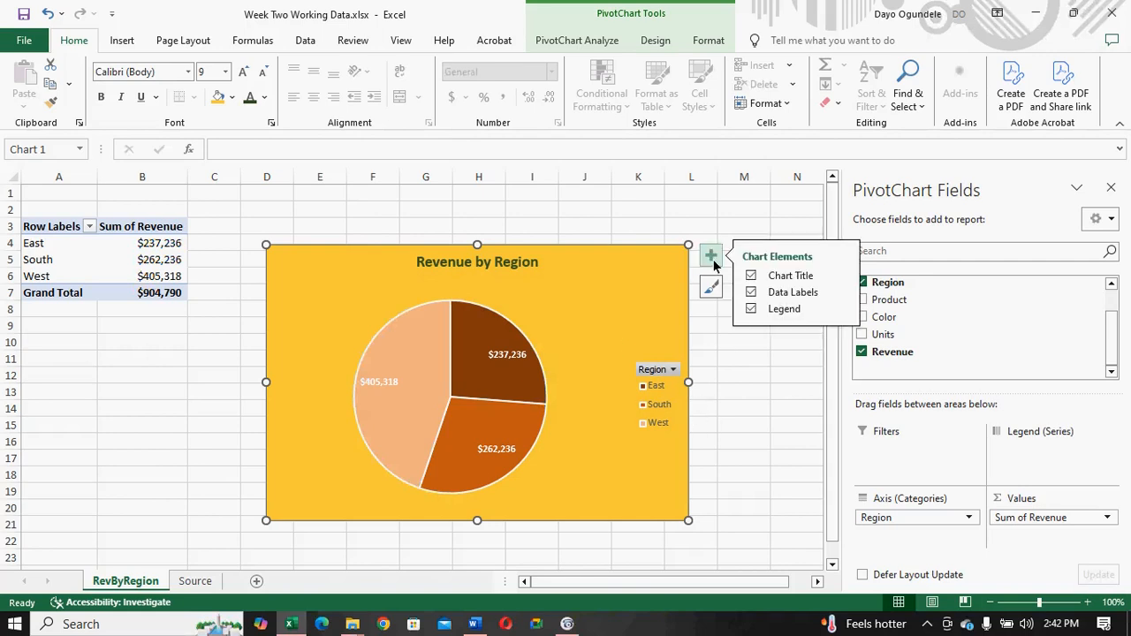
pyautogui.click(750, 309)
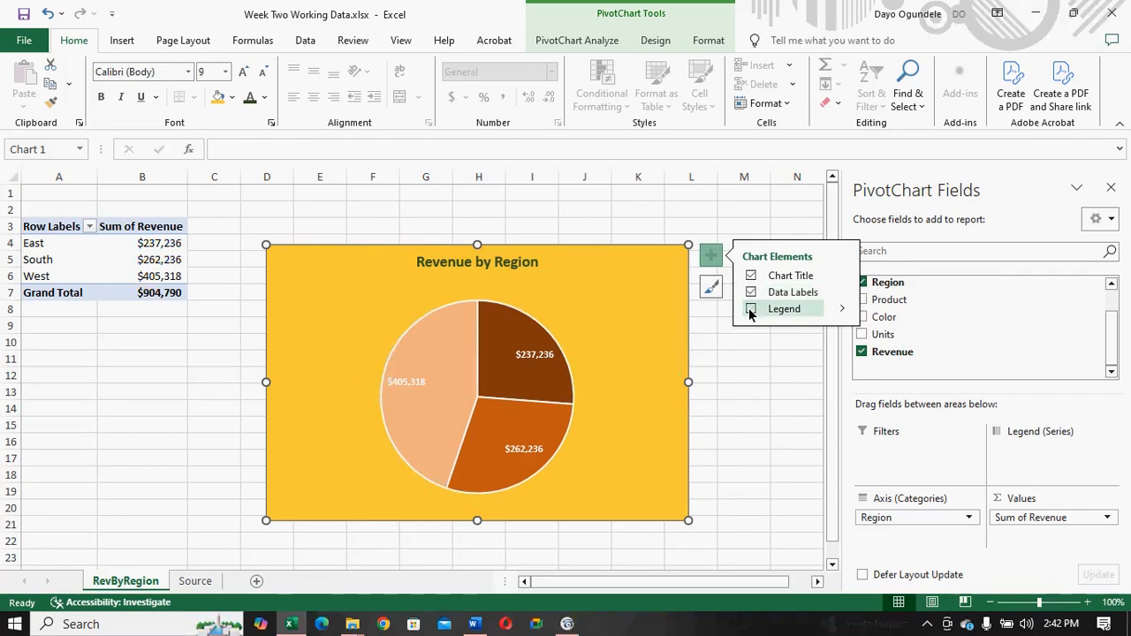
pyautogui.click(750, 309)
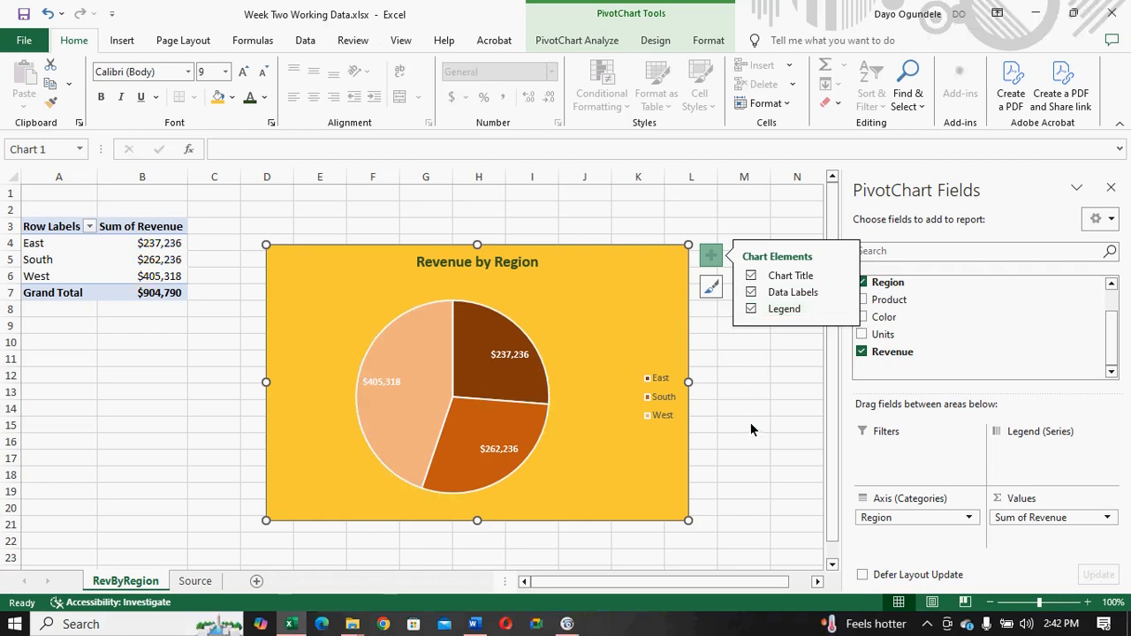
# - Fill the Revenue by Region pie chart's chart area with a light tint of the theme color Gold, Accent 4
pyautogui.rightClick(580, 310)
pyautogui.press('Escape')
pyautogui.click(233, 98)
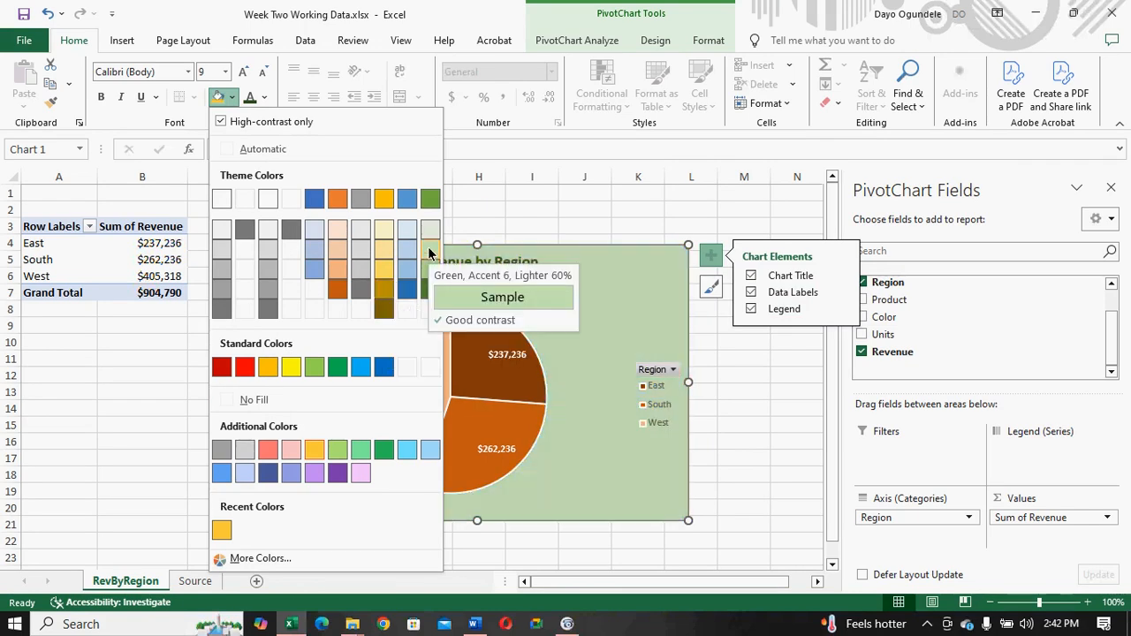
pyautogui.click(384, 257)
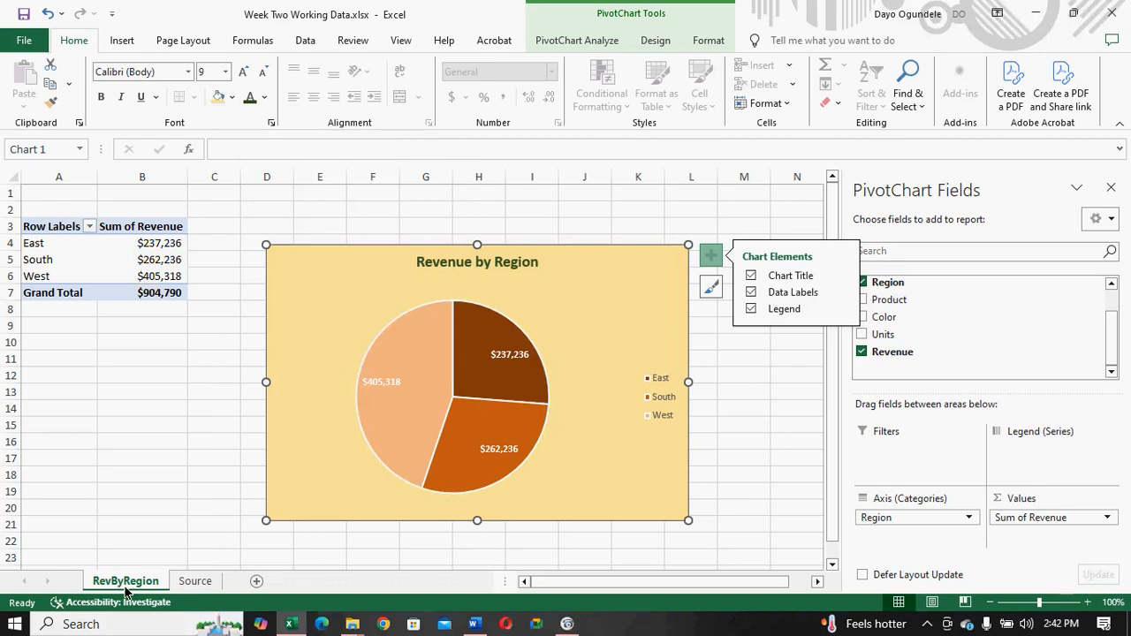
# - Switch to the Word brief to review the required report items, and return to the Excel workbook
pyautogui.click(476, 622)
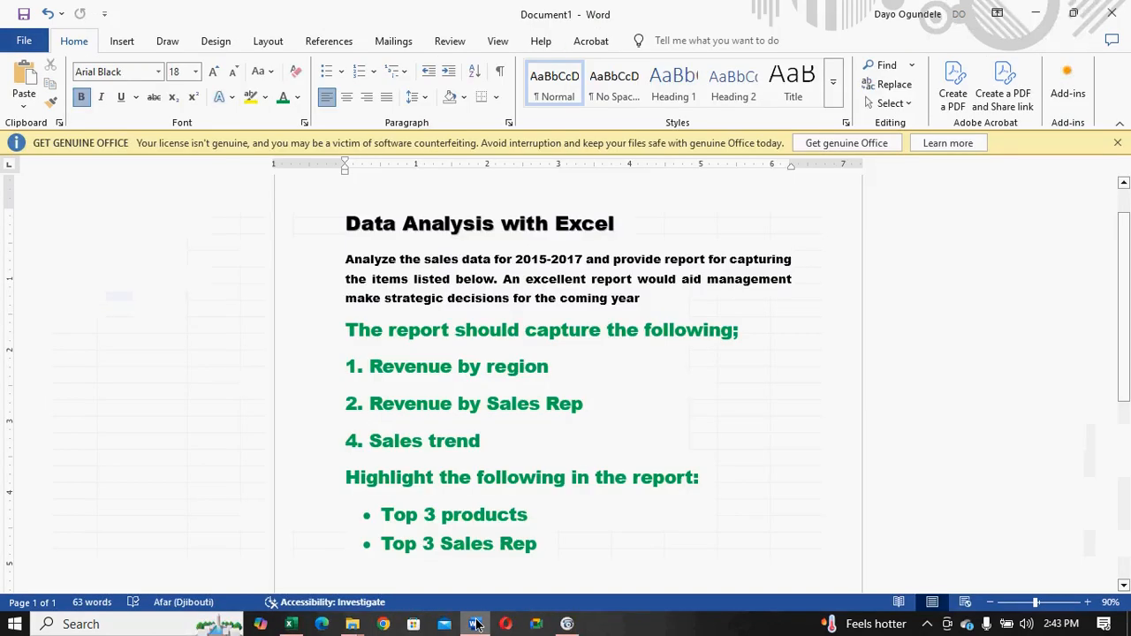
pyautogui.click(476, 624)
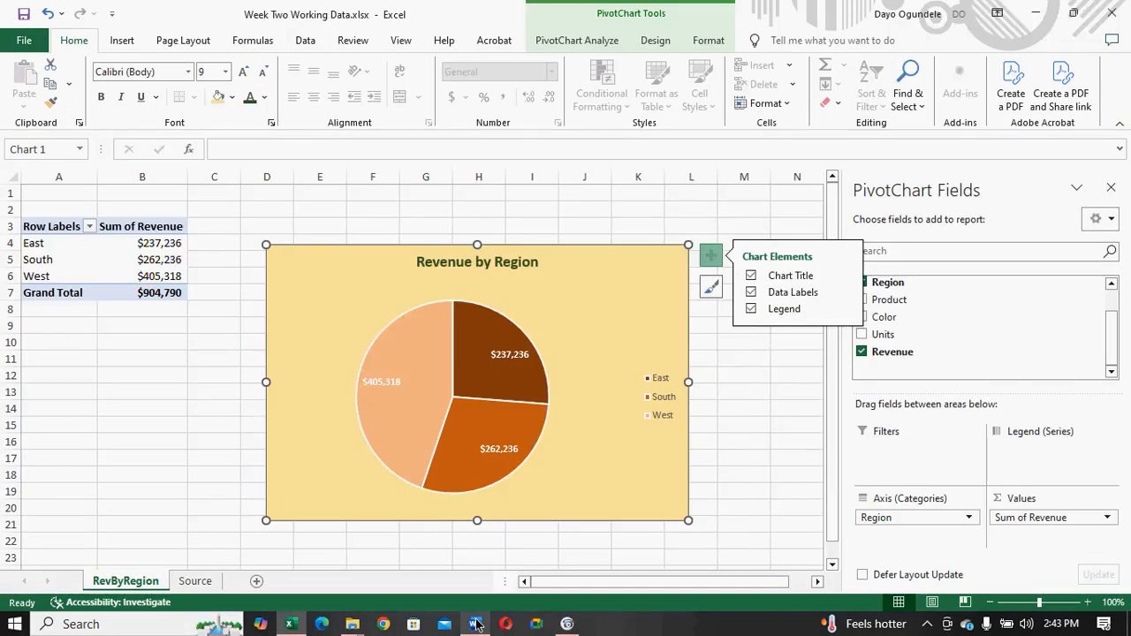
pyautogui.click(476, 624)
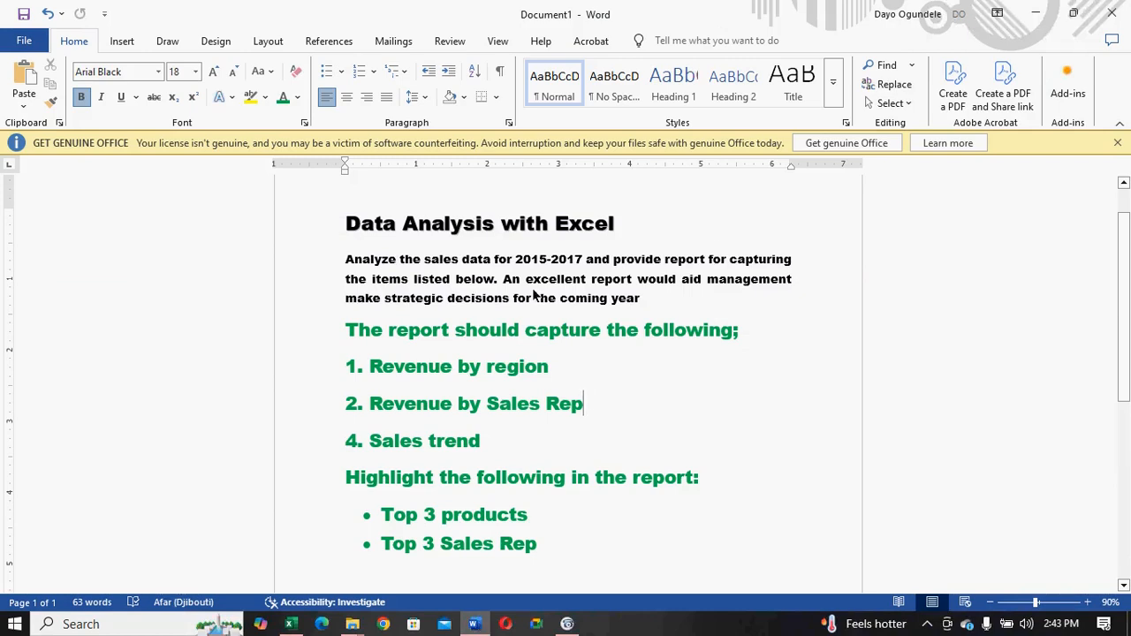
pyautogui.click(474, 624)
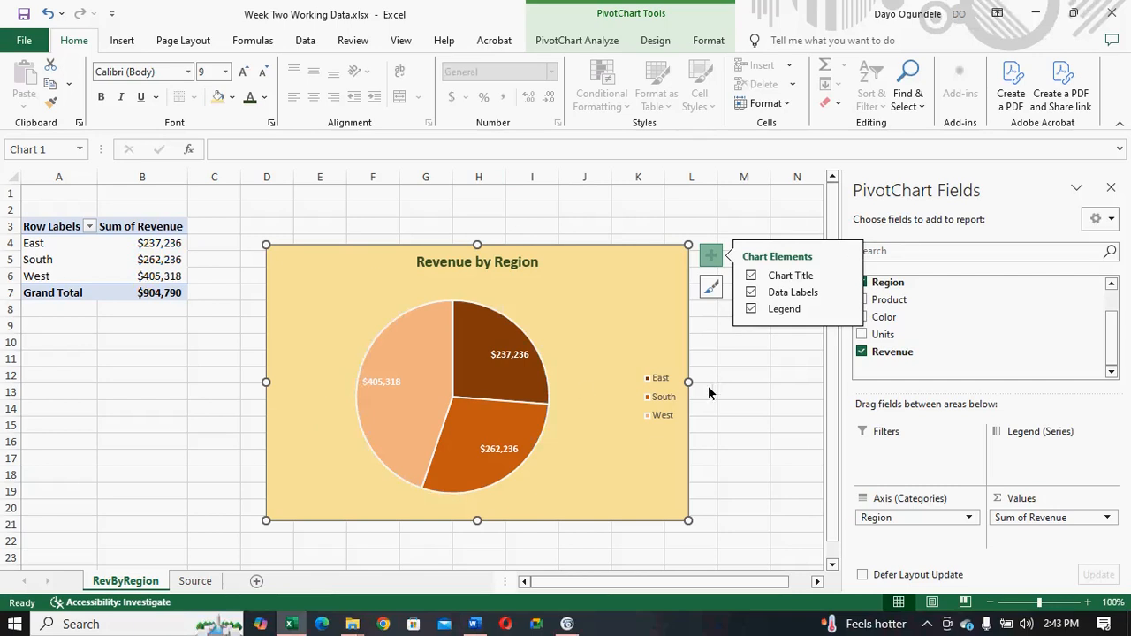
pyautogui.click(475, 624)
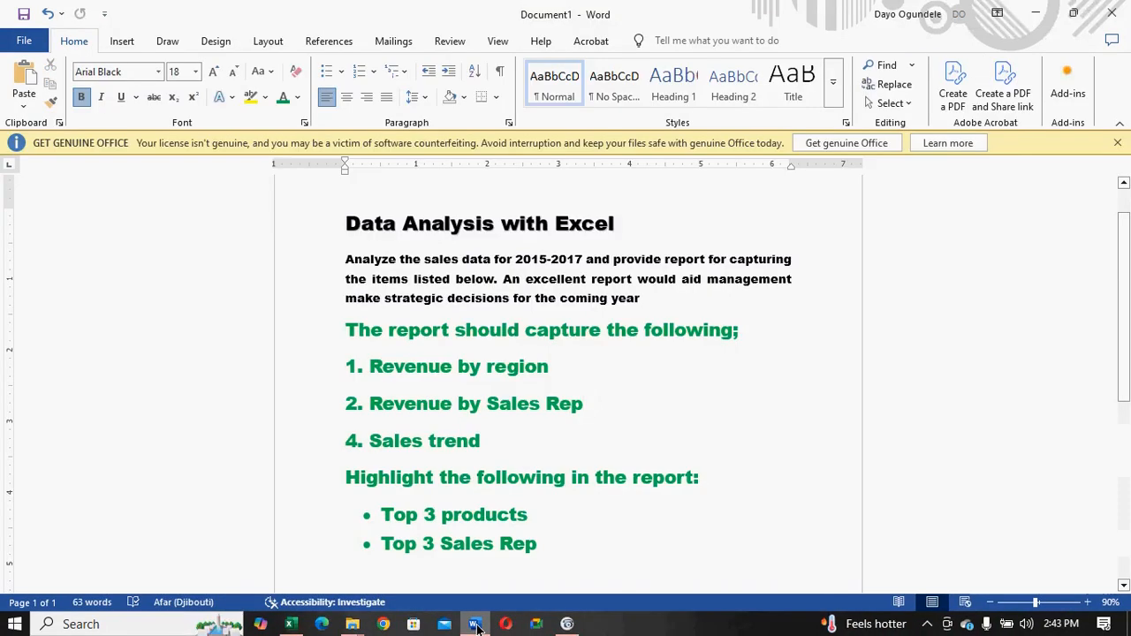
pyautogui.click(475, 625)
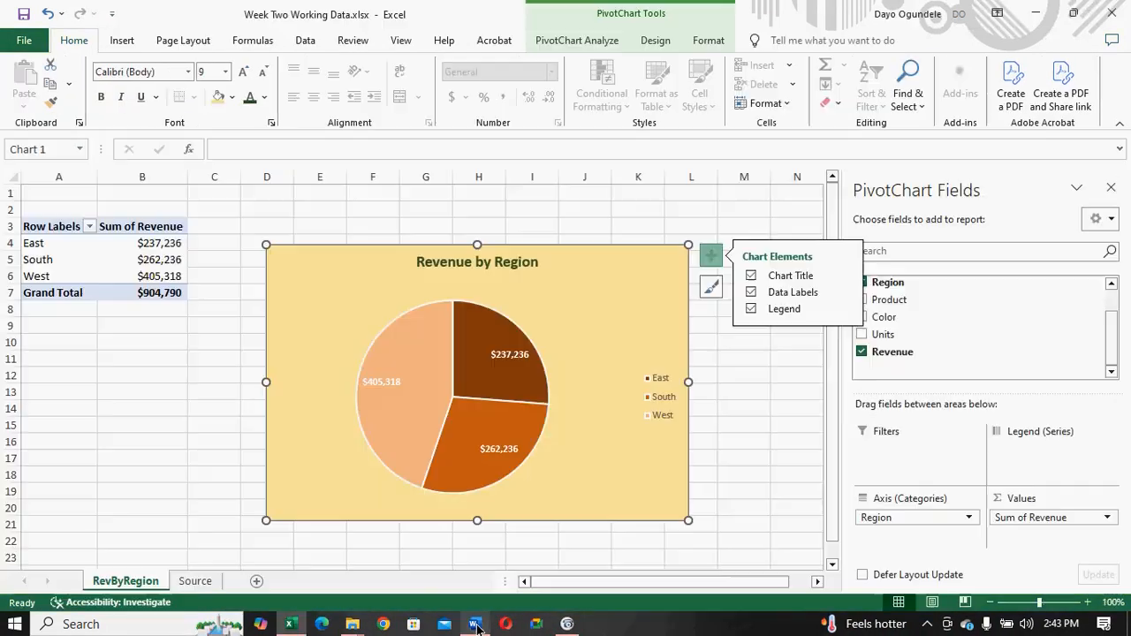
# - Create a copy of the RevByRegion sheet in the same workbook, placed before RevByRegion
pyautogui.rightClick(138, 584)
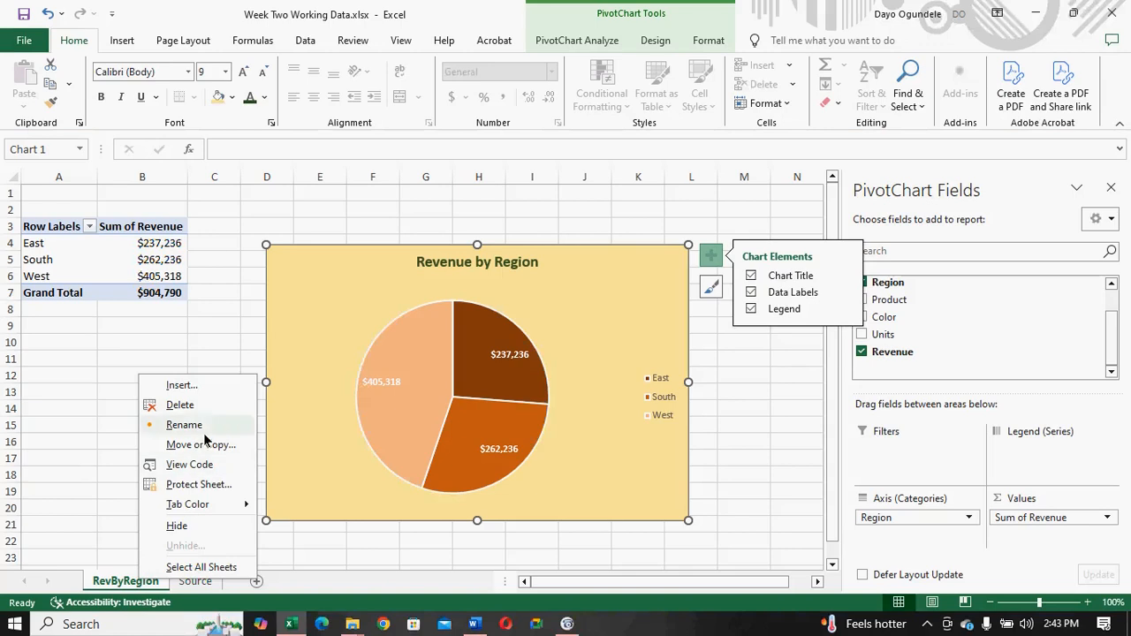
pyautogui.click(202, 444)
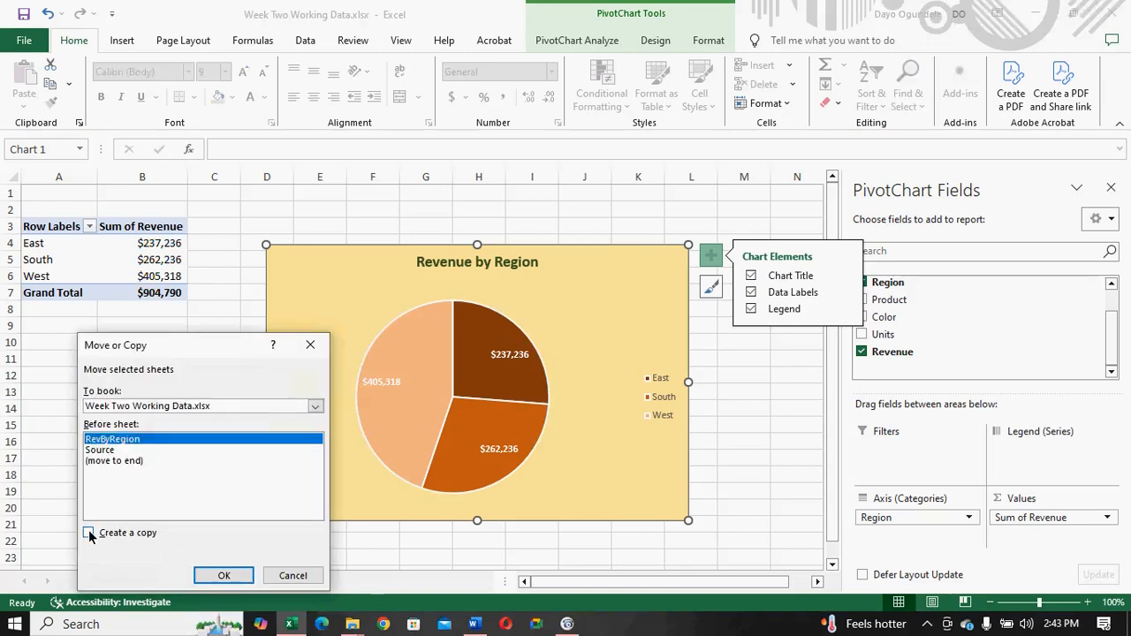
pyautogui.click(89, 533)
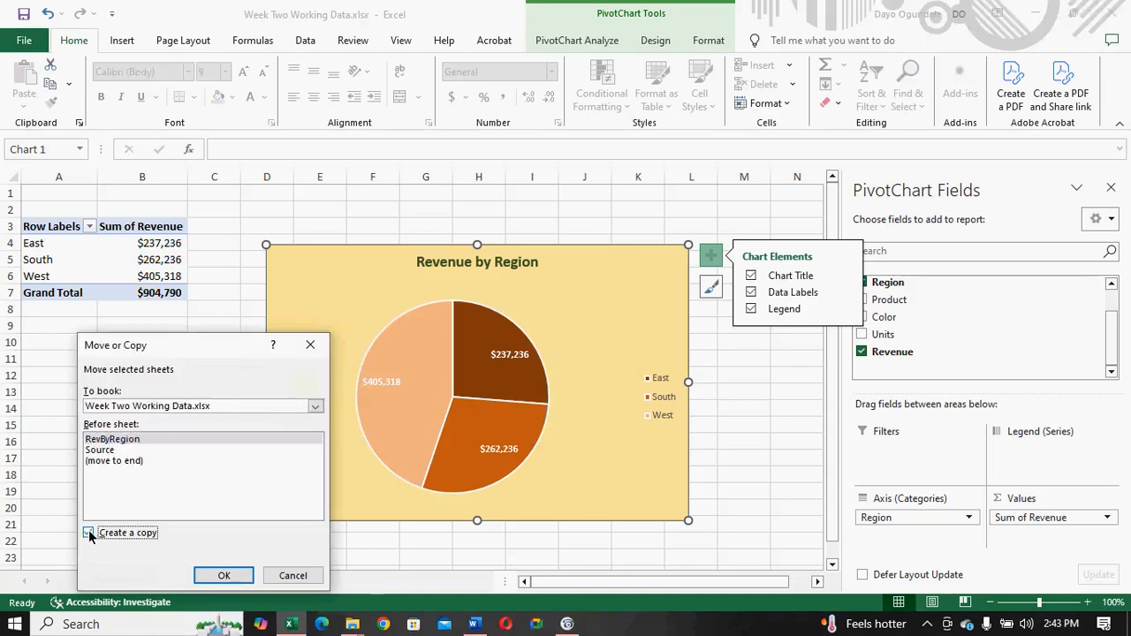
pyautogui.click(213, 578)
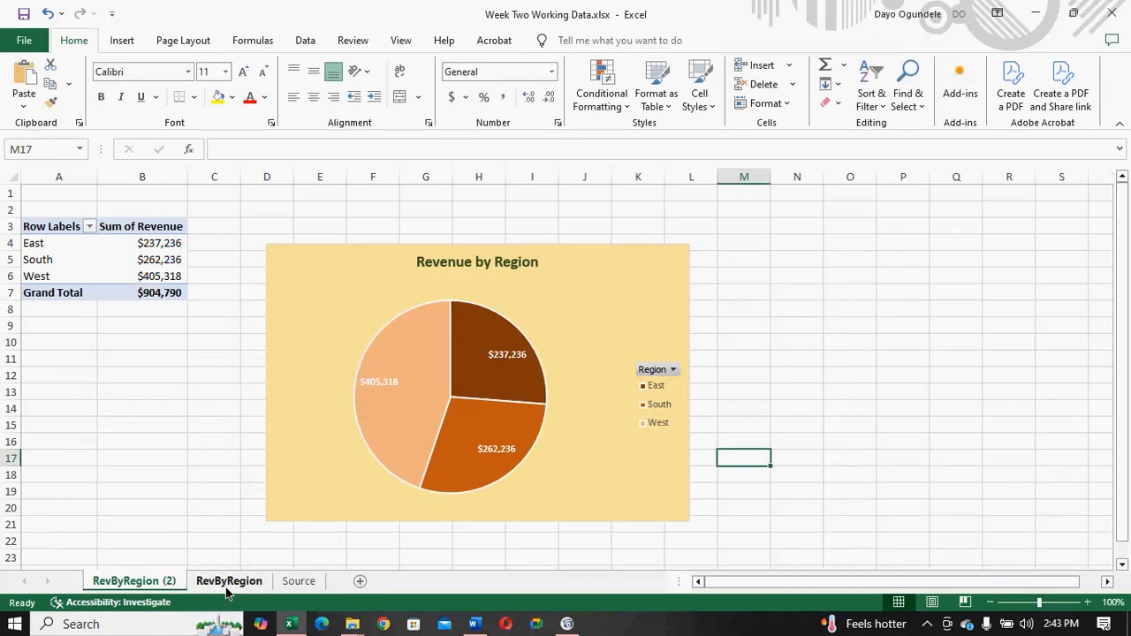
# - Check the next required item in the Word brief, and retitle the copied sheet's pie chart "Revenue by Sales Rep" in Excel
pyautogui.click(475, 624)
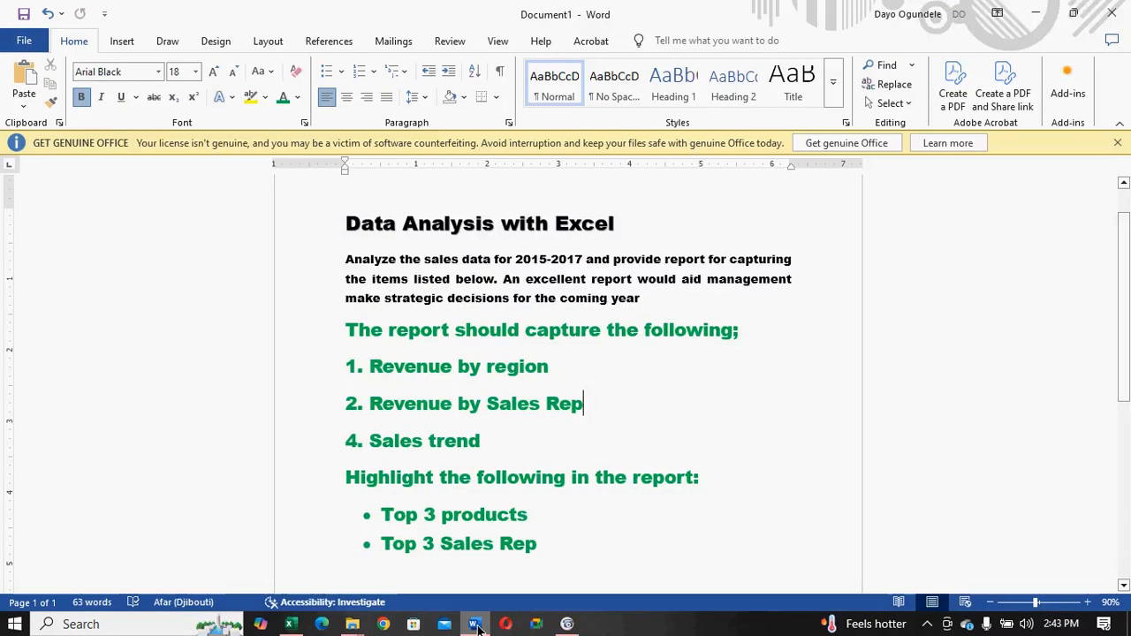
pyautogui.click(290, 624)
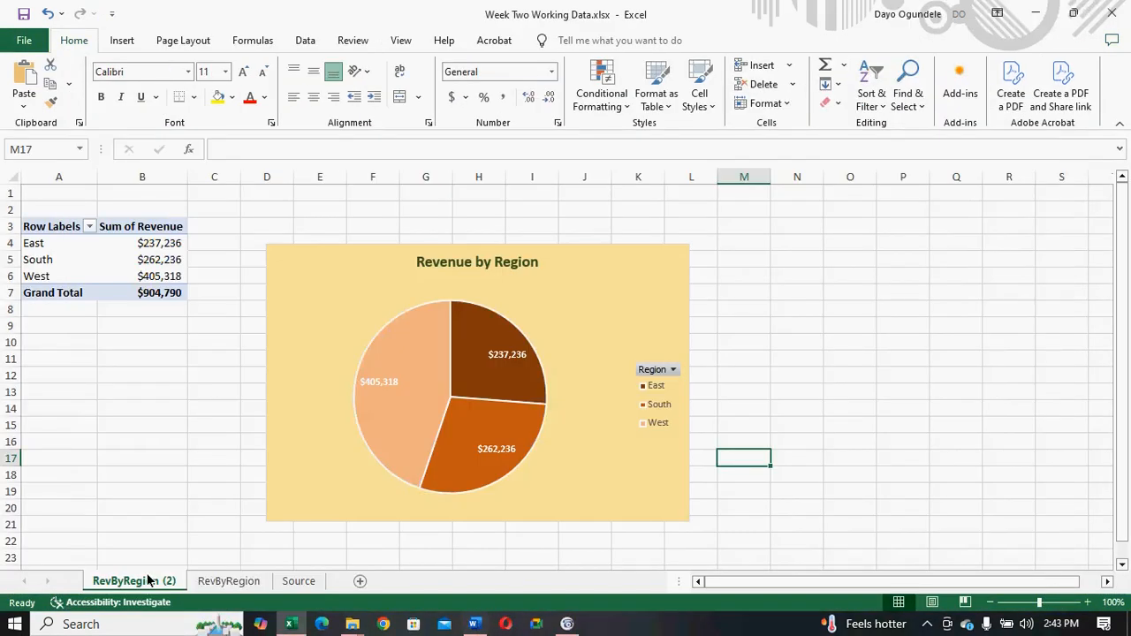
pyautogui.click(483, 269)
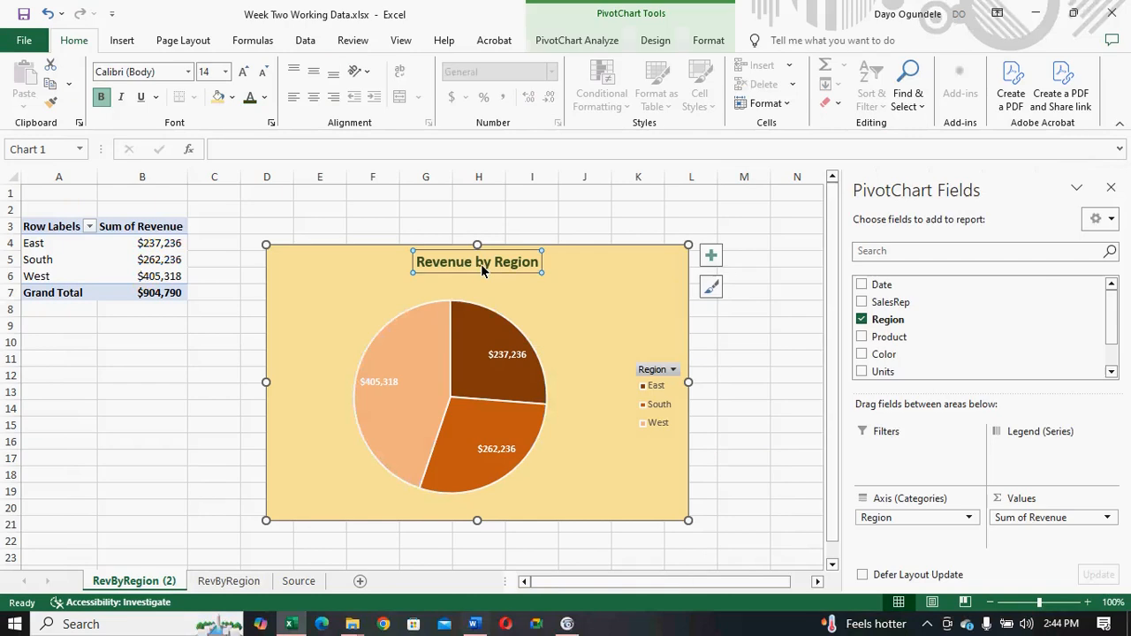
pyautogui.click(535, 262)
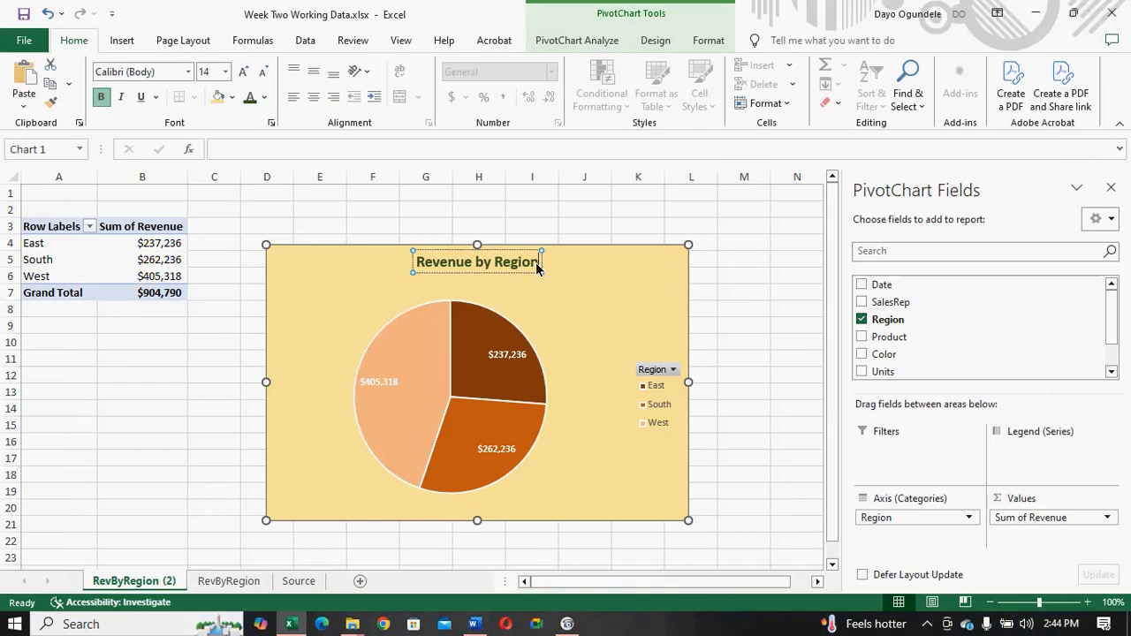
pyautogui.press('BackSpace')
pyautogui.press('BackSpace')
pyautogui.press('BackSpace')
pyautogui.press('BackSpace')
pyautogui.press('BackSpace')
pyautogui.press('BackSpace')
pyautogui.write('Sales R')
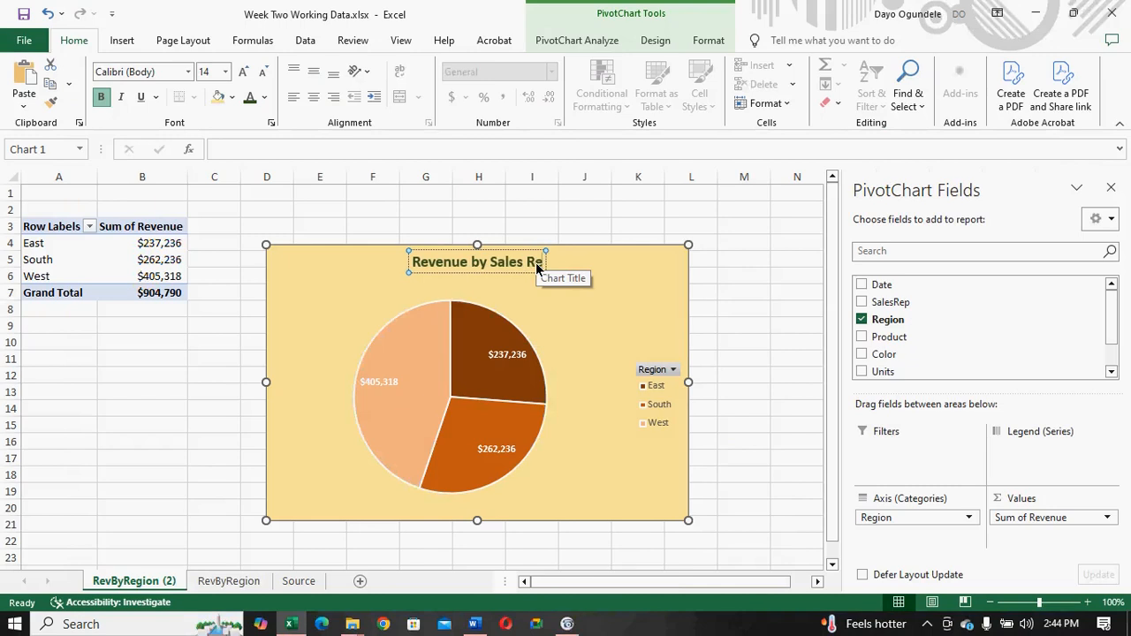
pyautogui.write('ep')
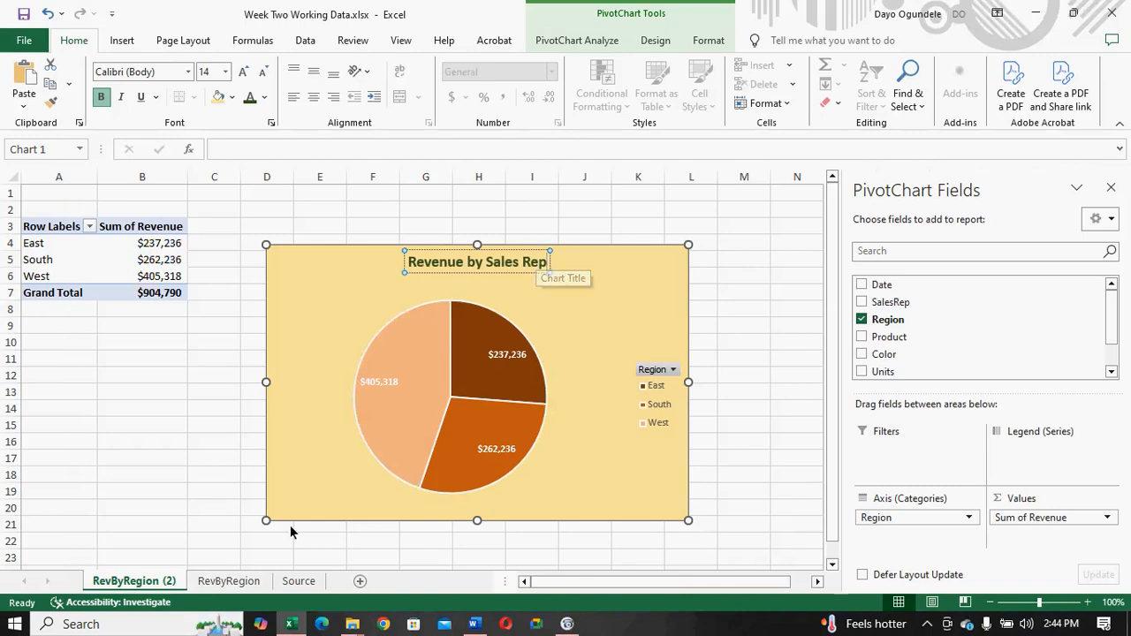
# - Rename the copied sheet RevByRegion (2) as RevBySalesRep
pyautogui.rightClick(147, 581)
pyautogui.click(201, 427)
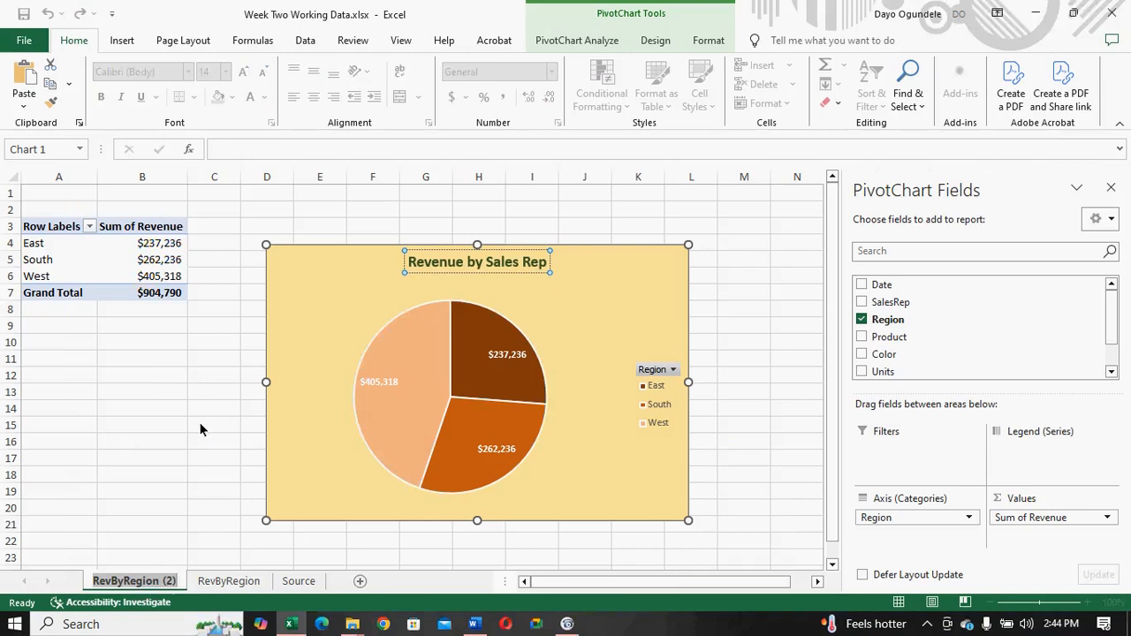
pyautogui.click(179, 581)
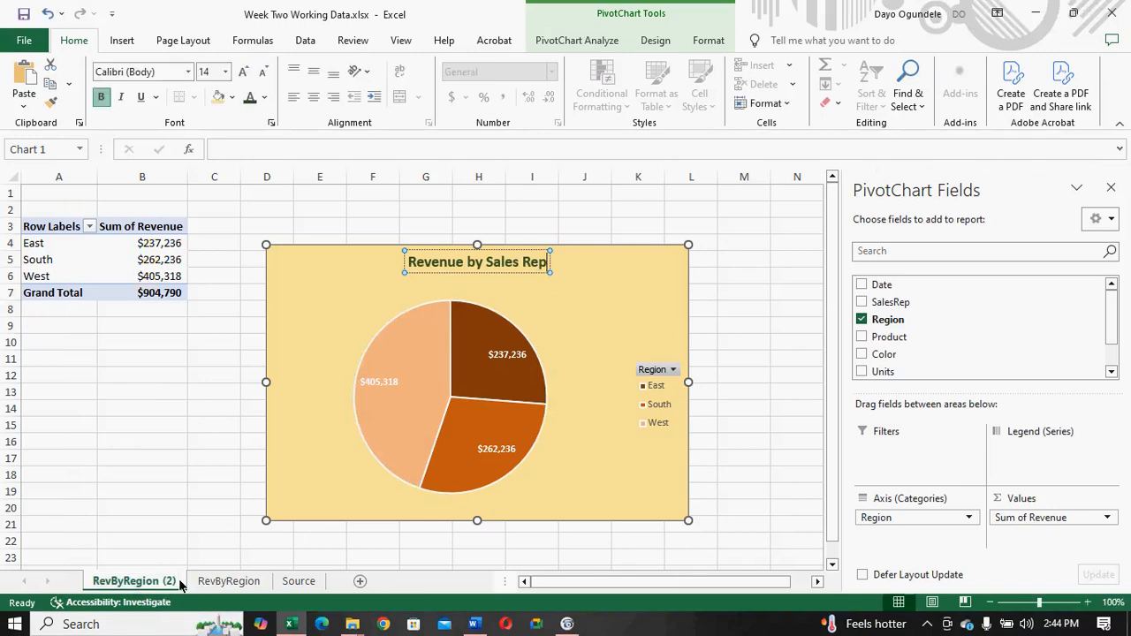
pyautogui.rightClick(174, 580)
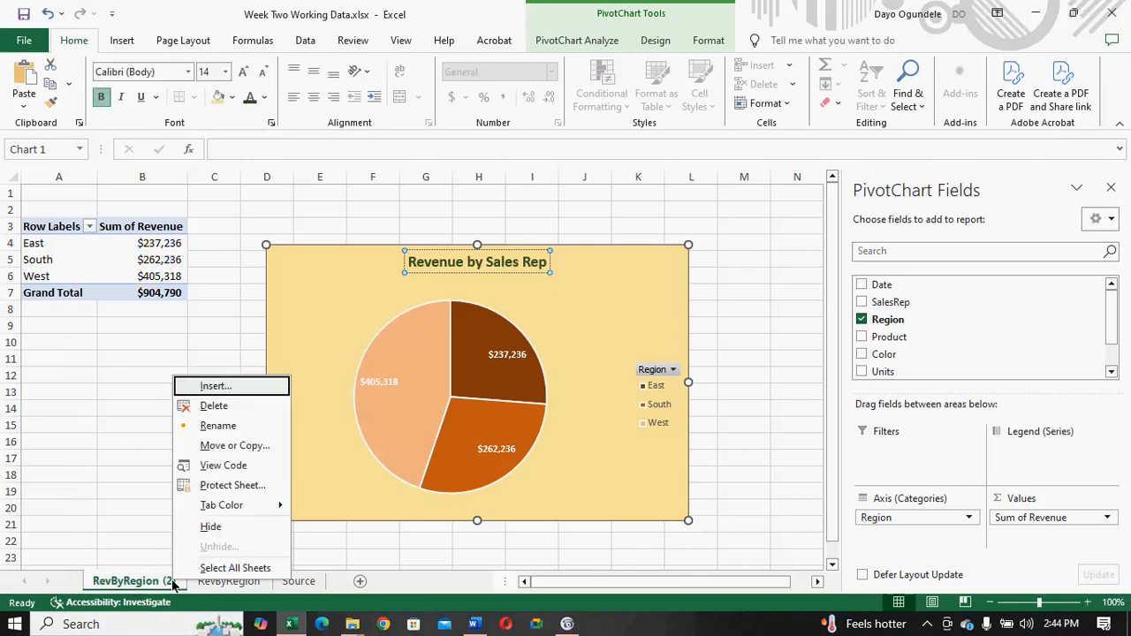
pyautogui.click(208, 425)
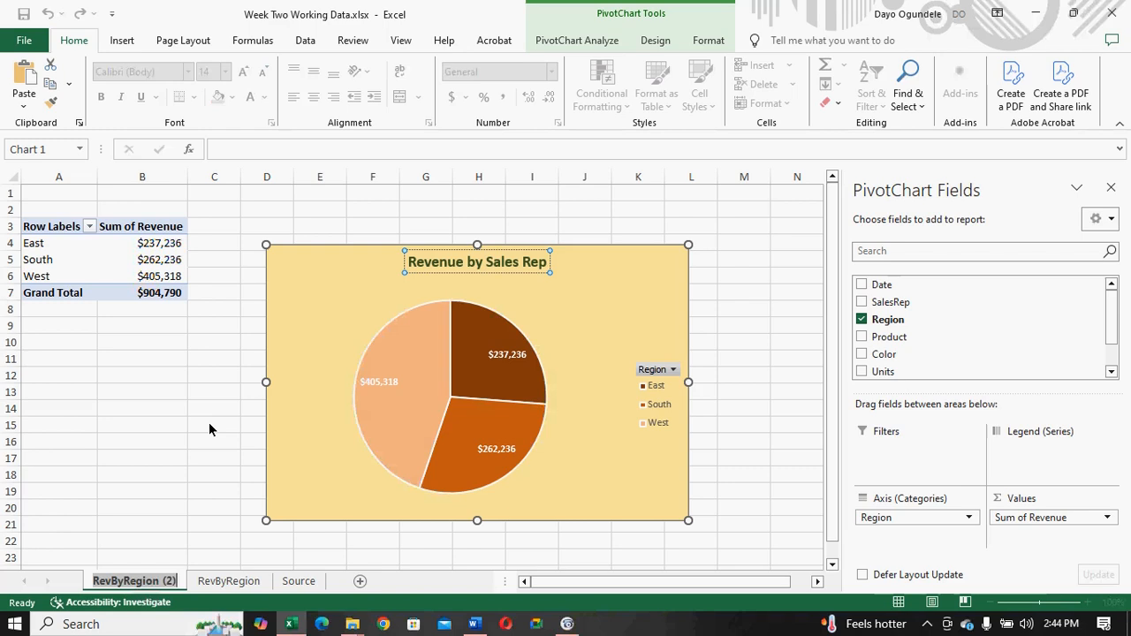
pyautogui.press('End')
pyautogui.press('BackSpace')
pyautogui.press('BackSpace')
pyautogui.press('BackSpace')
pyautogui.press('BackSpace')
pyautogui.press('BackSpace')
pyautogui.press('BackSpace')
pyautogui.press('BackSpace')
pyautogui.press('BackSpace')
pyautogui.press('BackSpace')
pyautogui.press('BackSpace')
pyautogui.write('SalesRep')
pyautogui.press('Return')
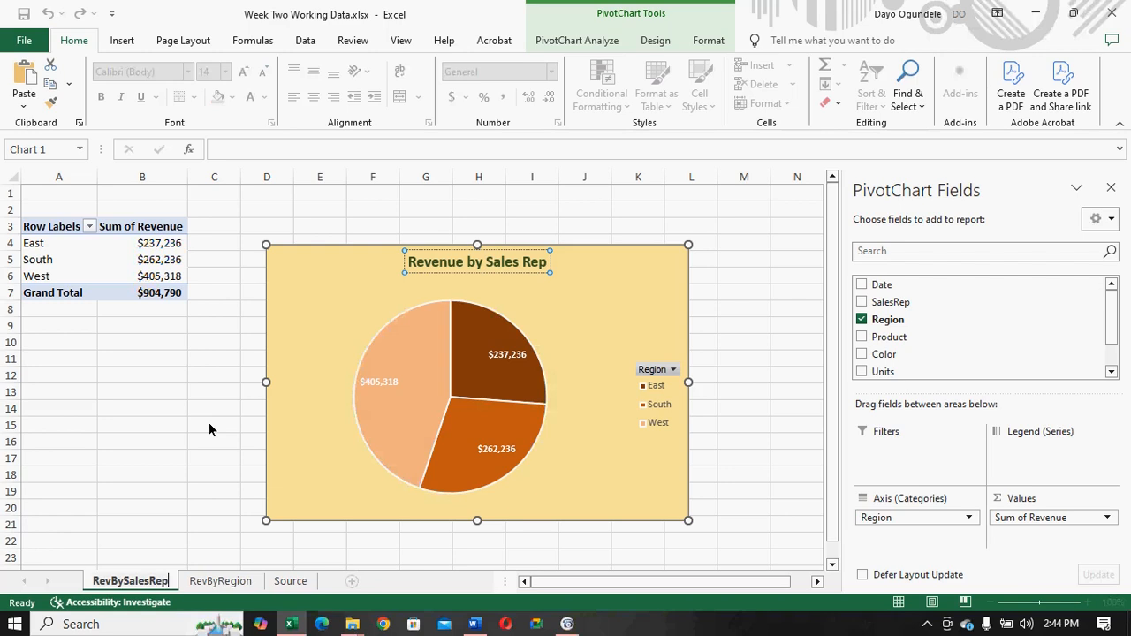
# - Replace the Region field with SalesRep as the category of the RevBySalesRep pie chart, and check the remaining fields
pyautogui.click(299, 432)
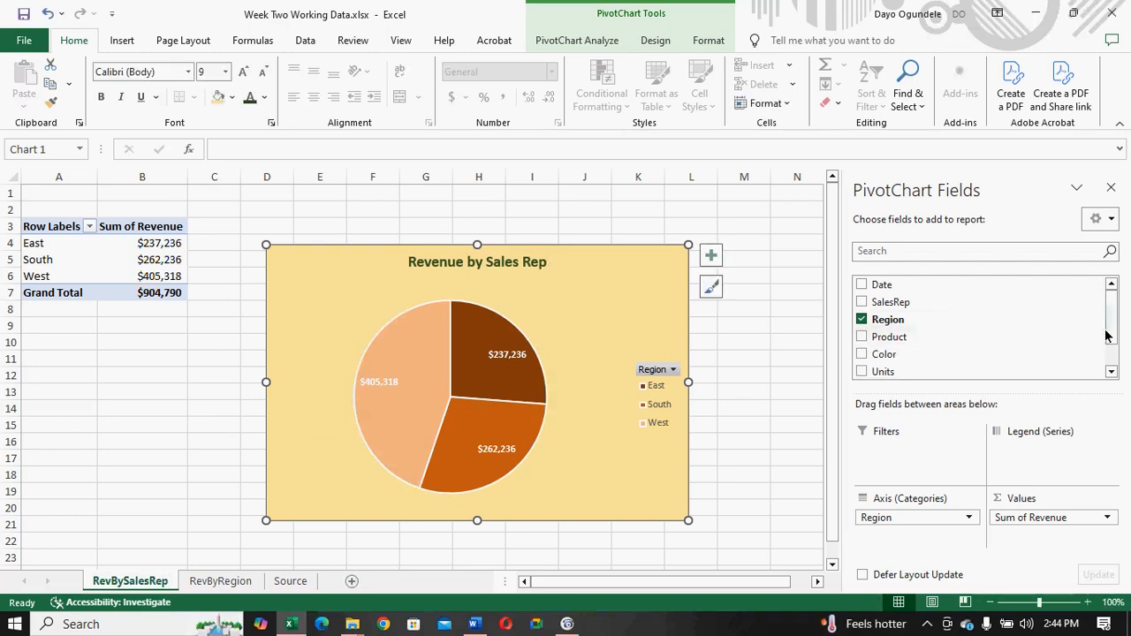
pyautogui.click(861, 321)
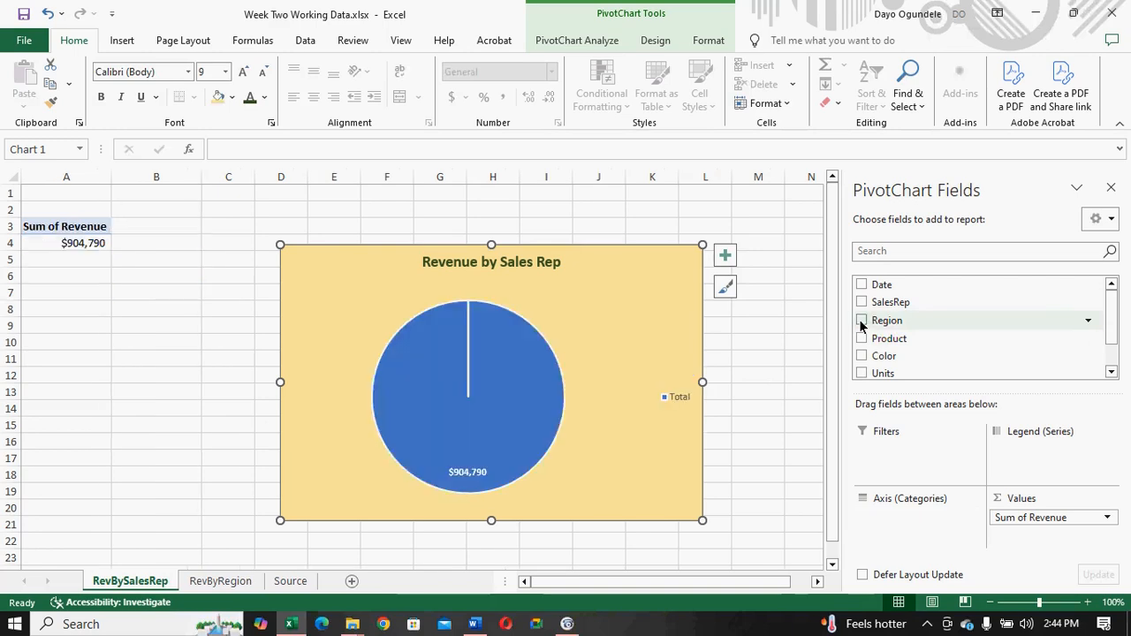
pyautogui.click(861, 303)
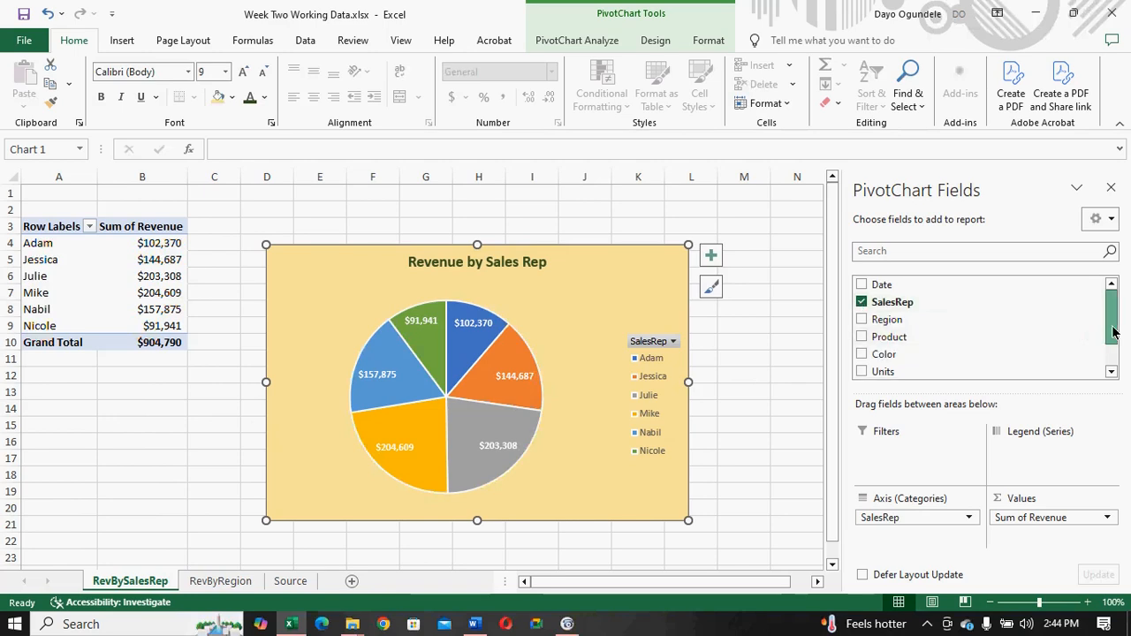
pyautogui.moveTo(1113, 331); pyautogui.dragTo(1113, 352)
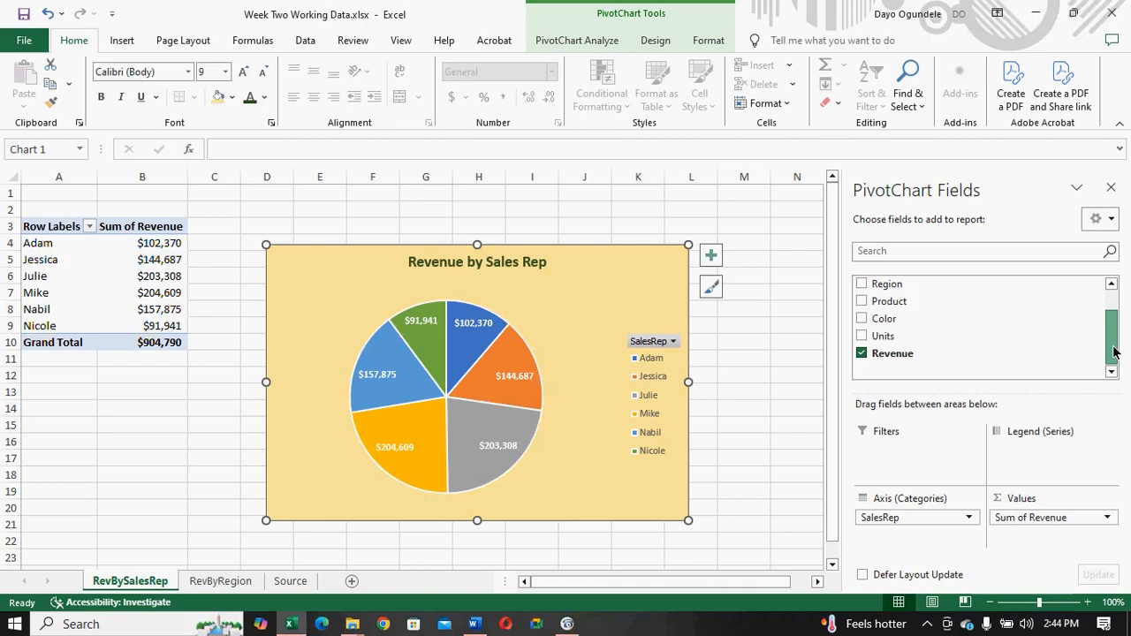
pyautogui.moveTo(1113, 352); pyautogui.dragTo(1113, 331)
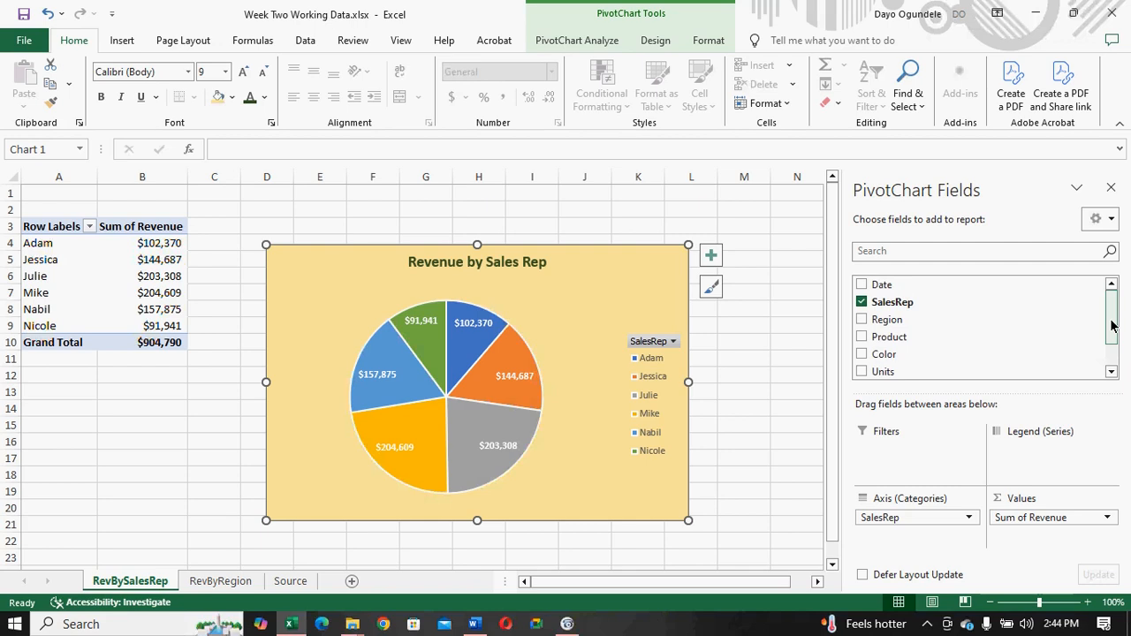
pyautogui.moveTo(1111, 326); pyautogui.dragTo(1107, 319)
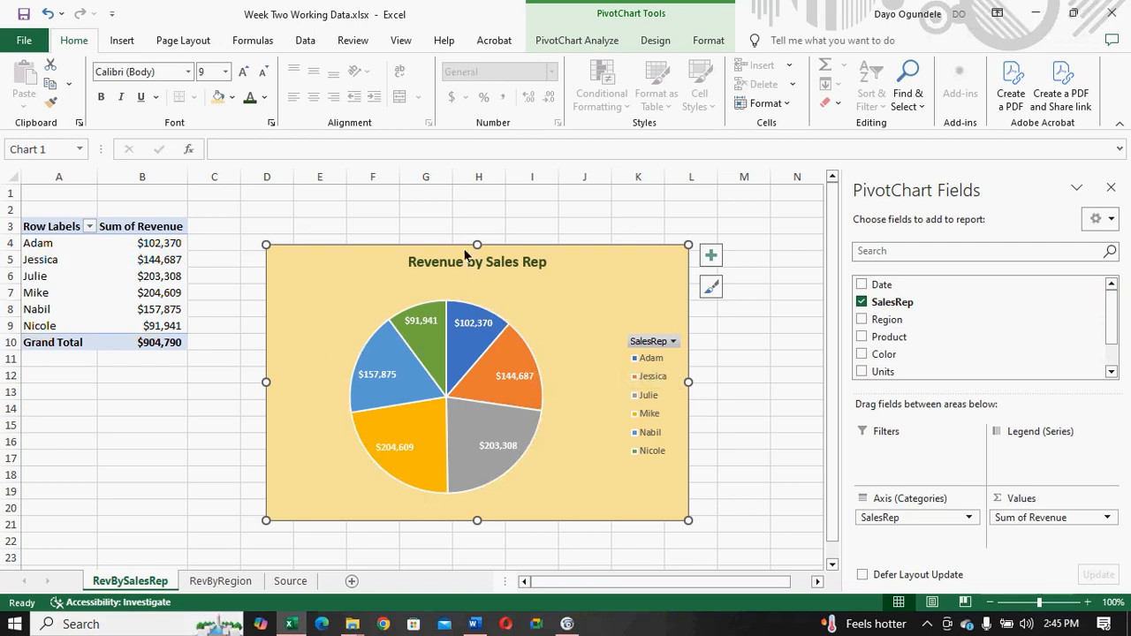
# - Change the Revenue by Sales Rep pie chart to a Clustered Bar chart
pyautogui.click(122, 41)
pyautogui.click(432, 101)
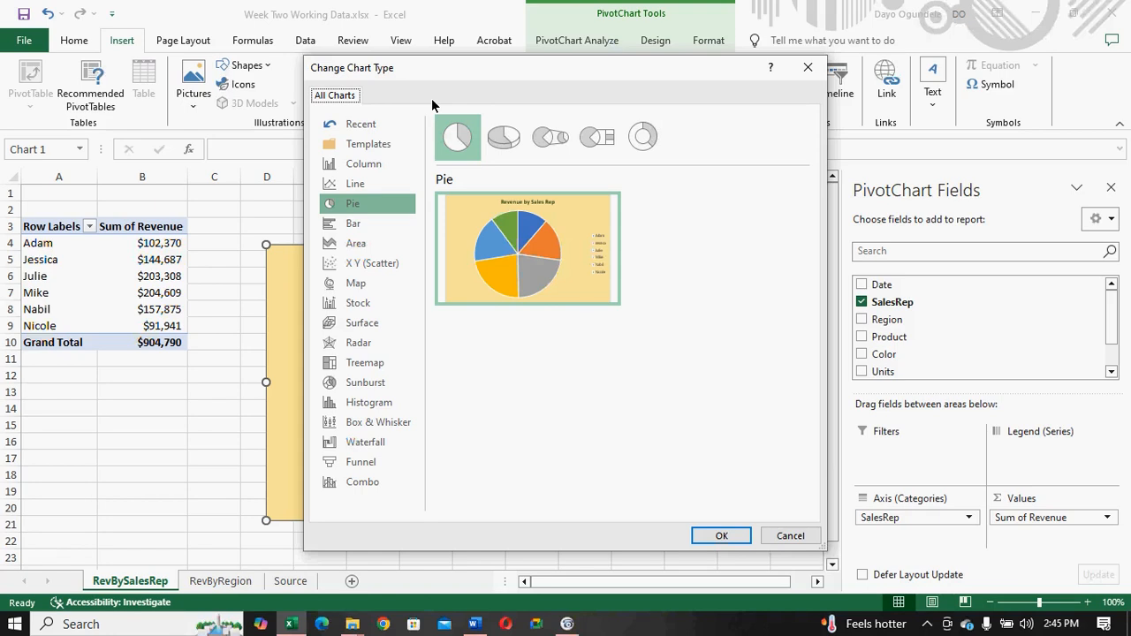
pyautogui.click(358, 231)
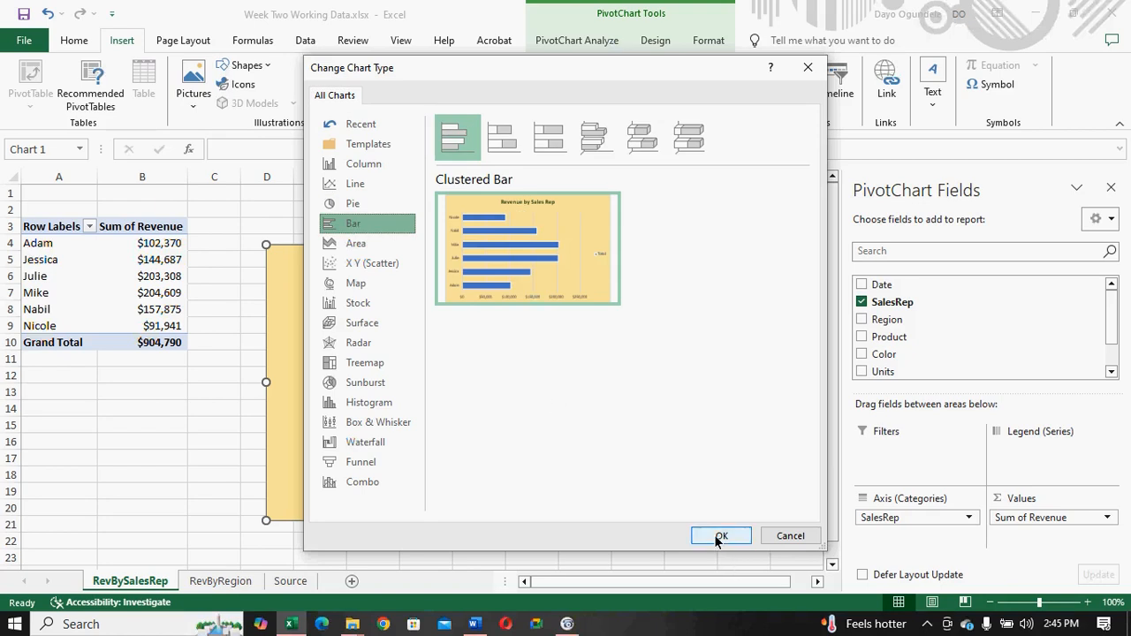
pyautogui.click(367, 166)
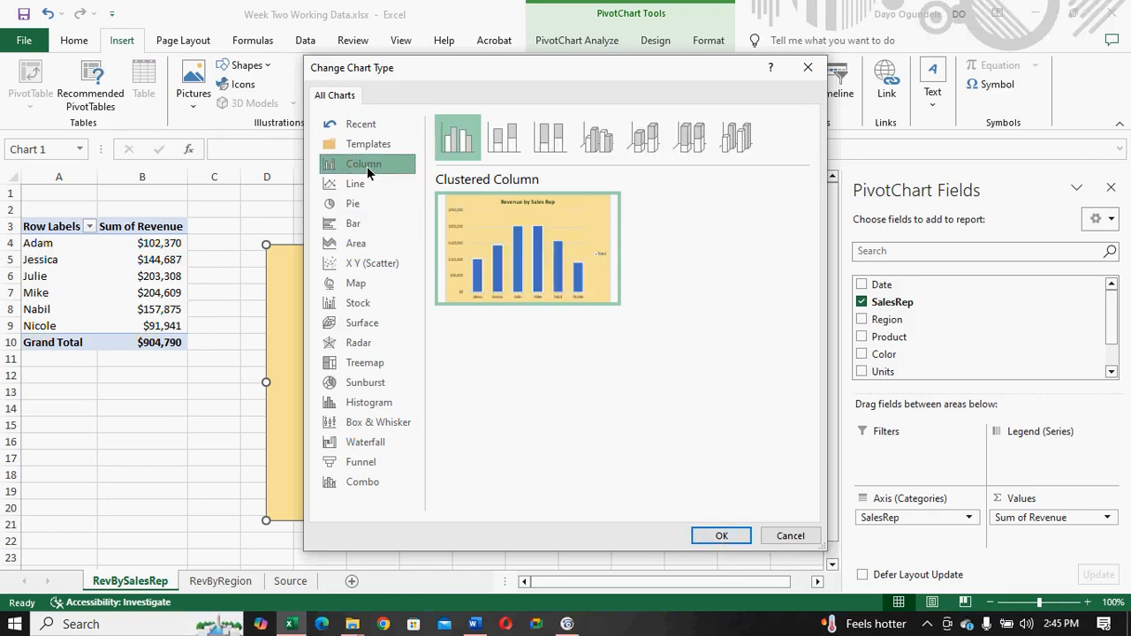
pyautogui.click(358, 230)
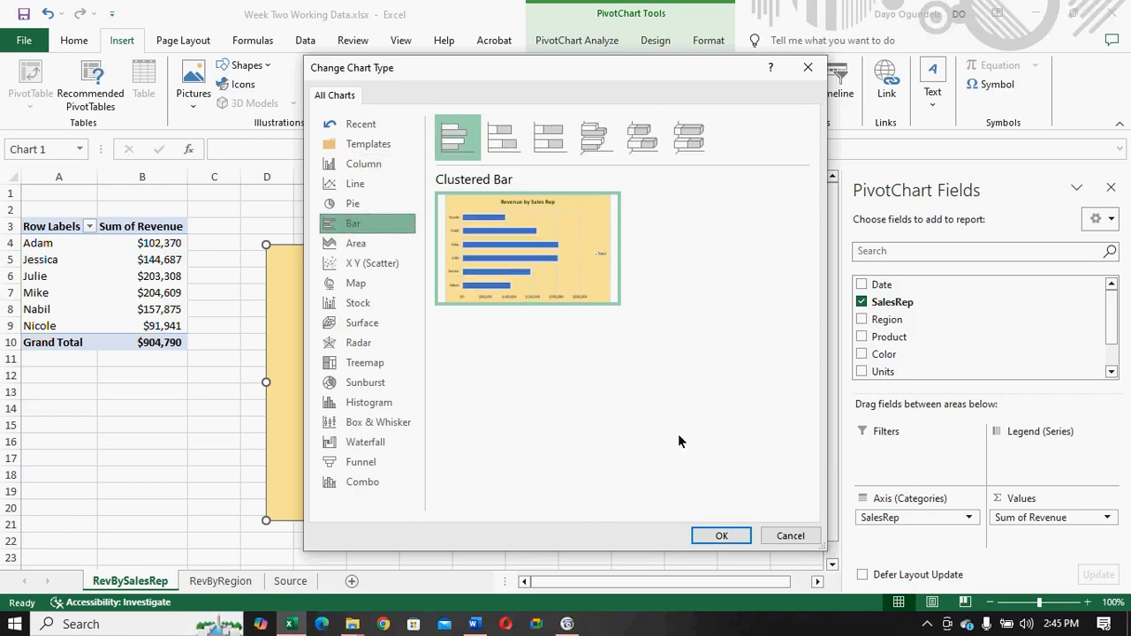
pyautogui.click(716, 536)
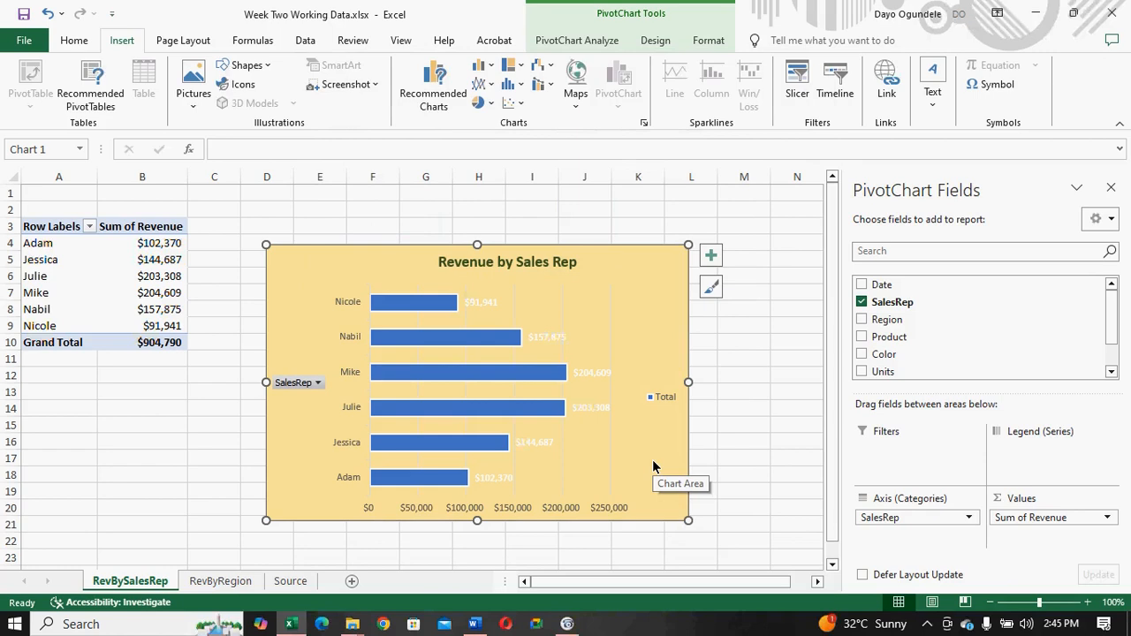
# - Hide the axis field buttons on the Revenue by Sales Rep bar chart
pyautogui.click(291, 383)
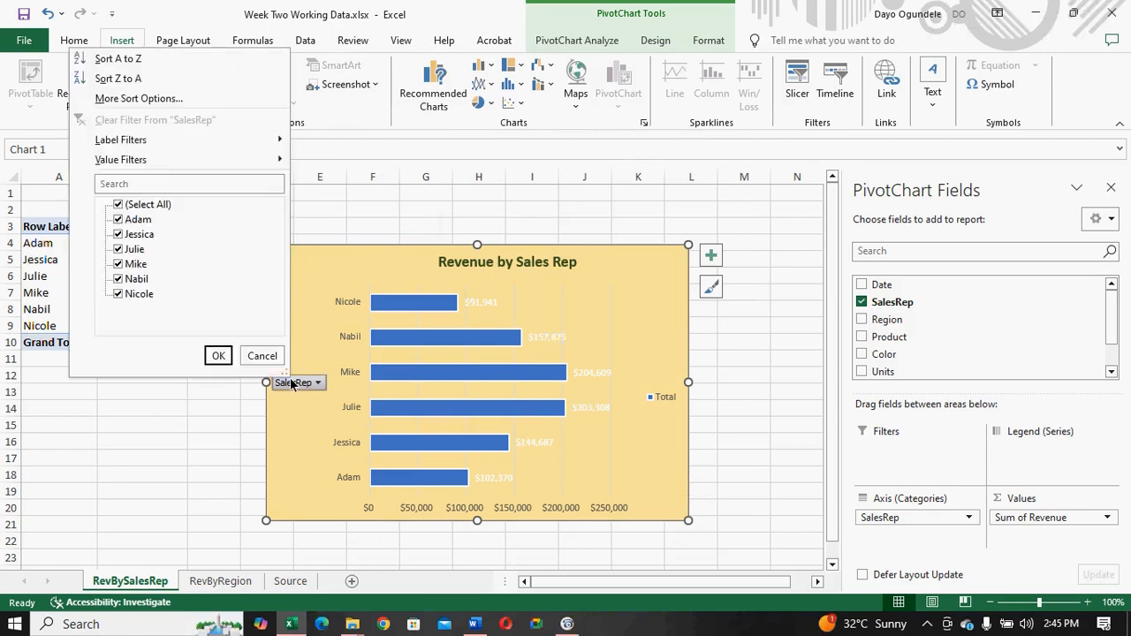
pyautogui.rightClick(292, 382)
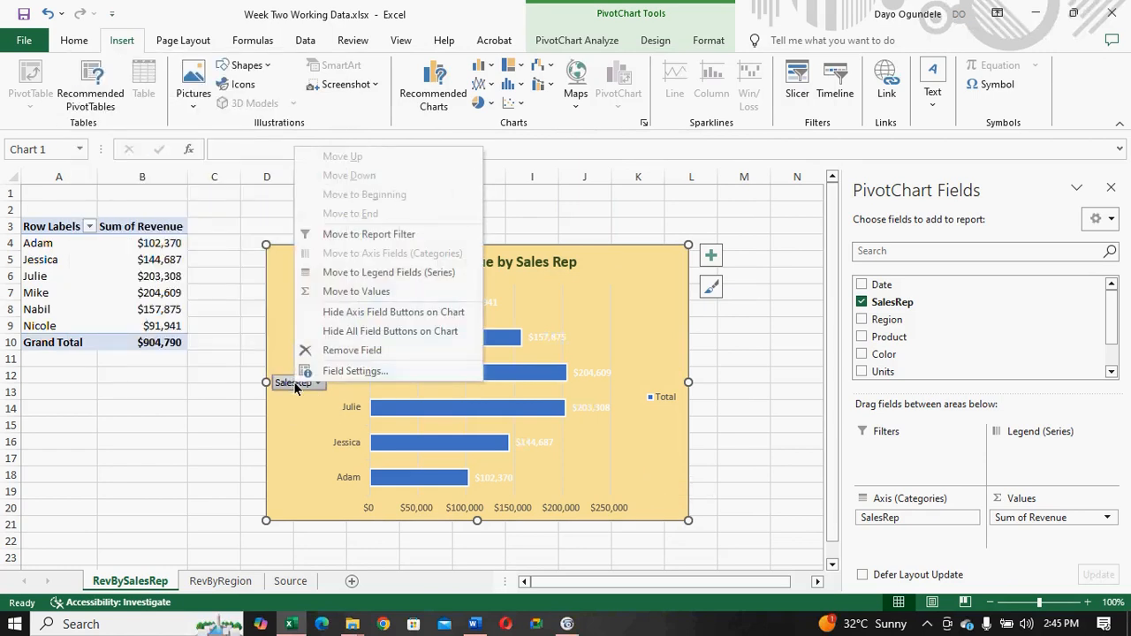
pyautogui.click(332, 316)
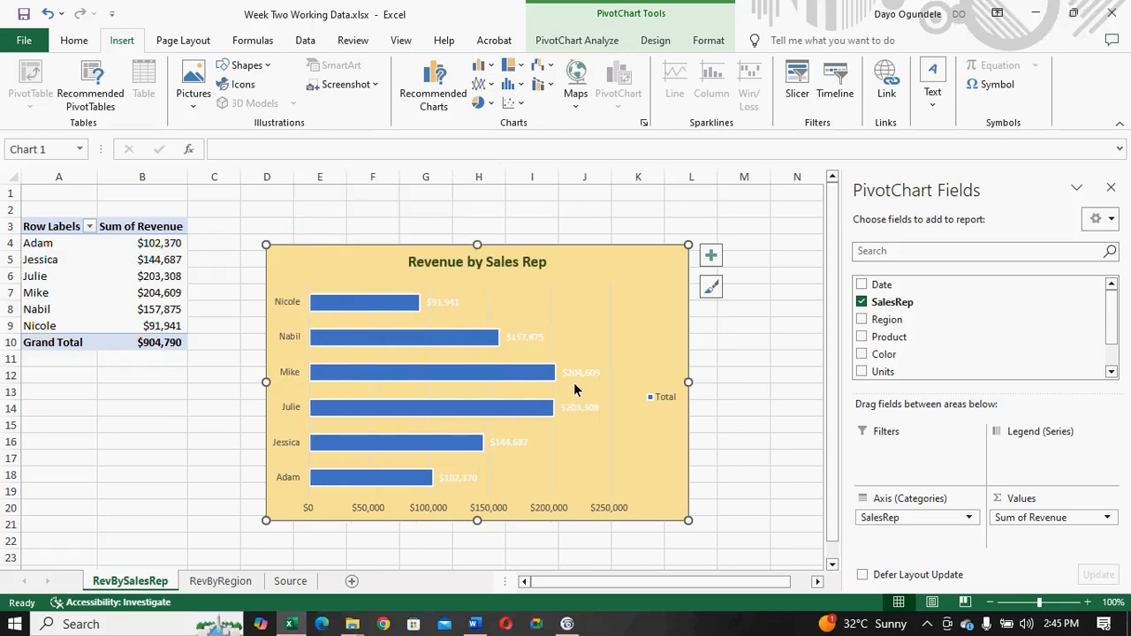
# - Reposition the bar chart's data labels to Inside End
pyautogui.click(710, 256)
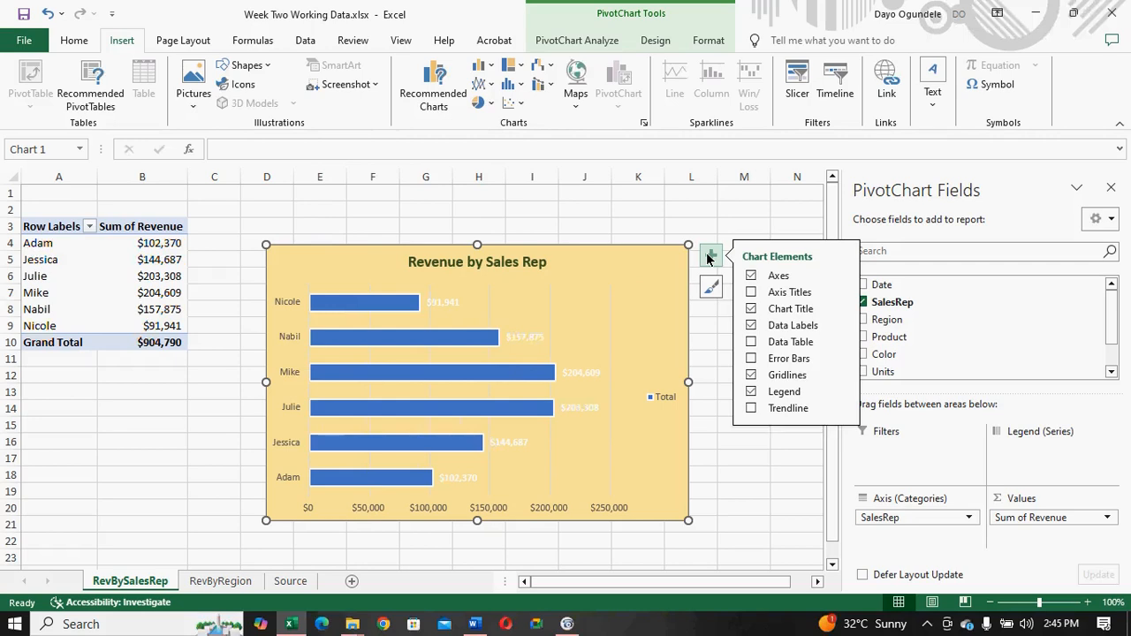
pyautogui.click(751, 293)
pyautogui.click(751, 292)
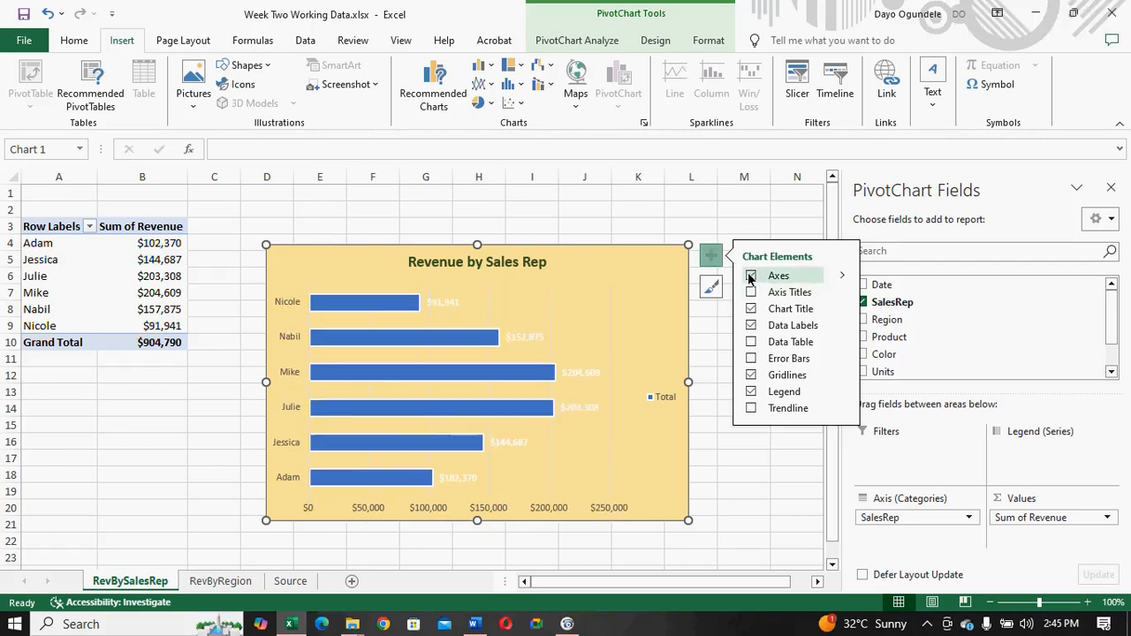
pyautogui.click(750, 326)
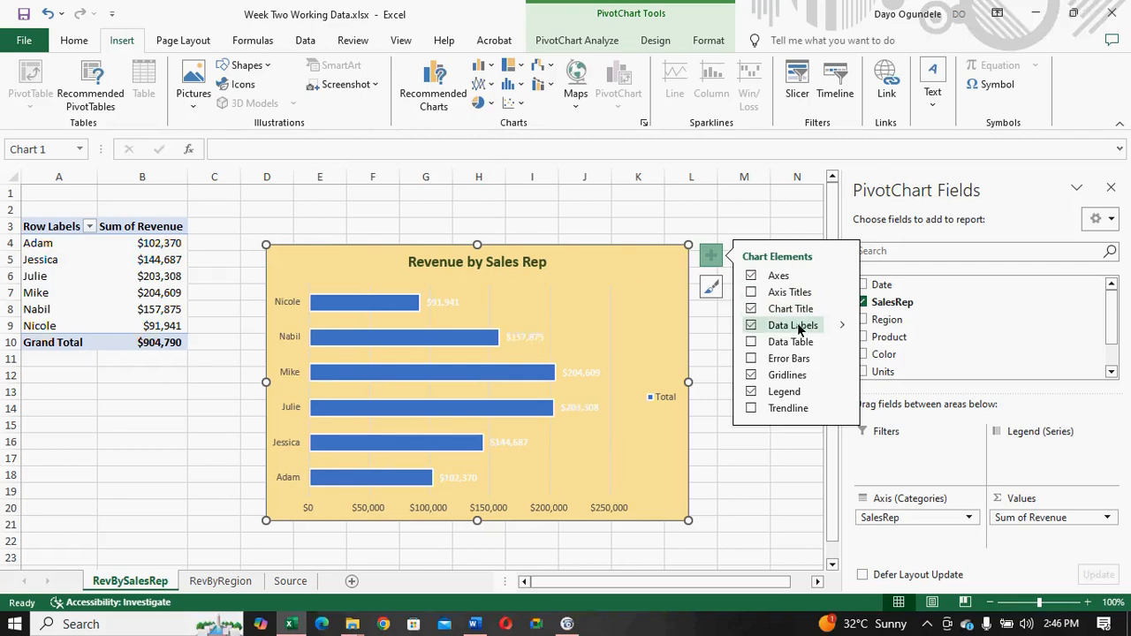
pyautogui.moveTo(843, 328)
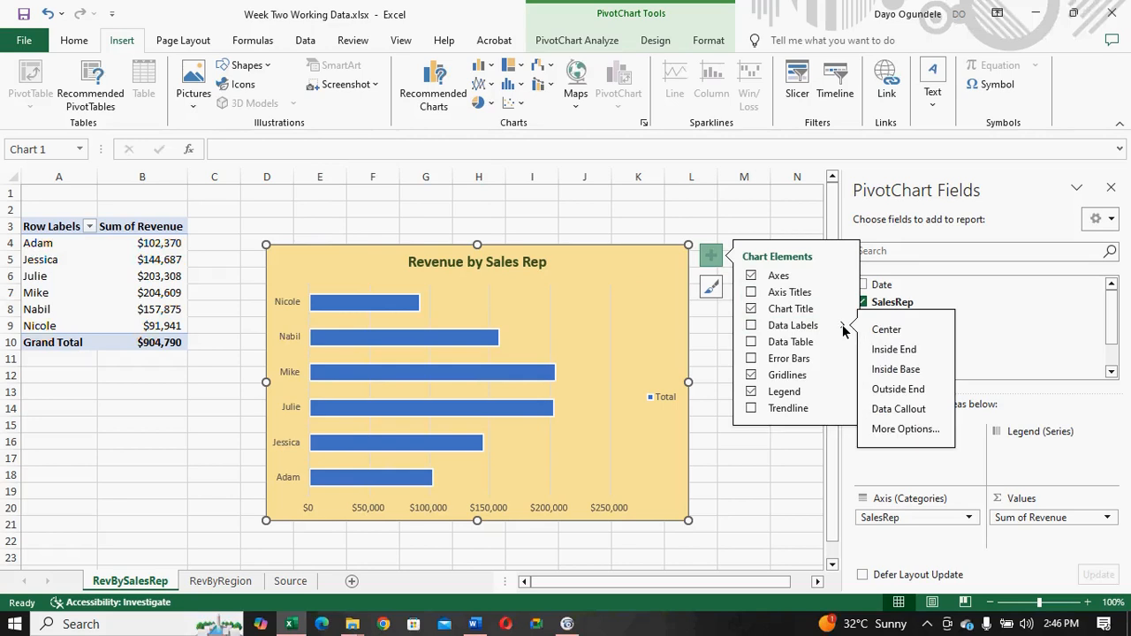
pyautogui.click(886, 352)
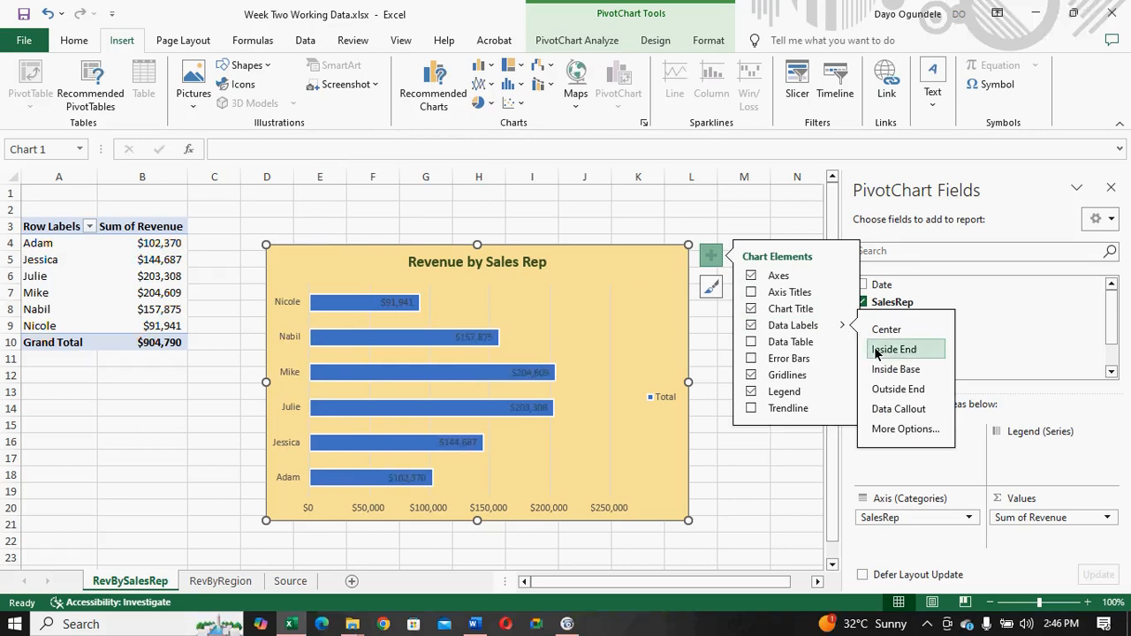
# - Remove the legend and the horizontal revenue axis from the bar chart, keeping the gridlines
pyautogui.click(750, 374)
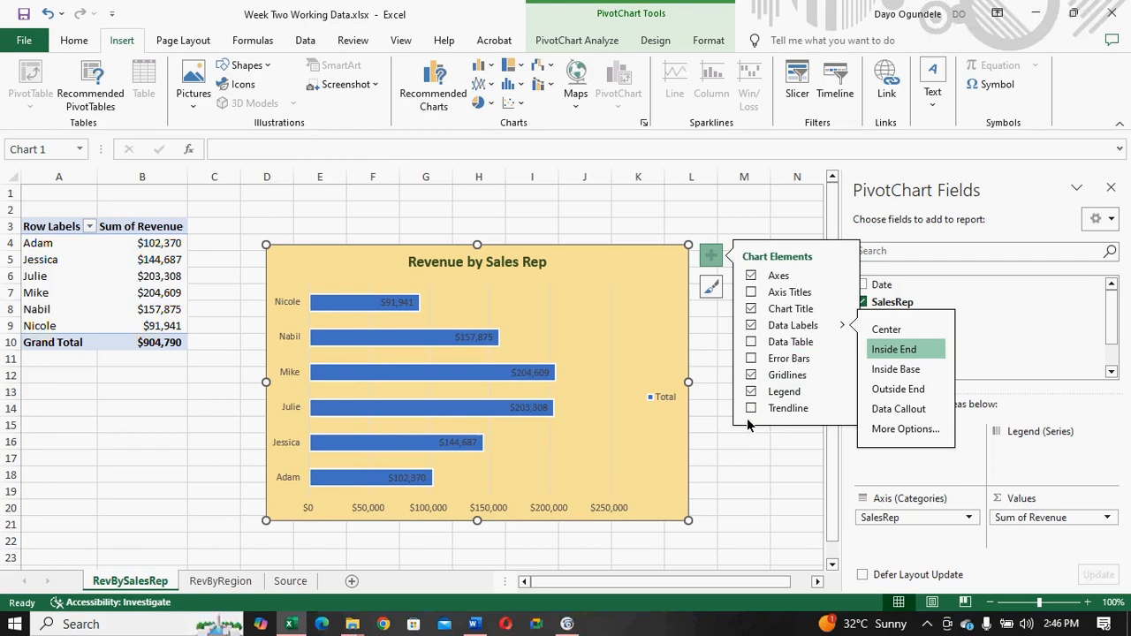
pyautogui.click(751, 391)
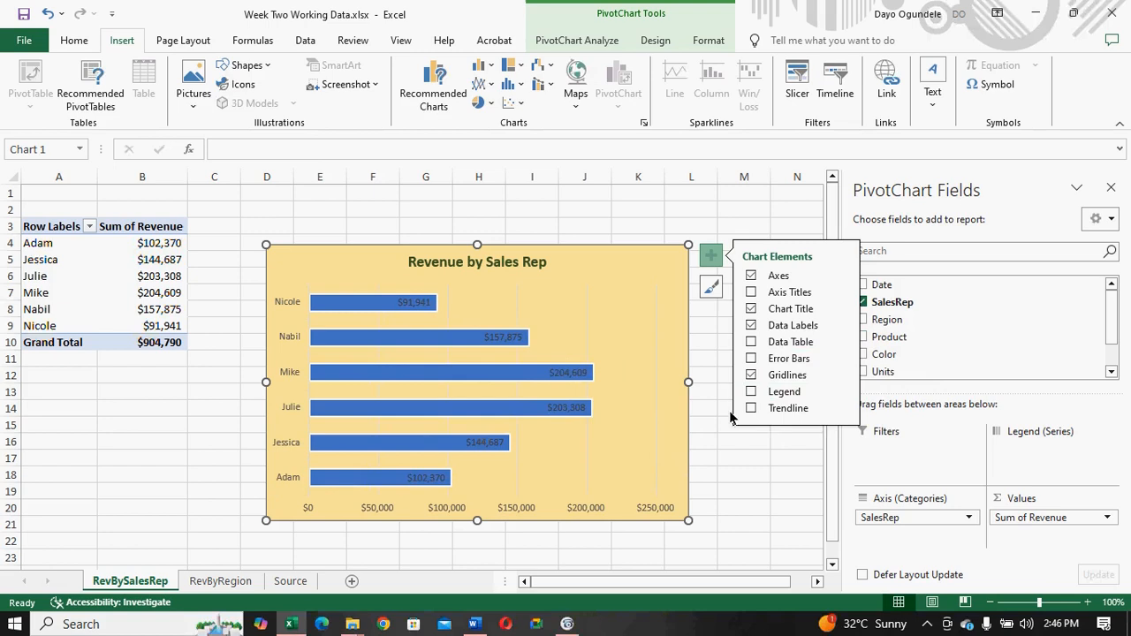
pyautogui.click(711, 262)
pyautogui.click(711, 262)
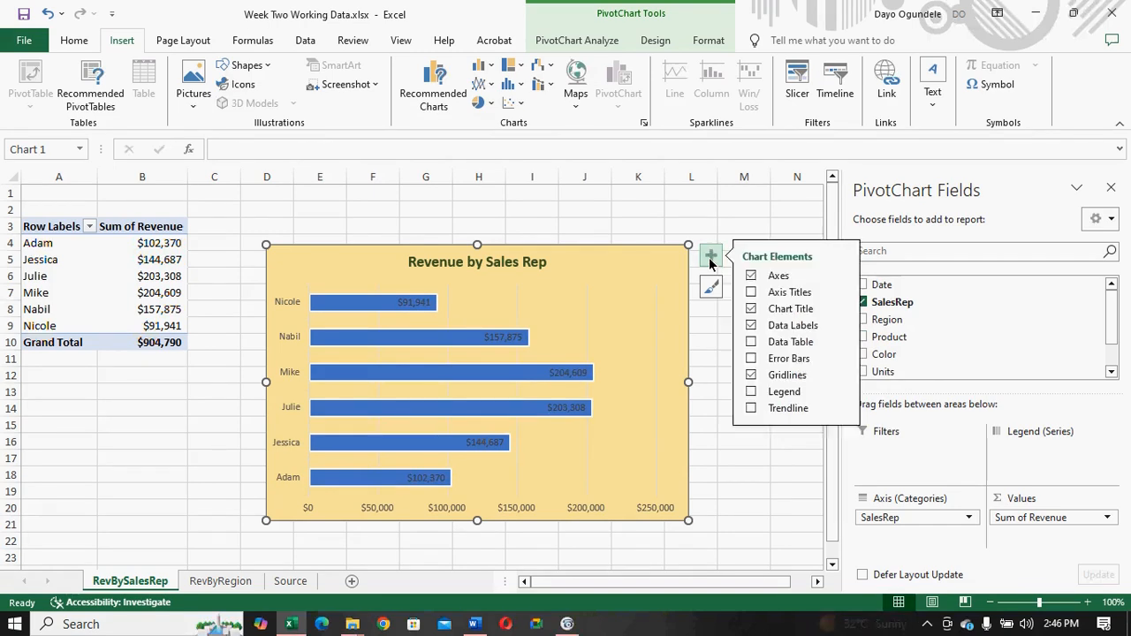
pyautogui.click(711, 261)
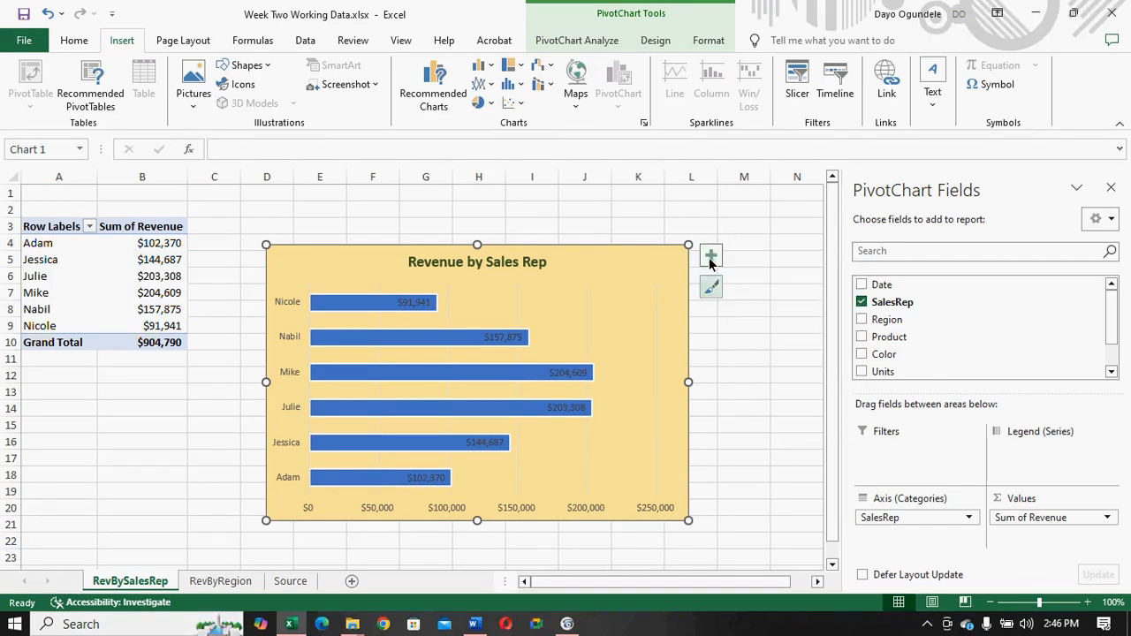
pyautogui.click(575, 507)
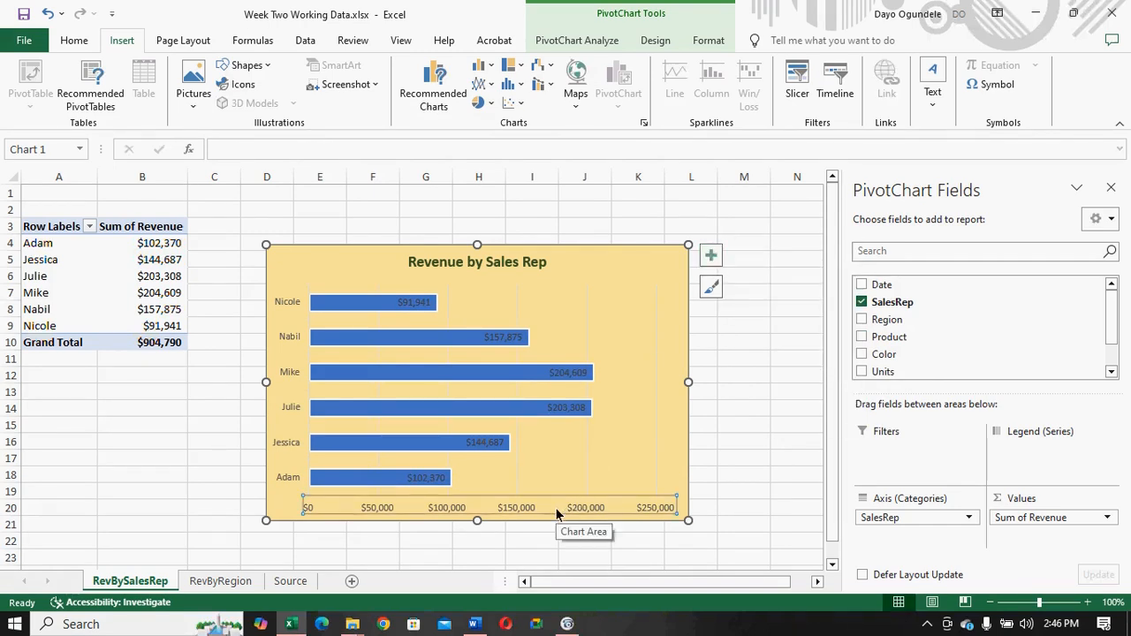
pyautogui.press('Delete')
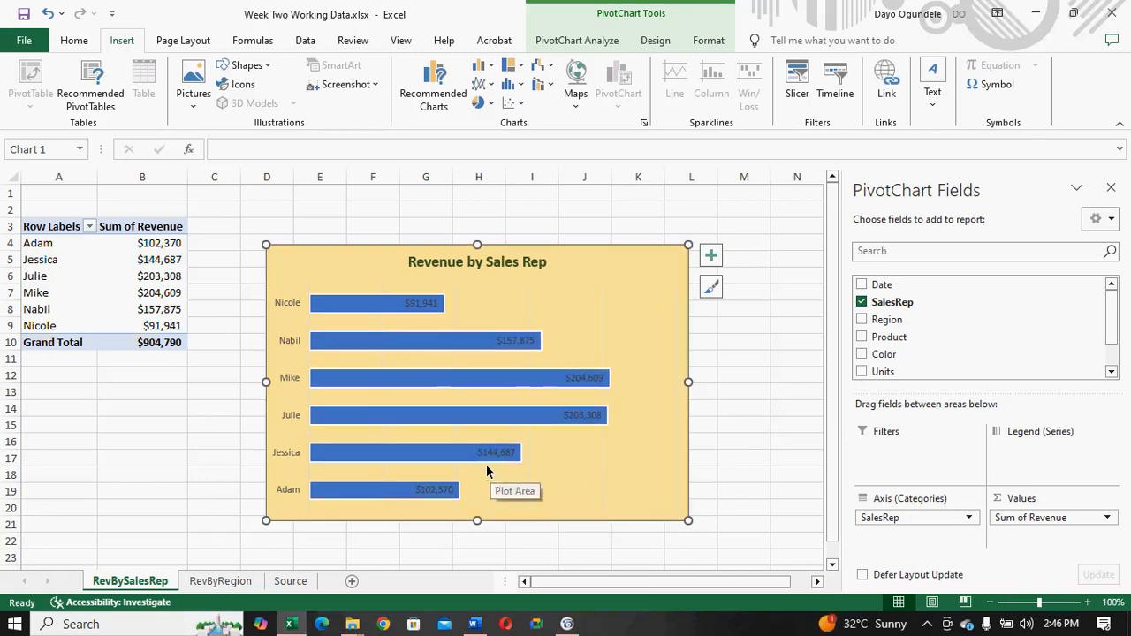
# - Set the gap width of the bar chart's data series to 20%
pyautogui.click(370, 305)
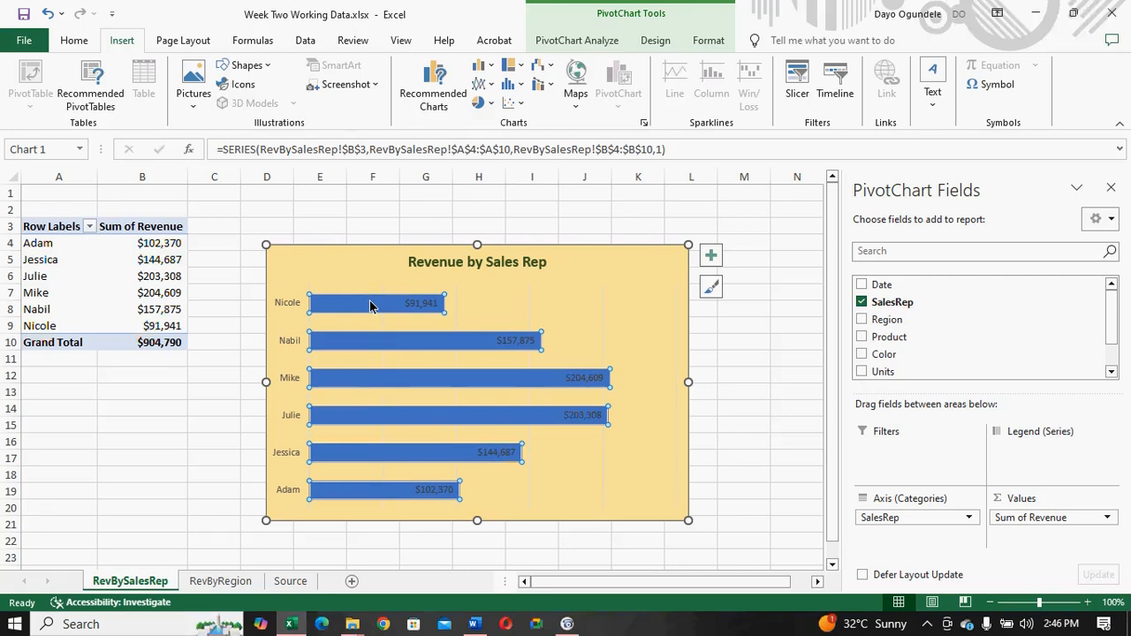
pyautogui.rightClick(370, 306)
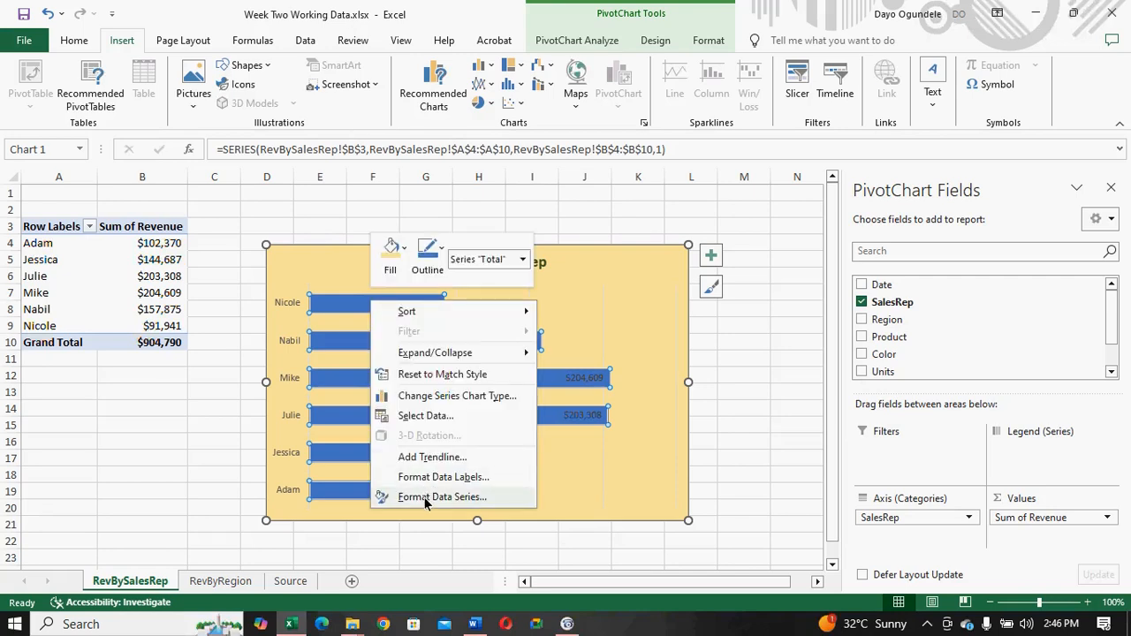
pyautogui.click(441, 496)
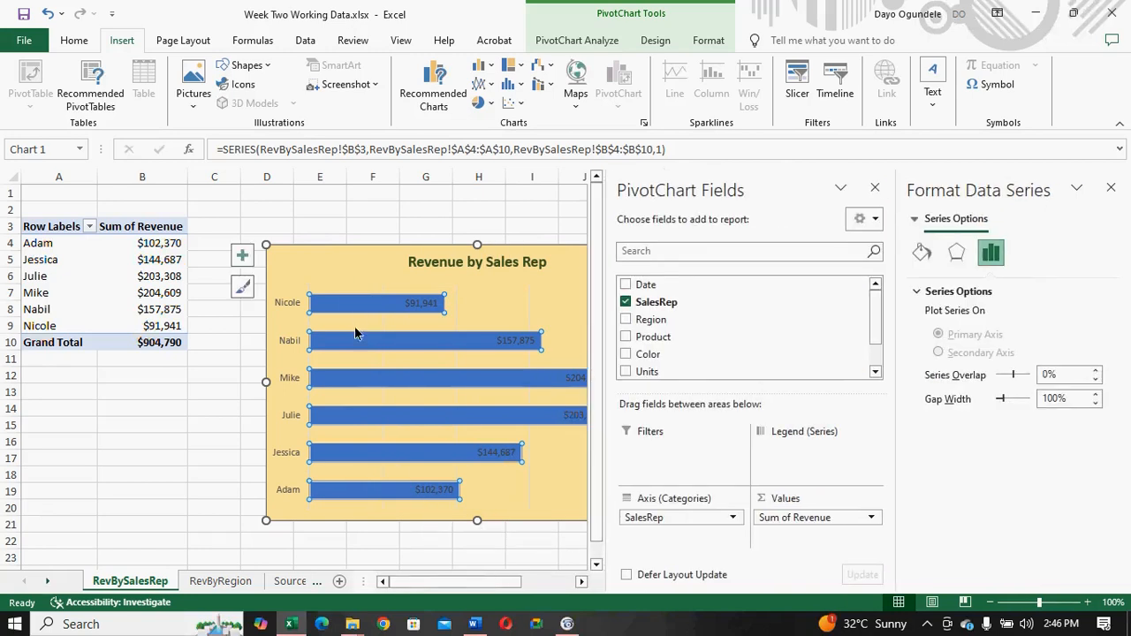
pyautogui.moveTo(346, 320)
pyautogui.click(1094, 404)
pyautogui.click(1094, 404)
pyautogui.click(1093, 405)
pyautogui.click(1094, 404)
pyautogui.click(1094, 405)
pyautogui.click(1093, 405)
pyautogui.click(1094, 405)
pyautogui.click(1093, 405)
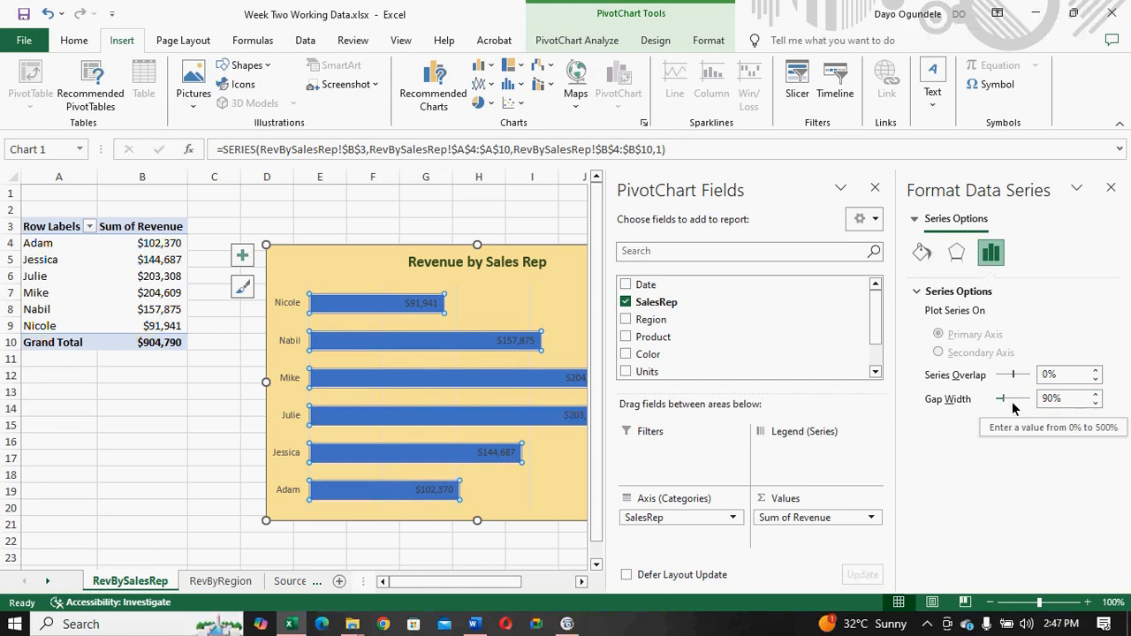
pyautogui.moveTo(1095, 404); pyautogui.dragTo(1094, 405)
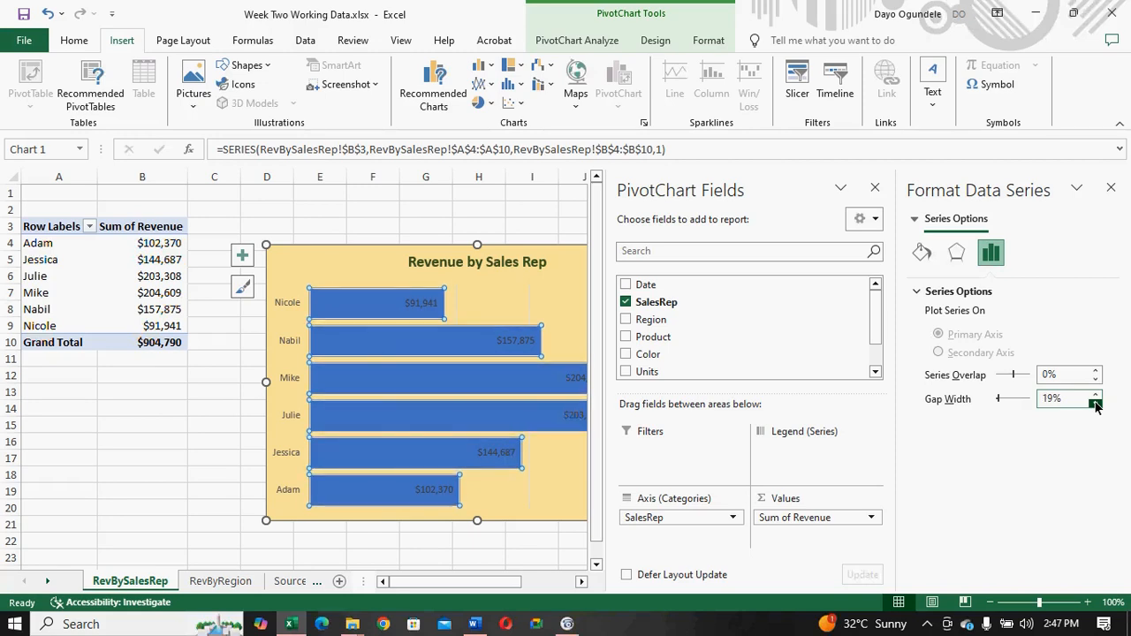
pyautogui.moveTo(1095, 405); pyautogui.dragTo(1094, 404)
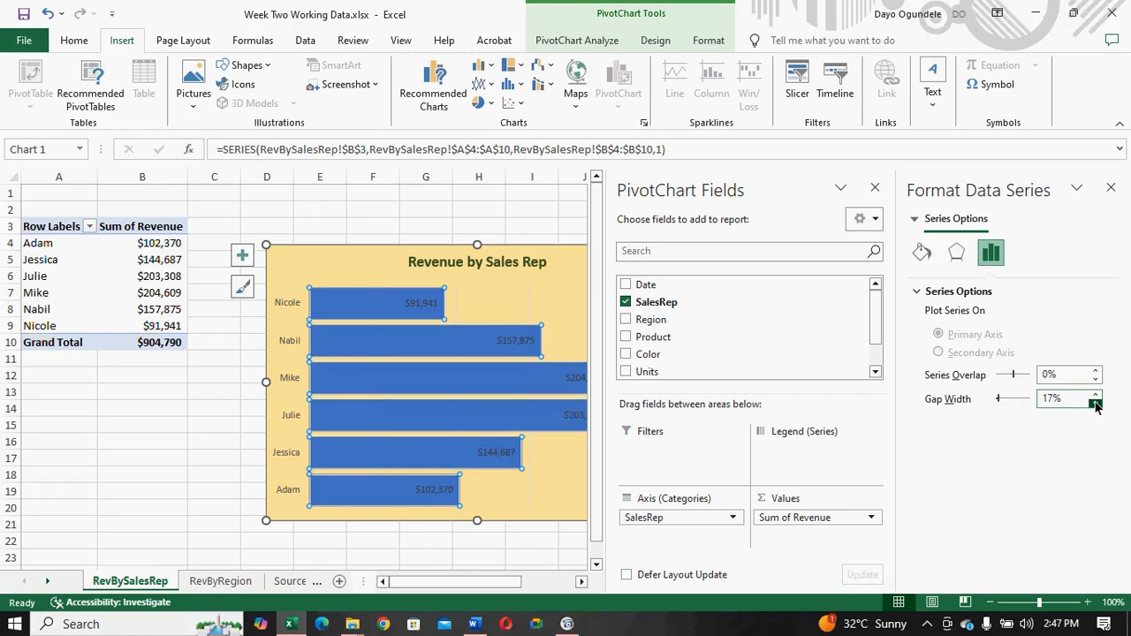
pyautogui.click(1095, 396)
pyautogui.click(1096, 396)
pyautogui.click(1096, 396)
pyautogui.click(1096, 396)
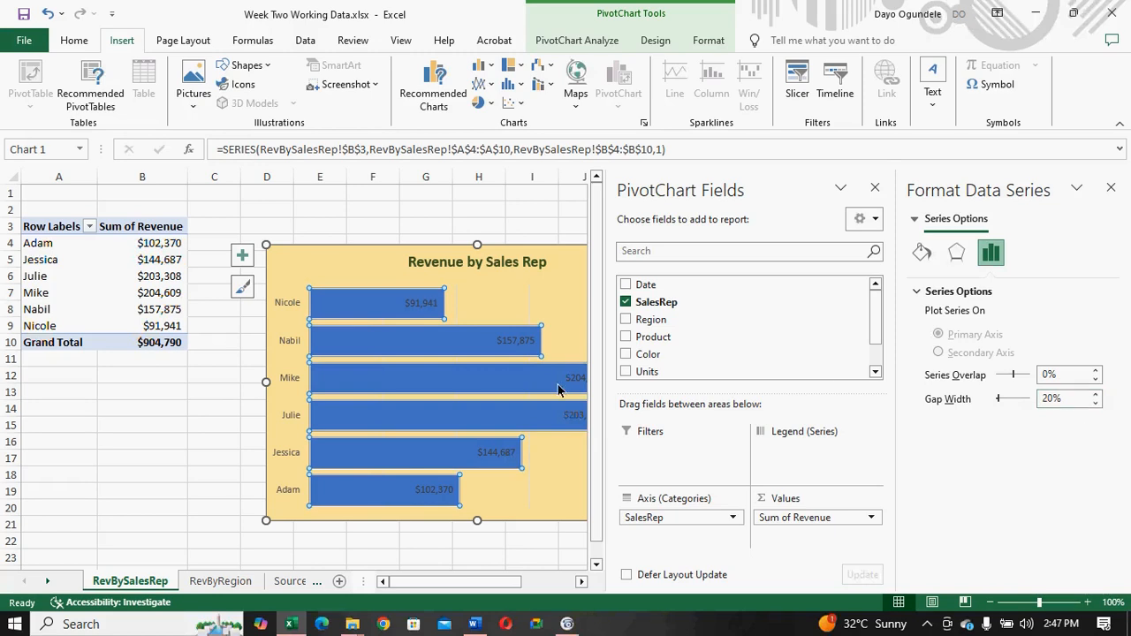
# - Sort the PivotTable's SalesRep row labels in ascending order by Sum of Revenue
pyautogui.click(382, 275)
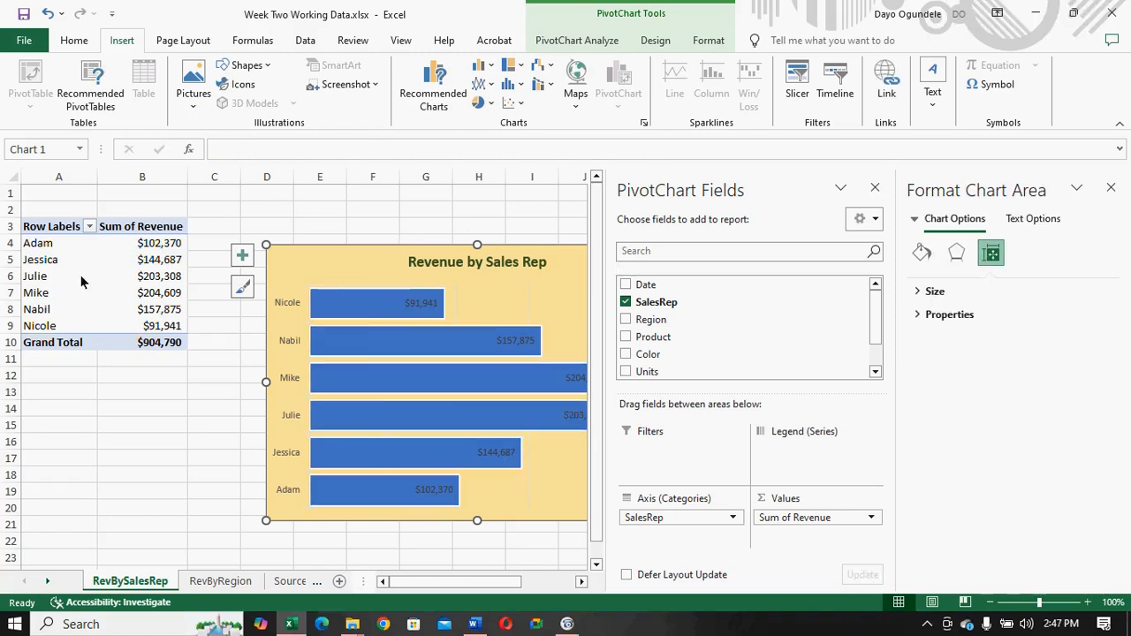
pyautogui.click(90, 230)
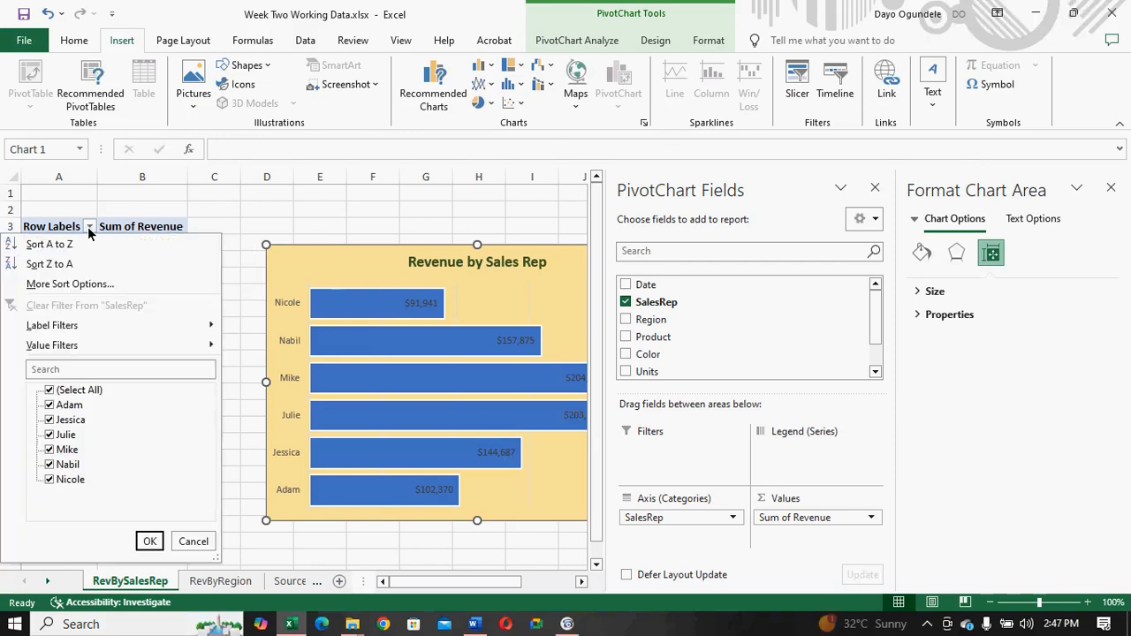
pyautogui.click(71, 284)
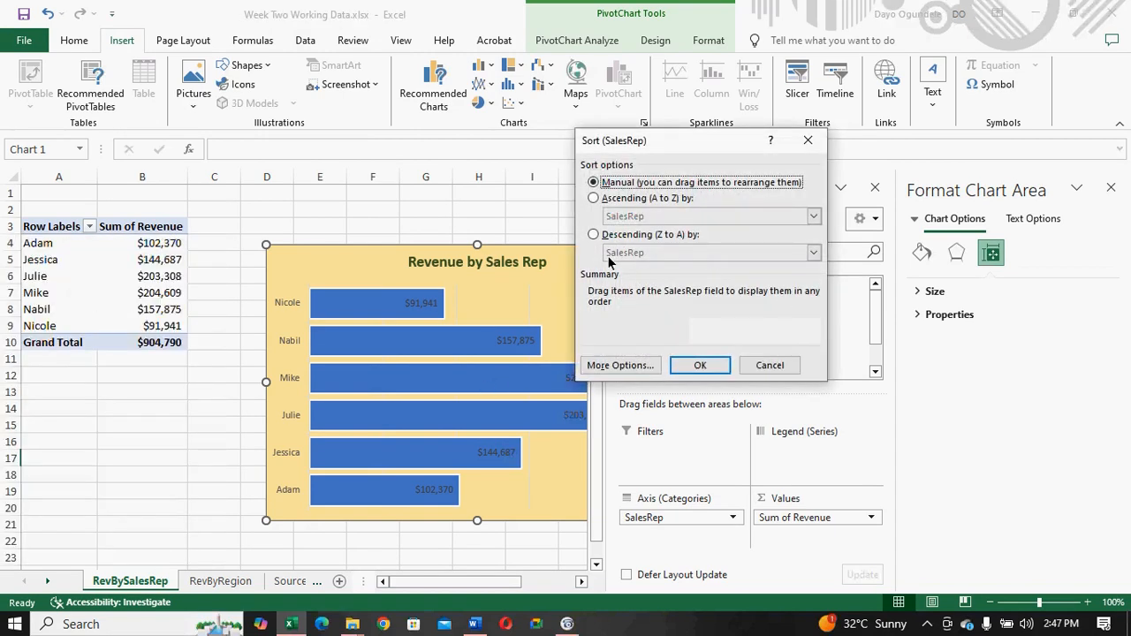
pyautogui.click(594, 198)
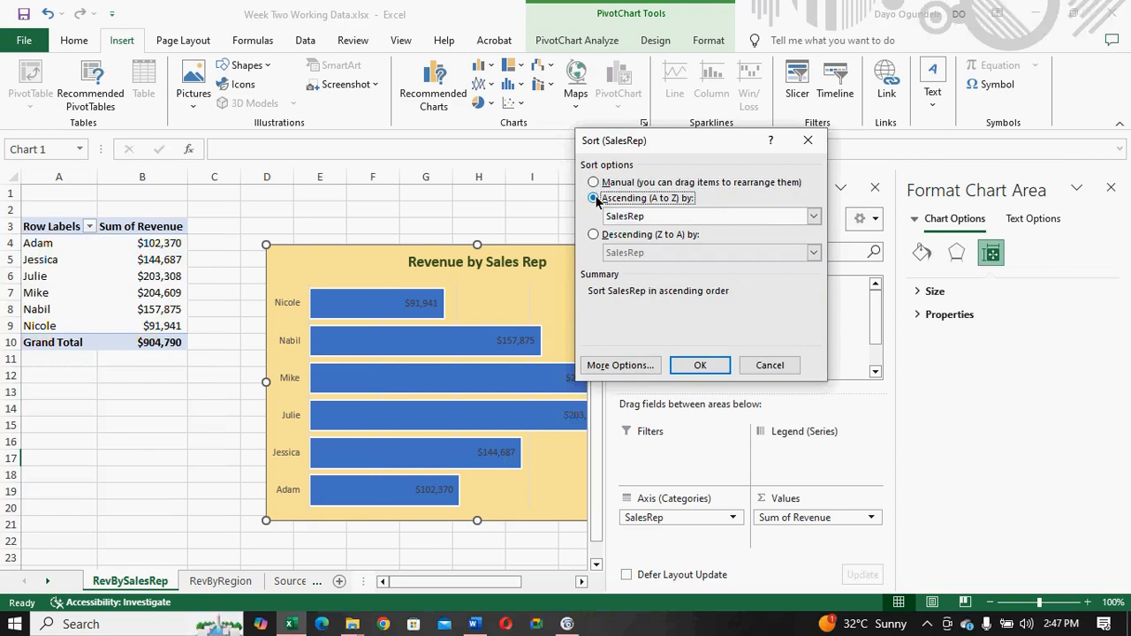
pyautogui.click(813, 218)
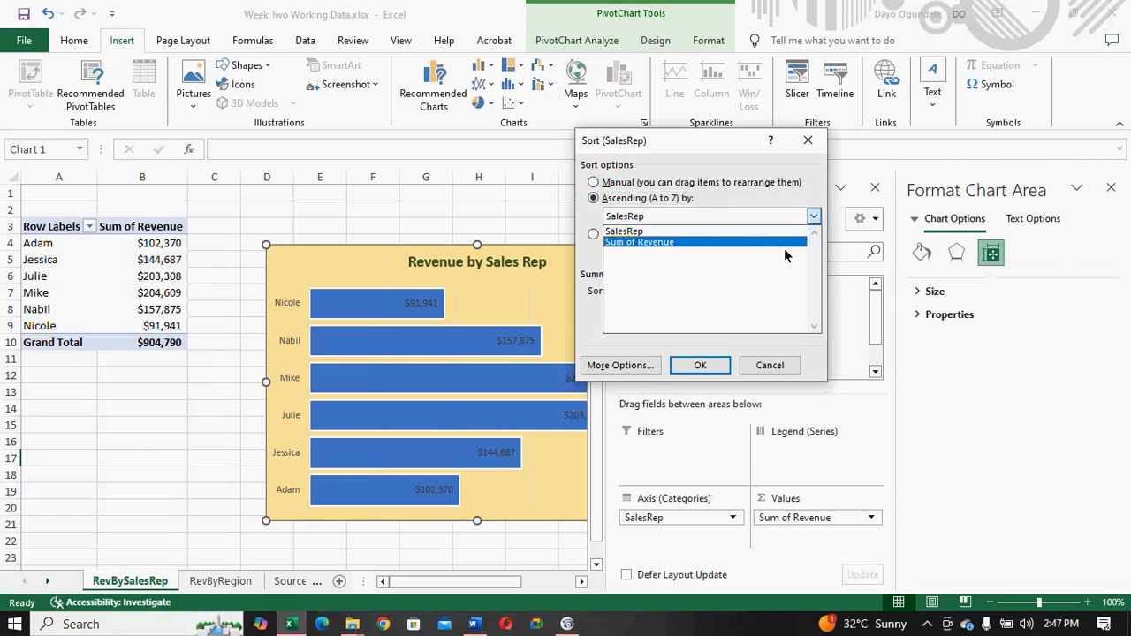
pyautogui.click(785, 243)
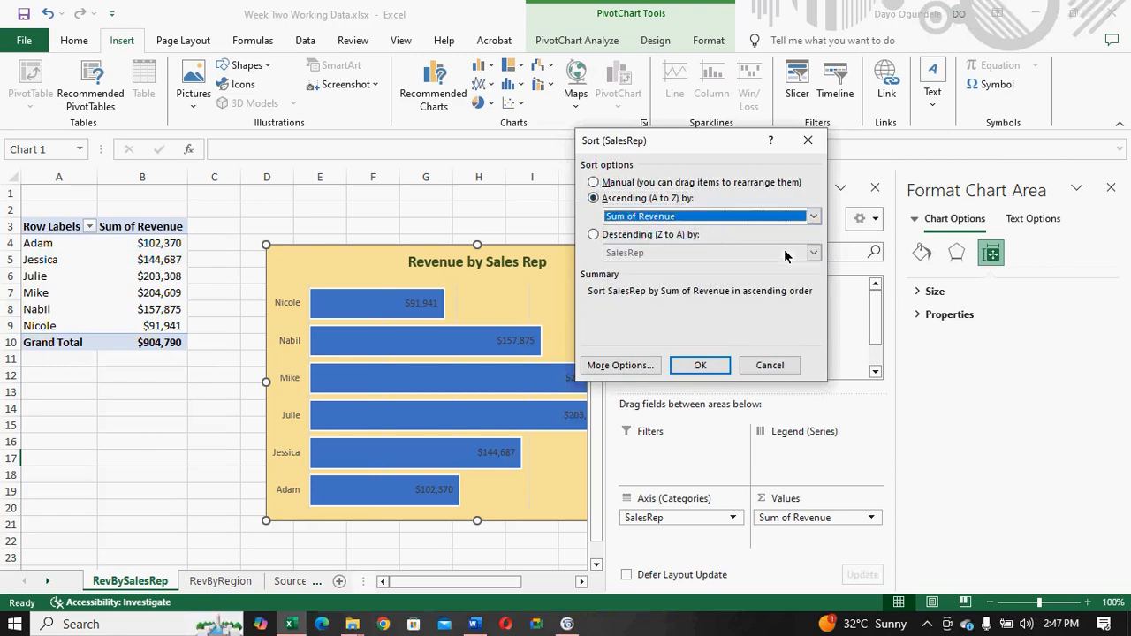
pyautogui.click(698, 365)
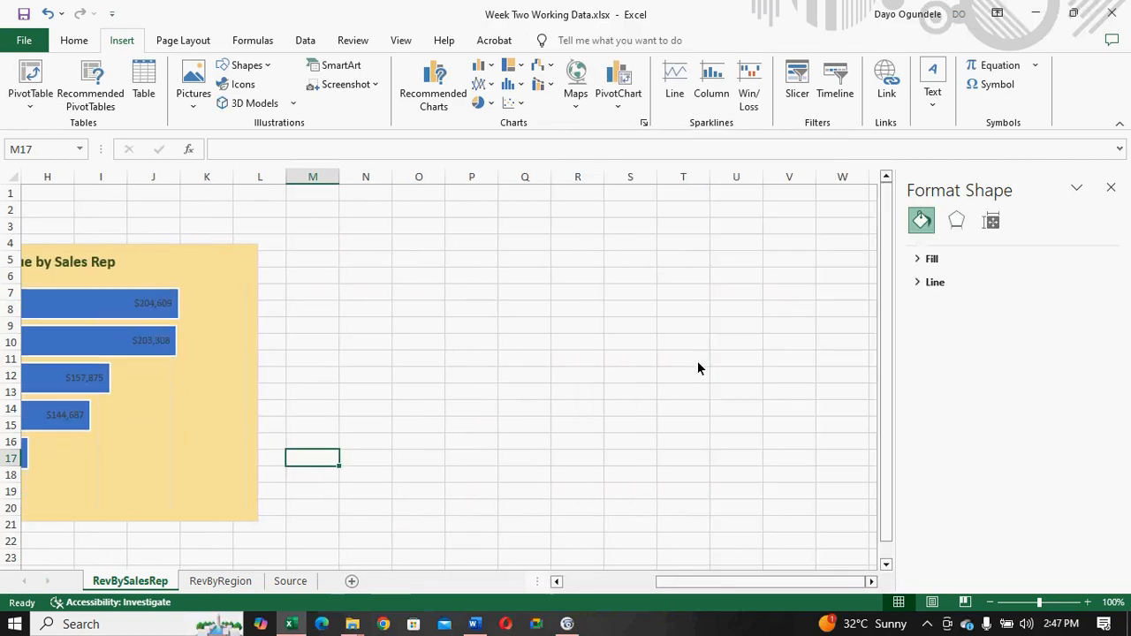
pyautogui.moveTo(726, 585); pyautogui.dragTo(595, 571)
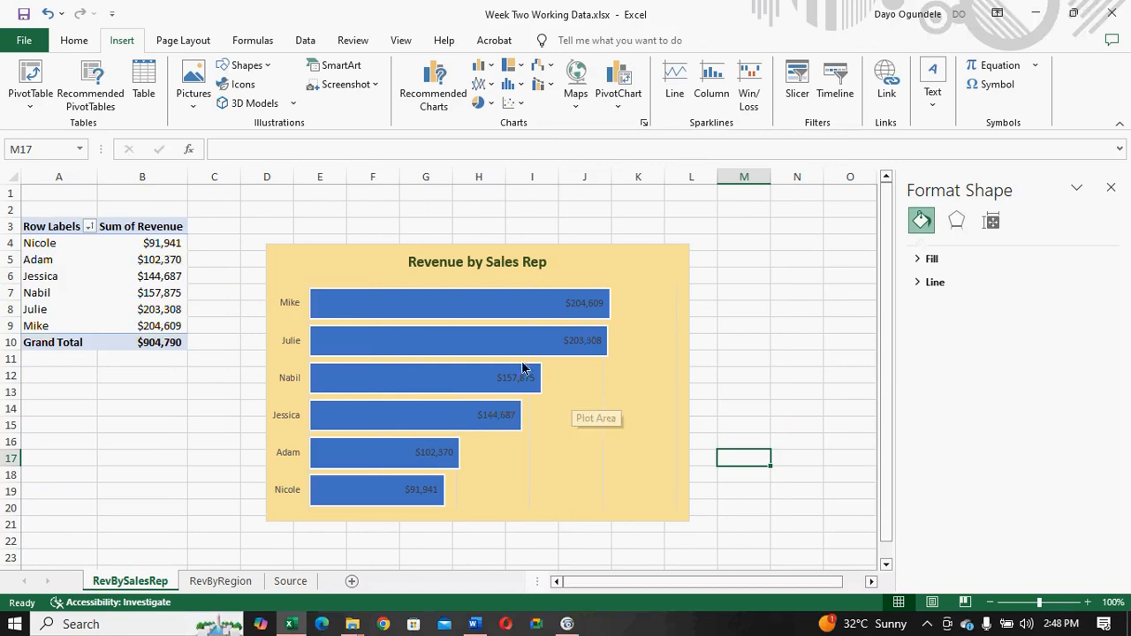
pyautogui.click(463, 301)
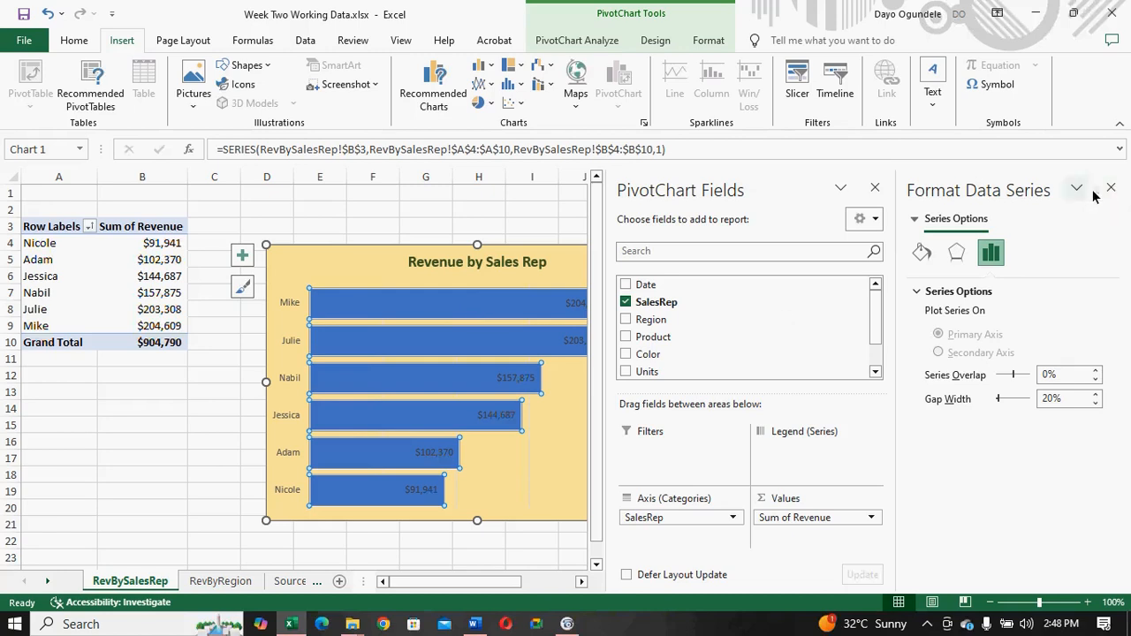
pyautogui.click(418, 306)
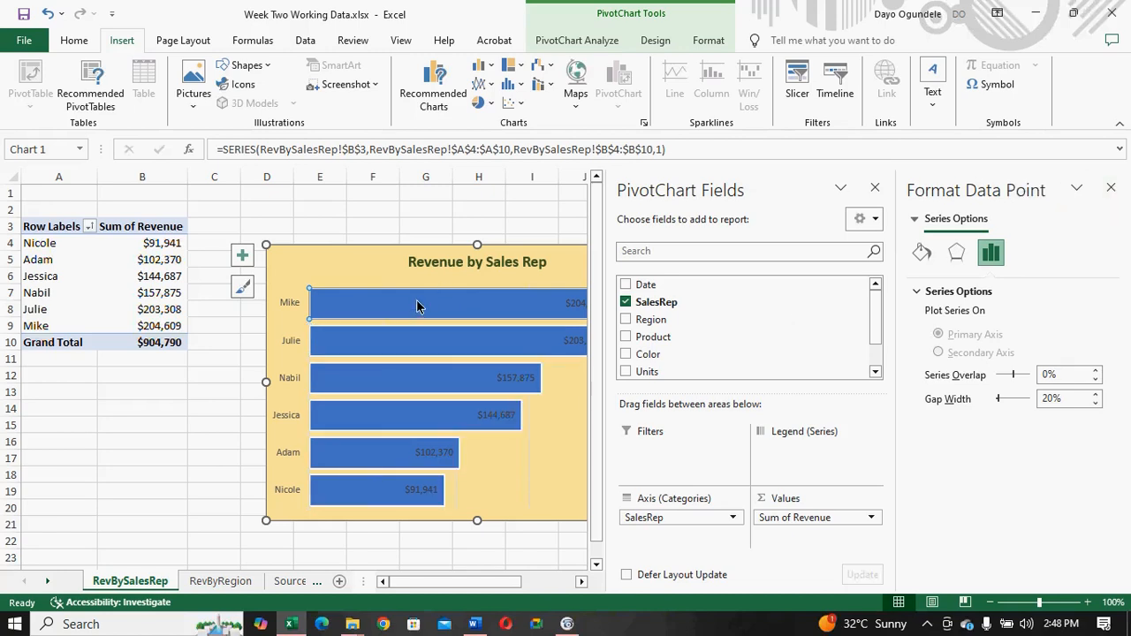
pyautogui.click(76, 41)
pyautogui.click(231, 98)
pyautogui.click(231, 98)
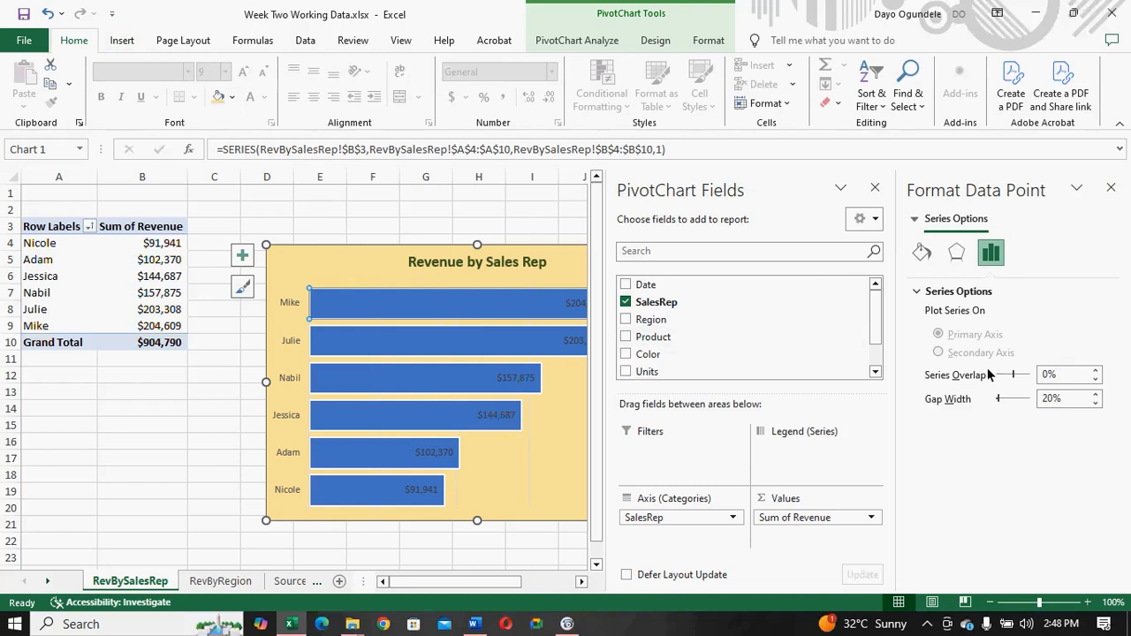
pyautogui.click(450, 385)
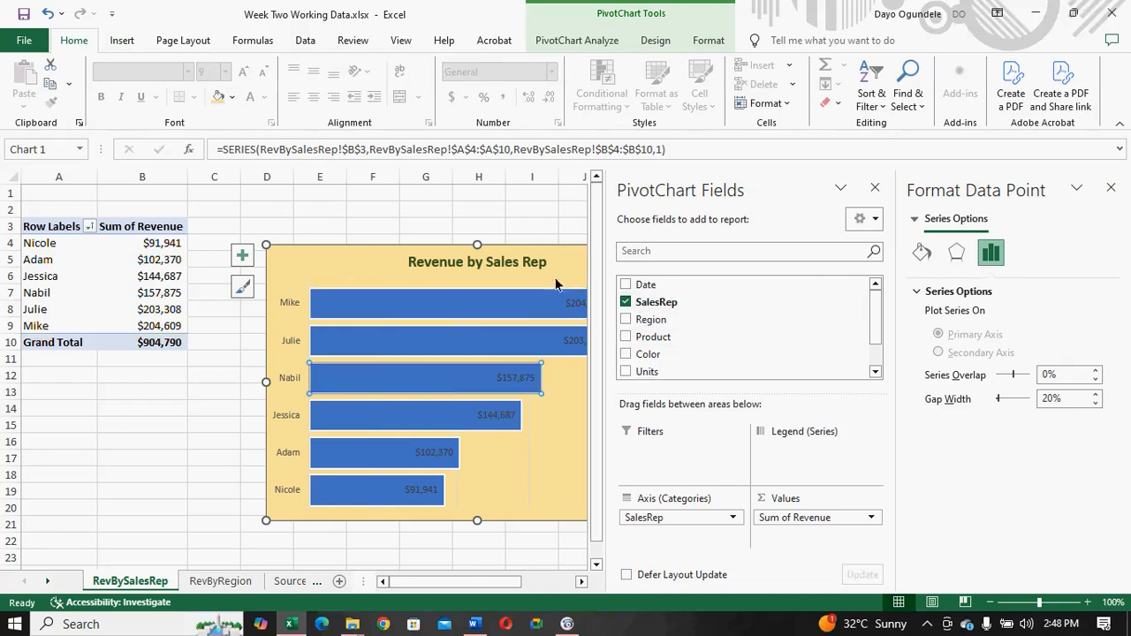
# - Hide the PivotChart field list and fill the chart's highest-revenue bar with Orange, Accent 2, Darker 50%
pyautogui.click(877, 195)
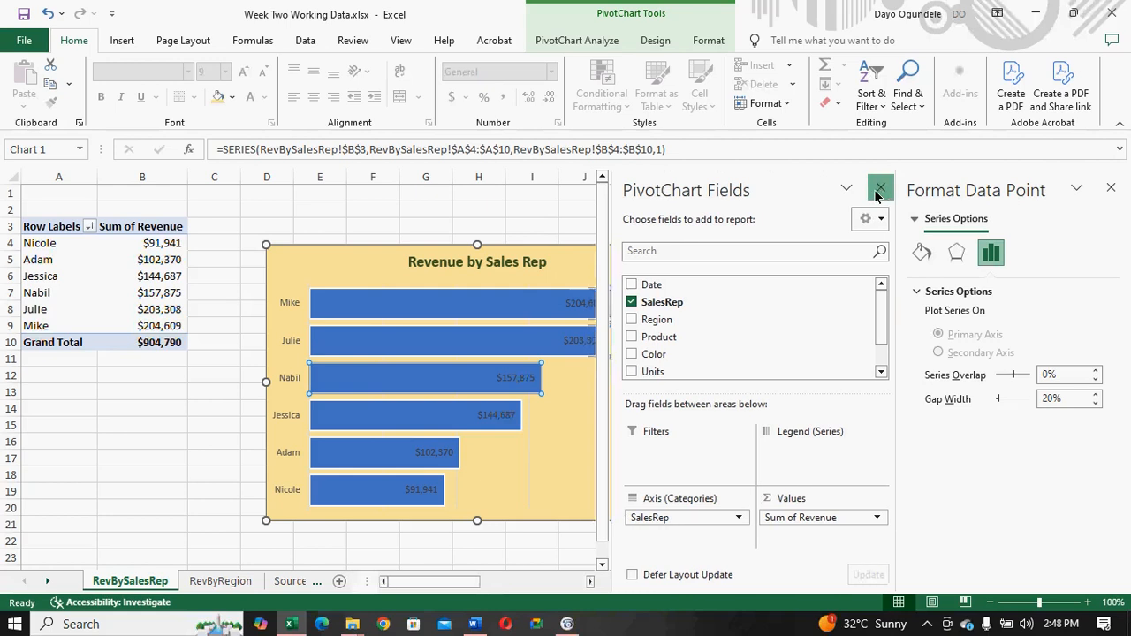
pyautogui.click(556, 309)
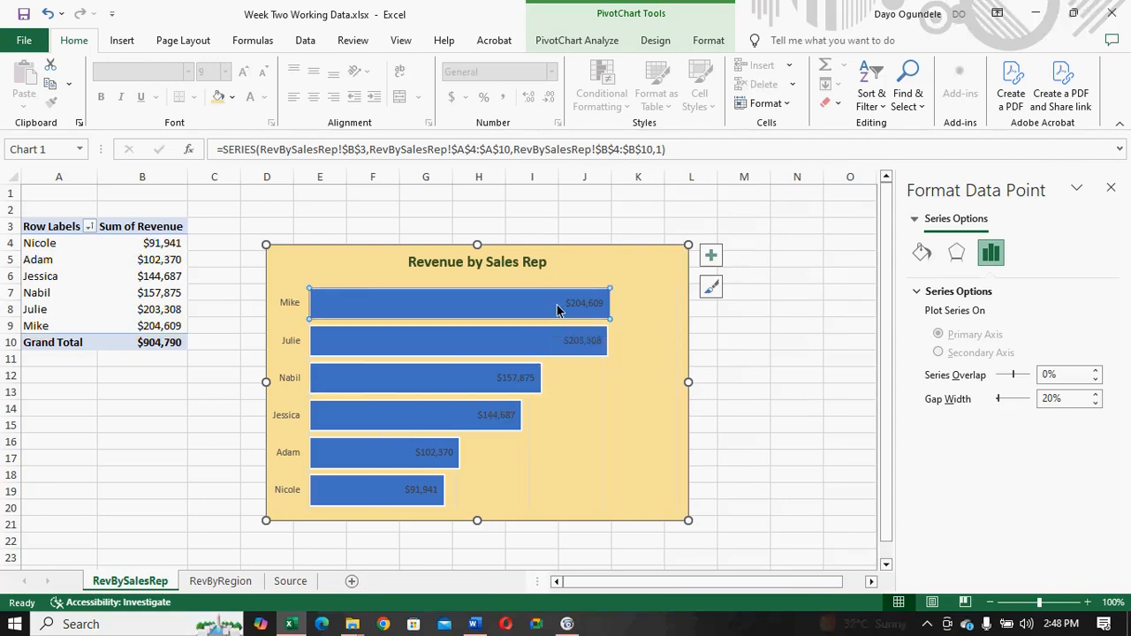
pyautogui.click(921, 254)
pyautogui.click(921, 292)
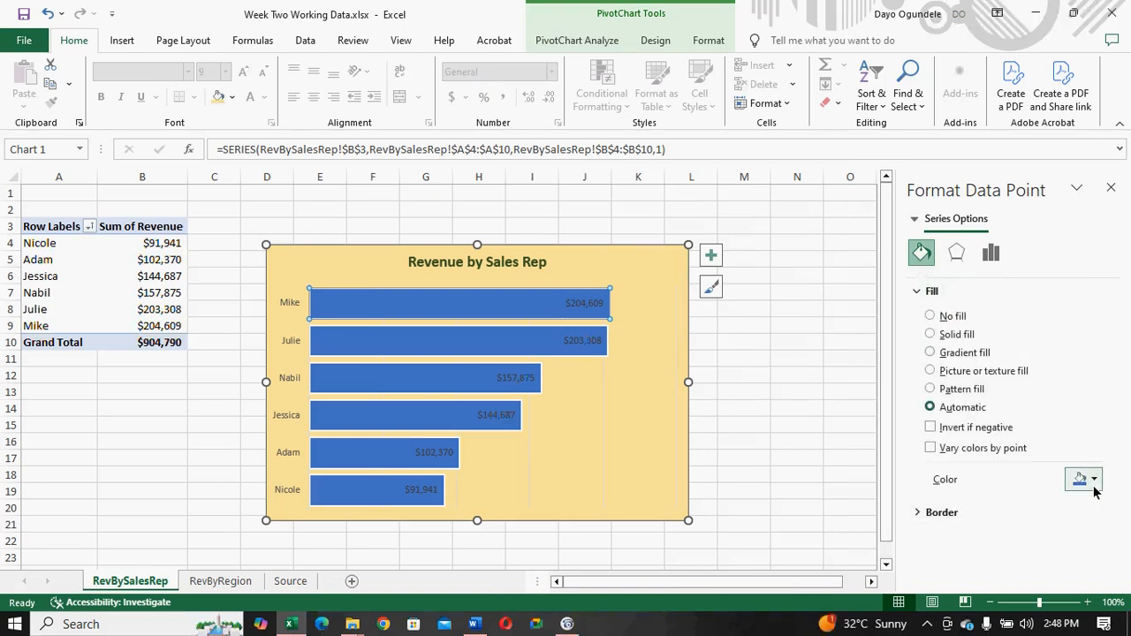
pyautogui.click(1092, 487)
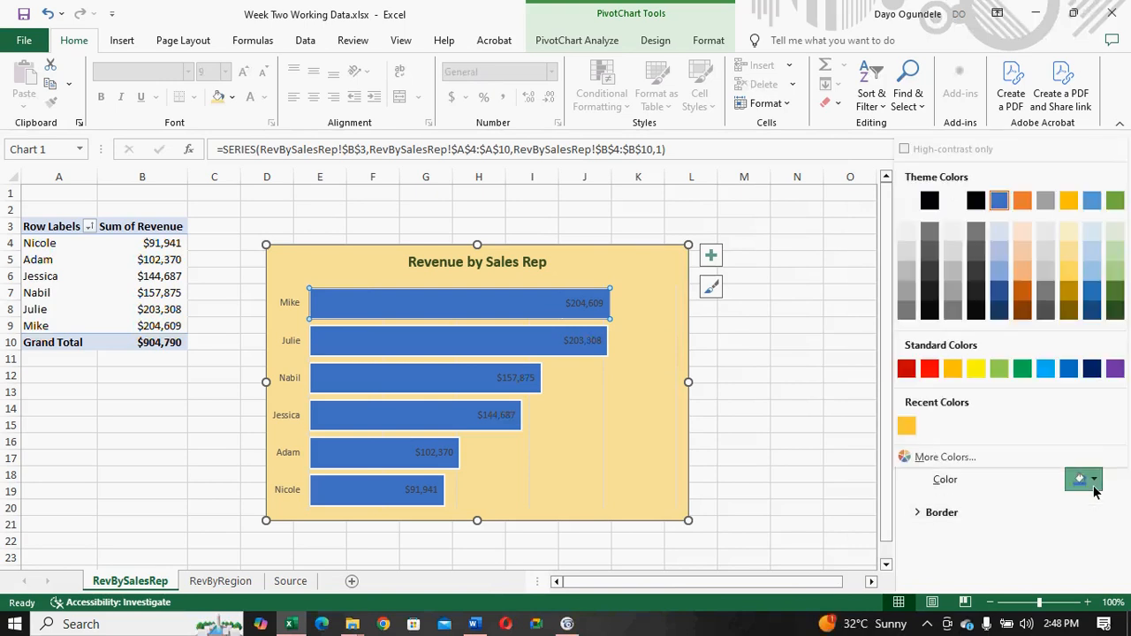
pyautogui.click(1020, 311)
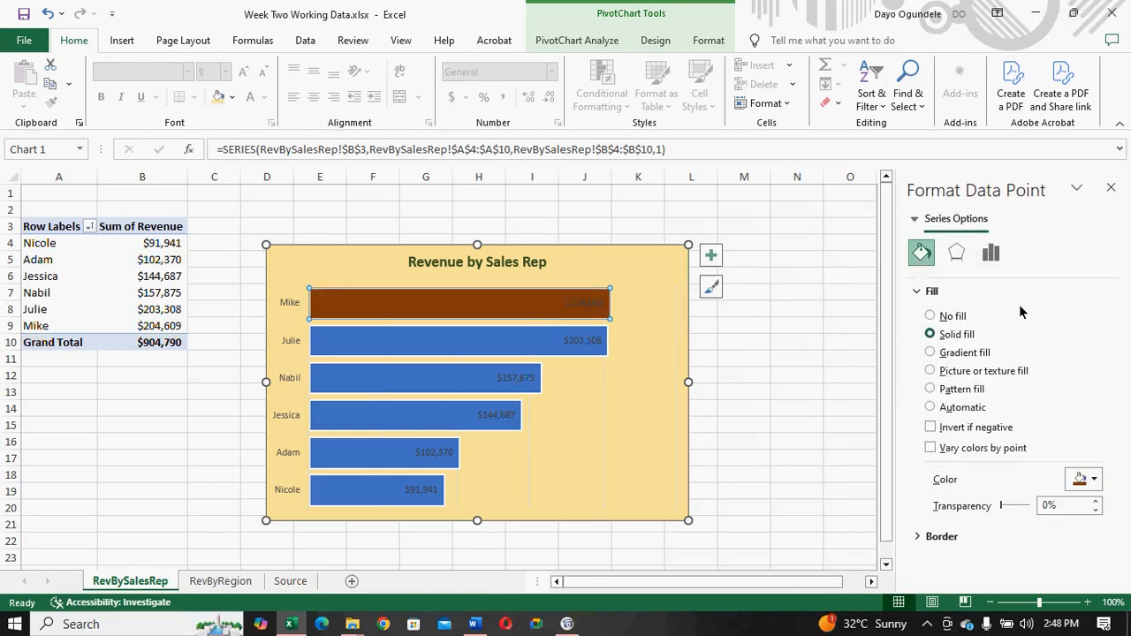
# - Fill the second-highest bar with Orange, Accent 2, Darker 25% and the third-highest bar with Orange, Accent 2, Lighter 40%
pyautogui.click(545, 352)
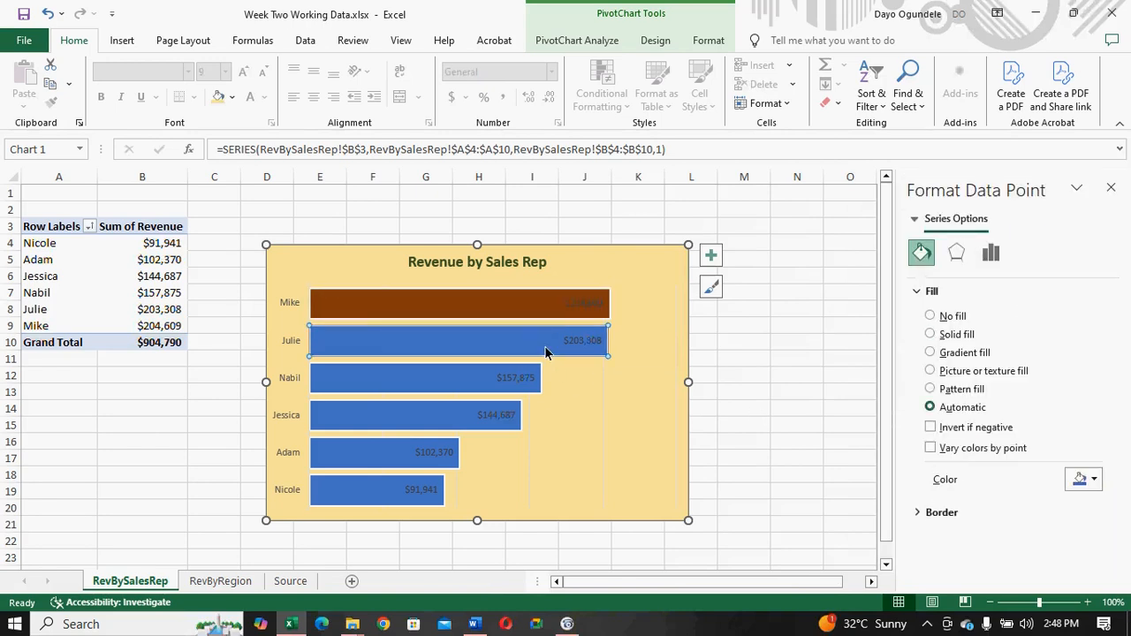
pyautogui.click(1093, 481)
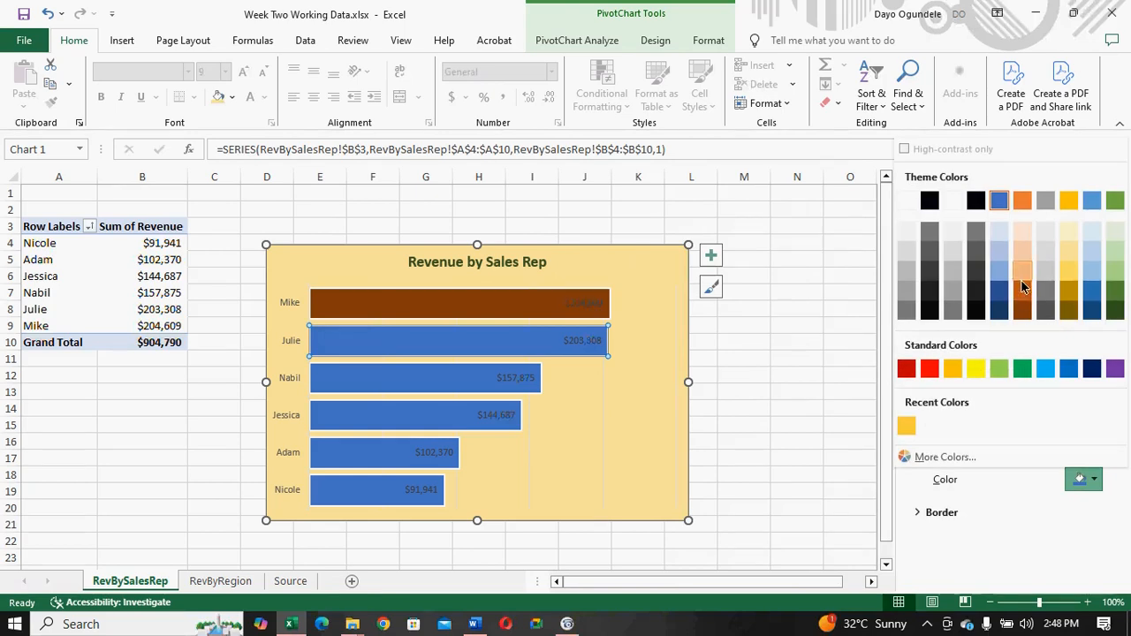
pyautogui.press('Escape')
pyautogui.click(517, 377)
pyautogui.click(434, 377)
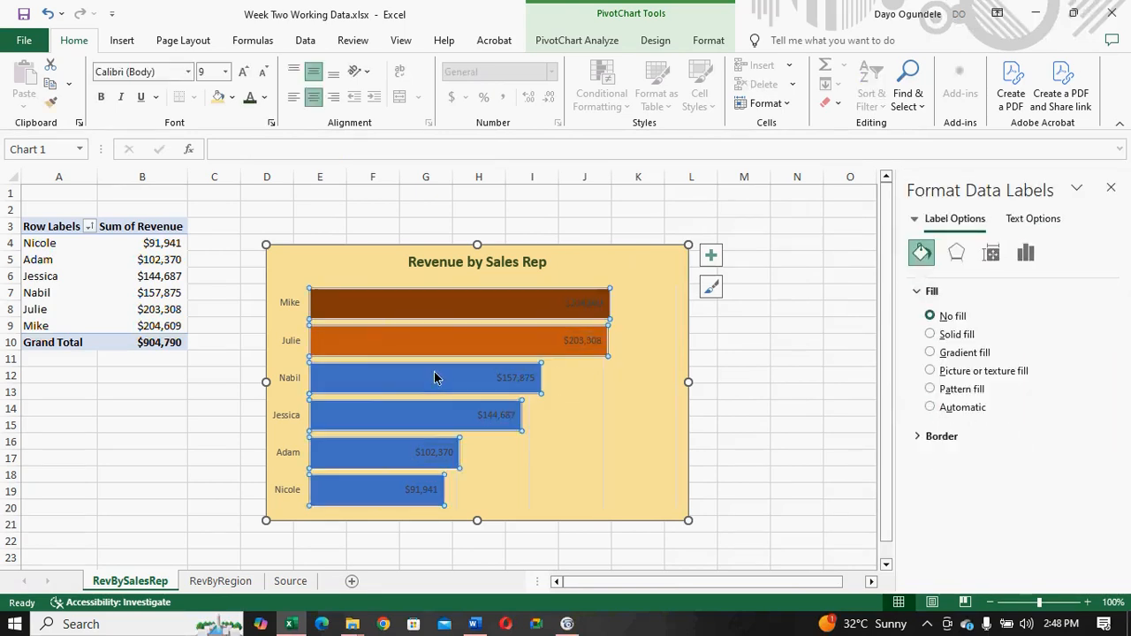
pyautogui.click(434, 377)
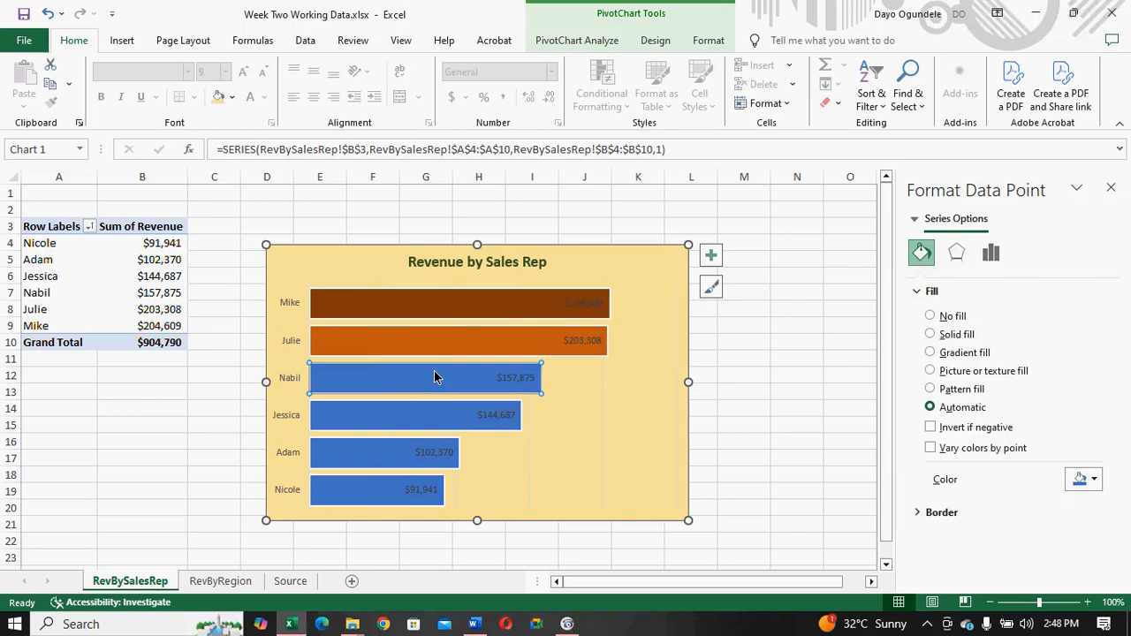
pyautogui.click(1093, 479)
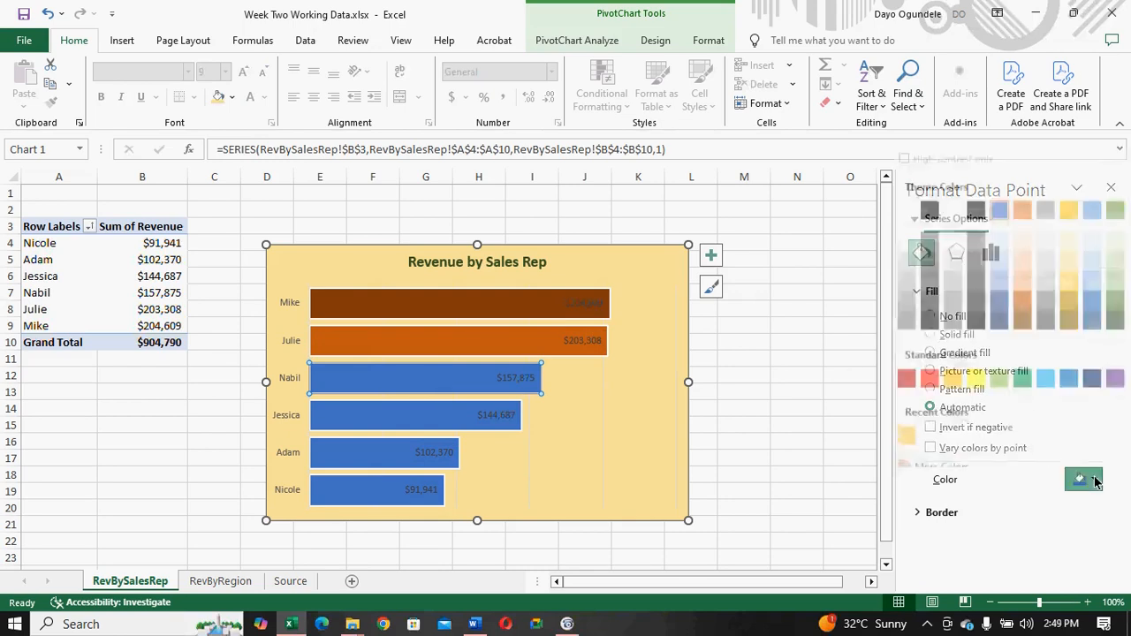
pyautogui.click(1022, 272)
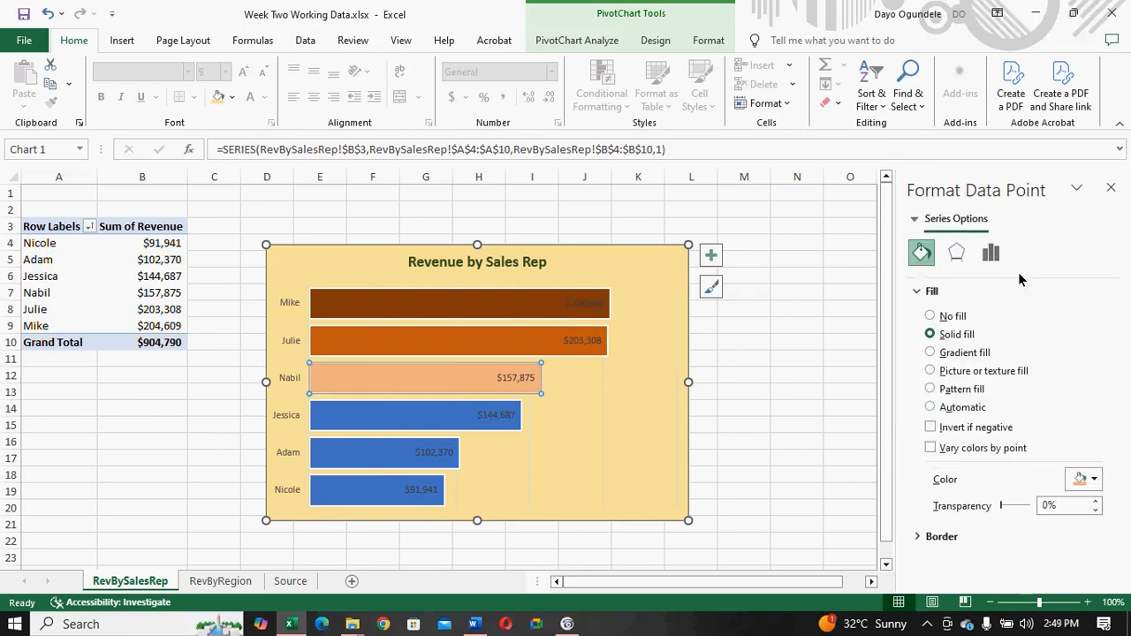
# - Fill the fourth-highest bar with Orange, Accent 2, Lighter 60% and the fifth-highest bar with Orange, Accent 2, Lighter 80%
pyautogui.click(472, 417)
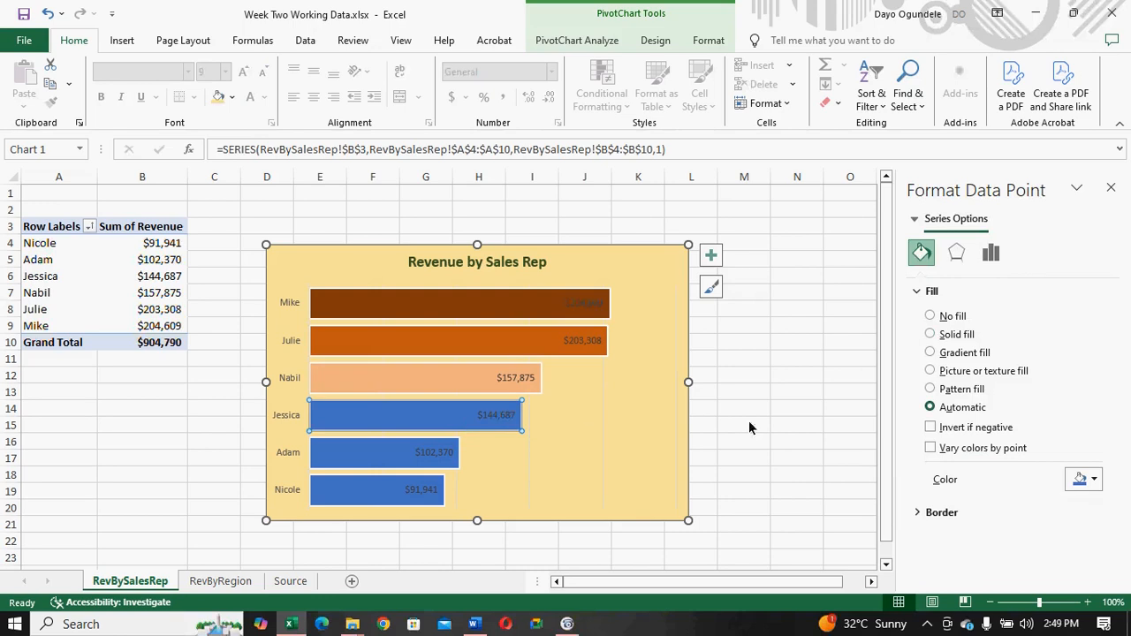
pyautogui.click(1094, 480)
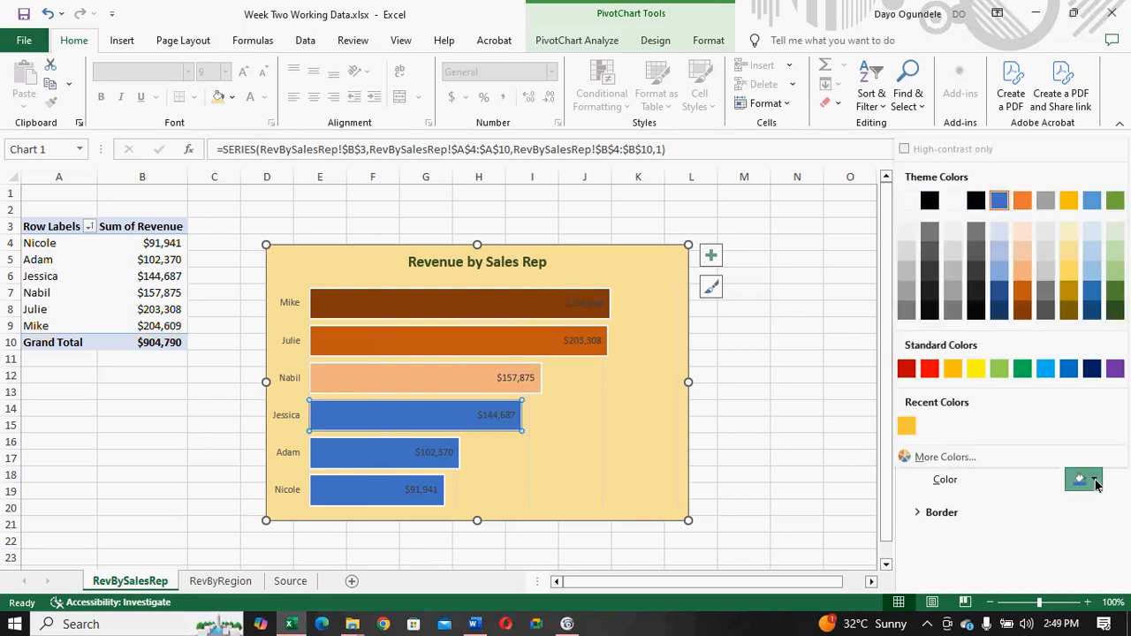
pyautogui.click(1021, 253)
pyautogui.click(429, 451)
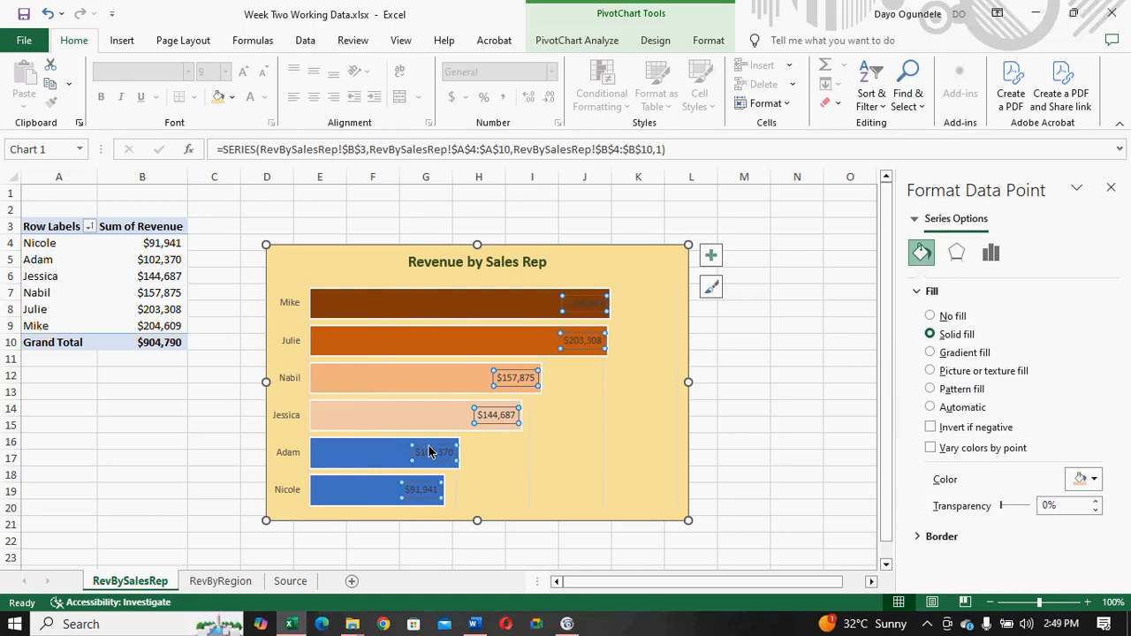
pyautogui.click(395, 455)
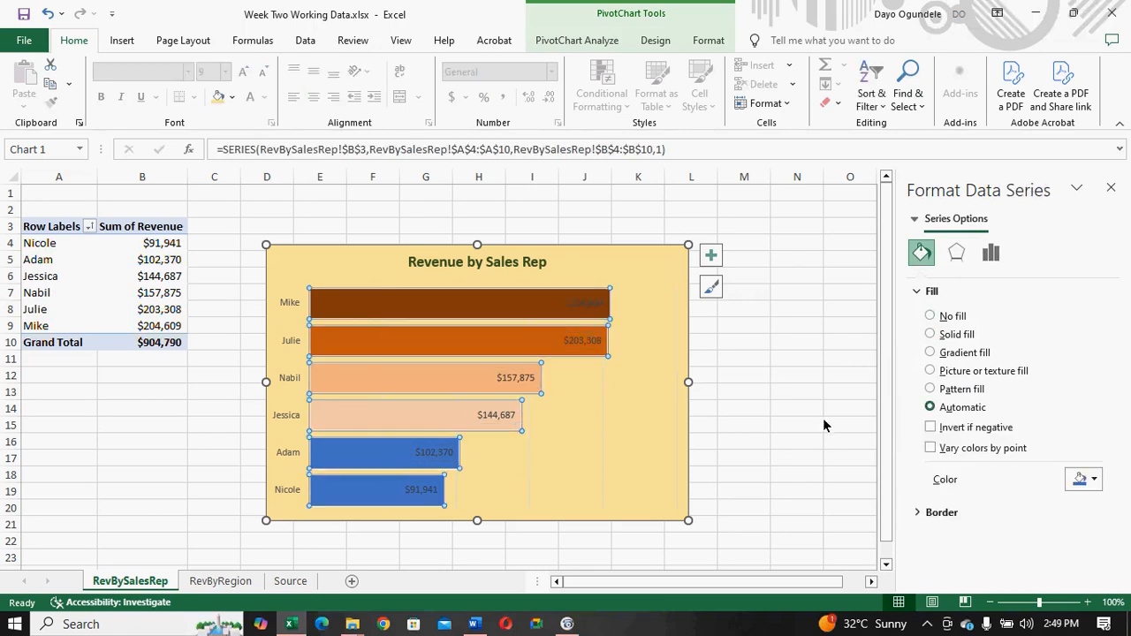
pyautogui.click(344, 453)
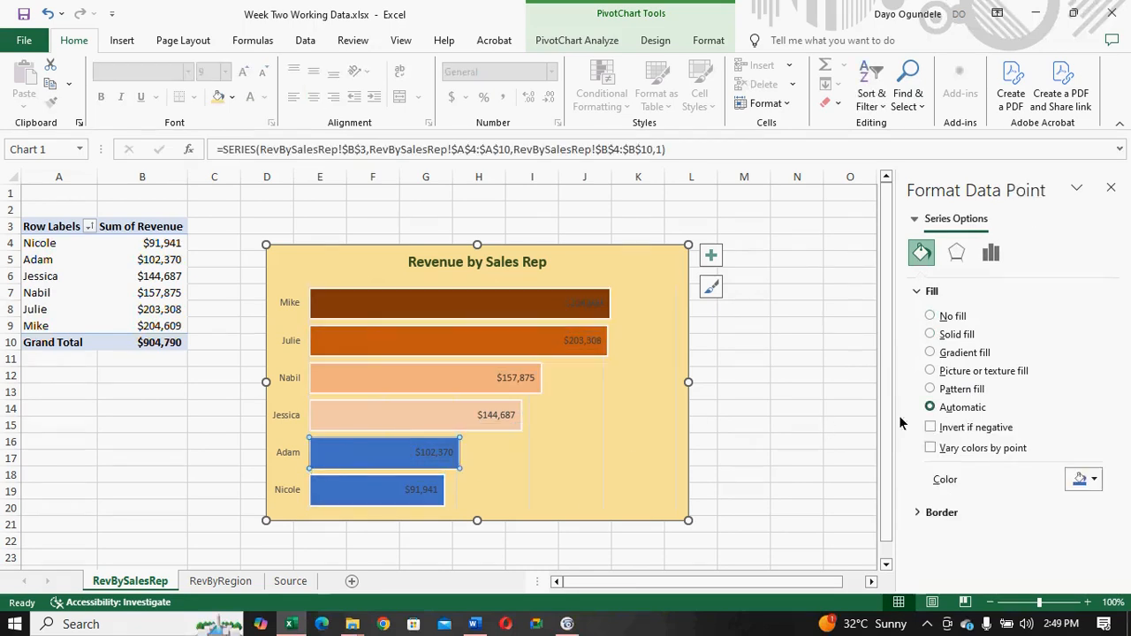
pyautogui.click(1089, 480)
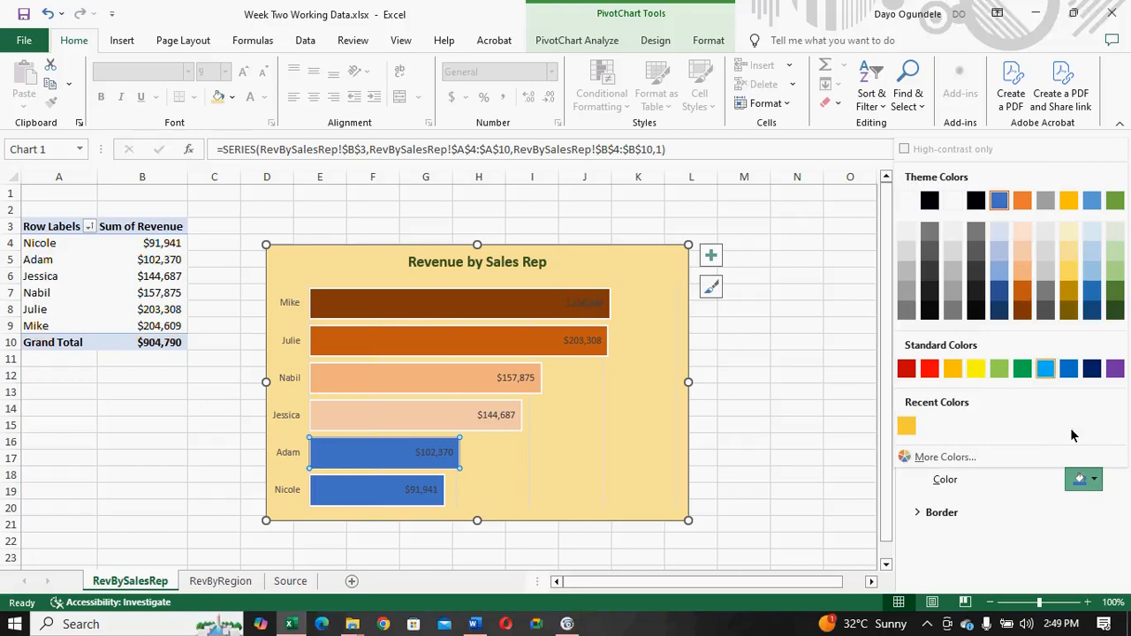
pyautogui.click(1023, 234)
# - Fill the lowest-revenue bar with the lightest gold theme color
pyautogui.click(386, 491)
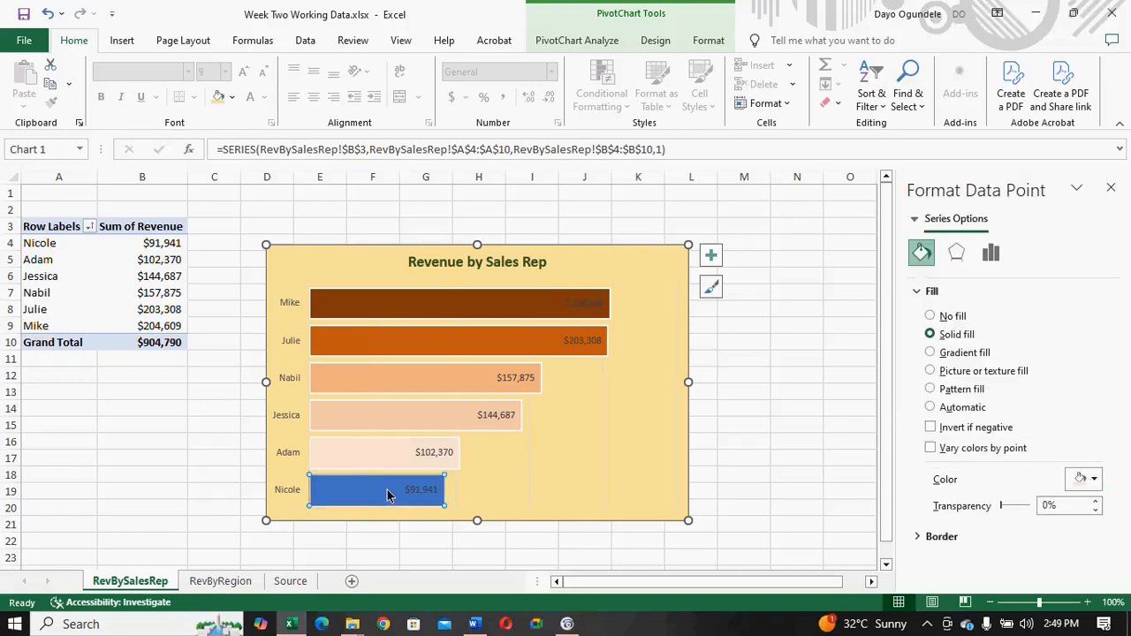
pyautogui.click(1094, 480)
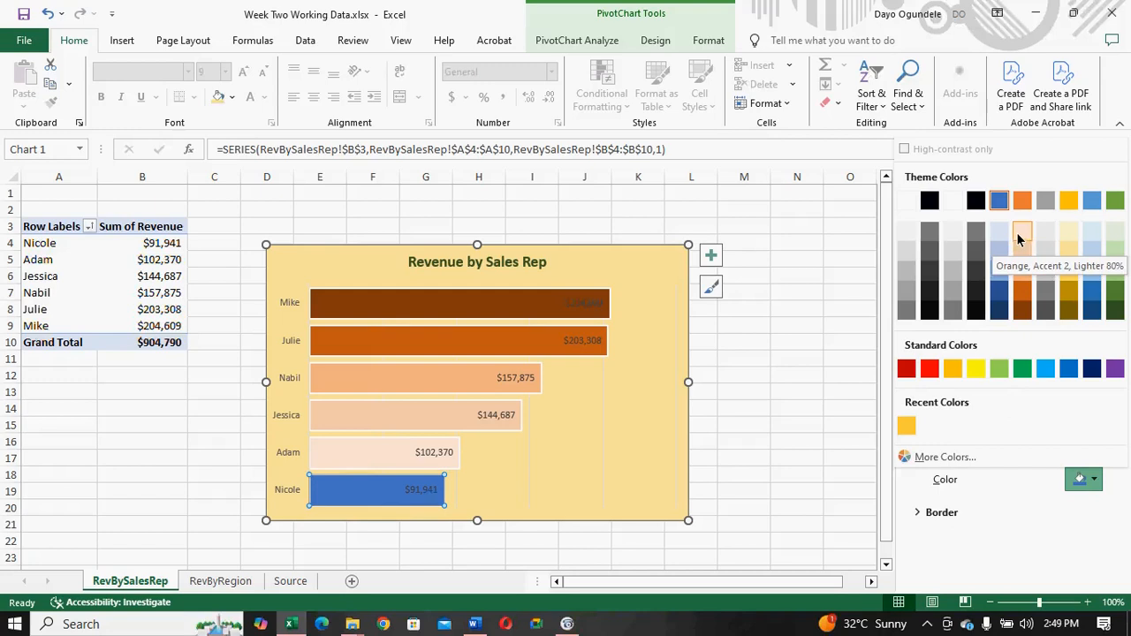
pyautogui.click(1068, 234)
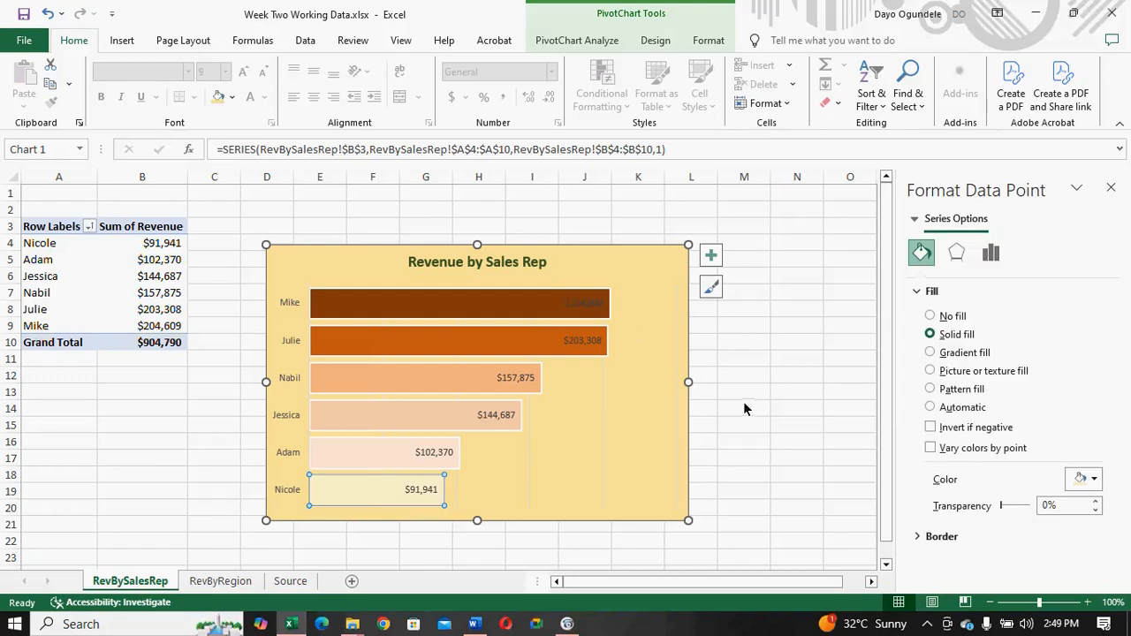
# - Format the bar chart's data labels as white, bold text at font size 11
pyautogui.click(580, 309)
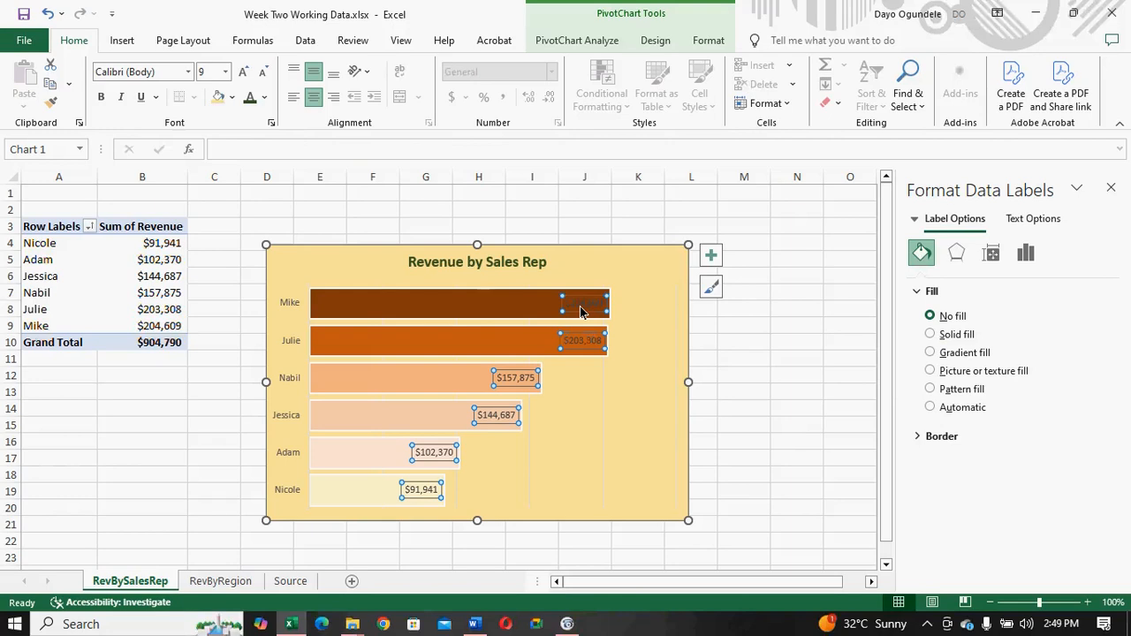
pyautogui.click(265, 98)
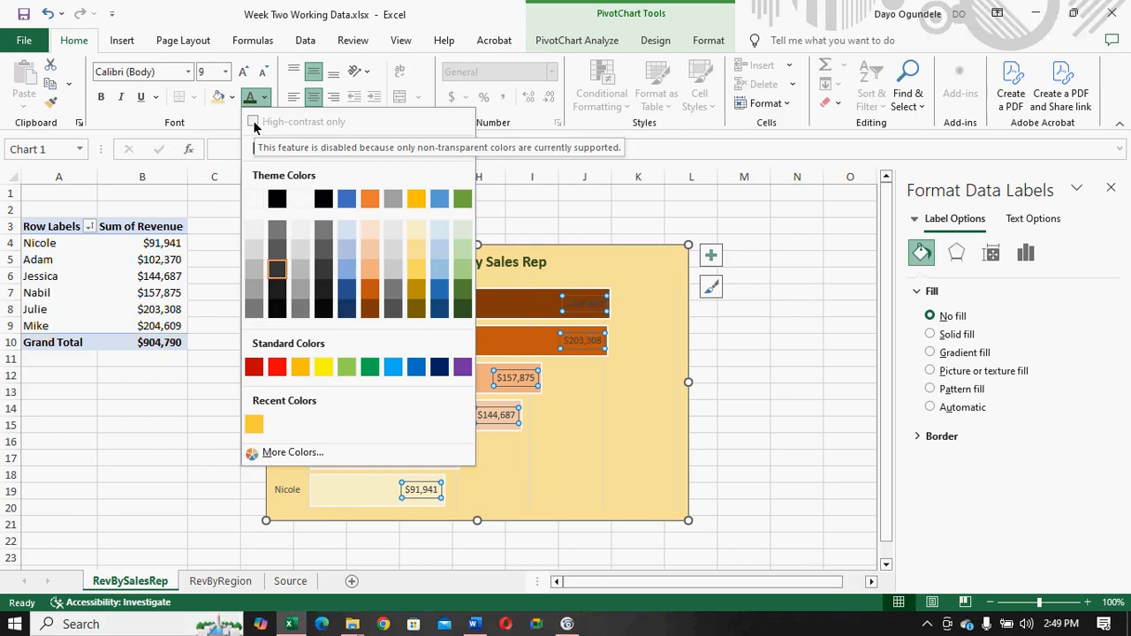
pyautogui.click(253, 200)
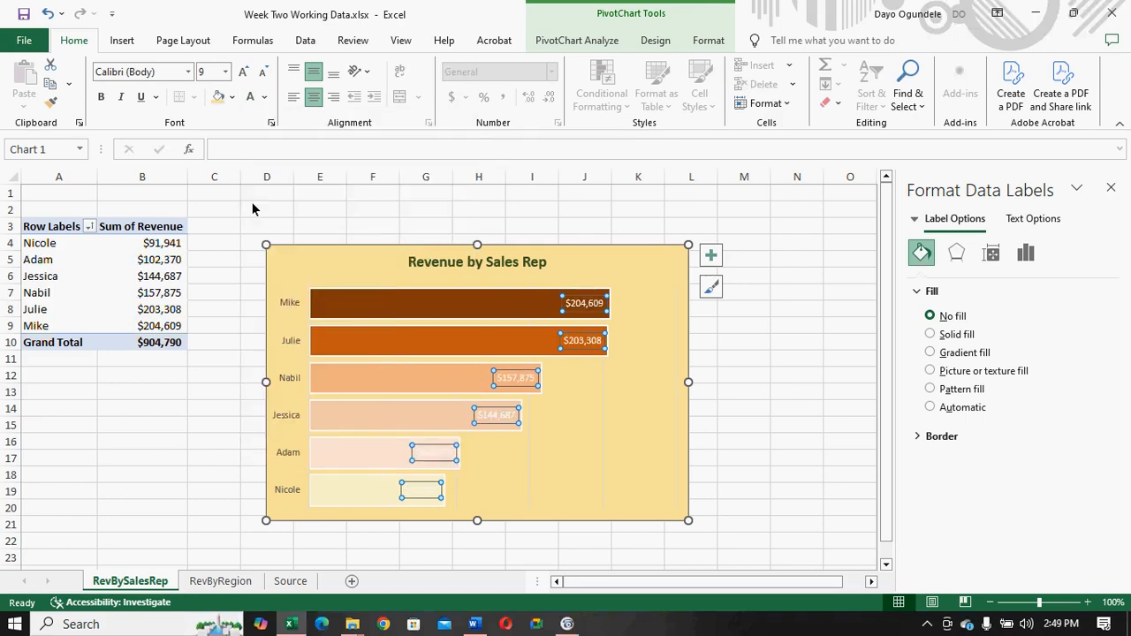
pyautogui.hotkey('ctrl', 'b')
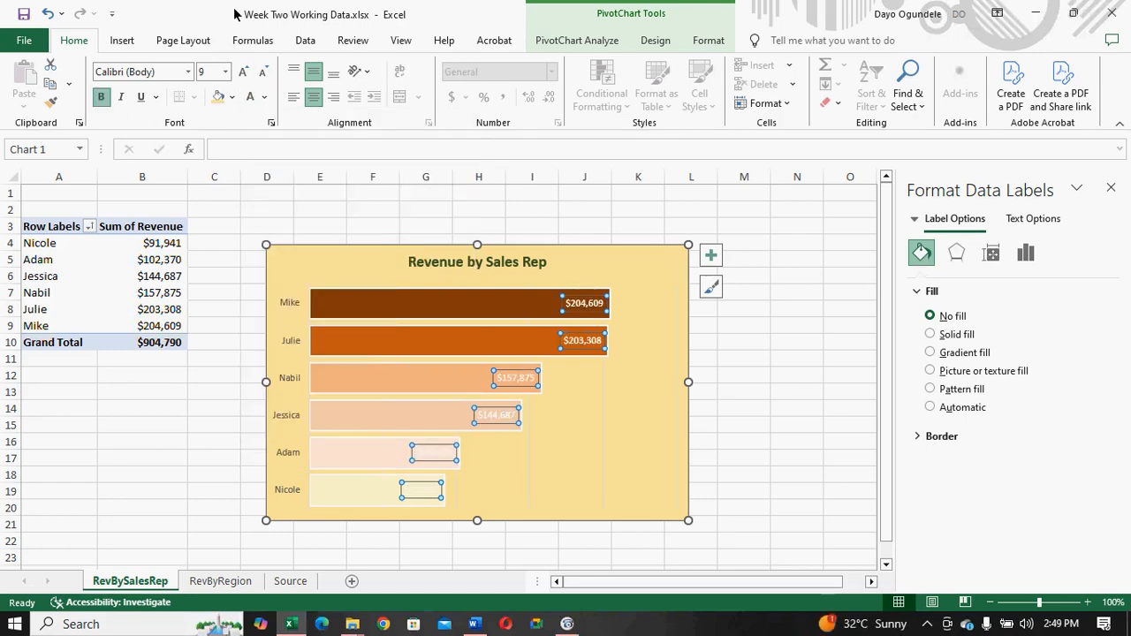
pyautogui.click(225, 72)
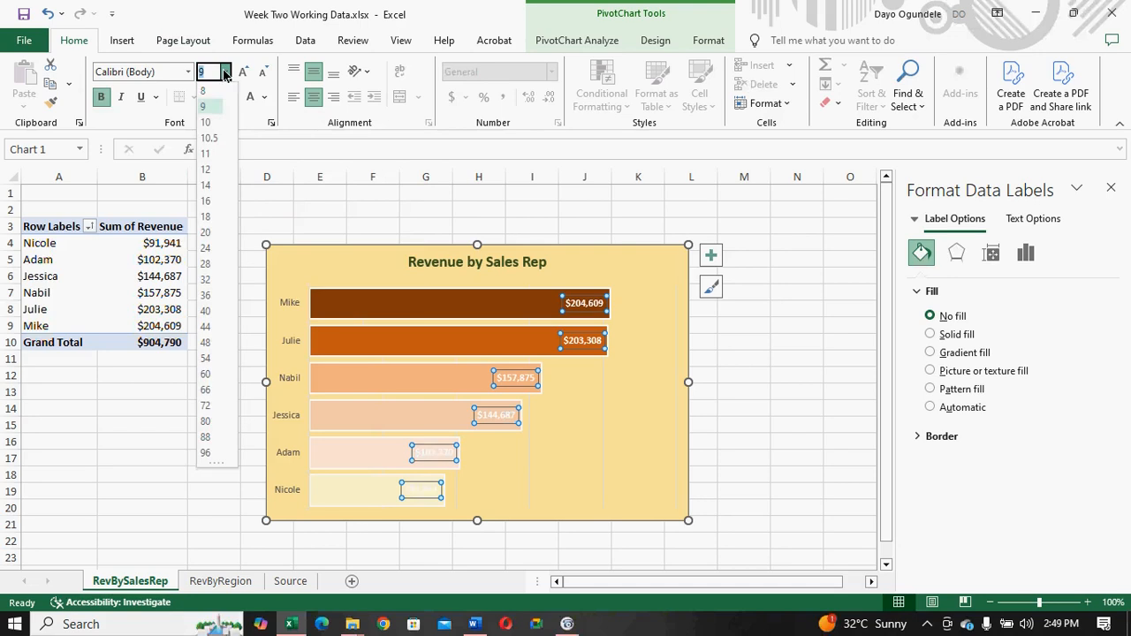
pyautogui.click(213, 157)
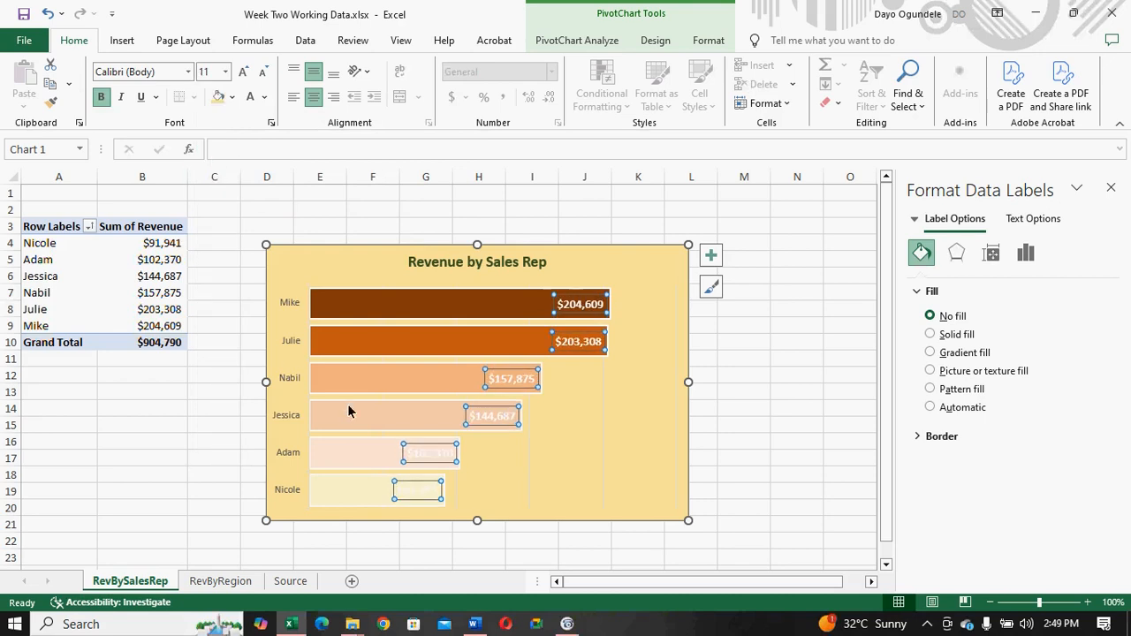
pyautogui.click(476, 470)
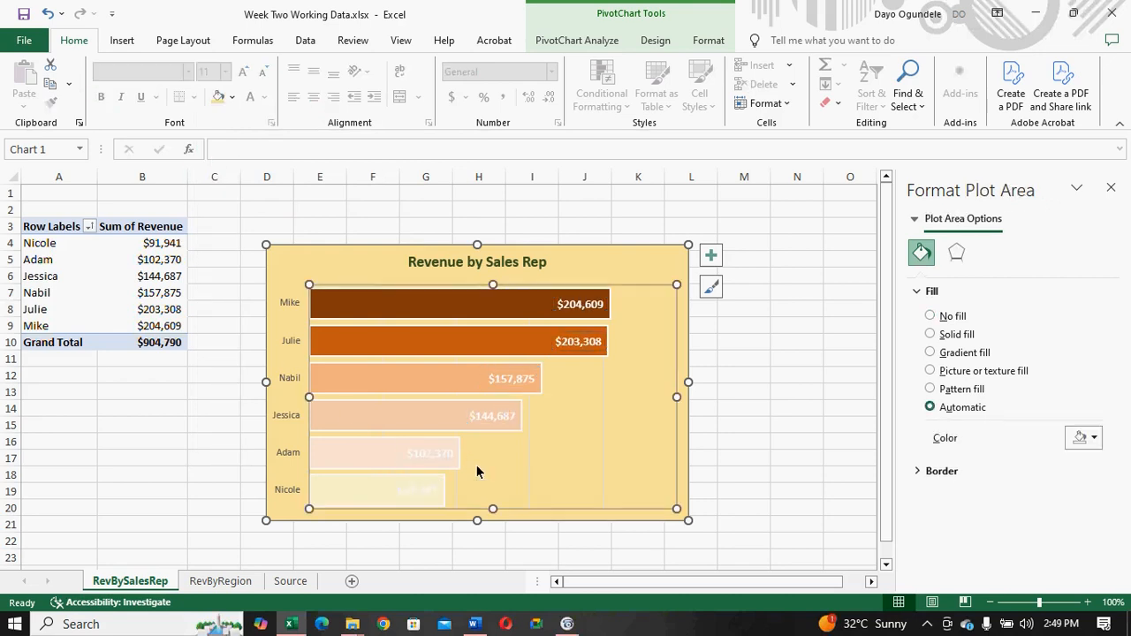
# - Change the data labels' font color to Black, Text 2, leaving the labels without a fill
pyautogui.click(420, 484)
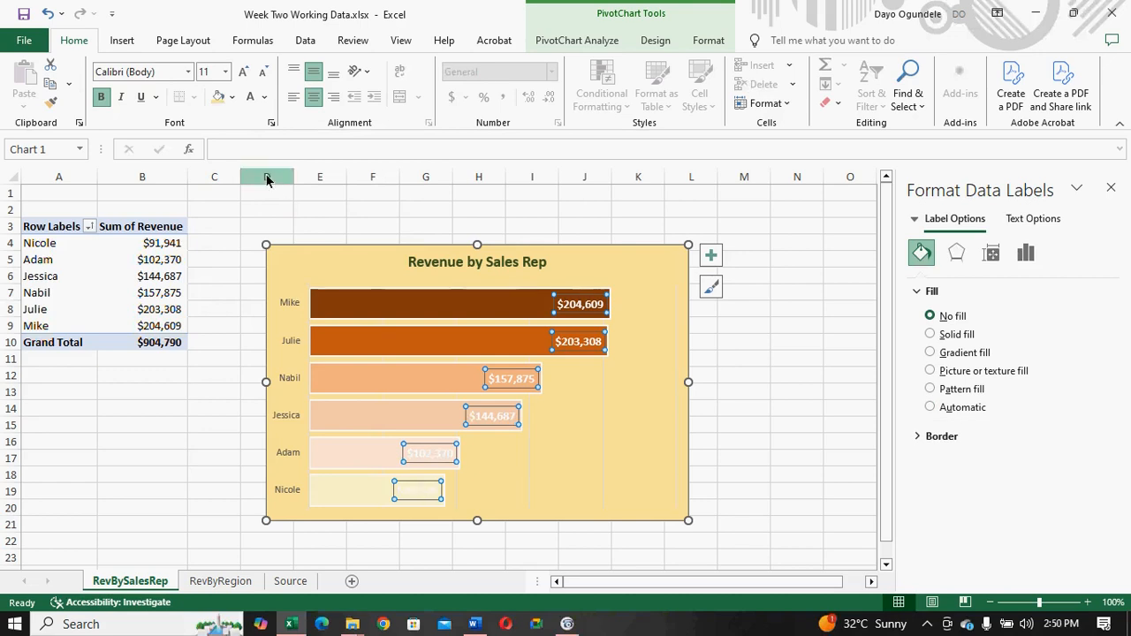
pyautogui.click(234, 98)
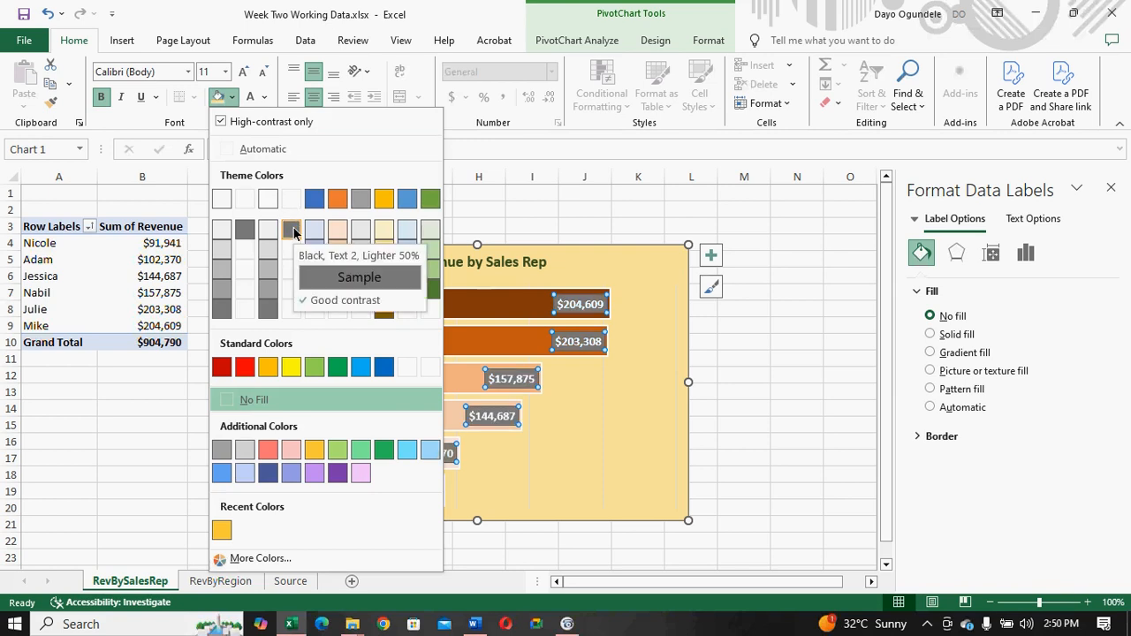
pyautogui.click(264, 98)
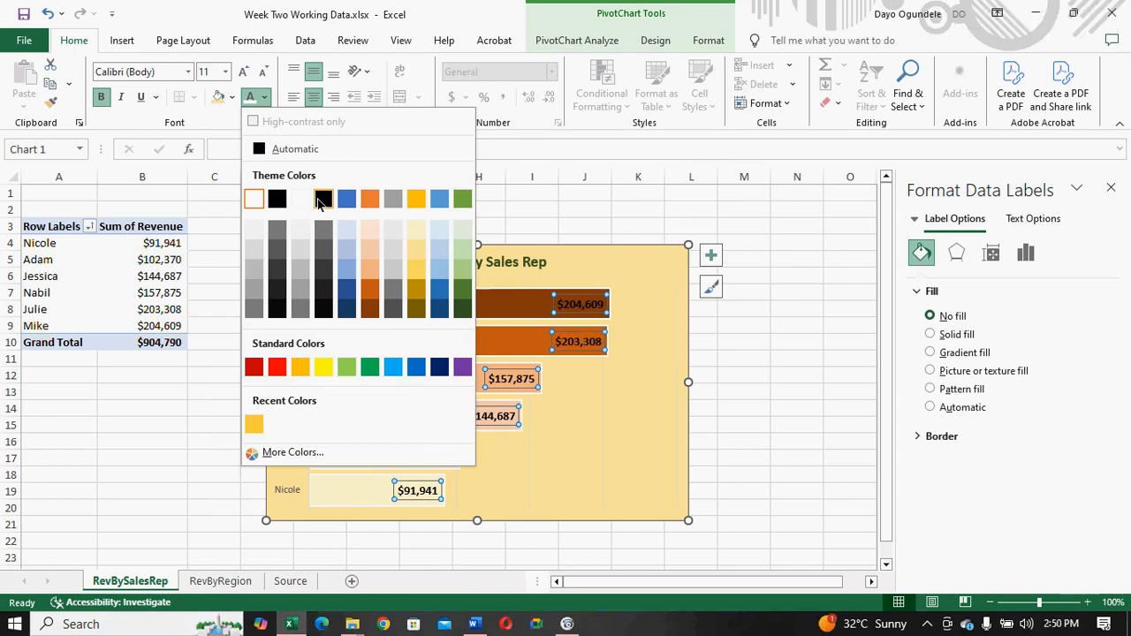
pyautogui.click(319, 202)
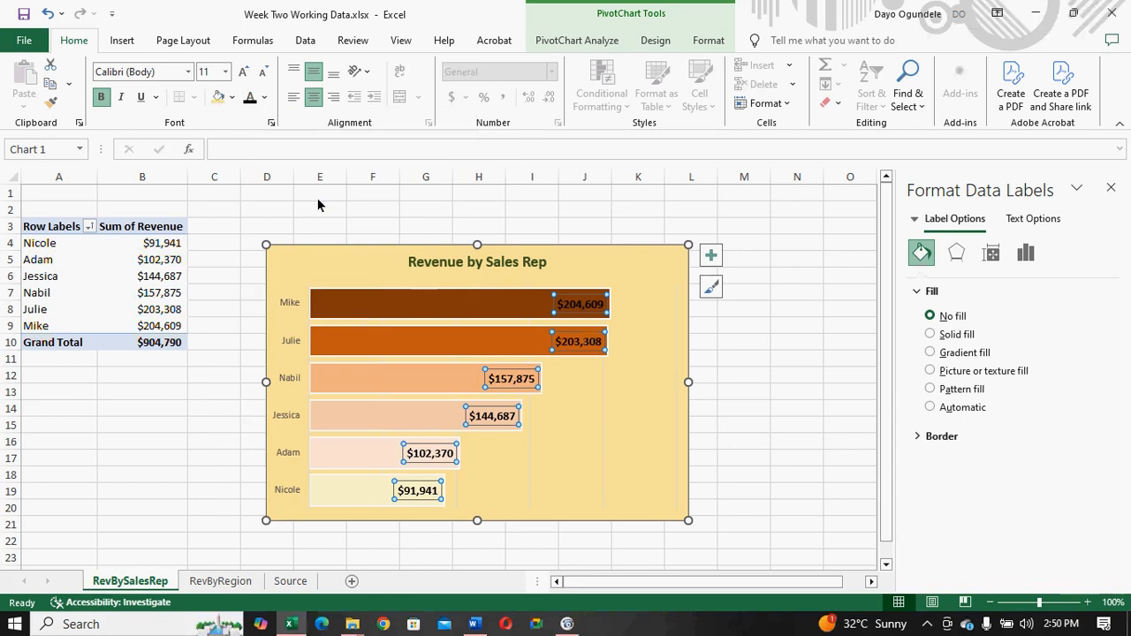
# - Change the font color of the sales rep bar chart's data labels to the standard dark blue
pyautogui.click(220, 581)
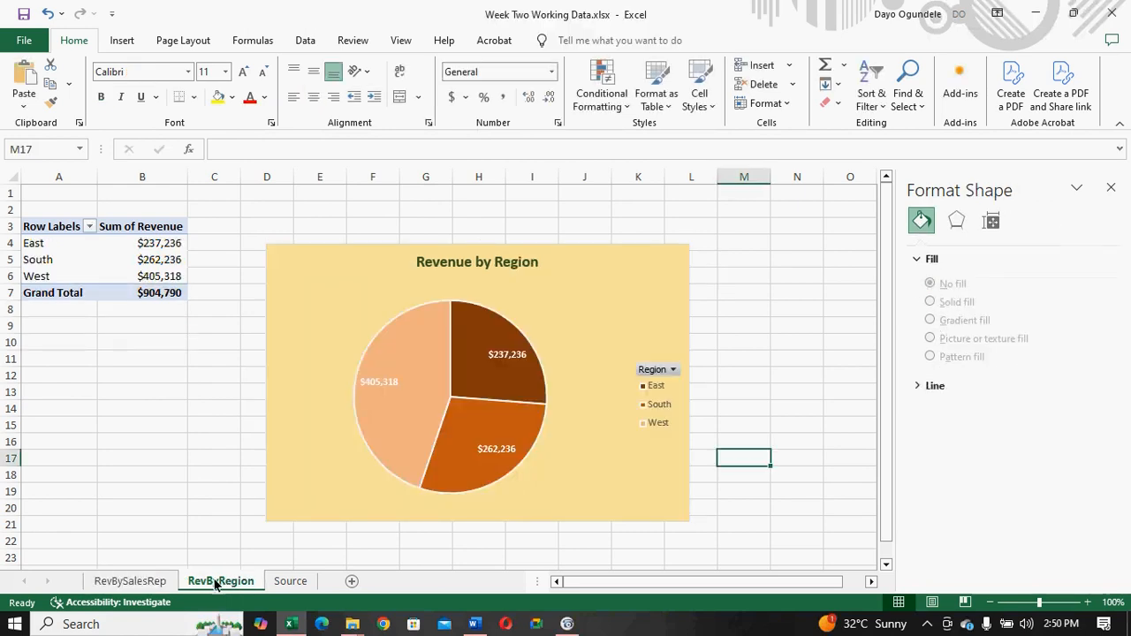
pyautogui.click(126, 581)
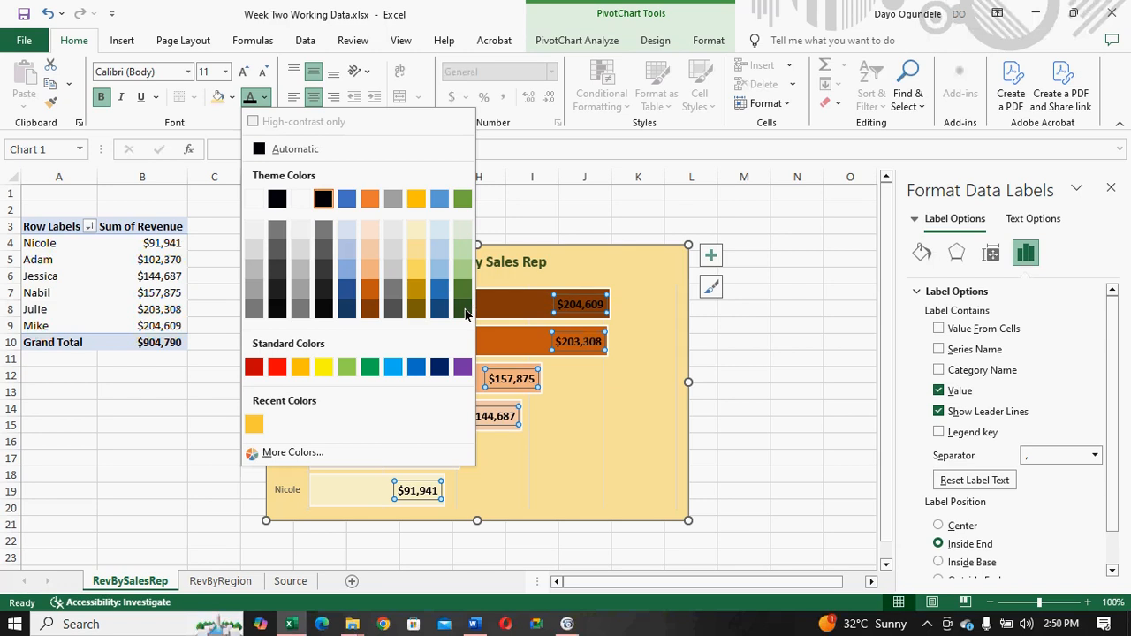
pyautogui.click(440, 367)
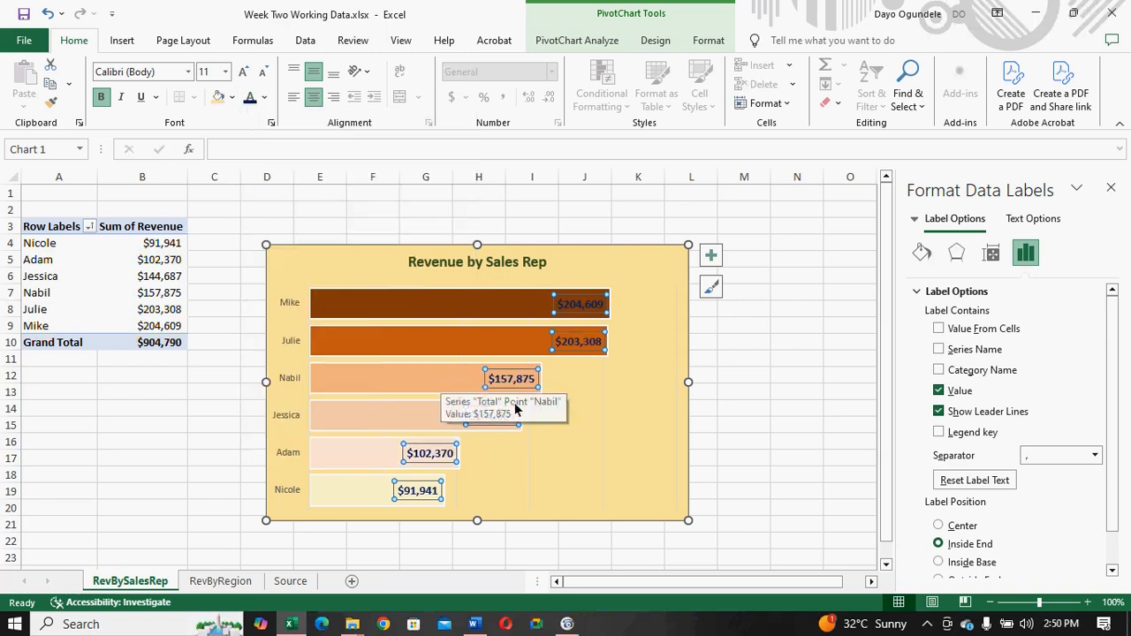
# - Format the data labels of the Revenue by Region pie chart in dark blue at font size 11
pyautogui.click(237, 584)
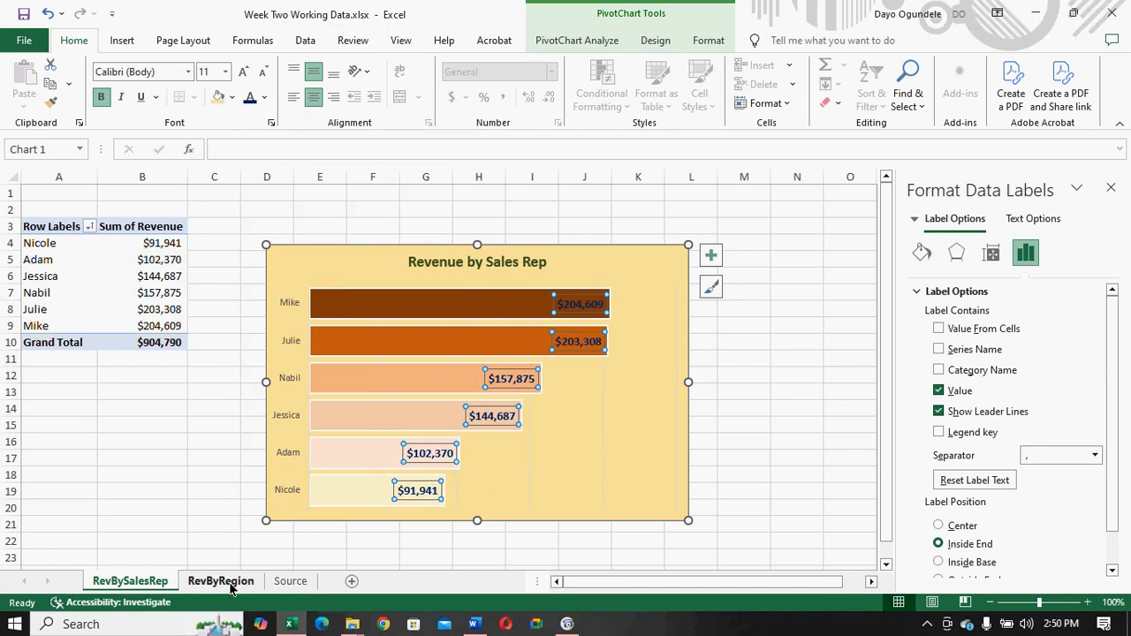
pyautogui.click(509, 356)
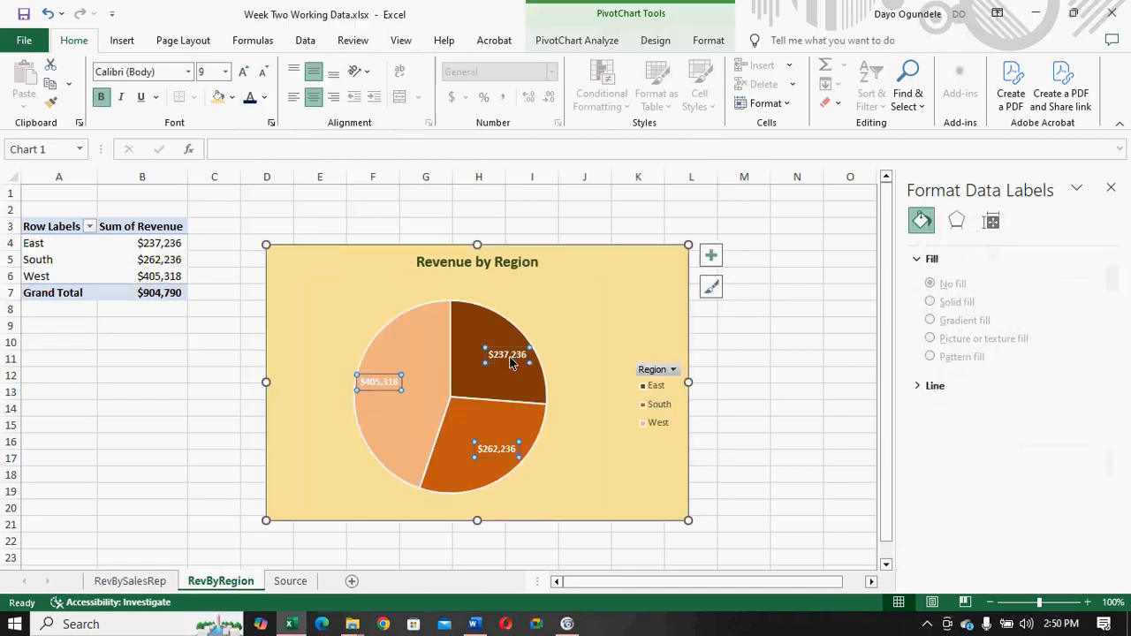
pyautogui.click(250, 98)
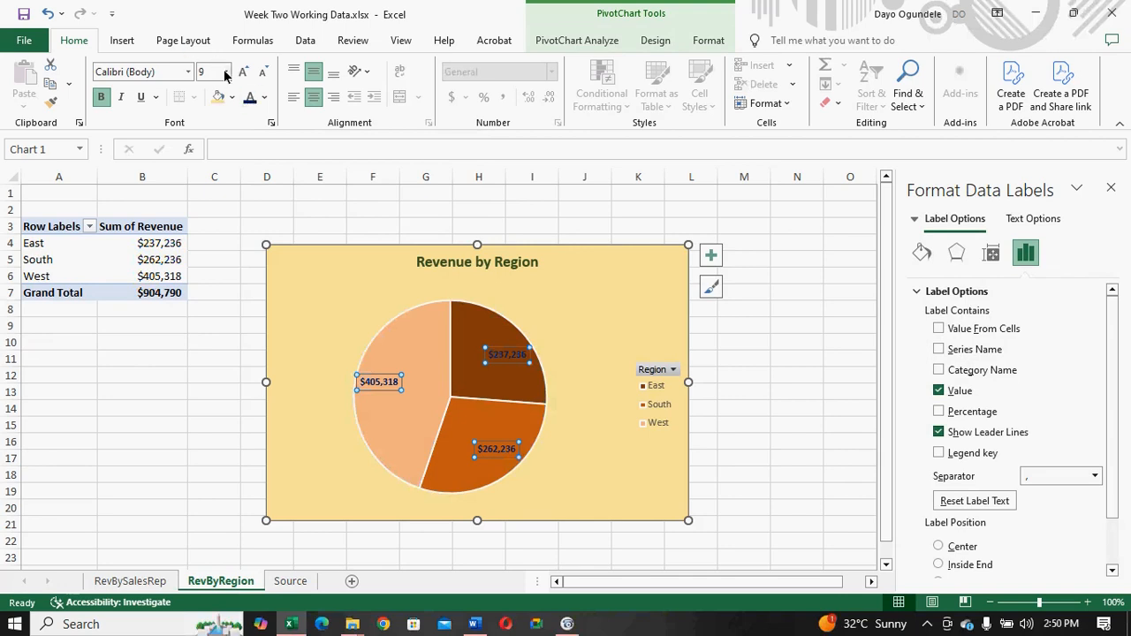
pyautogui.click(225, 72)
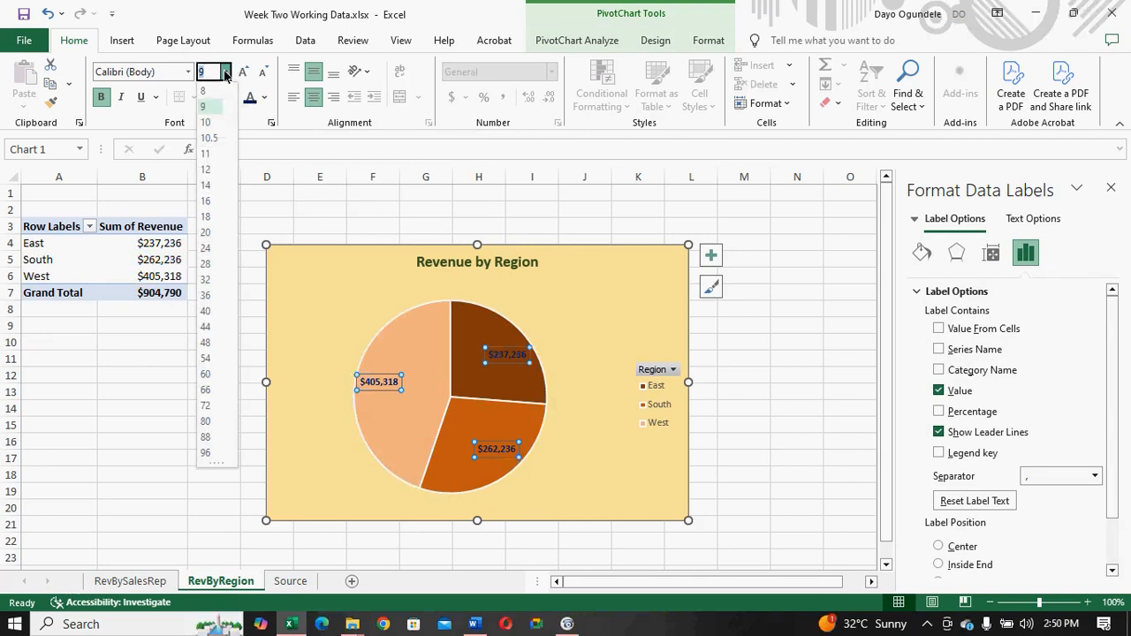
pyautogui.click(208, 158)
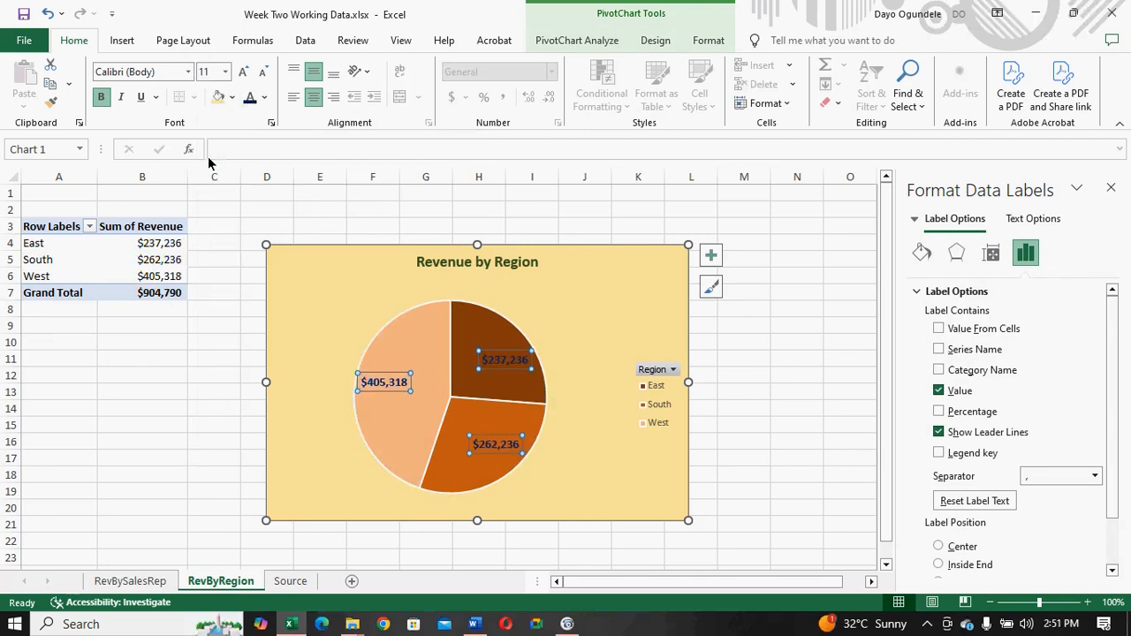
# - Switch to the Word brief, renumber the "Sales trend" item as 3, and return to the RevBySalesRep sheet in Excel
pyautogui.click(155, 581)
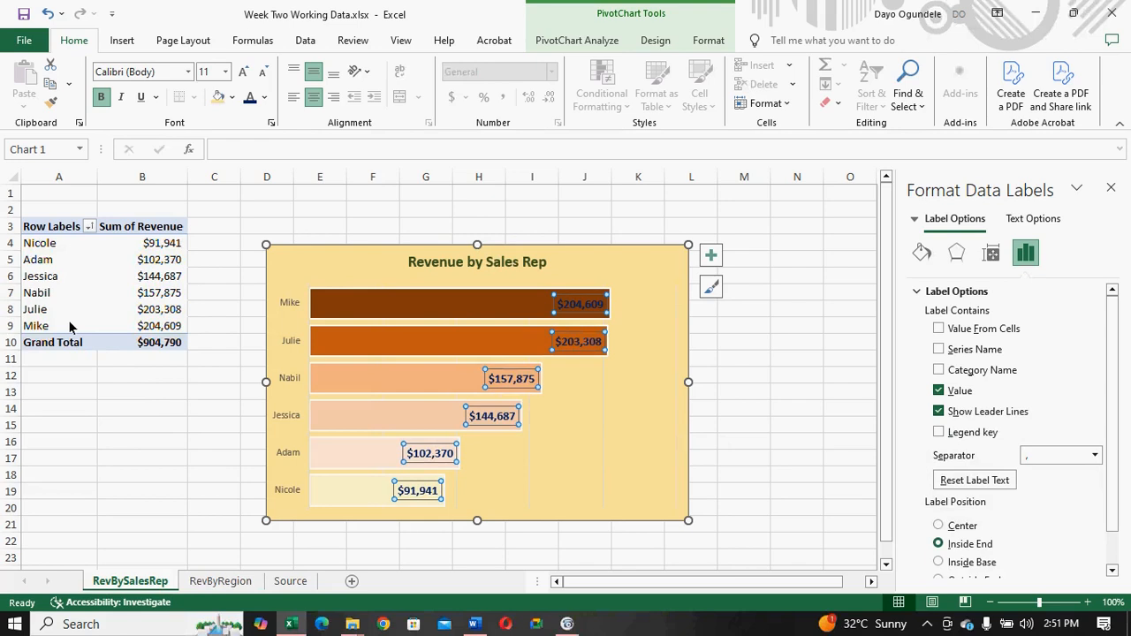
pyautogui.click(737, 374)
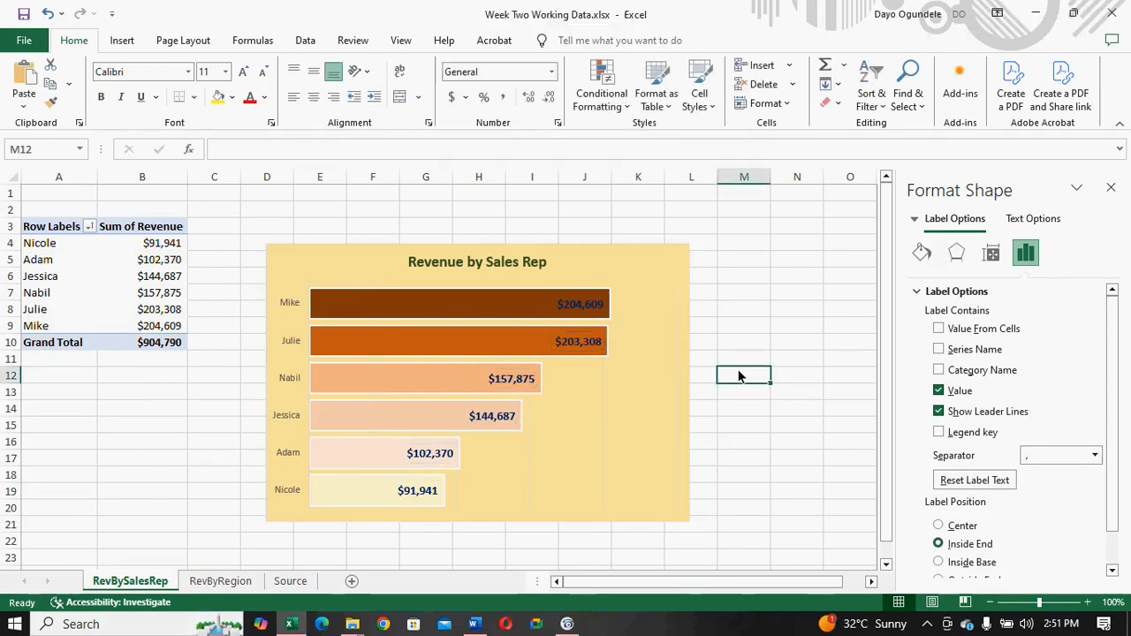
pyautogui.click(474, 624)
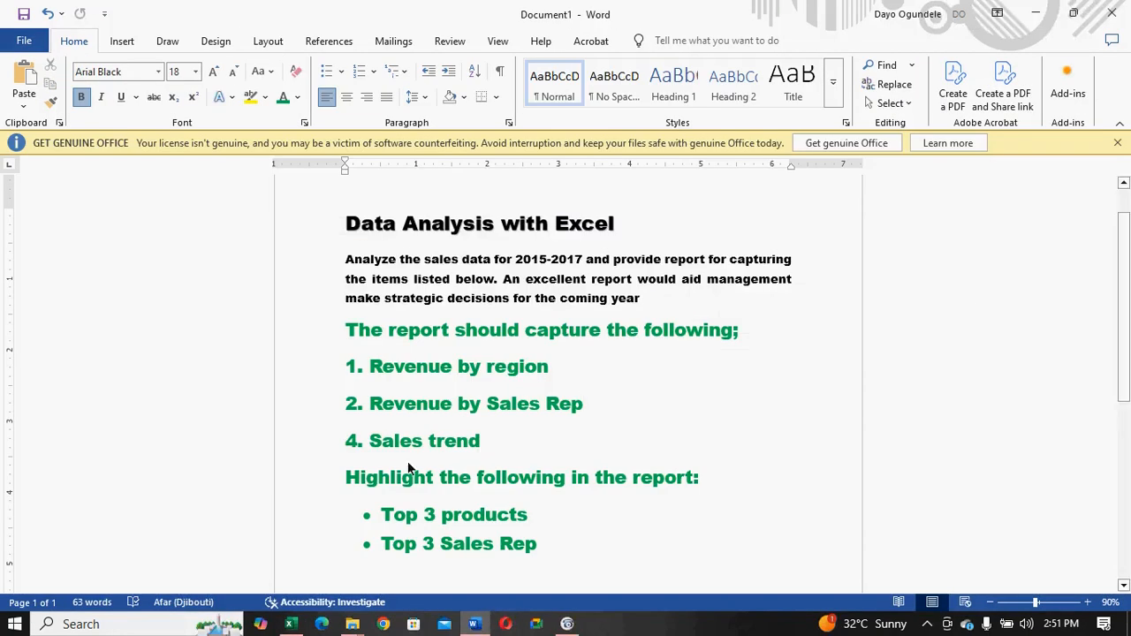
pyautogui.click(359, 446)
pyautogui.press('BackSpace')
pyautogui.write('3')
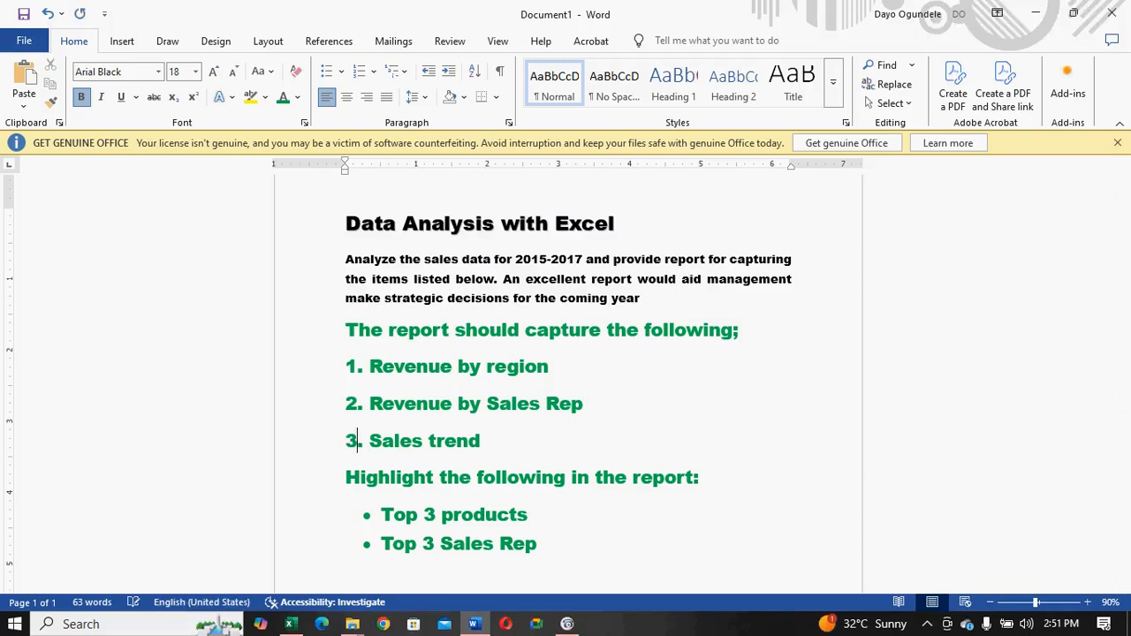
pyautogui.click(473, 627)
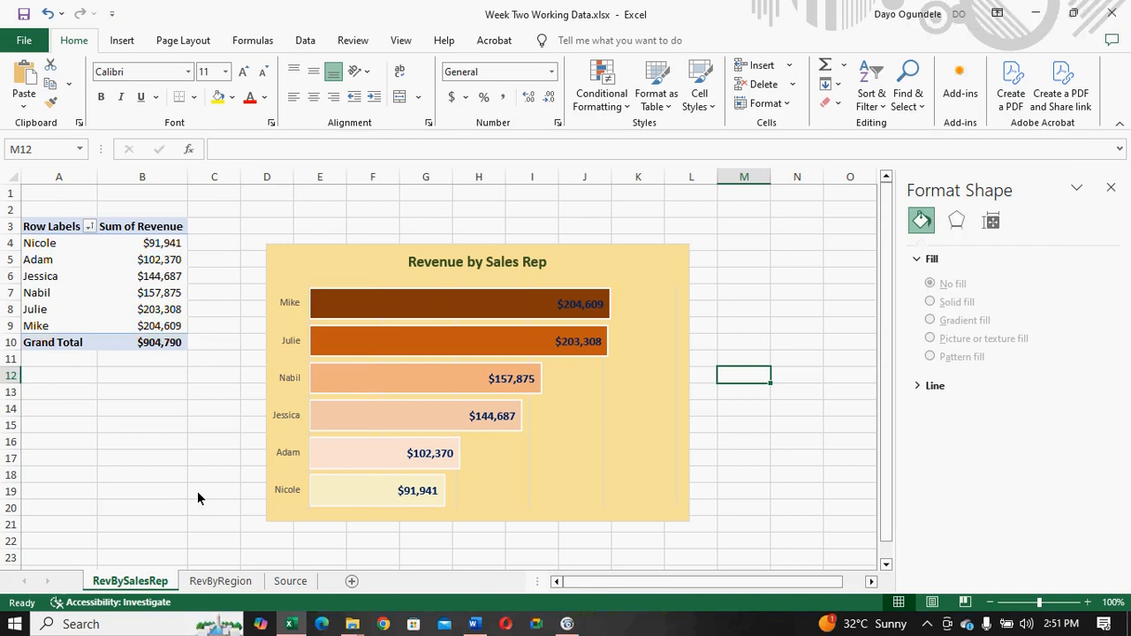
# - Create a copy of the RevBySalesRep sheet, placed before the original
pyautogui.rightClick(135, 583)
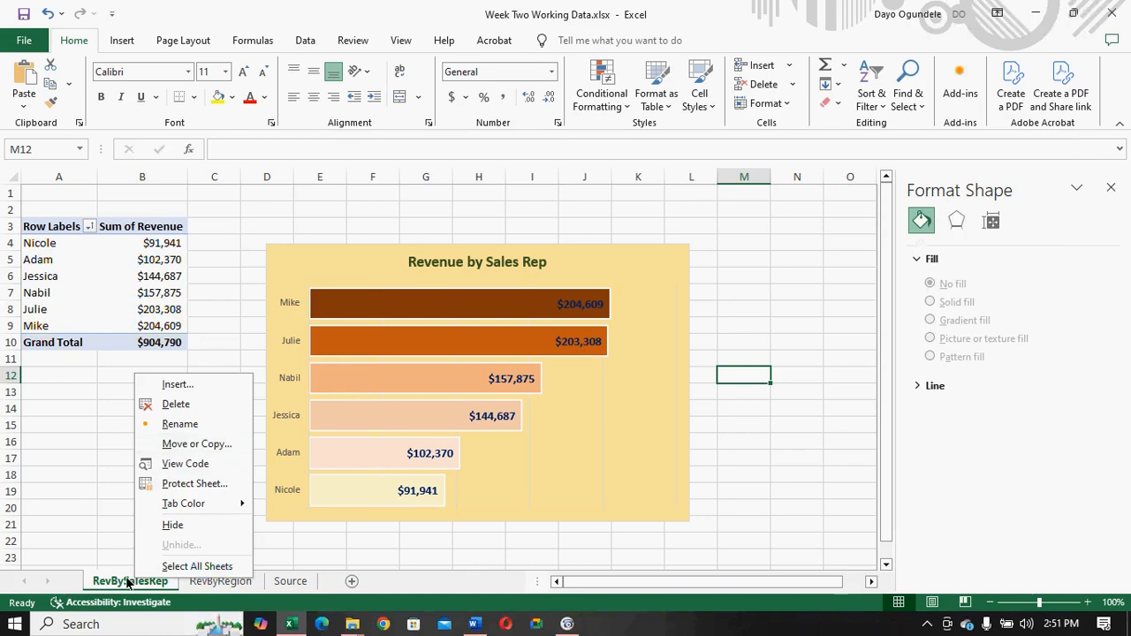
pyautogui.click(184, 442)
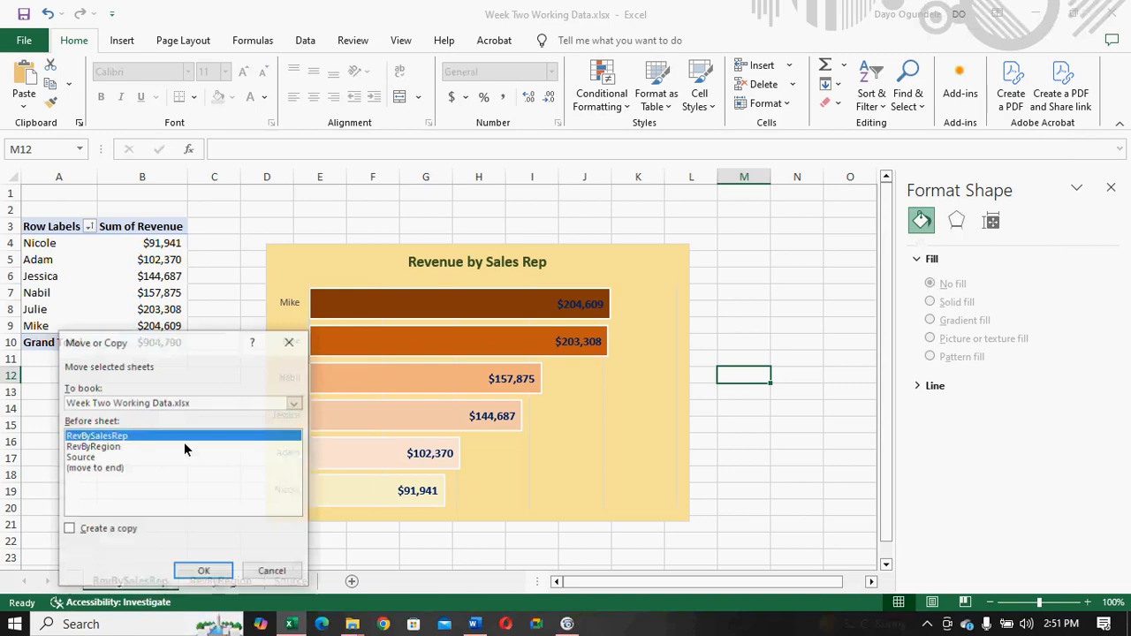
pyautogui.click(99, 530)
pyautogui.click(202, 572)
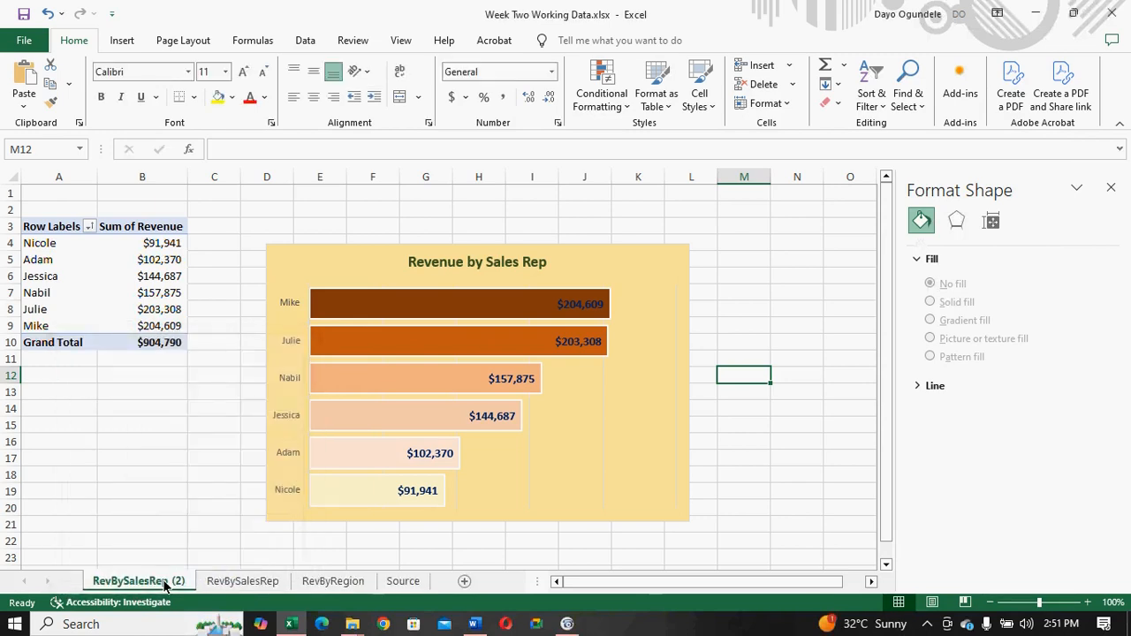
# - Rename the copied sheet as SalesTrend
pyautogui.rightClick(166, 585)
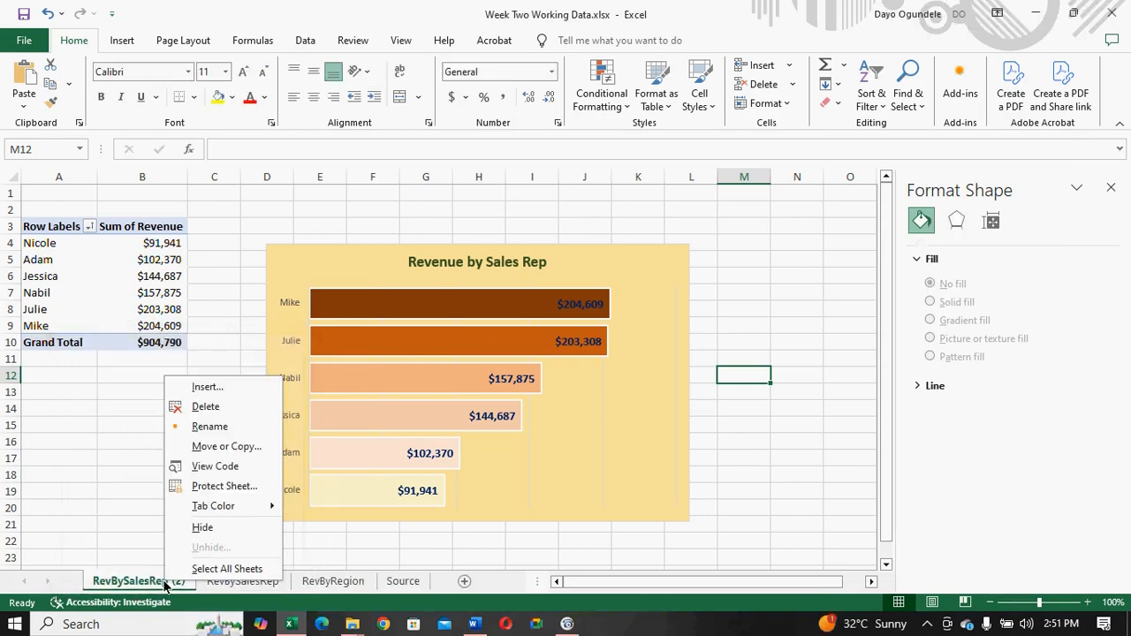
pyautogui.click(202, 430)
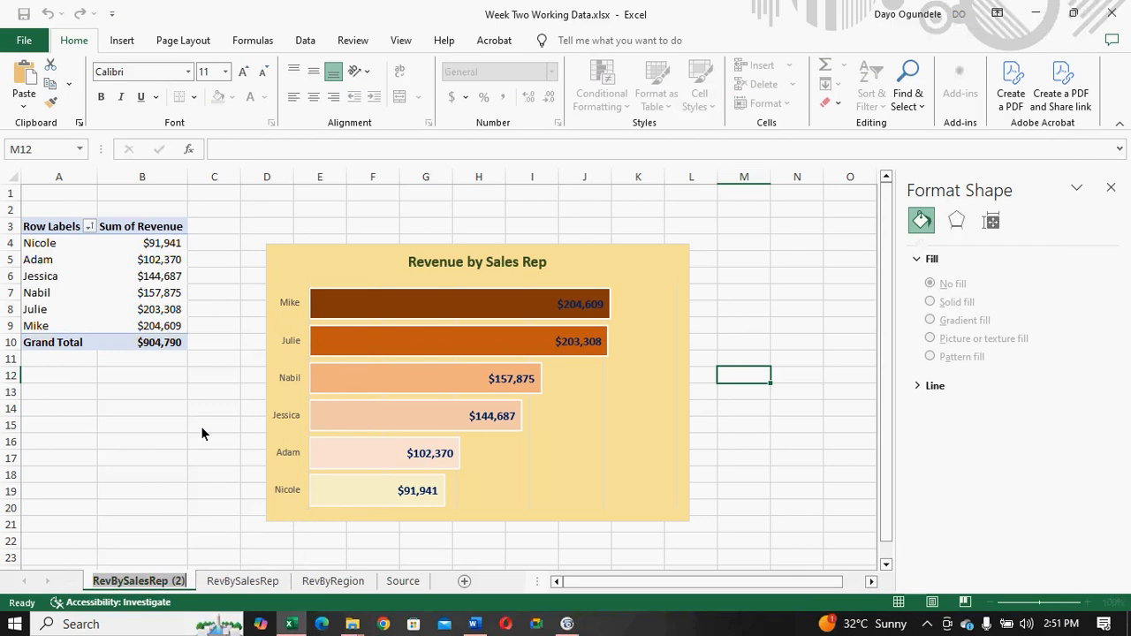
pyautogui.write('SalesTre')
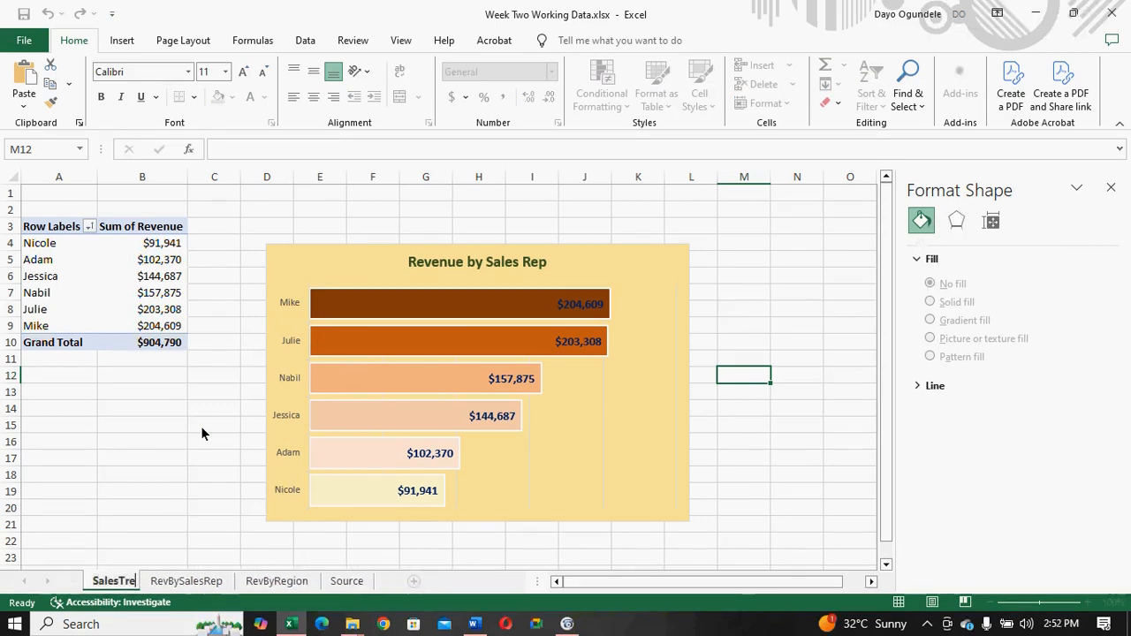
pyautogui.write('nd')
pyautogui.press('Return')
pyautogui.click(185, 489)
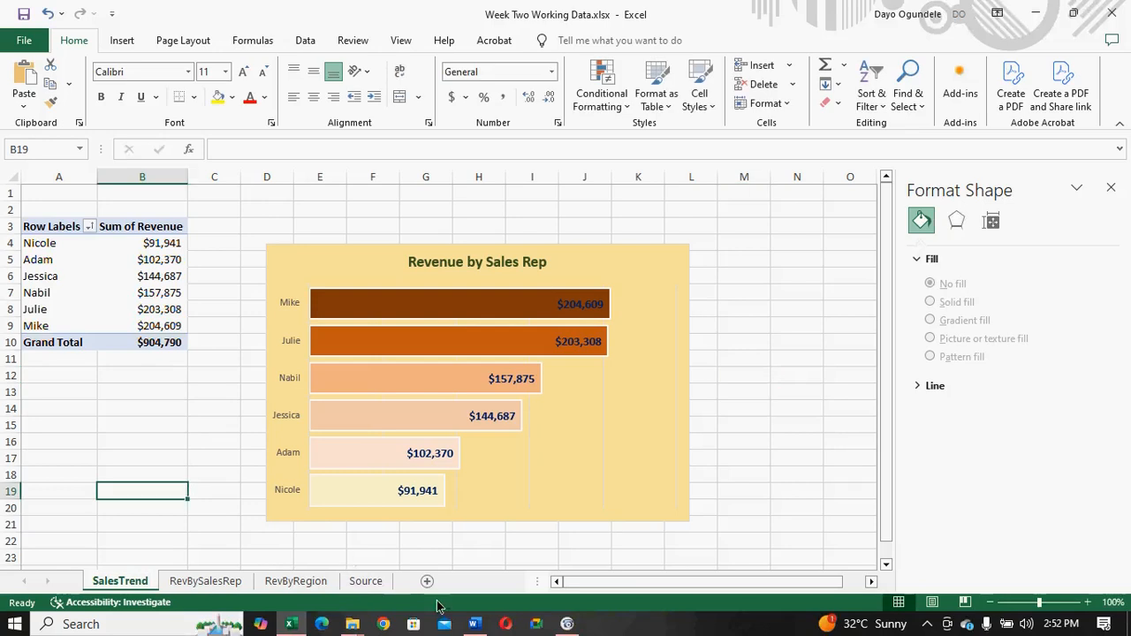
# - Show the PivotChart field list for the chart on the SalesTrend sheet and close its chart area formatting pane
pyautogui.click(475, 624)
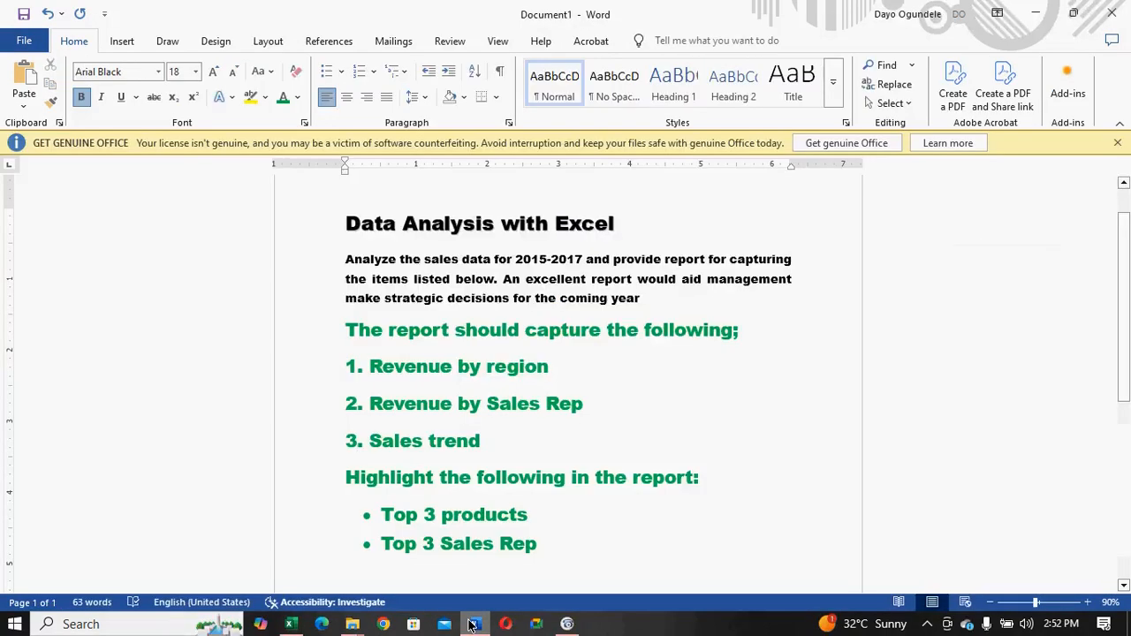
pyautogui.click(472, 625)
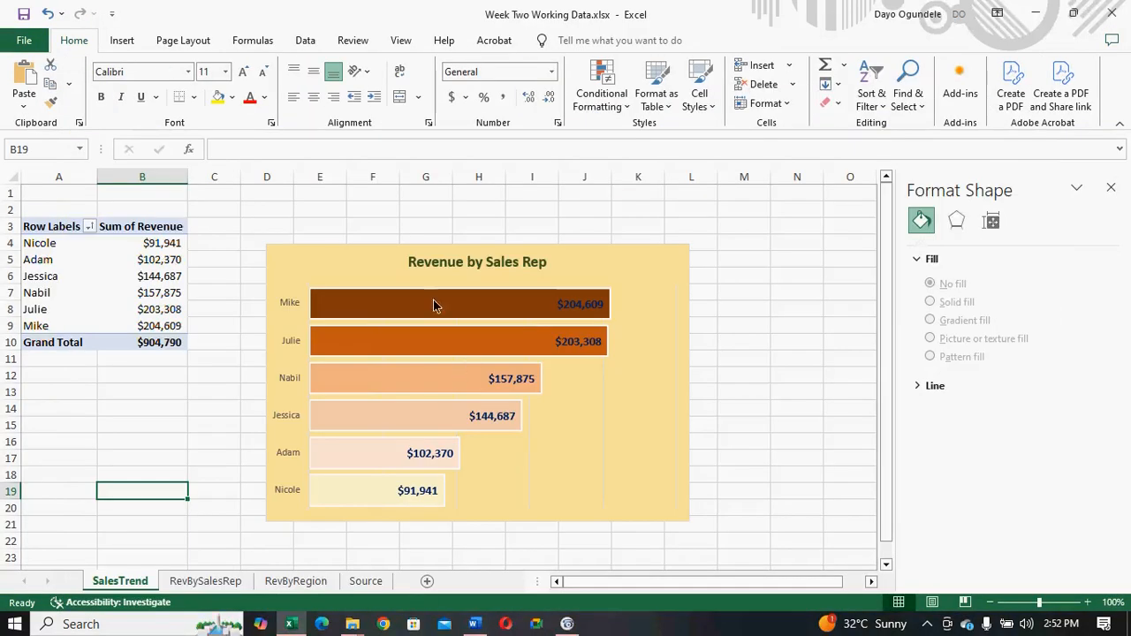
pyautogui.click(374, 283)
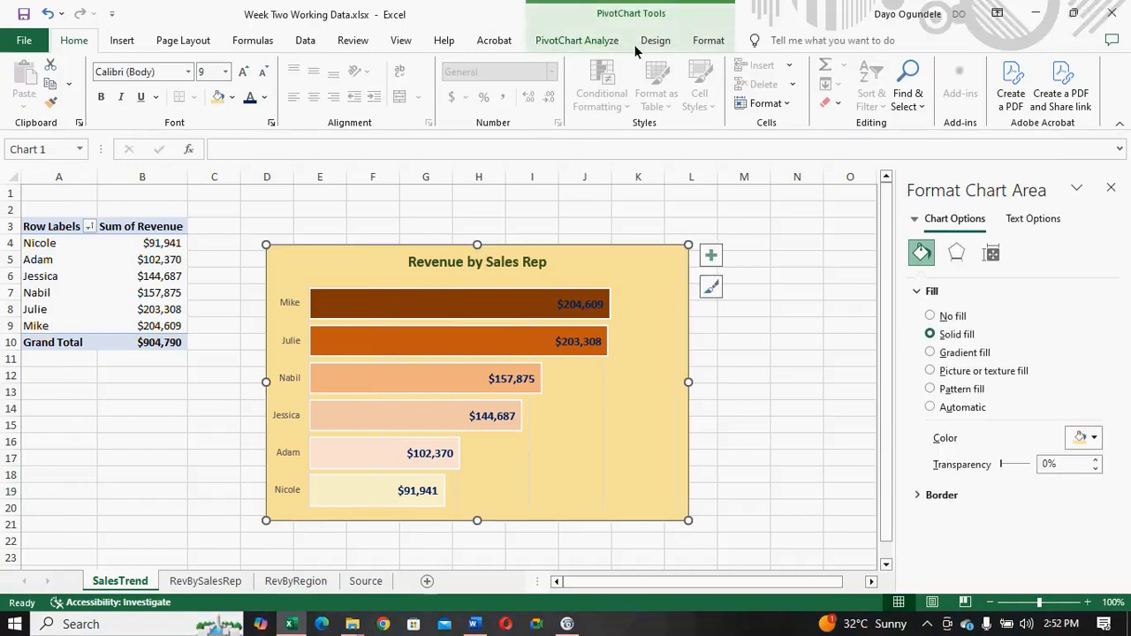
pyautogui.click(580, 41)
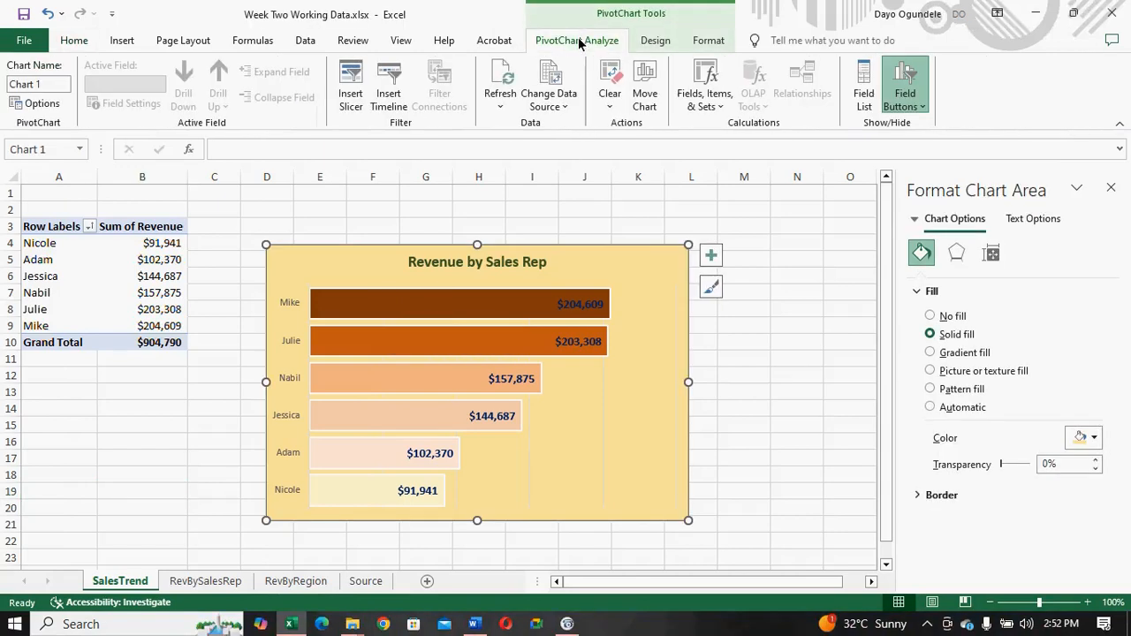
pyautogui.click(814, 13)
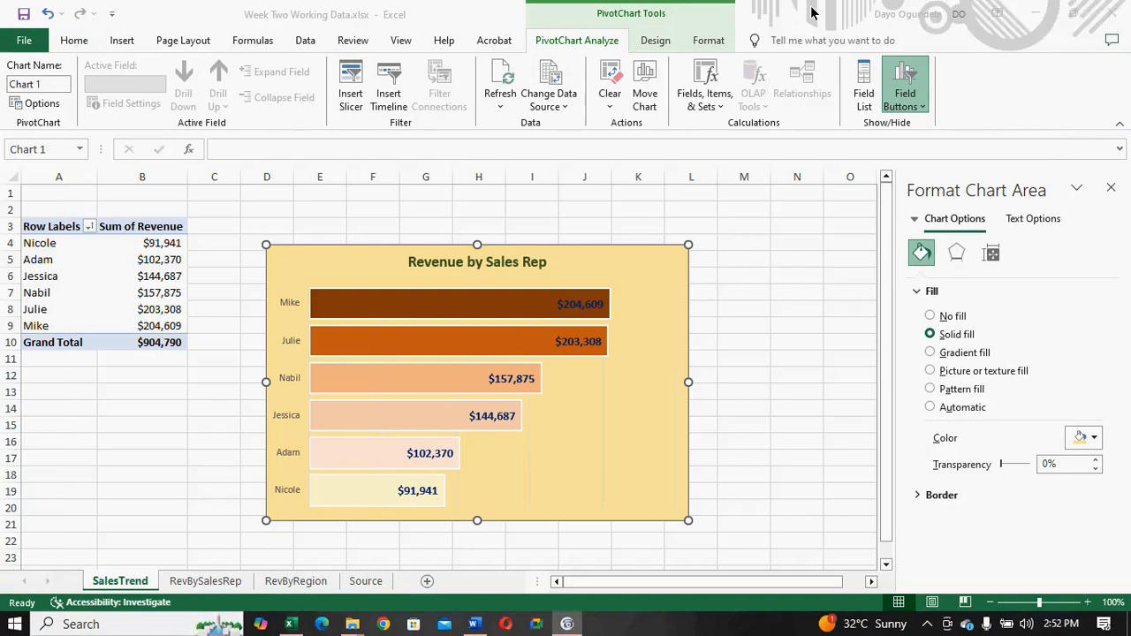
pyautogui.click(863, 100)
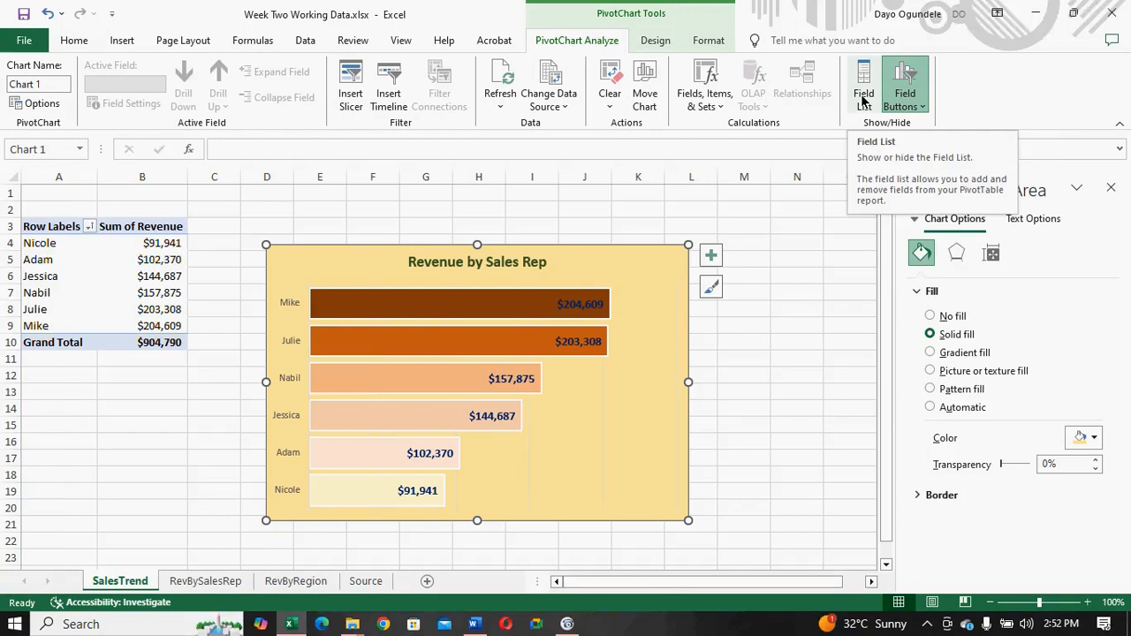
pyautogui.click(863, 100)
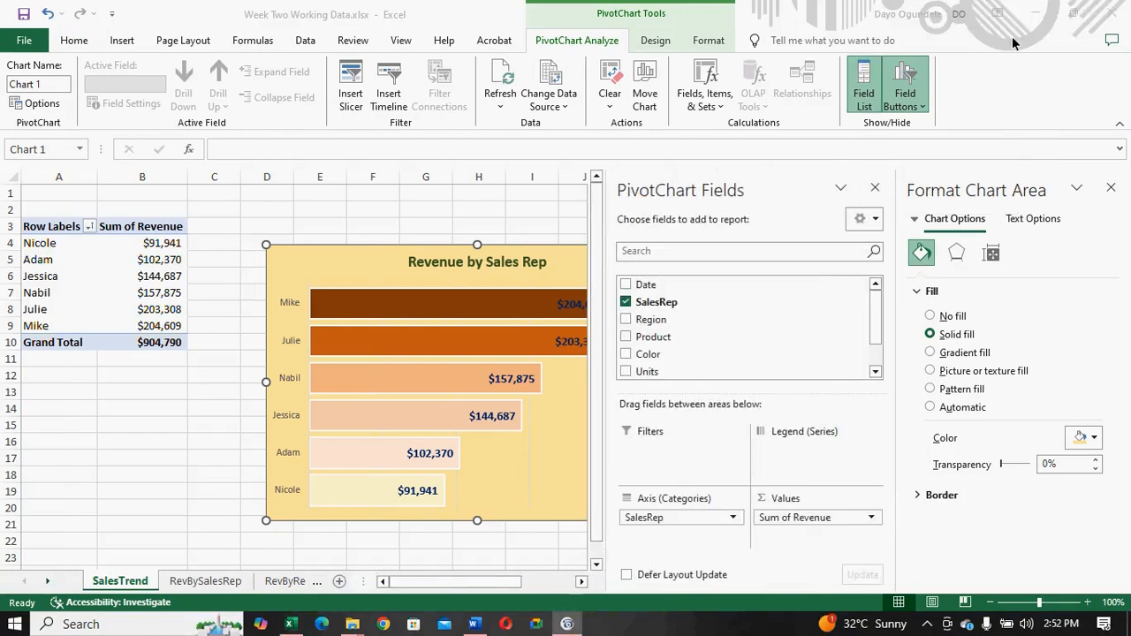
pyautogui.click(1112, 191)
pyautogui.click(1111, 191)
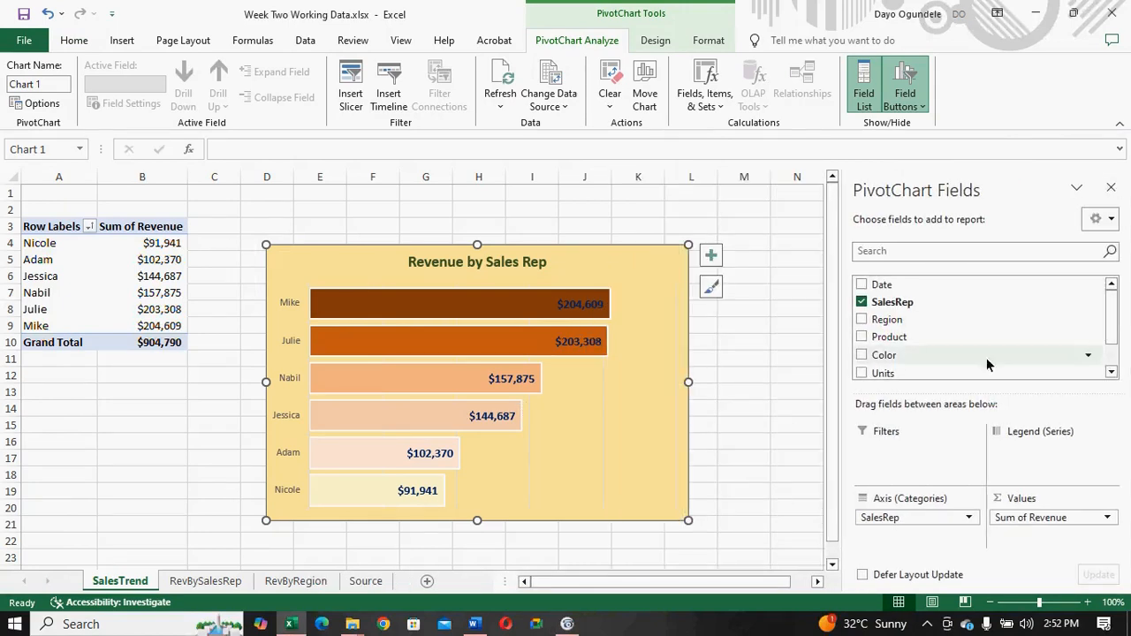
# - Change the title of the chart on the SalesTrend sheet to "Sales Trend"
pyautogui.click(498, 262)
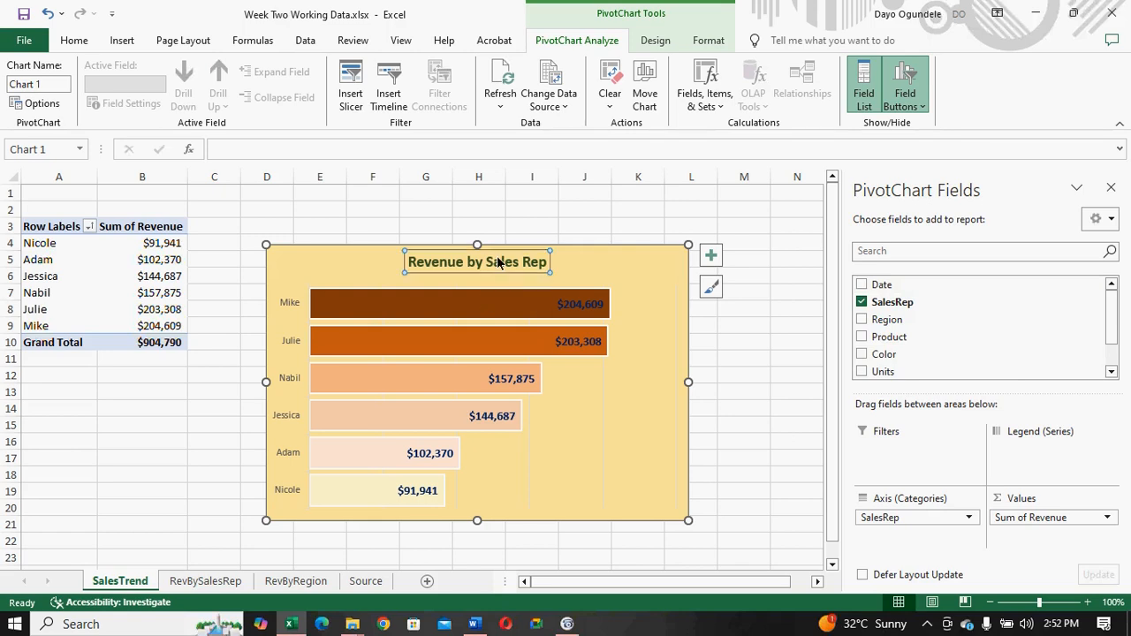
pyautogui.click(497, 261)
pyautogui.hotkey('ctrl', 'a')
pyautogui.write('Sales Trend')
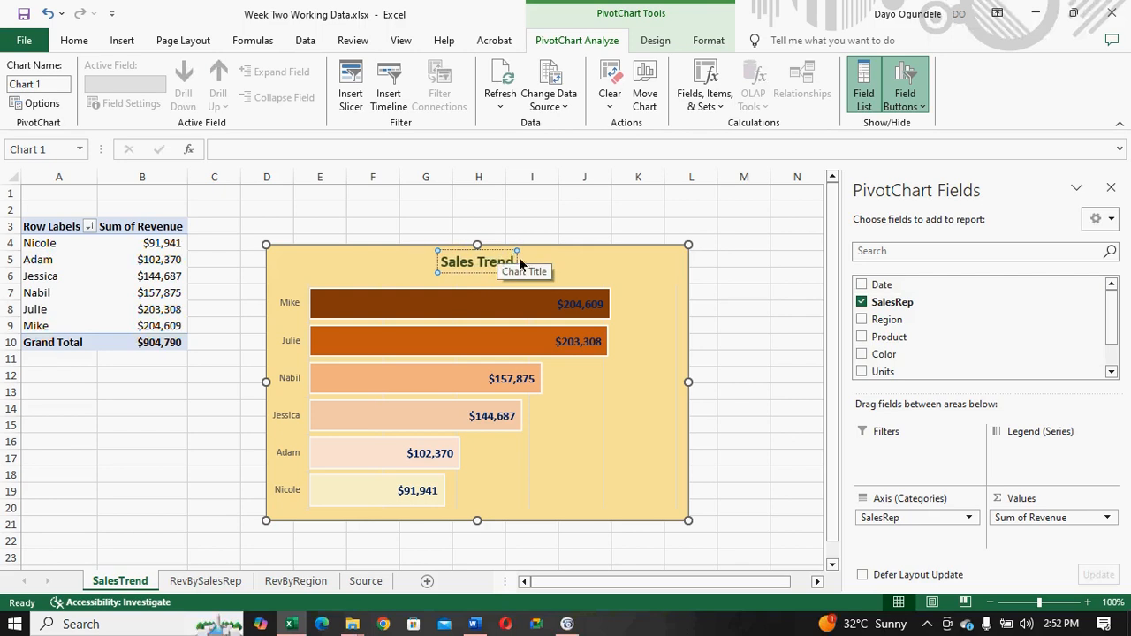
pyautogui.click(618, 220)
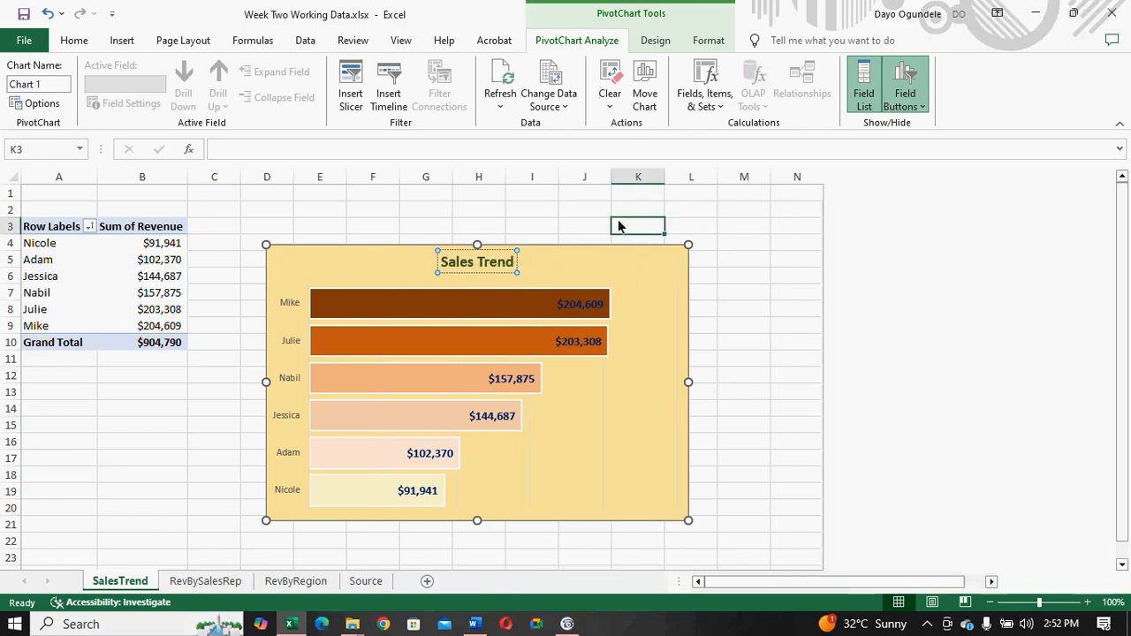
# - Replace the SalesRep field with the Date field in the Sales Trend PivotChart to group revenue by year
pyautogui.click(497, 289)
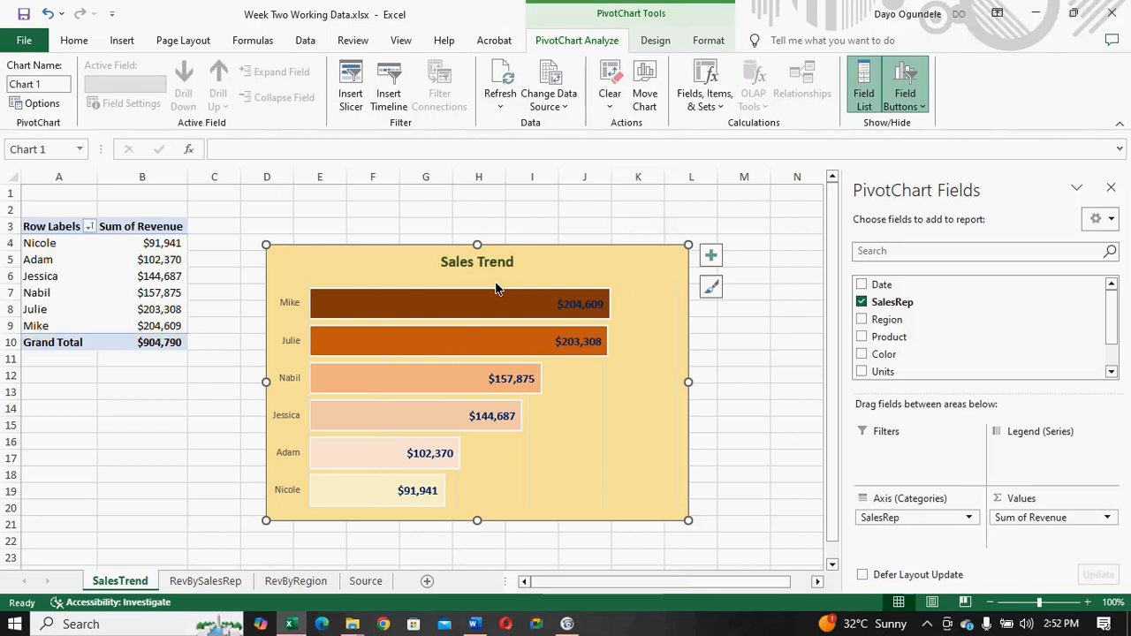
pyautogui.click(861, 285)
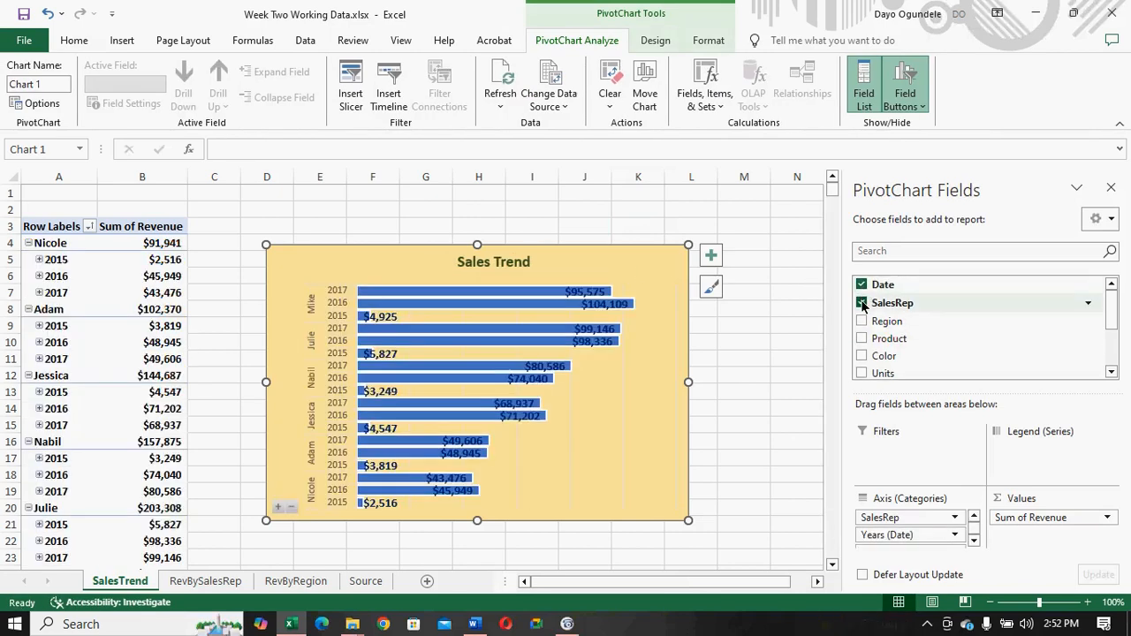
pyautogui.click(861, 303)
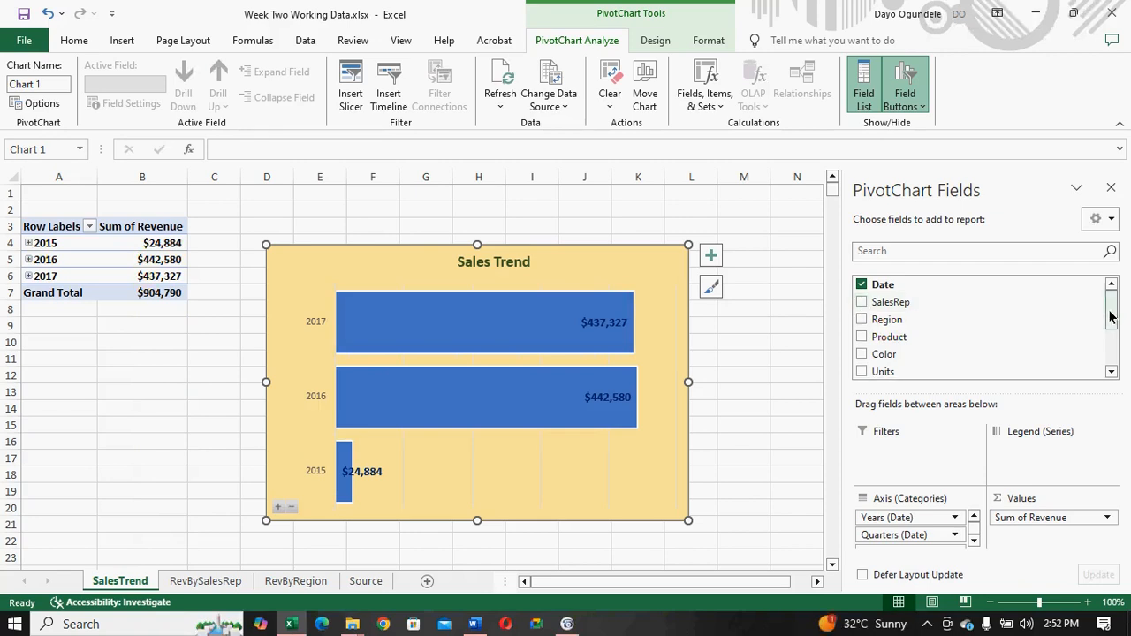
pyautogui.moveTo(1111, 317)
pyautogui.mouseDown()
pyautogui.moveTo(1104, 370)
pyautogui.moveTo(1102, 298)
pyautogui.mouseUp()
pyautogui.moveTo(455, 404)
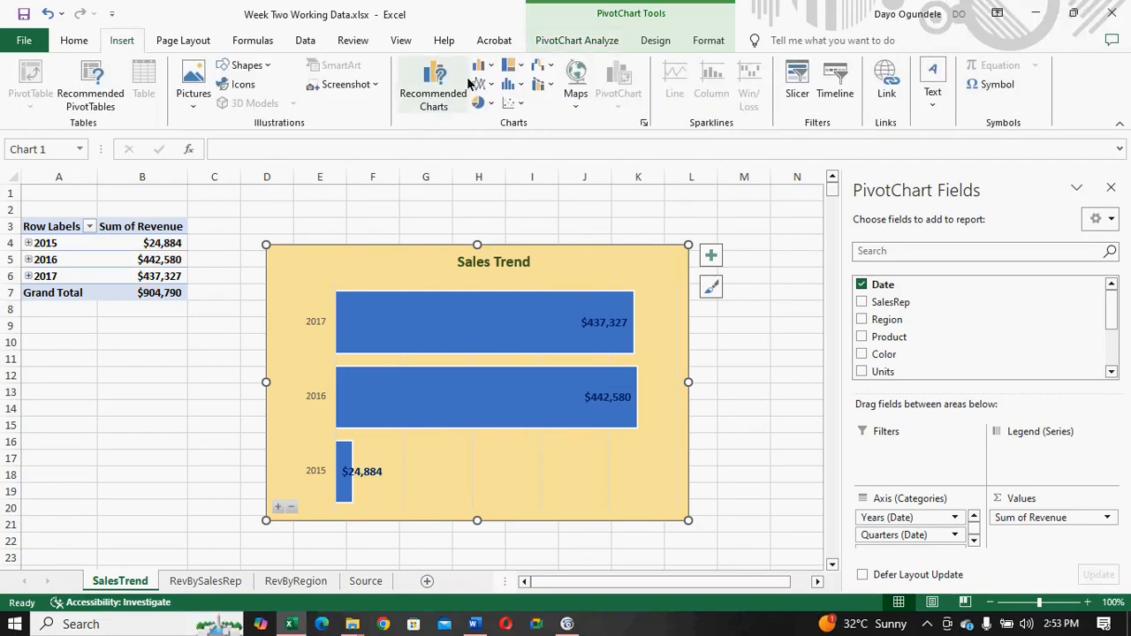
# - Change the Sales Trend PivotChart from a clustered bar to a Line chart
pyautogui.click(433, 102)
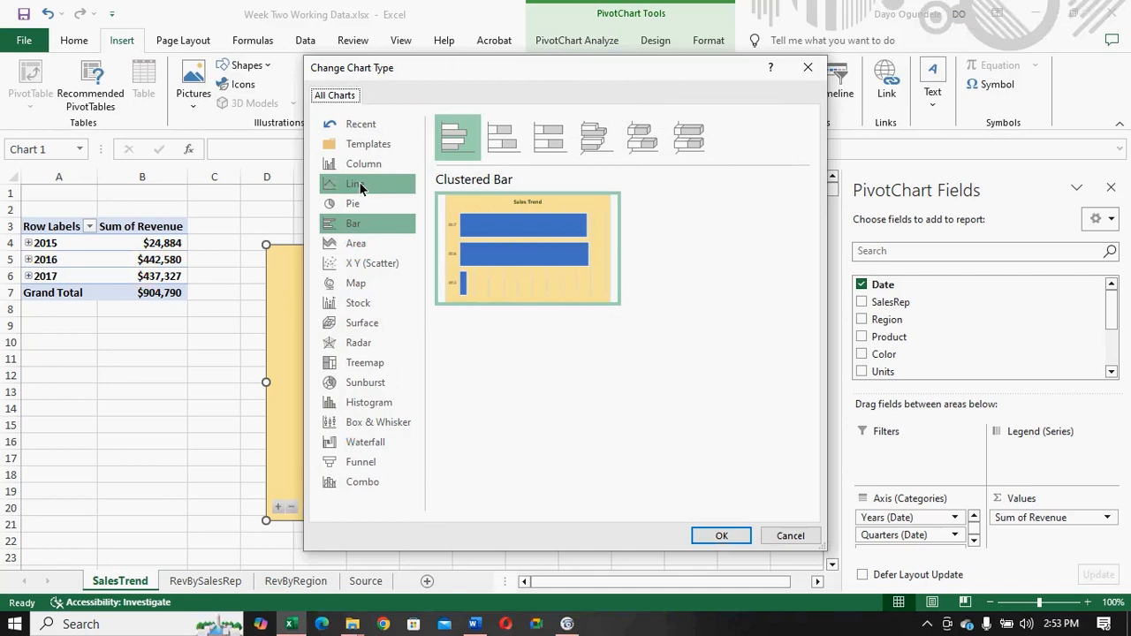
pyautogui.click(359, 188)
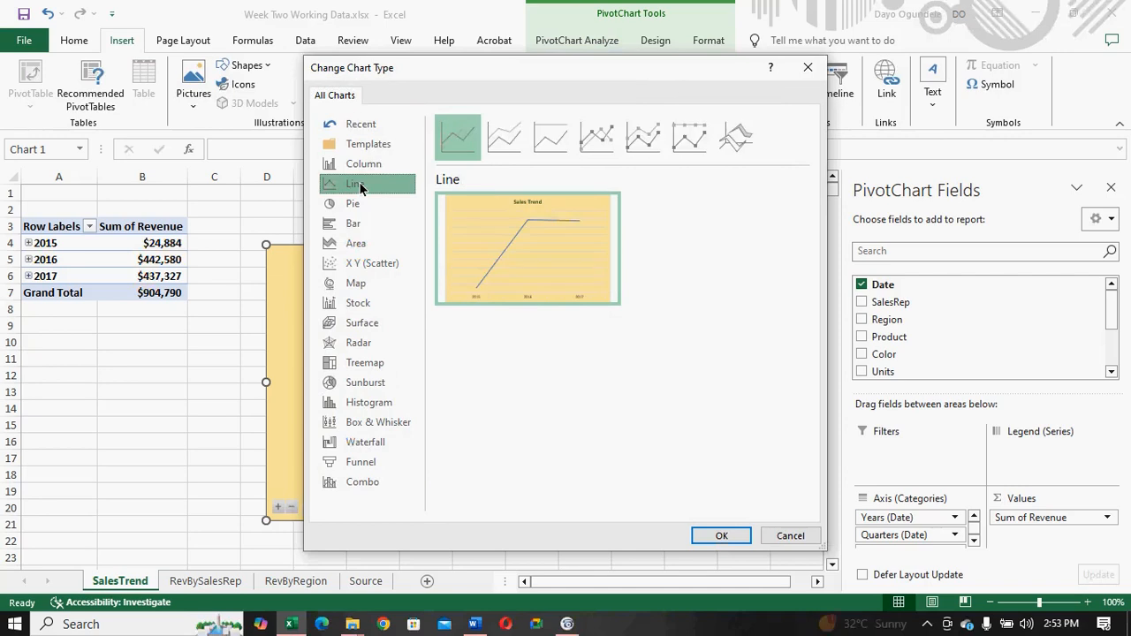
pyautogui.click(723, 538)
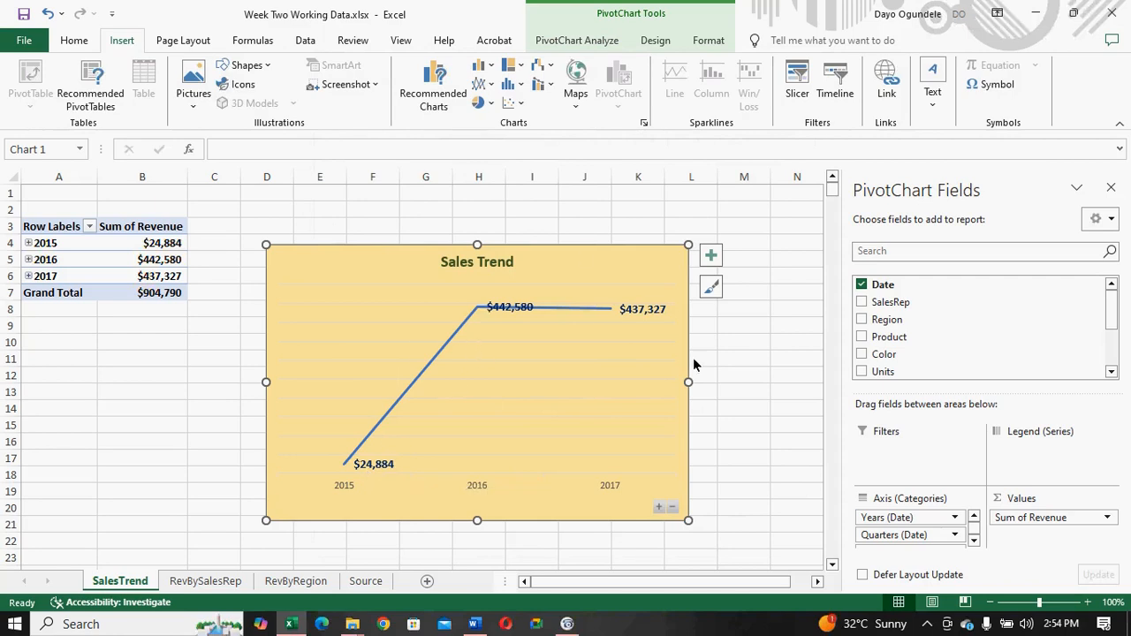
# - Expand the years 2015, 2016 and 2017 in the PivotTable to break revenue down by quarter
pyautogui.click(29, 244)
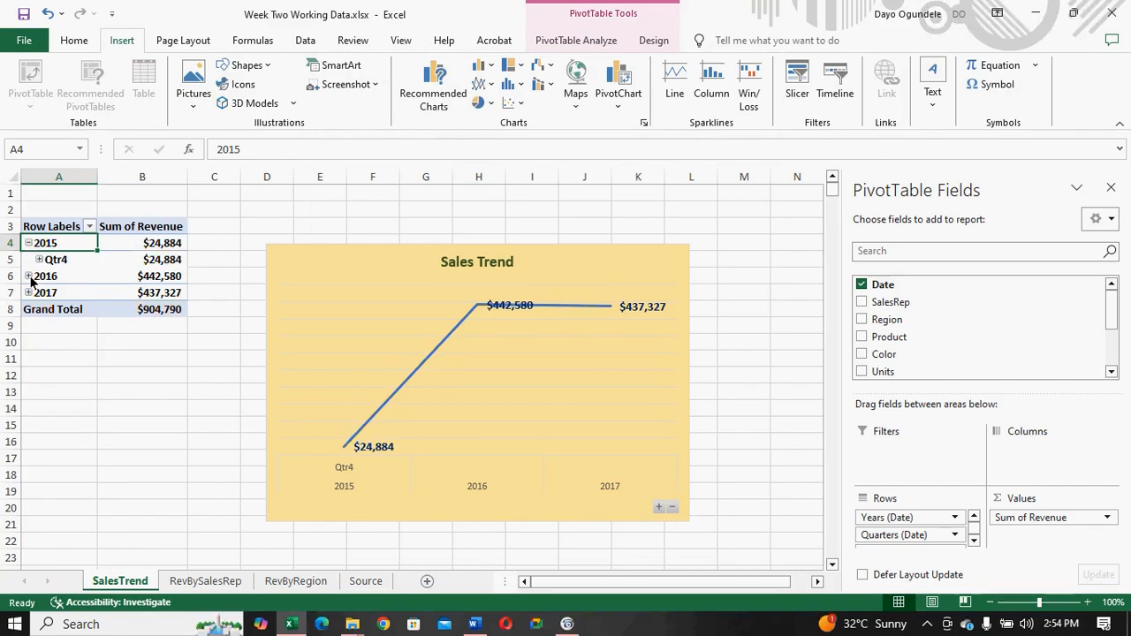
pyautogui.click(29, 277)
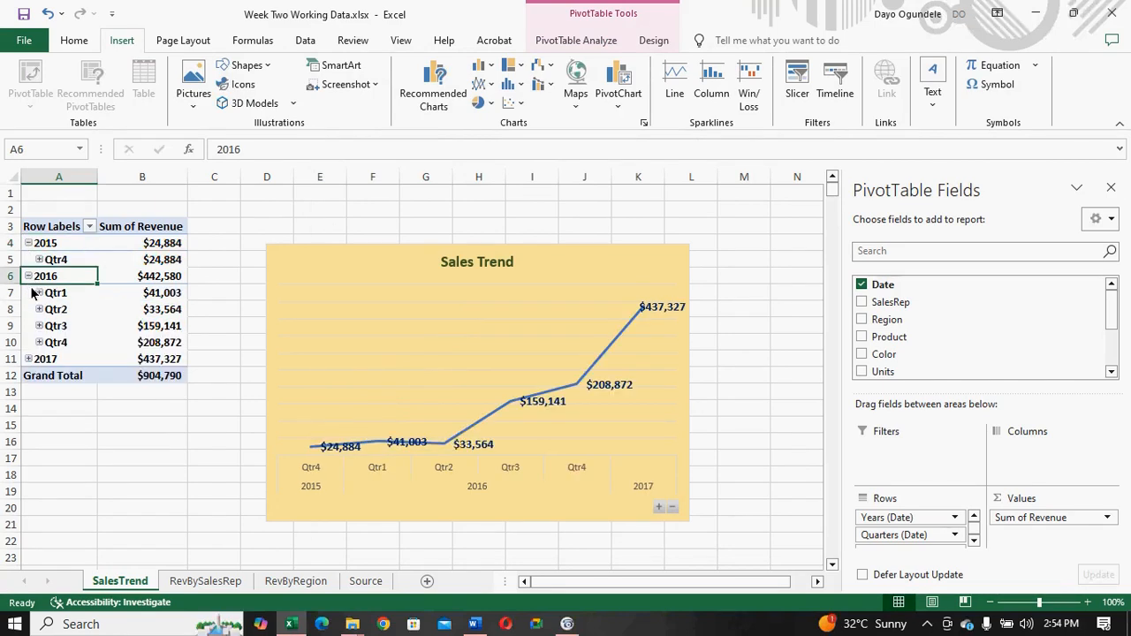
pyautogui.click(28, 360)
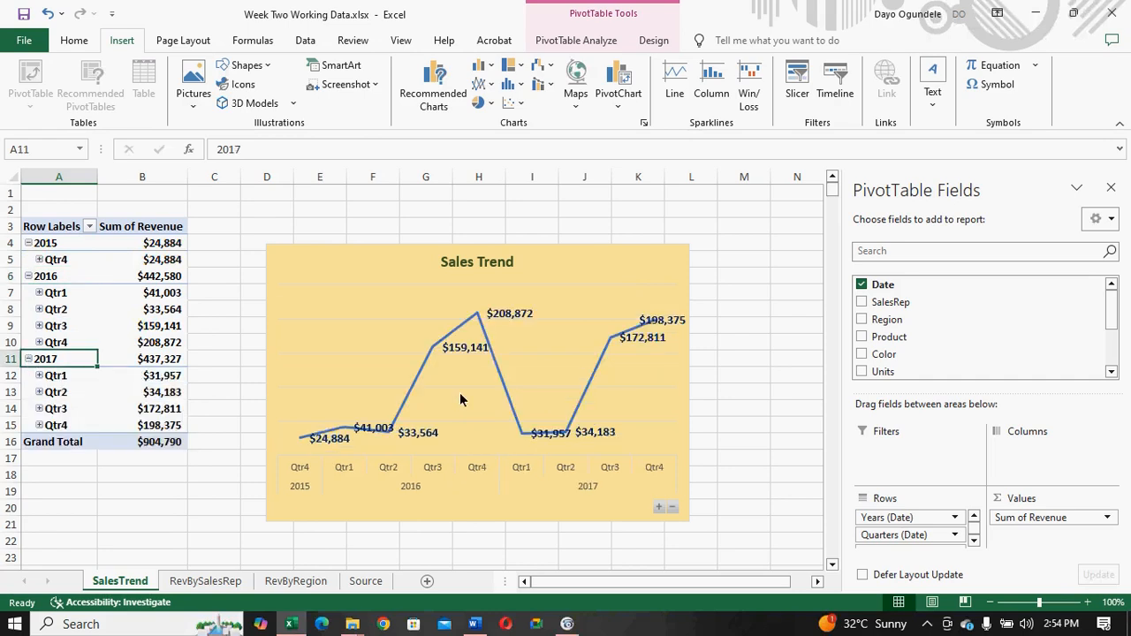
# - Widen the Sales Trend chart on both sides to span from column C to about the start of column N
pyautogui.click(654, 388)
pyautogui.moveTo(689, 383); pyautogui.dragTo(783, 381)
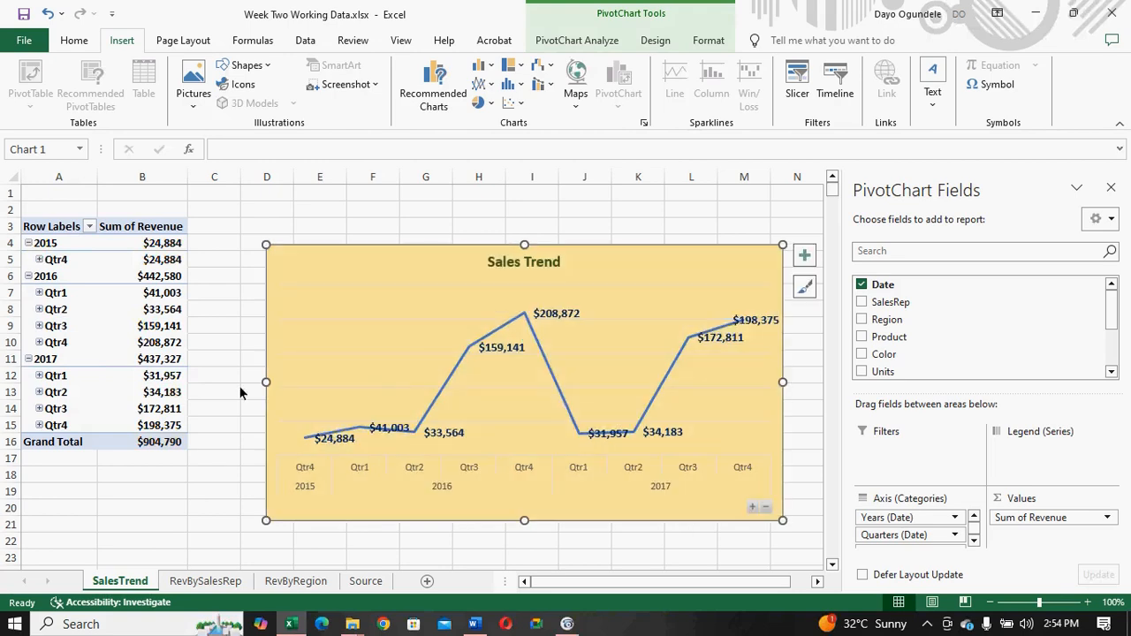
pyautogui.moveTo(267, 381); pyautogui.dragTo(222, 383)
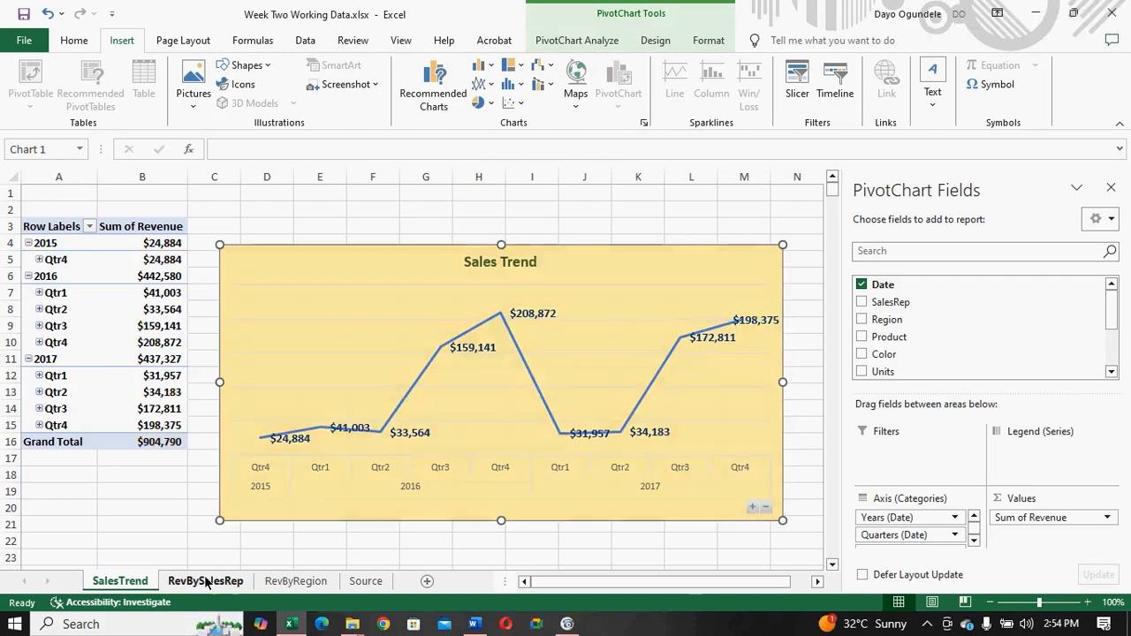
pyautogui.click(205, 580)
pyautogui.click(122, 583)
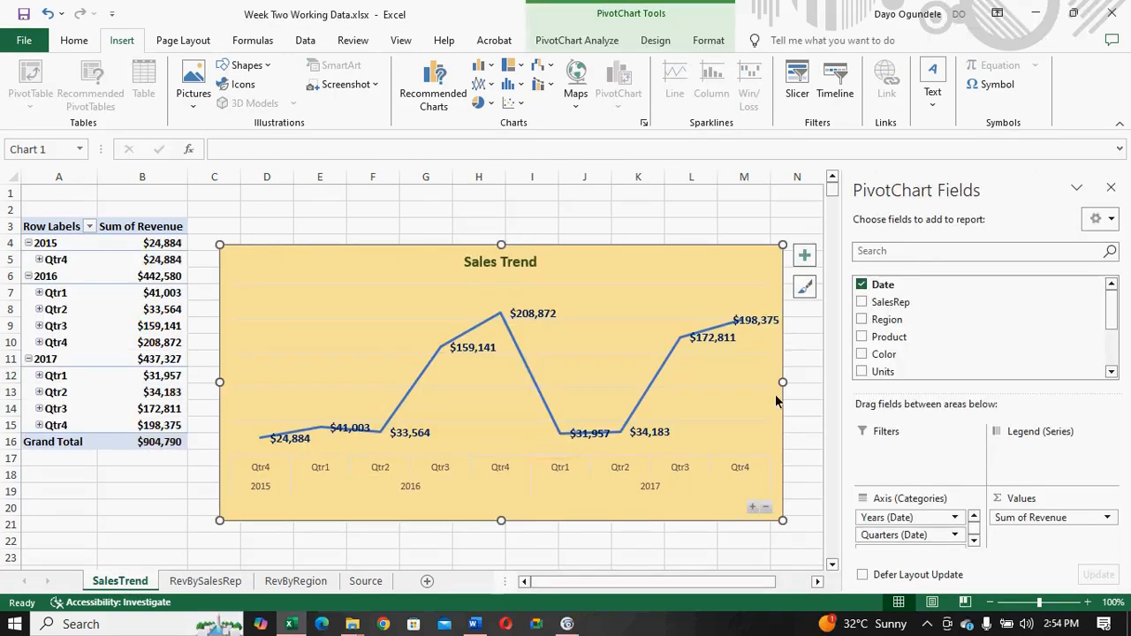
pyautogui.moveTo(782, 385); pyautogui.dragTo(803, 389)
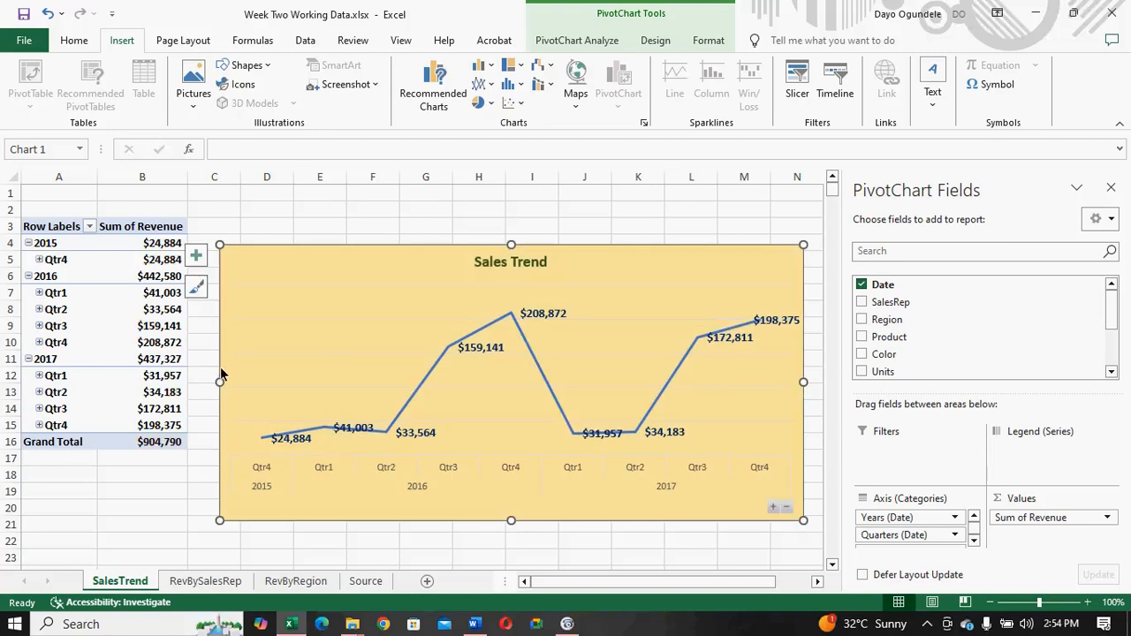
pyautogui.moveTo(220, 382); pyautogui.dragTo(202, 381)
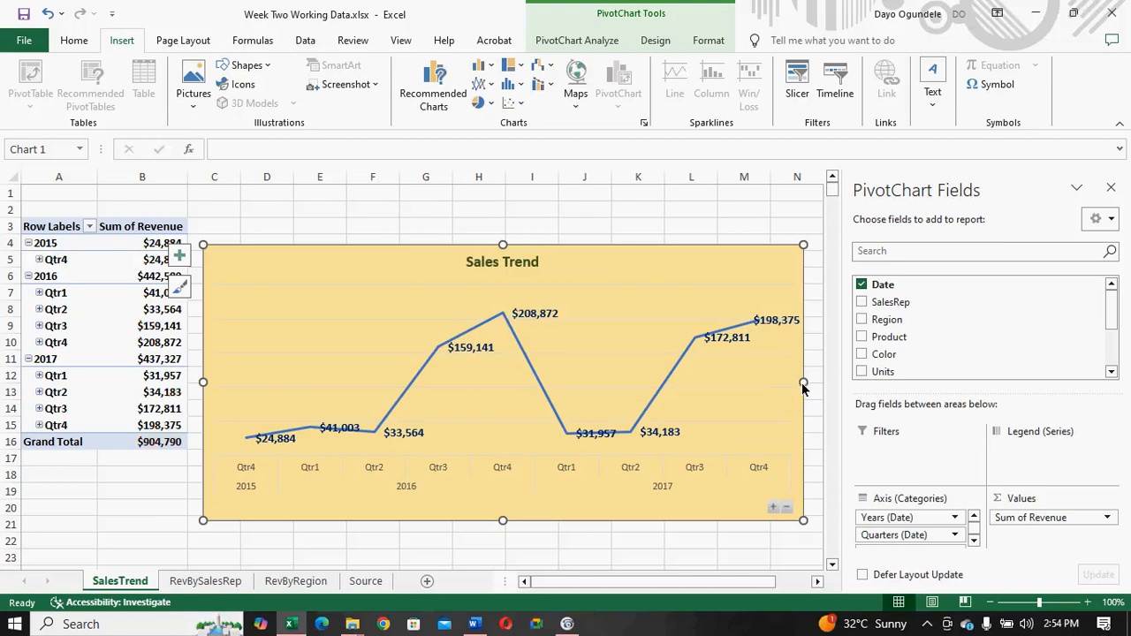
pyautogui.moveTo(802, 384); pyautogui.dragTo(784, 387)
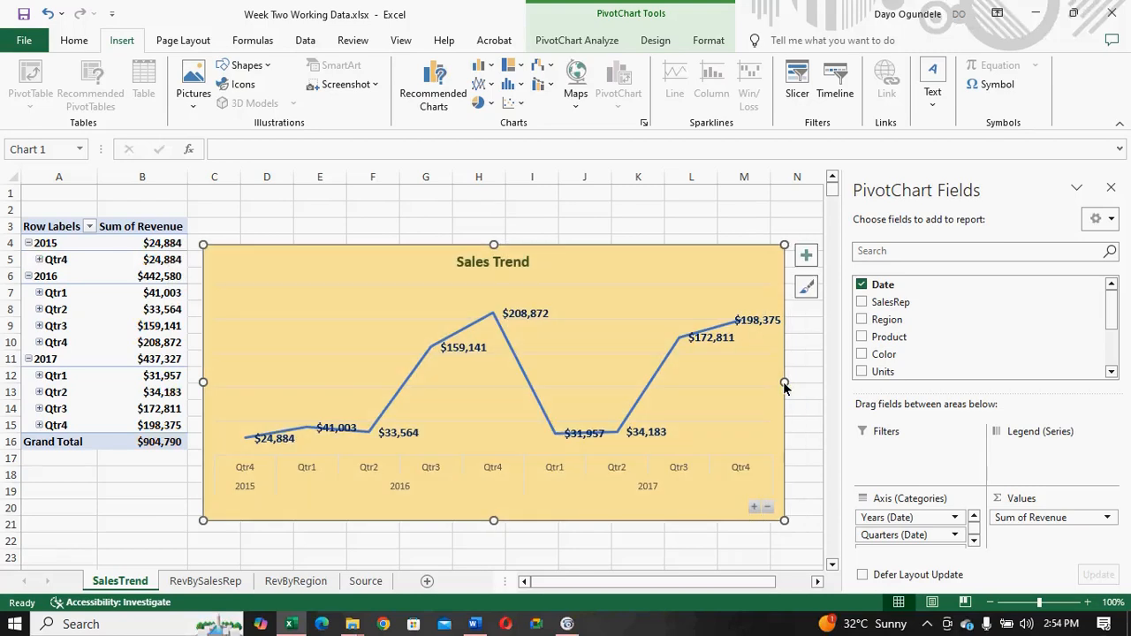
# - Remove the axes and gridlines from the Sales Trend chart, keeping its title and data labels
pyautogui.click(803, 258)
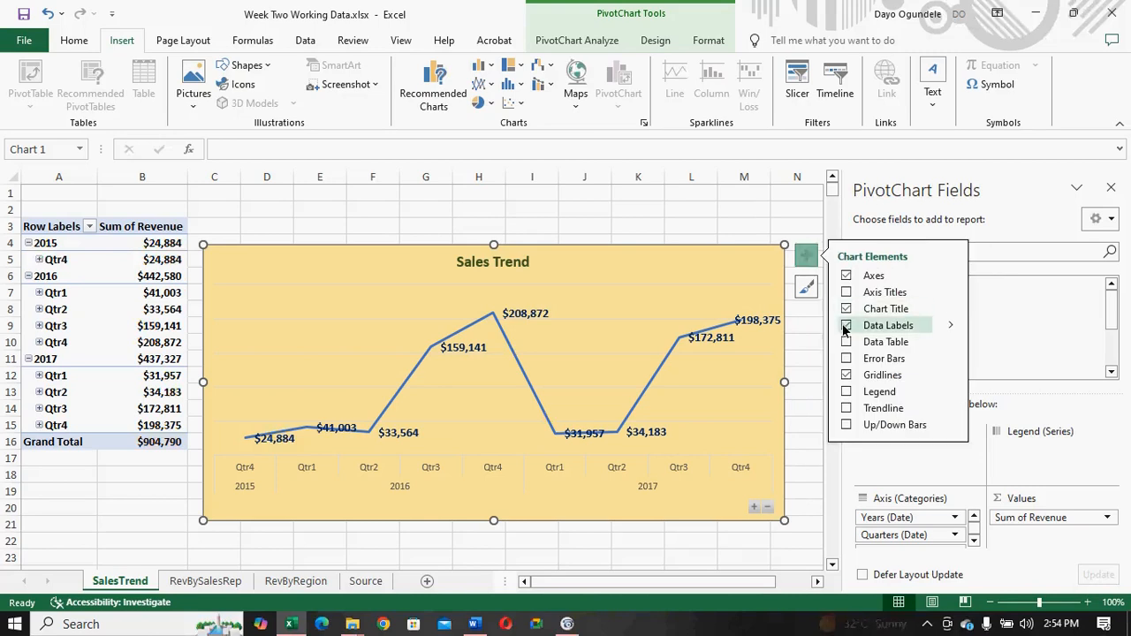
pyautogui.click(845, 276)
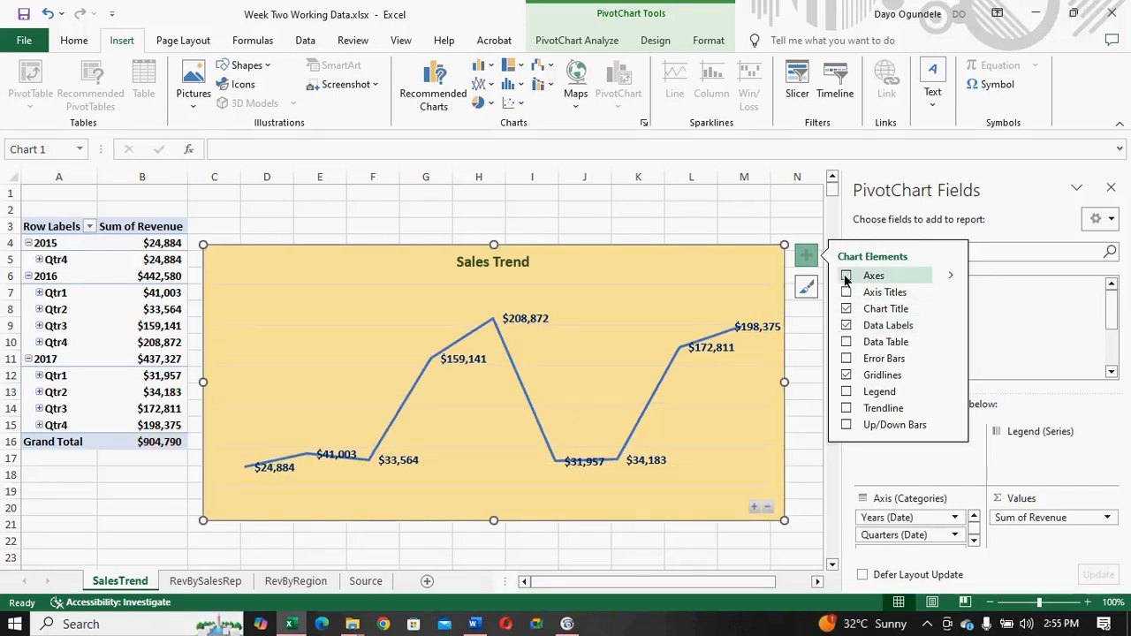
pyautogui.click(845, 277)
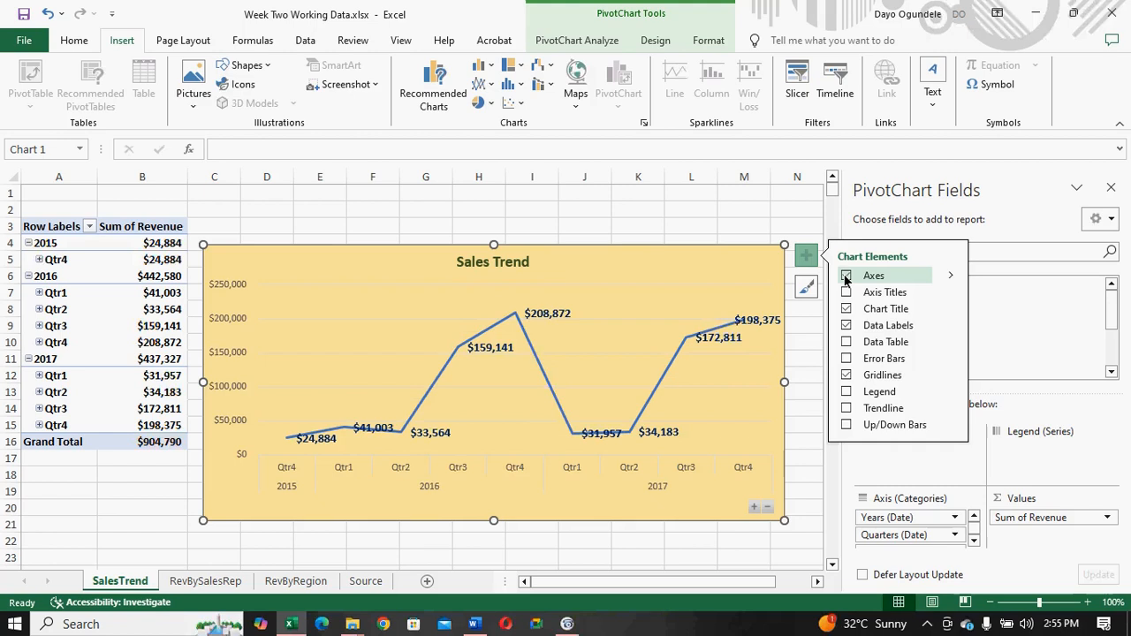
pyautogui.click(846, 276)
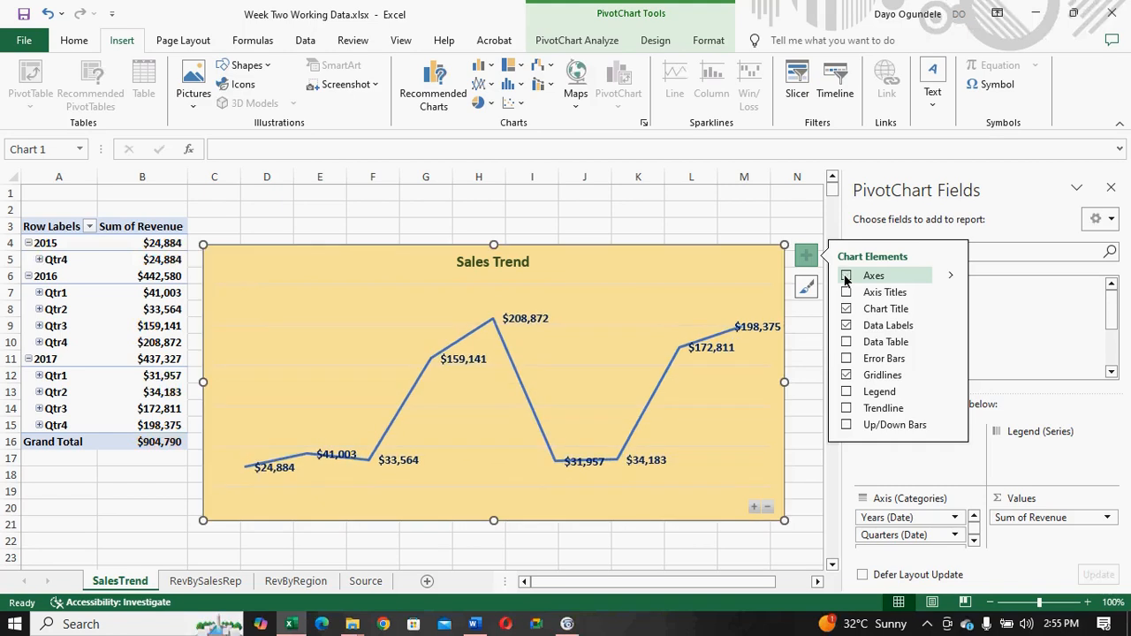
pyautogui.click(845, 376)
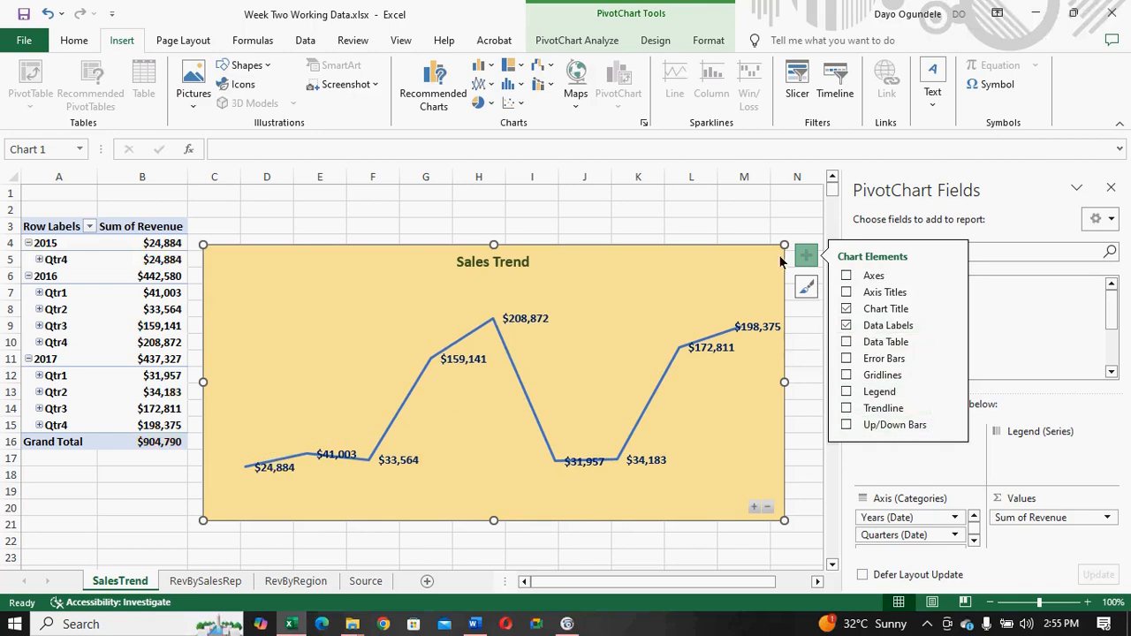
pyautogui.click(807, 288)
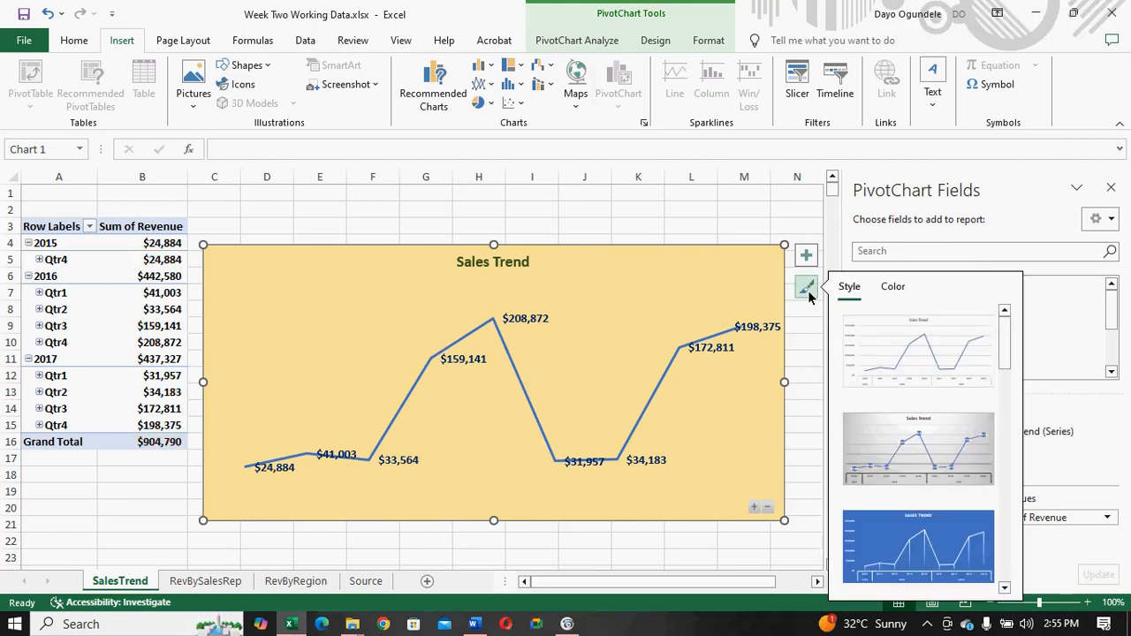
pyautogui.click(806, 289)
pyautogui.click(806, 289)
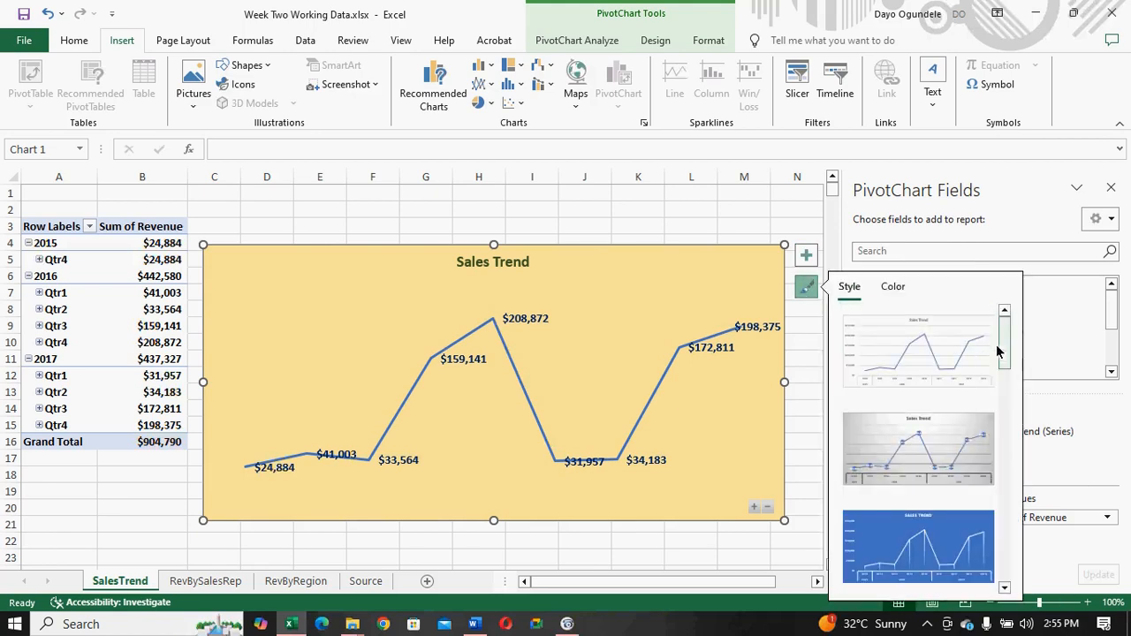
pyautogui.moveTo(1005, 353)
pyautogui.mouseDown()
pyautogui.moveTo(1003, 505)
pyautogui.moveTo(1002, 400)
pyautogui.moveTo(985, 357)
pyautogui.mouseUp()
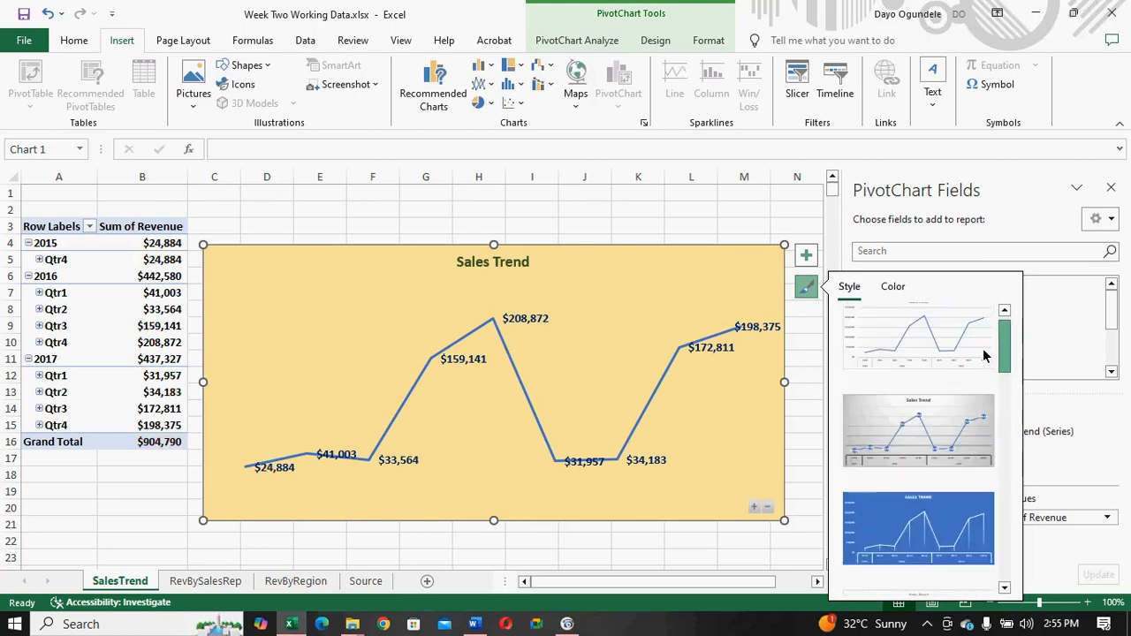
pyautogui.click(890, 289)
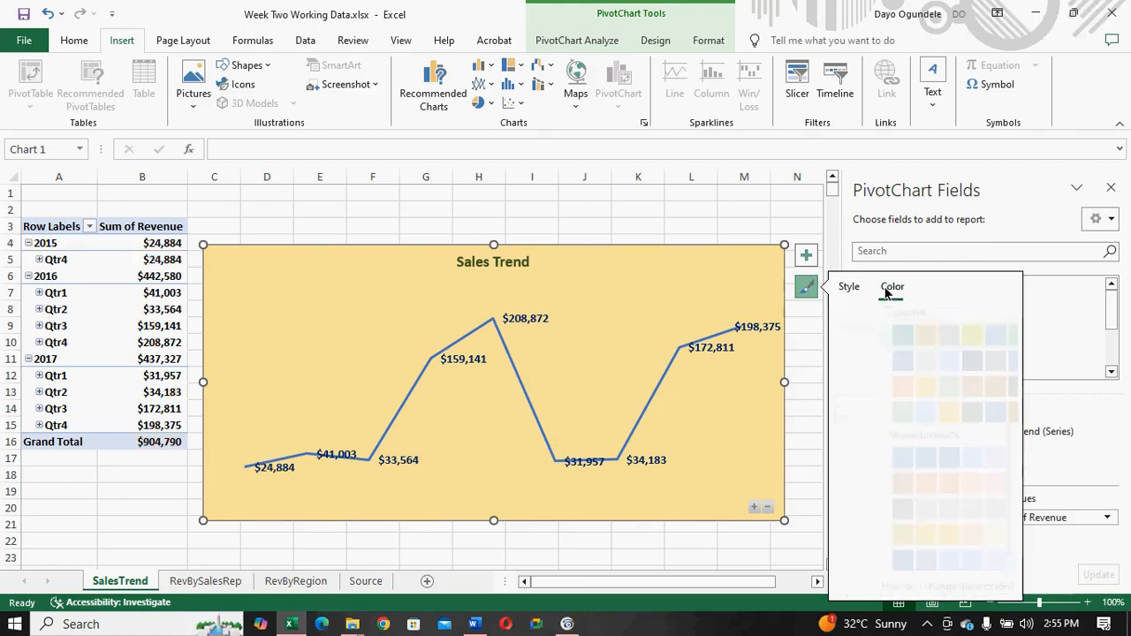
pyautogui.click(851, 292)
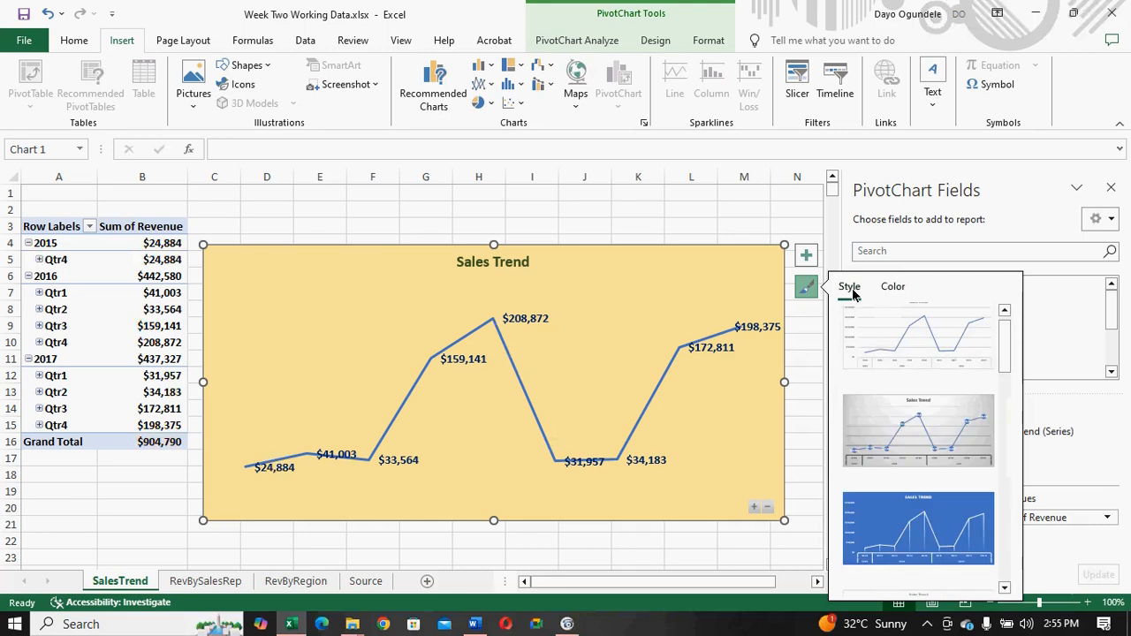
# - Try to recolor the Sales Trend line dark brown by applying a fill color to the data series
pyautogui.click(525, 400)
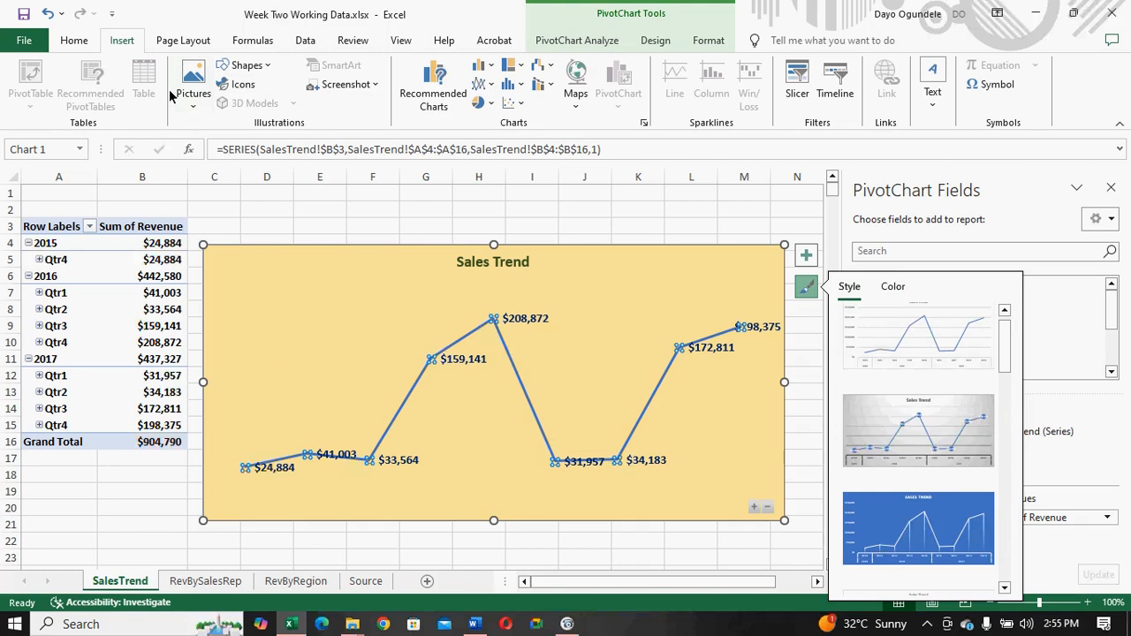
pyautogui.click(76, 42)
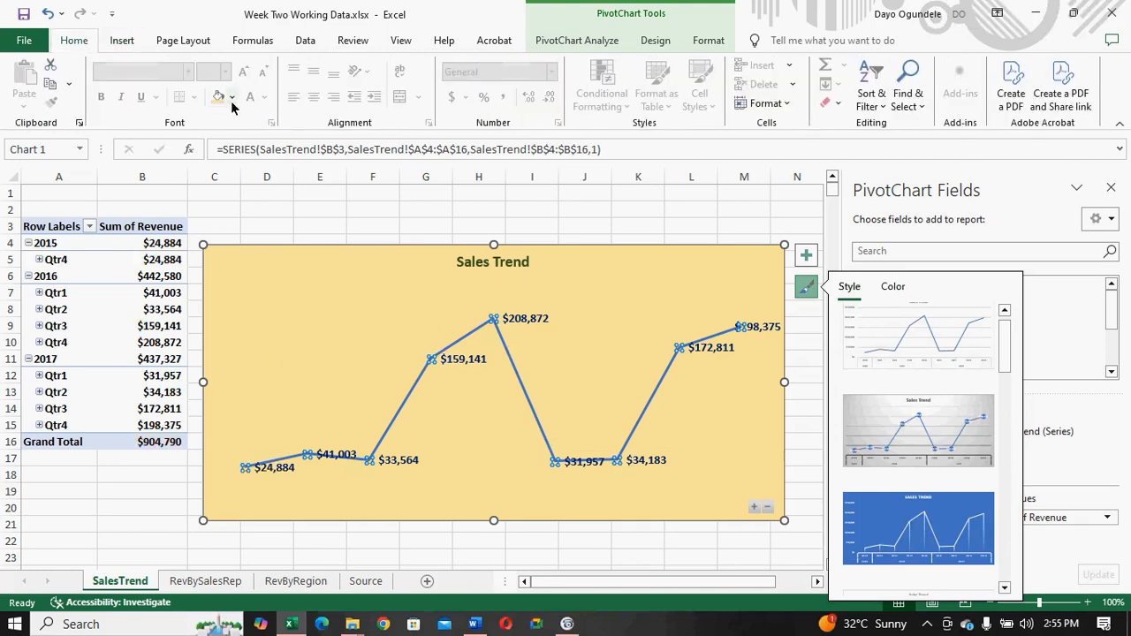
pyautogui.click(231, 98)
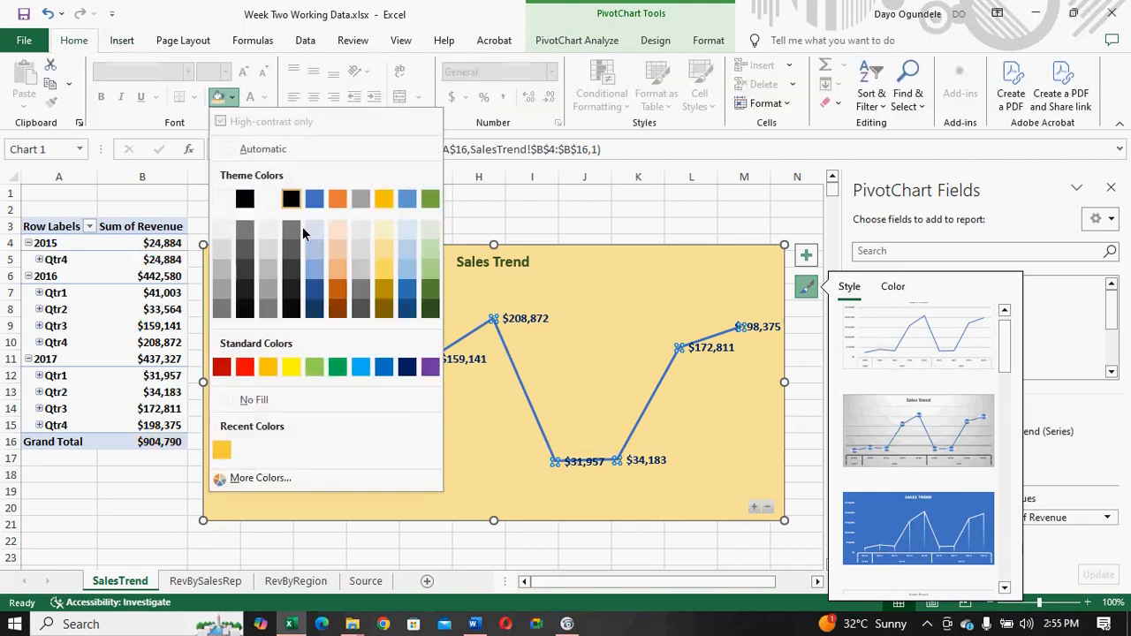
pyautogui.click(341, 304)
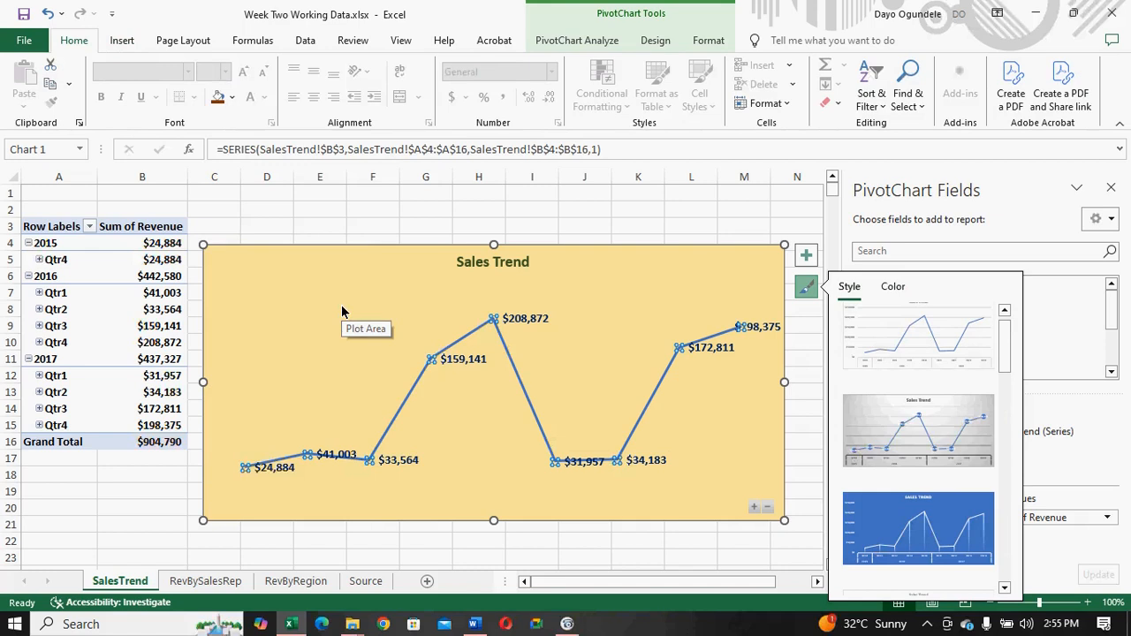
pyautogui.click(391, 424)
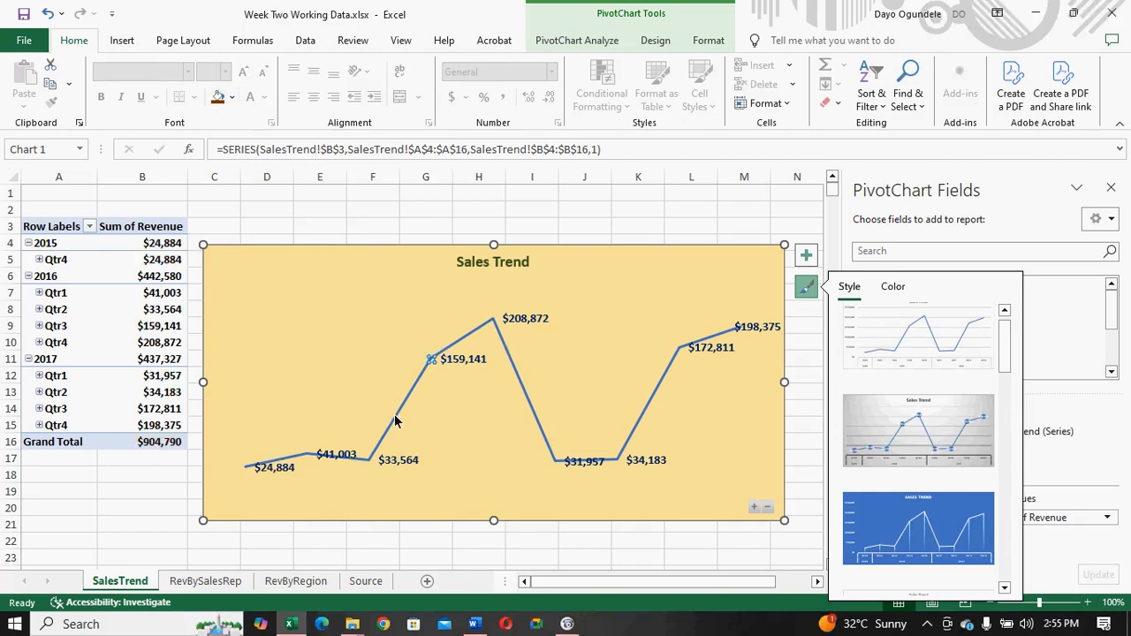
pyautogui.click(515, 382)
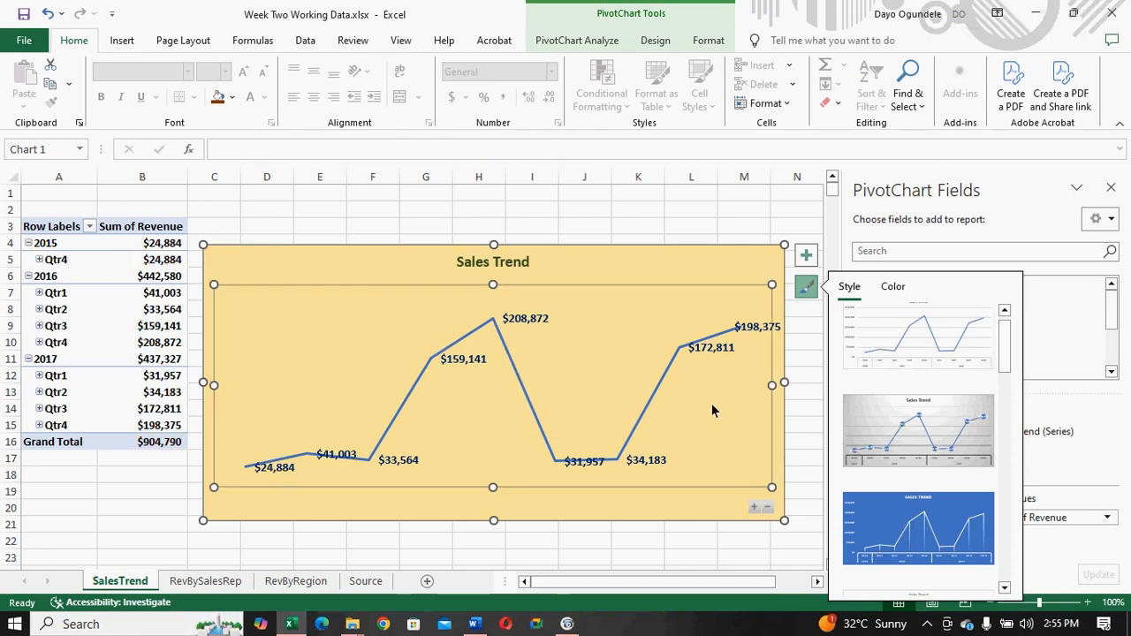
pyautogui.click(631, 436)
pyautogui.rightClick(631, 437)
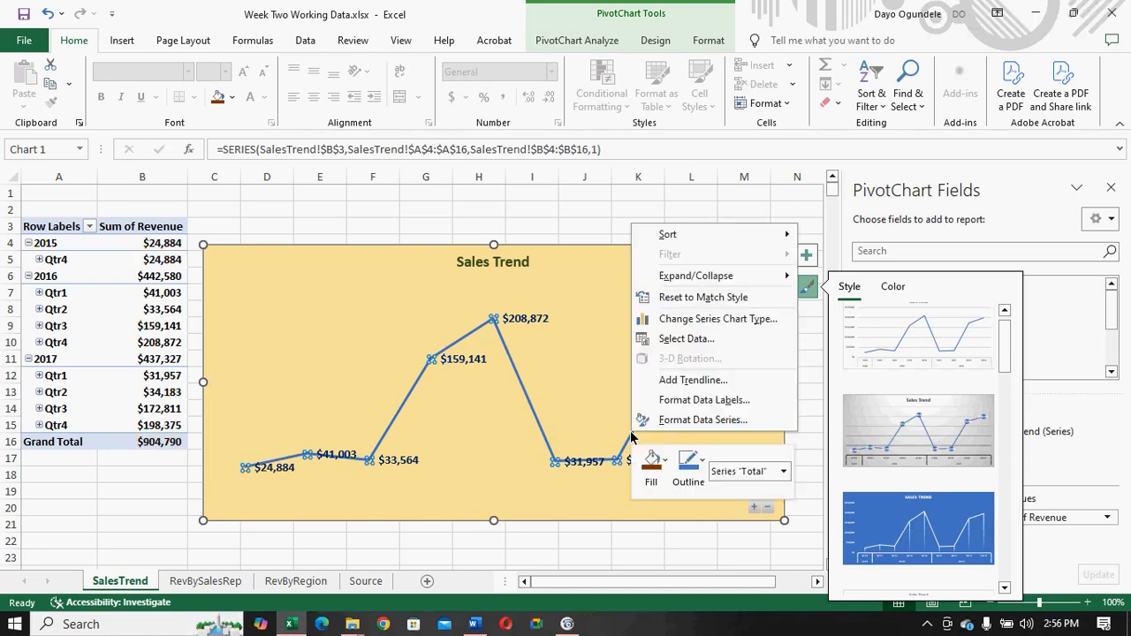
pyautogui.click(665, 463)
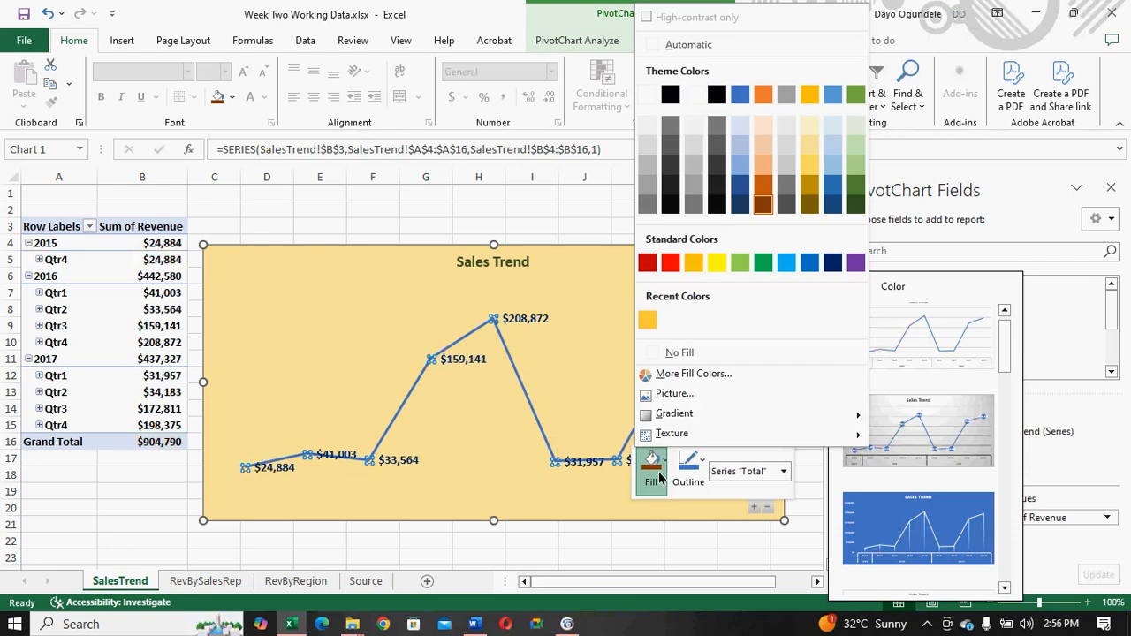
pyautogui.click(655, 467)
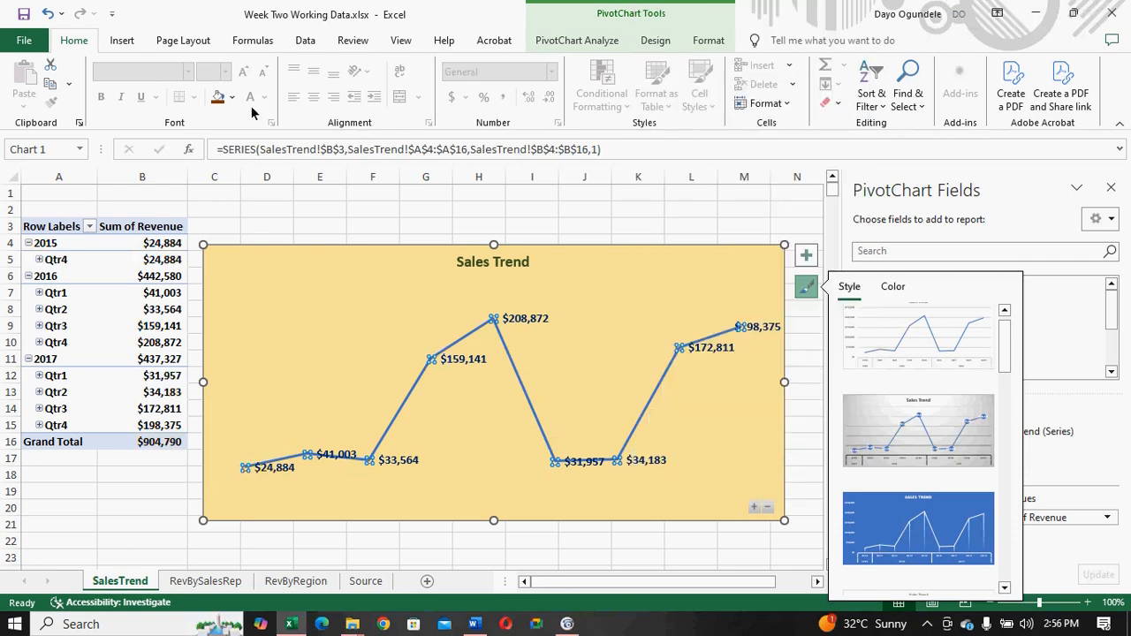
# - Set the data label of the 2016 Qtr4 point in the Sales Trend chart to the Center position
pyautogui.click(479, 333)
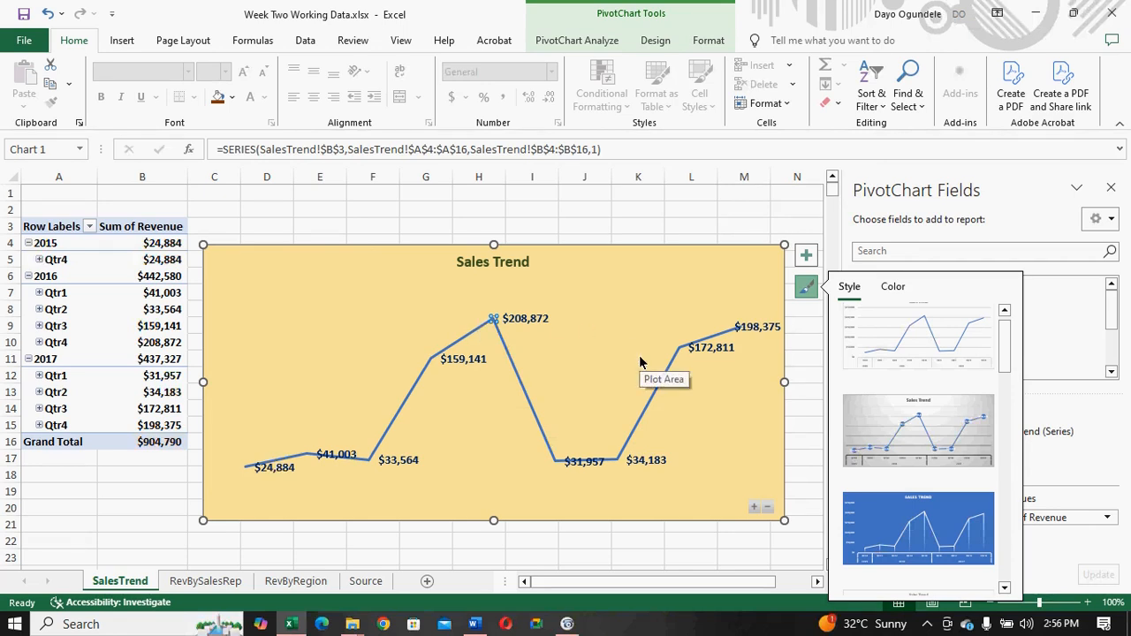
pyautogui.click(806, 258)
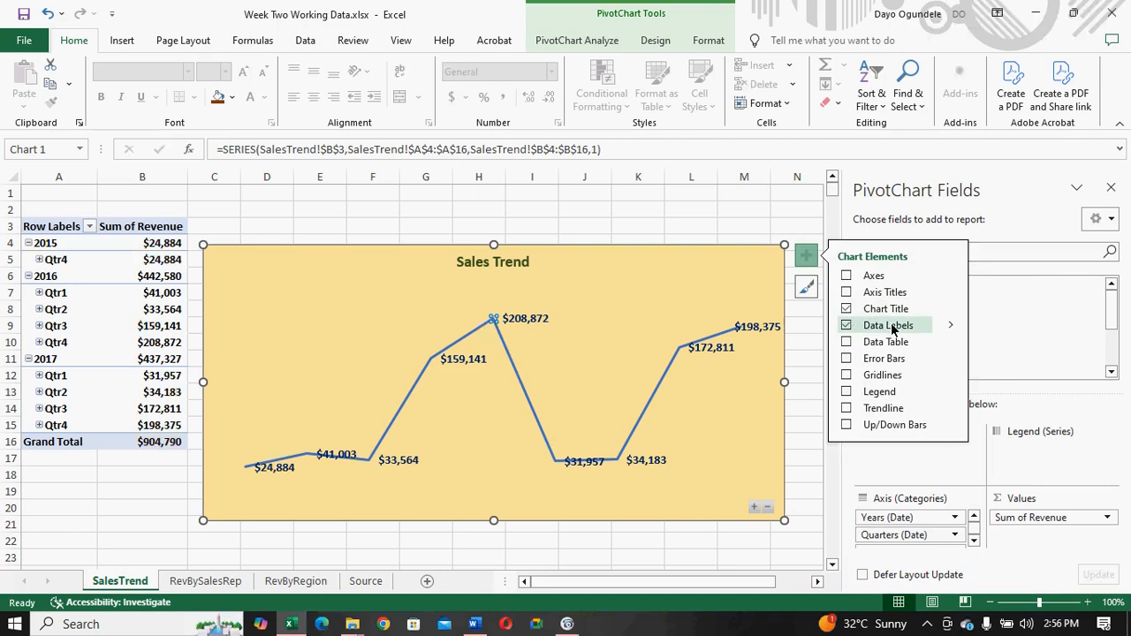
pyautogui.click(949, 327)
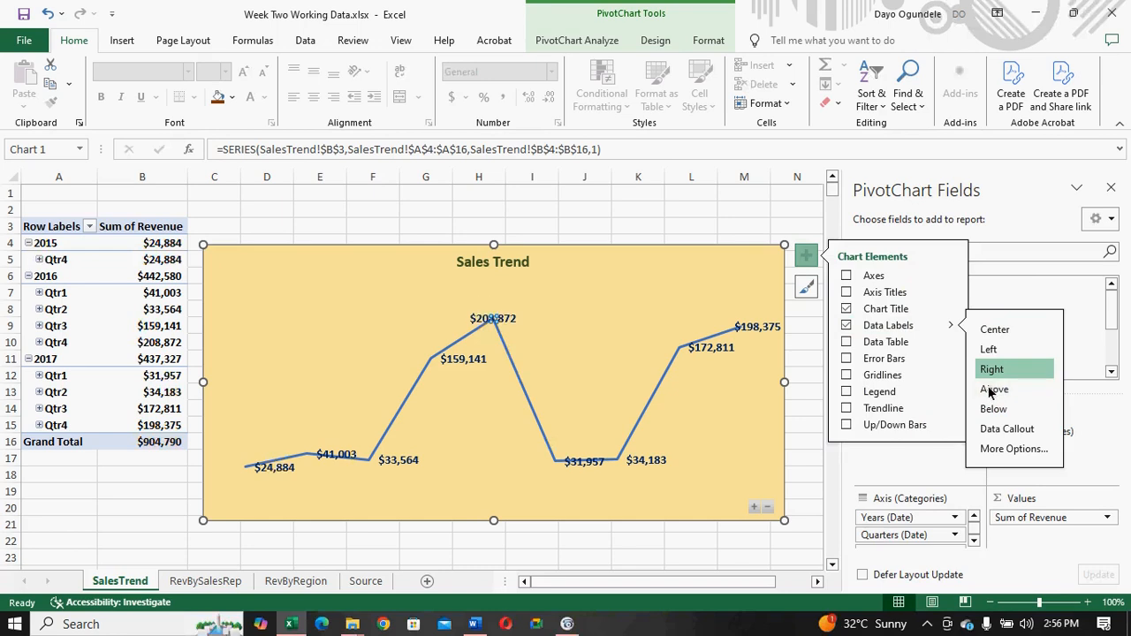
pyautogui.click(354, 378)
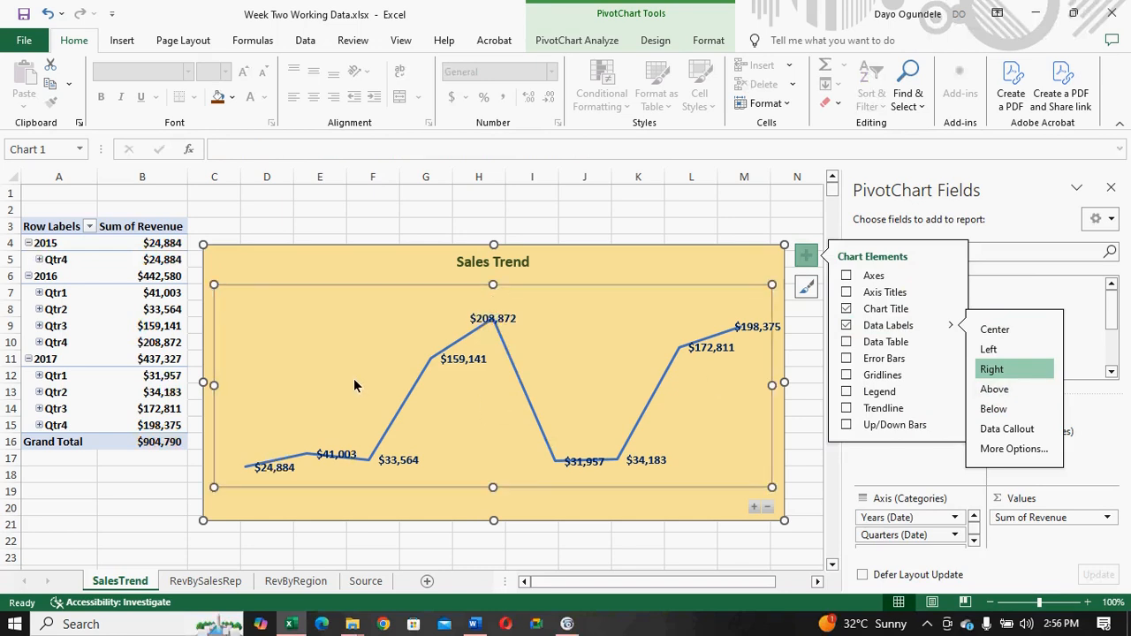
# - Set the data labels of the whole Sales Trend series to the Below position
pyautogui.click(247, 474)
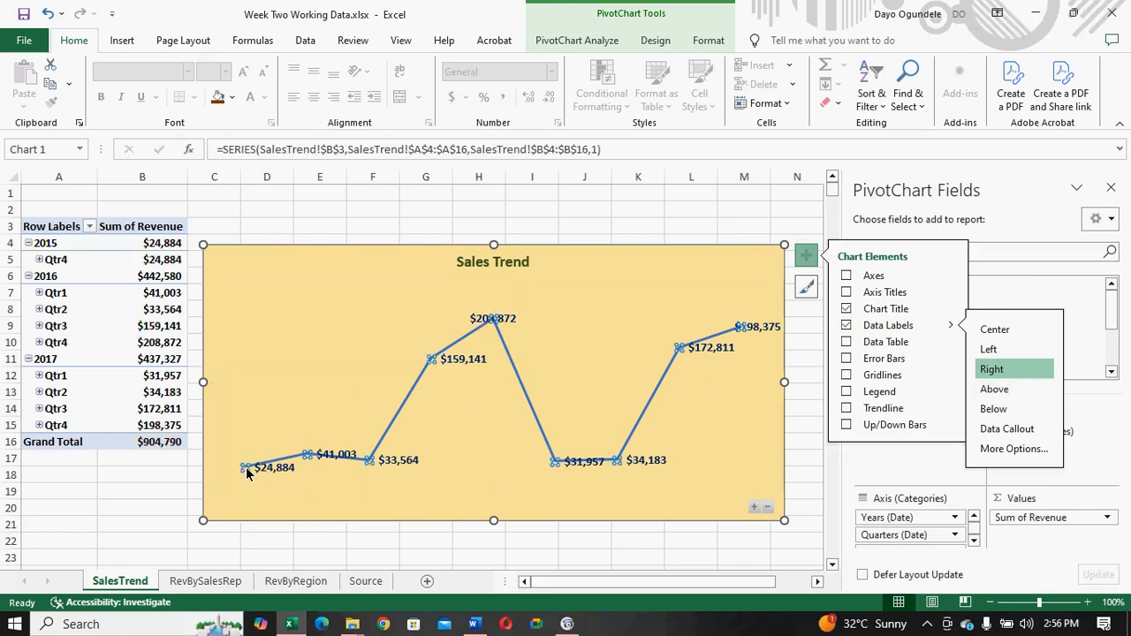
pyautogui.click(996, 373)
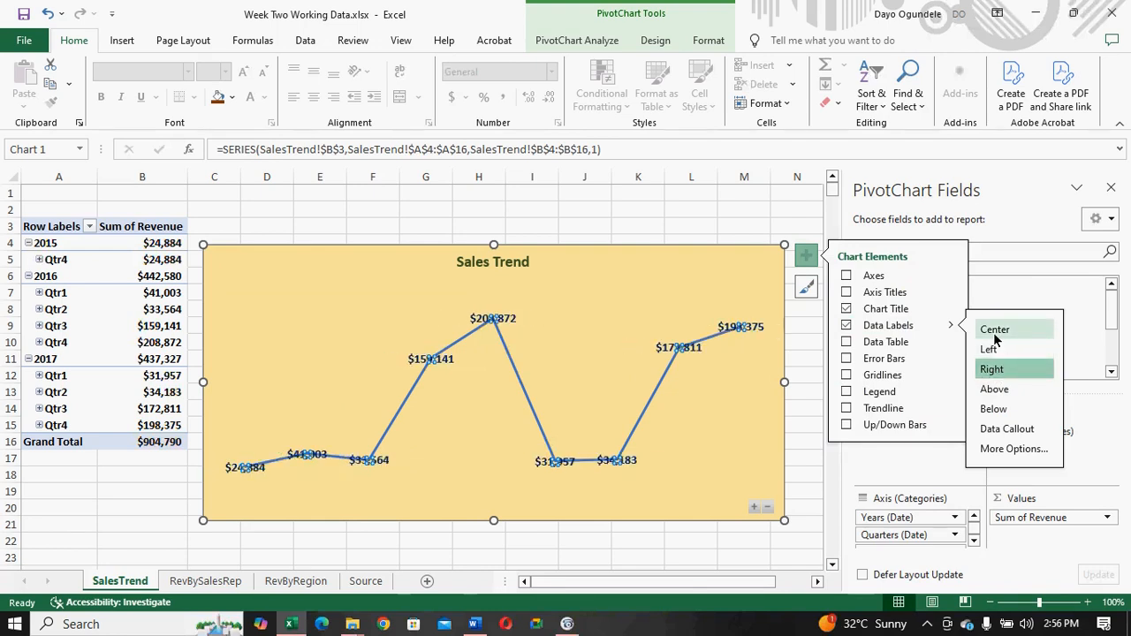
pyautogui.click(995, 335)
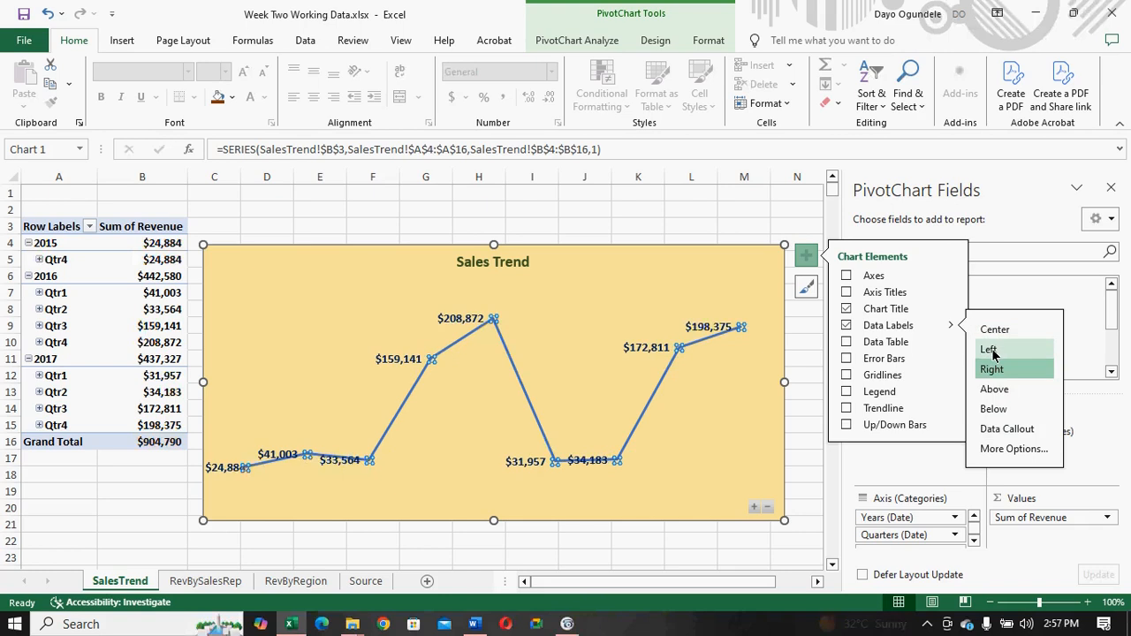
pyautogui.click(992, 410)
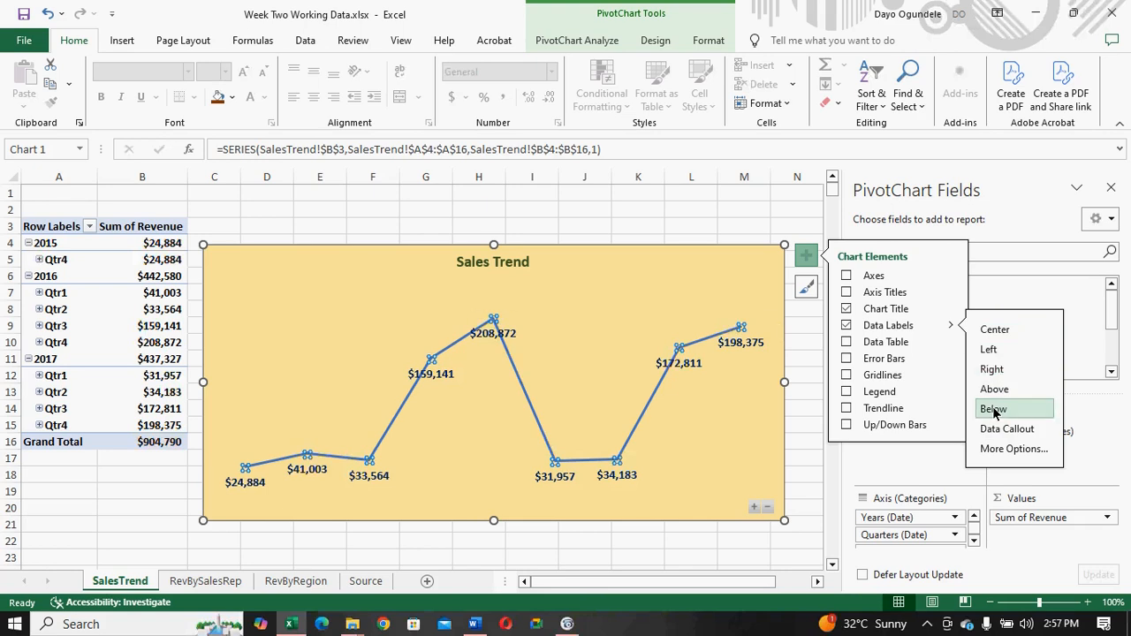
# - Recolor the Sales Trend line orange by applying Colorful Palette 3 to the chart
pyautogui.click(524, 397)
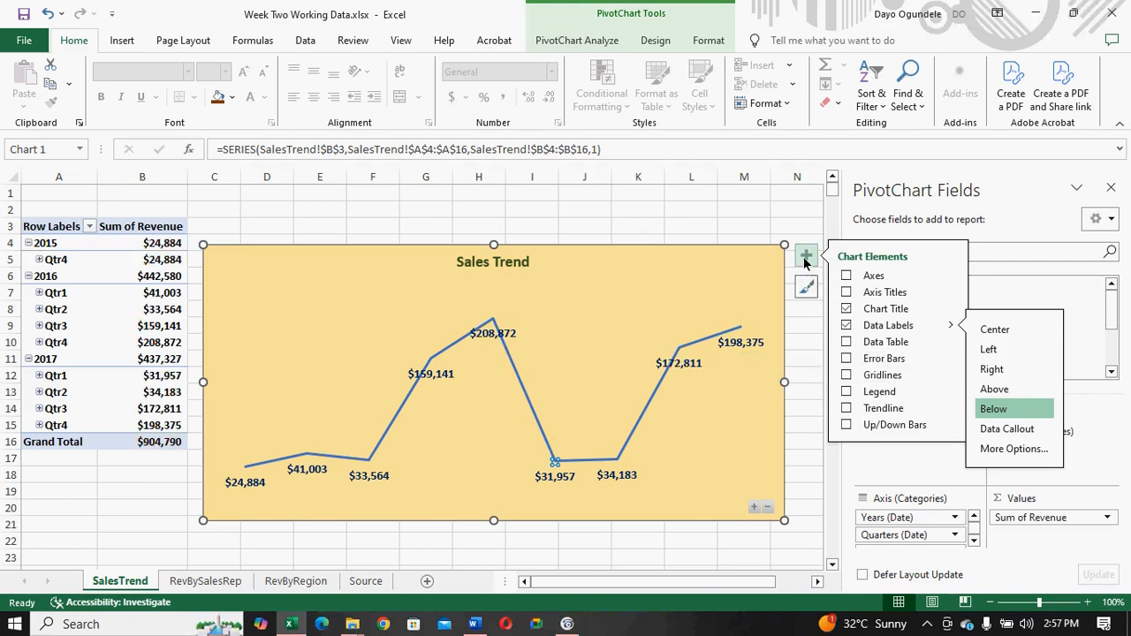
pyautogui.click(806, 288)
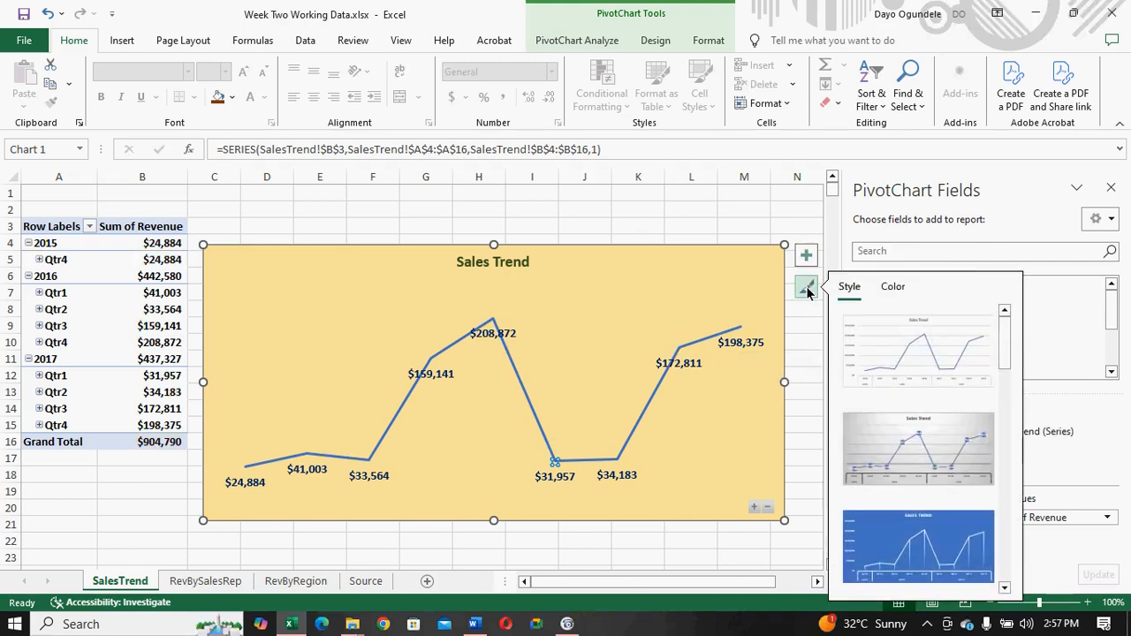
pyautogui.click(890, 287)
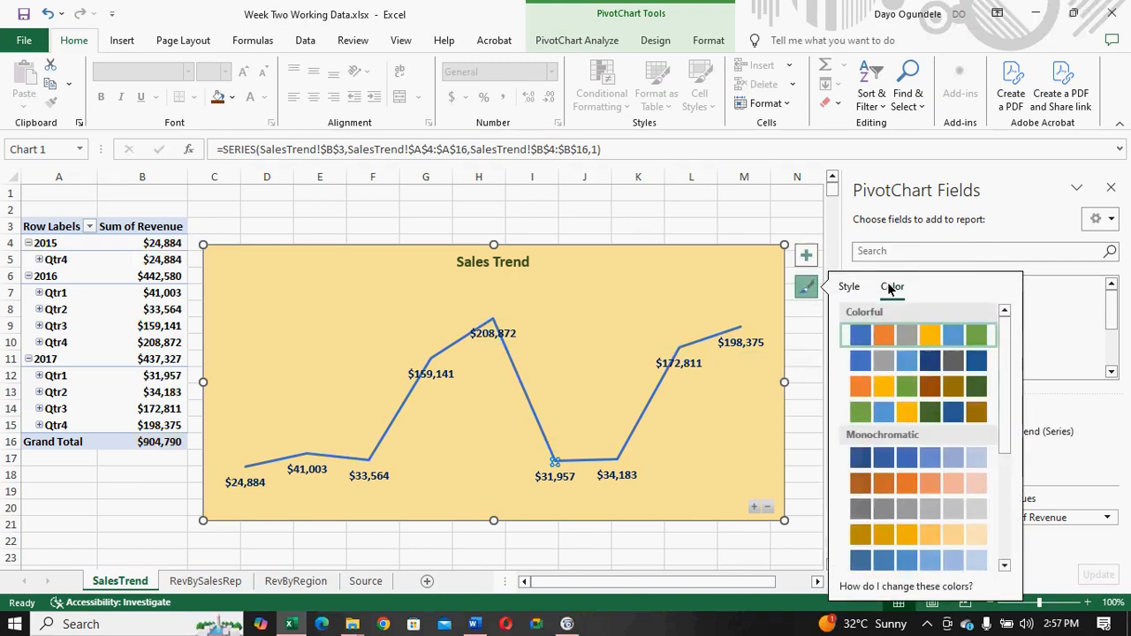
pyautogui.moveTo(1007, 417); pyautogui.dragTo(1003, 443)
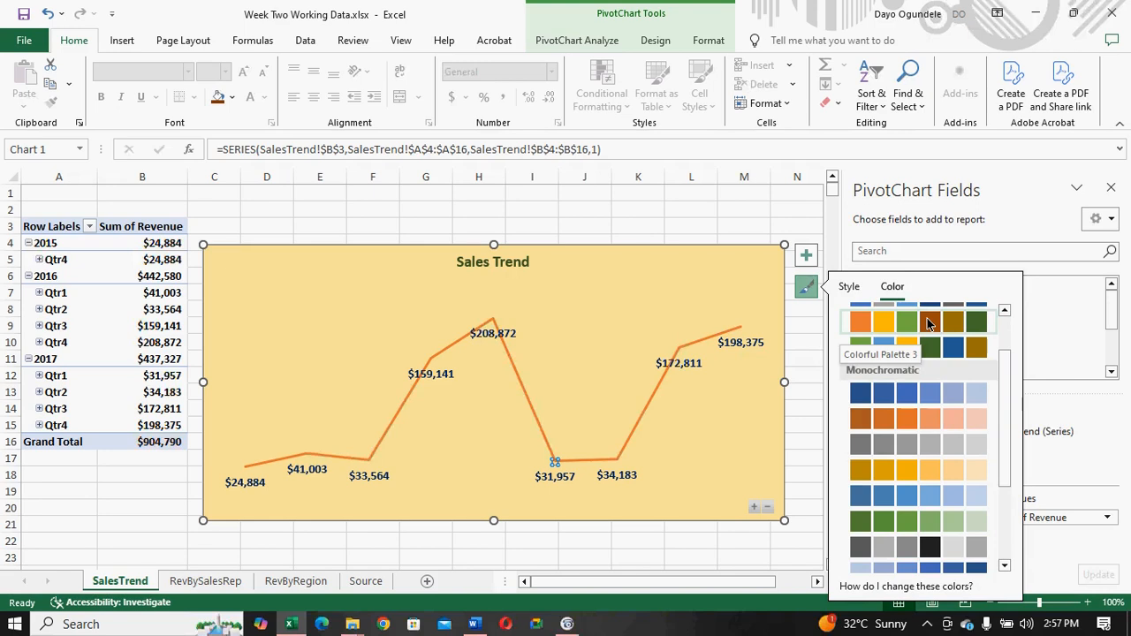
pyautogui.moveTo(1003, 387); pyautogui.dragTo(1005, 293)
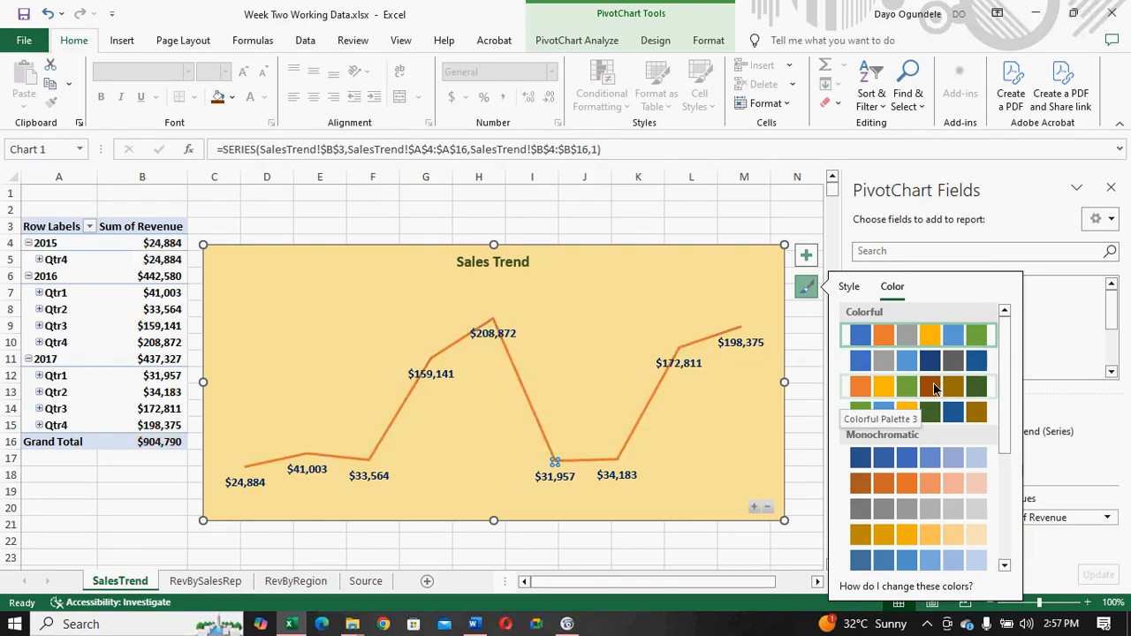
pyautogui.click(933, 382)
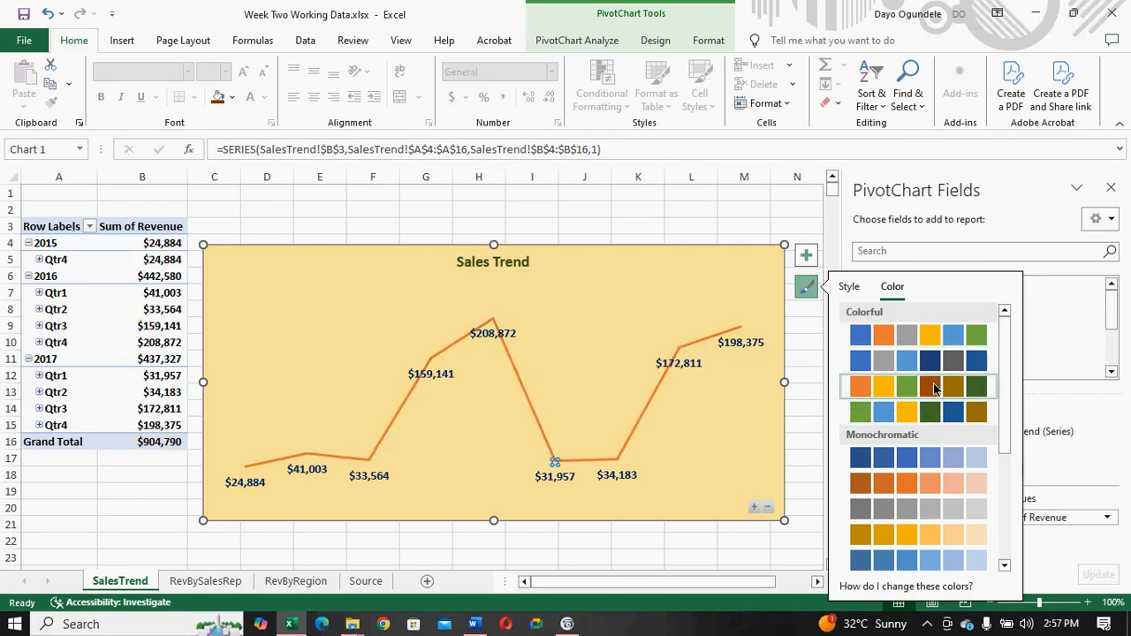
pyautogui.click(357, 330)
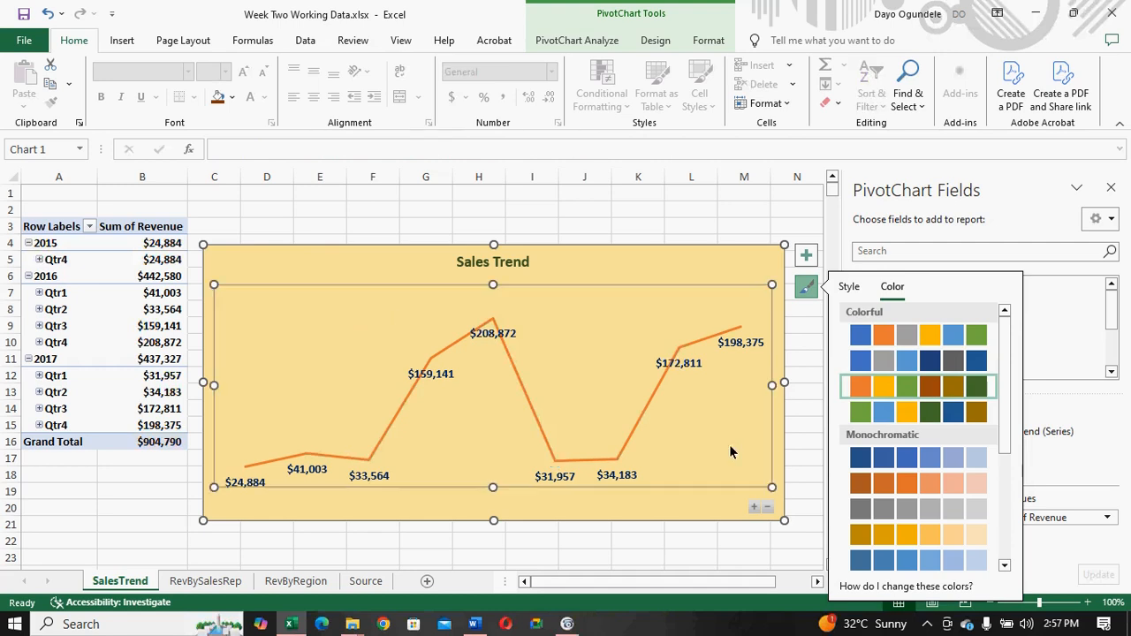
# - Expand the Sales Trend chart to months, collapse it to years, and return it to the quarterly level
pyautogui.click(700, 519)
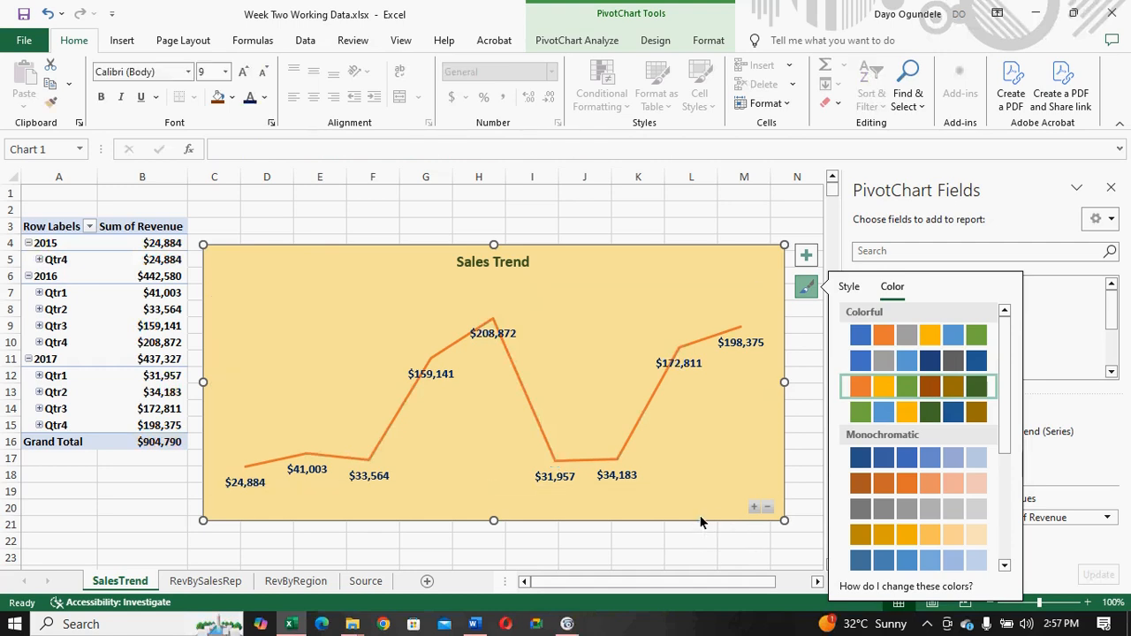
pyautogui.click(753, 508)
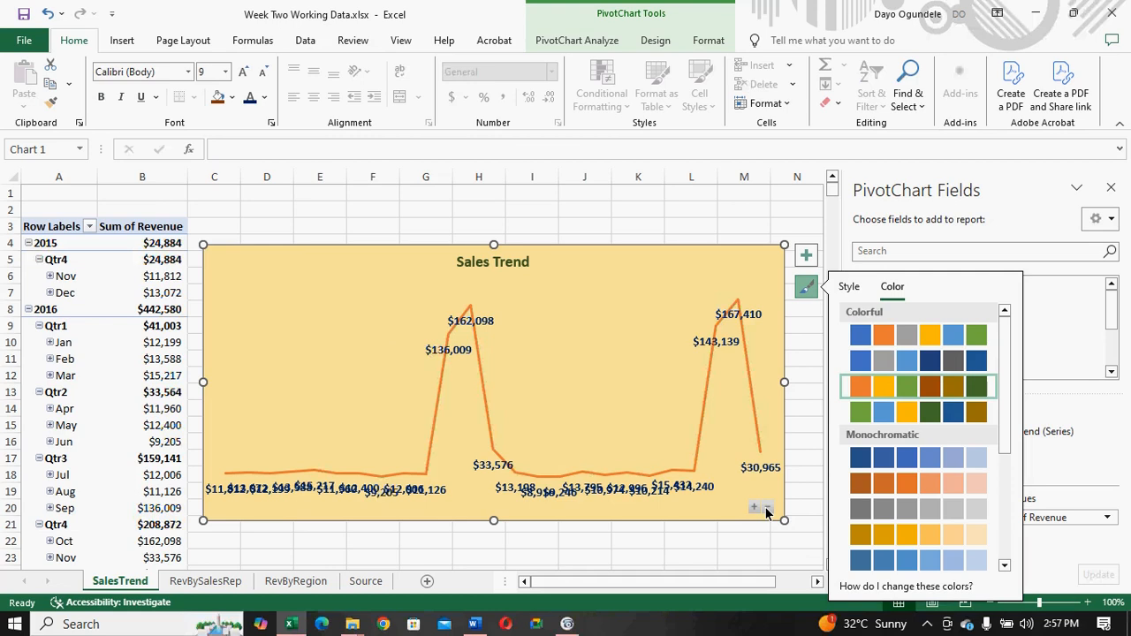
pyautogui.click(766, 510)
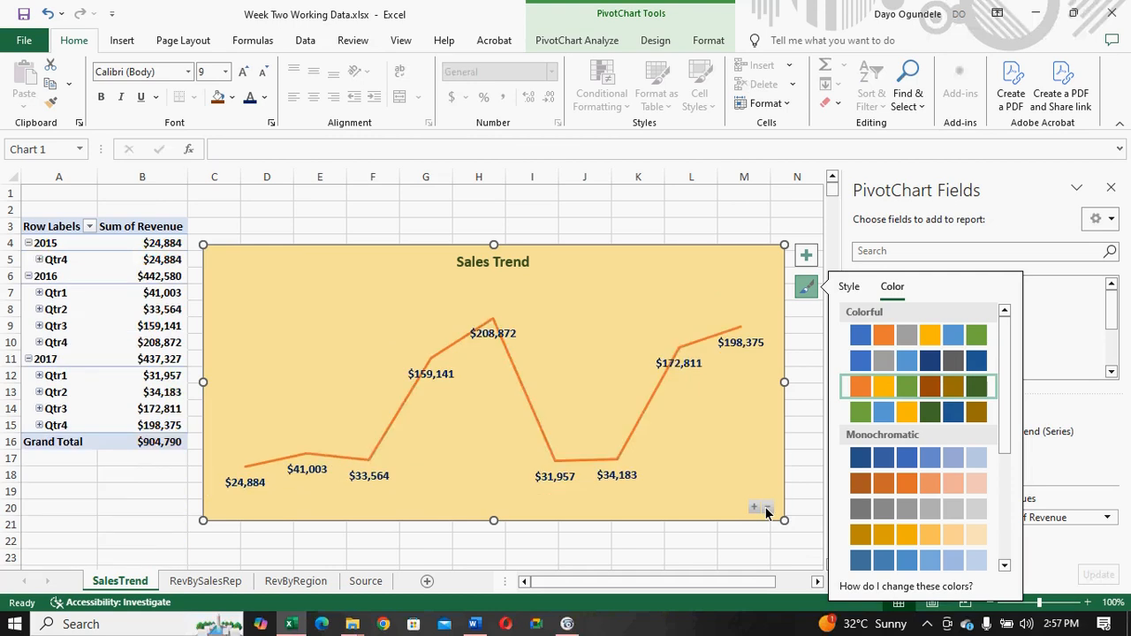
pyautogui.click(767, 511)
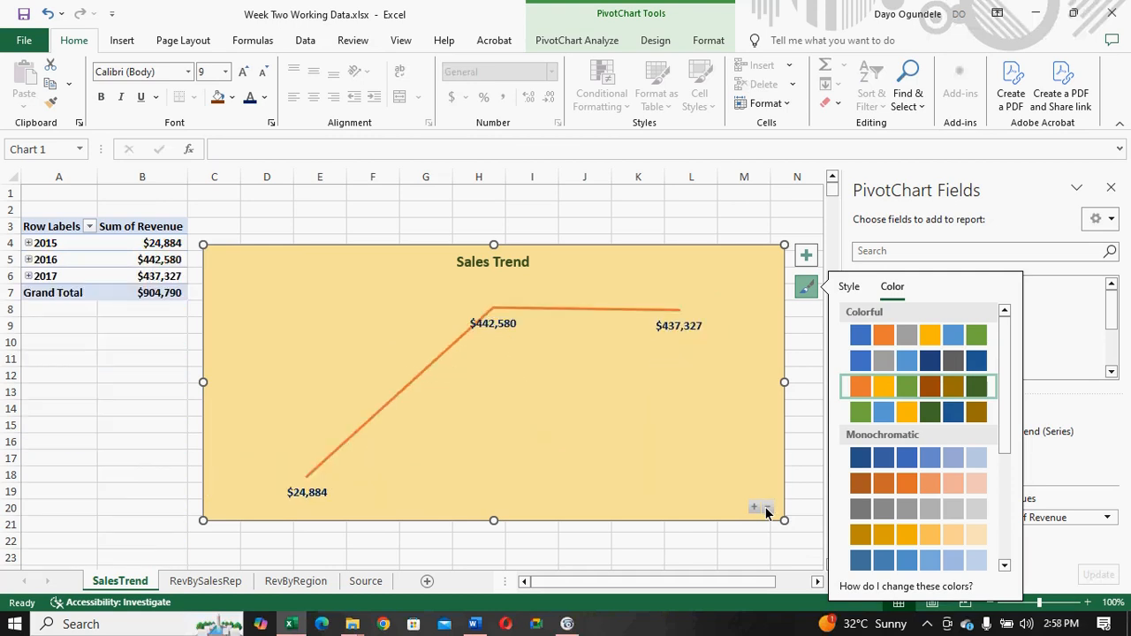
pyautogui.click(753, 509)
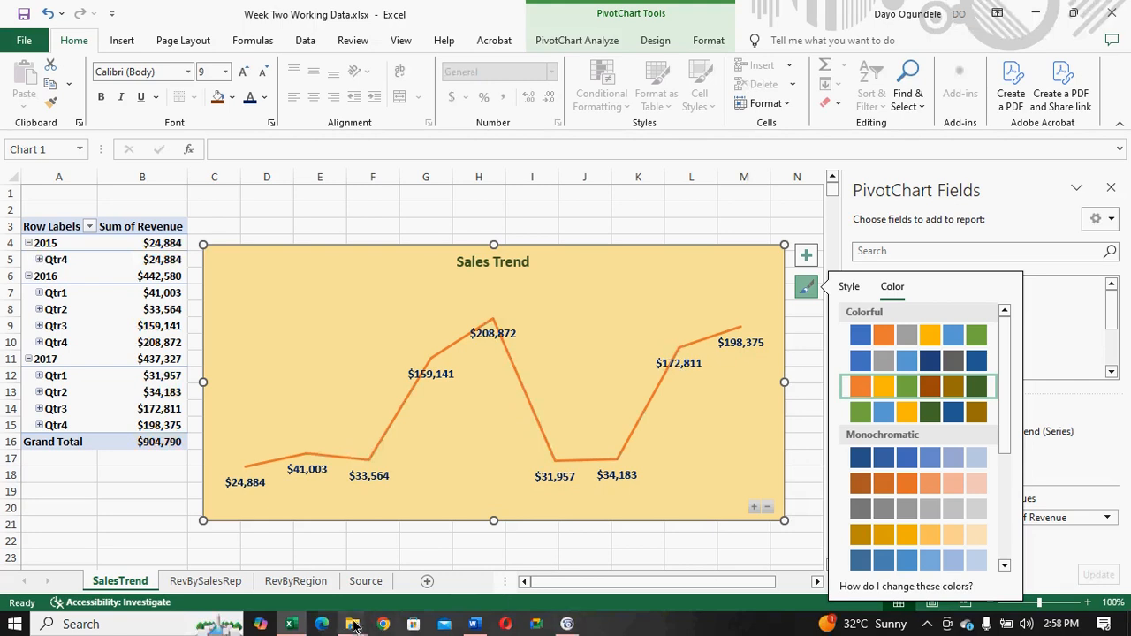
# - Switch to the Word brief to check the remaining report items and return to the Excel workbook
pyautogui.click(474, 624)
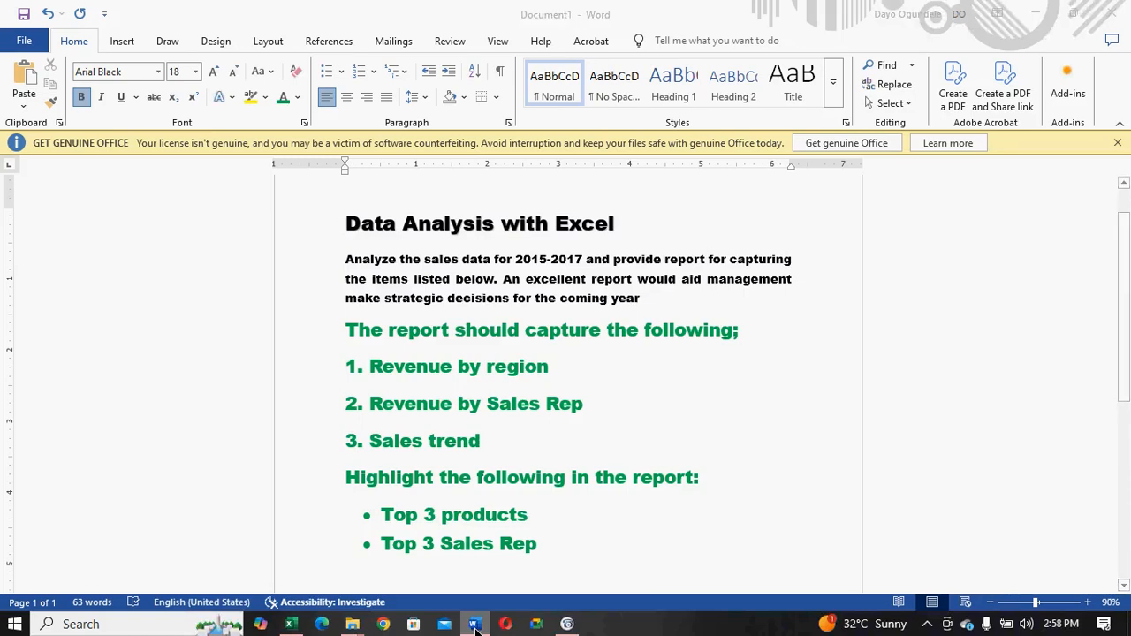
pyautogui.click(475, 623)
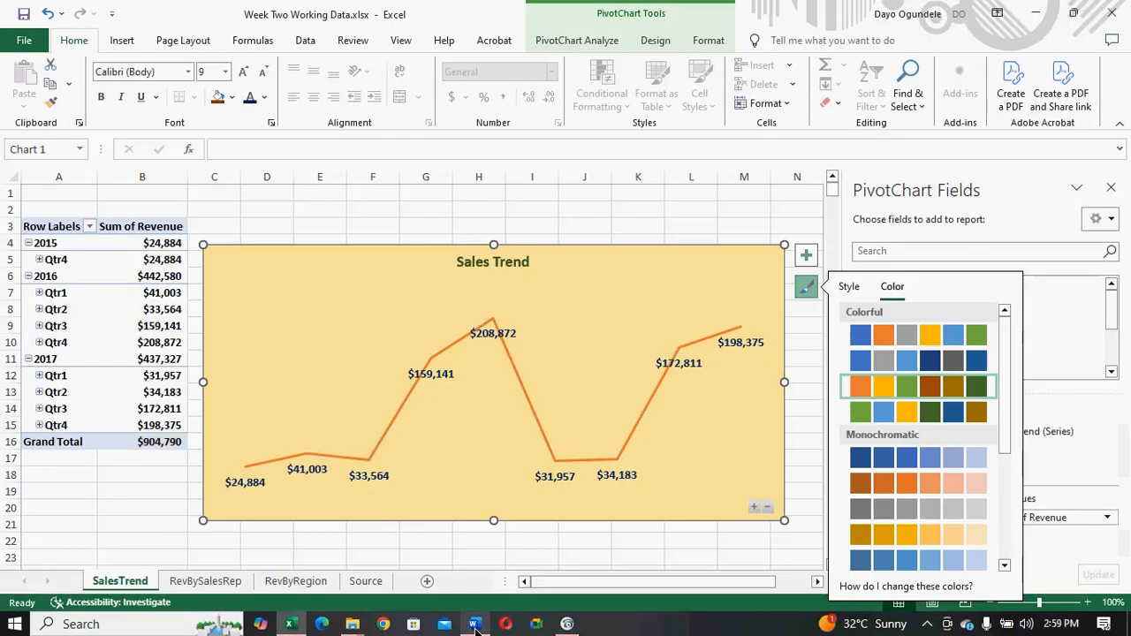
pyautogui.click(474, 624)
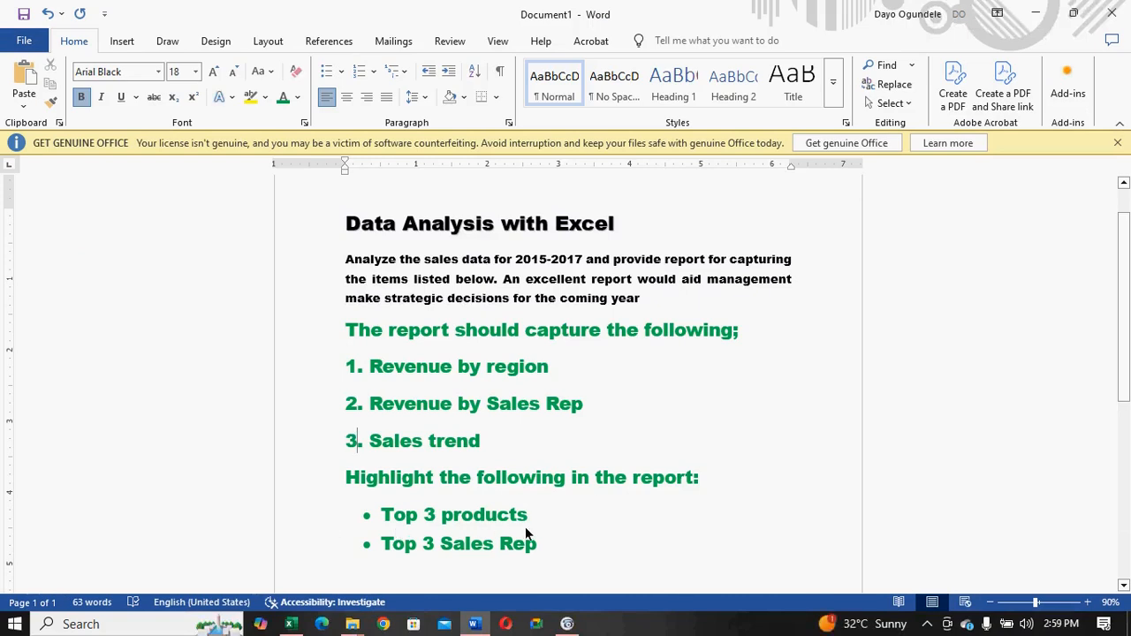
pyautogui.click(474, 624)
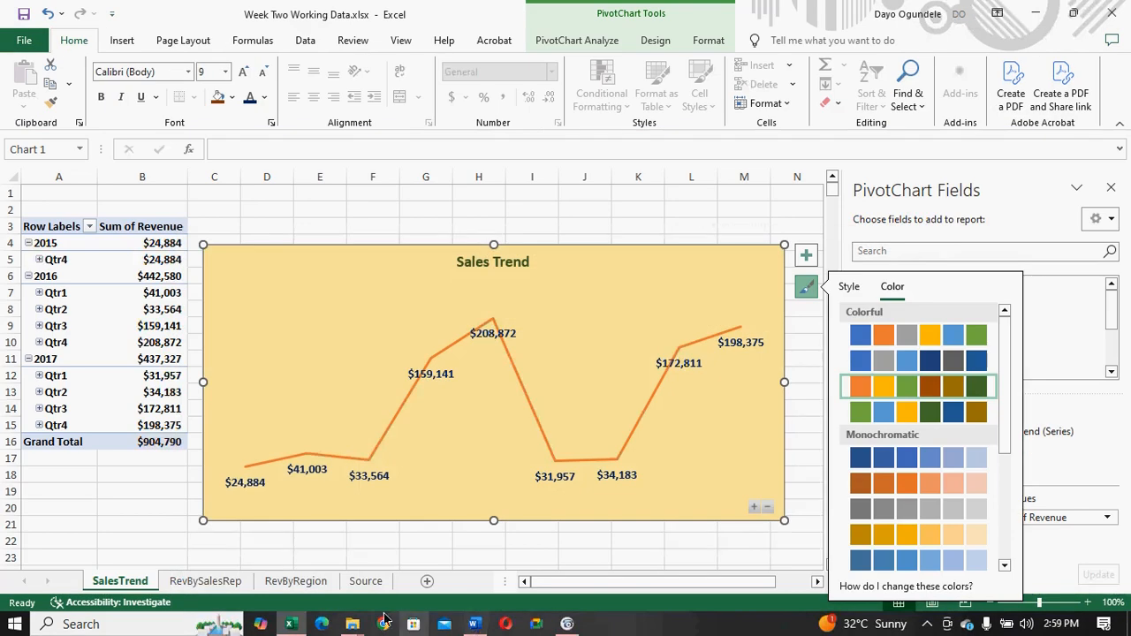
# - Create a copy of the SalesTrend sheet in the same workbook, placed before SalesTrend
pyautogui.rightClick(132, 587)
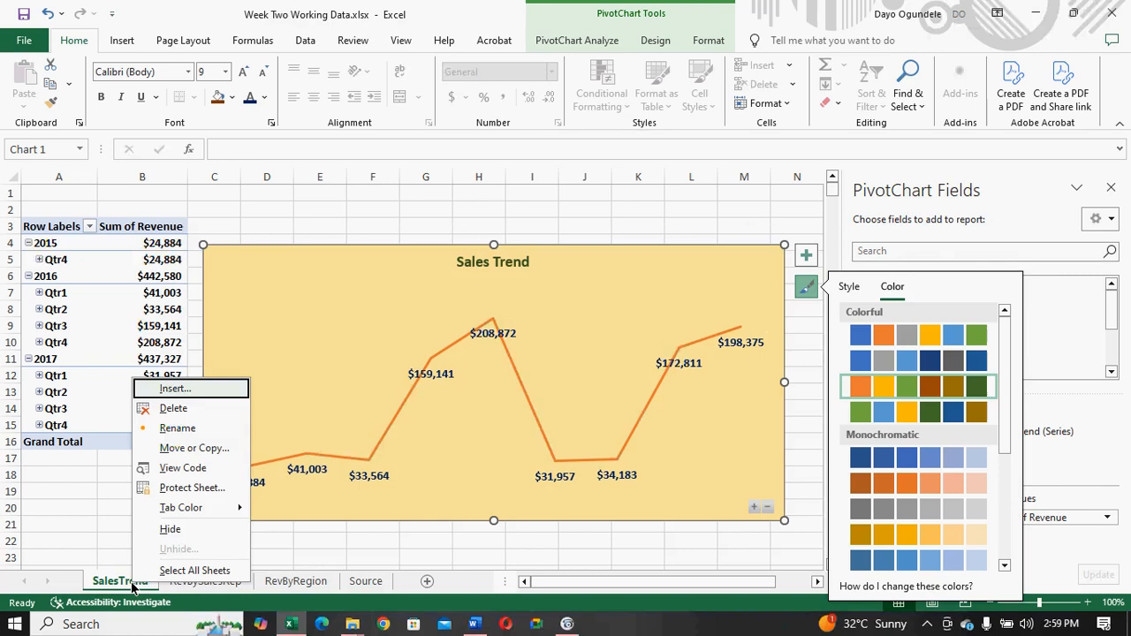
pyautogui.click(739, 281)
pyautogui.click(807, 356)
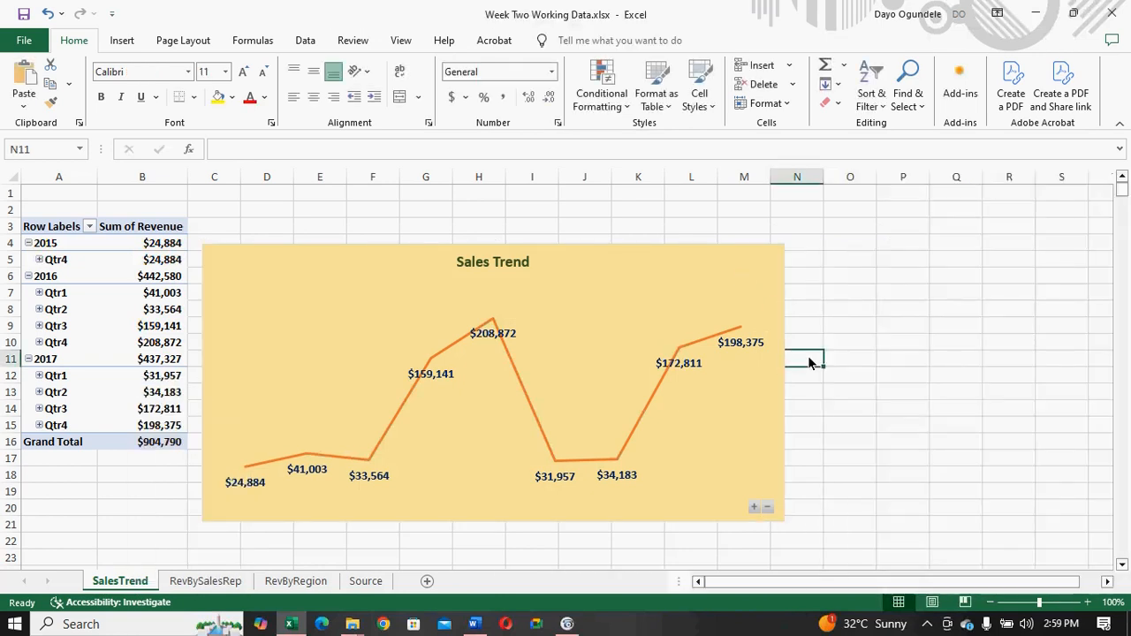
pyautogui.click(618, 321)
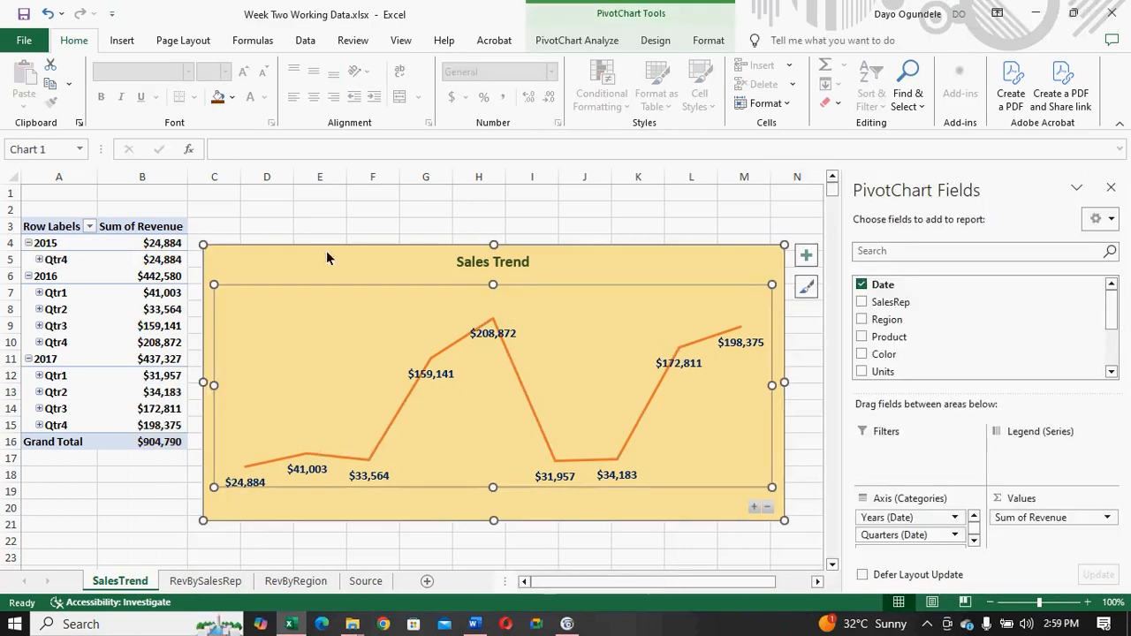
pyautogui.click(299, 228)
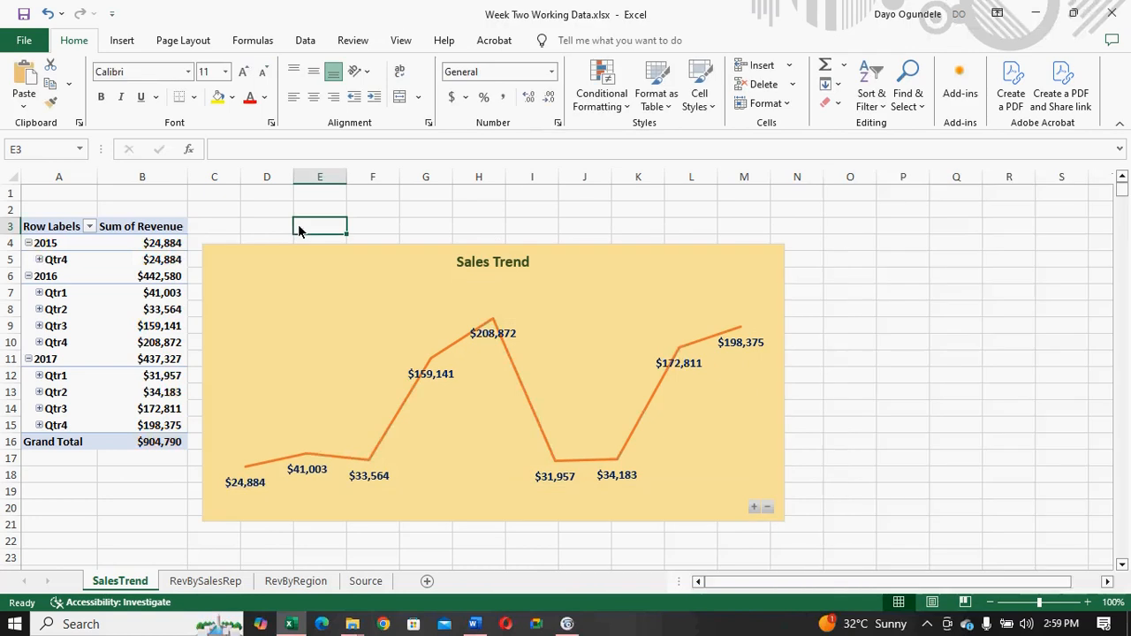
pyautogui.rightClick(137, 583)
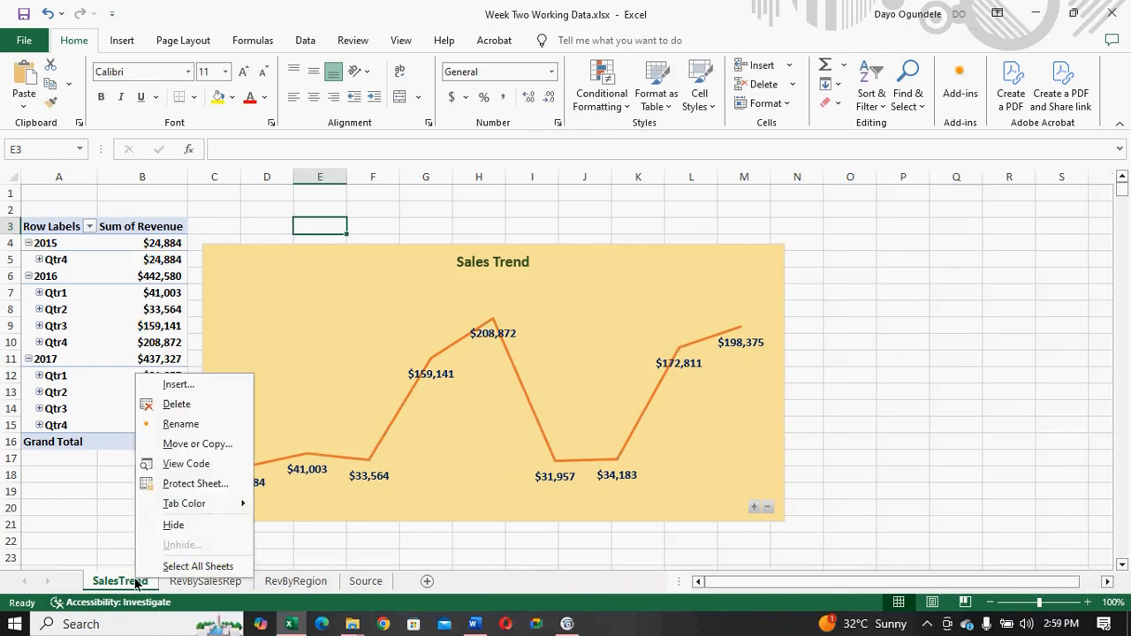
pyautogui.click(183, 446)
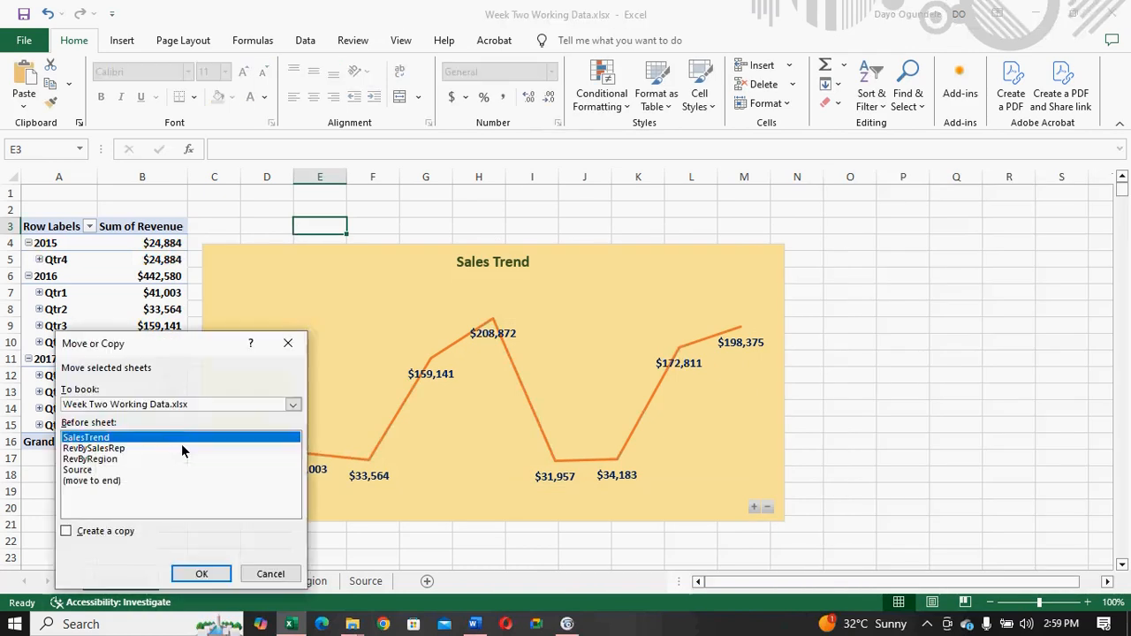
pyautogui.click(67, 531)
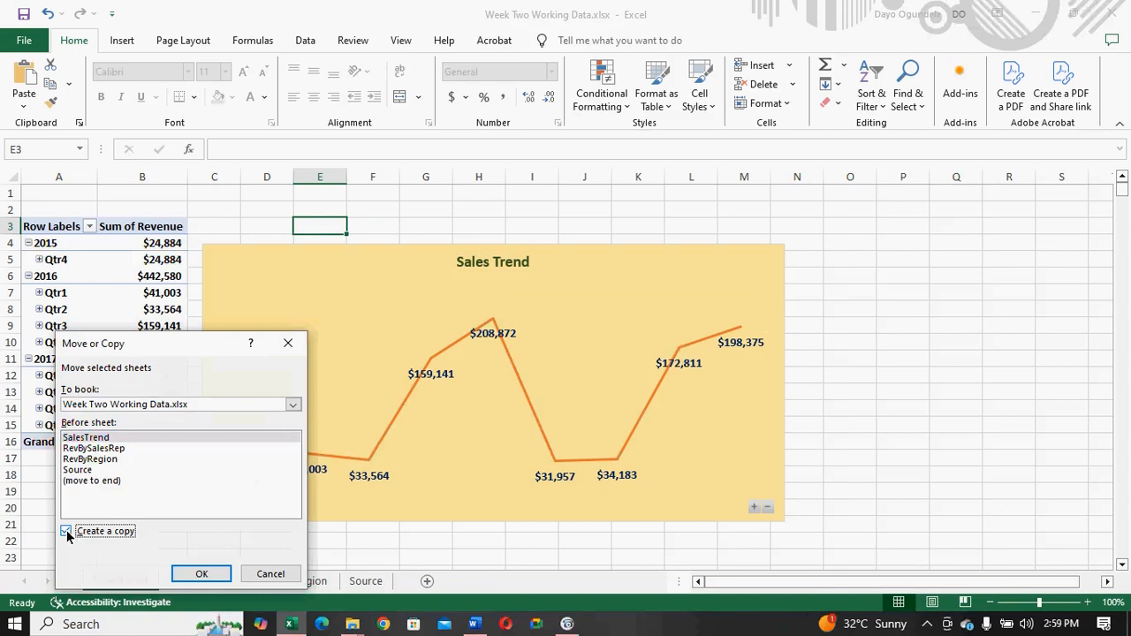
pyautogui.click(202, 575)
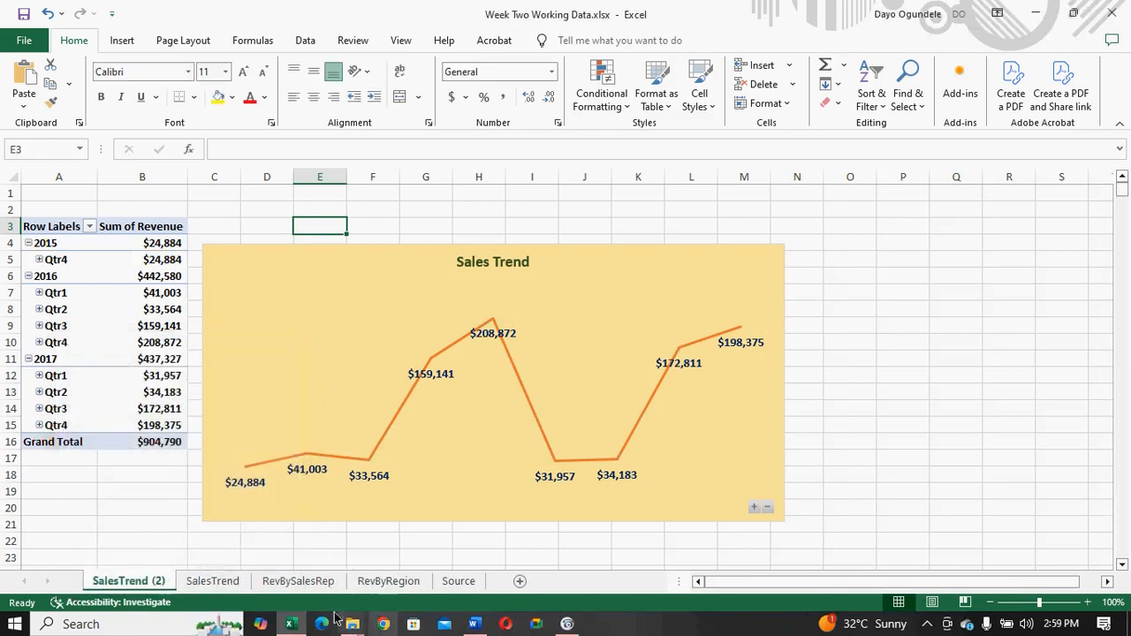
# - Check the Word brief for the next report item and rename the copied sheet Top3Products
pyautogui.click(476, 623)
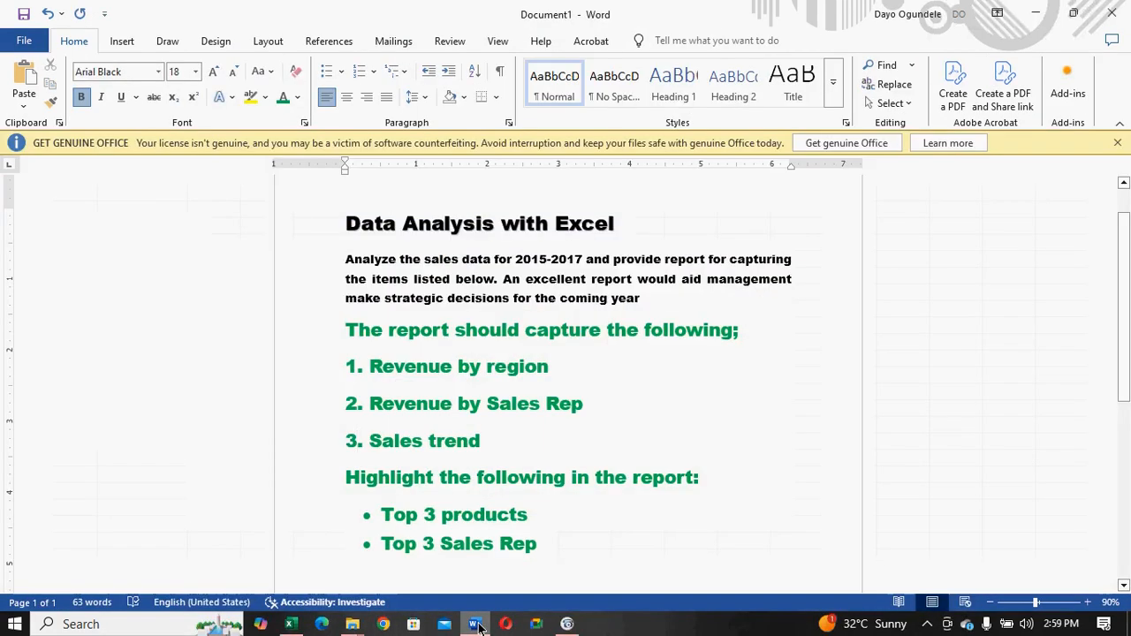
pyautogui.click(477, 625)
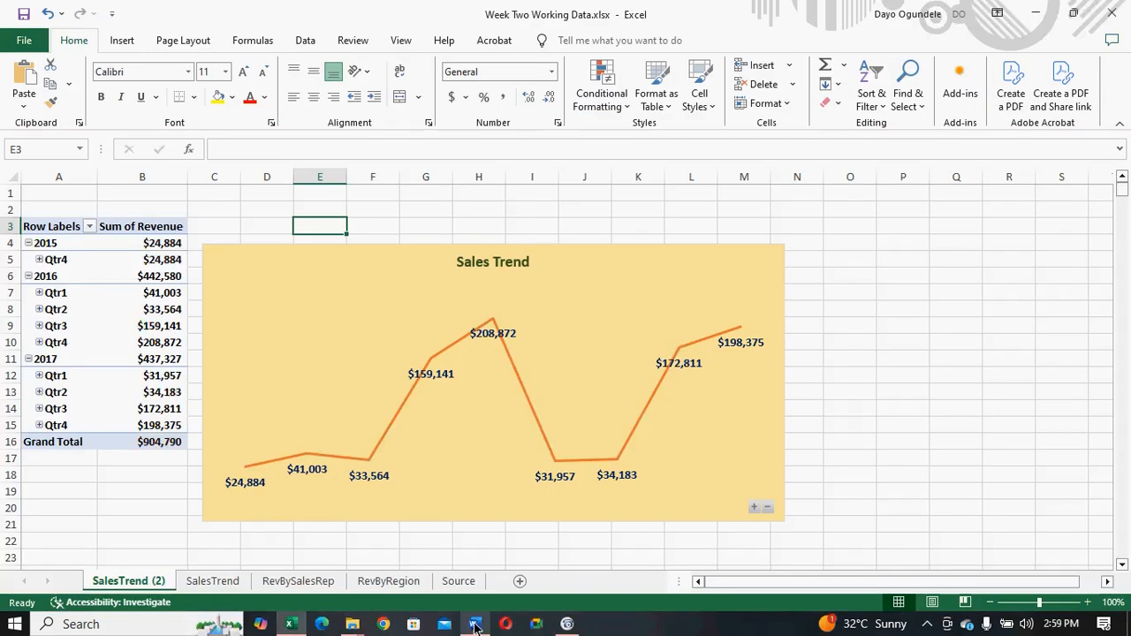
pyautogui.rightClick(150, 586)
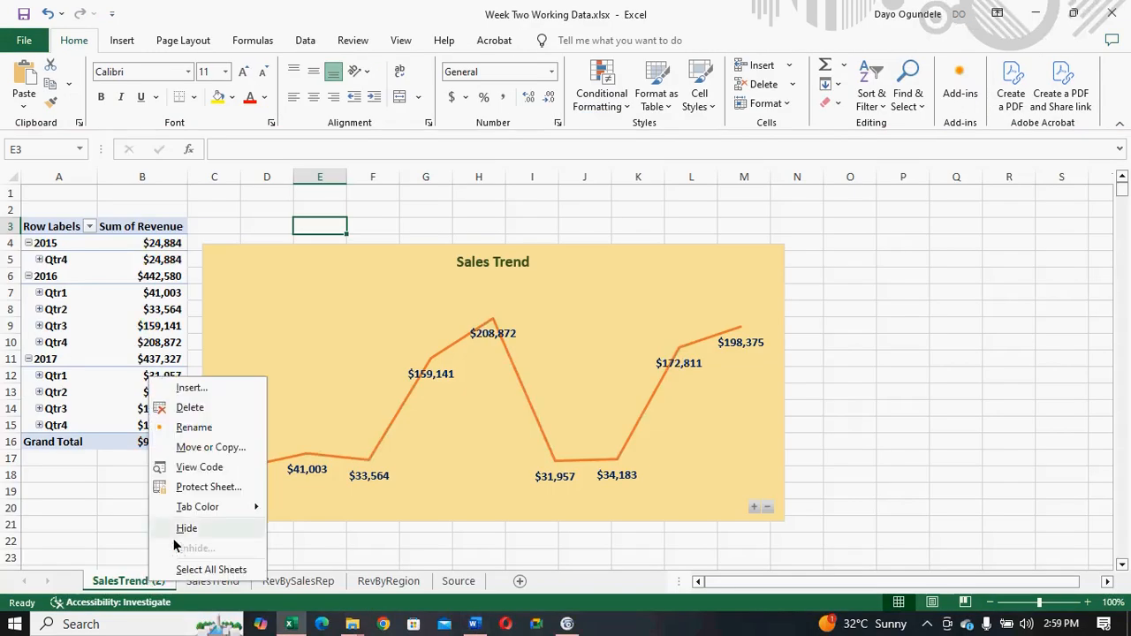
pyautogui.click(191, 428)
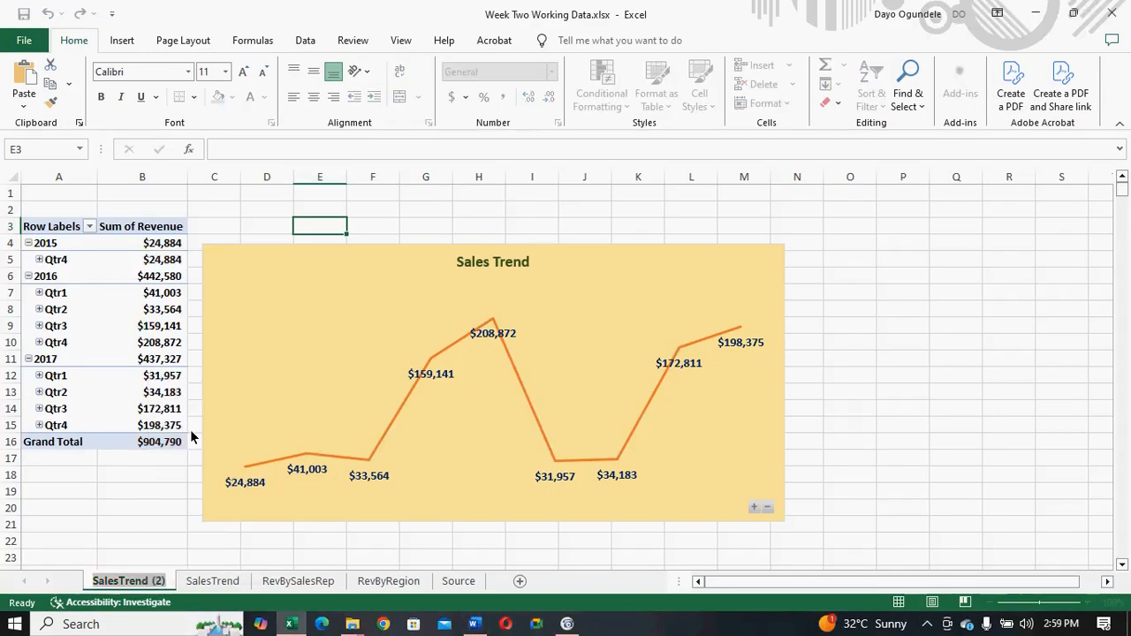
pyautogui.write('Top3Products')
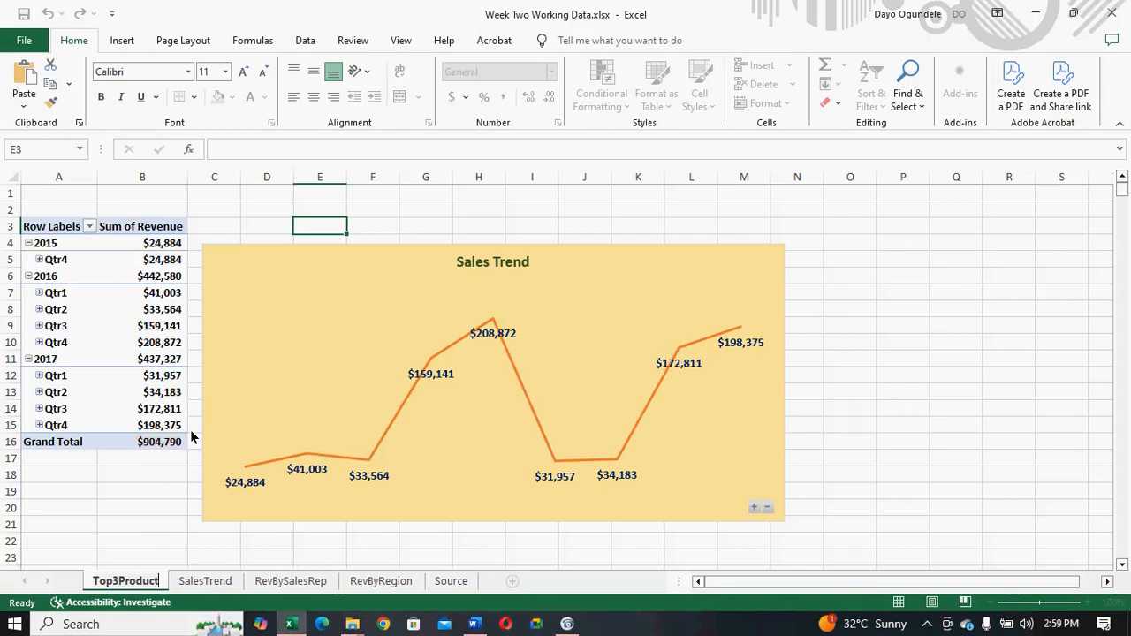
# - Retitle the chart on the Top3Products sheet "Top 3 Products"
pyautogui.click(473, 265)
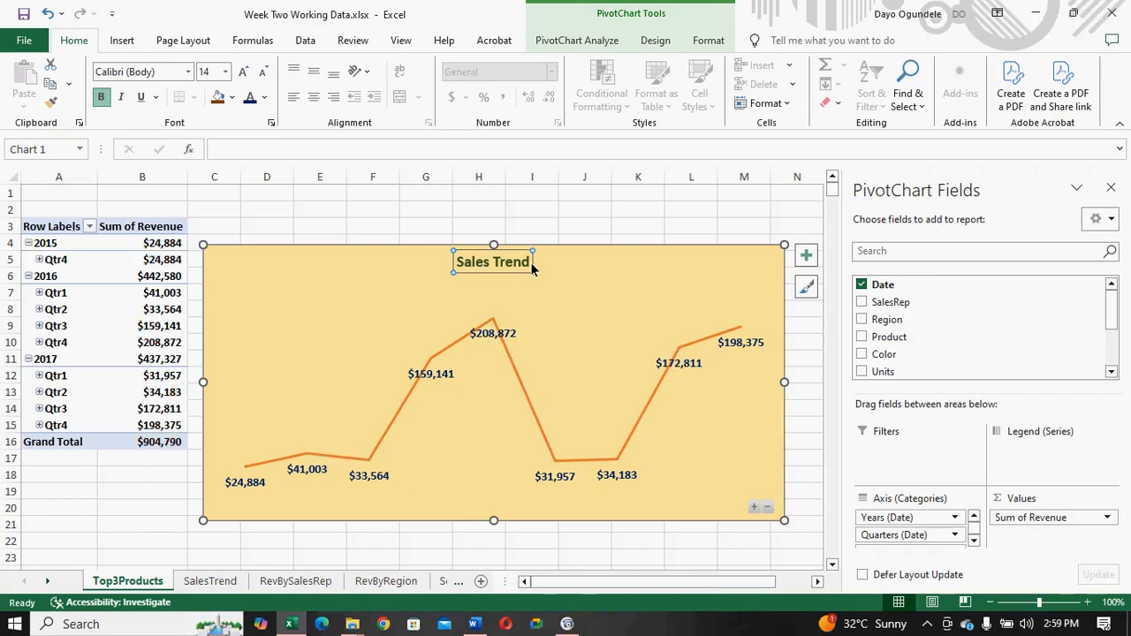
pyautogui.click(520, 267)
pyautogui.tripleClick(520, 267)
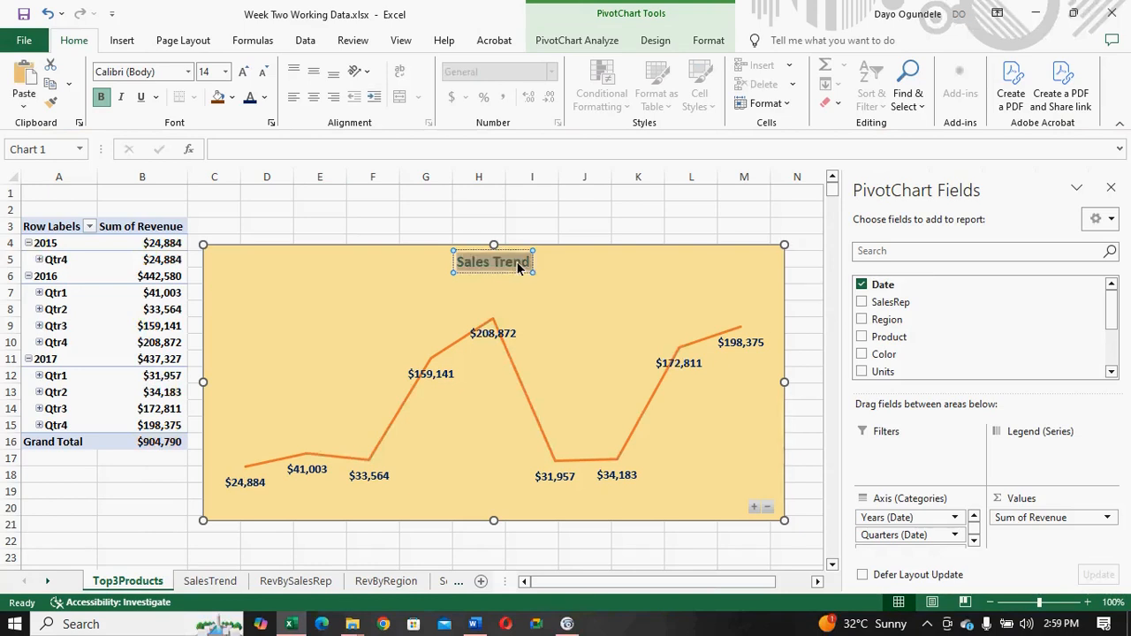
pyautogui.write('Top')
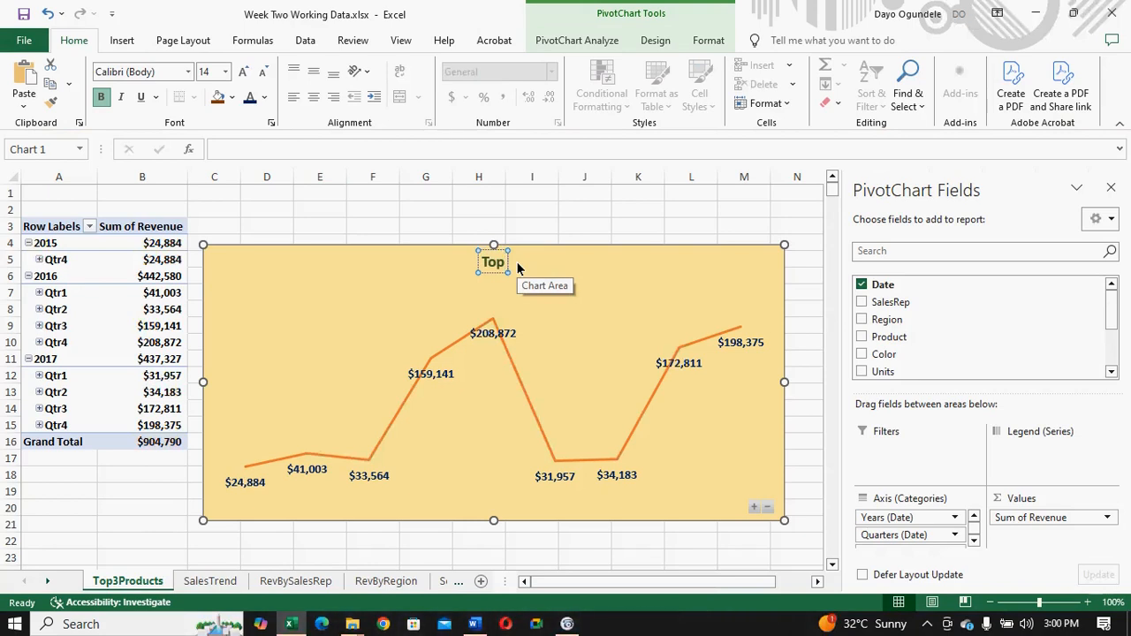
pyautogui.write(' 3 Products')
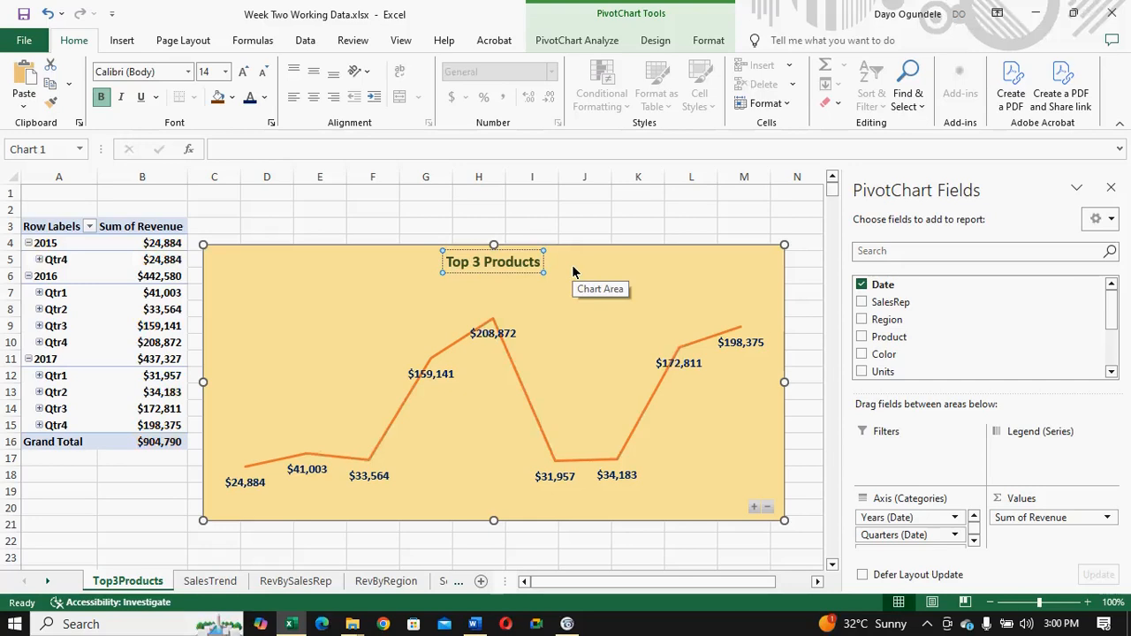
pyautogui.press('Escape')
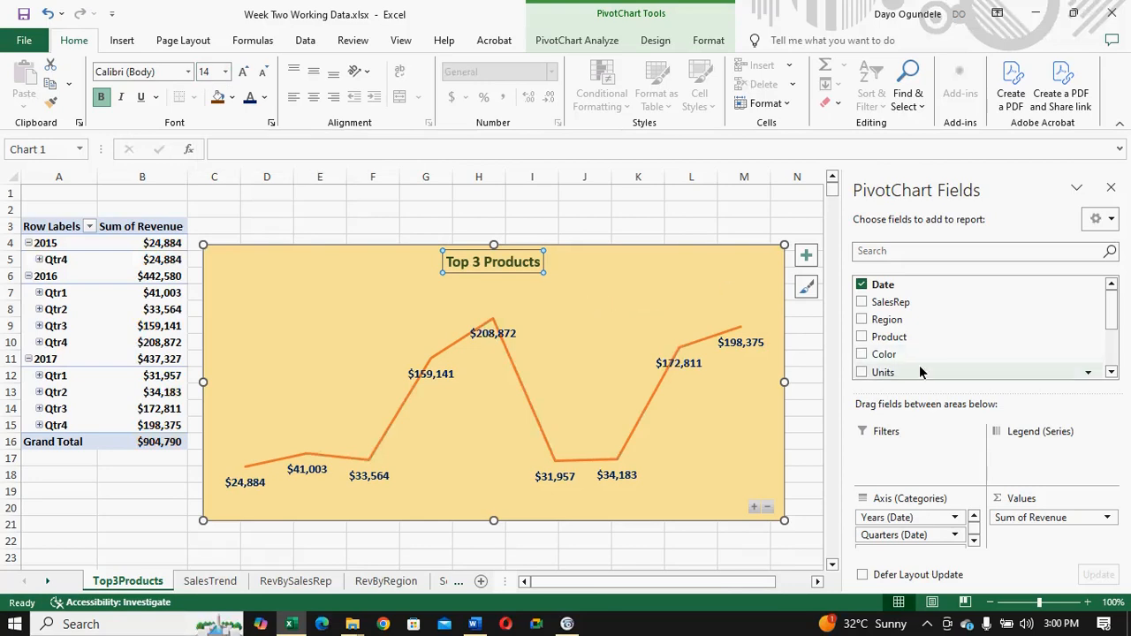
# - Remove the Date field from the Top3Products PivotTable and add Product to its rows
pyautogui.click(861, 287)
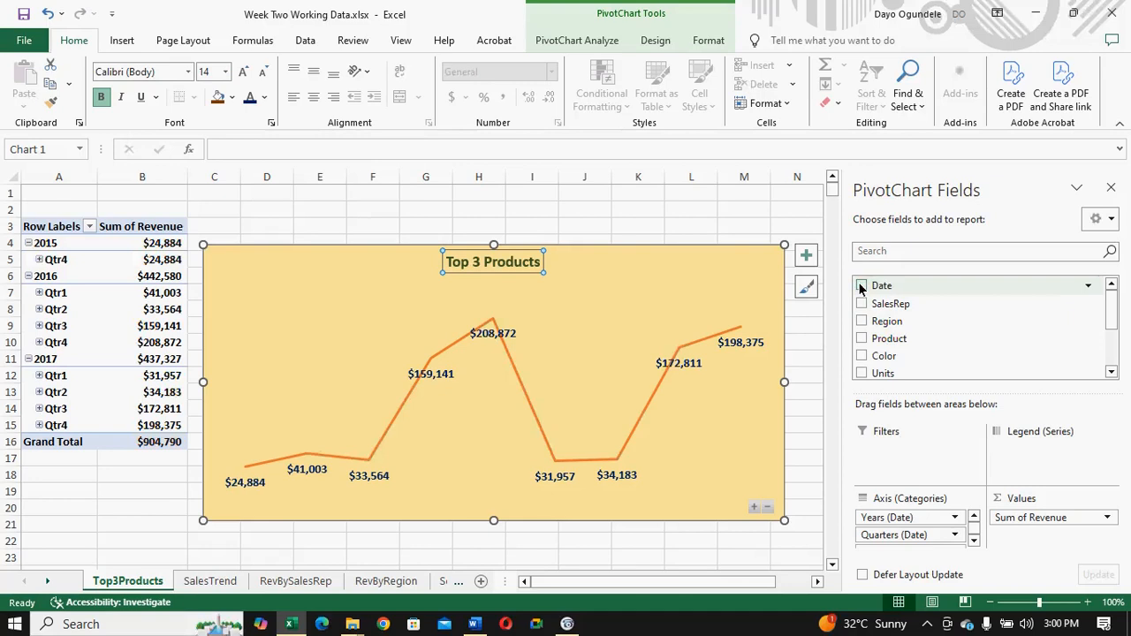
pyautogui.moveTo(1109, 319); pyautogui.dragTo(1110, 316)
pyautogui.click(861, 338)
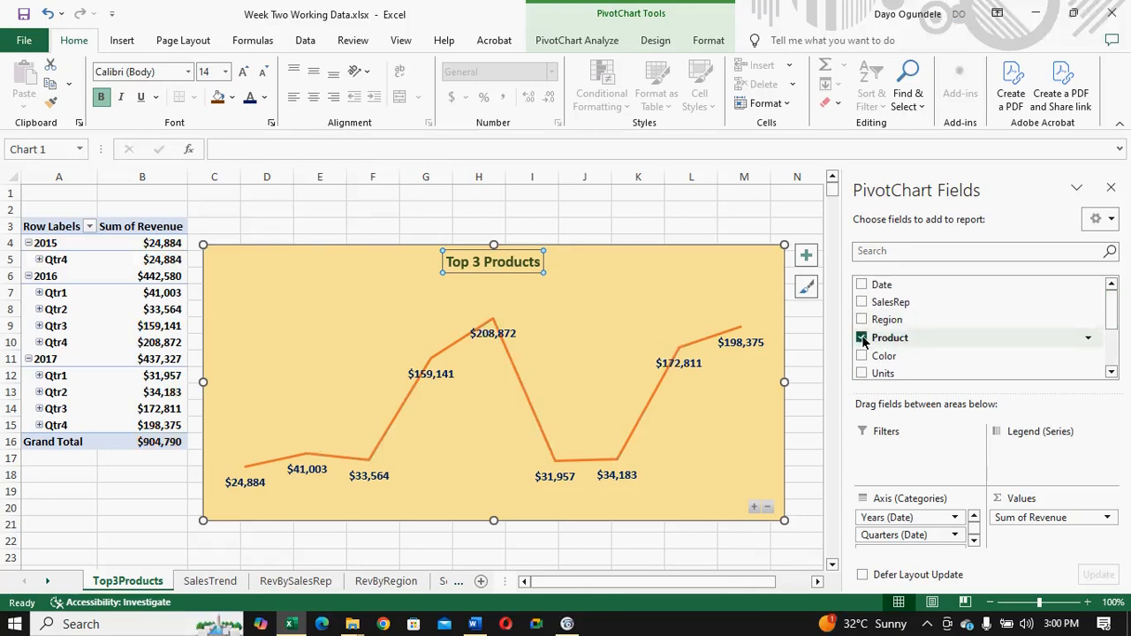
pyautogui.moveTo(1114, 323)
pyautogui.mouseDown()
pyautogui.moveTo(1113, 354)
pyautogui.moveTo(1110, 329)
pyautogui.mouseUp()
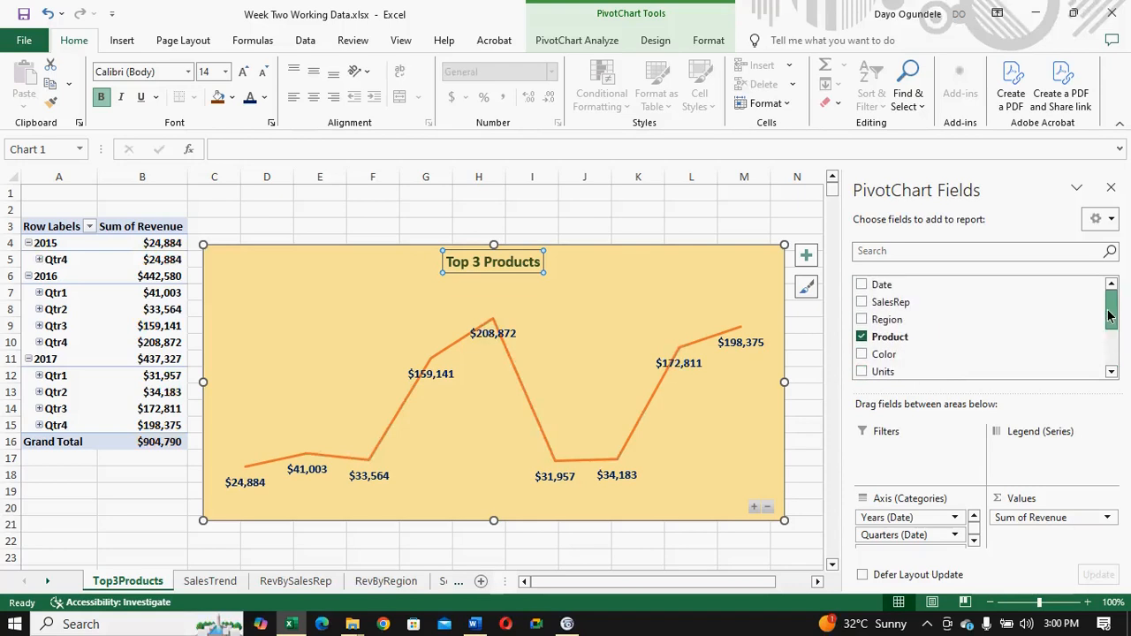
pyautogui.click(433, 233)
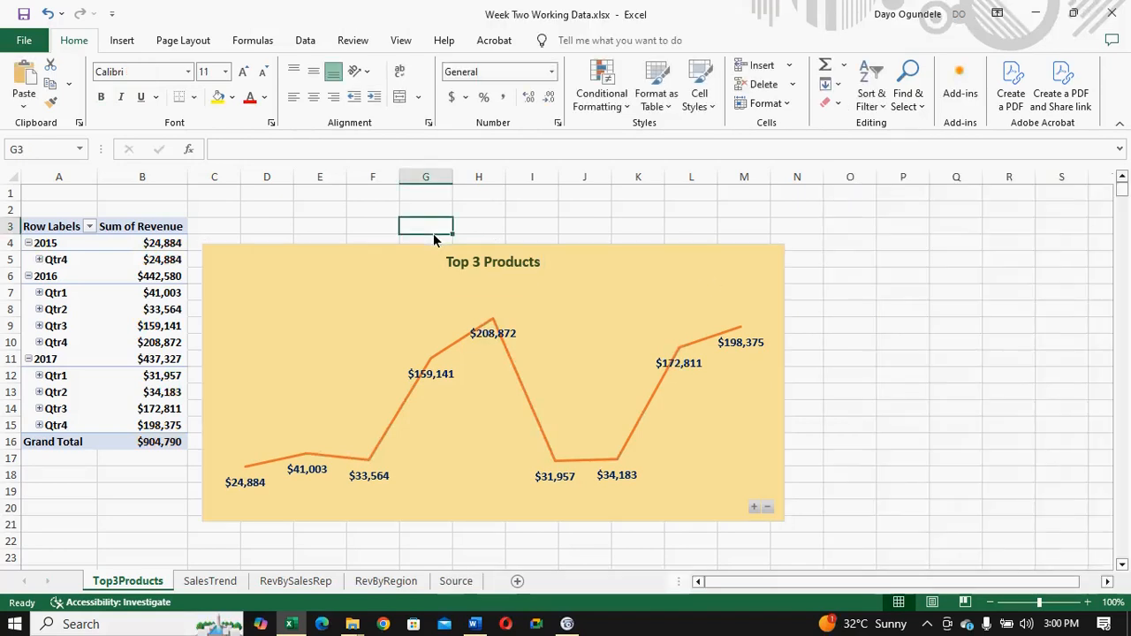
pyautogui.click(51, 235)
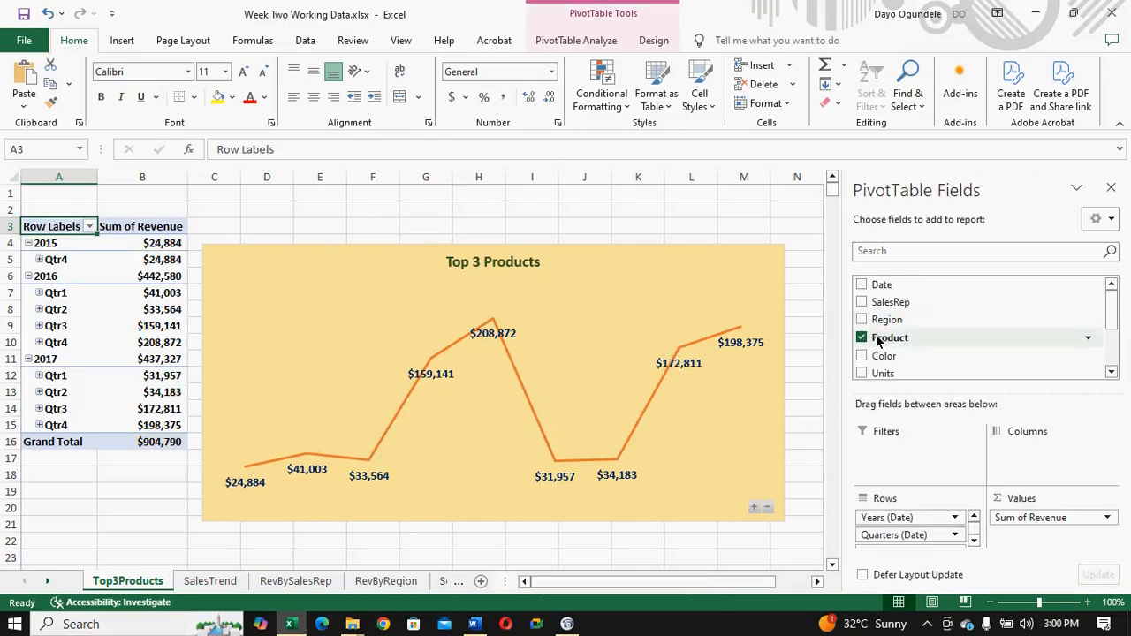
pyautogui.click(861, 286)
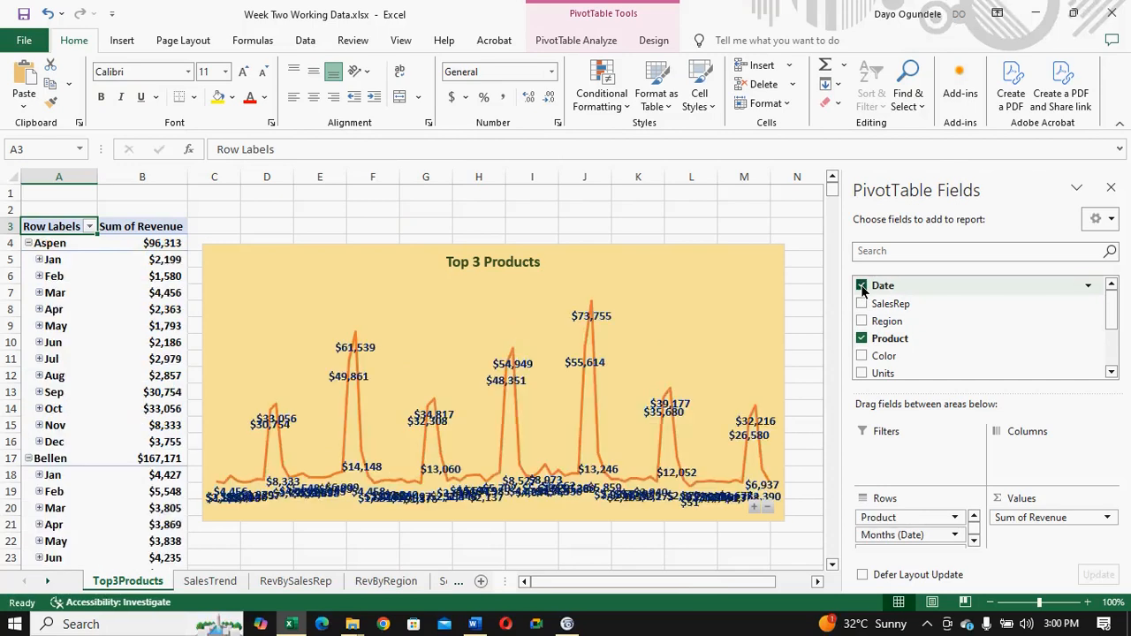
pyautogui.click(861, 286)
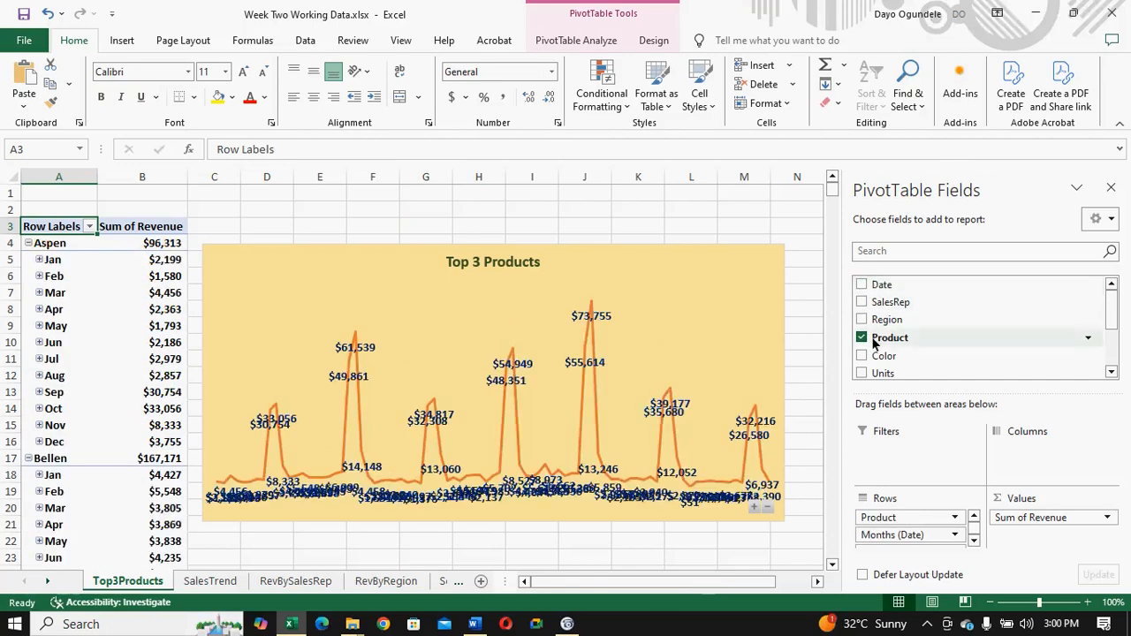
# - Remove the Months (Date), Quarters (Date) and Years (Date) fields from the Top3Products PivotTable
pyautogui.moveTo(1111, 316); pyautogui.dragTo(1110, 365)
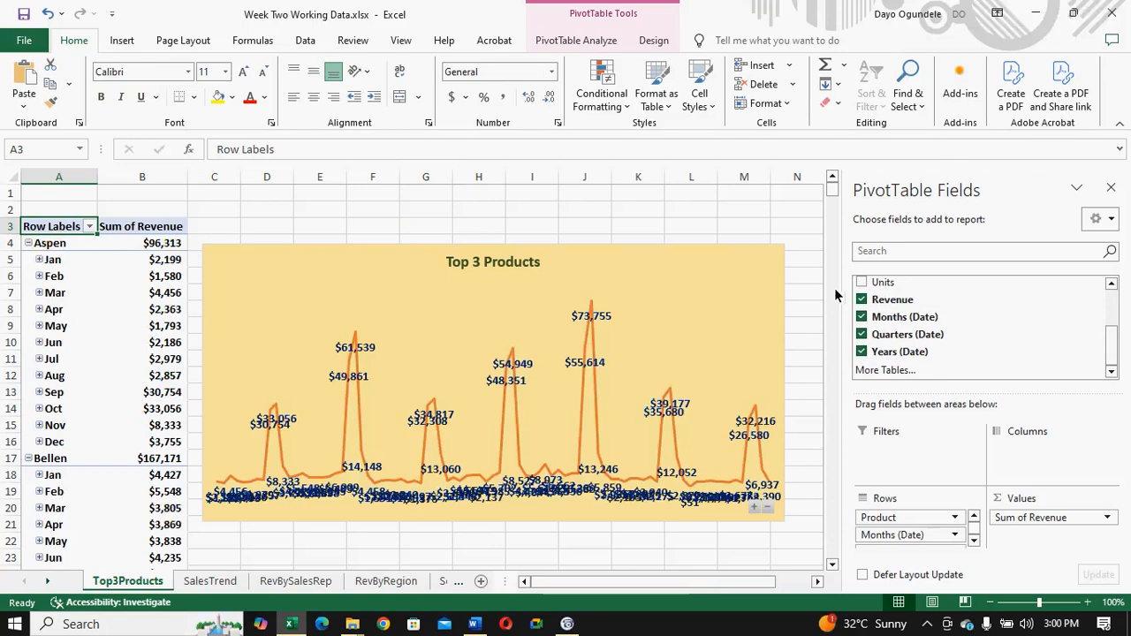
pyautogui.click(861, 316)
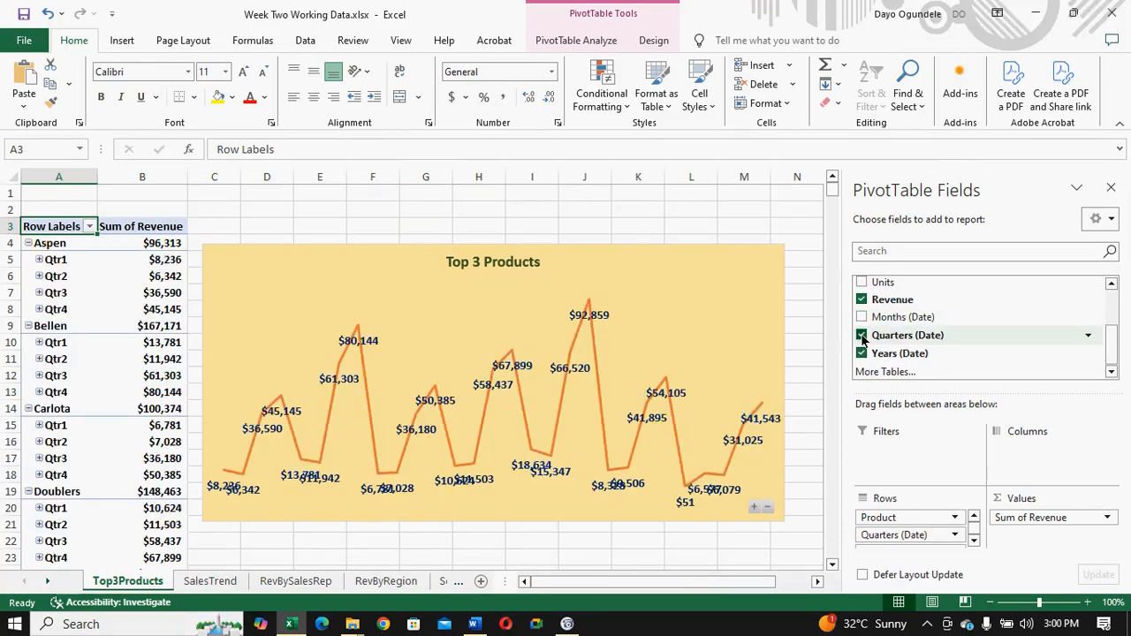
pyautogui.click(861, 335)
pyautogui.click(862, 353)
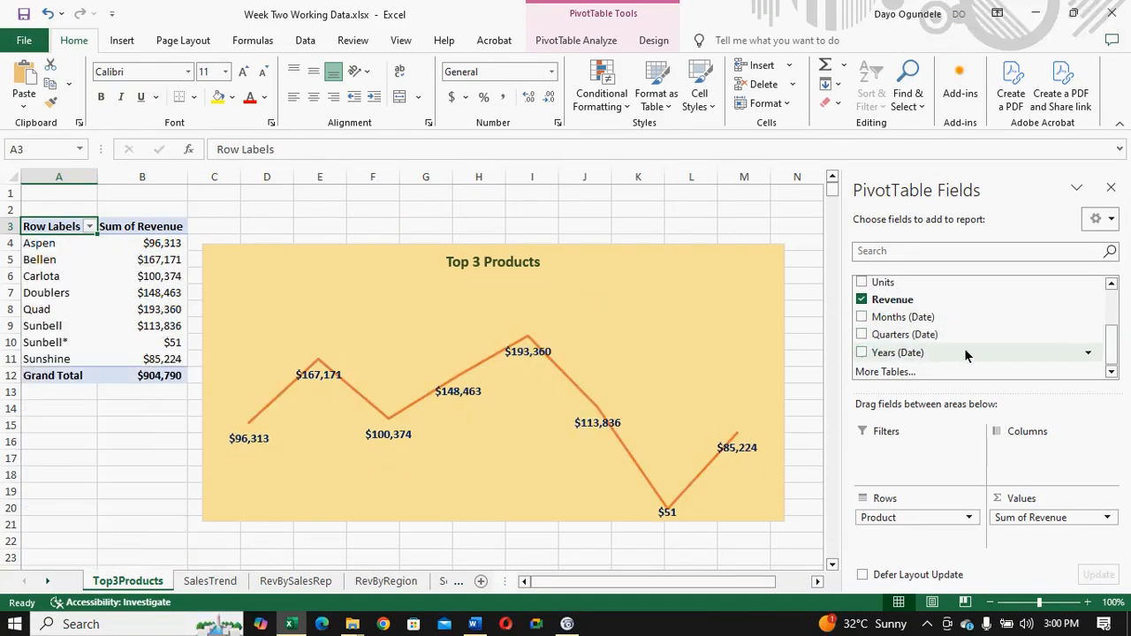
# - Take Revenue out of the PivotTable and add it back as Sum of Revenue in the values
pyautogui.click(893, 301)
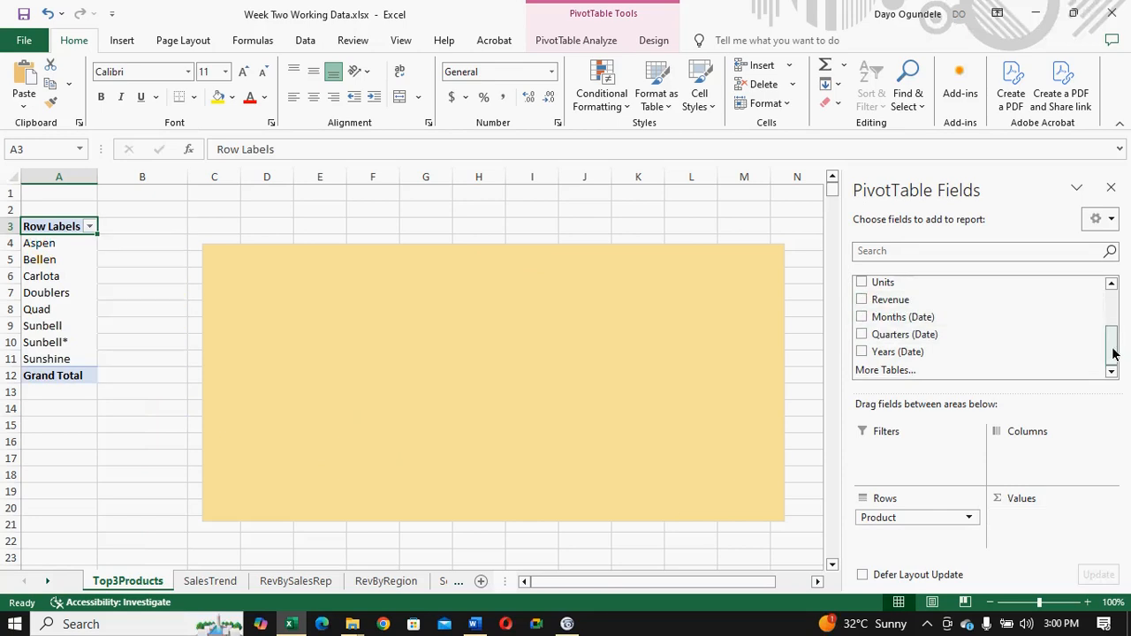
pyautogui.scroll(1, 1112, 353)
pyautogui.scroll(2, 1111, 347)
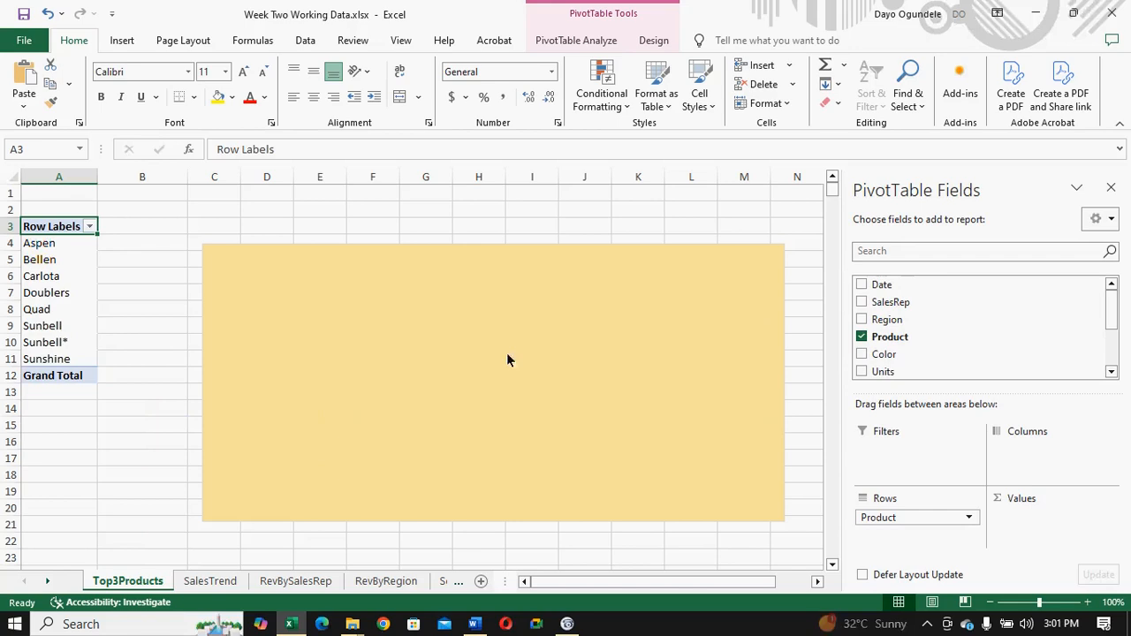
pyautogui.moveTo(1111, 318); pyautogui.dragTo(1109, 355)
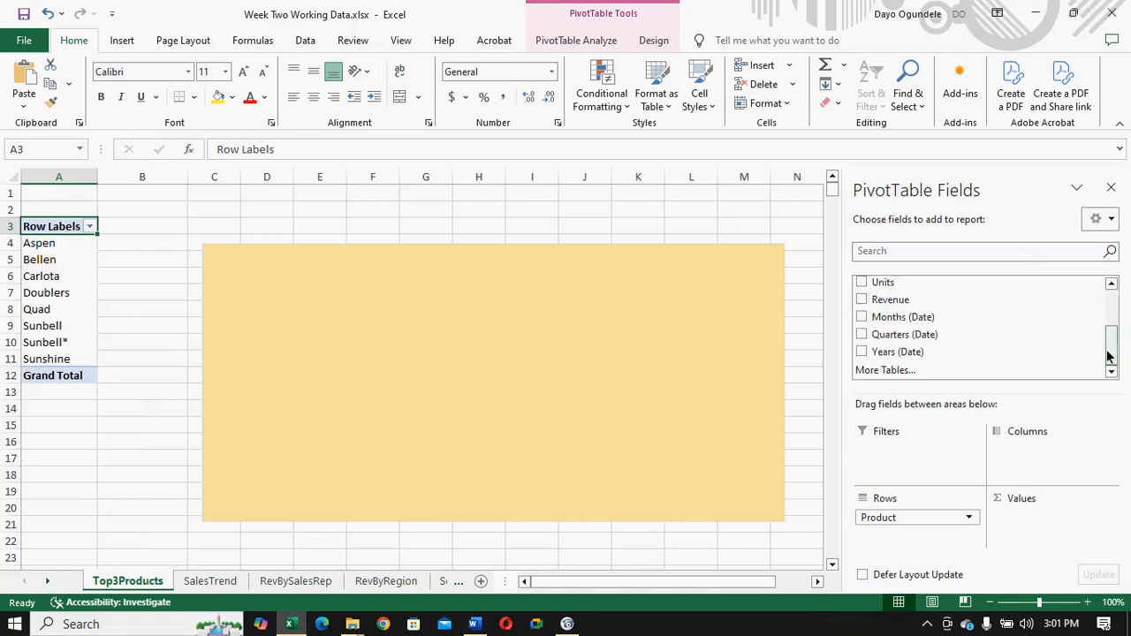
pyautogui.click(861, 301)
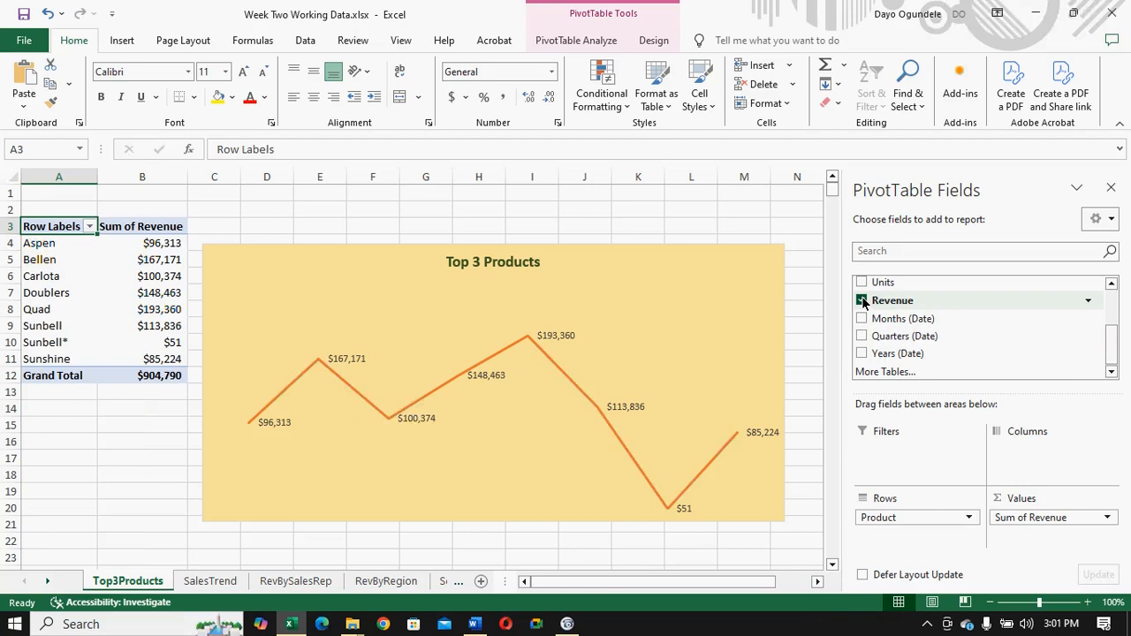
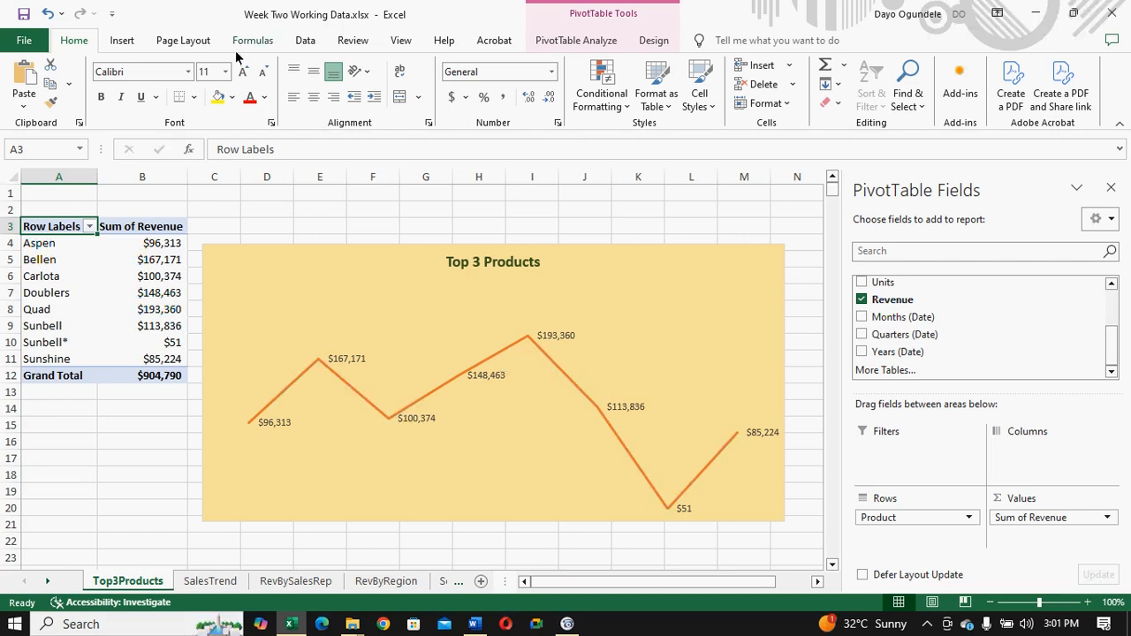
pyautogui.click(122, 42)
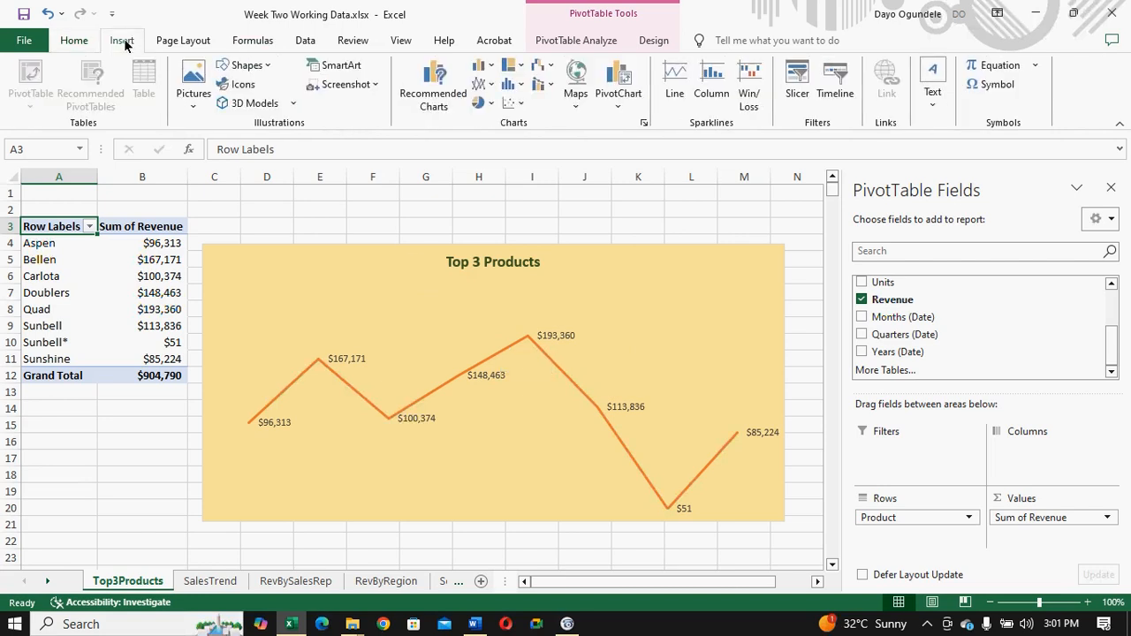
pyautogui.click(430, 100)
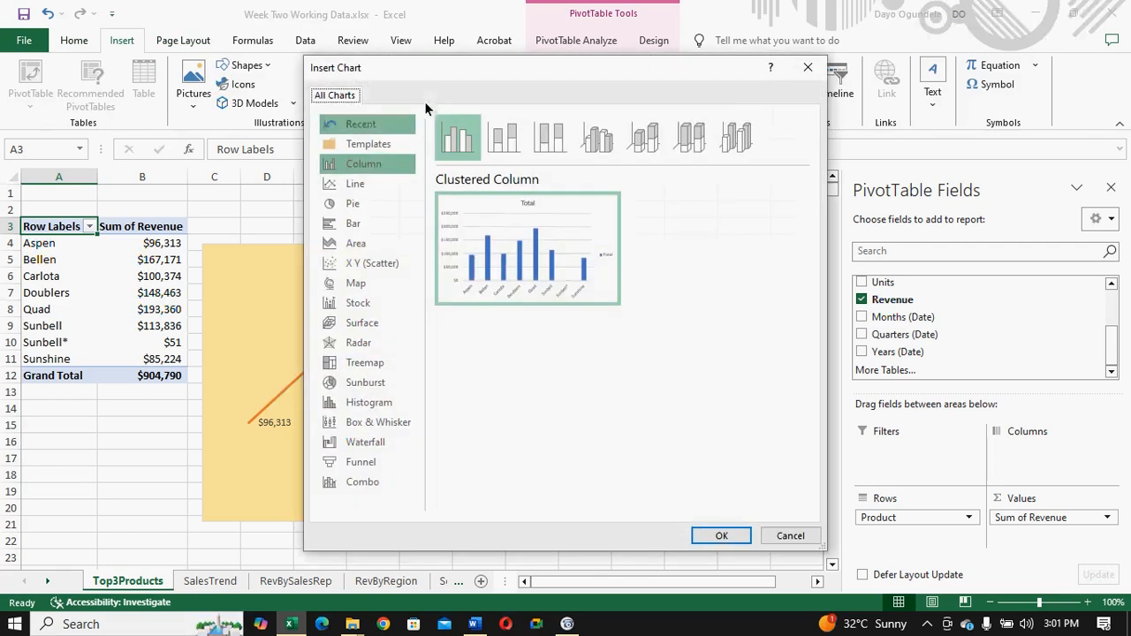
pyautogui.click(361, 168)
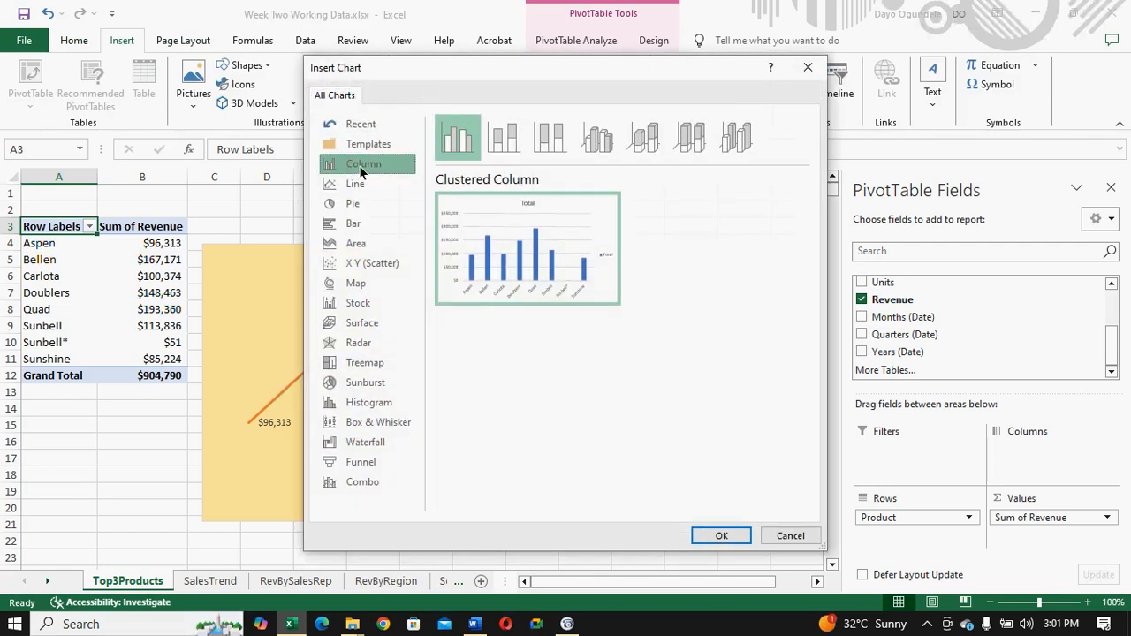
pyautogui.click(720, 536)
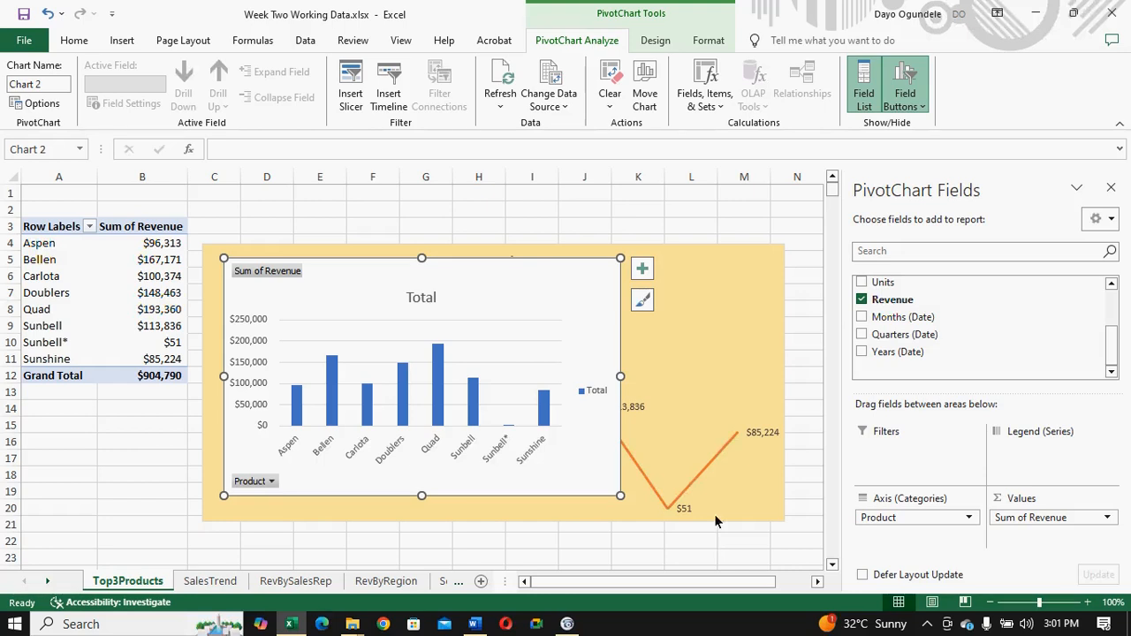
pyautogui.click(735, 343)
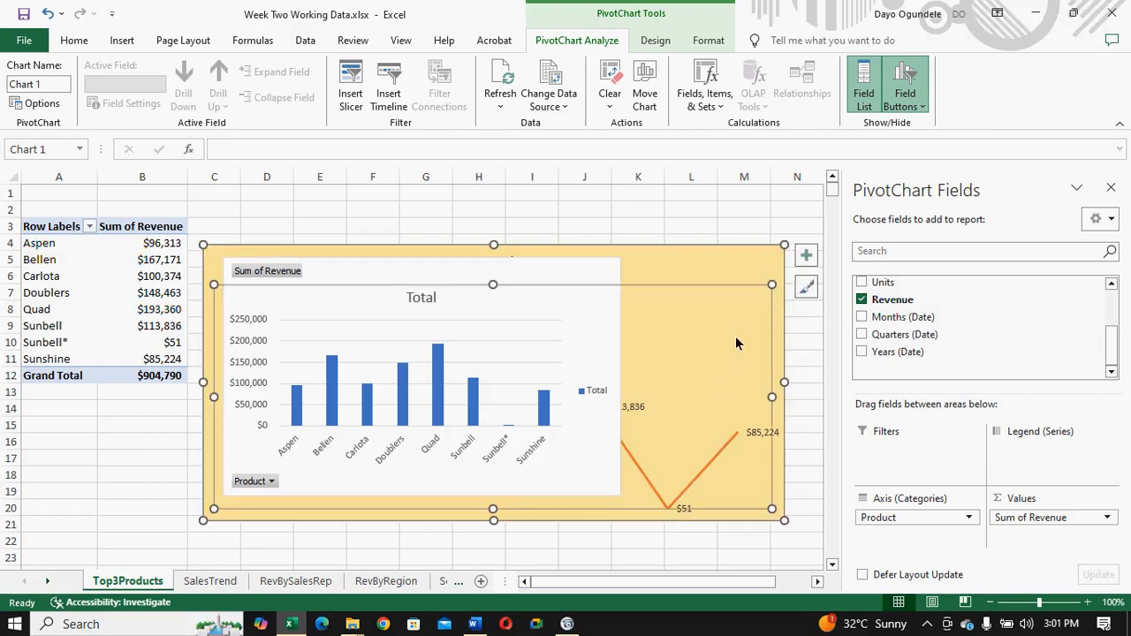
pyautogui.hotkey('ctrl', 'z')
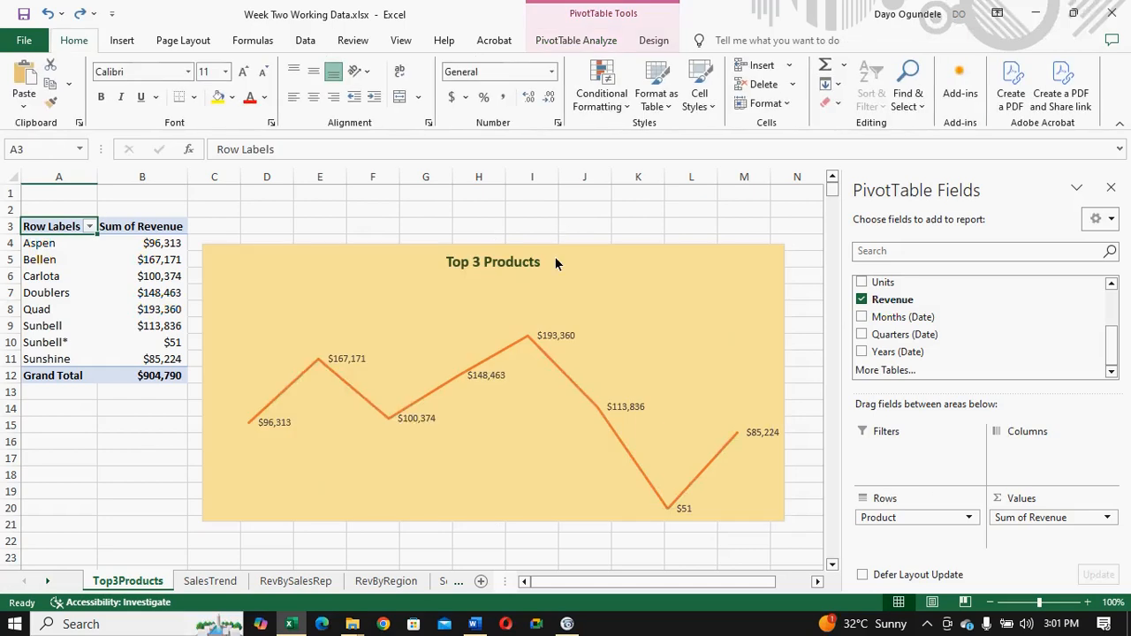
pyautogui.click(556, 263)
pyautogui.press('Delete')
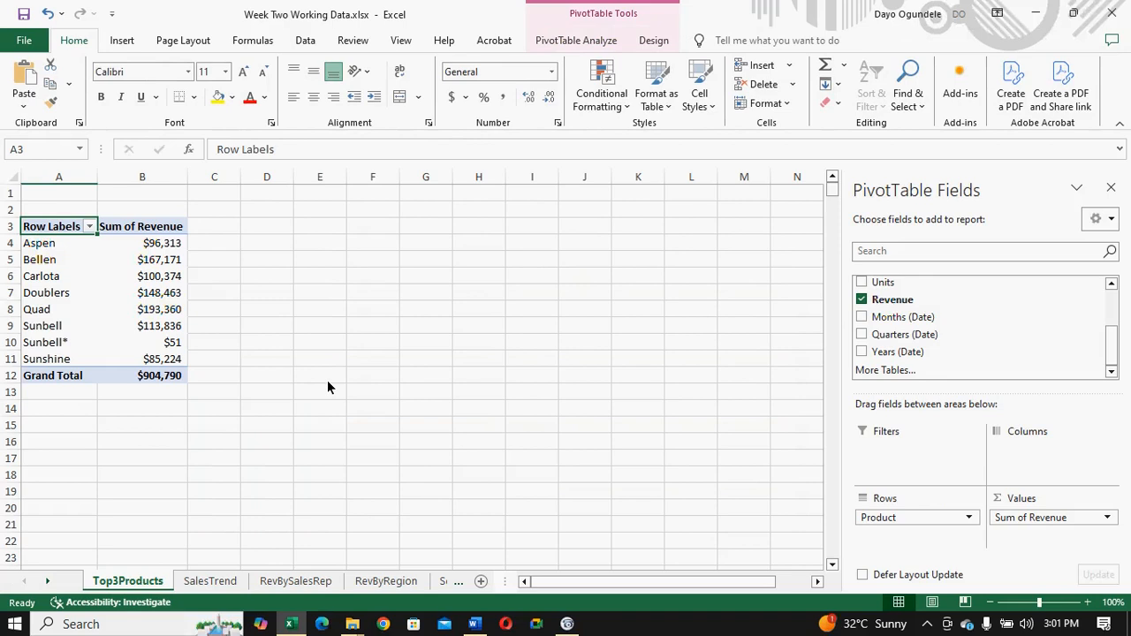
pyautogui.hotkey('ctrl', 'z')
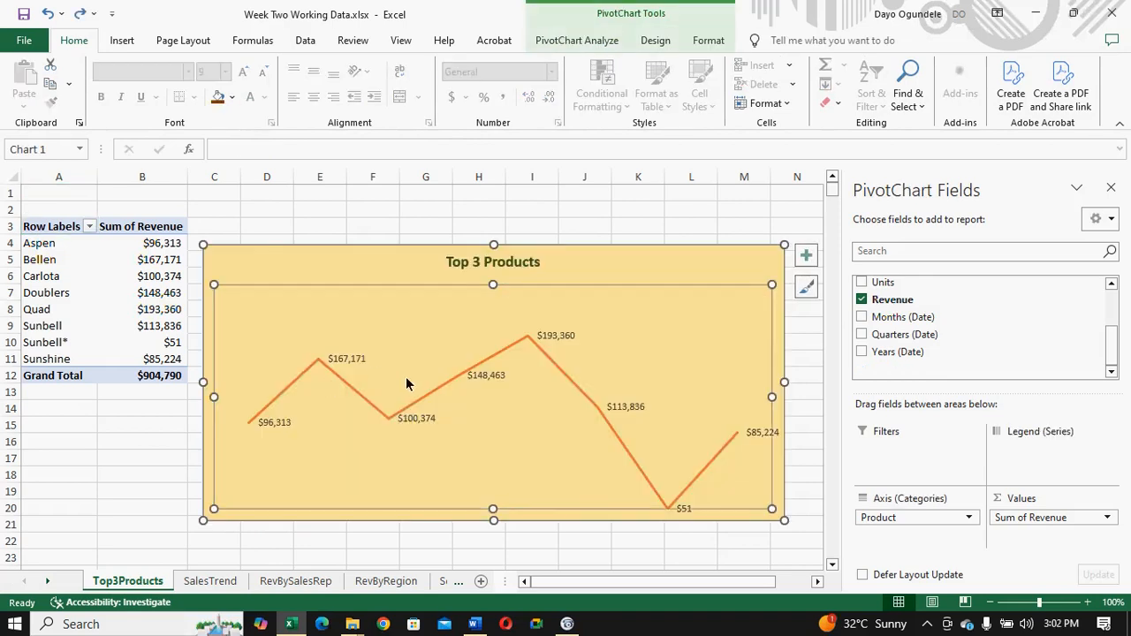
# - Change the Top 3 Products line chart to a Clustered Column chart
pyautogui.click(128, 41)
pyautogui.click(427, 86)
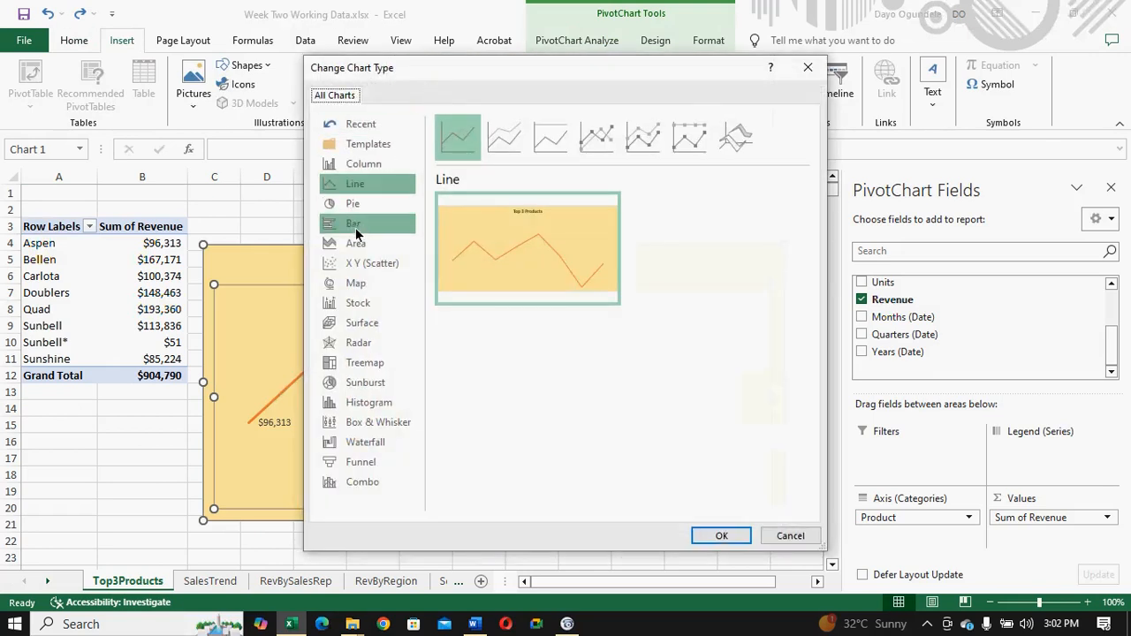
pyautogui.click(358, 167)
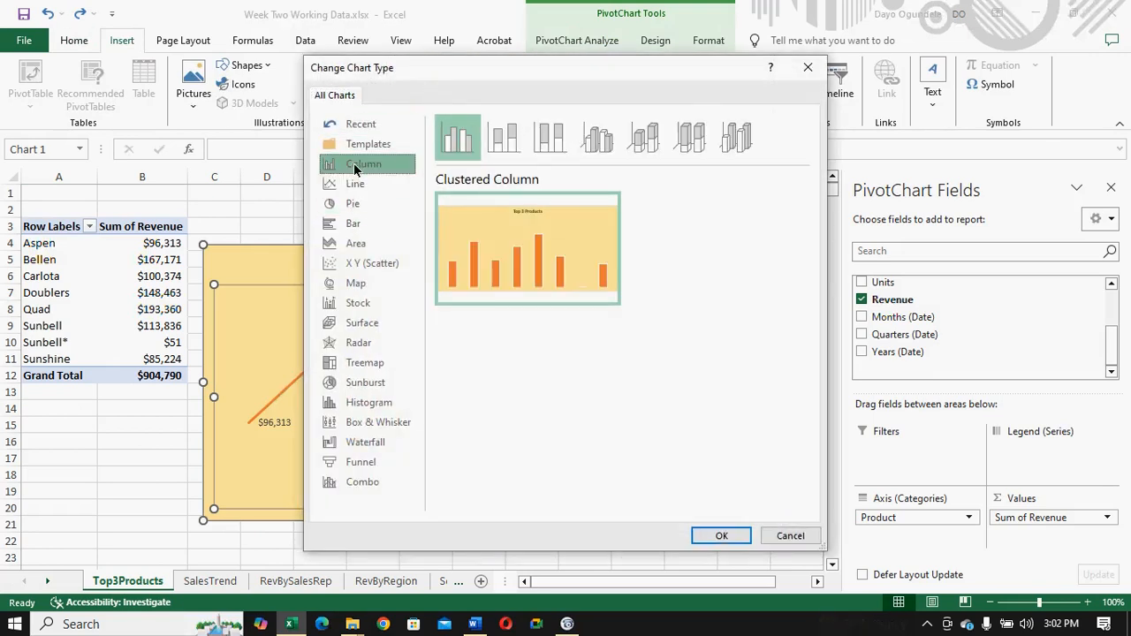
pyautogui.click(719, 536)
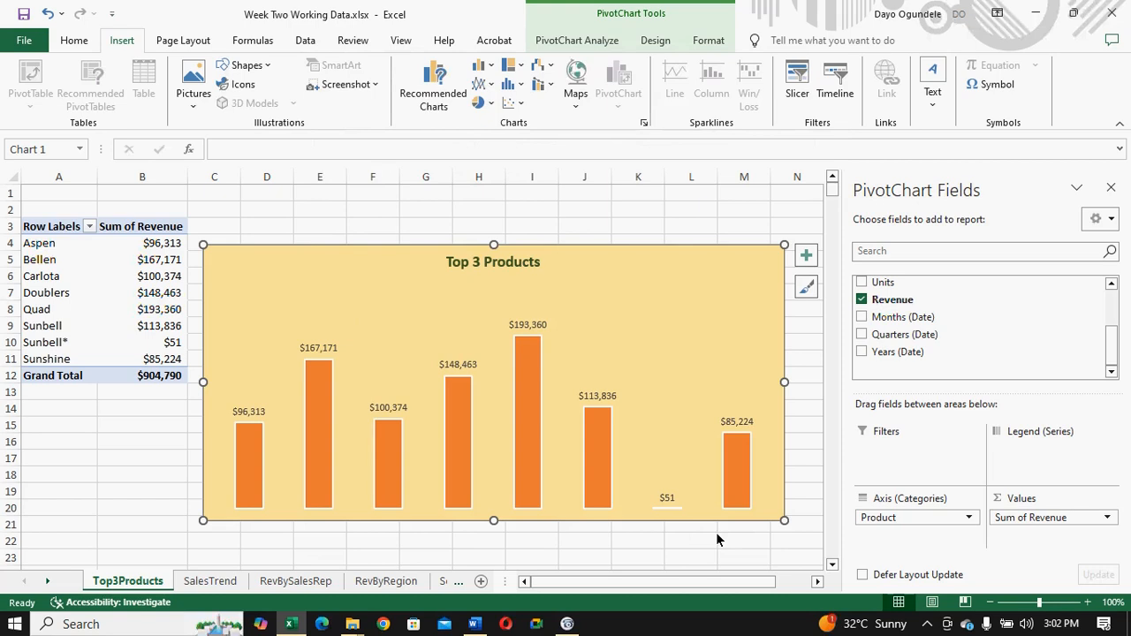
# - Sort the PivotTable's products in ascending order by Sum of Revenue
pyautogui.click(89, 227)
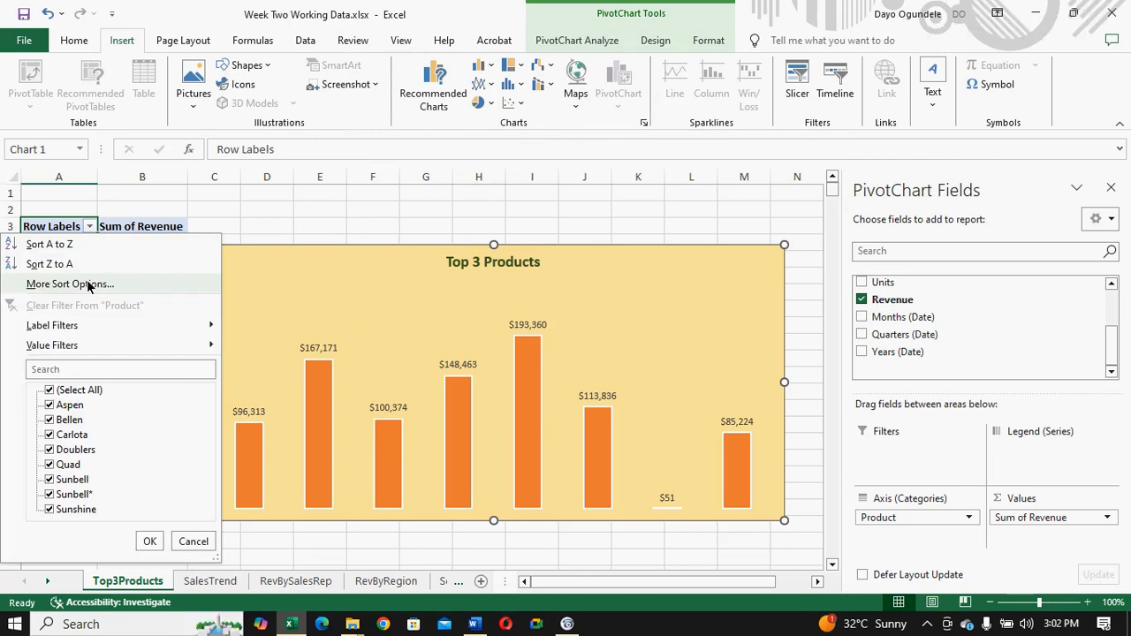
pyautogui.click(90, 284)
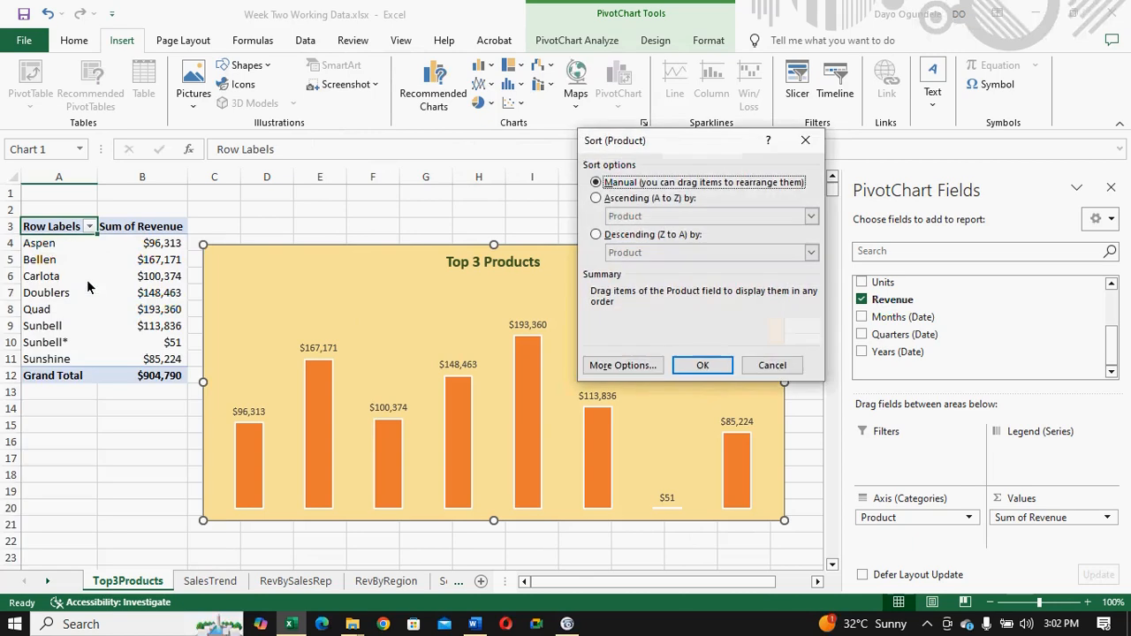
pyautogui.click(596, 200)
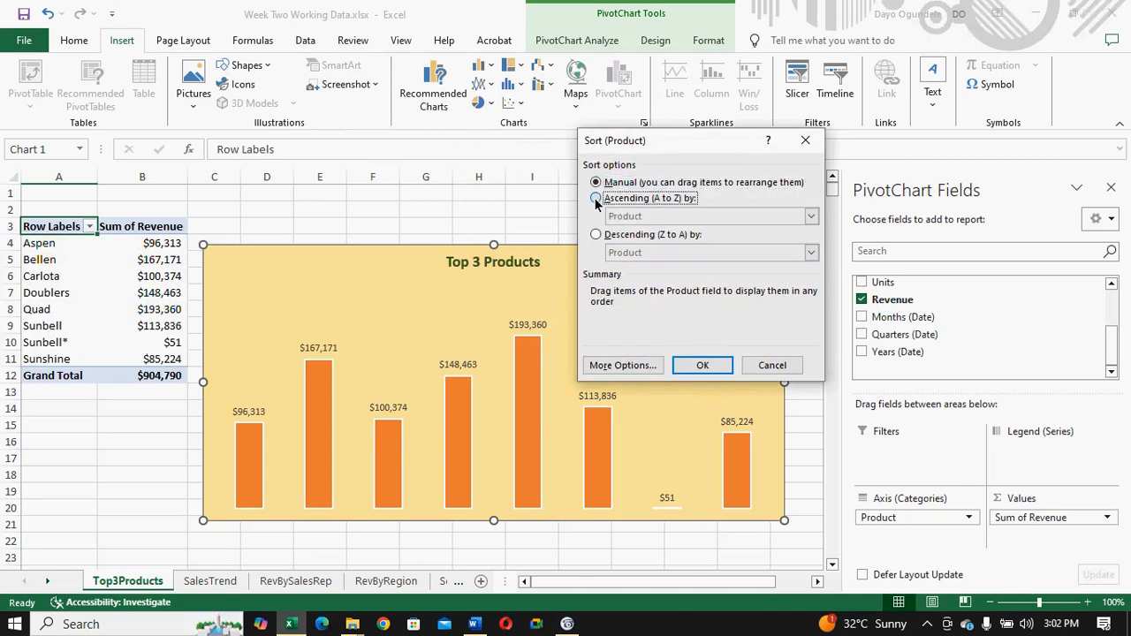
pyautogui.click(811, 218)
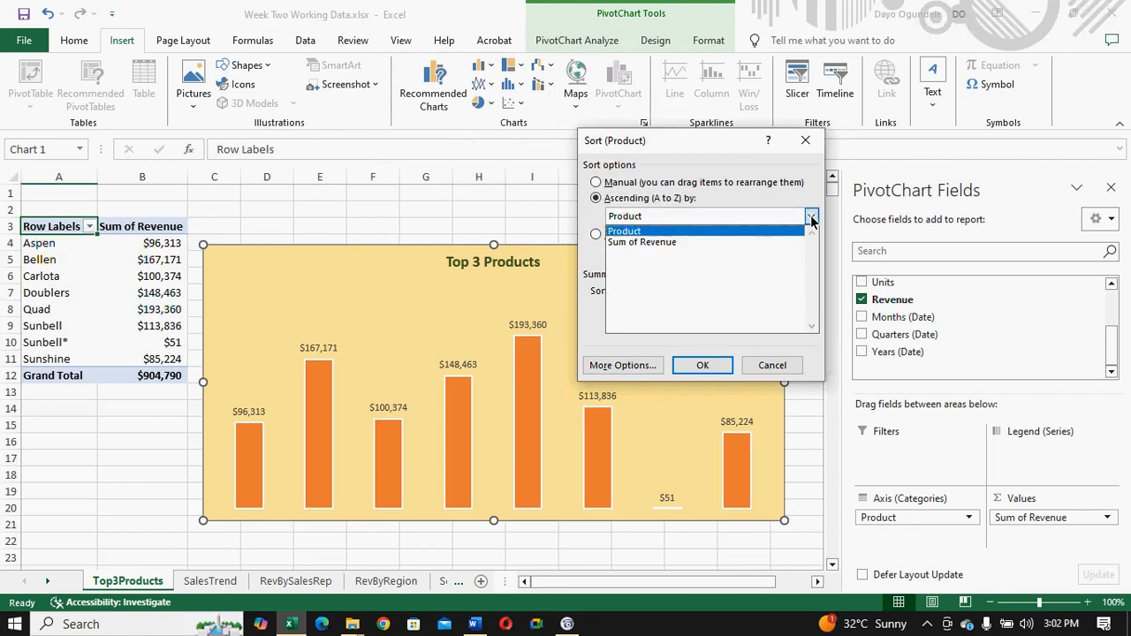
pyautogui.click(752, 244)
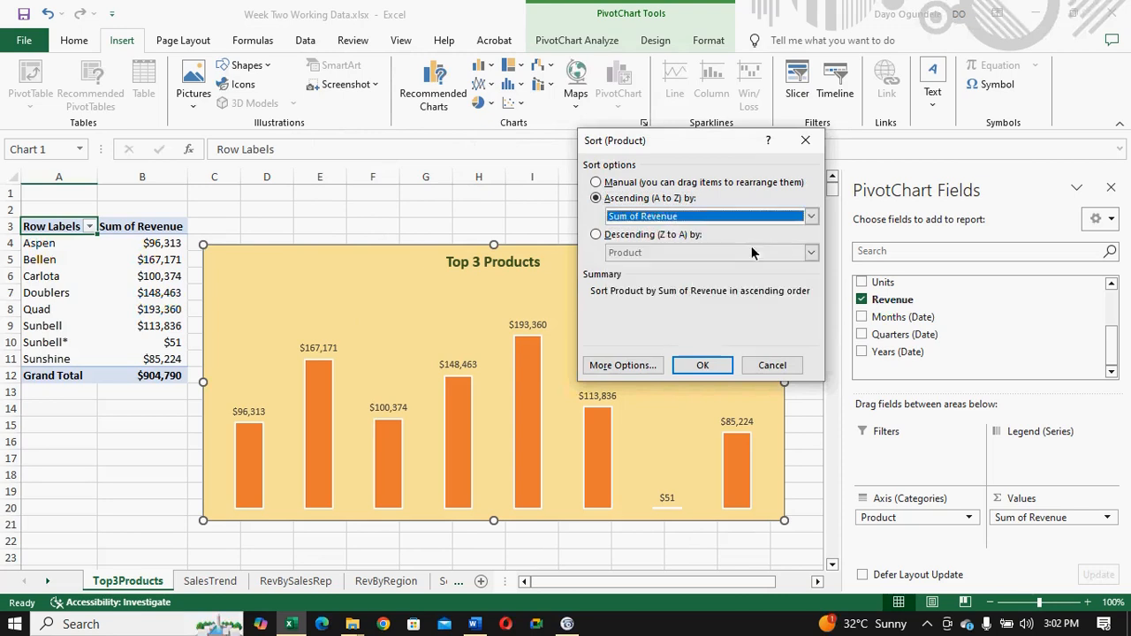
pyautogui.click(712, 364)
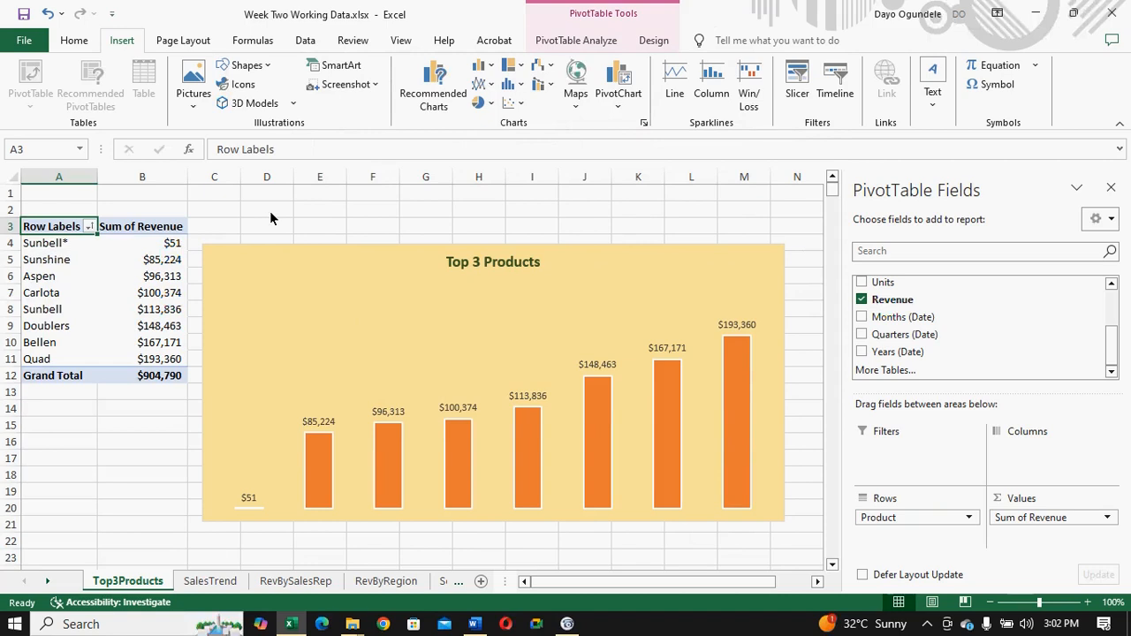
# - Sort the PivotTable's products in descending order by Sum of Revenue
pyautogui.click(90, 228)
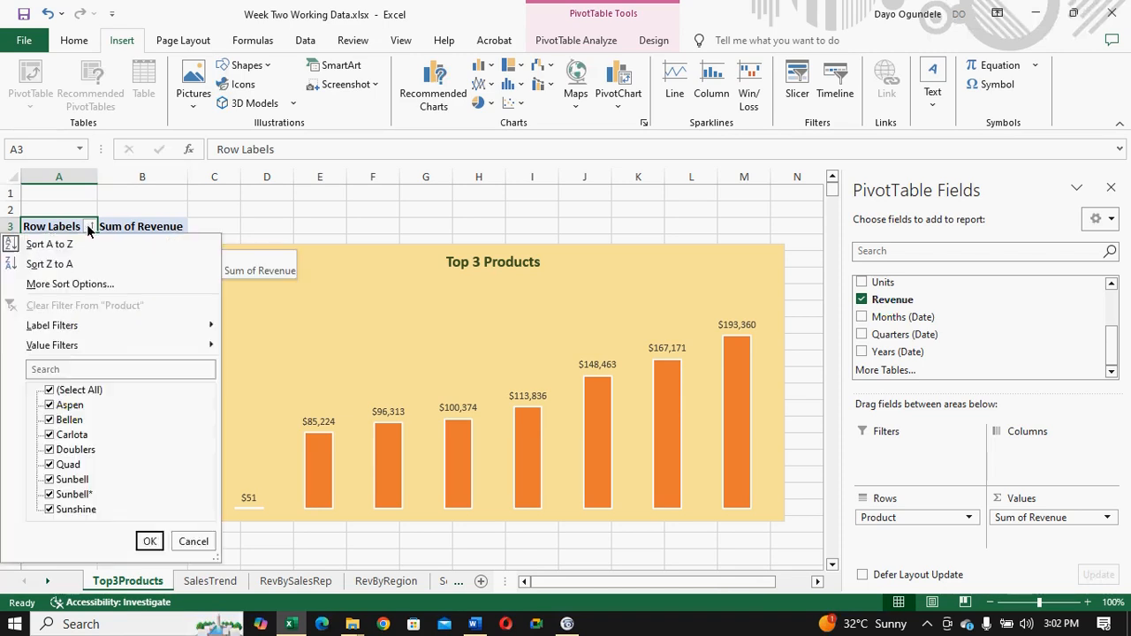
pyautogui.click(95, 283)
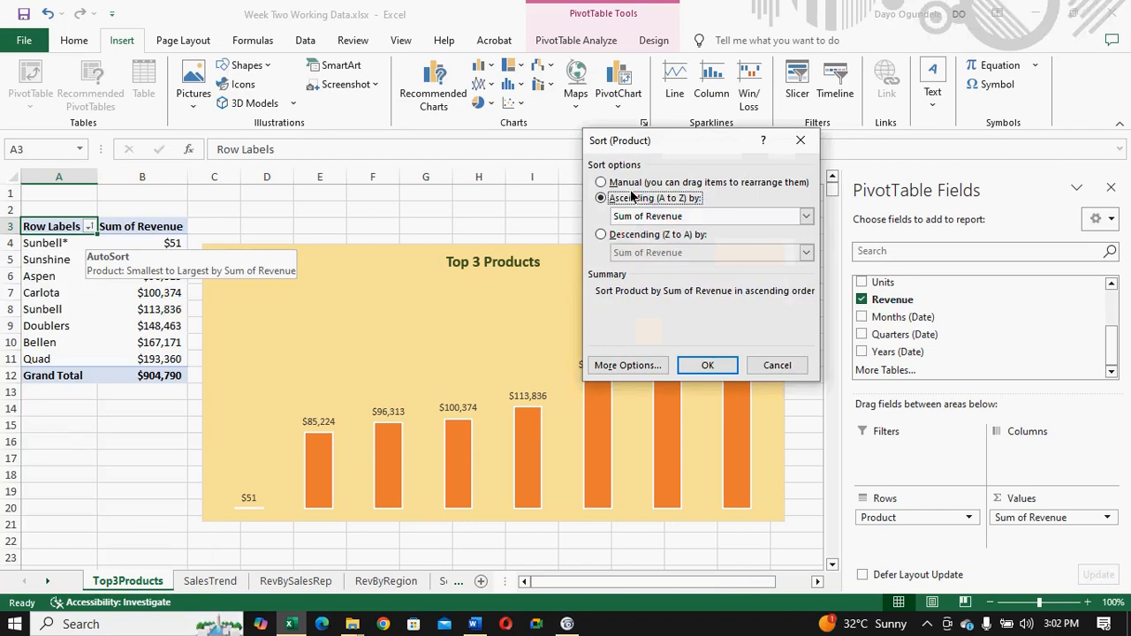
pyautogui.click(601, 235)
pyautogui.click(806, 252)
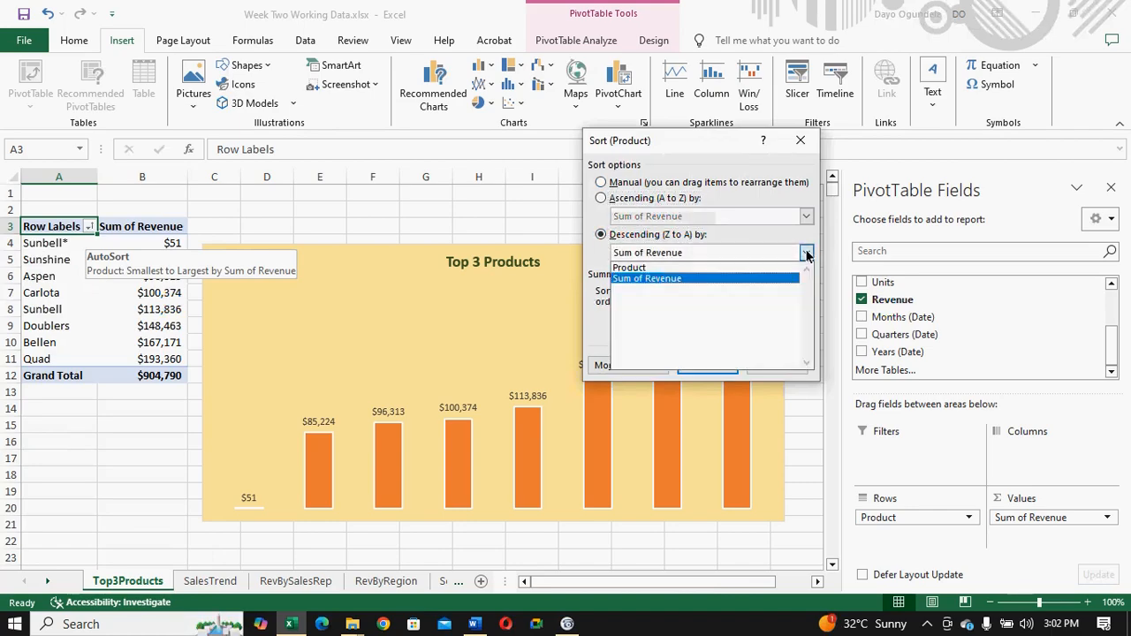
pyautogui.click(806, 253)
pyautogui.click(707, 366)
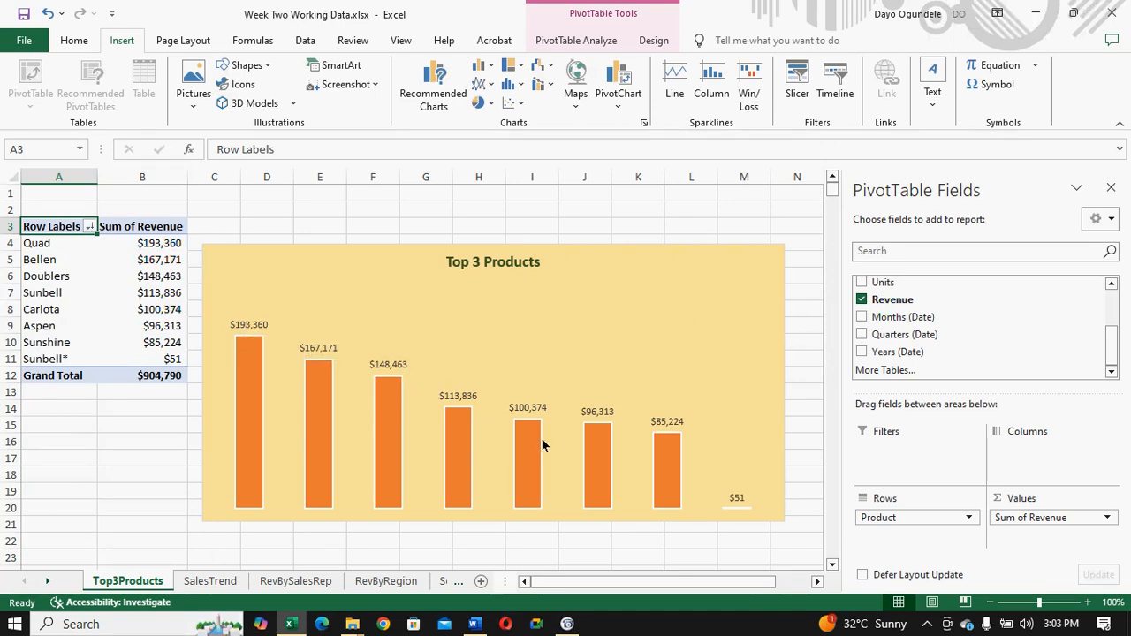
pyautogui.click(580, 452)
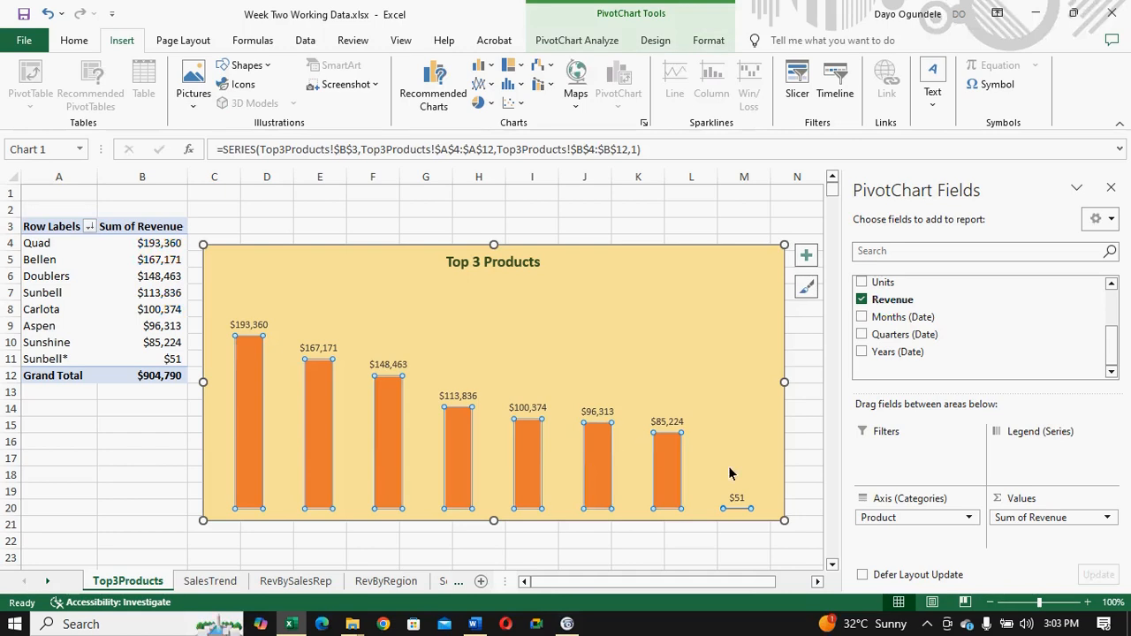
pyautogui.click(613, 364)
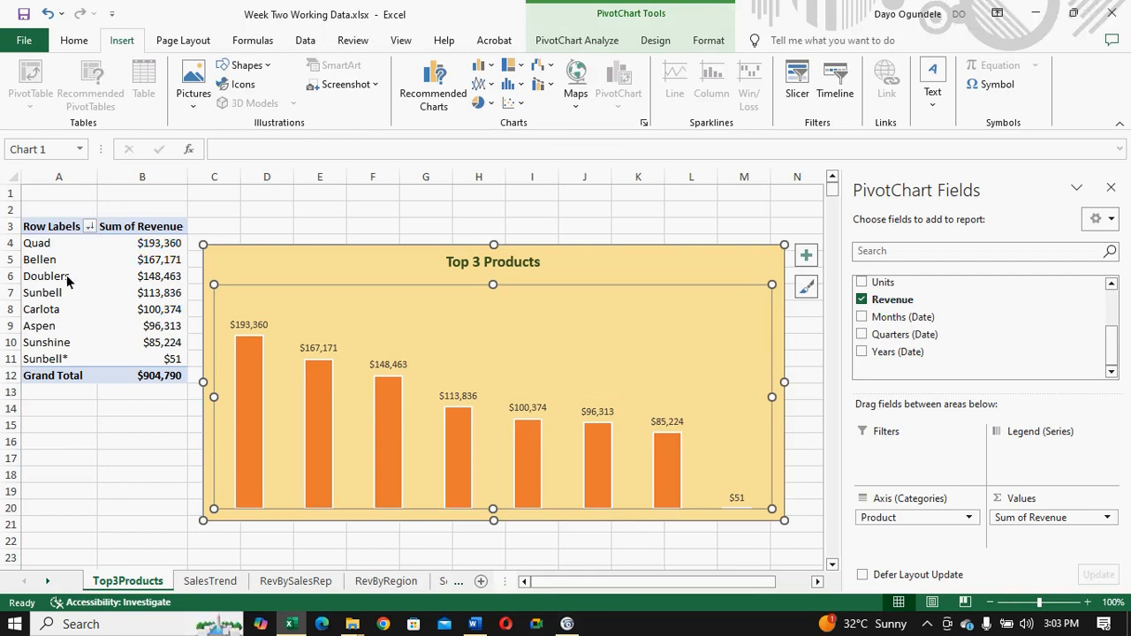
# - Filter the PivotTable's row labels to the top 3 items by Sum of Revenue
pyautogui.click(89, 228)
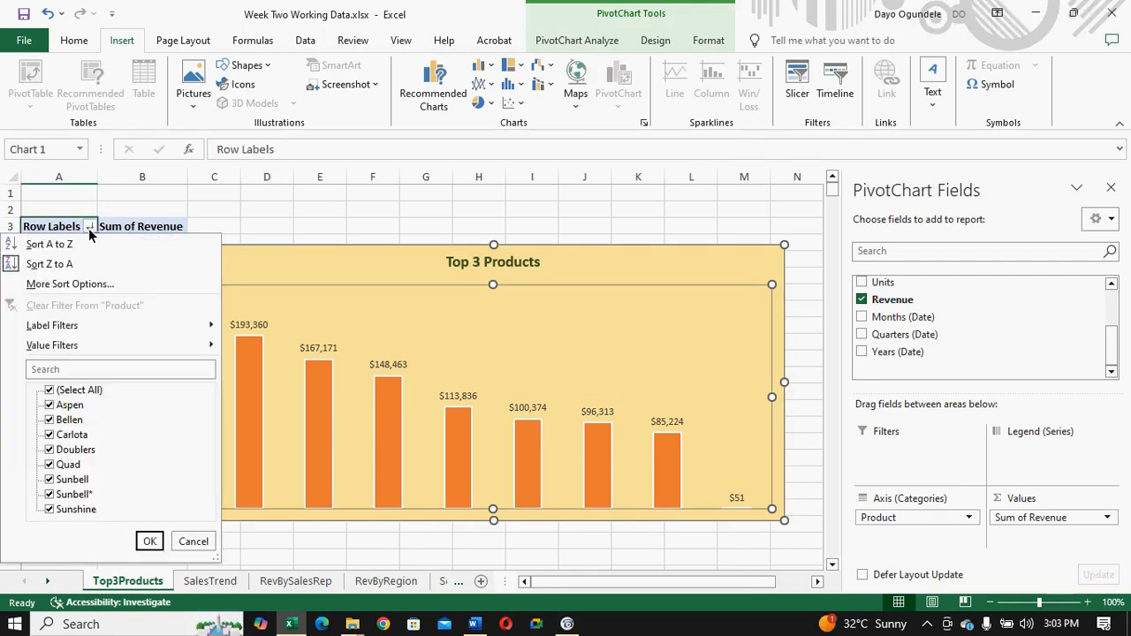
pyautogui.moveTo(98, 327)
pyautogui.moveTo(104, 352)
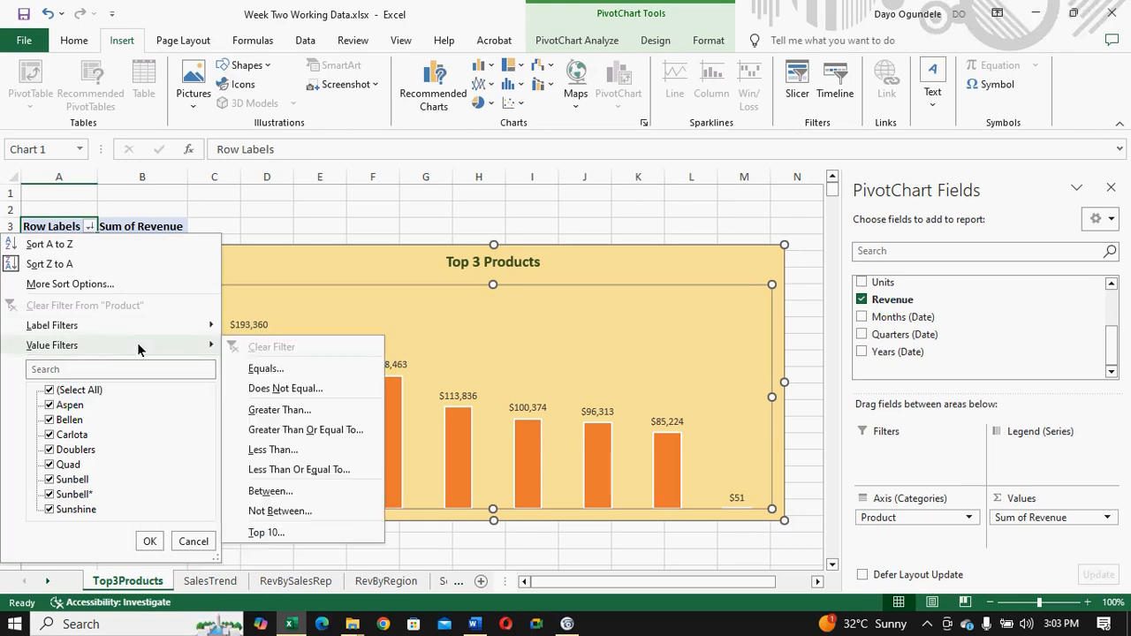
pyautogui.click(266, 532)
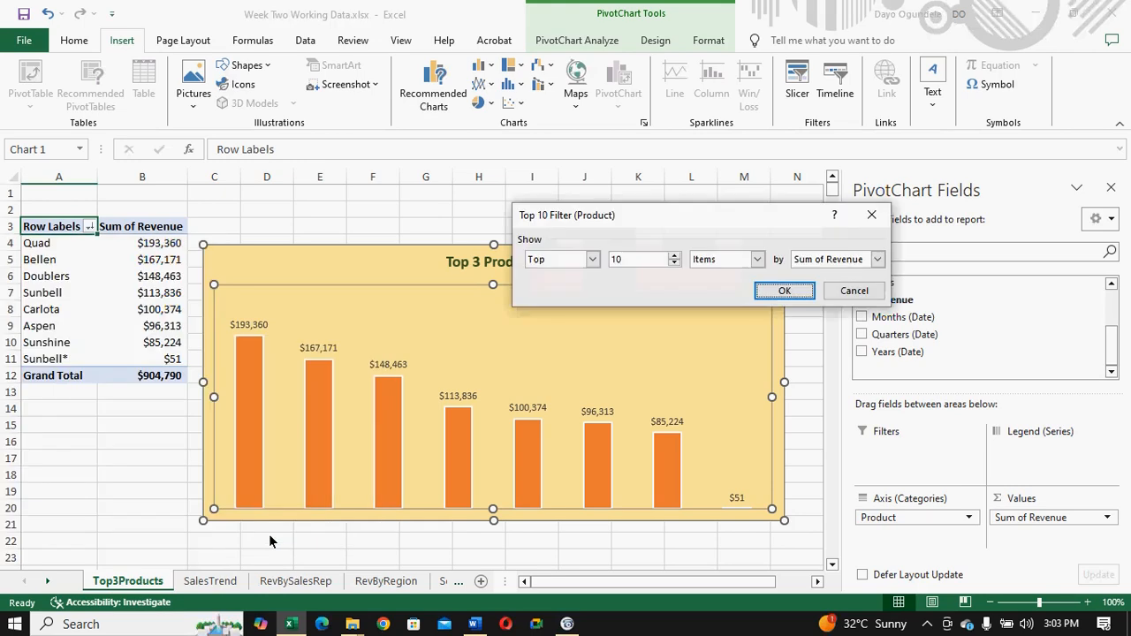
pyautogui.click(674, 264)
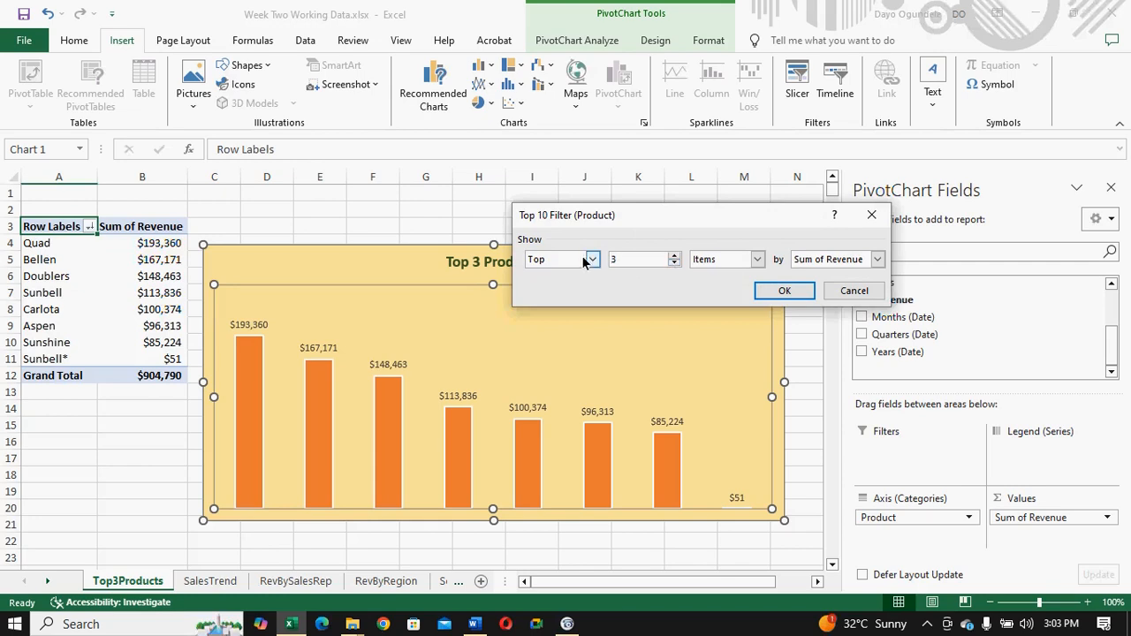
pyautogui.click(757, 259)
pyautogui.click(757, 260)
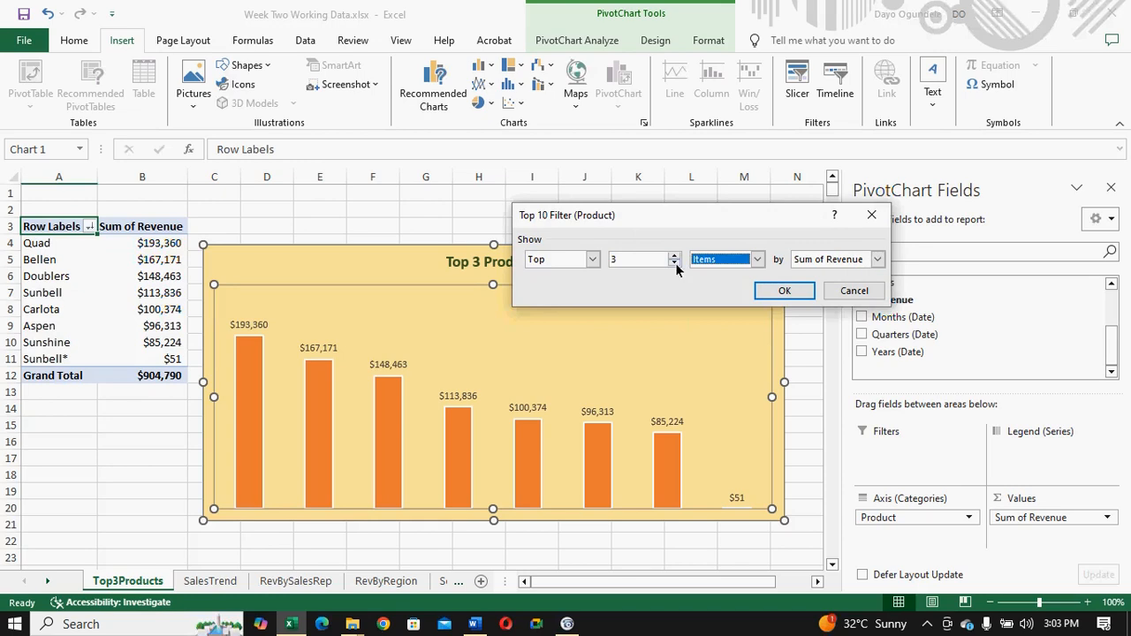
pyautogui.click(778, 293)
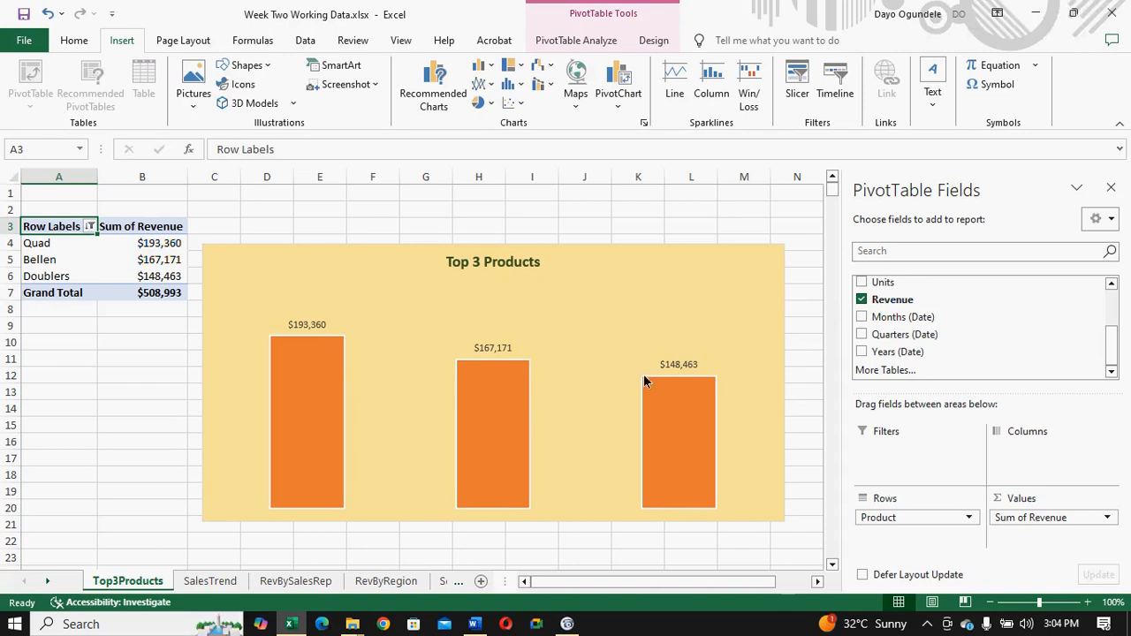
# - Add a data table to the Top 3 Products chart and switch its data labels off and back on
pyautogui.click(448, 331)
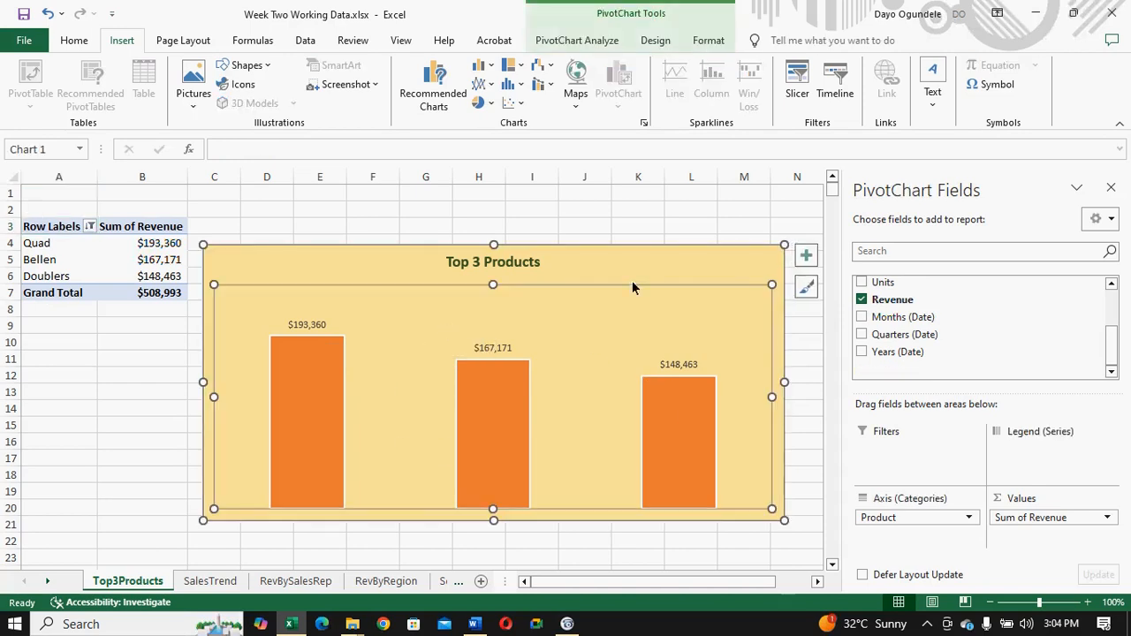
pyautogui.click(805, 257)
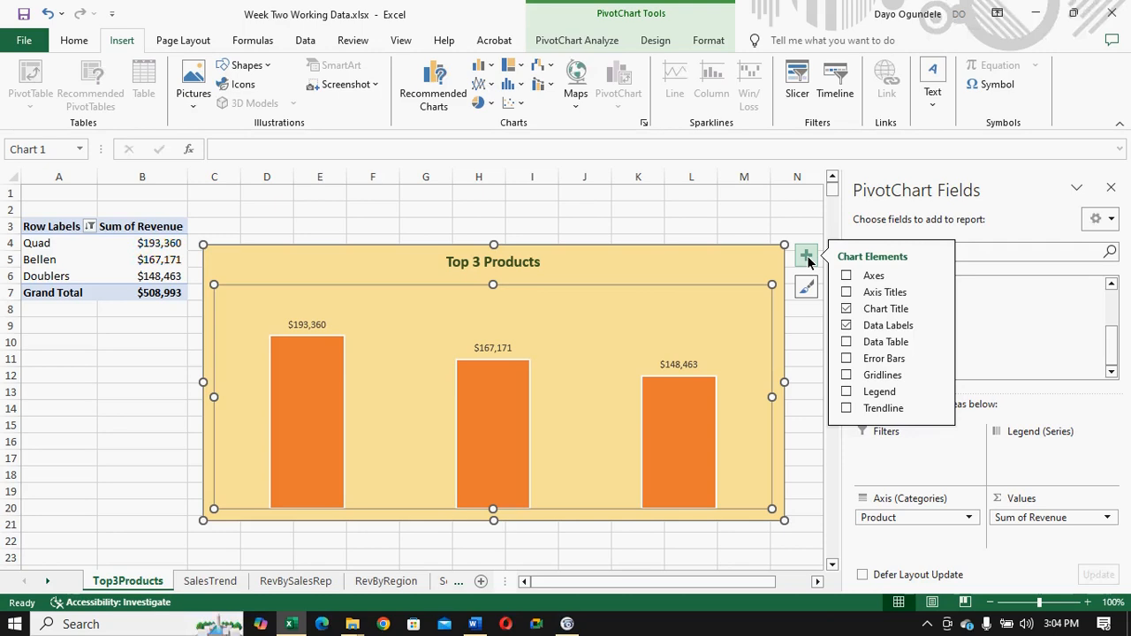
pyautogui.click(846, 341)
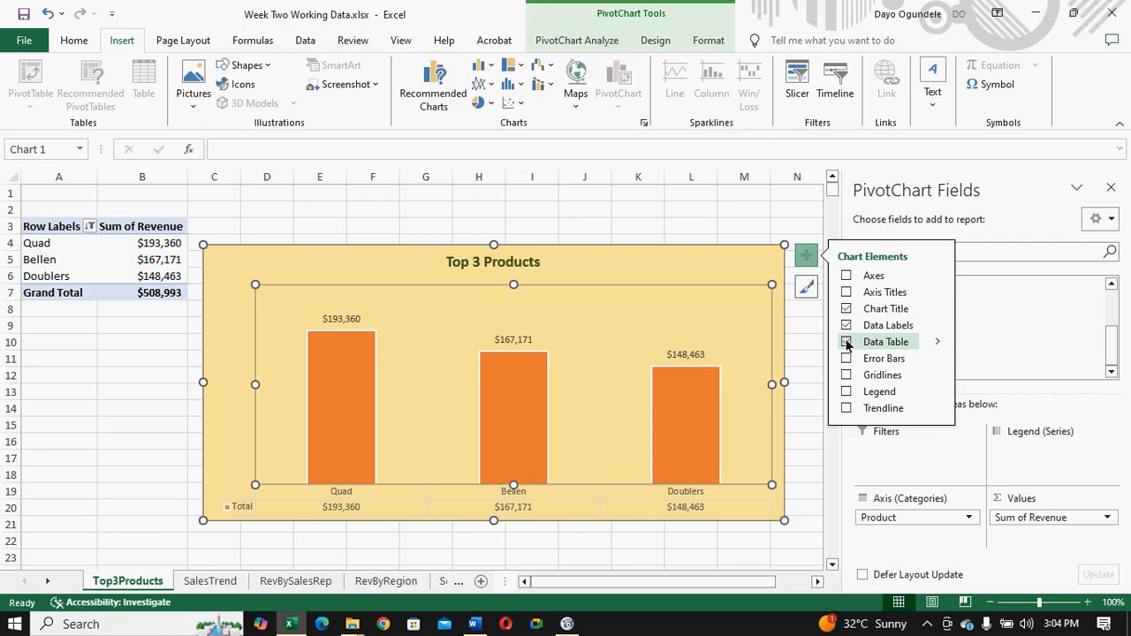
pyautogui.click(847, 342)
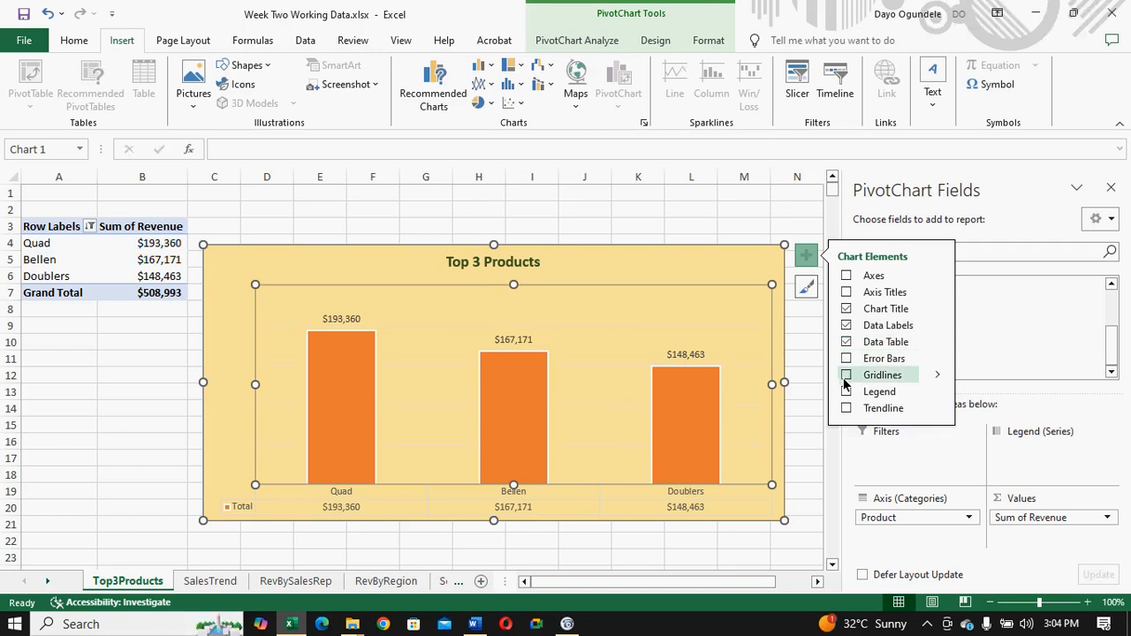
pyautogui.click(847, 327)
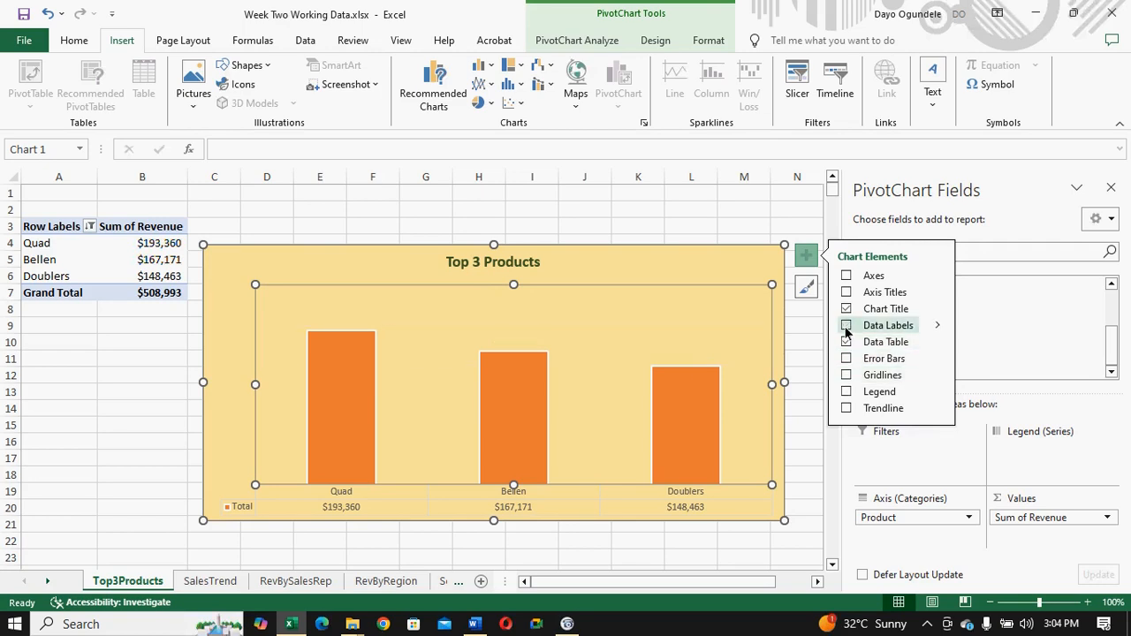
pyautogui.click(846, 326)
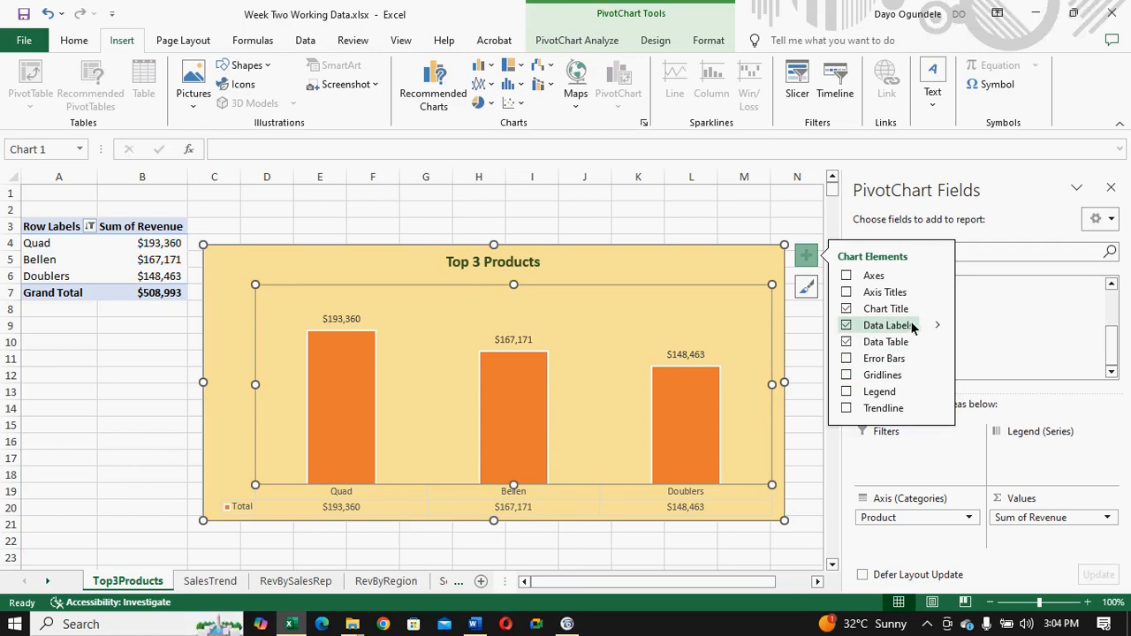
# - Position the Top 3 Products chart's data labels at Inside End
pyautogui.moveTo(937, 327)
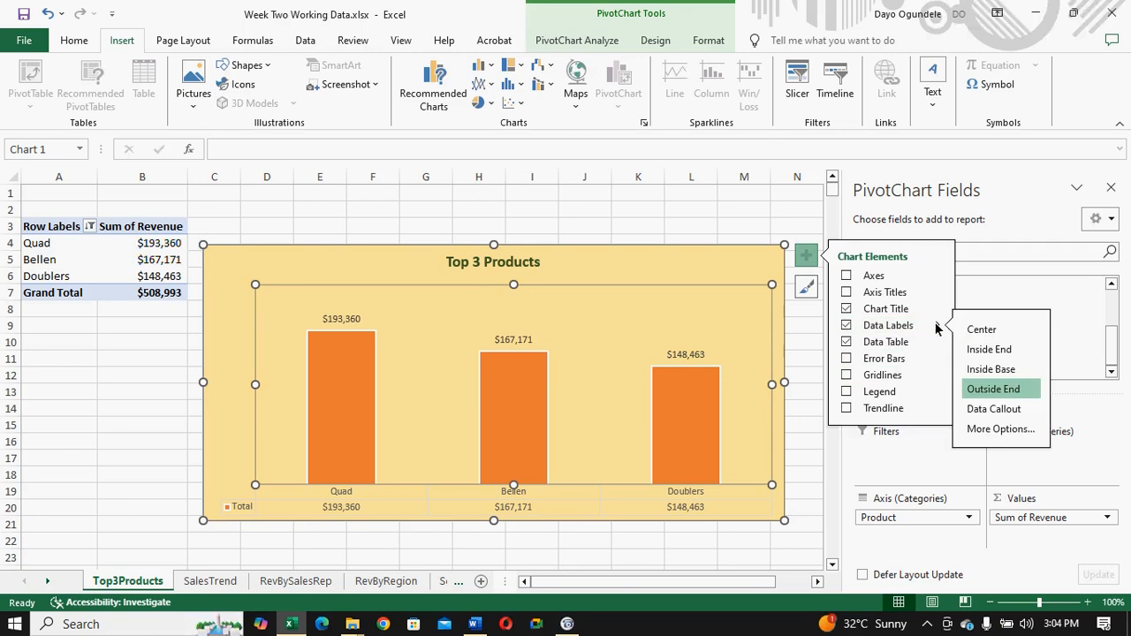
pyautogui.click(975, 350)
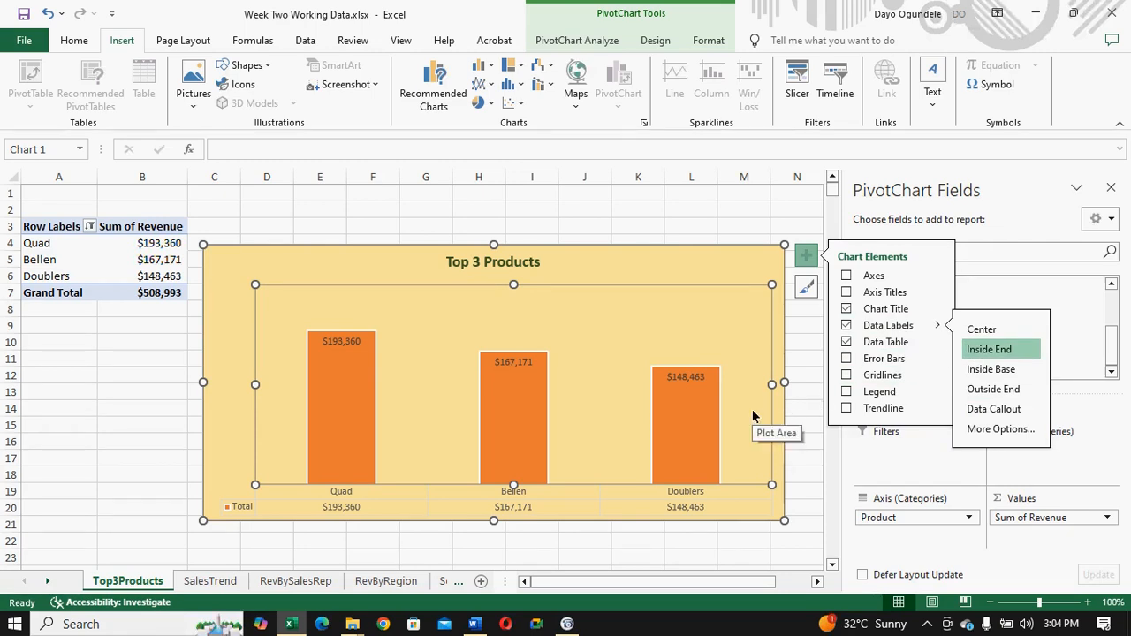
# - Switch the chart title off and on again, and undo the title changes to restore the Top 3 Products heading
pyautogui.click(846, 310)
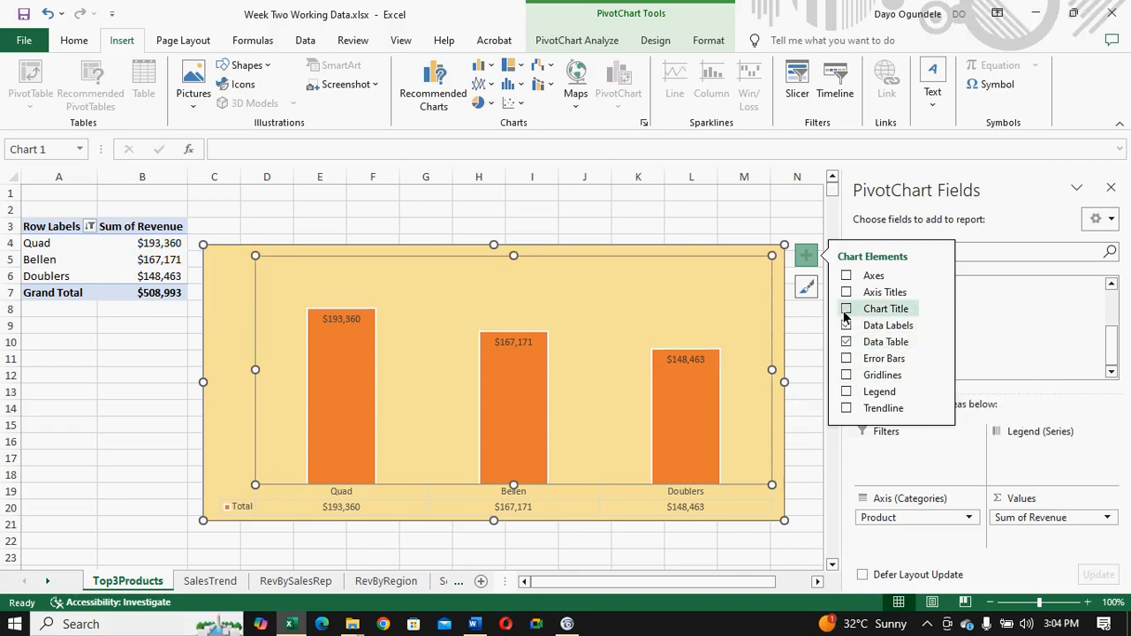
pyautogui.click(844, 311)
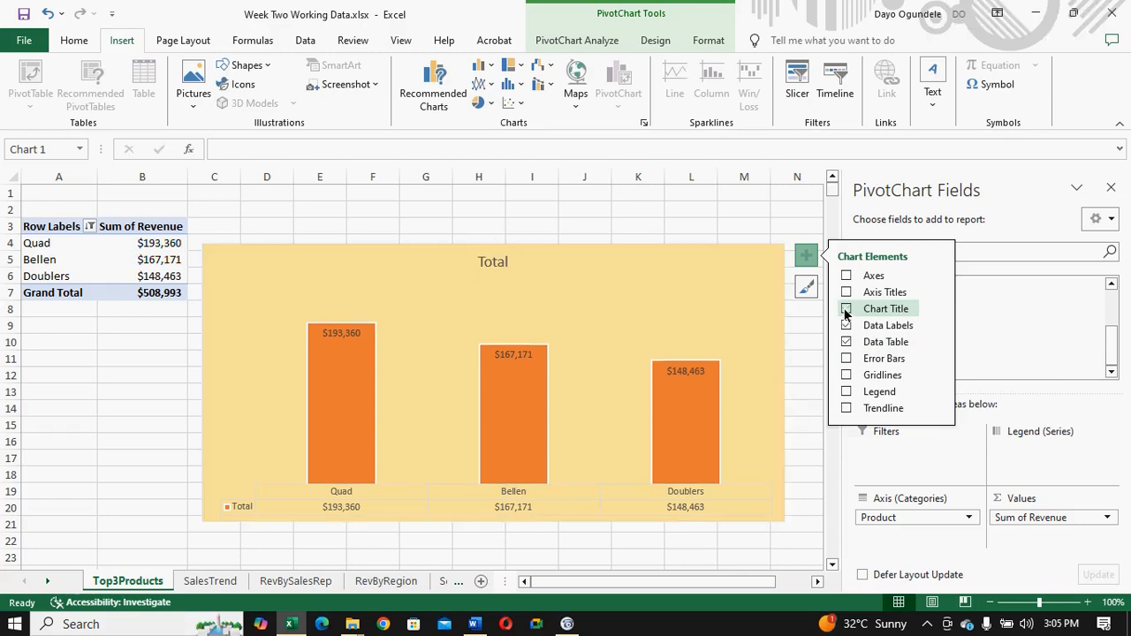
pyautogui.click(846, 309)
pyautogui.click(623, 287)
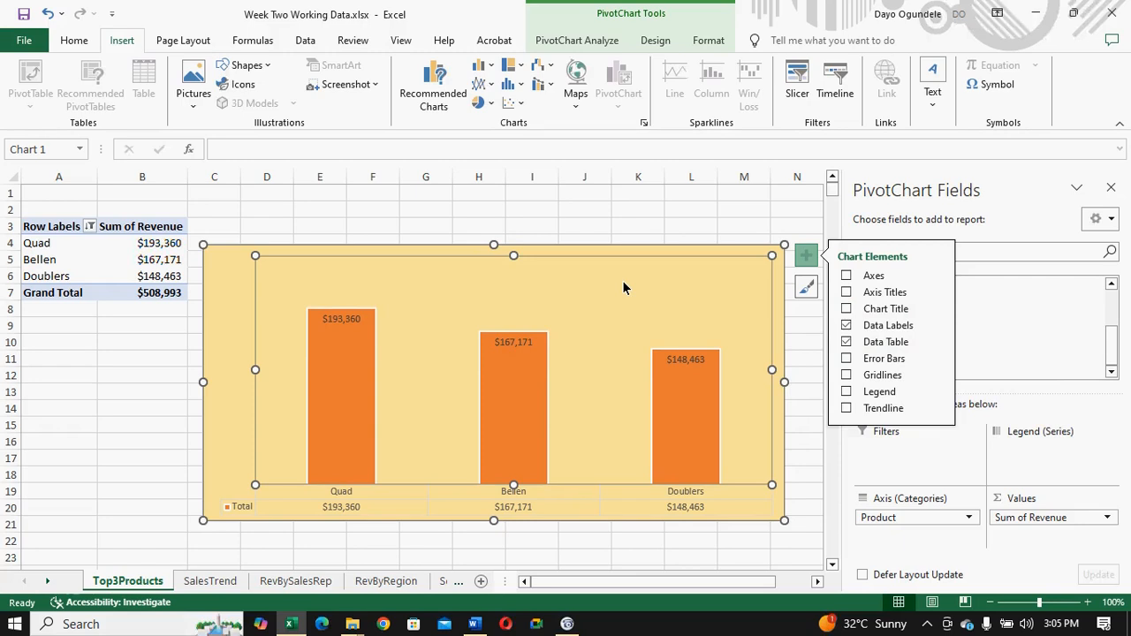
pyautogui.press('Escape')
pyautogui.hotkey('ctrl', 'z')
pyautogui.hotkey('ctrl', 'z')
pyautogui.hotkey('ctrl', 'z')
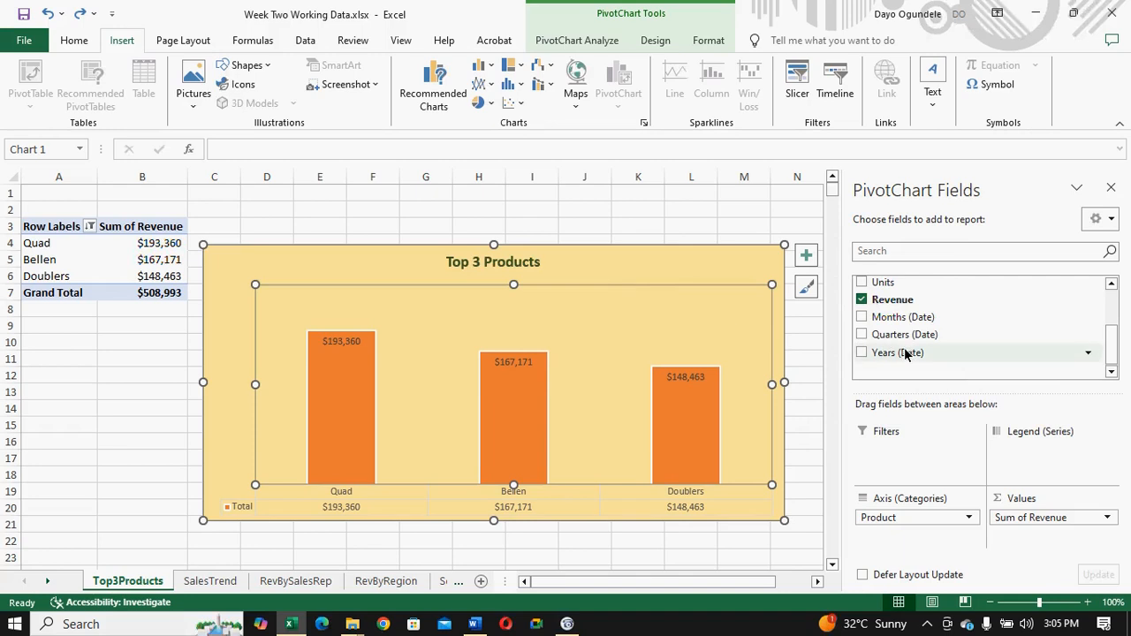
# - Delete the data table below the chart's columns and undo the deletion
pyautogui.click(662, 262)
pyautogui.click(507, 503)
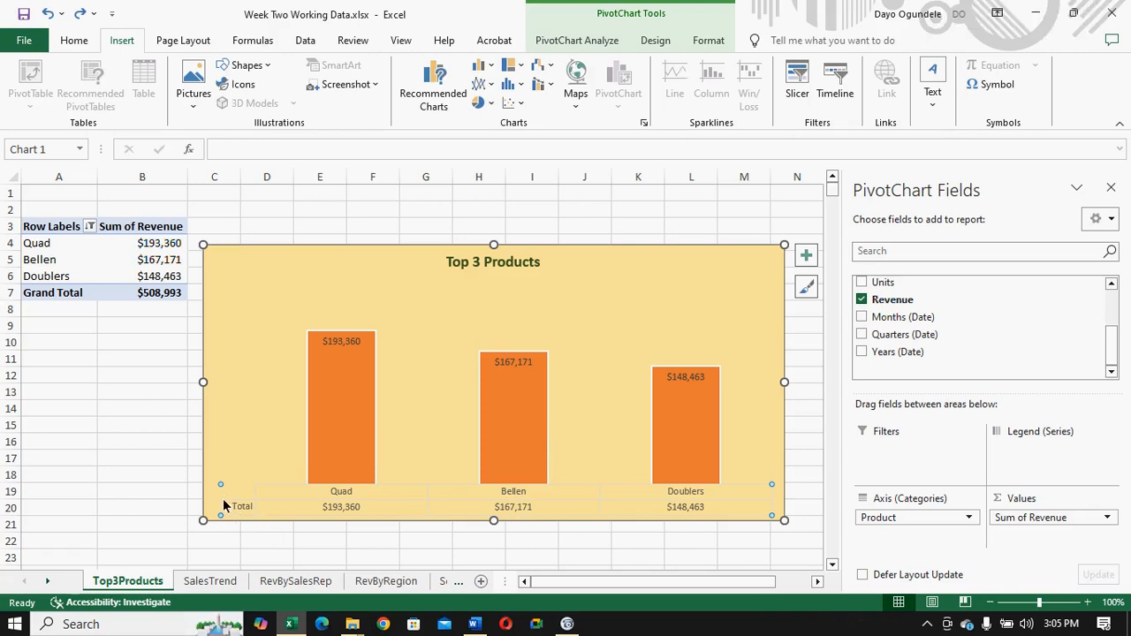
pyautogui.press('Delete')
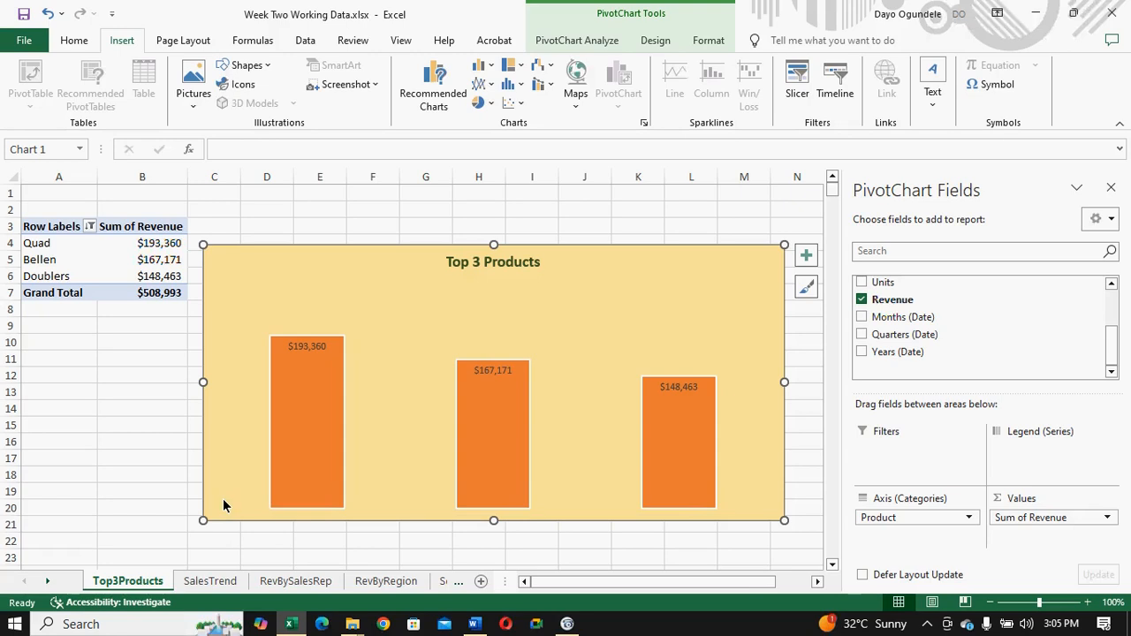
pyautogui.hotkey('ctrl', 'z')
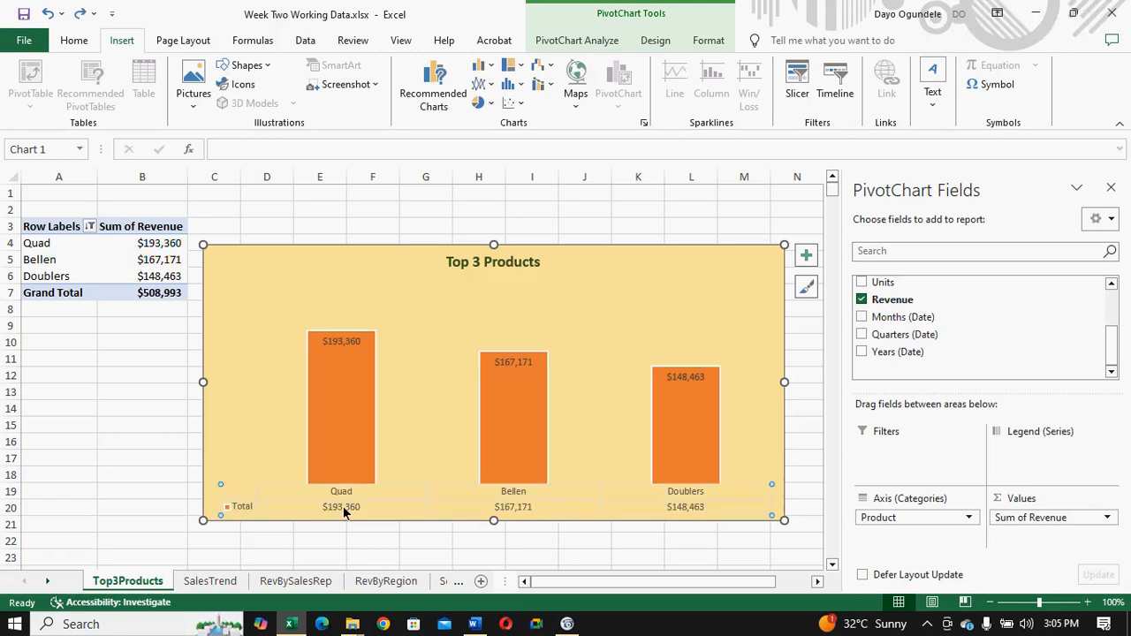
# - Remove the data table from the Top 3 Products chart
pyautogui.rightClick(233, 511)
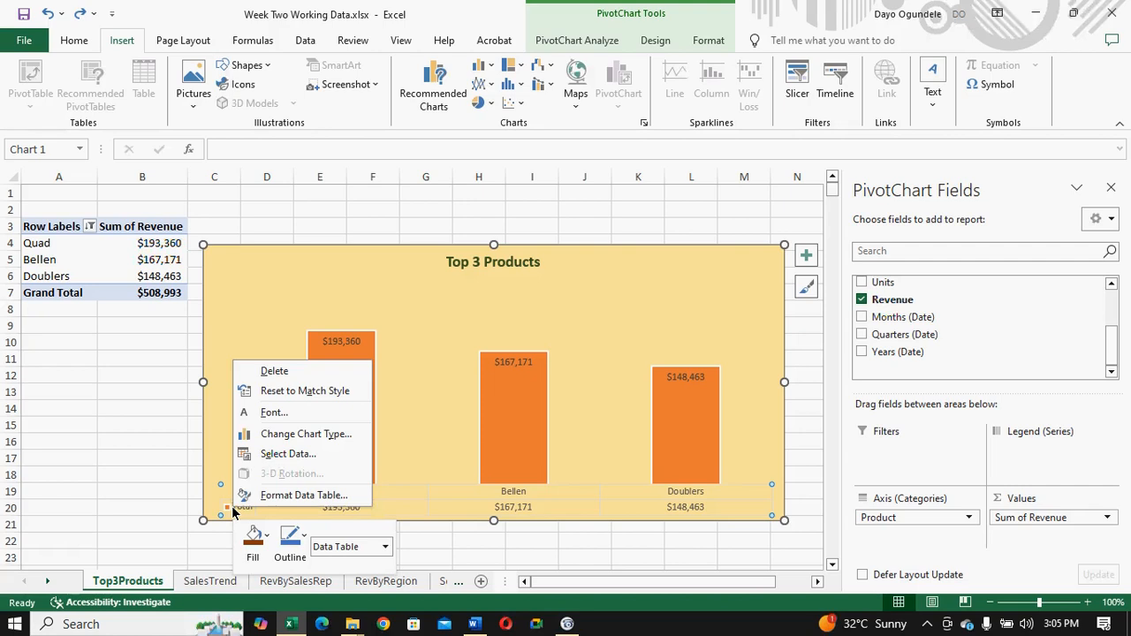
pyautogui.click(441, 512)
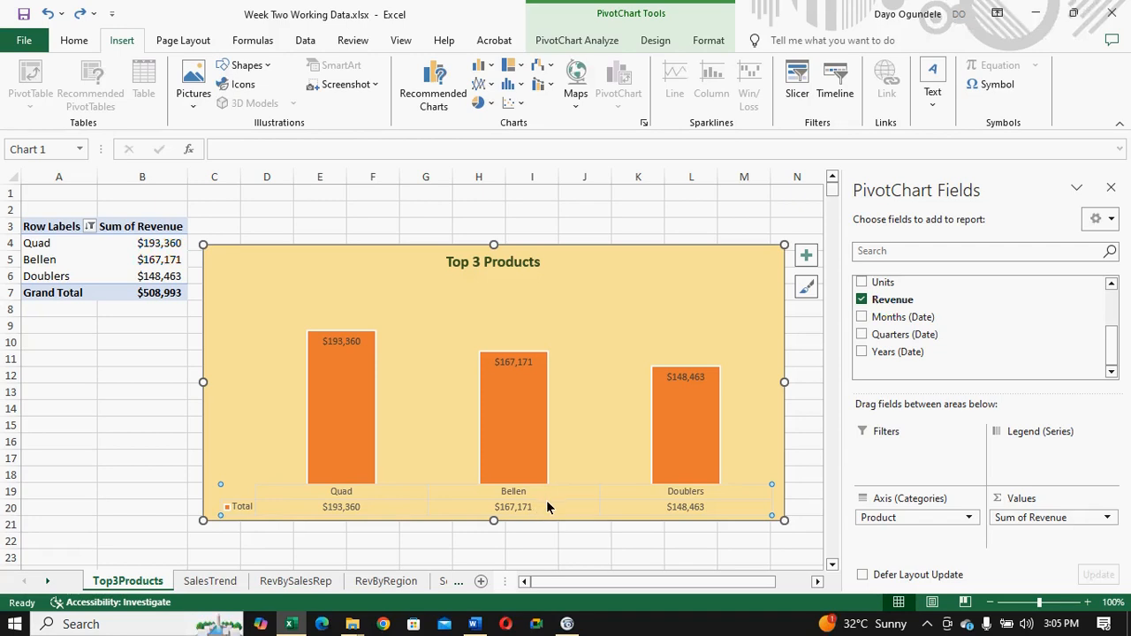
pyautogui.press('Delete')
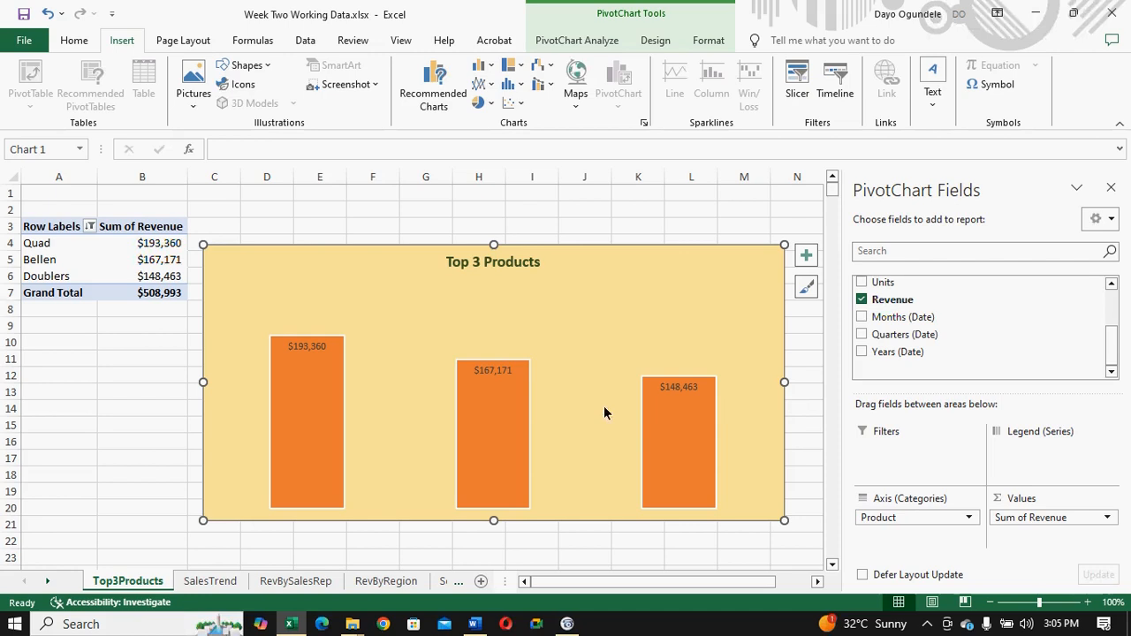
# - Switch the chart's data labels off and on, and set their position to Inside End
pyautogui.click(807, 257)
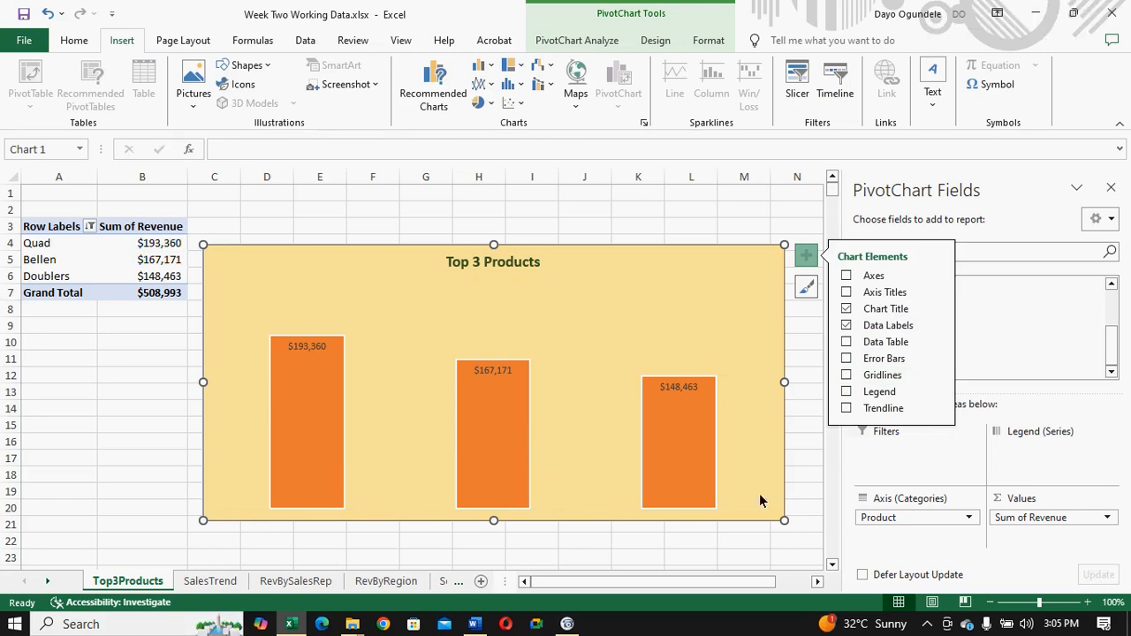
pyautogui.click(845, 393)
pyautogui.click(912, 331)
pyautogui.click(911, 331)
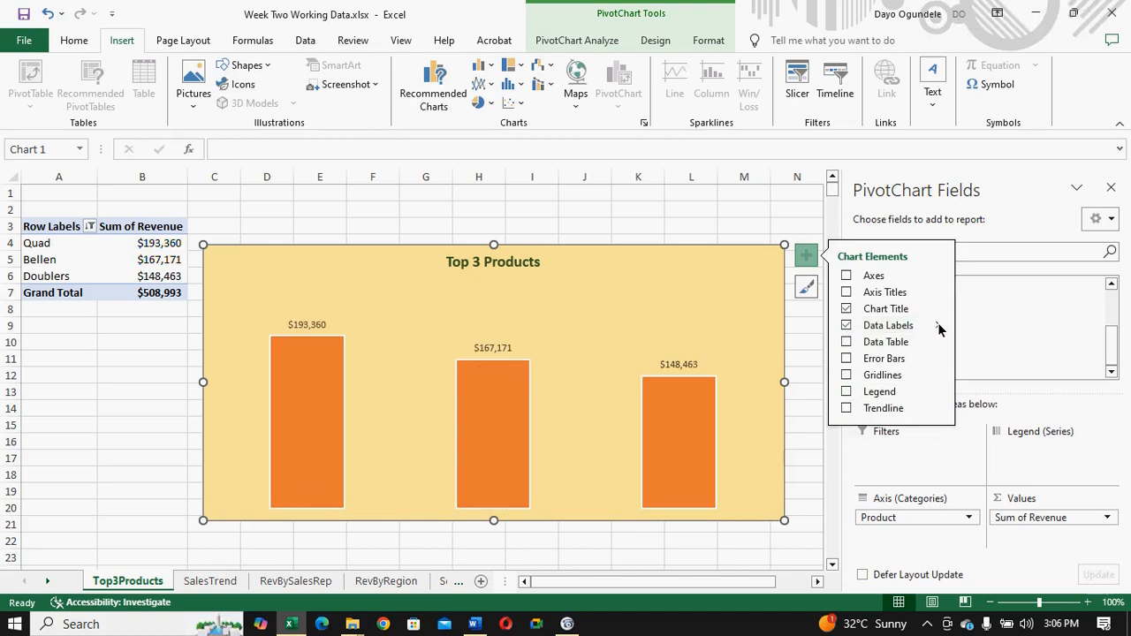
pyautogui.click(938, 329)
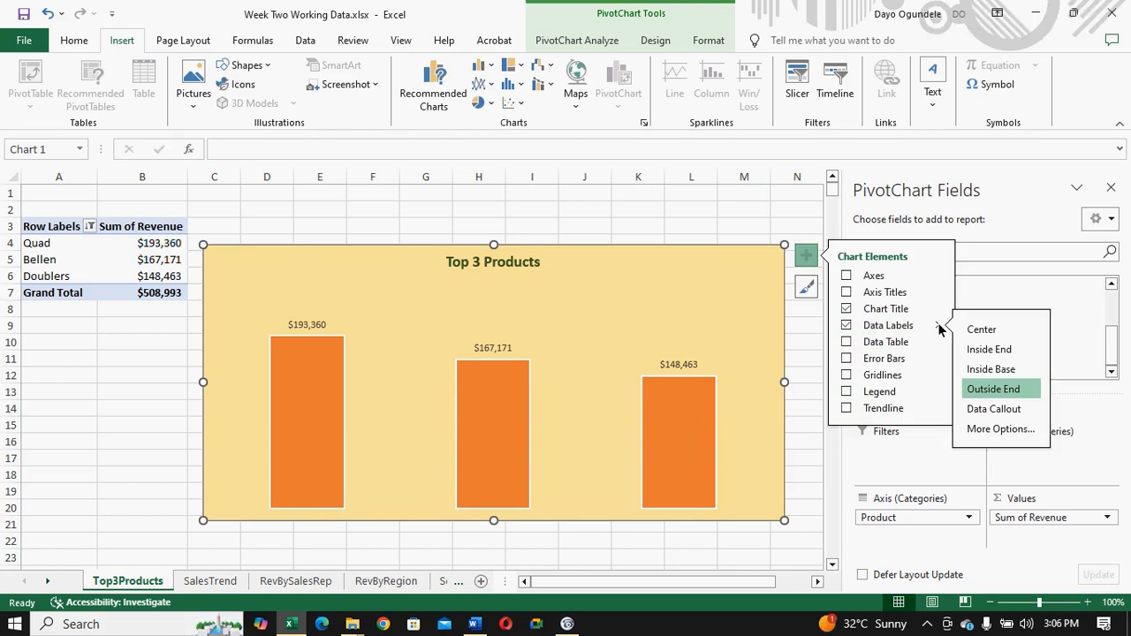
pyautogui.click(975, 352)
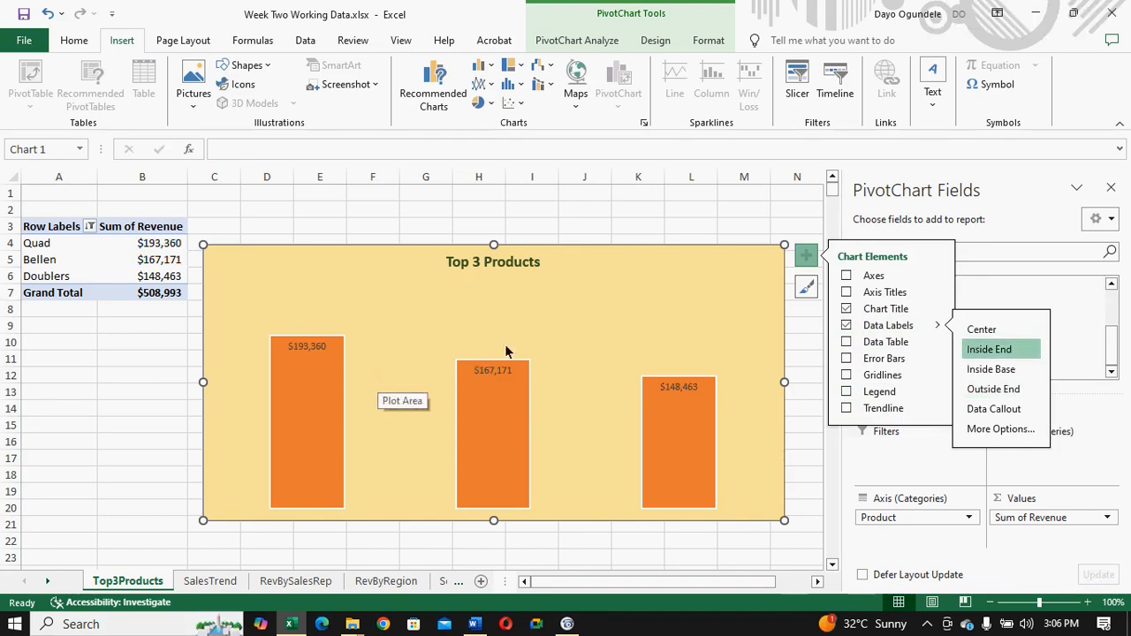
# - Format the Top 3 Products data labels in dark blue 12 pt text, using the SalesTrend chart's labels as reference
pyautogui.click(298, 349)
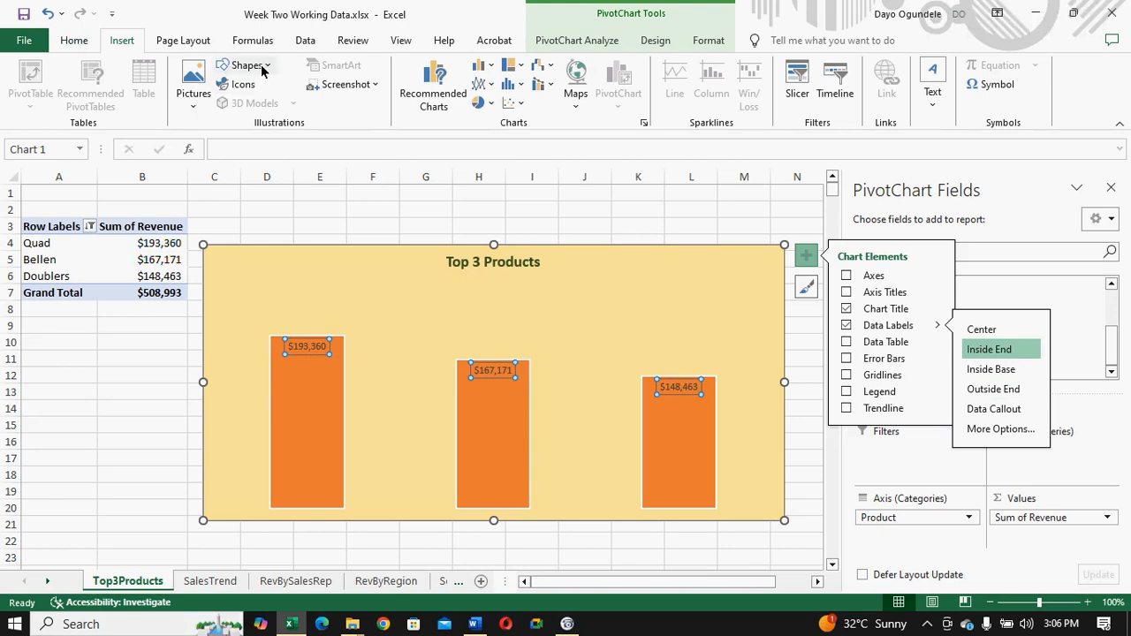
pyautogui.click(75, 40)
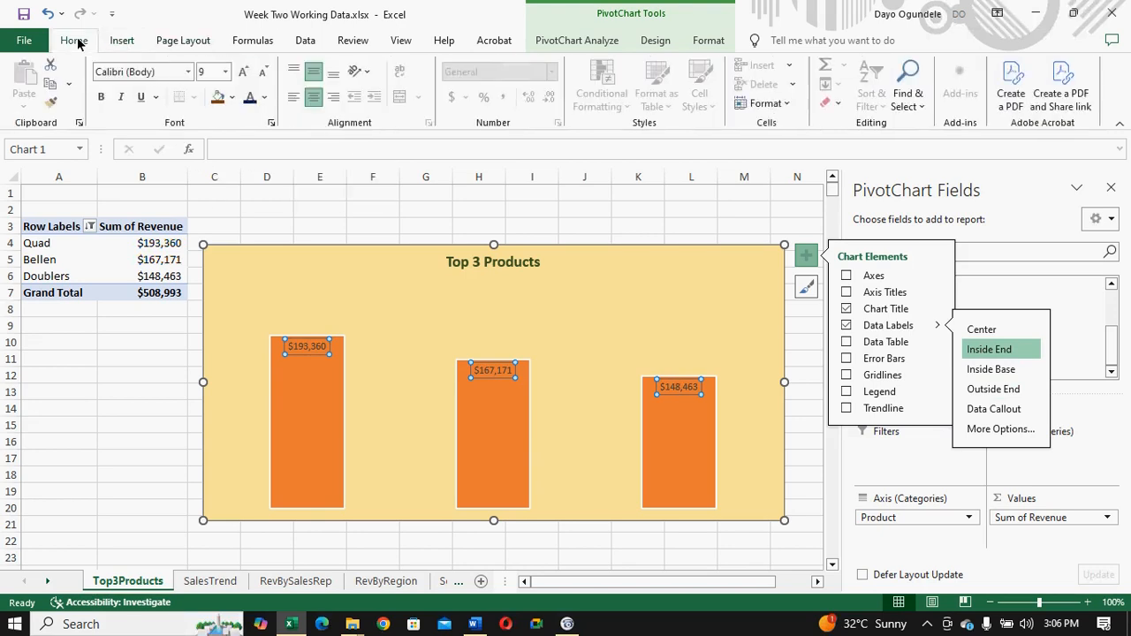
pyautogui.click(265, 98)
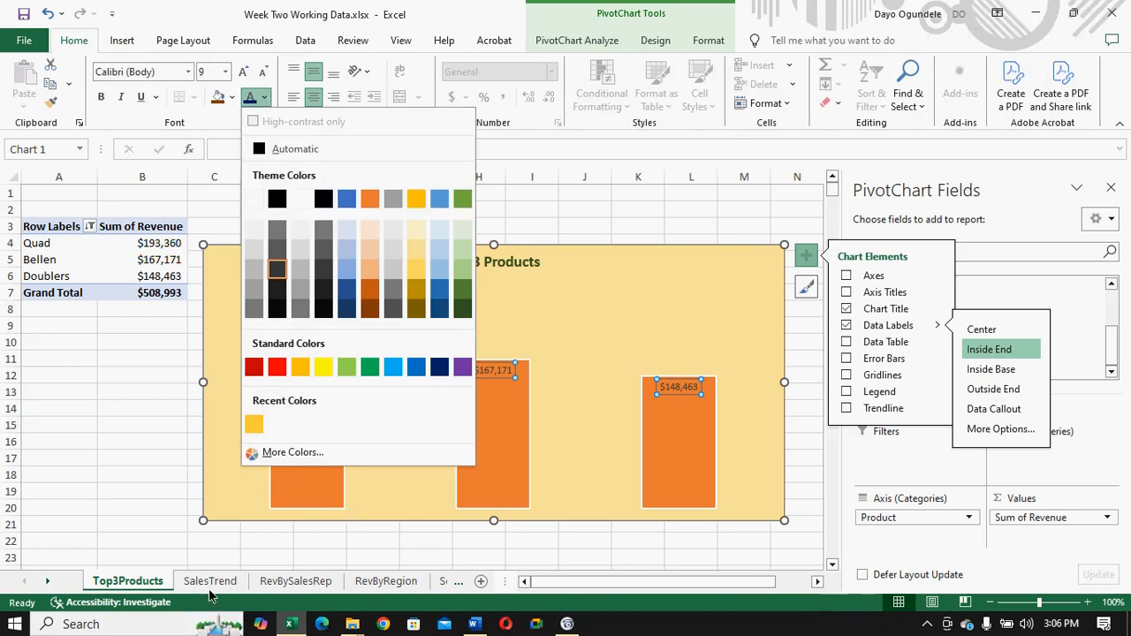
pyautogui.click(100, 451)
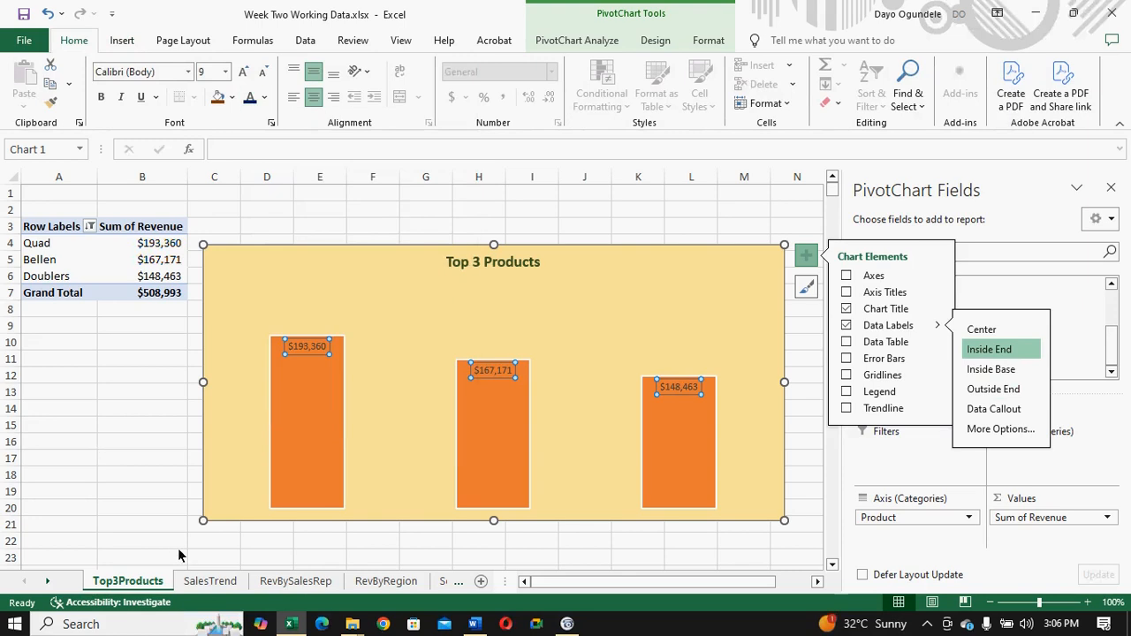
pyautogui.click(204, 582)
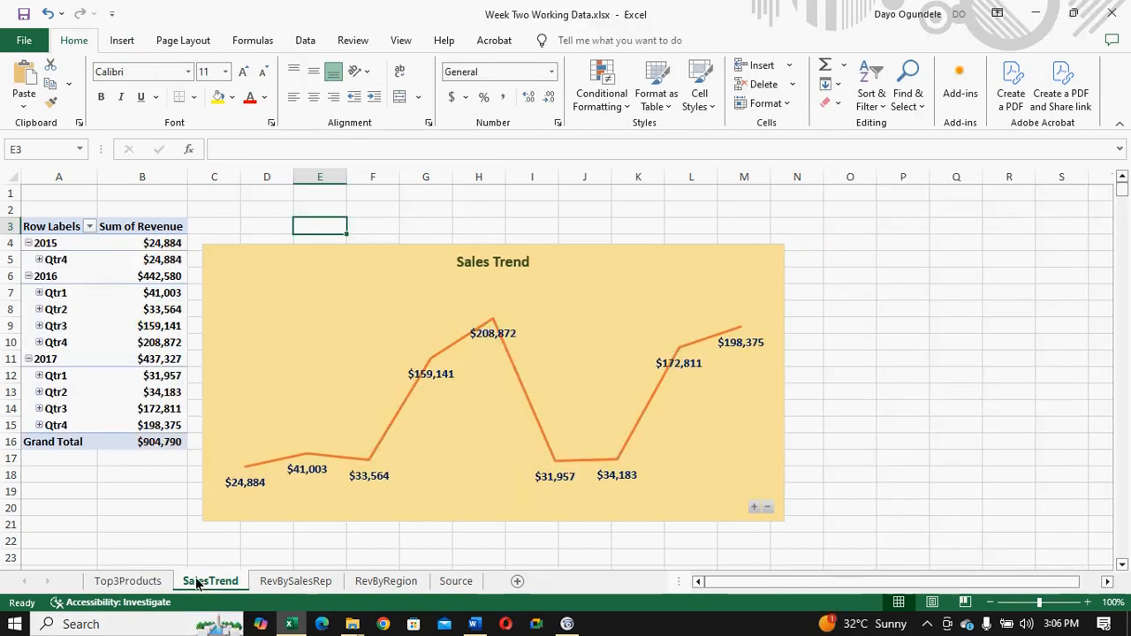
pyautogui.click(144, 583)
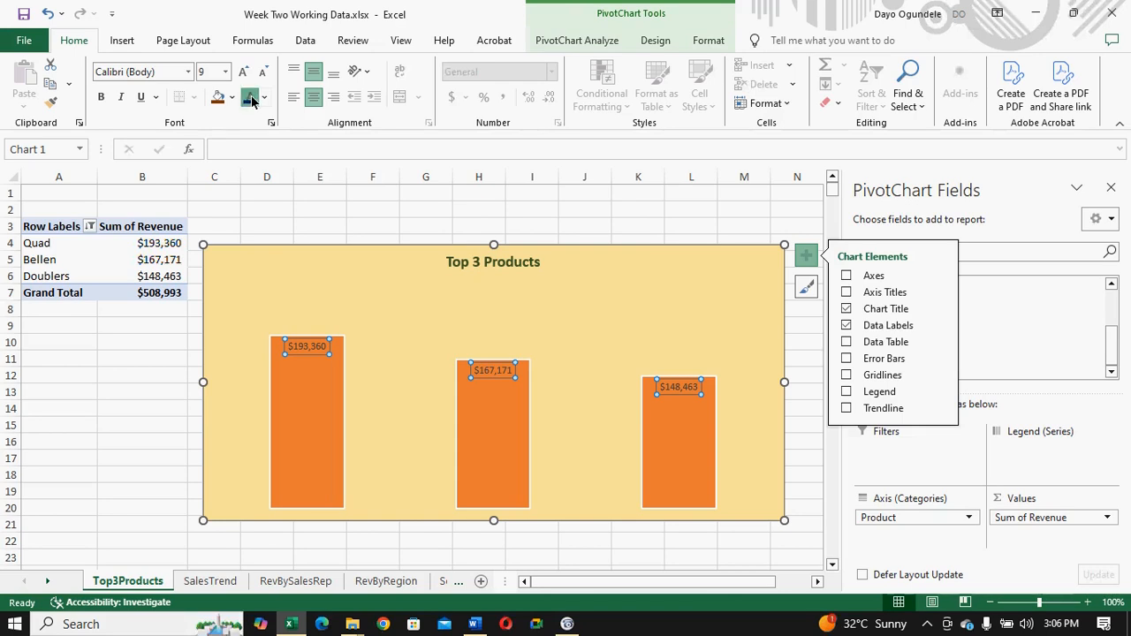
pyautogui.click(226, 71)
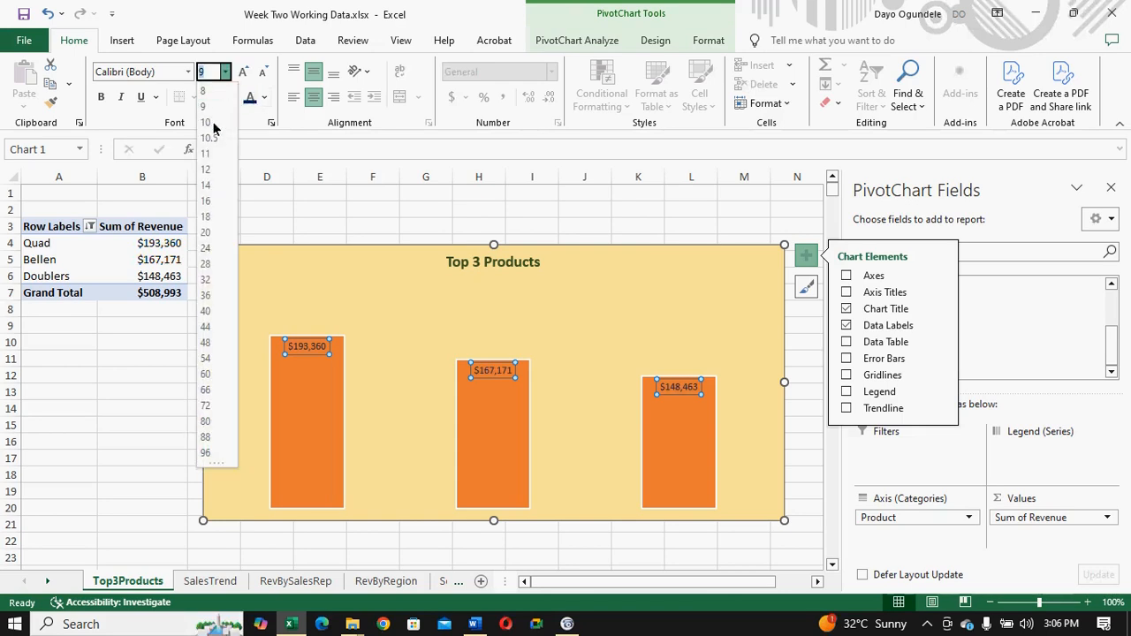
pyautogui.click(207, 174)
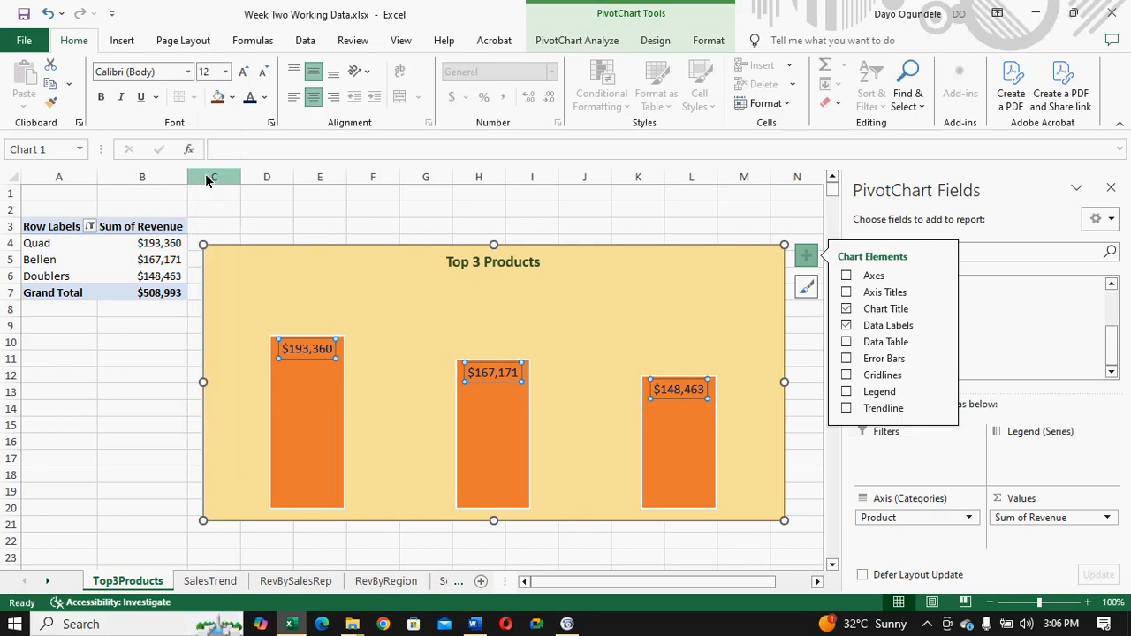
# - Make the data labels of the Quad, Bellen and Doublers columns bold
pyautogui.click(304, 351)
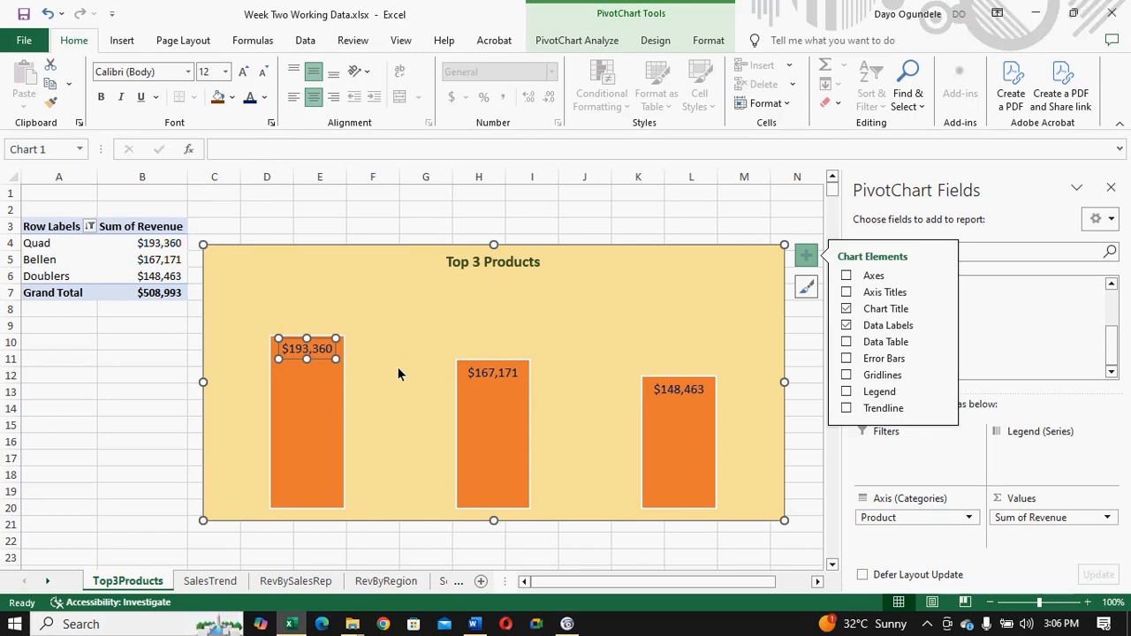
pyautogui.hotkey('ctrl', 'b')
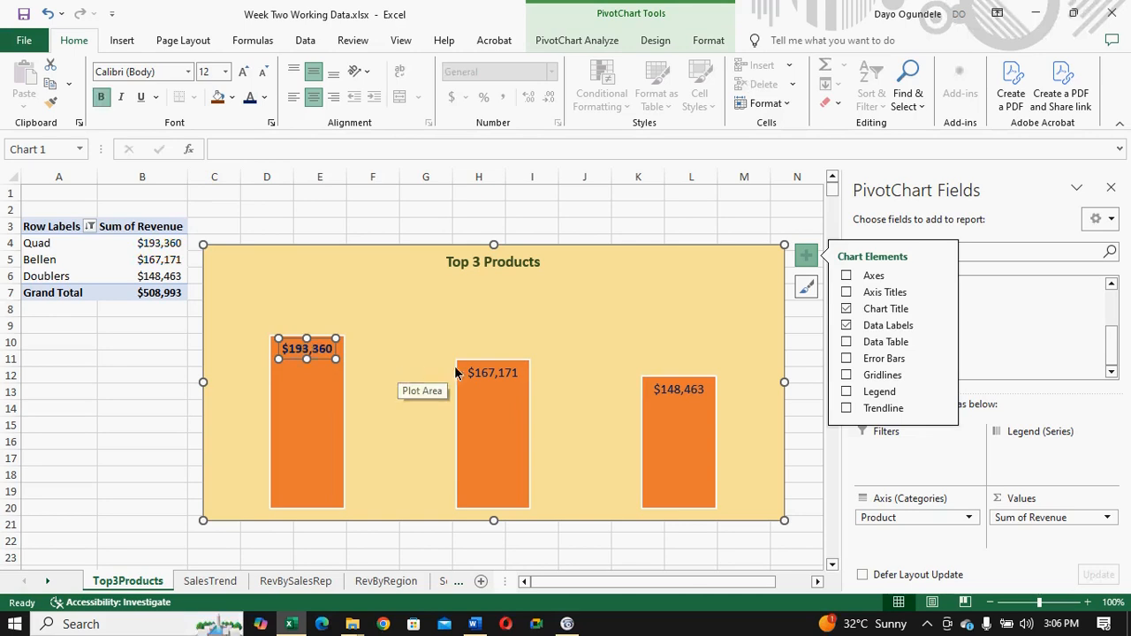
pyautogui.click(483, 375)
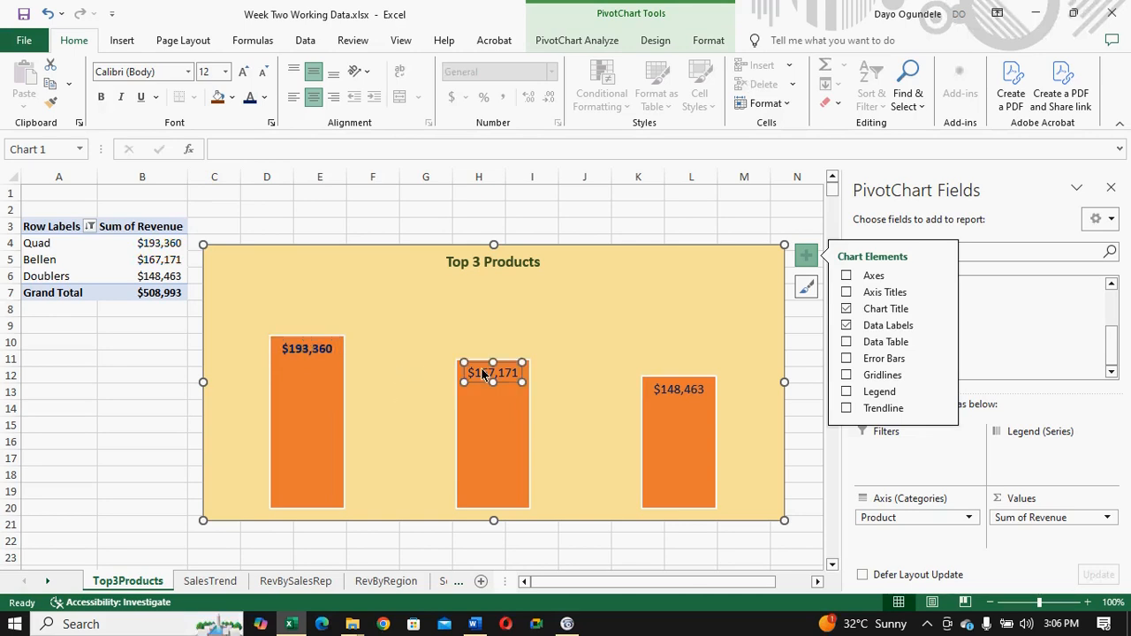
pyautogui.hotkey('ctrl', 'b')
pyautogui.click(693, 393)
pyautogui.hotkey('ctrl', 'b')
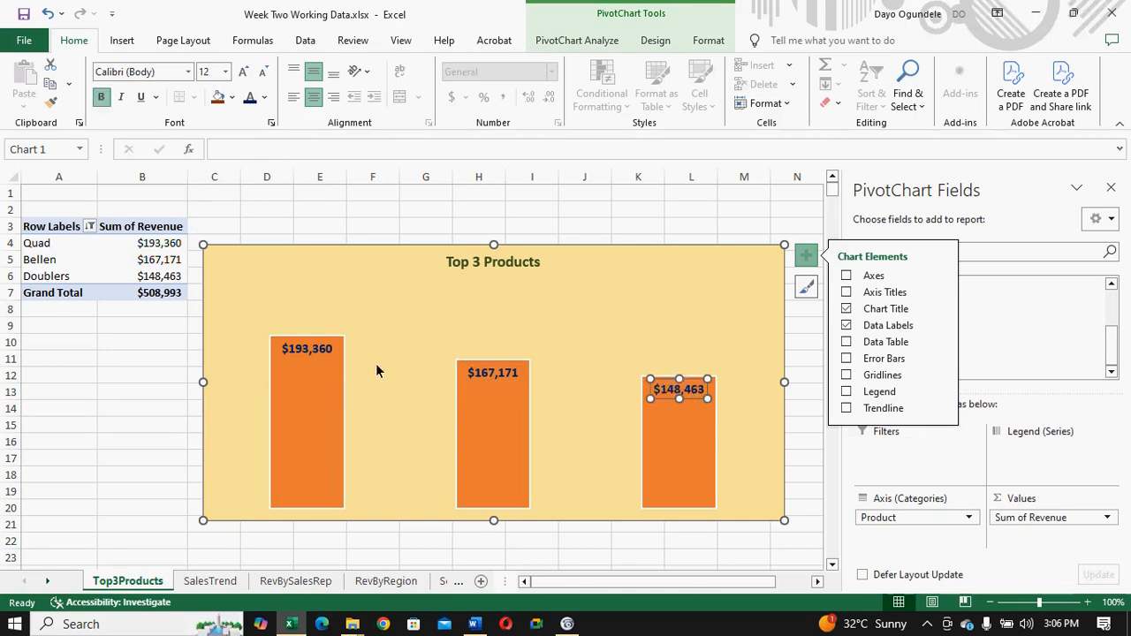
# - Fill all three chart columns with the darkest orange theme shade, a dark brown
pyautogui.click(306, 439)
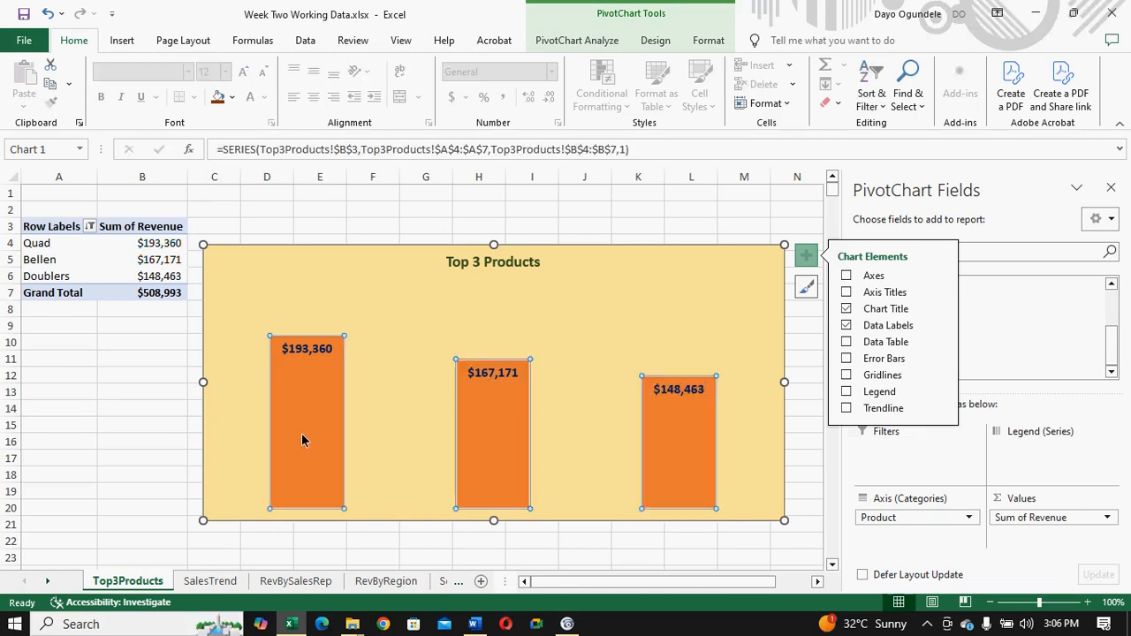
pyautogui.click(232, 97)
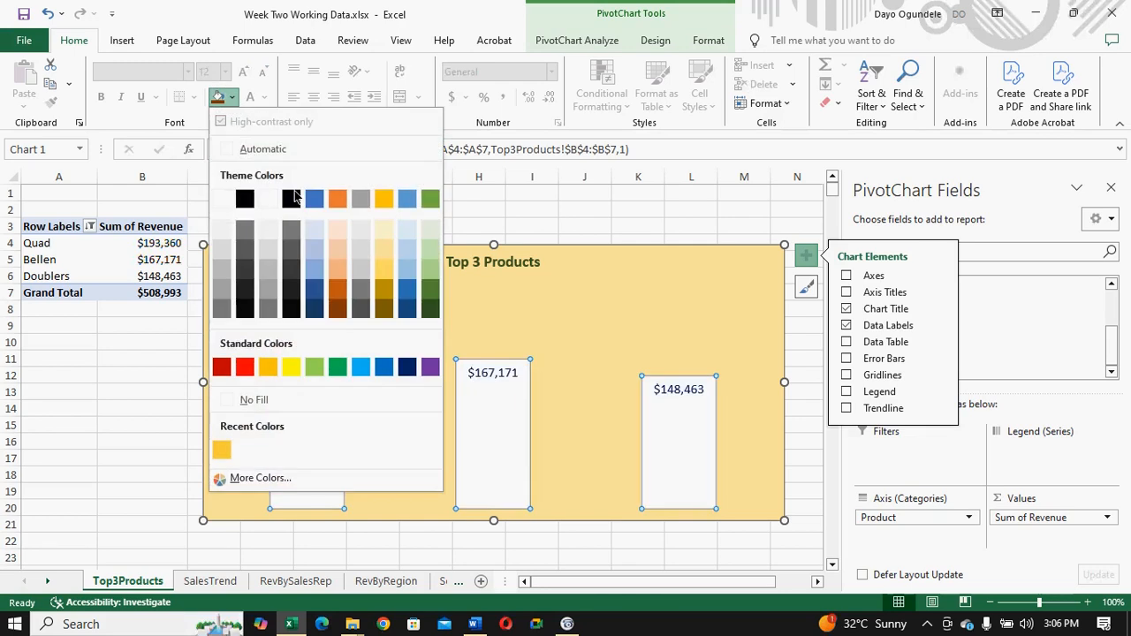
pyautogui.click(337, 311)
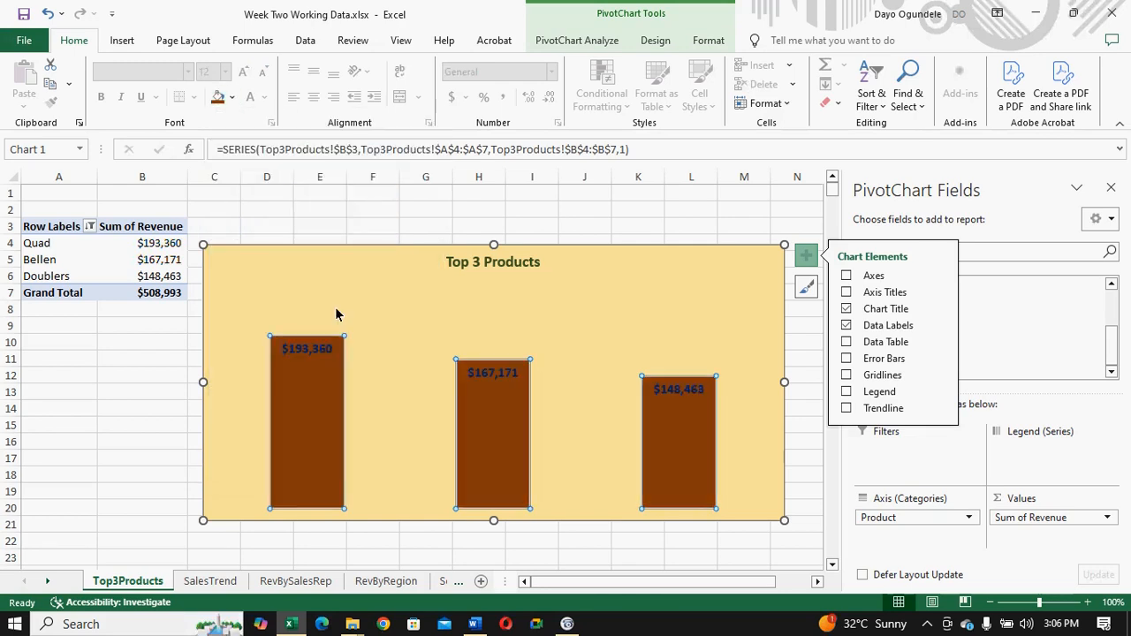
# - Fill only the Bellen column with the Darker 25% orange theme shade, and close the PivotChart Fields list
pyautogui.doubleClick(477, 406)
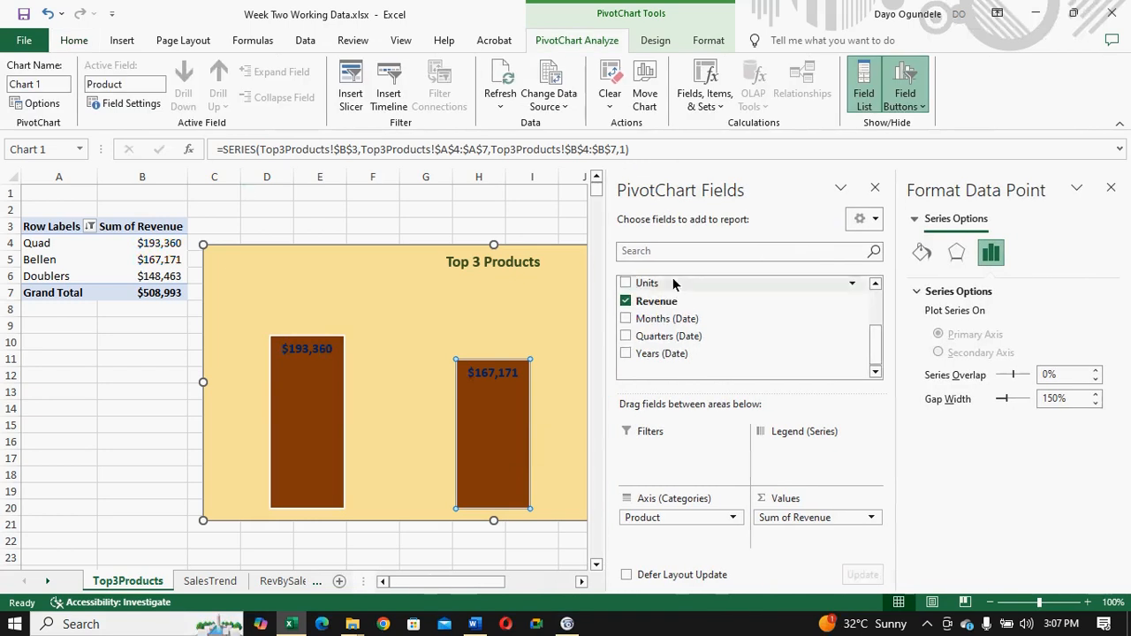
pyautogui.click(921, 254)
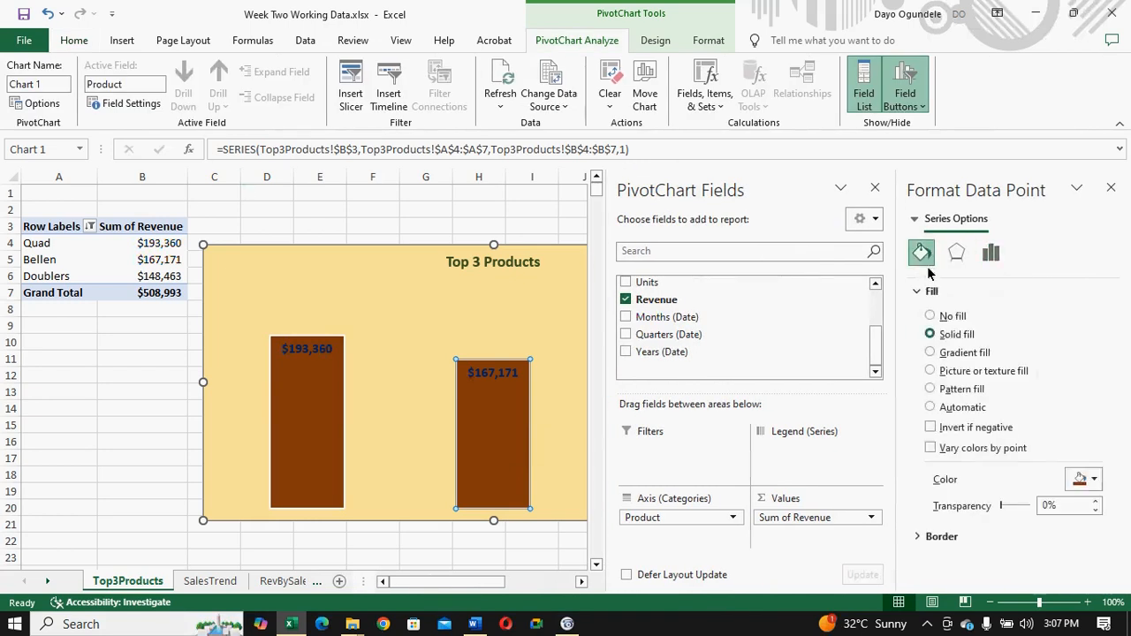
pyautogui.click(1093, 481)
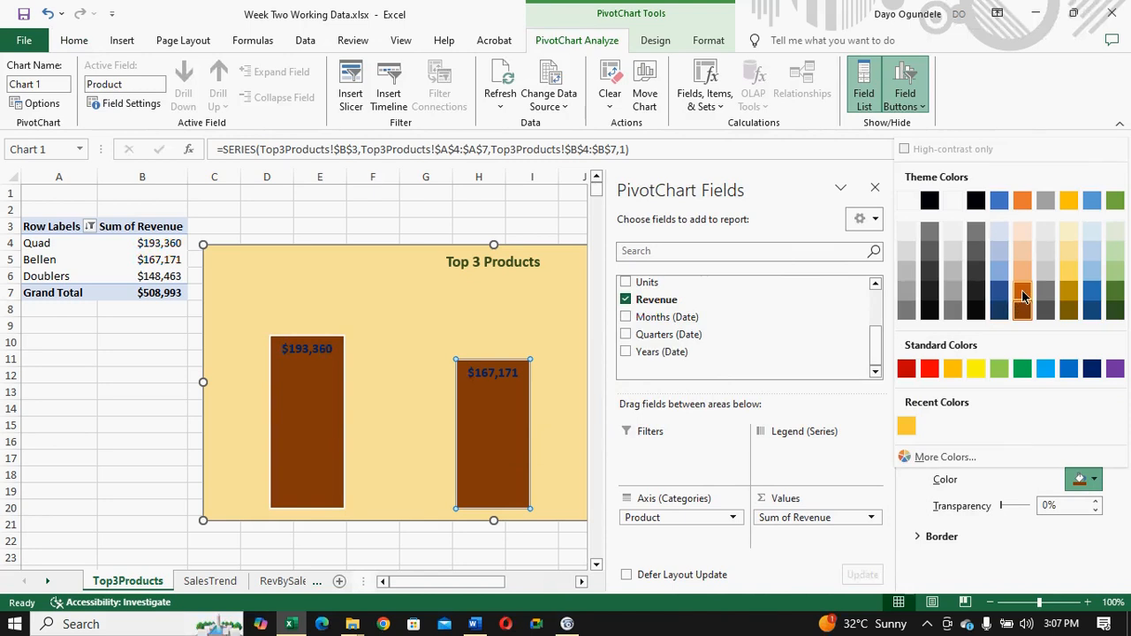
pyautogui.click(506, 309)
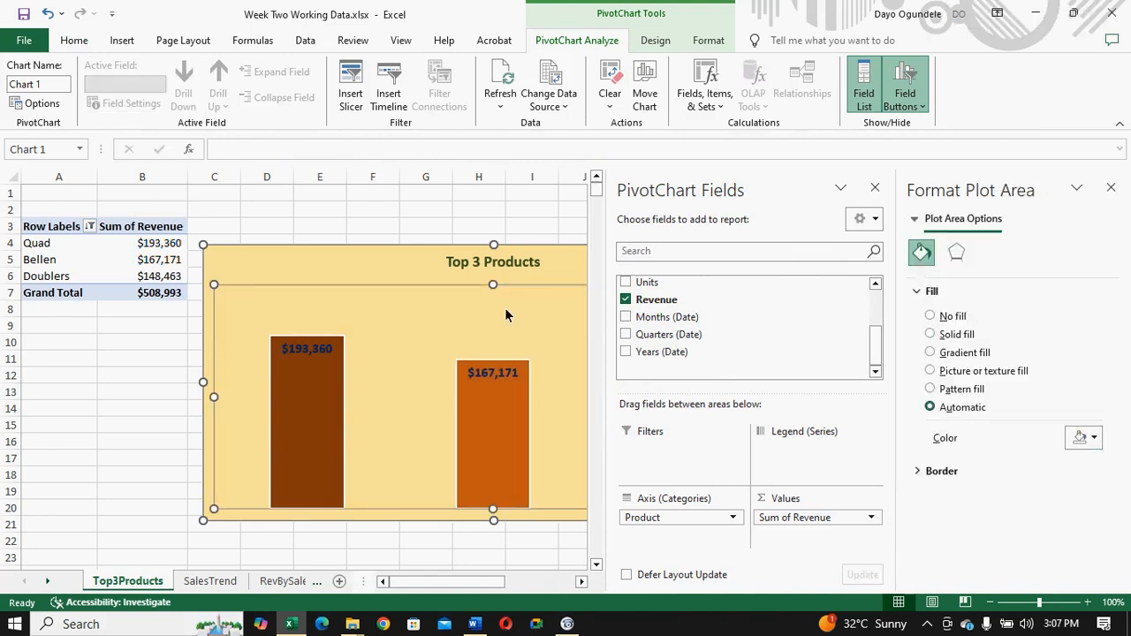
pyautogui.click(874, 192)
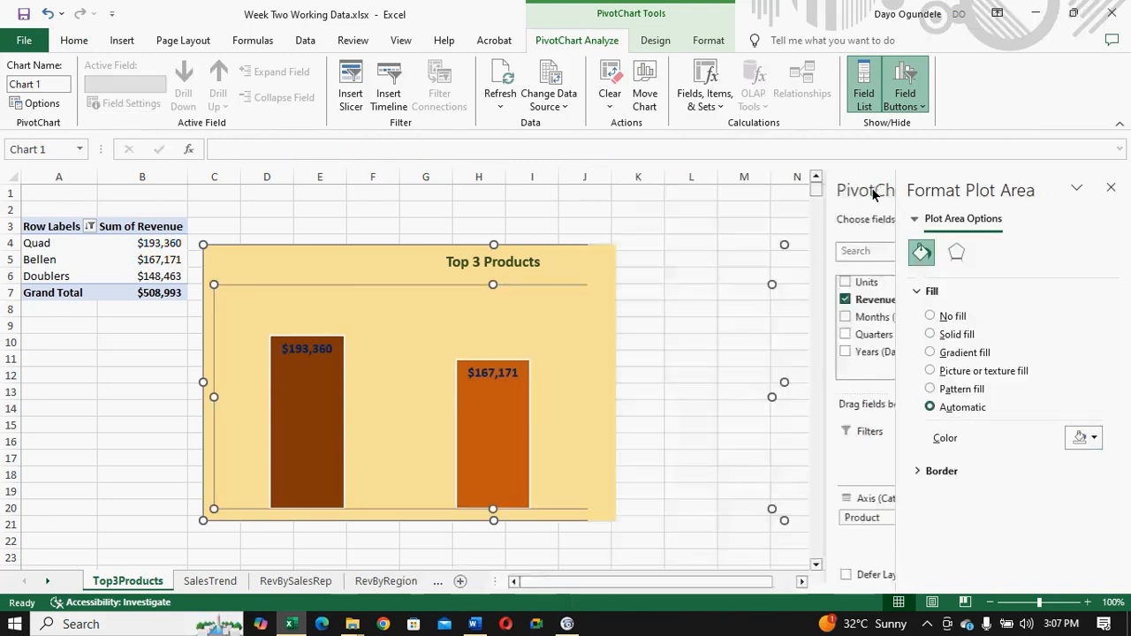
# - Fill only the Doublers column with the Lighter 40% orange theme shade
pyautogui.click(670, 408)
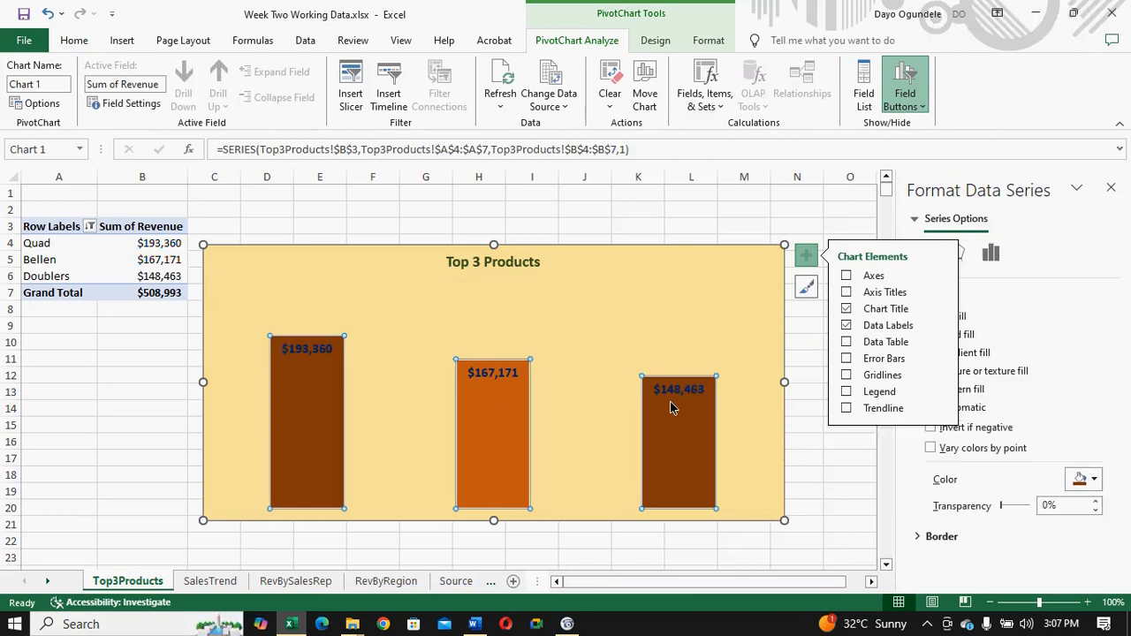
pyautogui.click(686, 432)
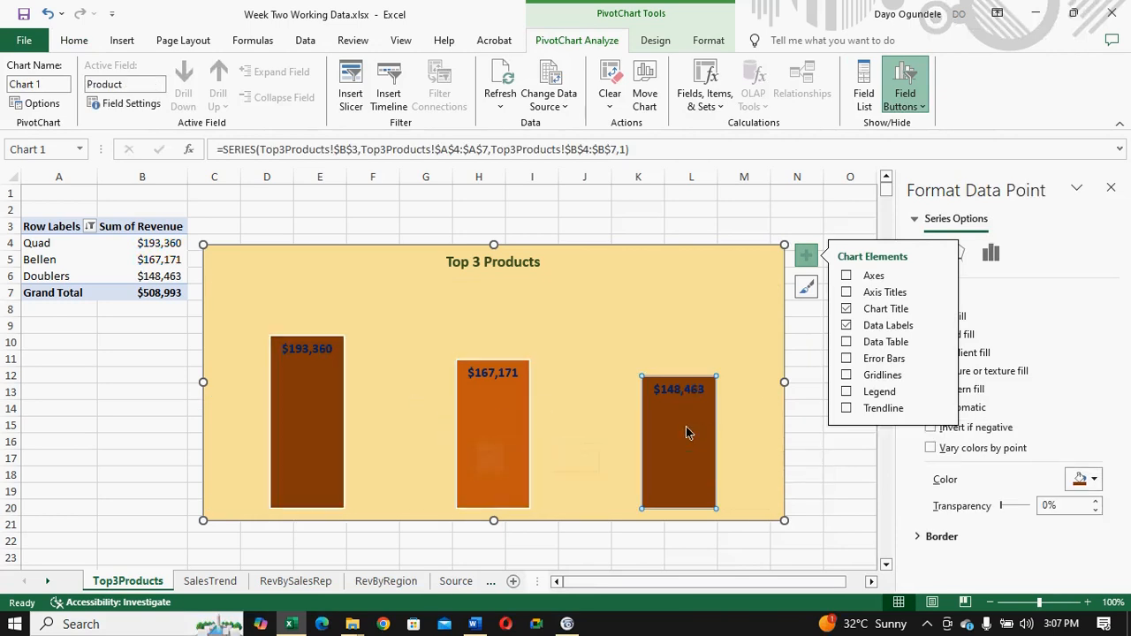
pyautogui.click(962, 259)
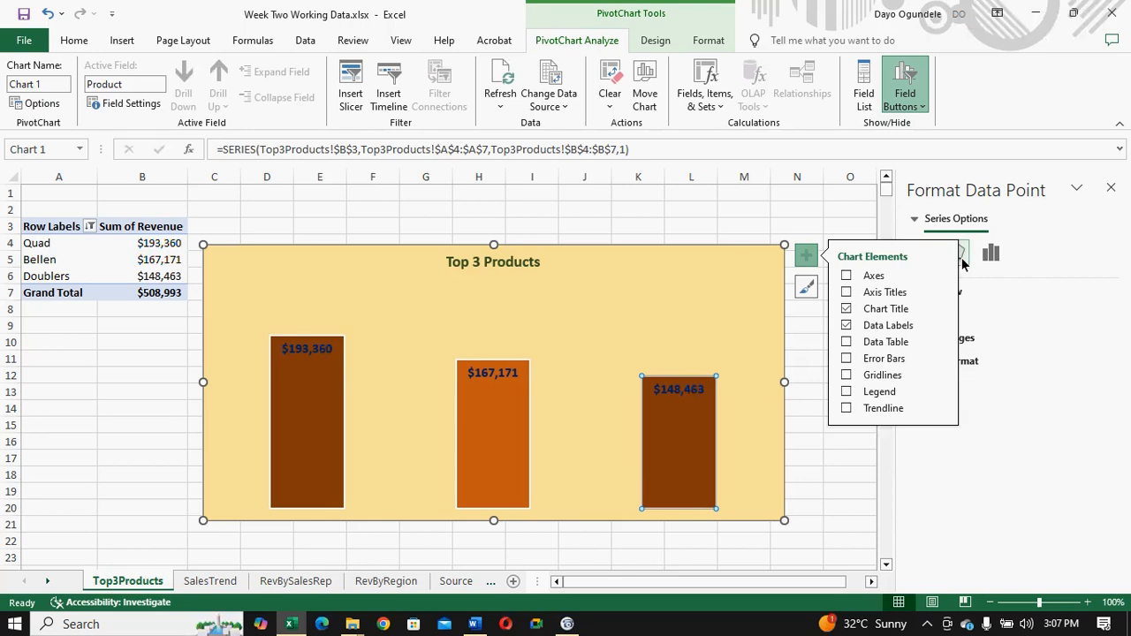
pyautogui.click(73, 44)
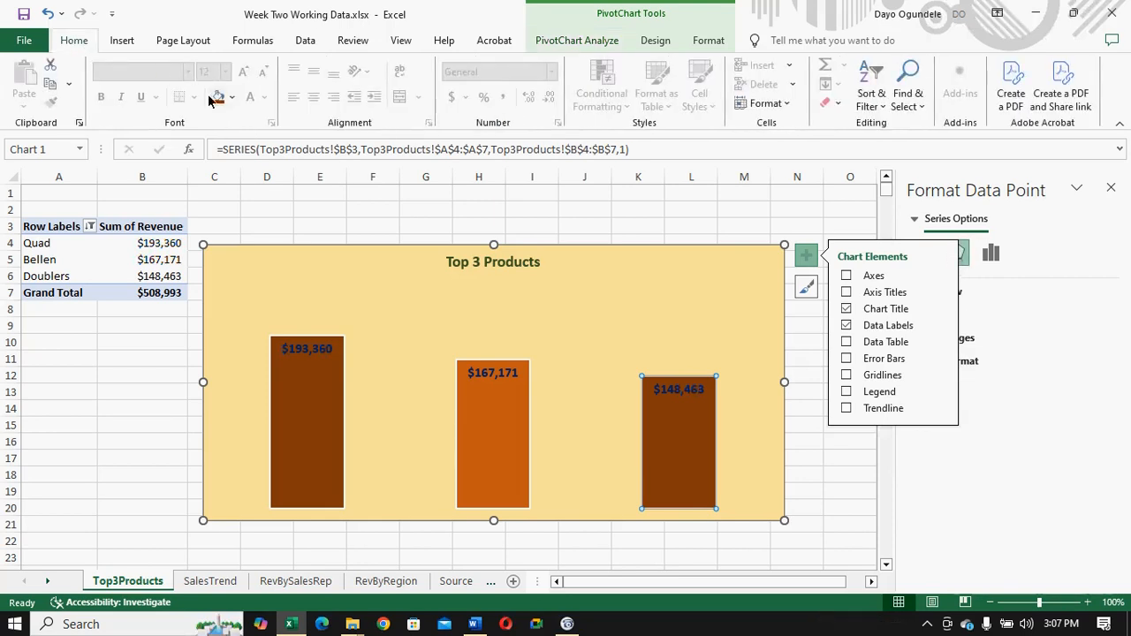
pyautogui.click(232, 97)
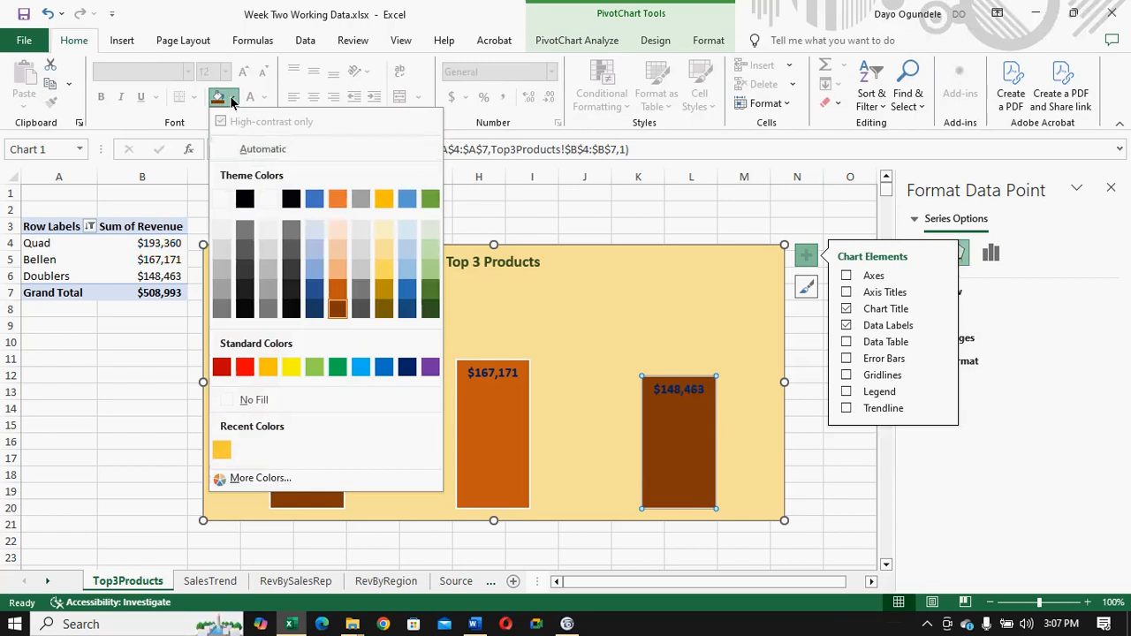
pyautogui.click(334, 271)
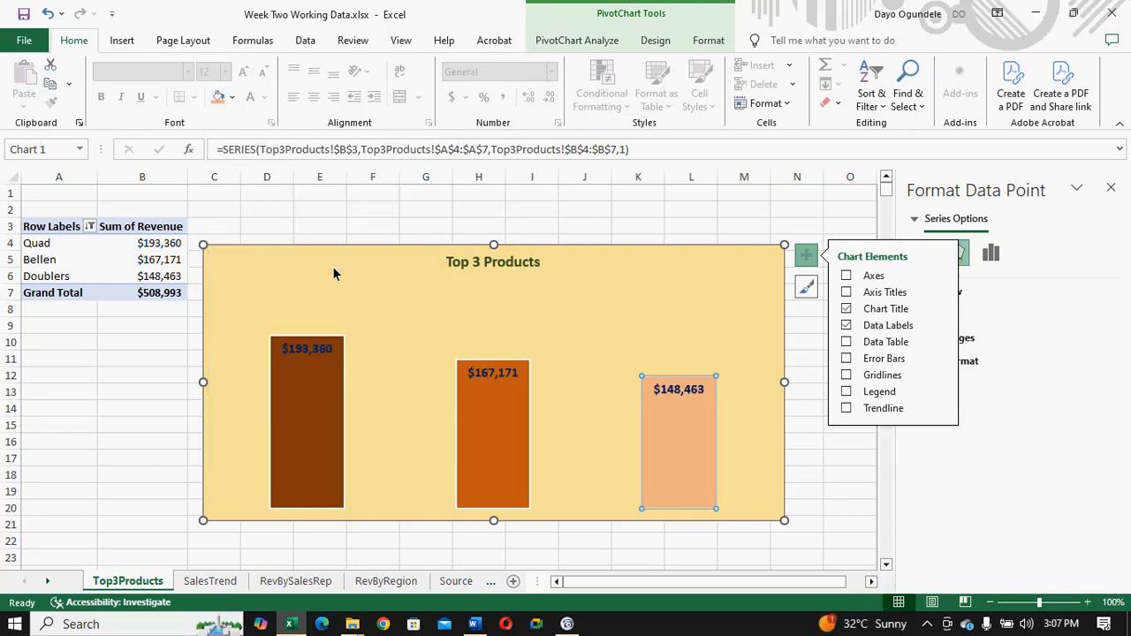
pyautogui.click(579, 325)
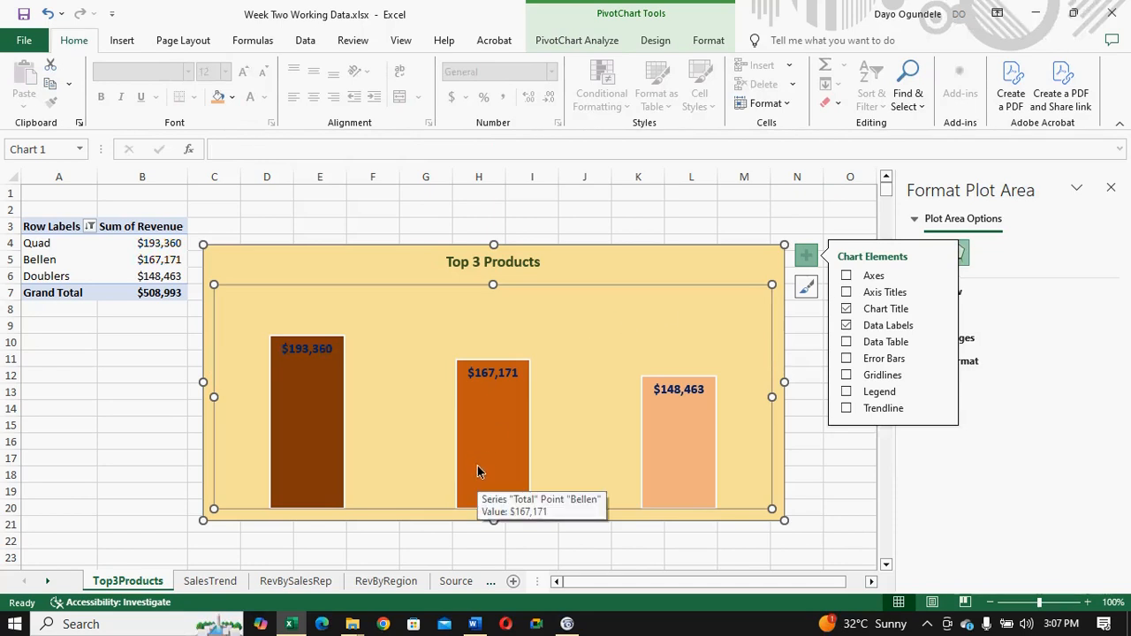
# - Try a data table on the Top 3 Products chart with and without legend keys, and remove it
pyautogui.click(845, 343)
pyautogui.click(846, 342)
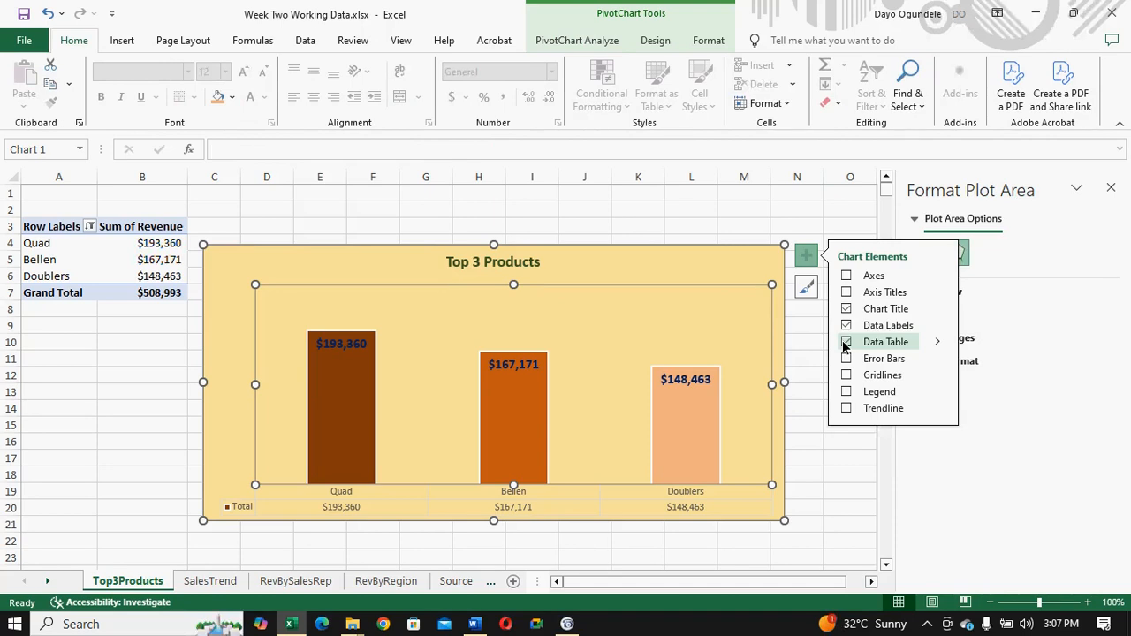
pyautogui.click(937, 343)
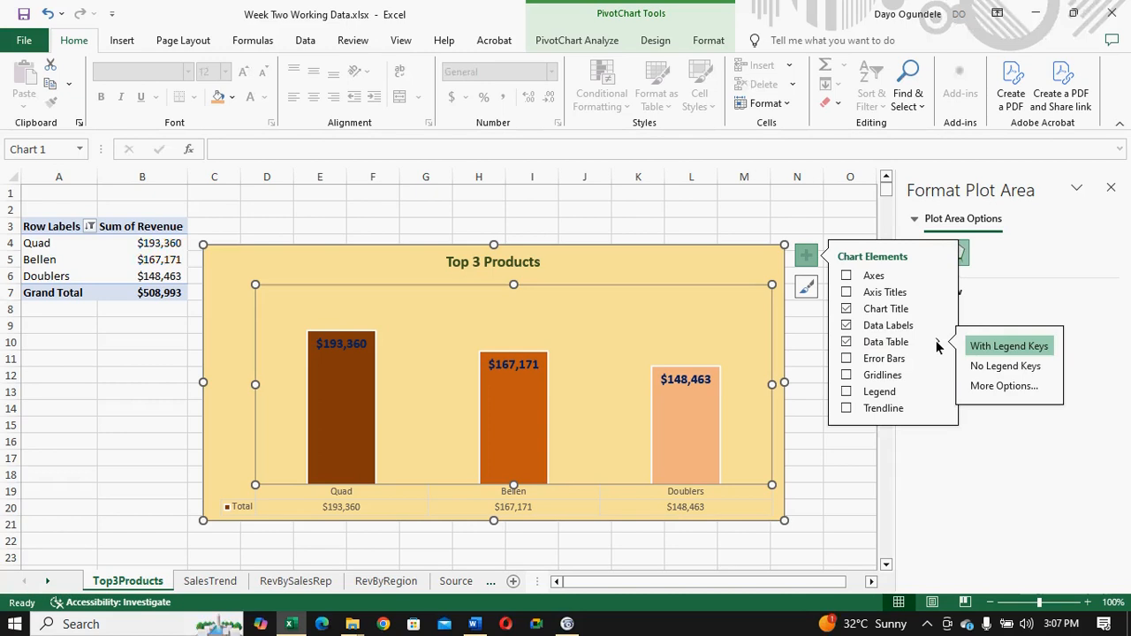
pyautogui.click(975, 367)
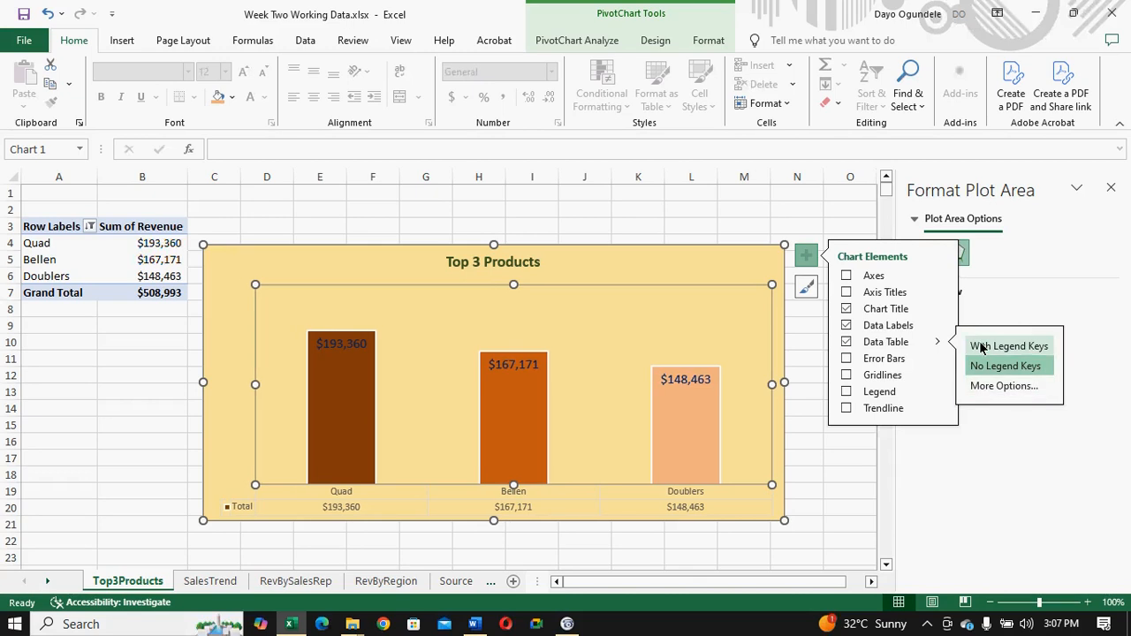
pyautogui.click(981, 348)
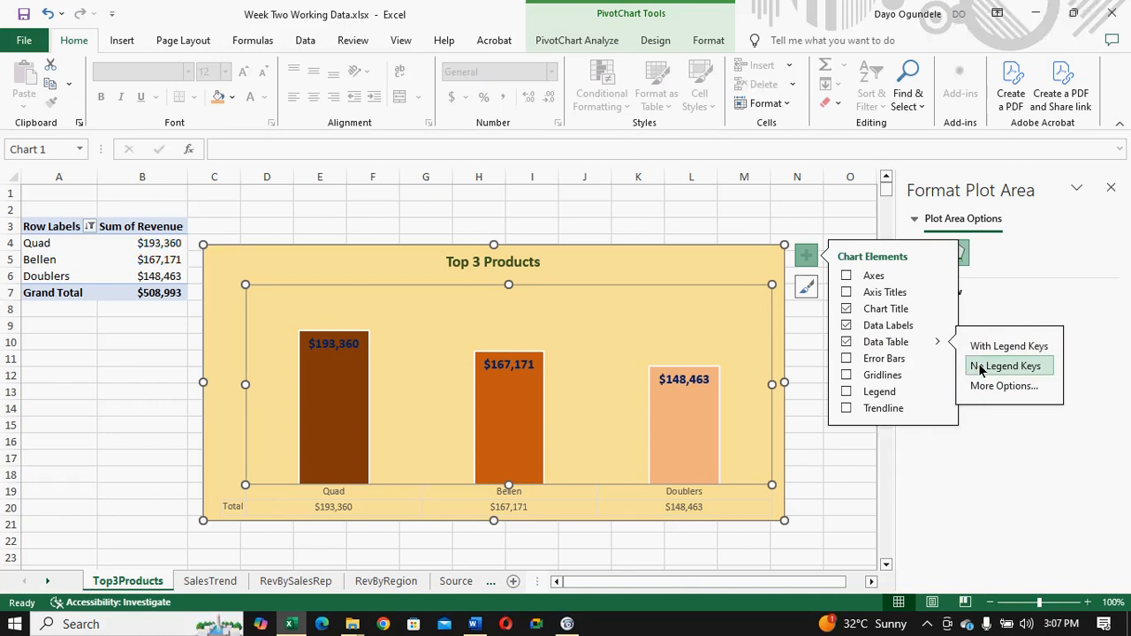
pyautogui.click(979, 366)
pyautogui.click(980, 387)
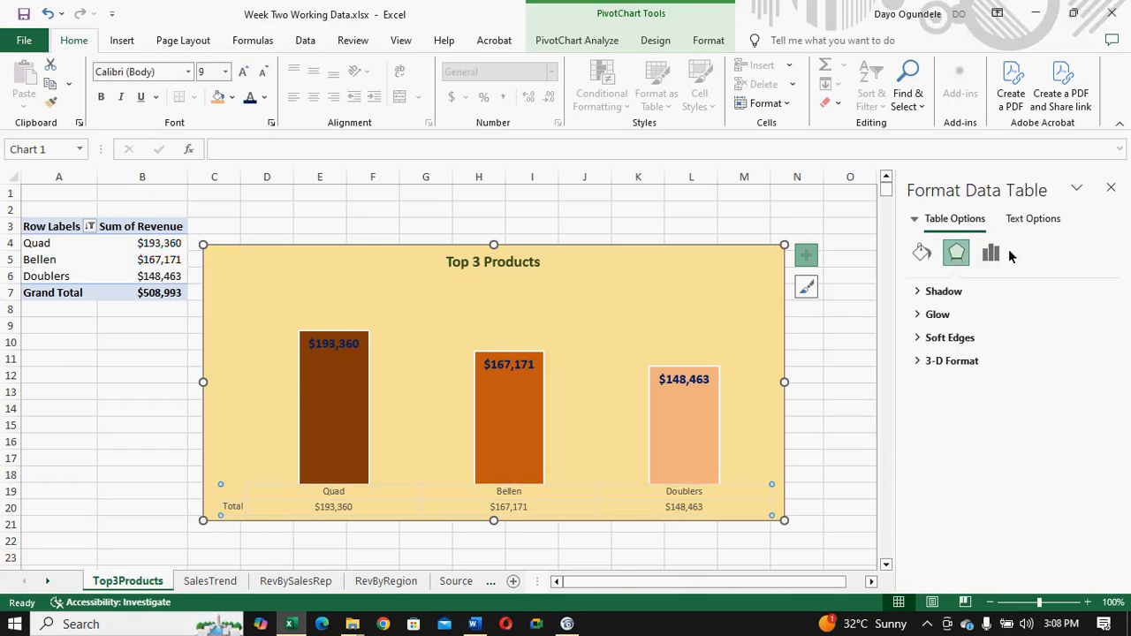
pyautogui.click(1023, 223)
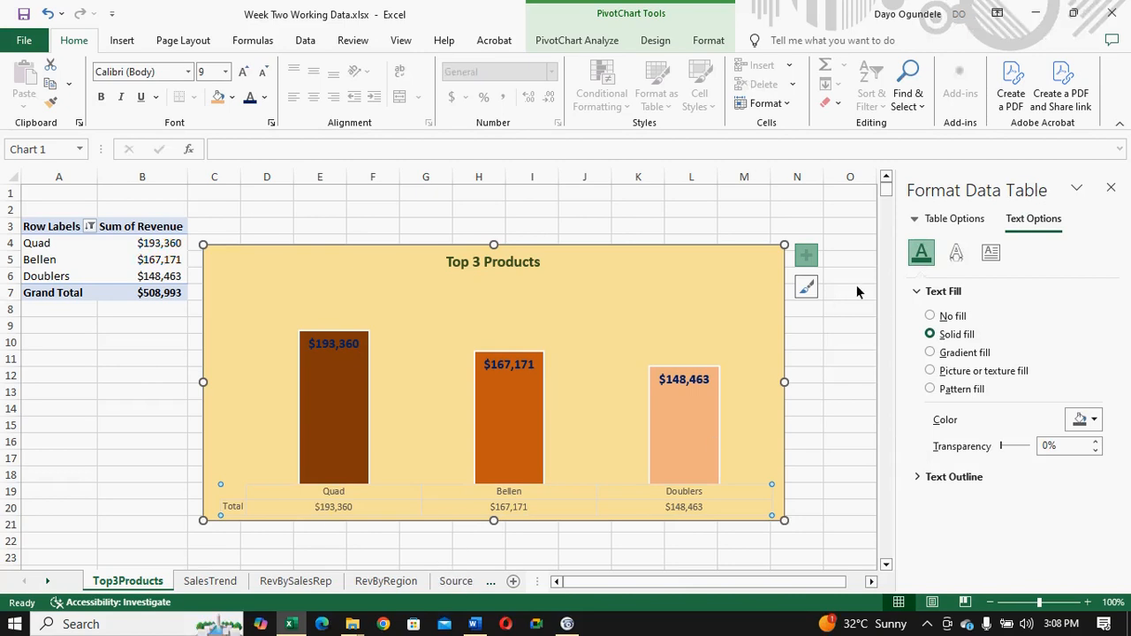
pyautogui.click(804, 256)
pyautogui.click(846, 342)
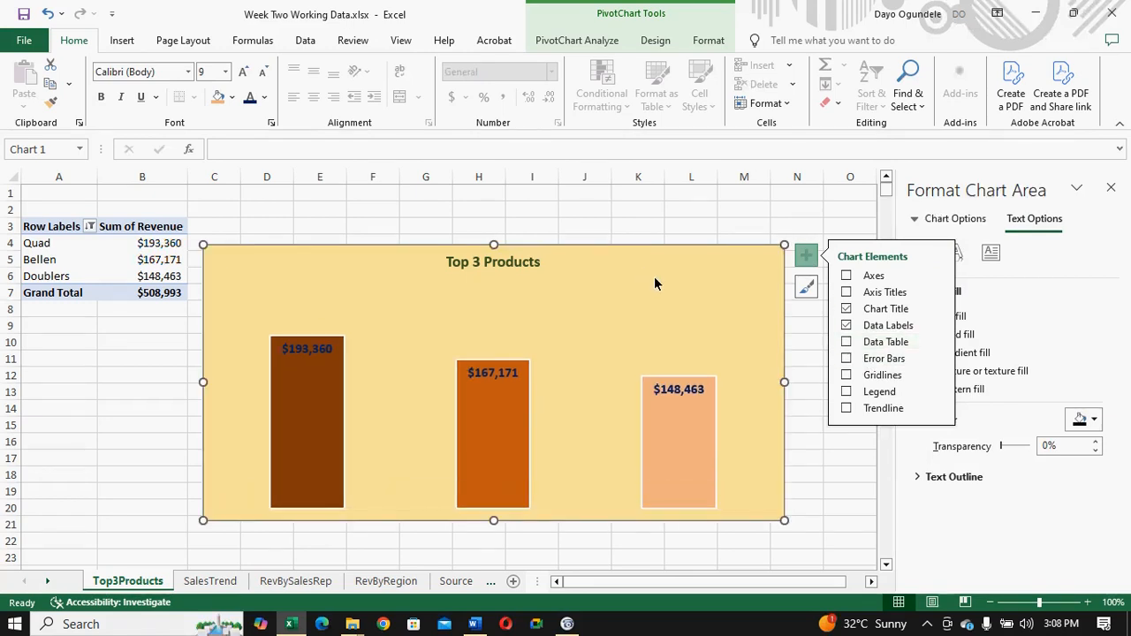
# - Reduce the gap width of the chart's column series to 137%
pyautogui.click(290, 434)
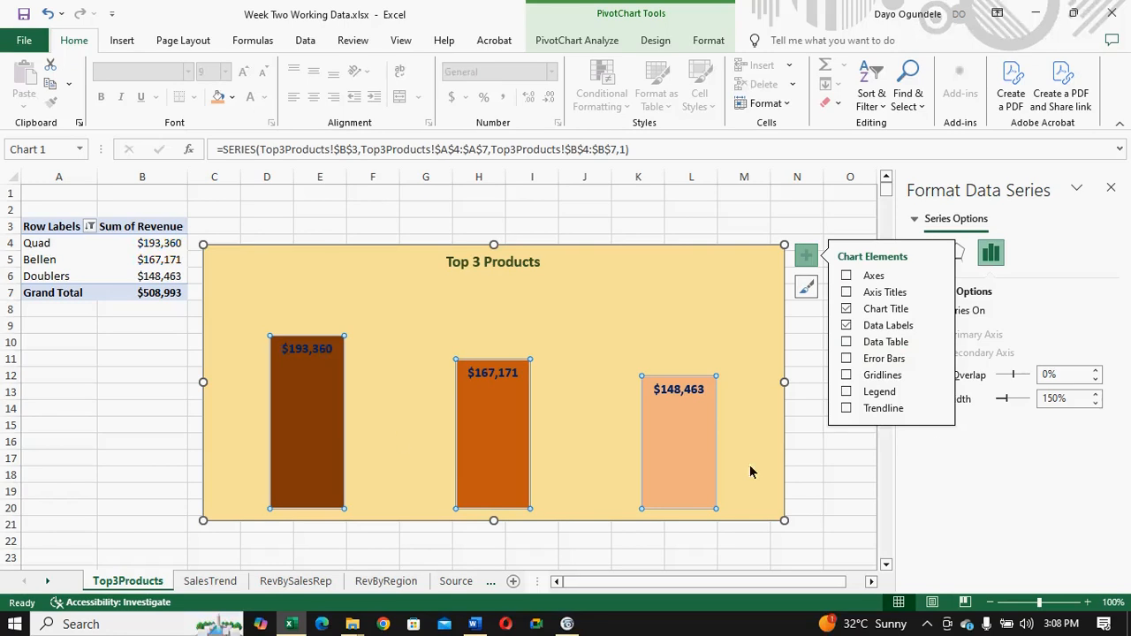
pyautogui.click(1094, 404)
pyautogui.click(1094, 403)
pyautogui.click(1094, 404)
pyautogui.click(1094, 403)
pyautogui.click(1093, 404)
pyautogui.click(1094, 404)
pyautogui.click(1094, 404)
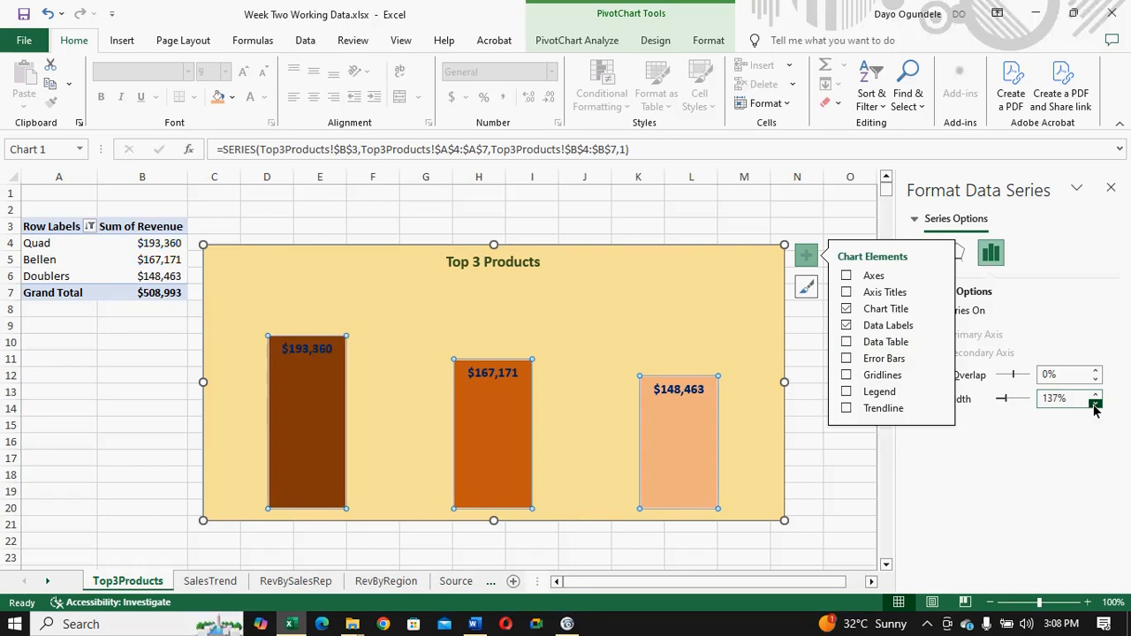
# - Narrow the chart from both sides to span about worksheet columns D to K, and set its data labels to 11 pt
pyautogui.moveTo(786, 381); pyautogui.dragTo(647, 380)
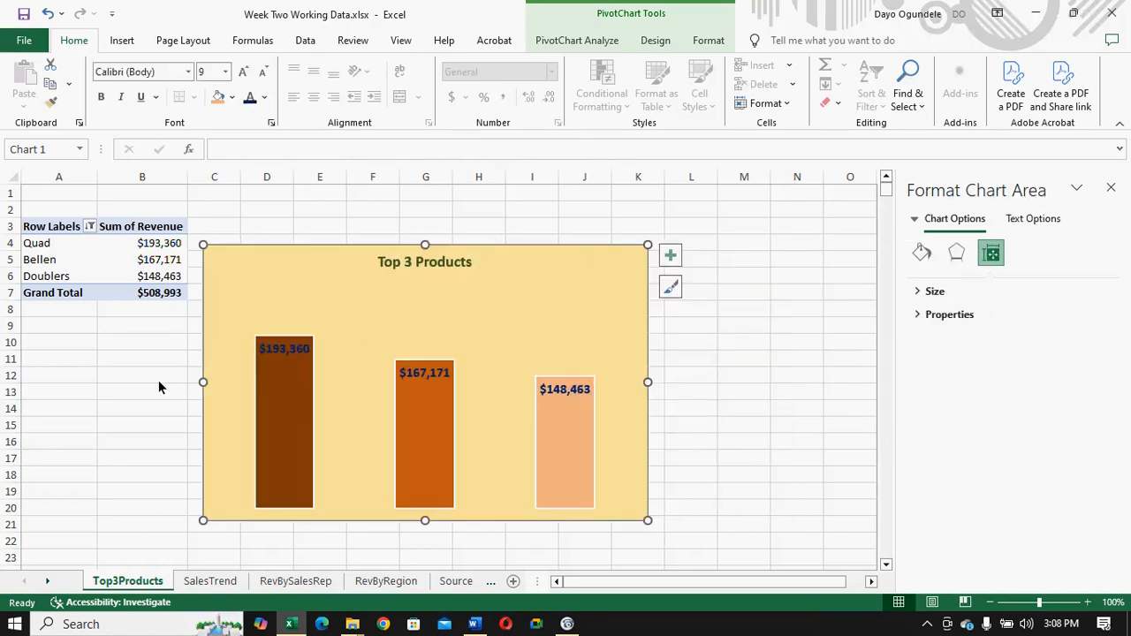
pyautogui.moveTo(202, 382); pyautogui.dragTo(237, 380)
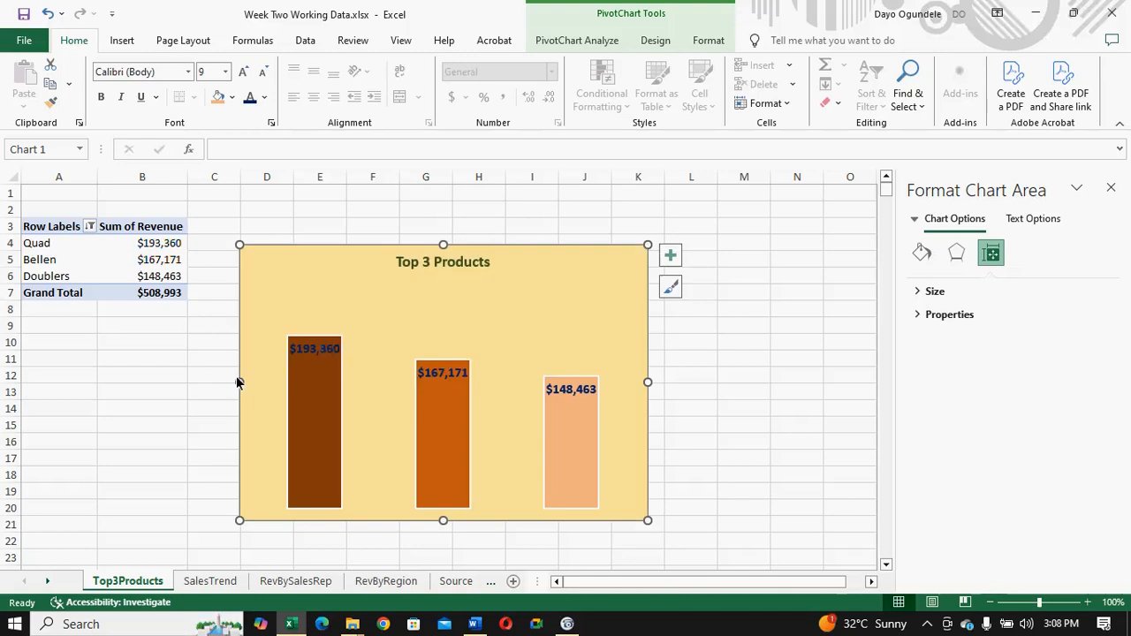
pyautogui.click(329, 350)
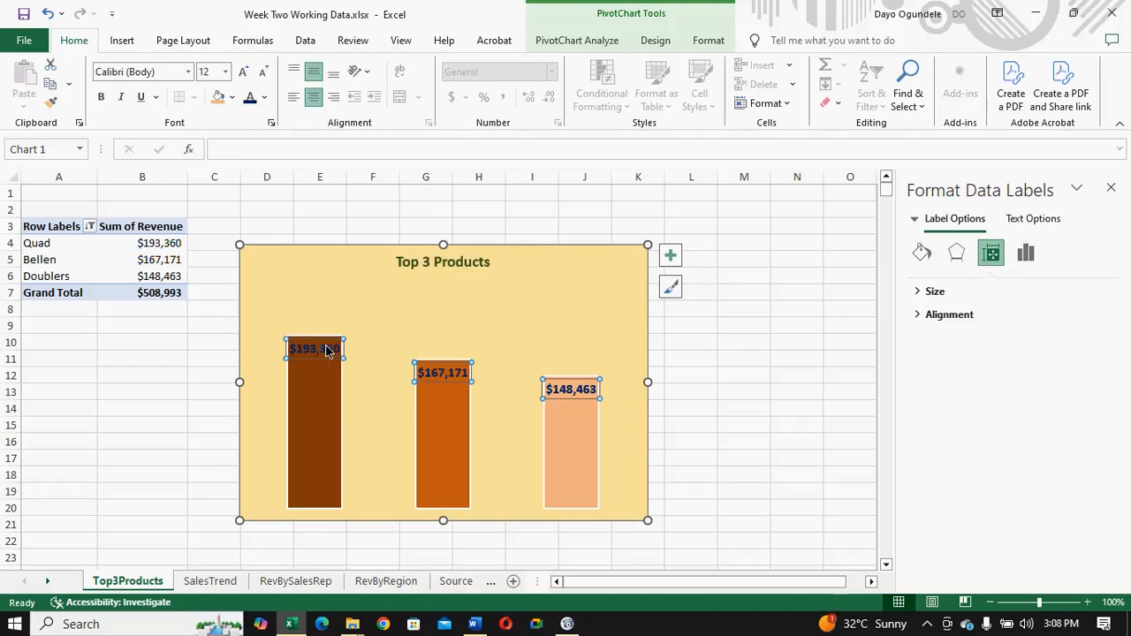
pyautogui.click(226, 75)
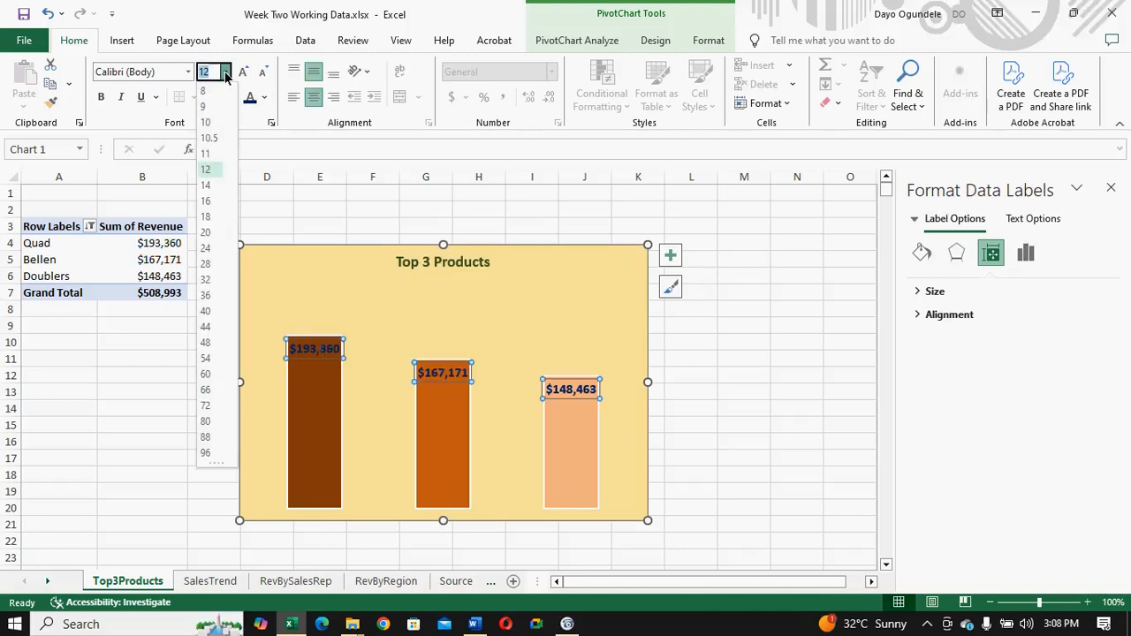
pyautogui.click(209, 159)
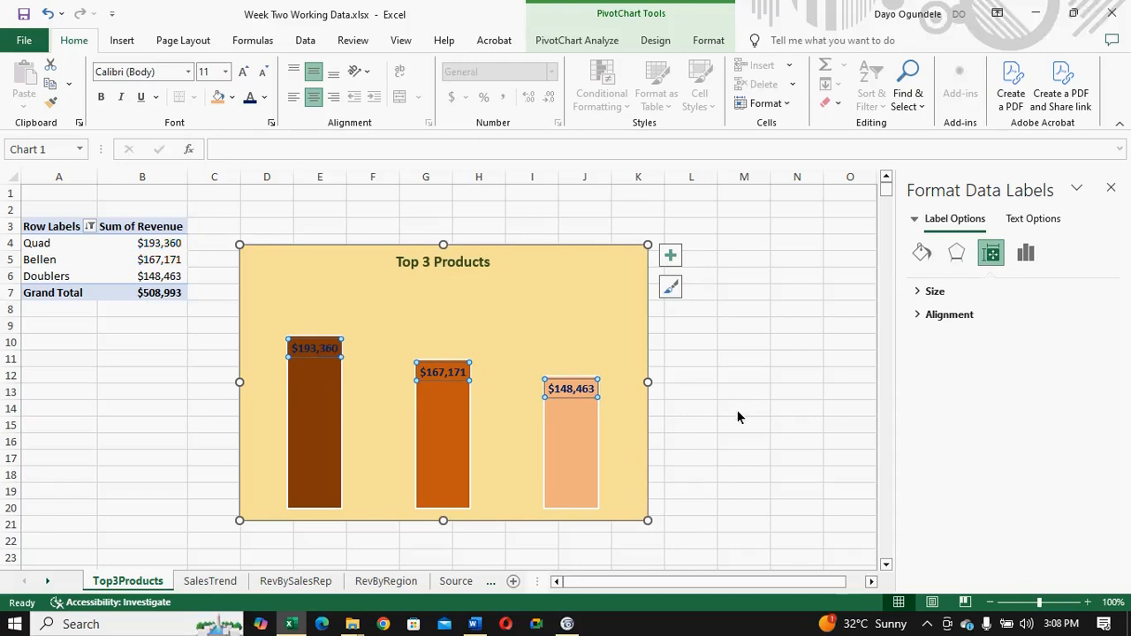
# - Set the gap width of the Top 3 Products column series to 100% and deselect the chart
pyautogui.click(436, 454)
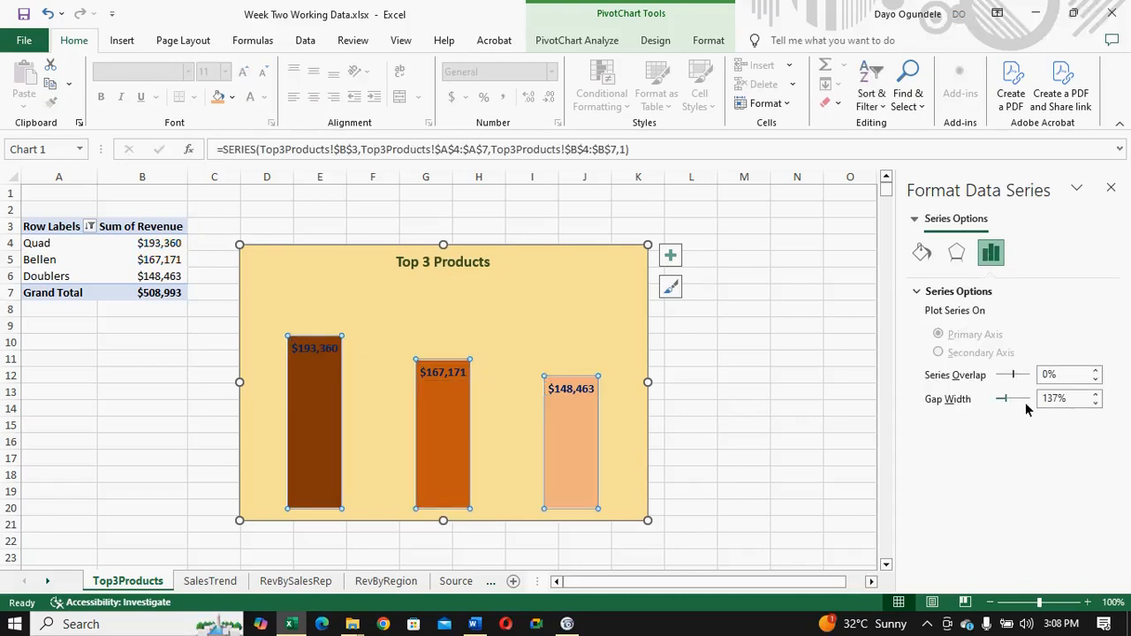
pyautogui.click(1051, 405)
pyautogui.press('BackSpace')
pyautogui.press('BackSpace')
pyautogui.press('BackSpace')
pyautogui.write('100')
pyautogui.press('Return')
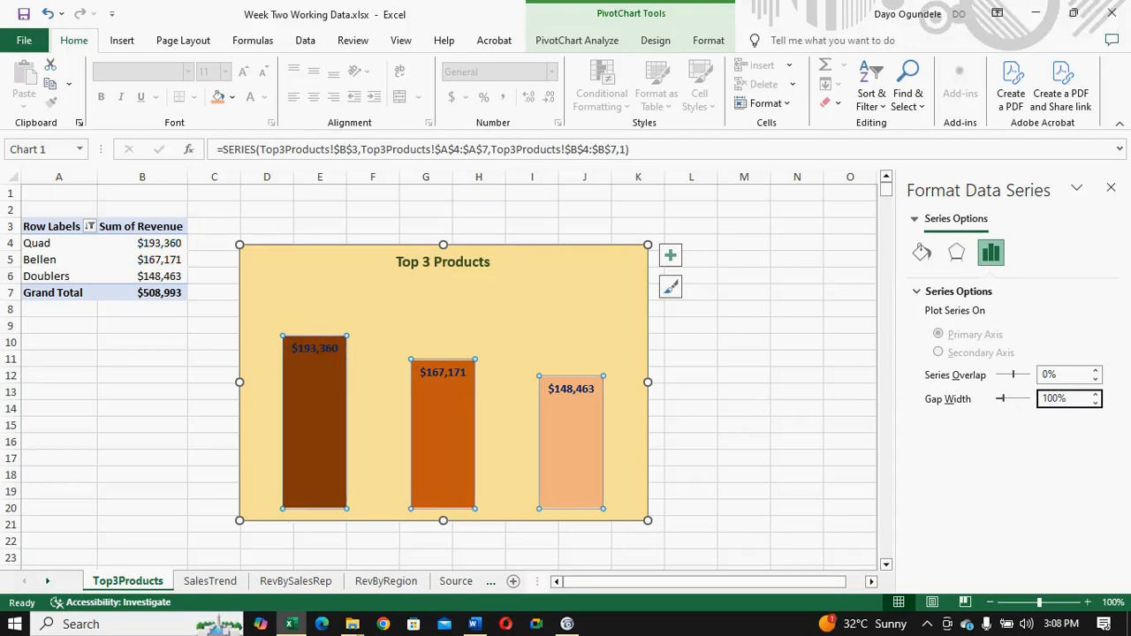
pyautogui.click(759, 432)
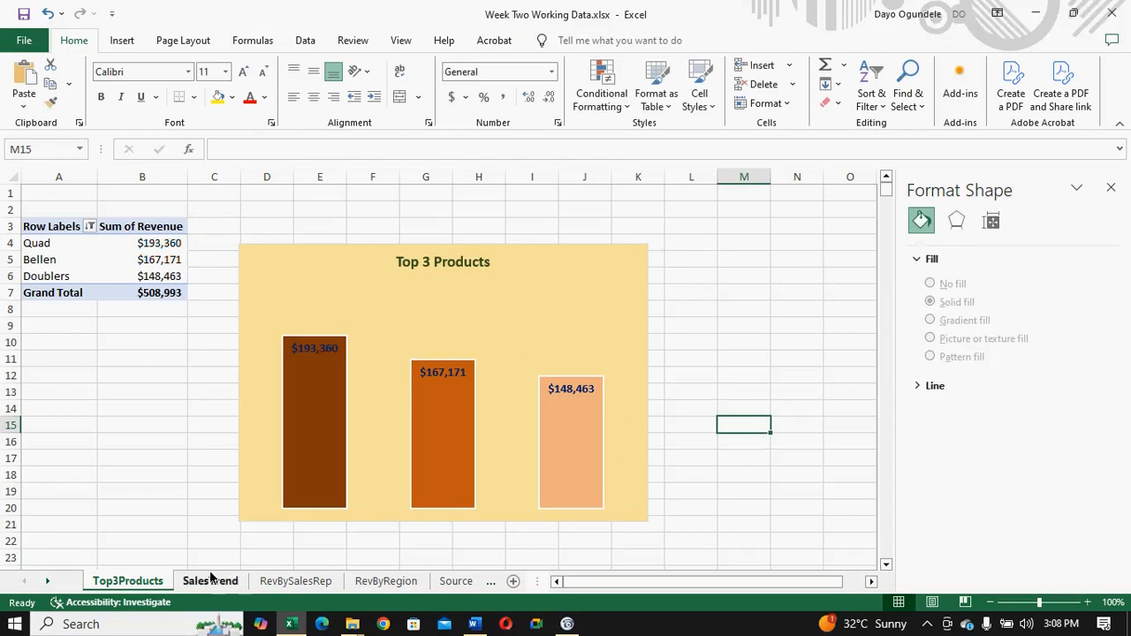
# - Switch to the Word document to check the list of items the sales report must capture
pyautogui.click(475, 624)
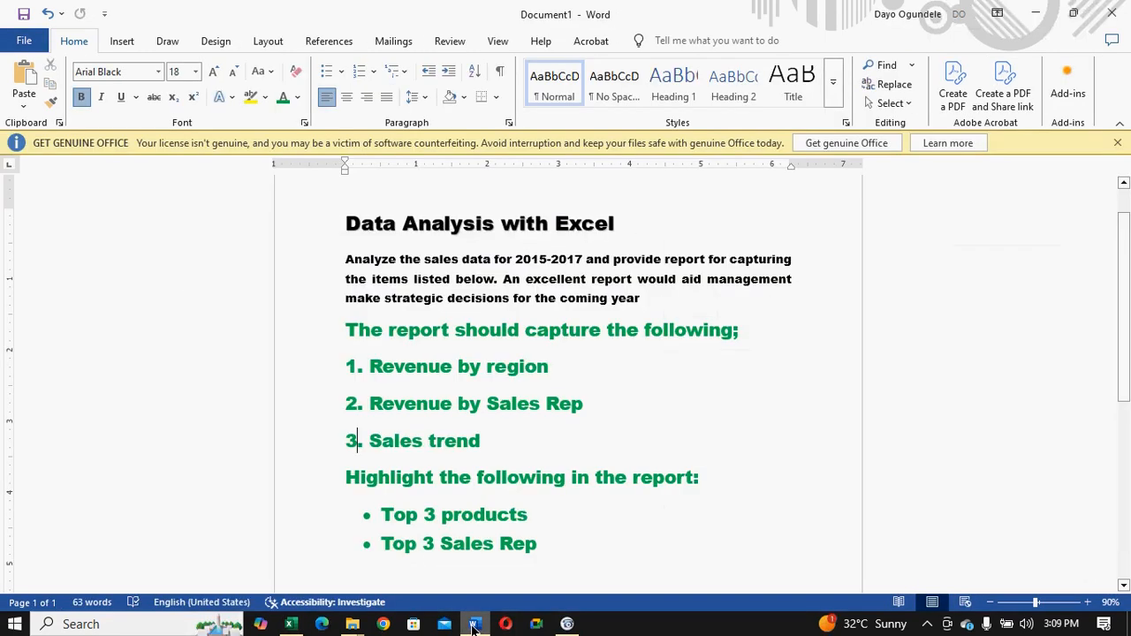
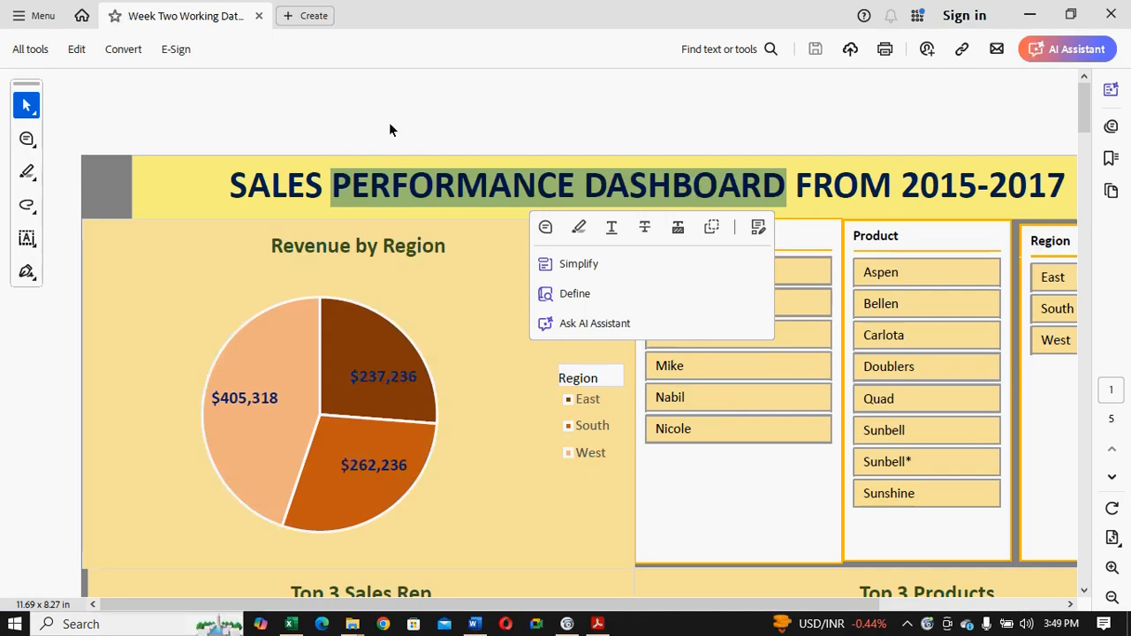
# - Review the sales performance dashboard PDF, zoomed out, from the dashboard charts to the recommendations and back to page 2
pyautogui.click(389, 122)
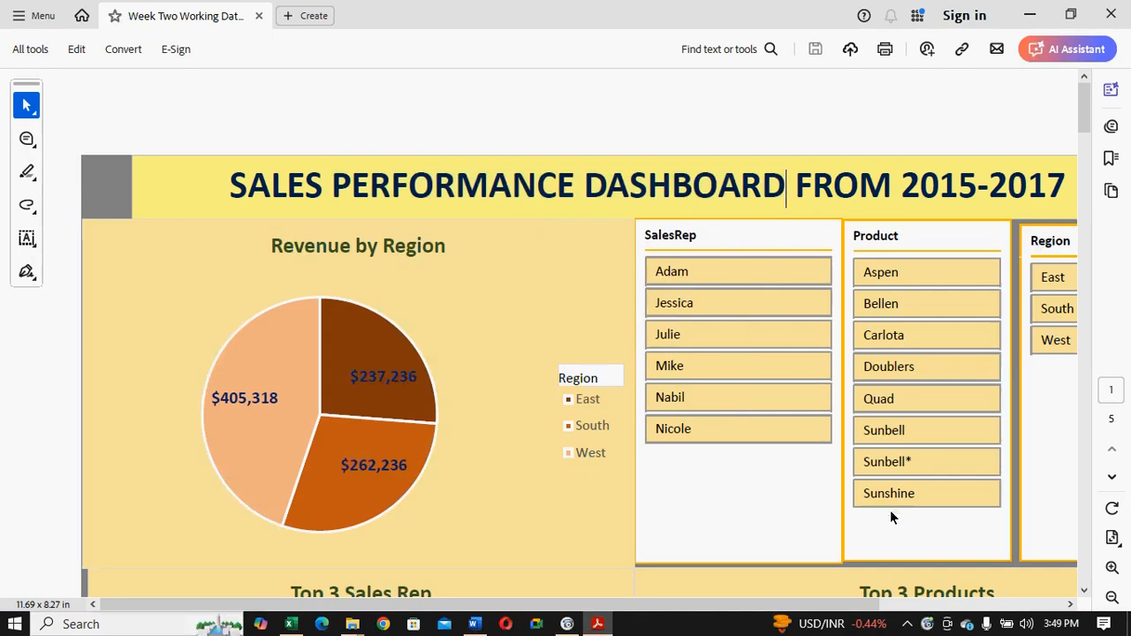
pyautogui.click(1069, 604)
pyautogui.click(1068, 605)
pyautogui.moveTo(1080, 108); pyautogui.dragTo(1056, 60)
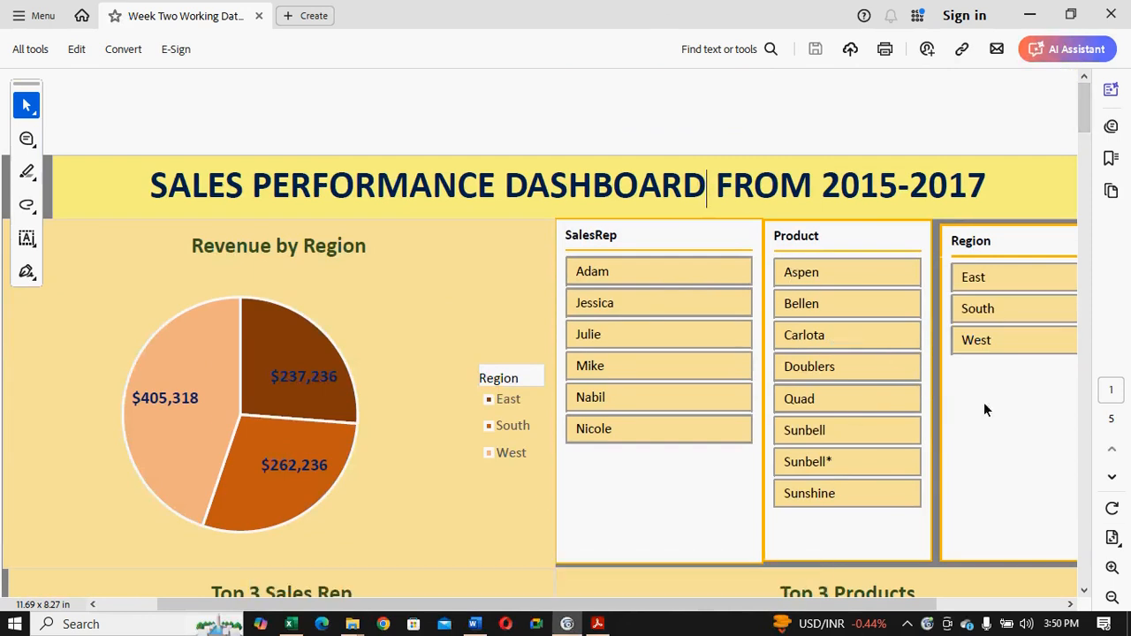
pyautogui.click(1111, 599)
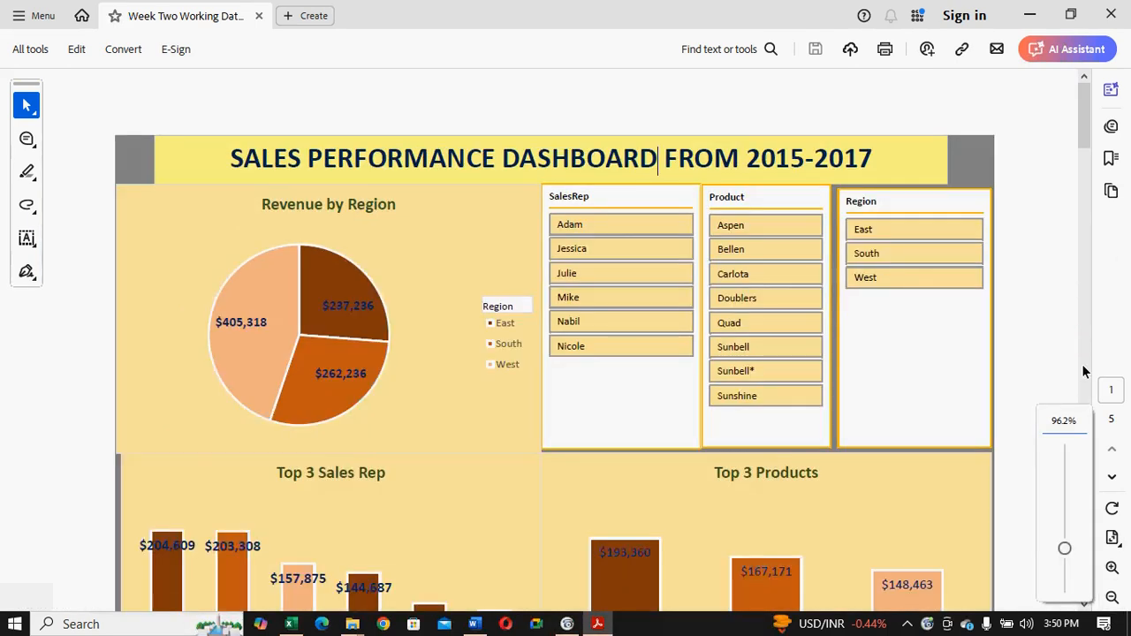
pyautogui.scroll(-4, 1083, 371)
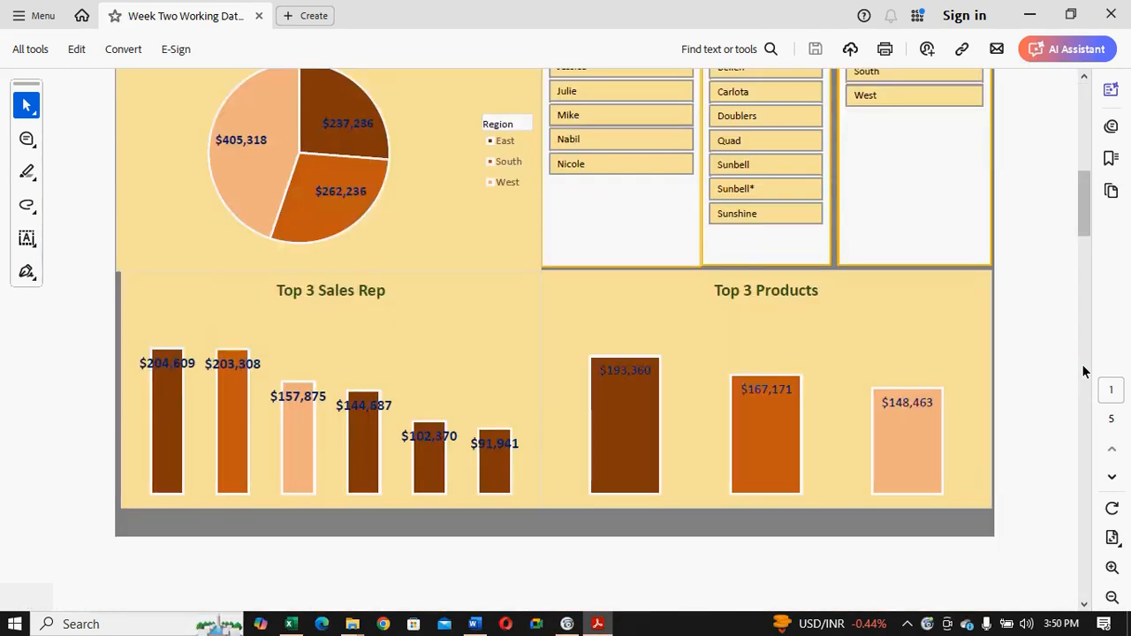
pyautogui.scroll(-8, 1083, 371)
pyautogui.scroll(-5, 1083, 371)
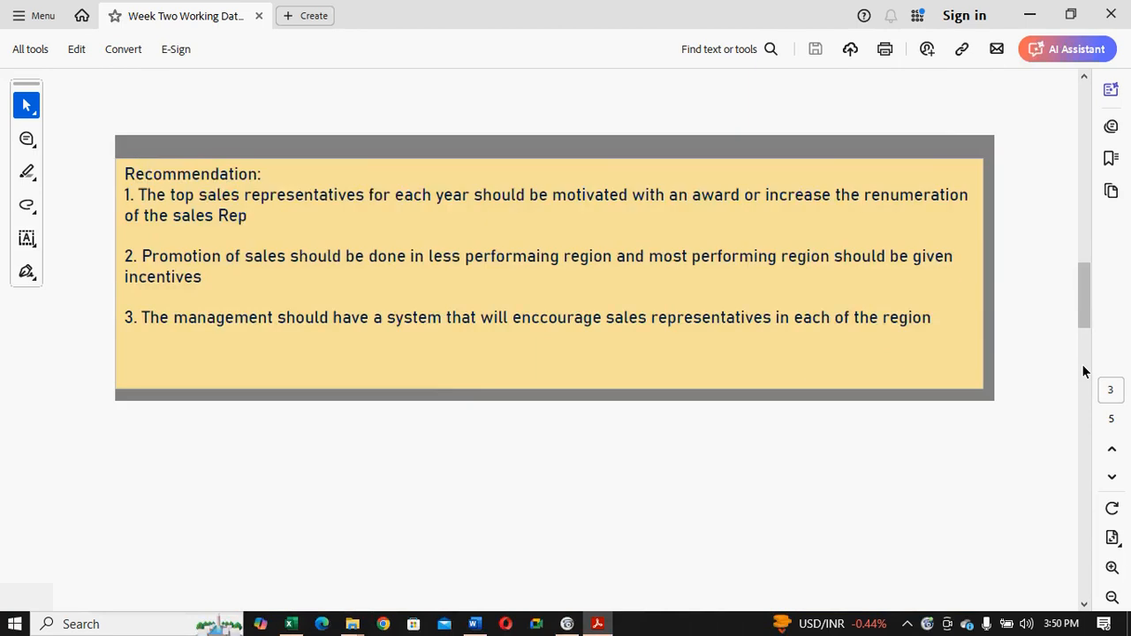
pyautogui.click(1084, 208)
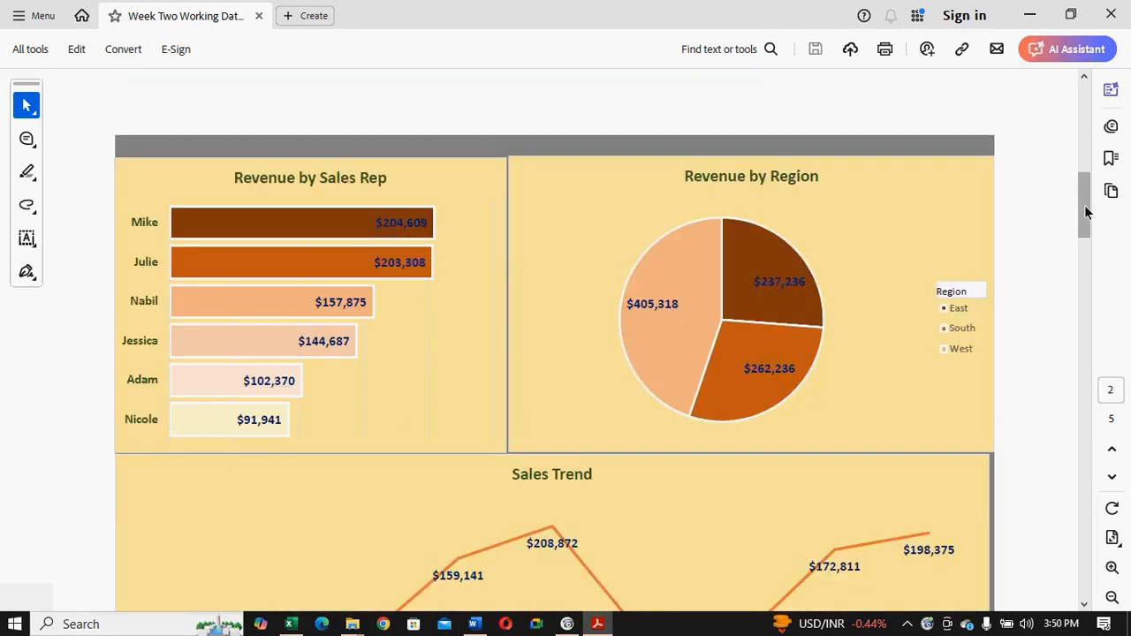
# - Switch to the Excel dashboard and filter it by each of the first four sales reps in turn, checking the Sales Trend chart for the fourth
pyautogui.click(293, 623)
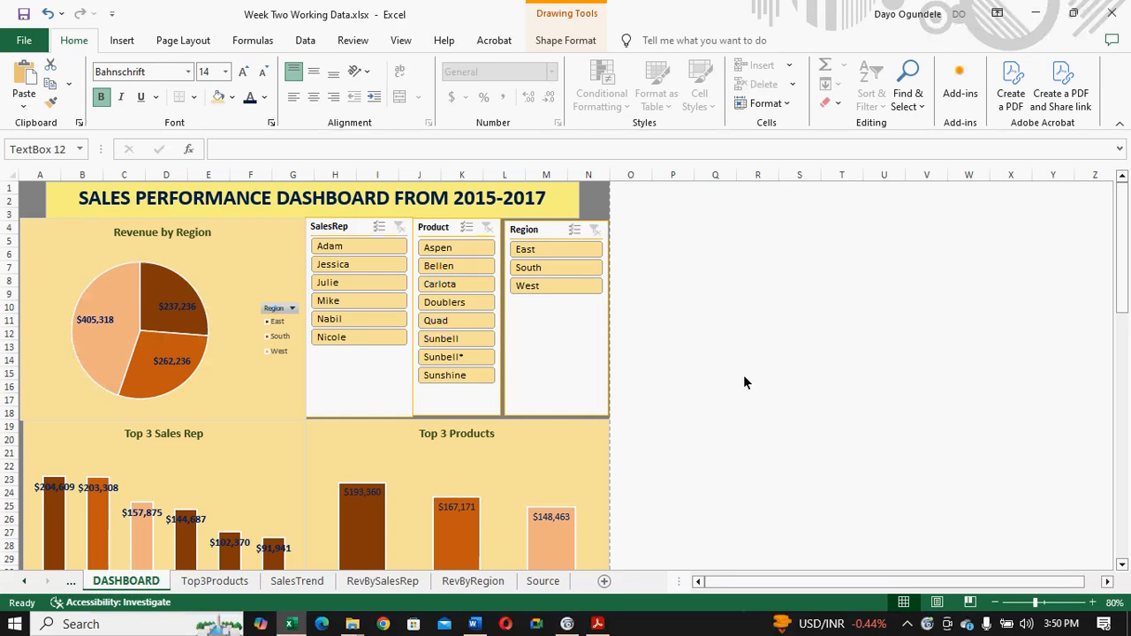
pyautogui.moveTo(1122, 265); pyautogui.dragTo(1122, 265)
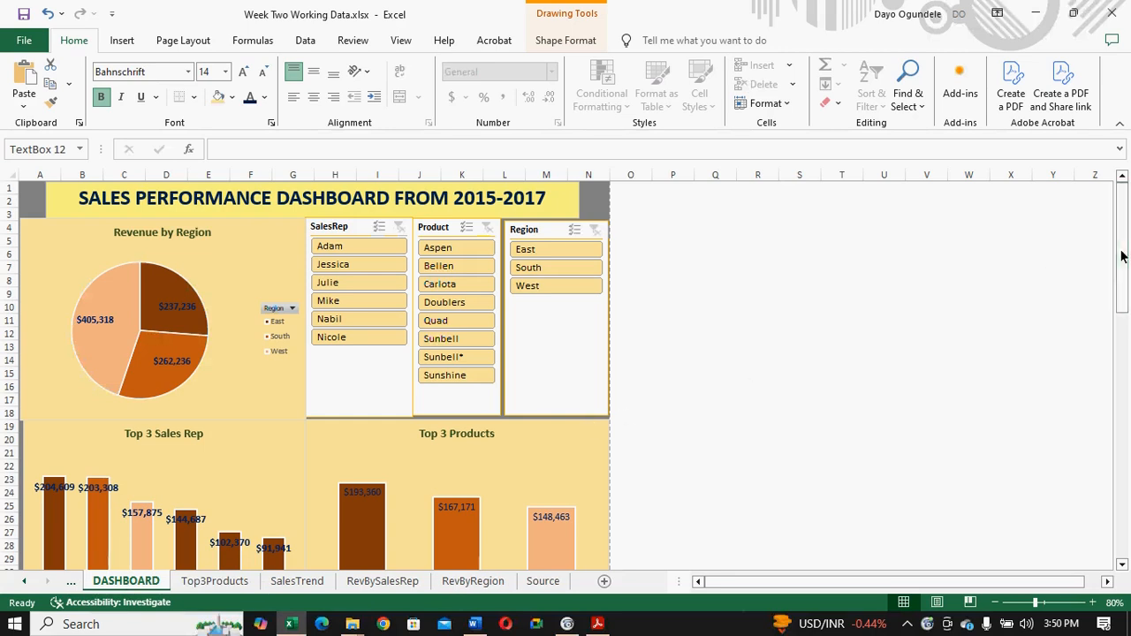
pyautogui.click(347, 247)
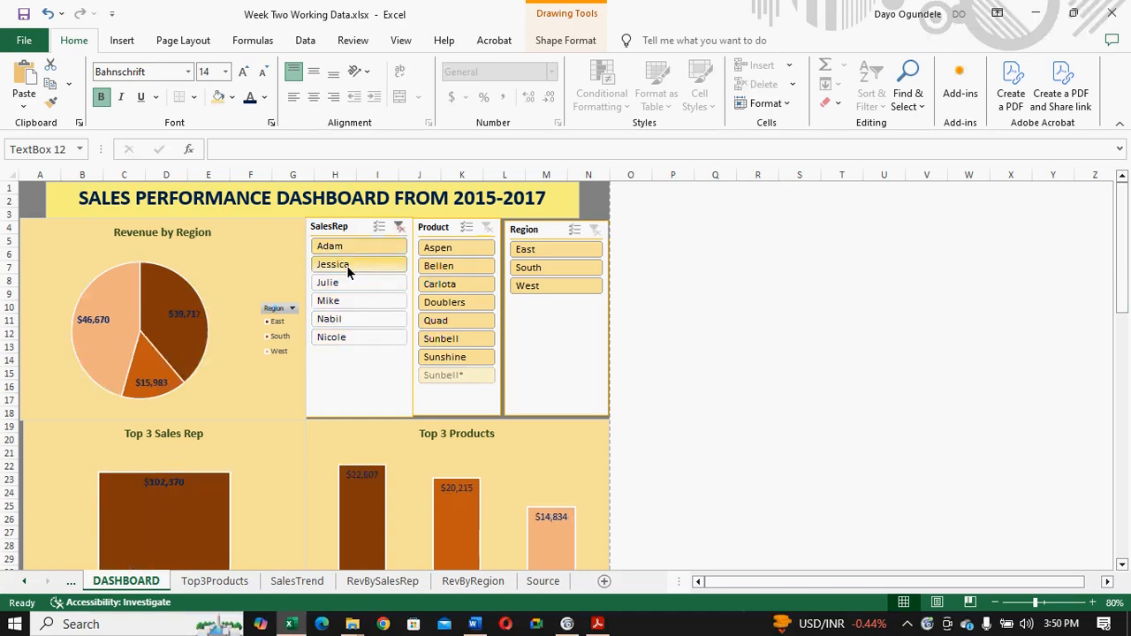
pyautogui.click(346, 265)
pyautogui.click(345, 280)
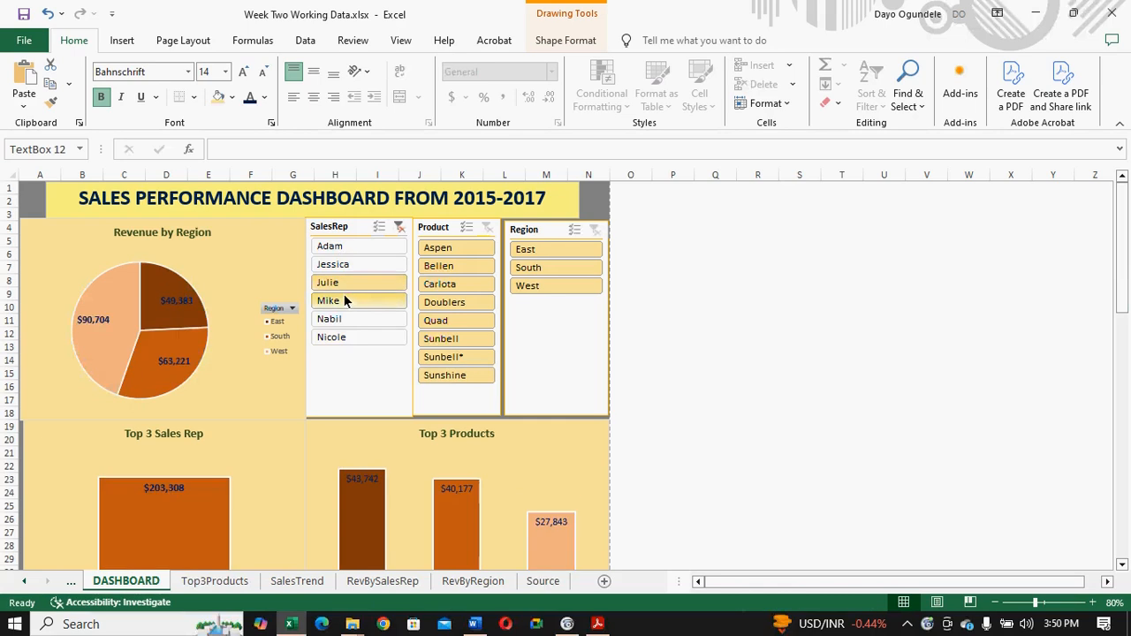
pyautogui.click(345, 301)
pyautogui.moveTo(1118, 228); pyautogui.dragTo(1116, 471)
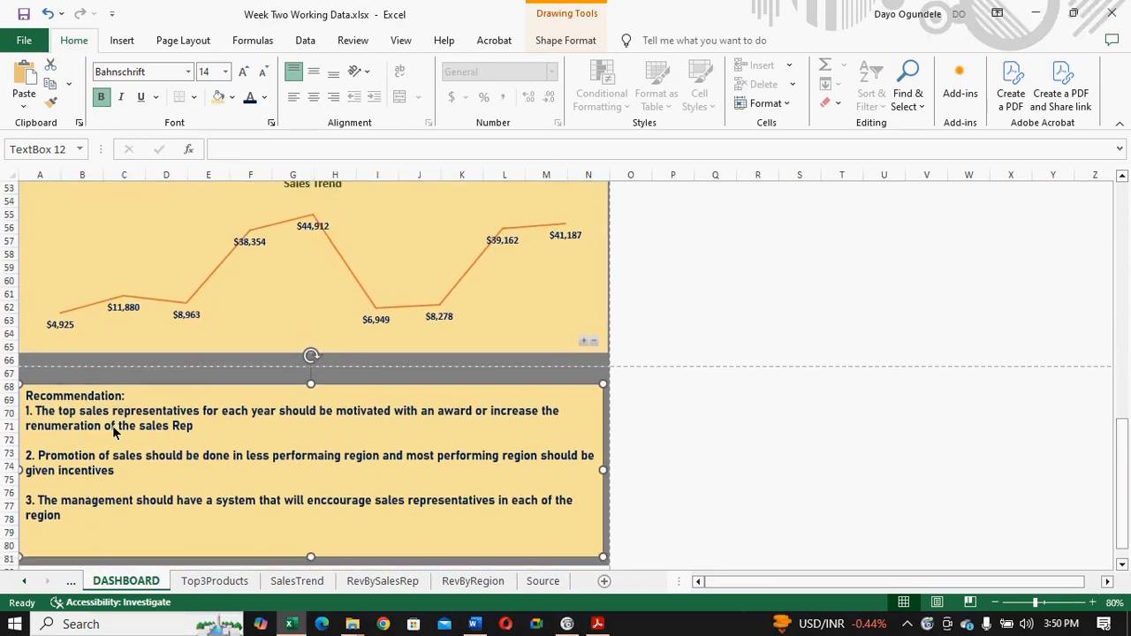
# - Filter the dashboard by region using the Region slicer, going through East, South and West and keeping West selected
pyautogui.moveTo(1122, 477); pyautogui.dragTo(1077, 250)
pyautogui.click(528, 251)
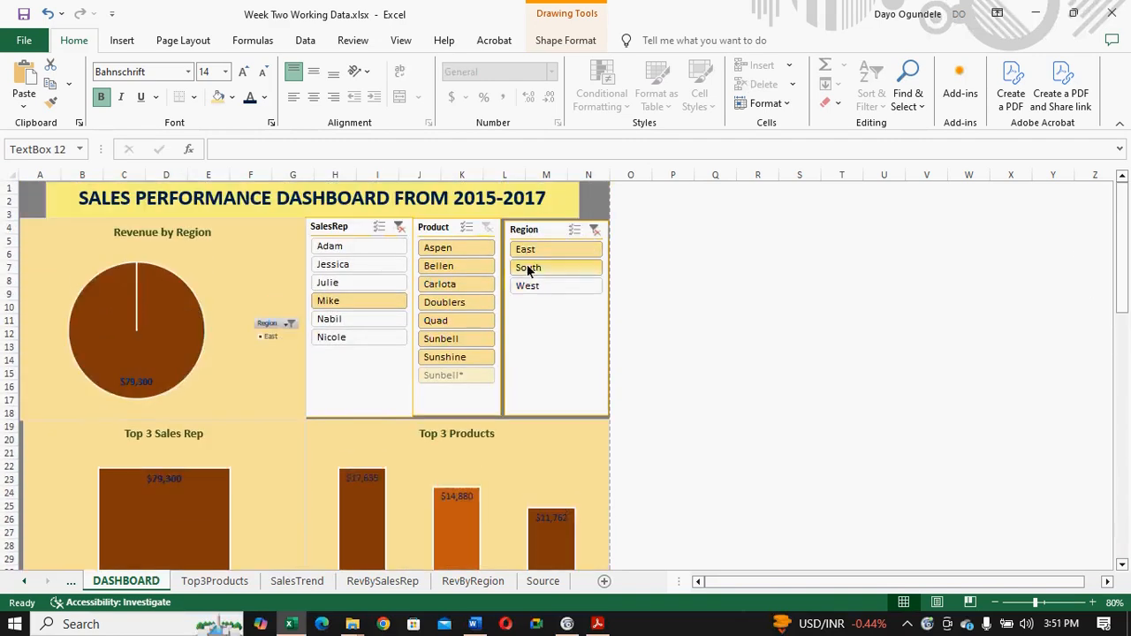
pyautogui.click(529, 270)
pyautogui.click(529, 286)
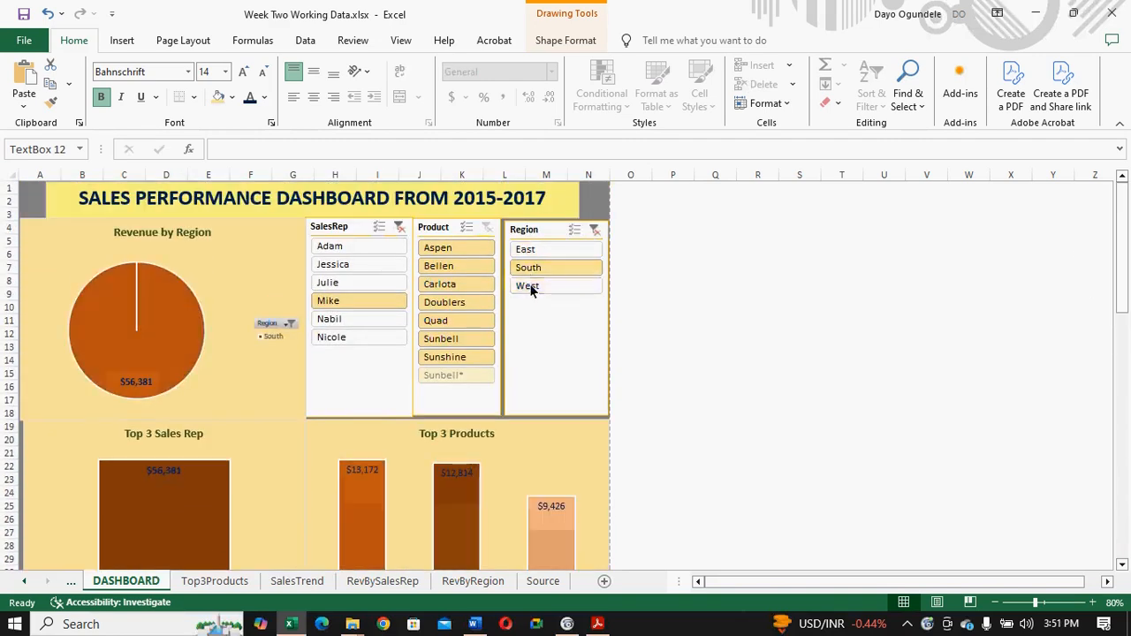
# - Filter the dashboard by the product Carlota, and switch the Product slicer's selection to Aspen
pyautogui.click(450, 284)
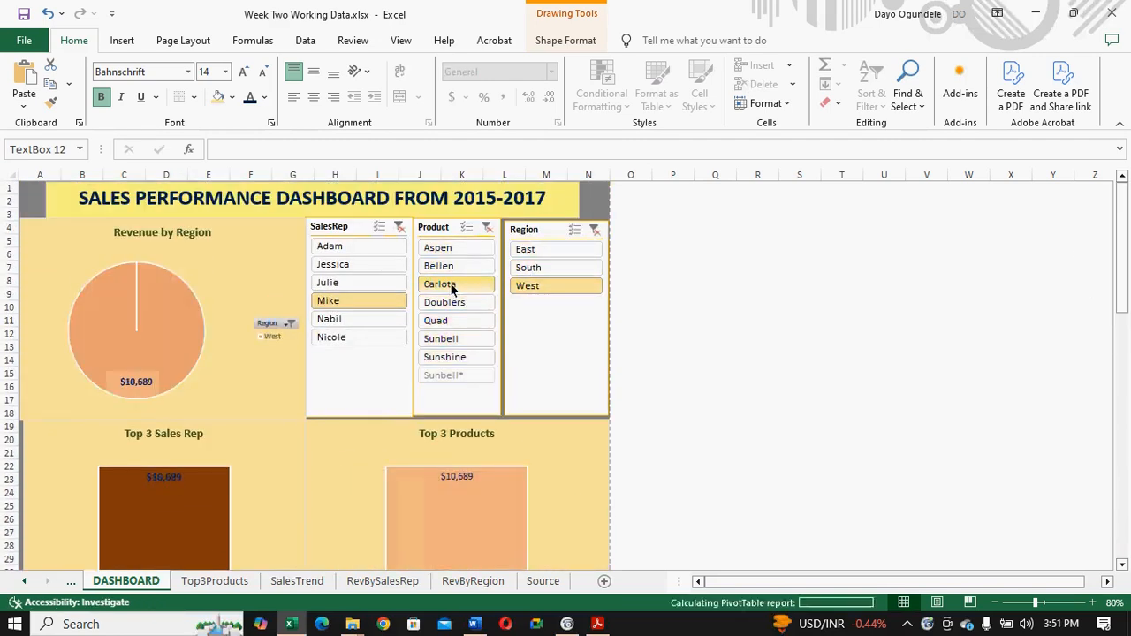
pyautogui.keyDown('ctrl'); pyautogui.click(447, 251); pyautogui.keyUp('ctrl')
pyautogui.click(448, 253)
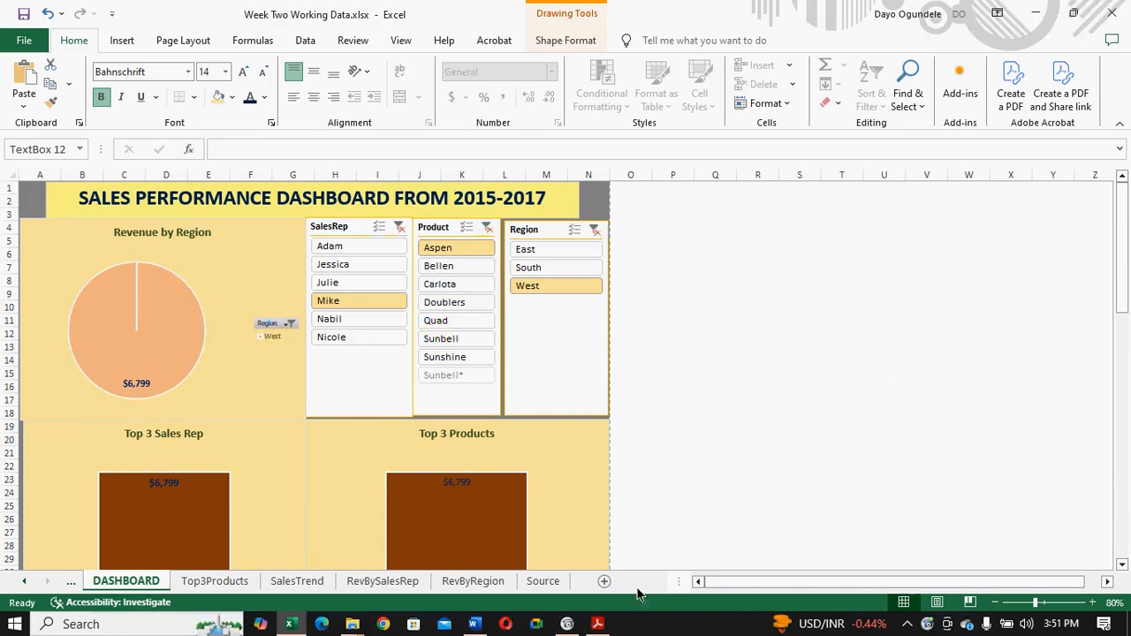
pyautogui.click(566, 624)
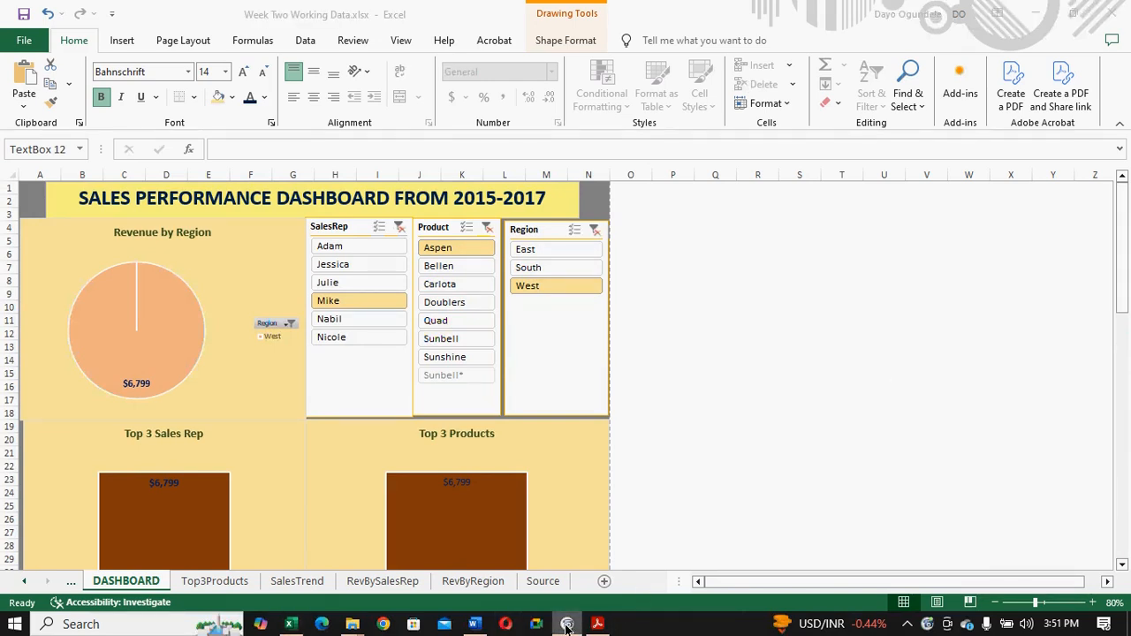